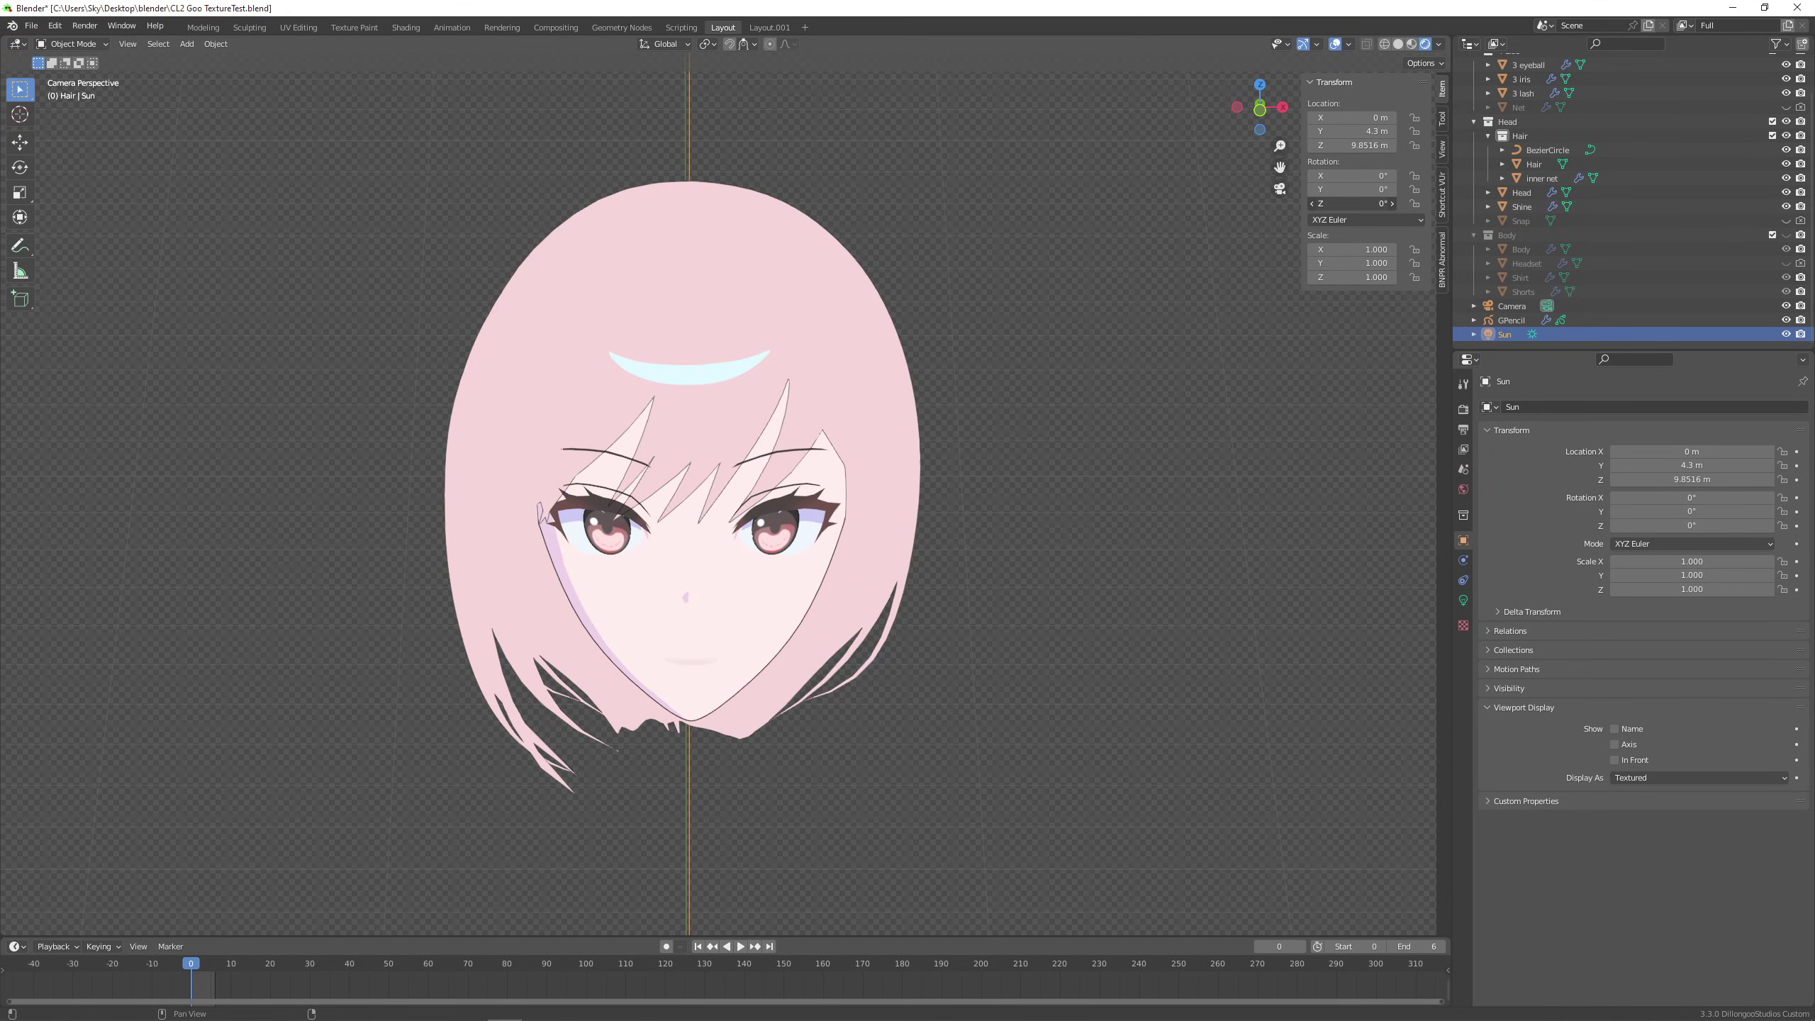
Rotate the Sun light about its Z axis to preview how the shadow moves across the face.
left_click_drag(1354, 202, 1376, 203)
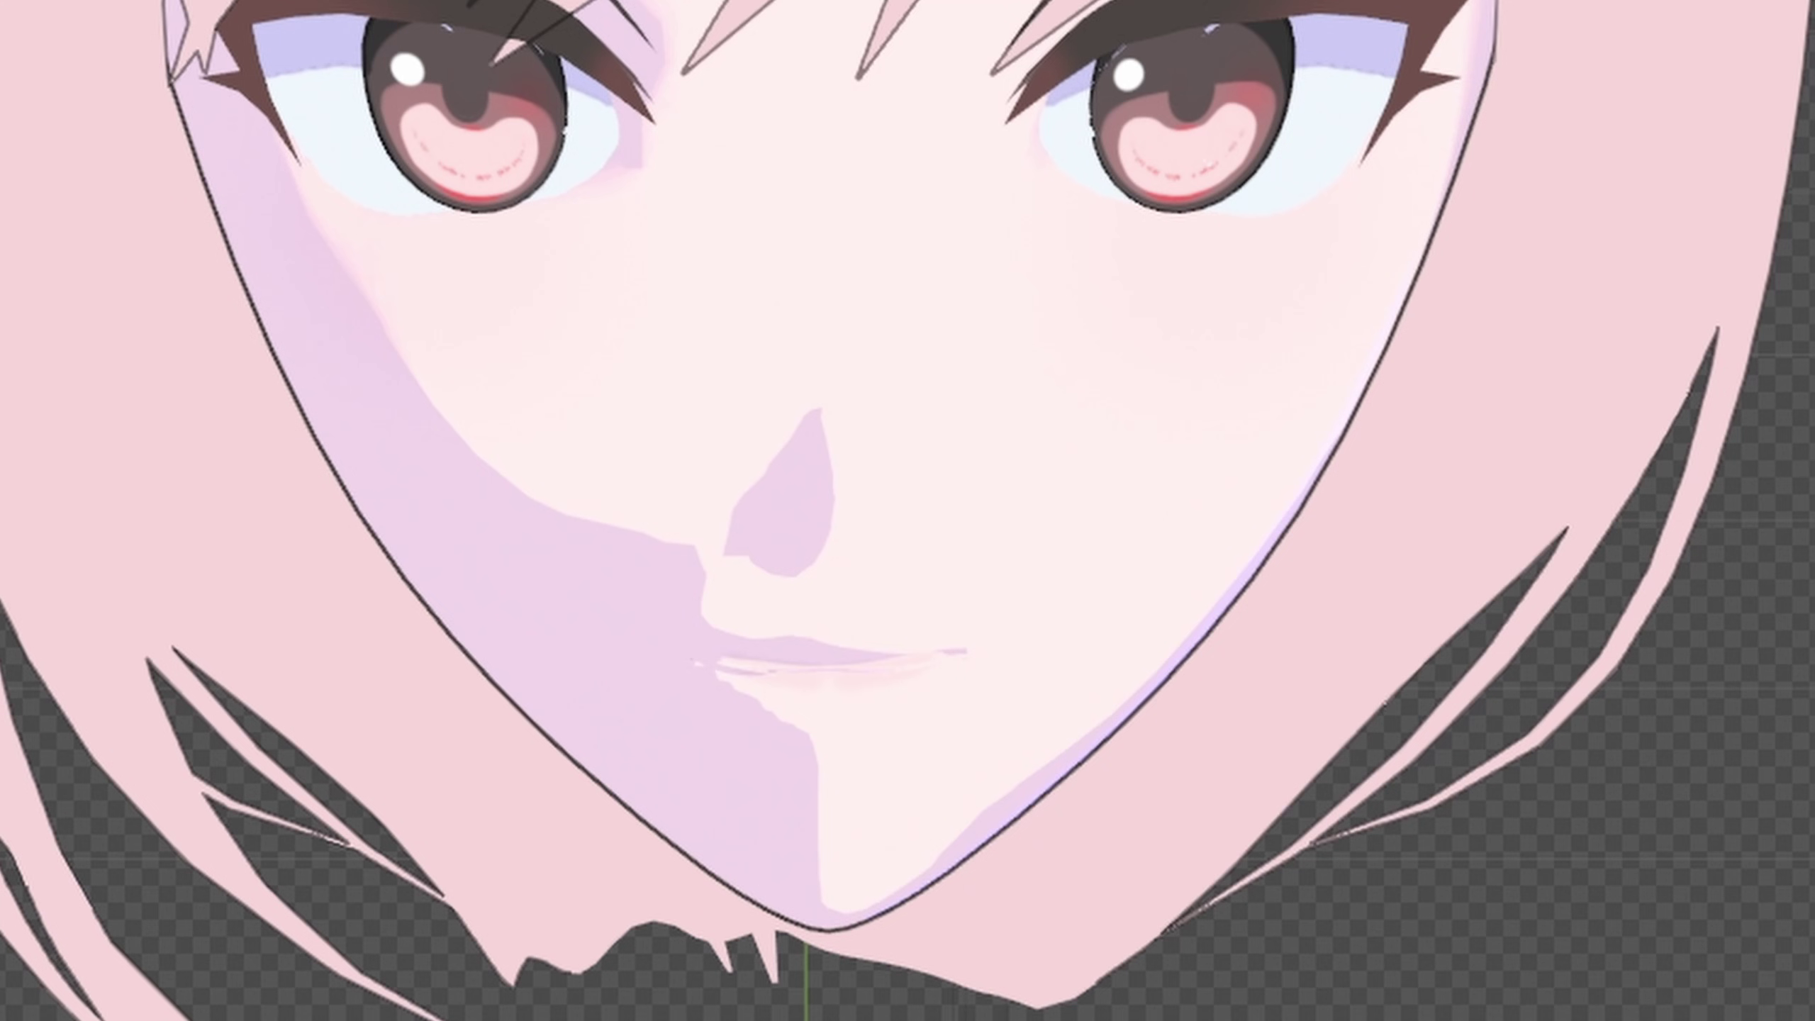
key("Escape")
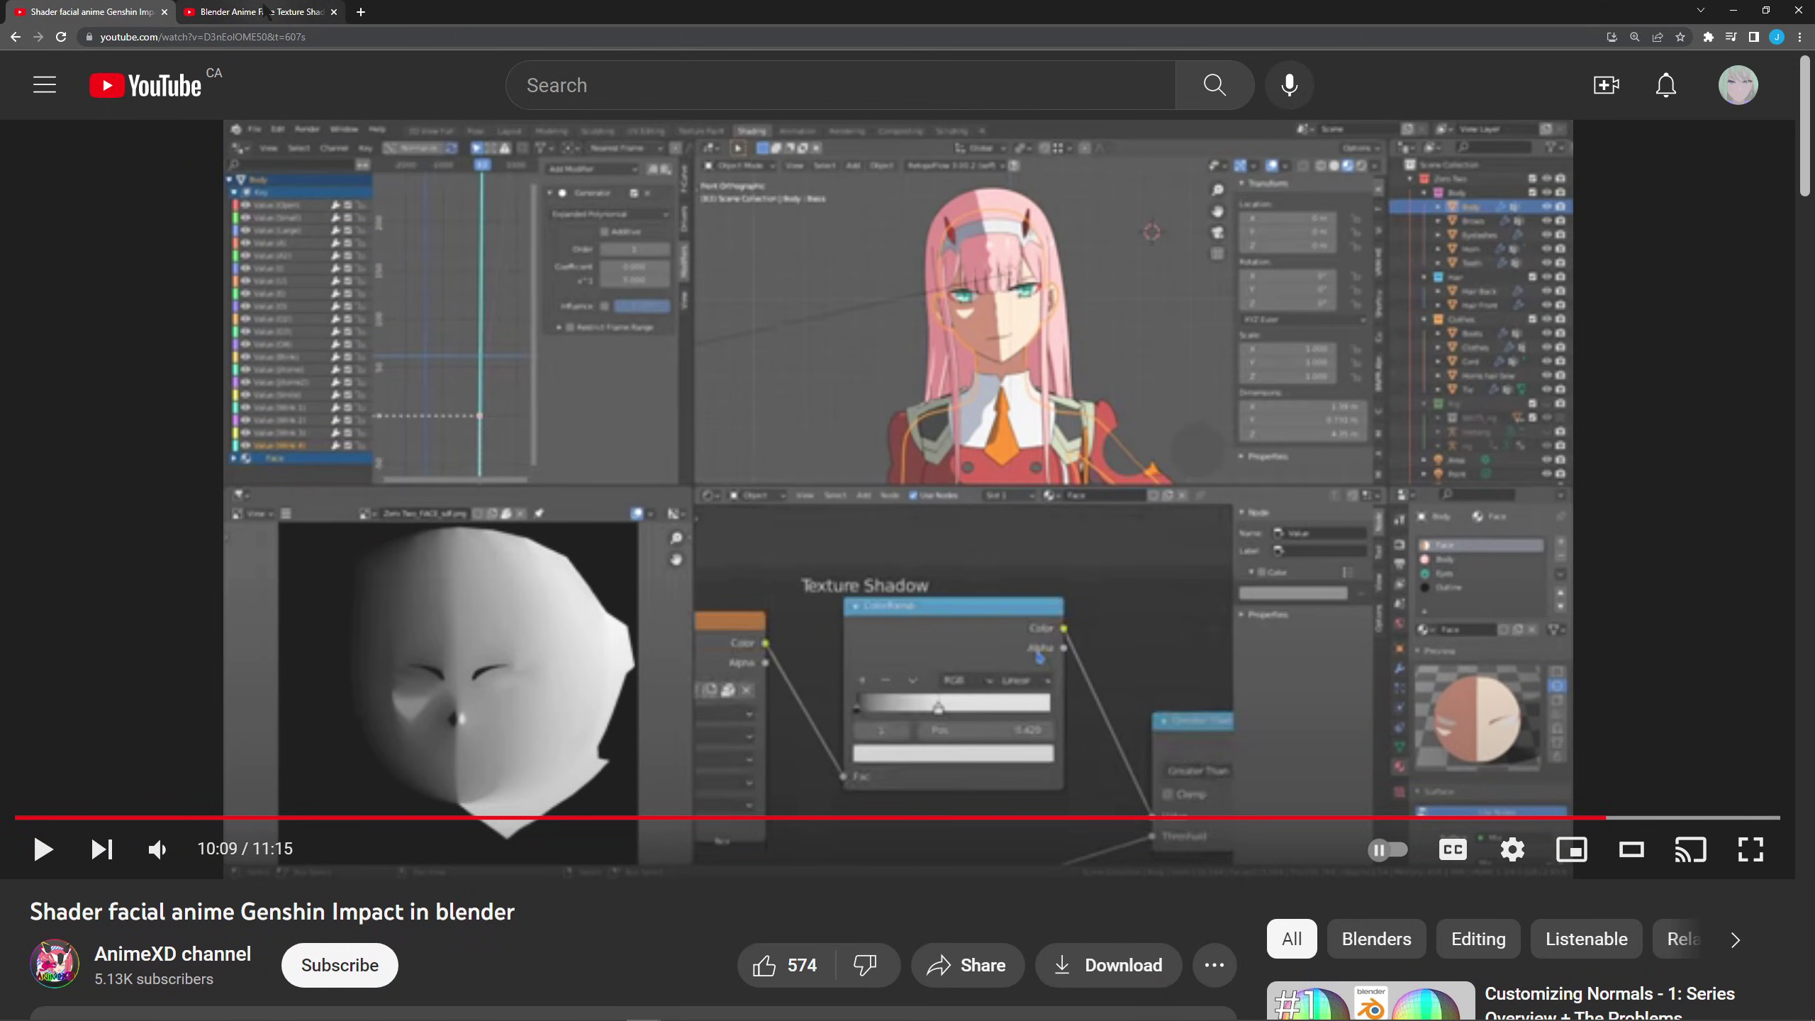
Switch to the browser and review both face-shadow tutorial videos, including the SDF texture tool download link in the description.
left_click(268, 12)
left_click(92, 8)
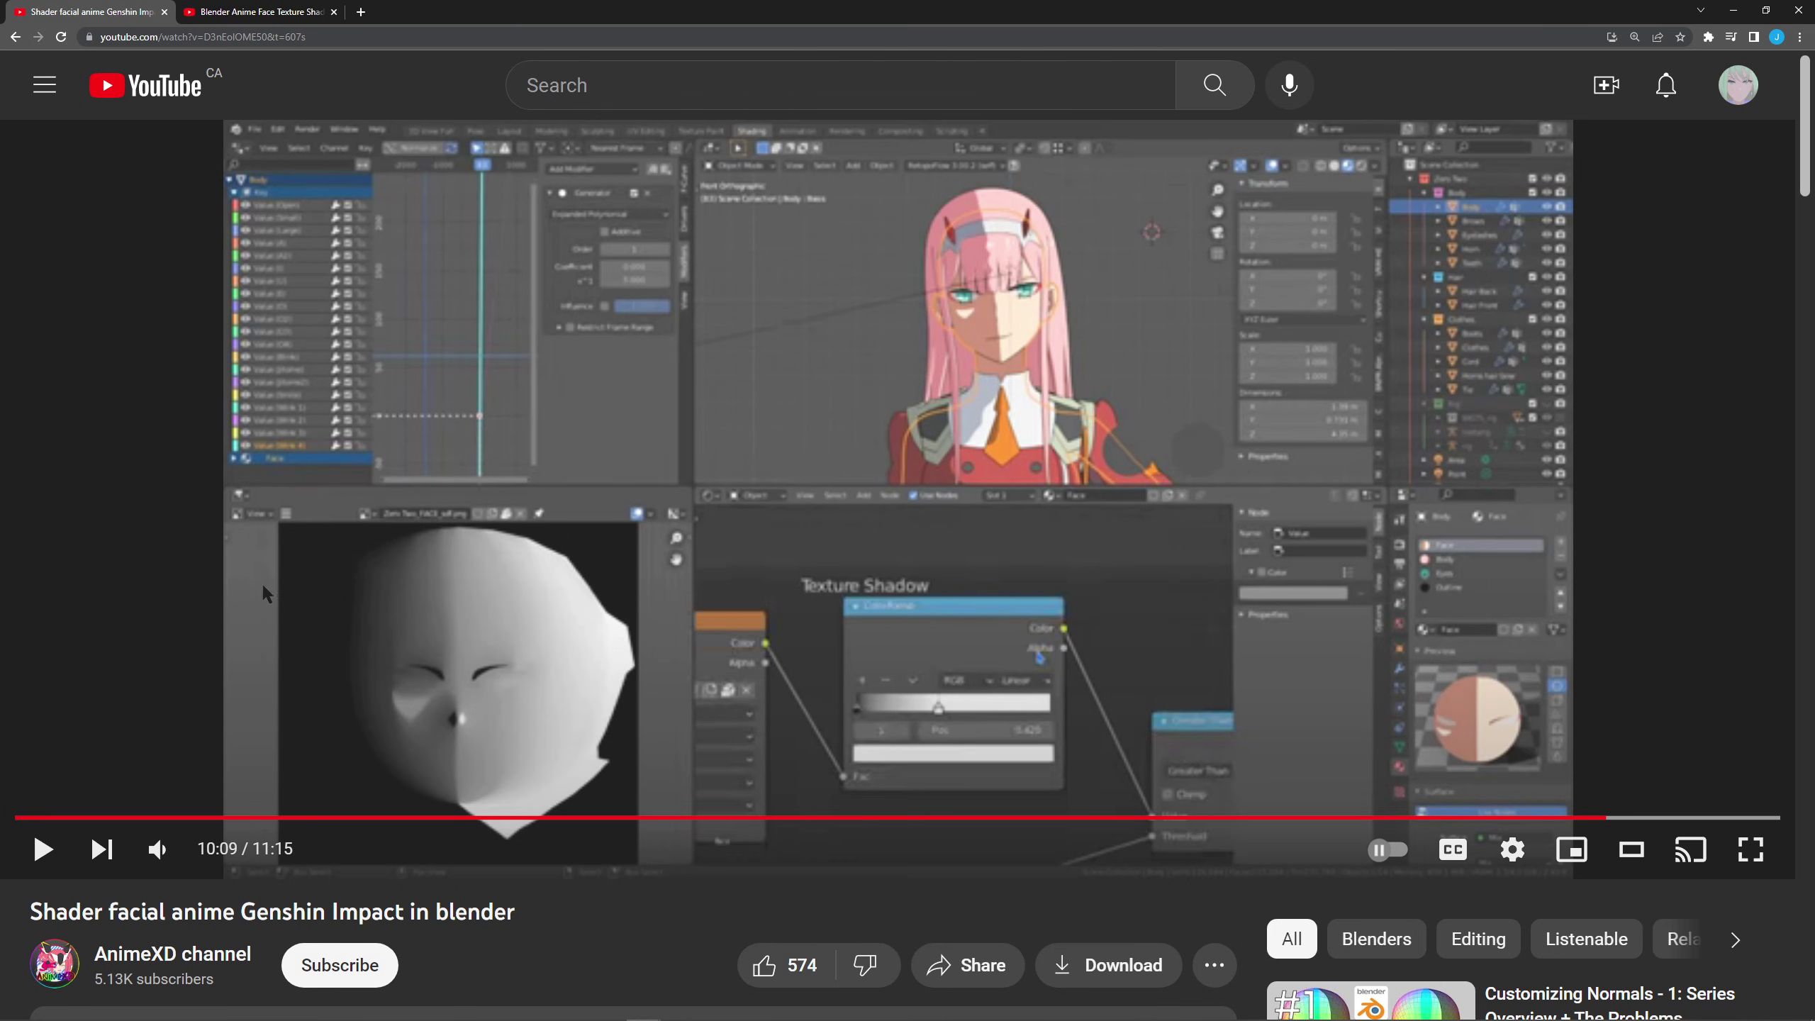
scroll(363, 631, "down", 3)
scroll(369, 848, "down", 1)
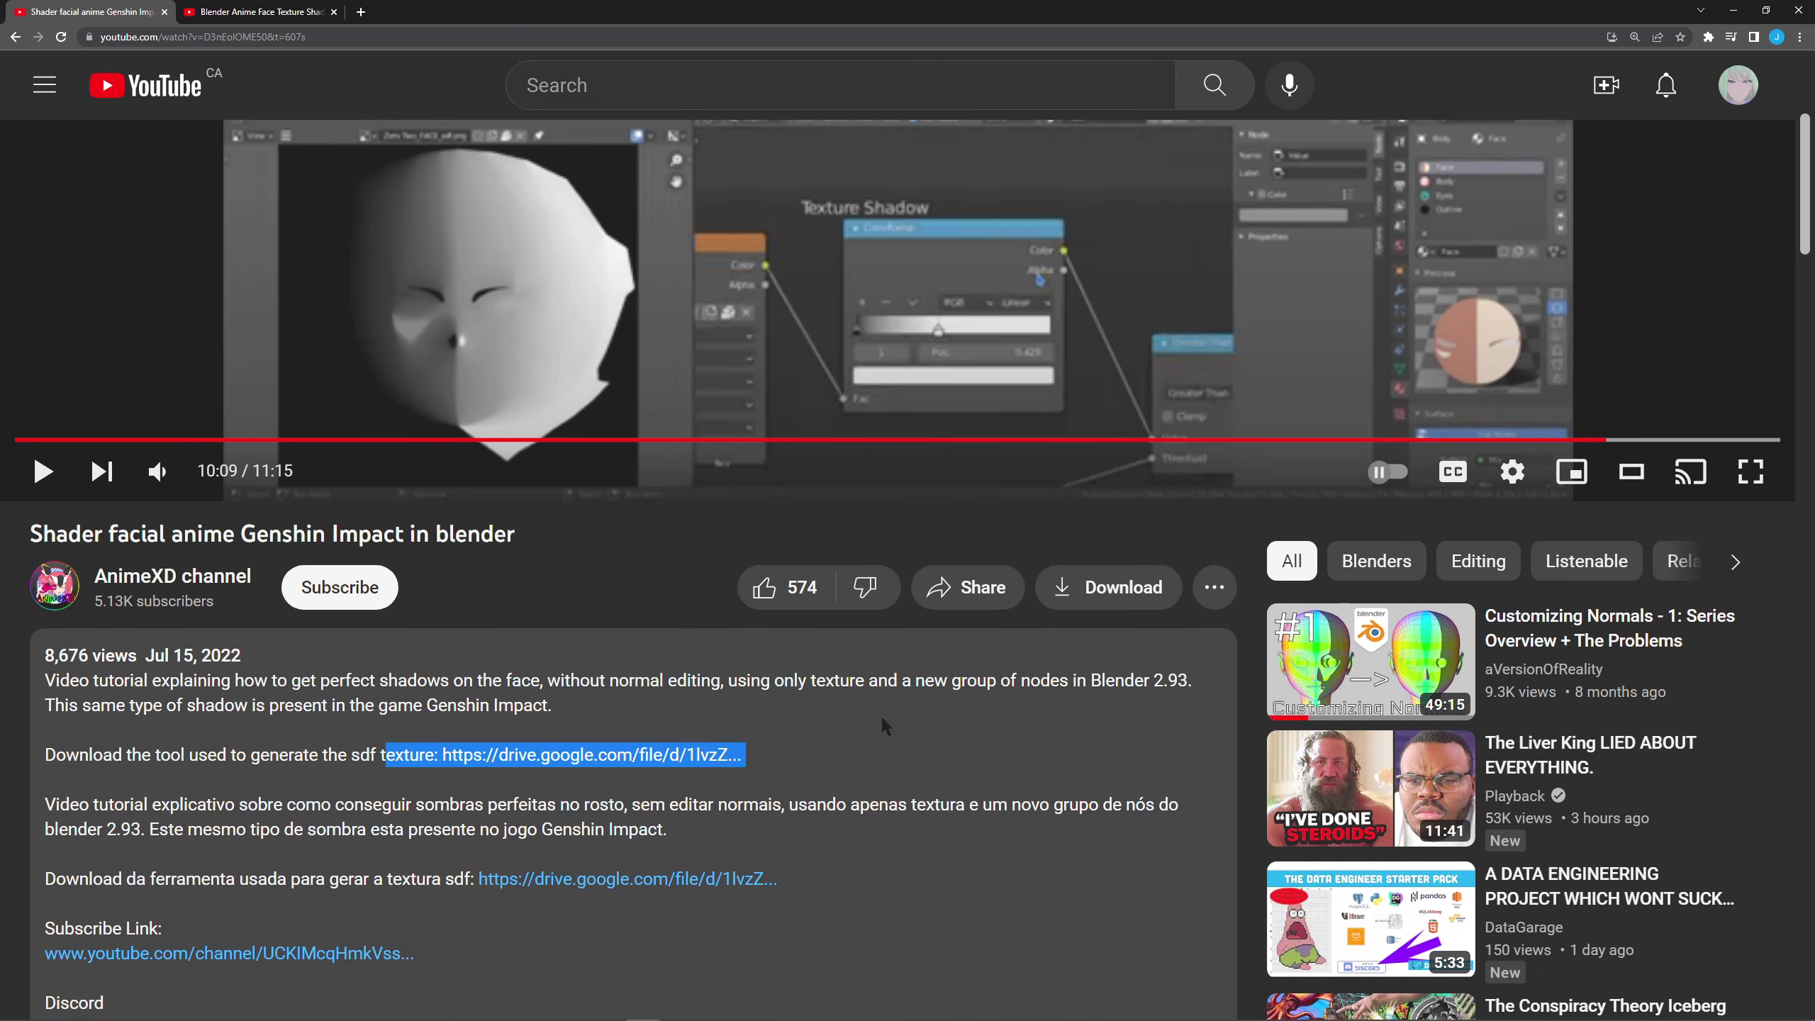
left_click(256, 11)
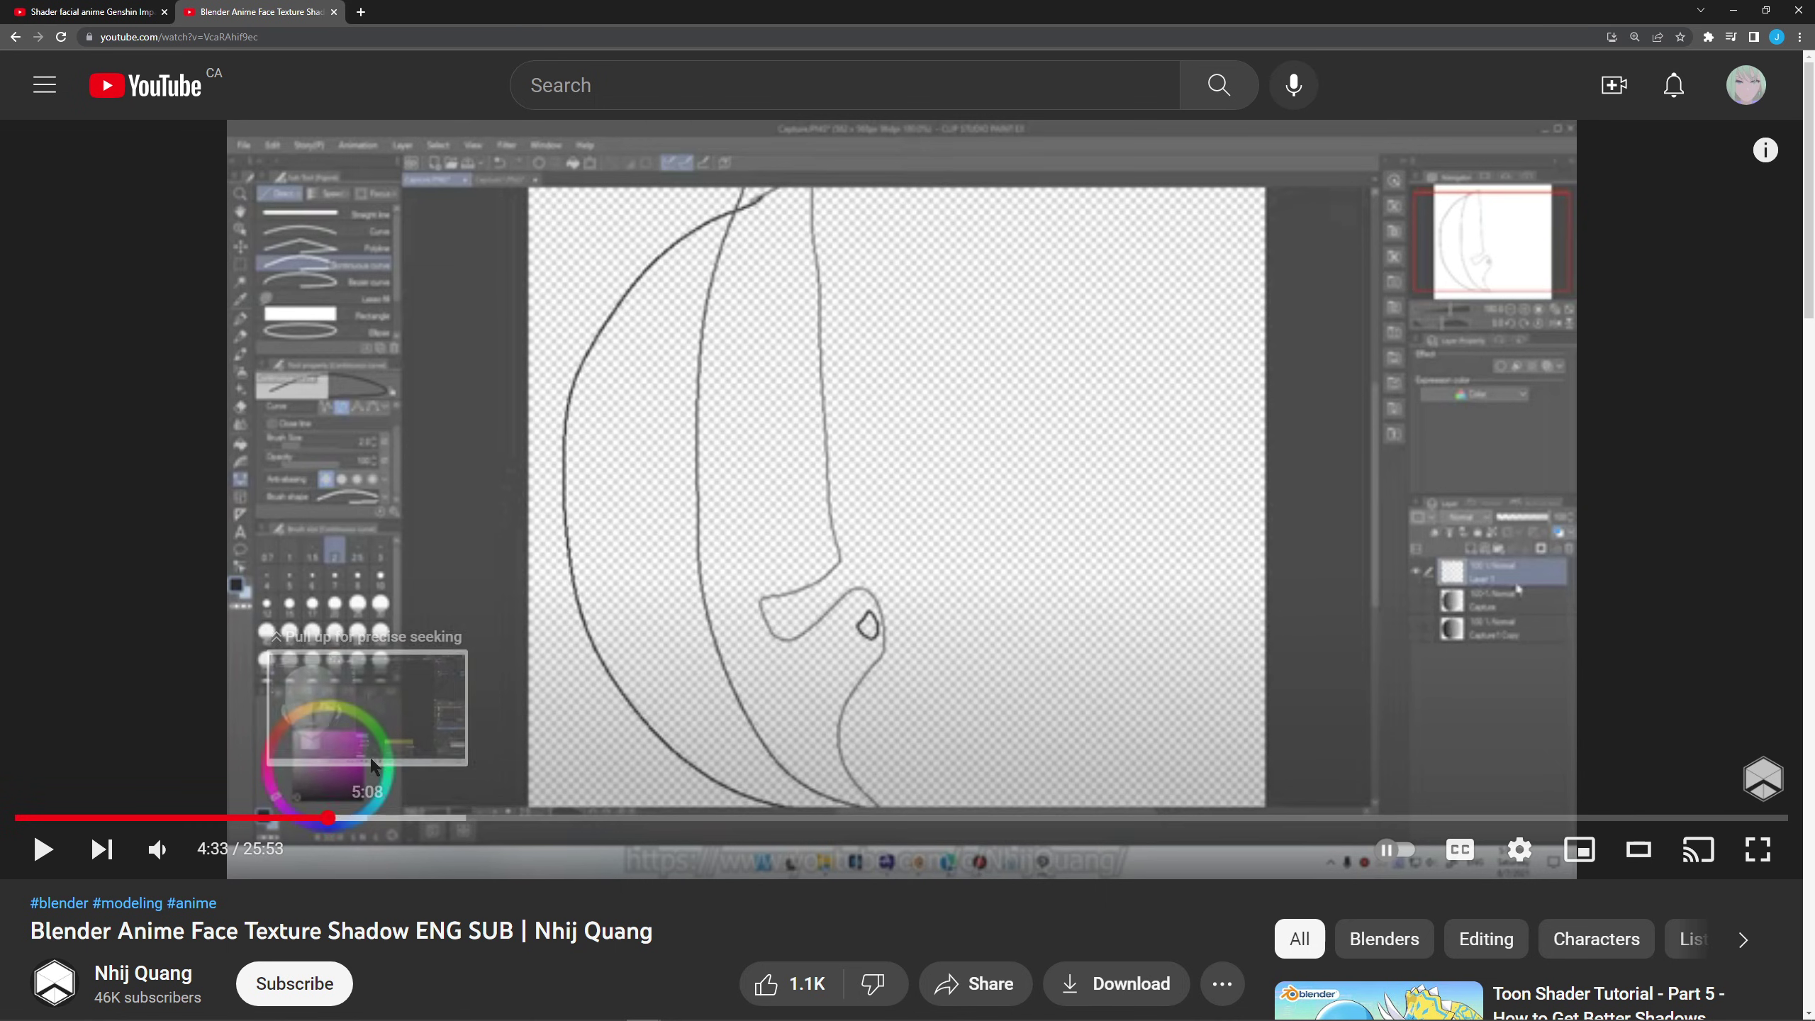
scroll(537, 715, "down", 2)
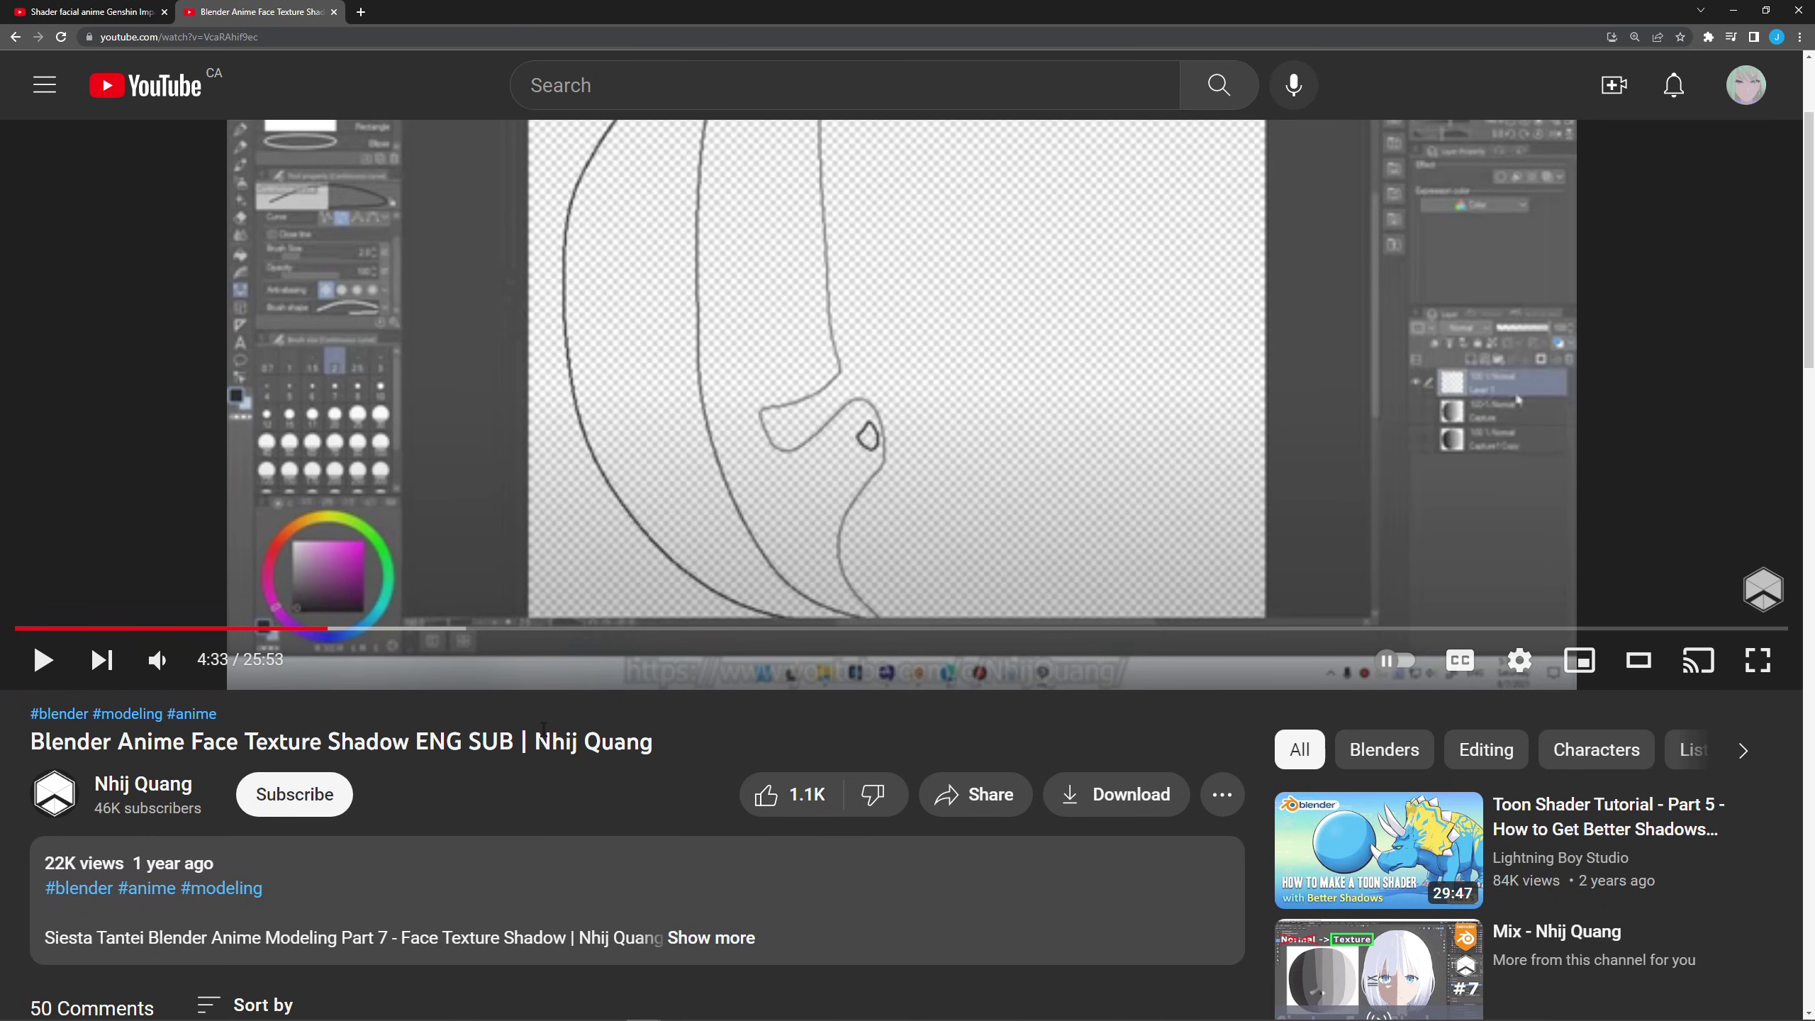
key("ctrl+Tab")
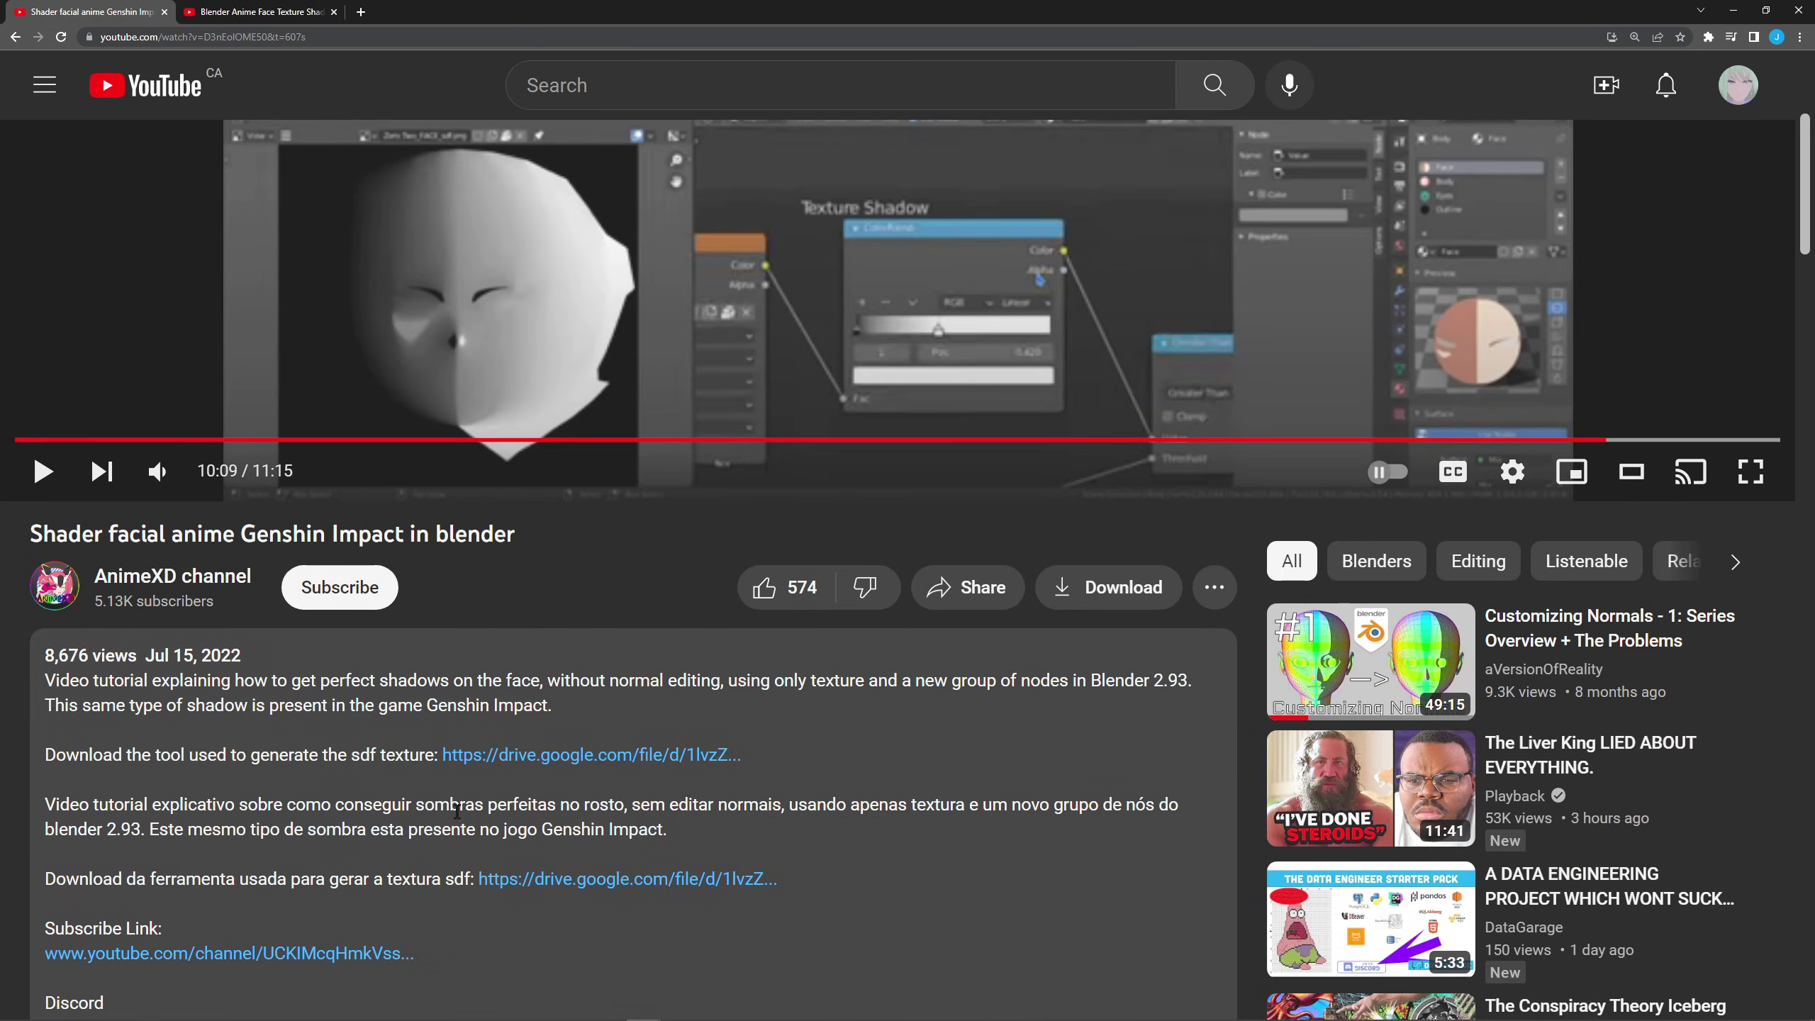
mouse_move(411, 759)
left_mouse_down()
mouse_move(451, 760)
mouse_move(382, 761)
left_mouse_up()
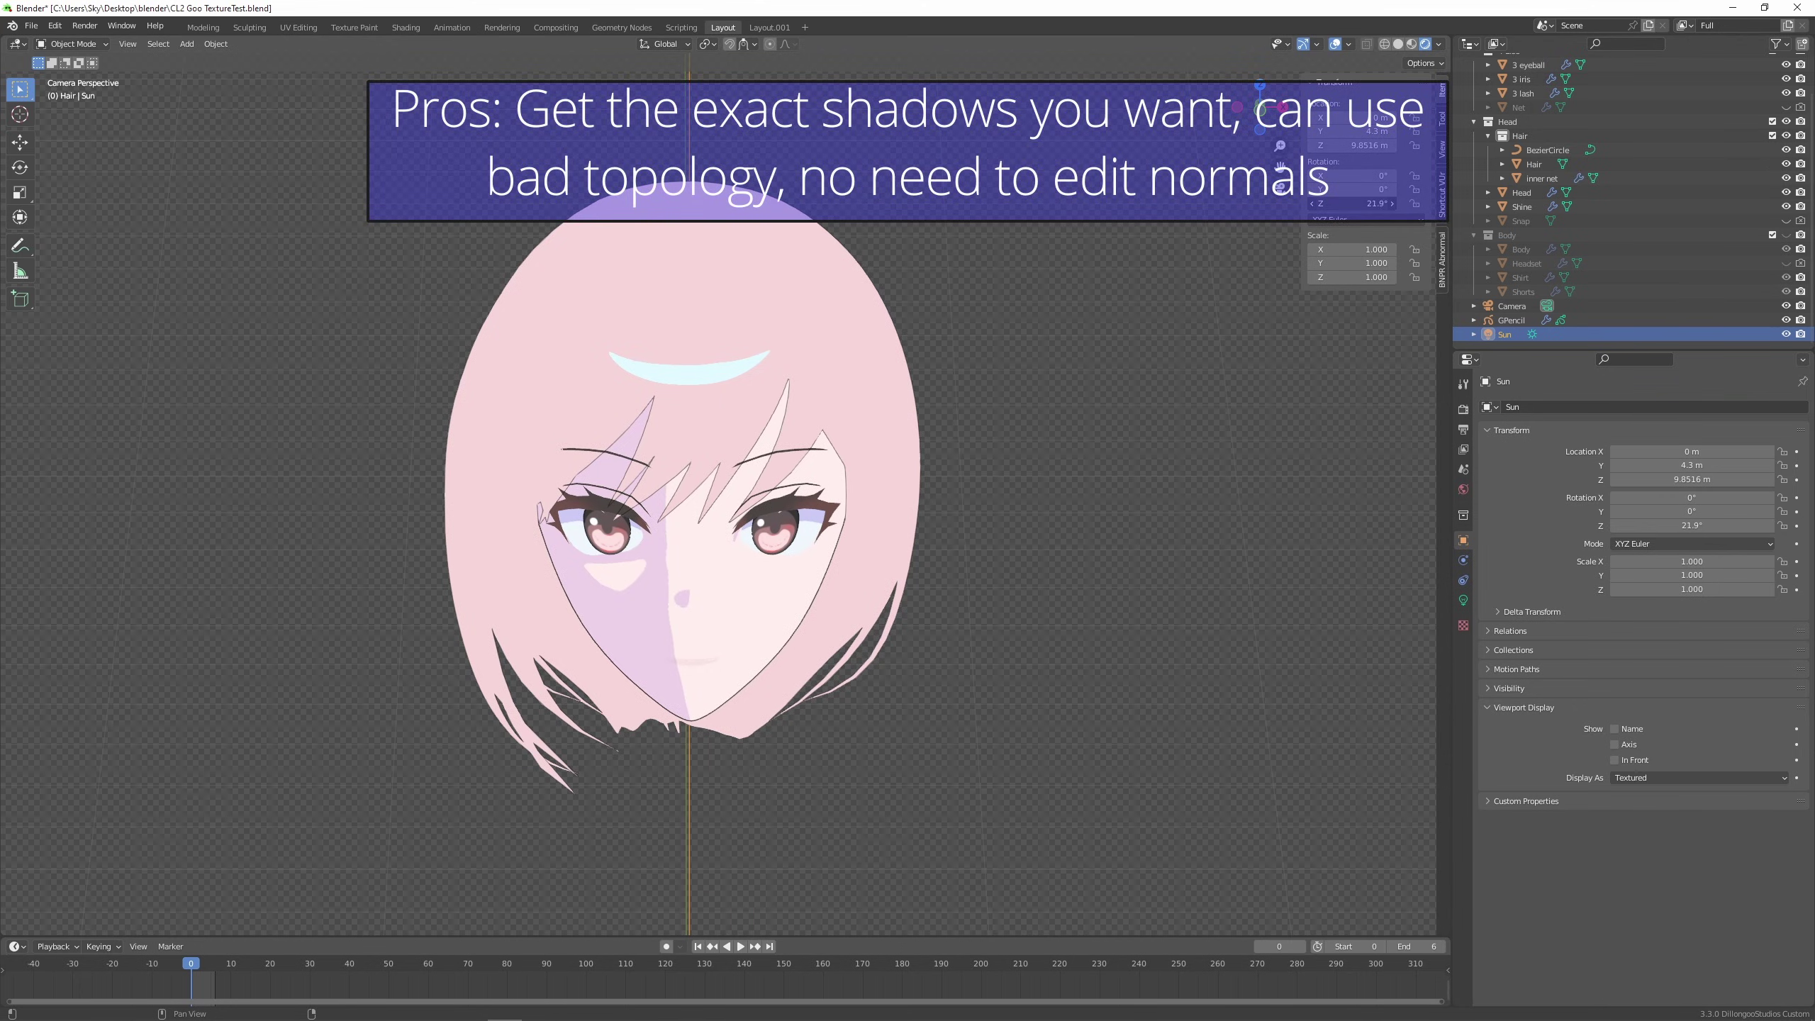
Vary the Sun's Z rotation to examine the face shadow, and inspect the head's topology in Edit Mode.
mouse_move(1351, 204)
left_mouse_down()
mouse_move(1385, 203)
mouse_move(1354, 203)
left_mouse_up()
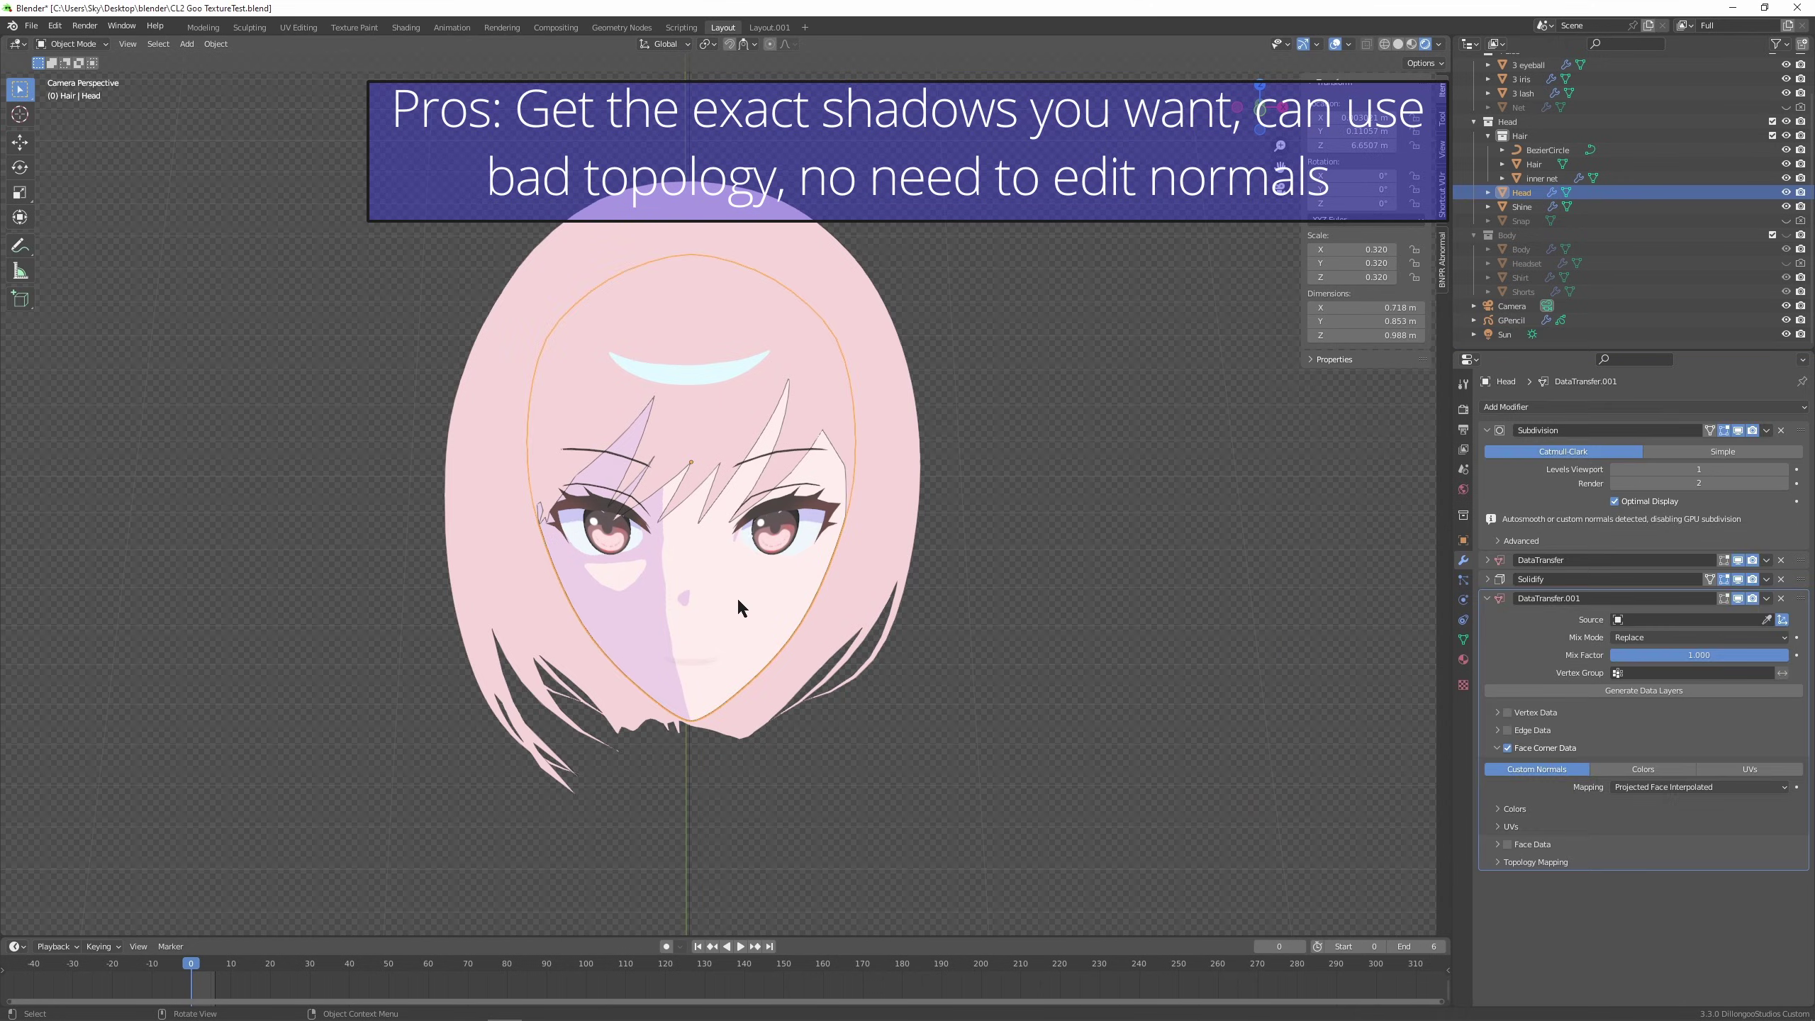
key("Tab")
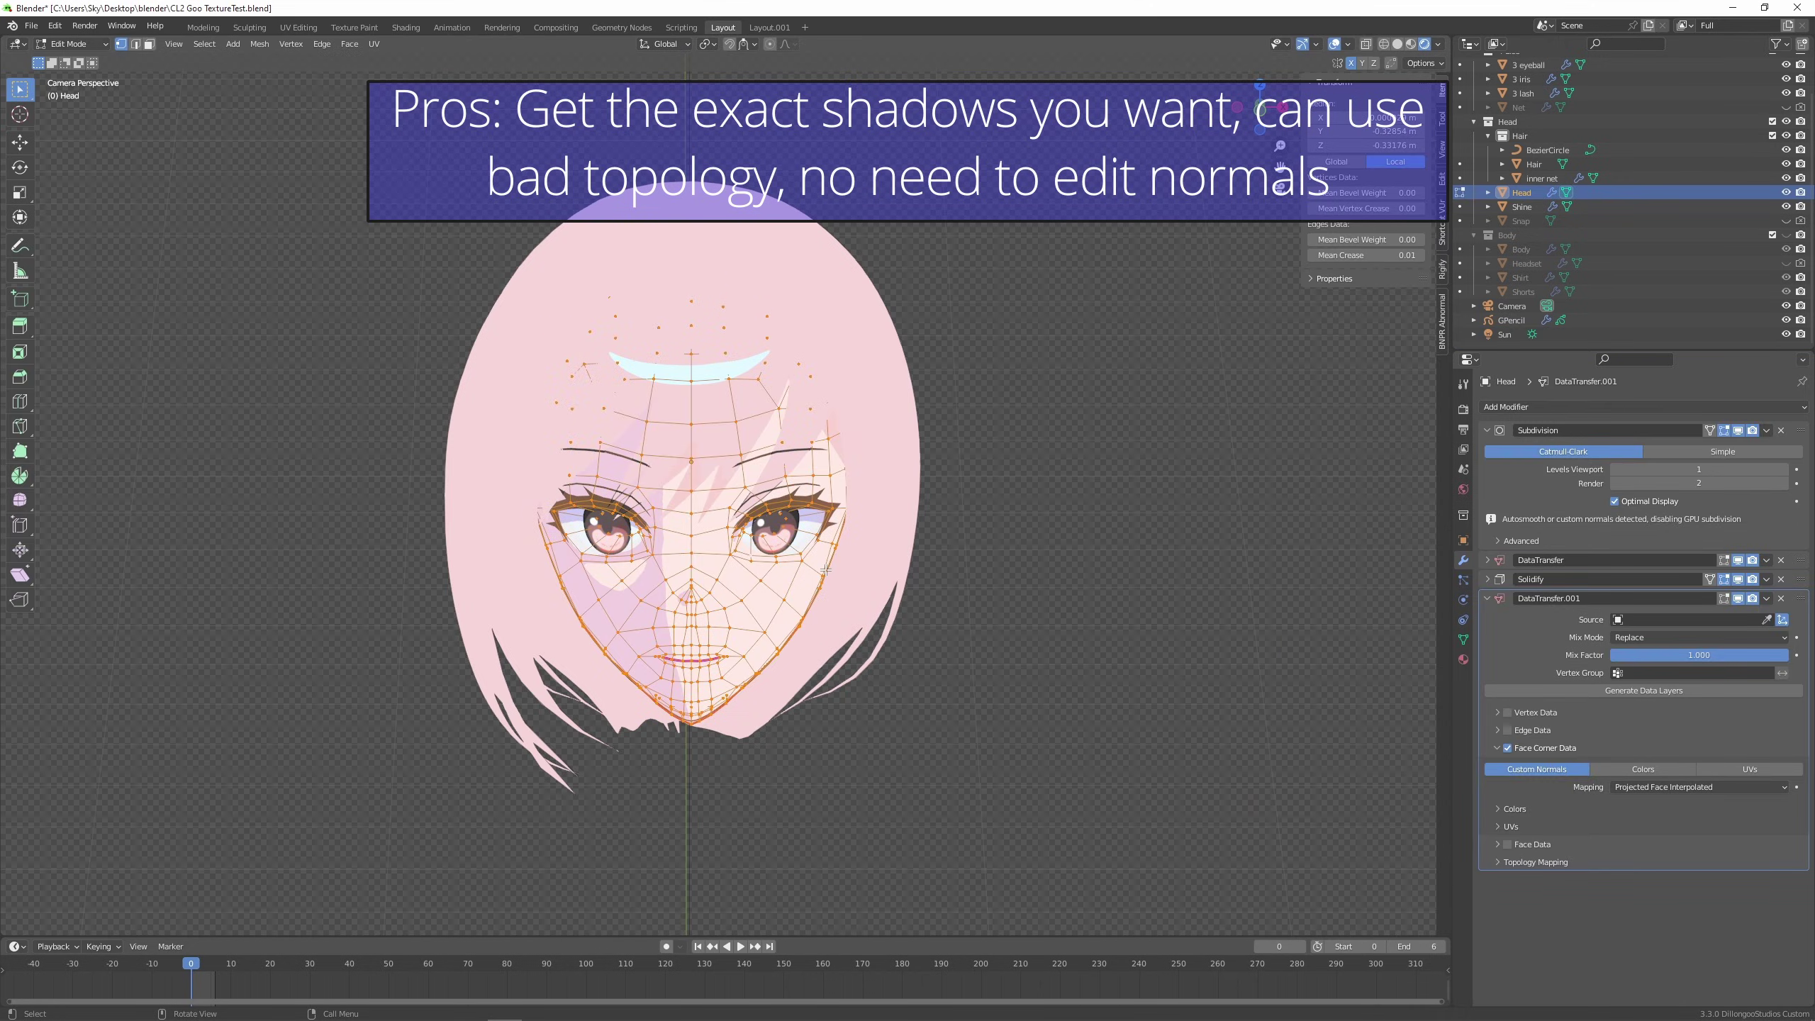
key("Tab")
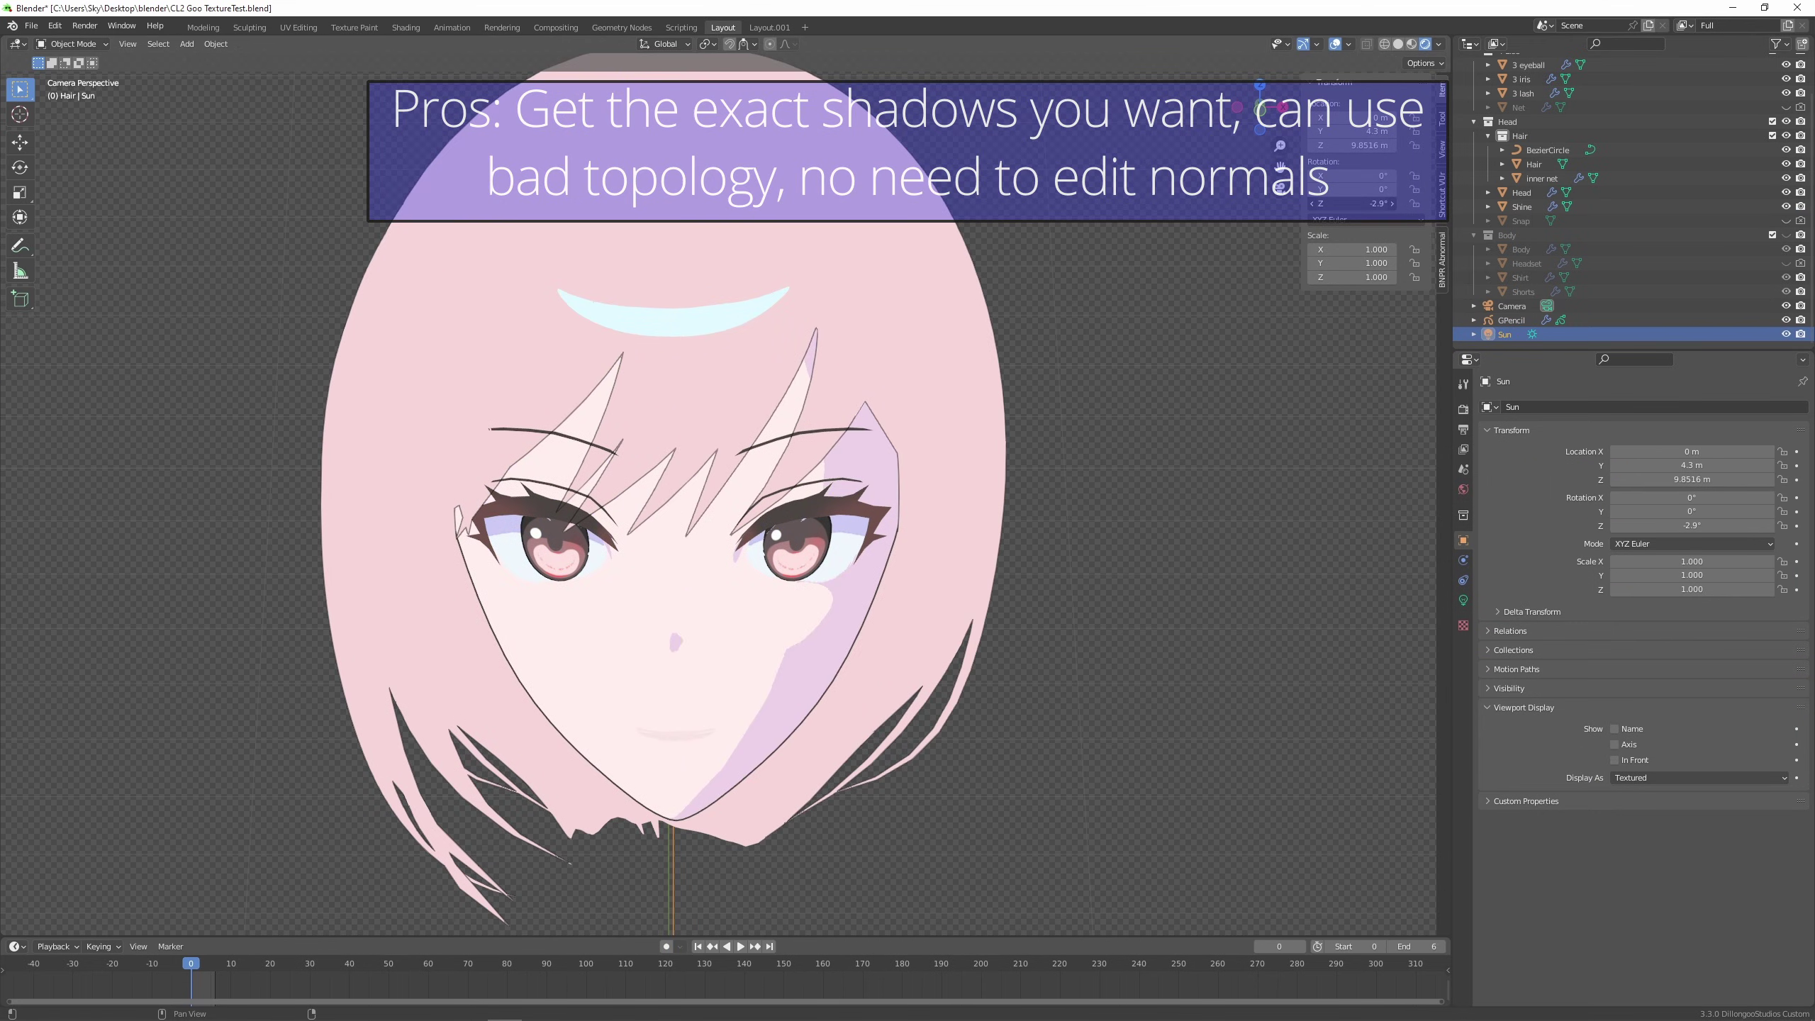
left_click_drag(1354, 203, 1474, 203)
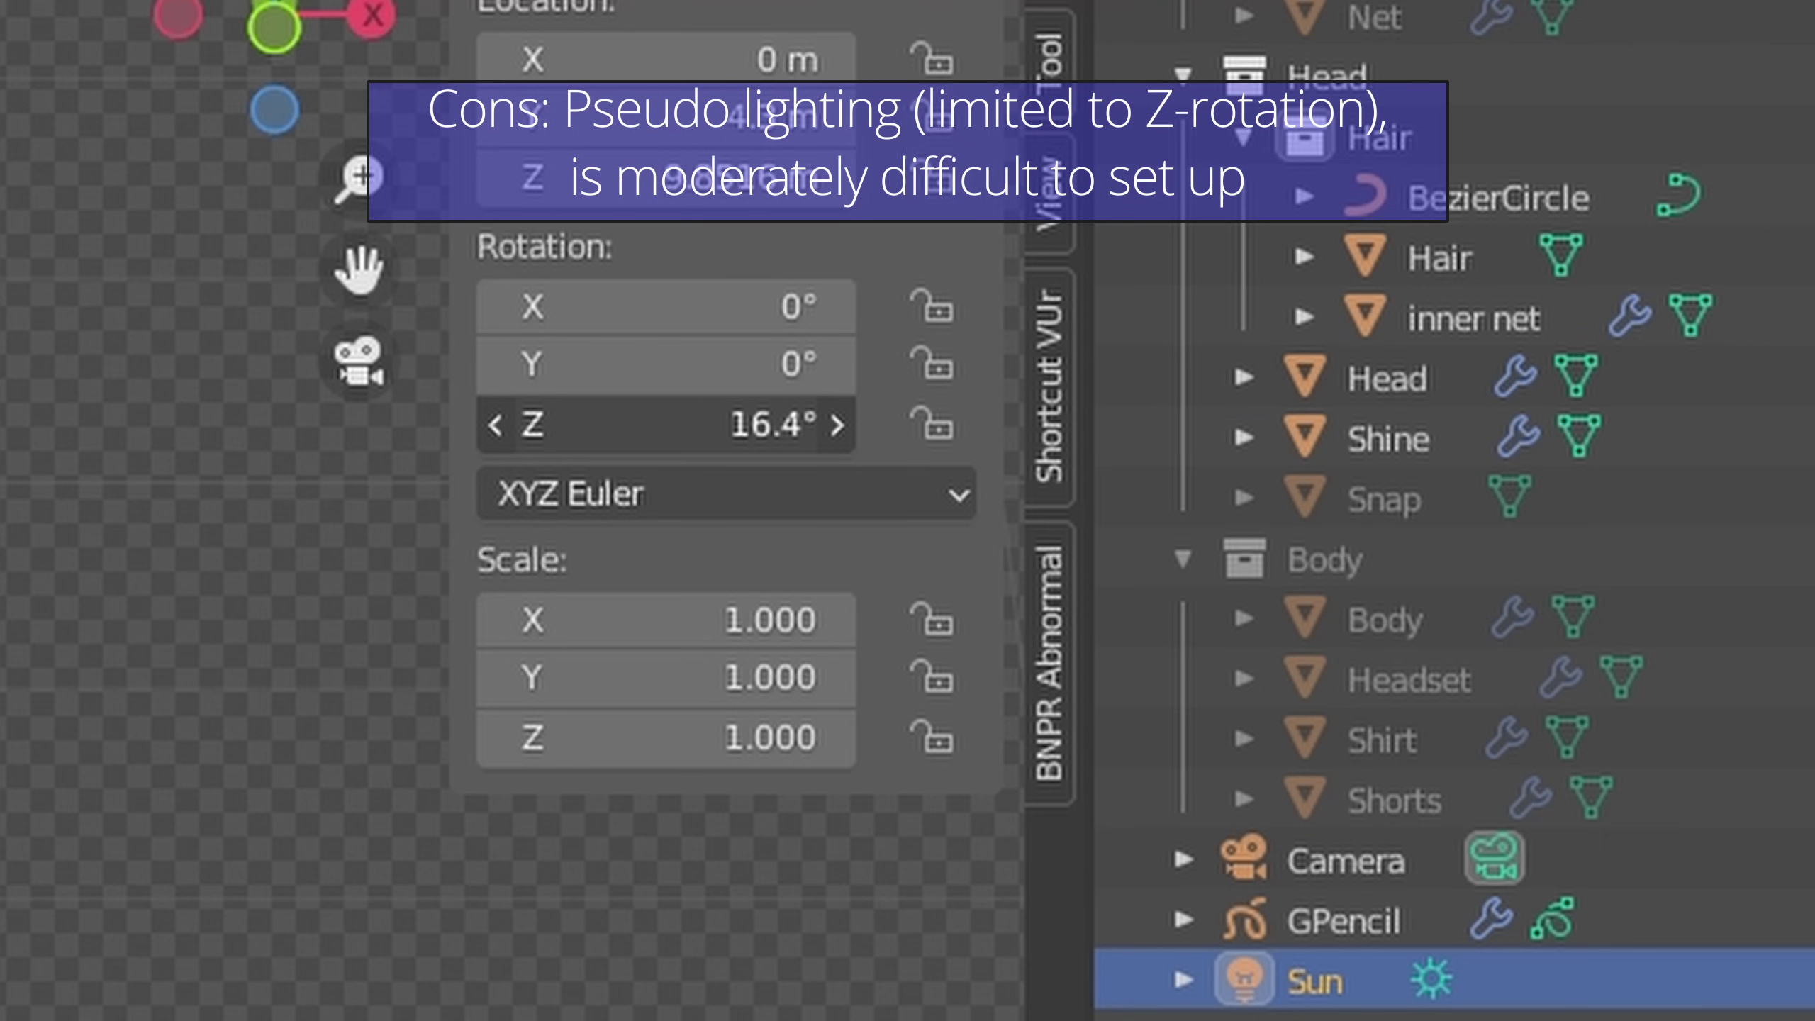
left_click_drag(666, 424, 835, 424)
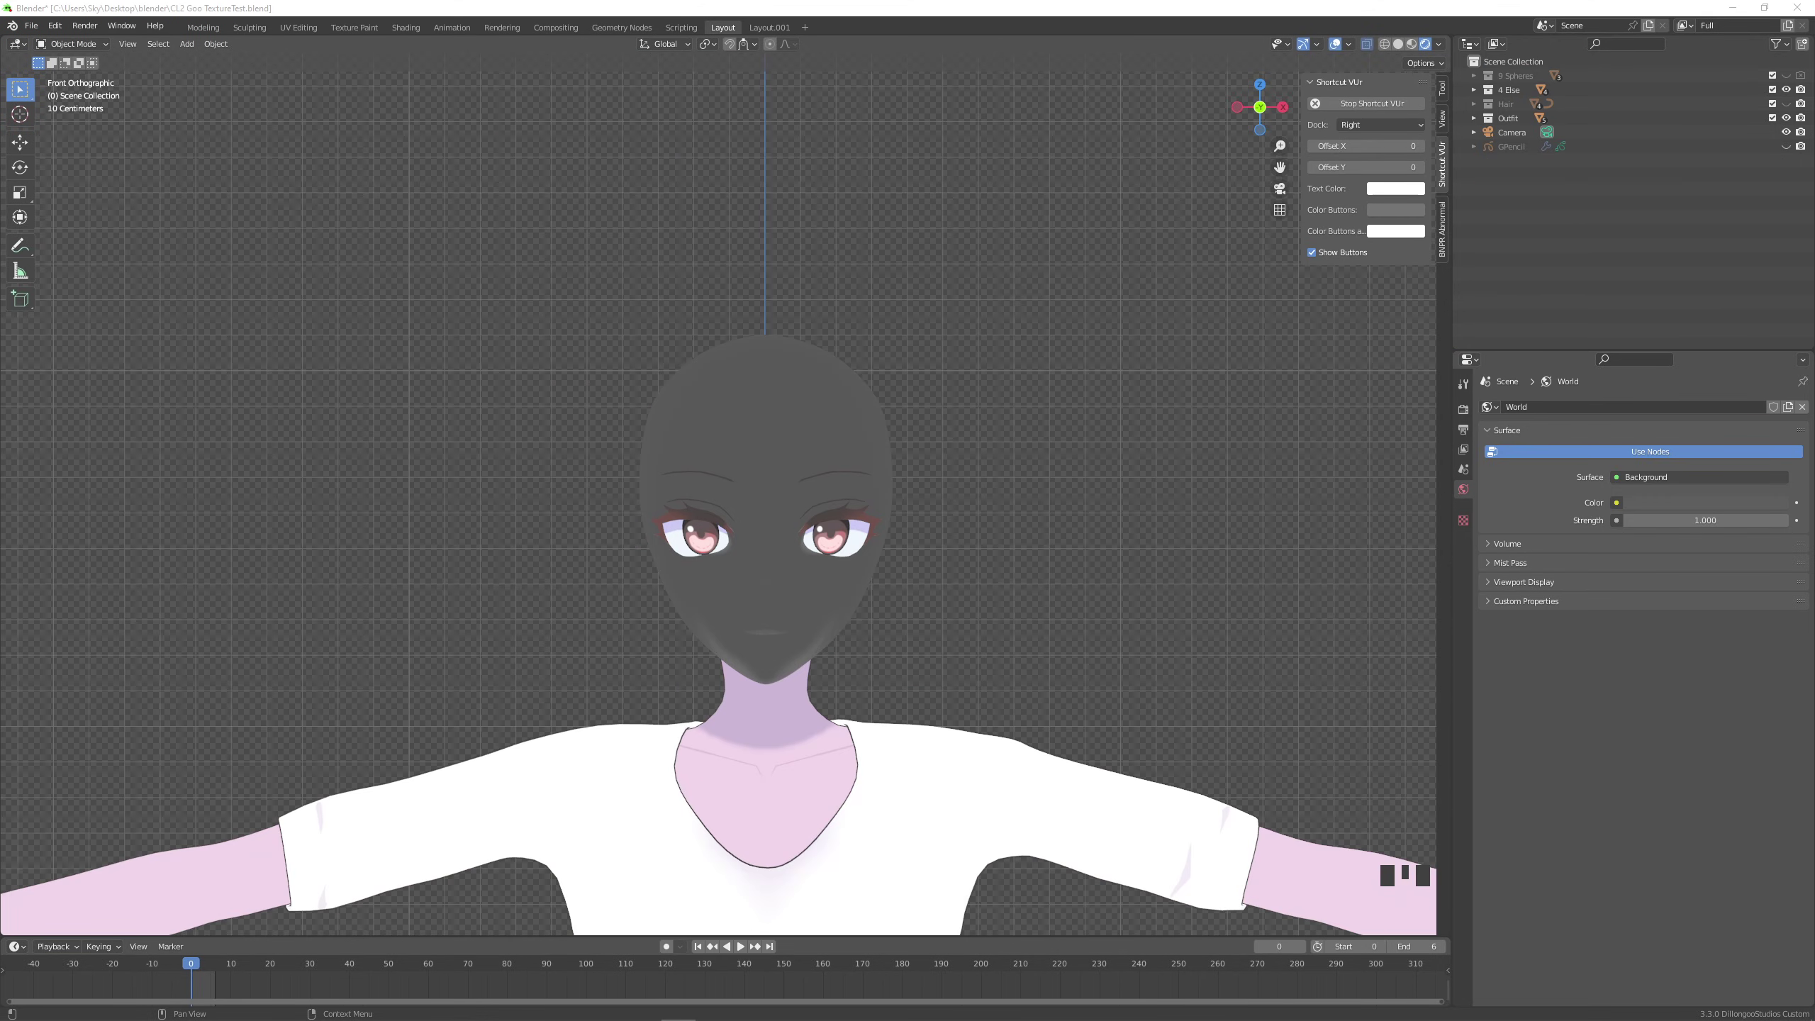
Add a Sun light to the scene and move it straight up about 9.8 m, above the character.
key("shift+a")
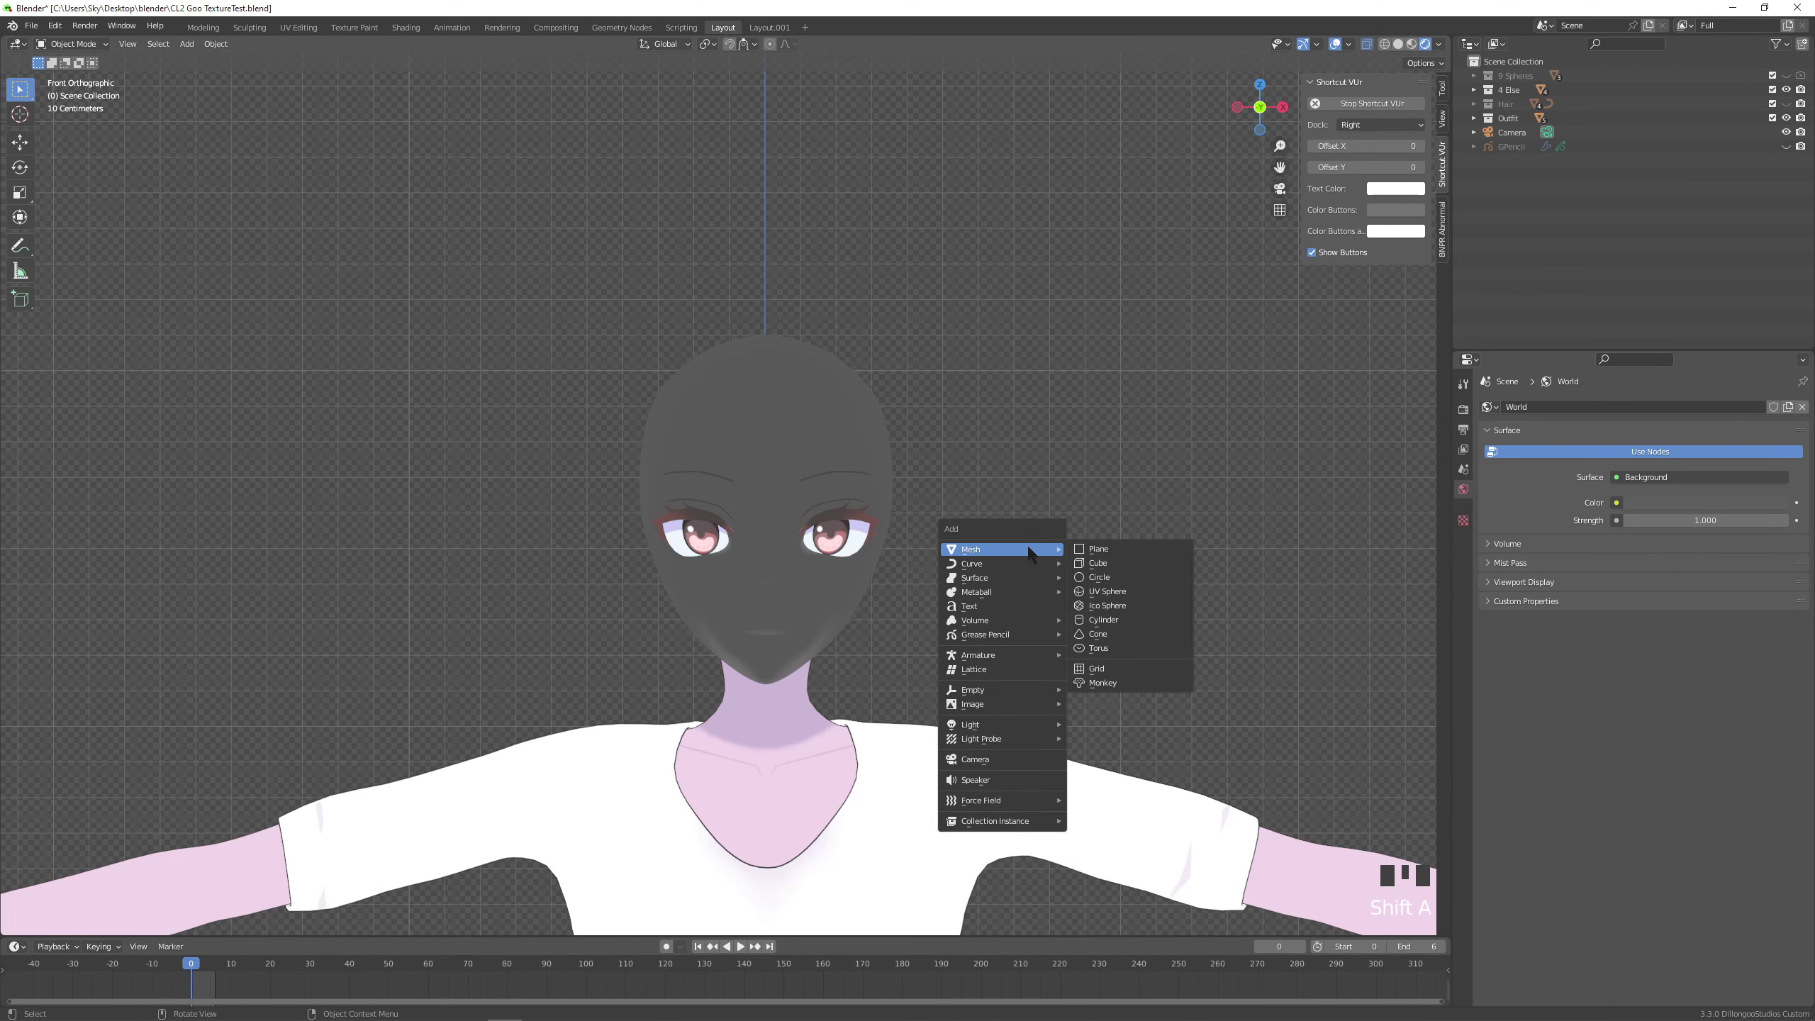
mouse_move(1000, 724)
left_click(1117, 744)
scroll(1017, 673, "down", 11)
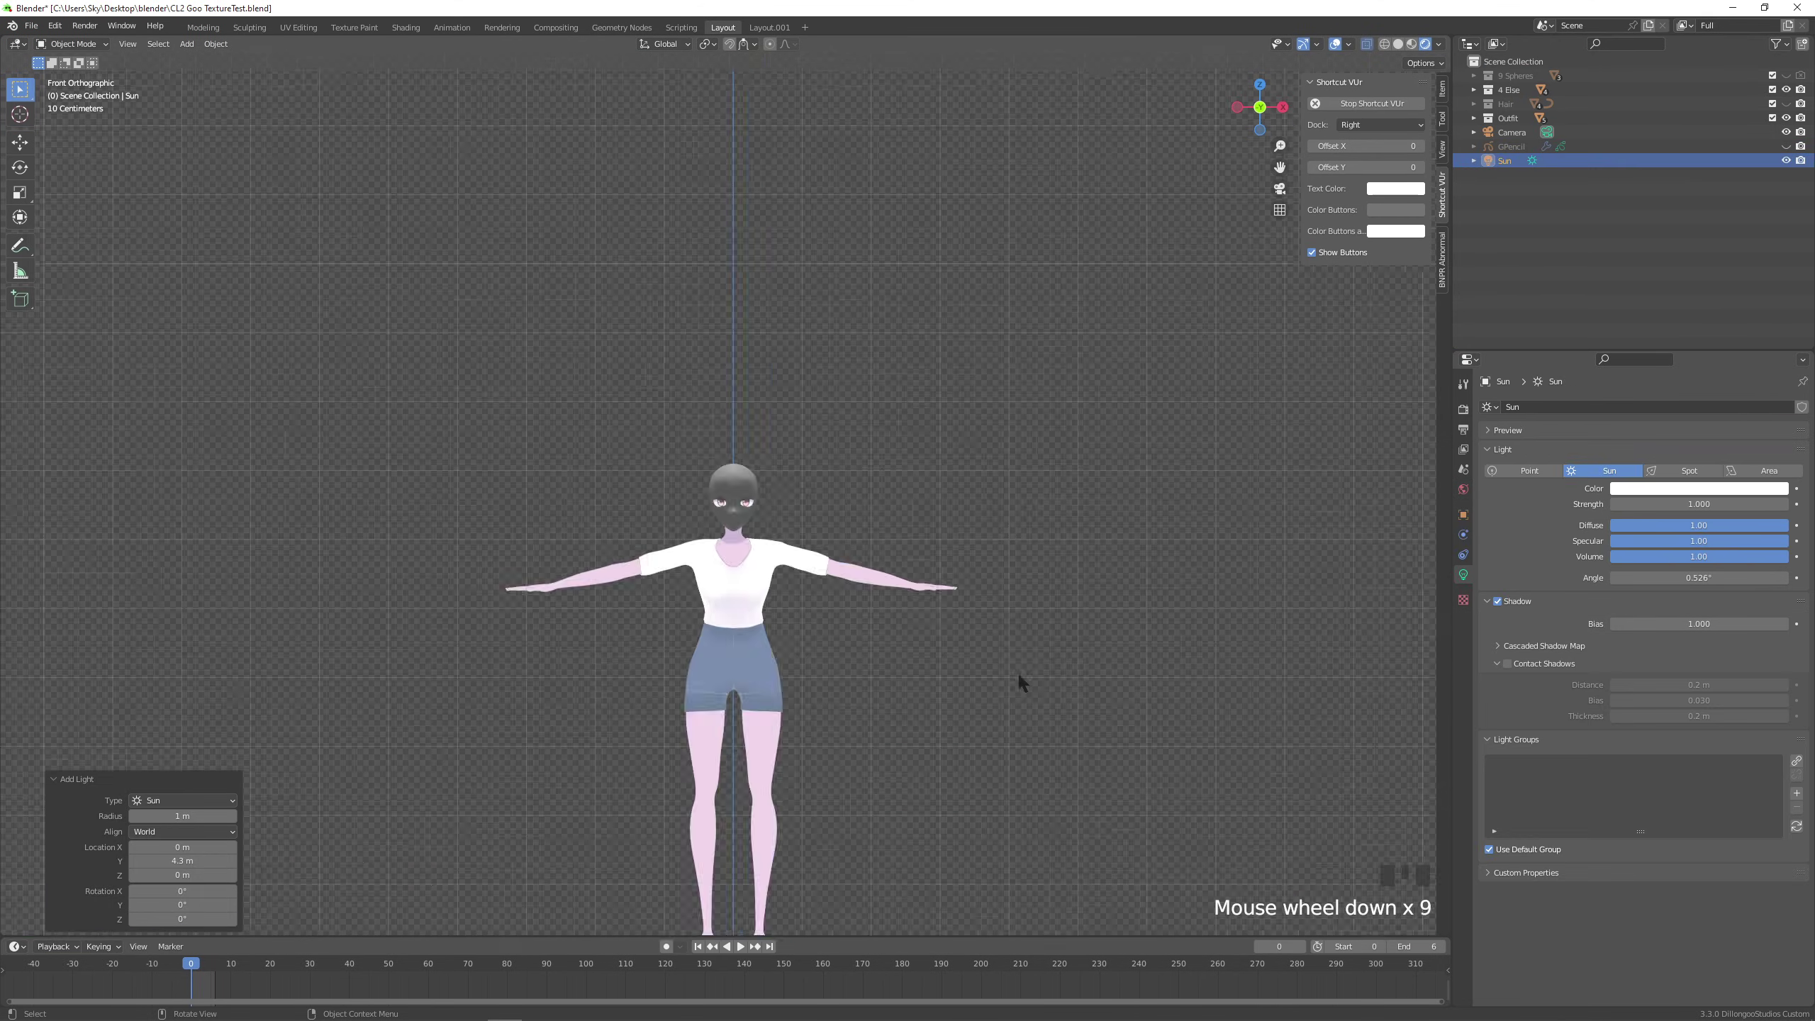
key("g")
left_click(761, 419)
scroll(937, 653, "up", 10)
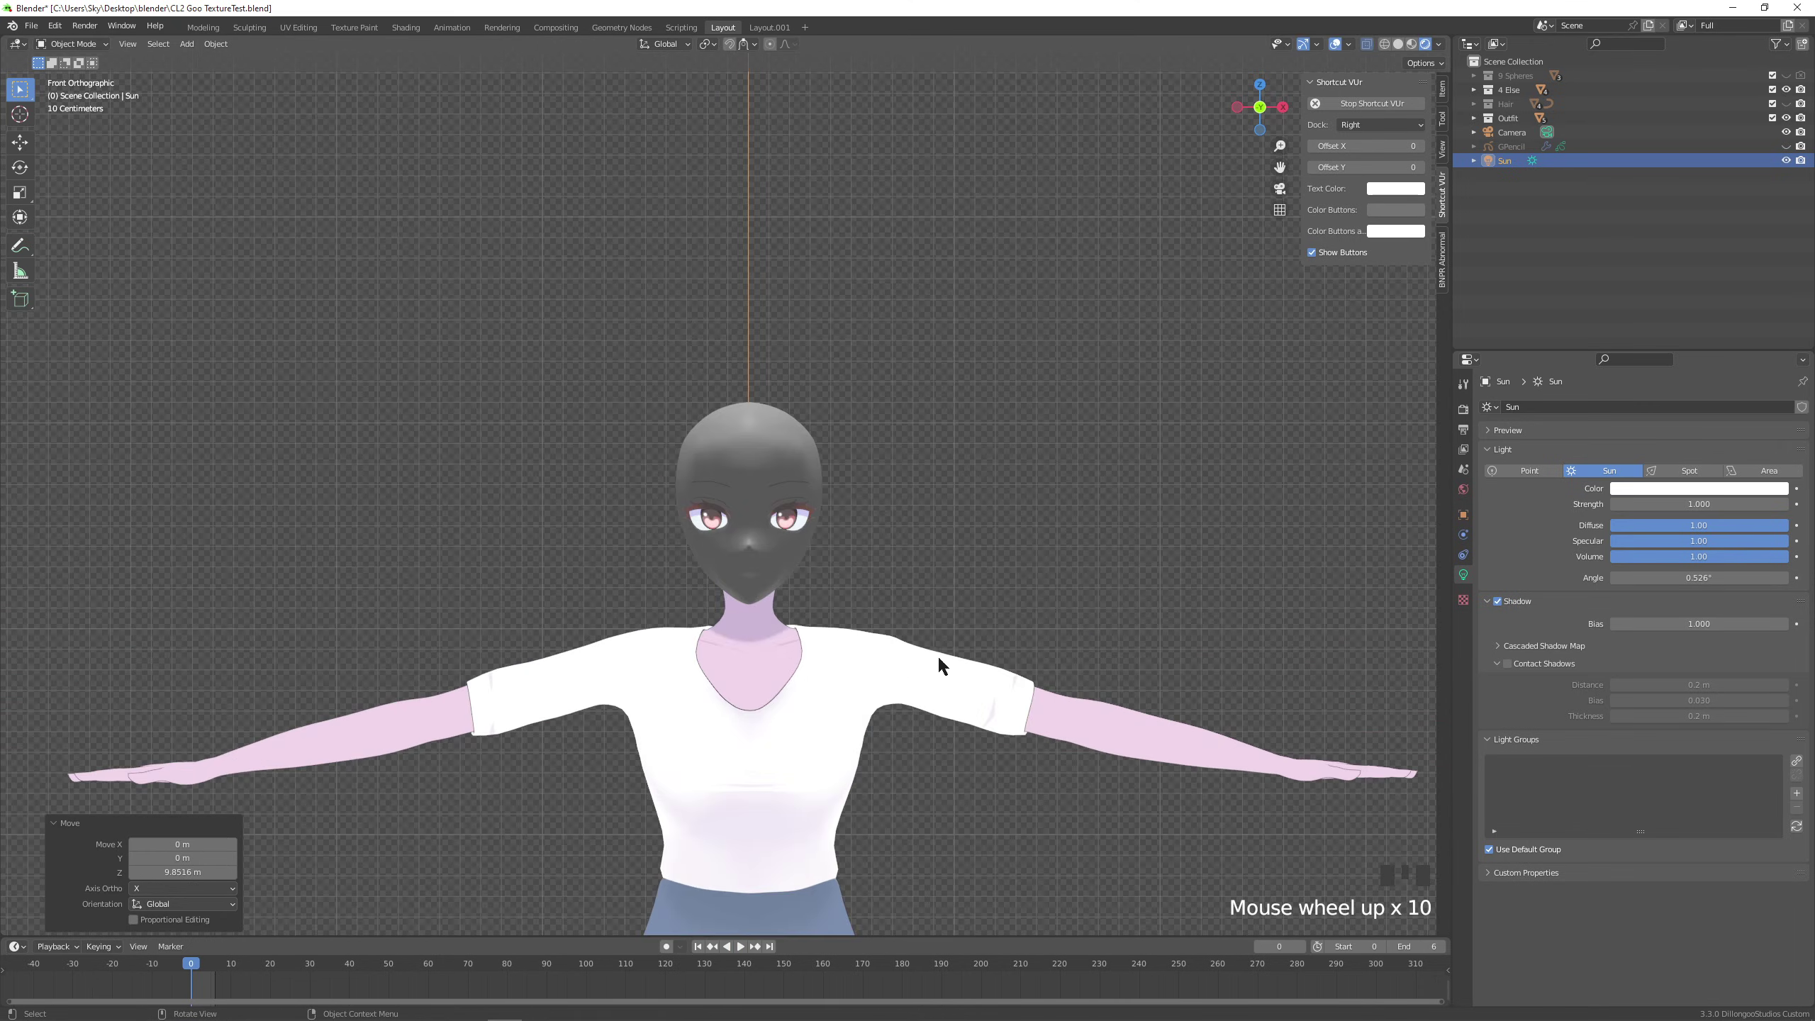
Add a material slot to the head, assign the existing Material to it, and check its node tree in the Shading workspace.
left_click(1019, 516)
left_click(799, 454)
scroll(800, 453, "up", 4)
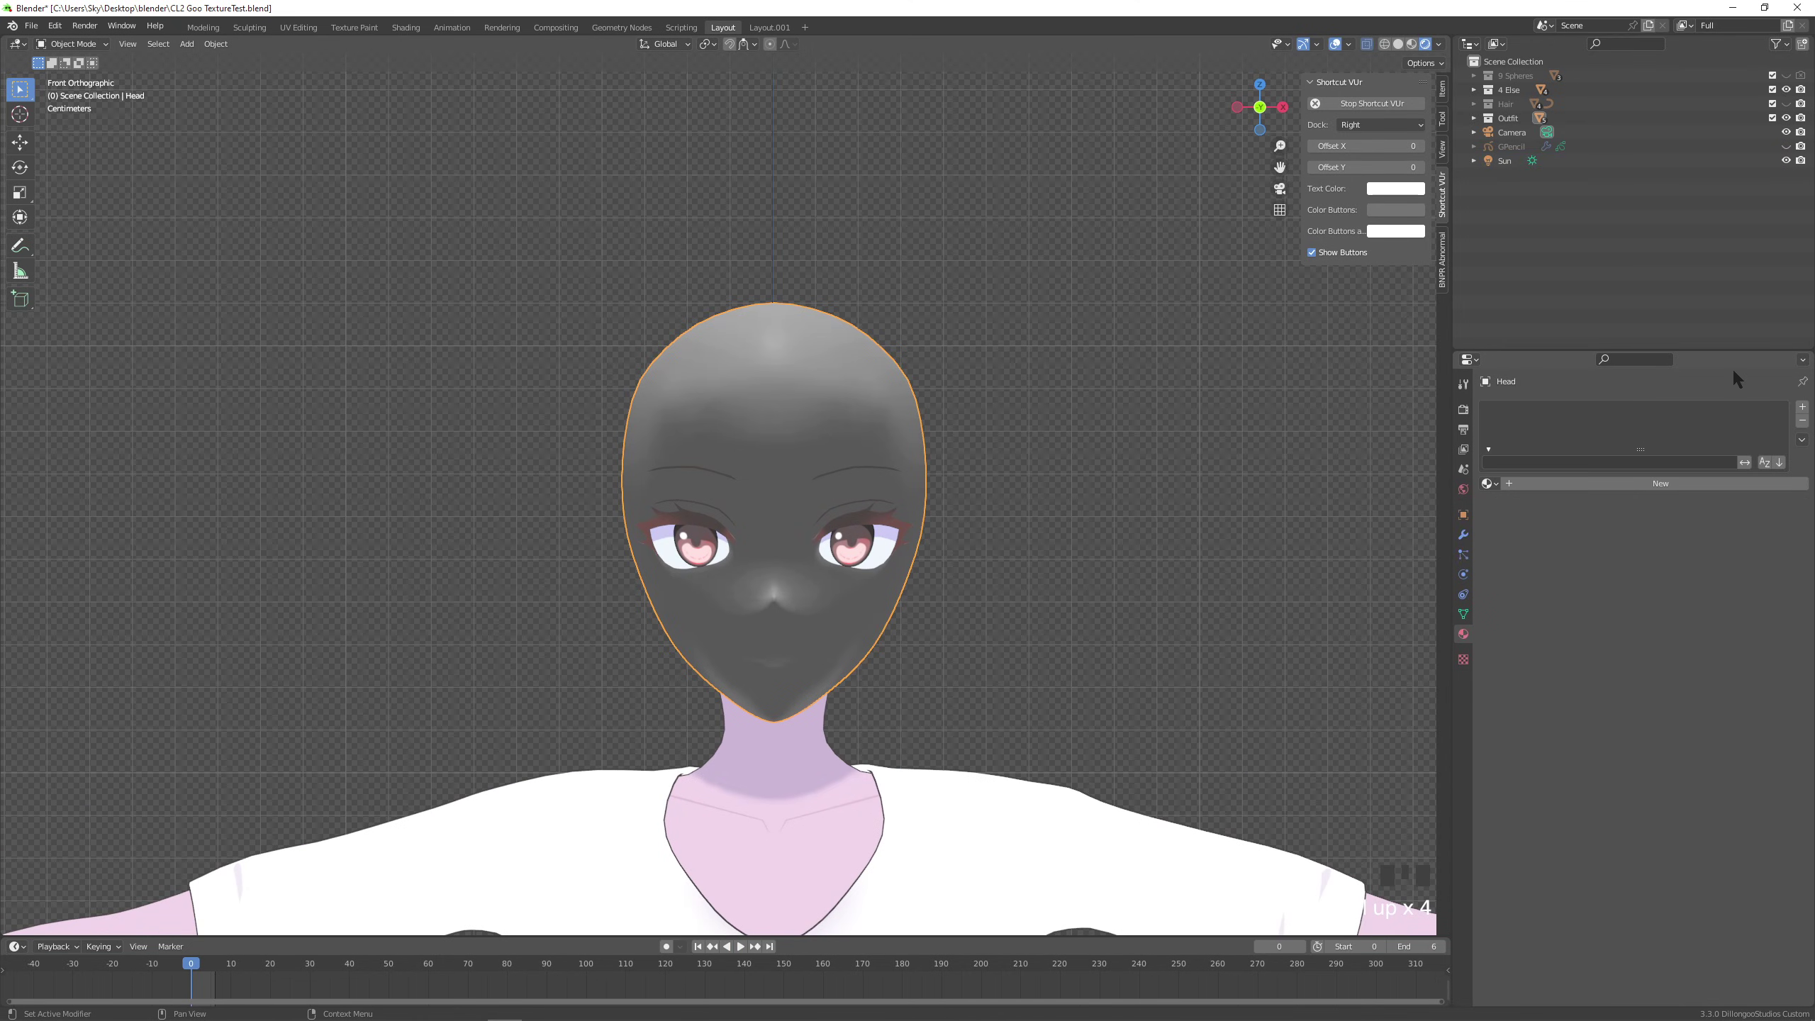
left_click(1802, 407)
left_click(1489, 484)
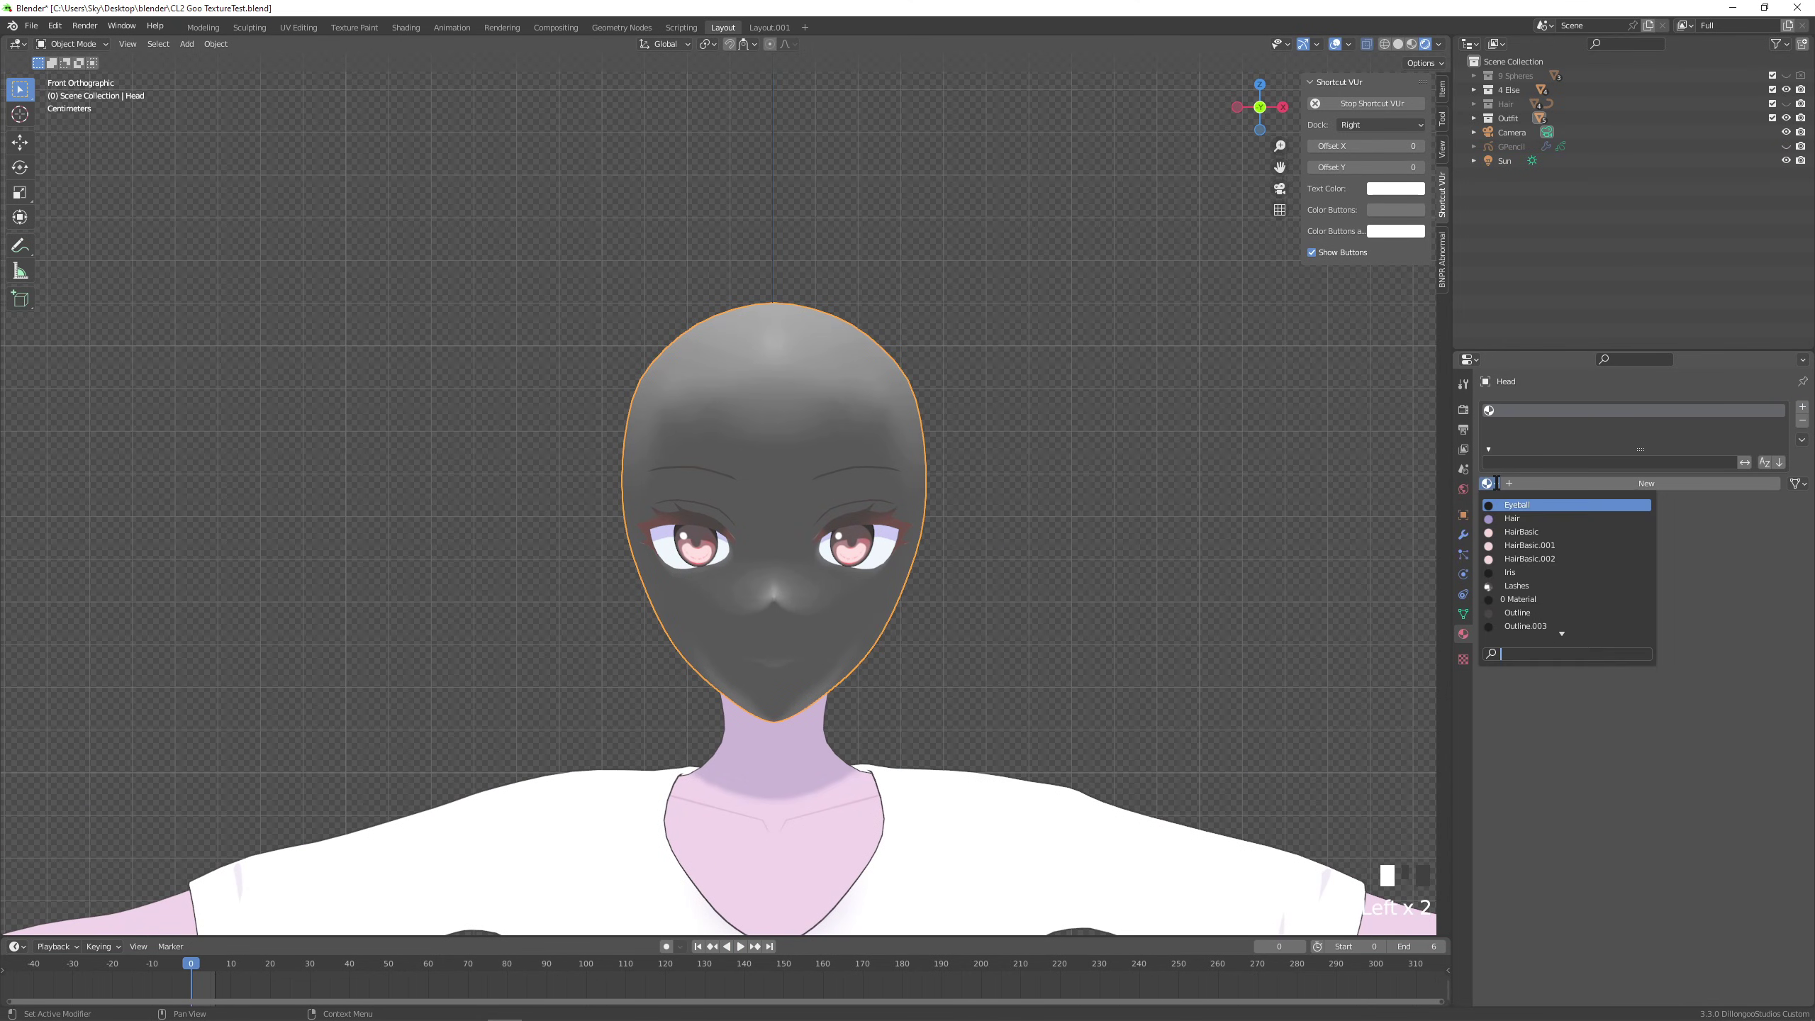
left_click(1543, 601)
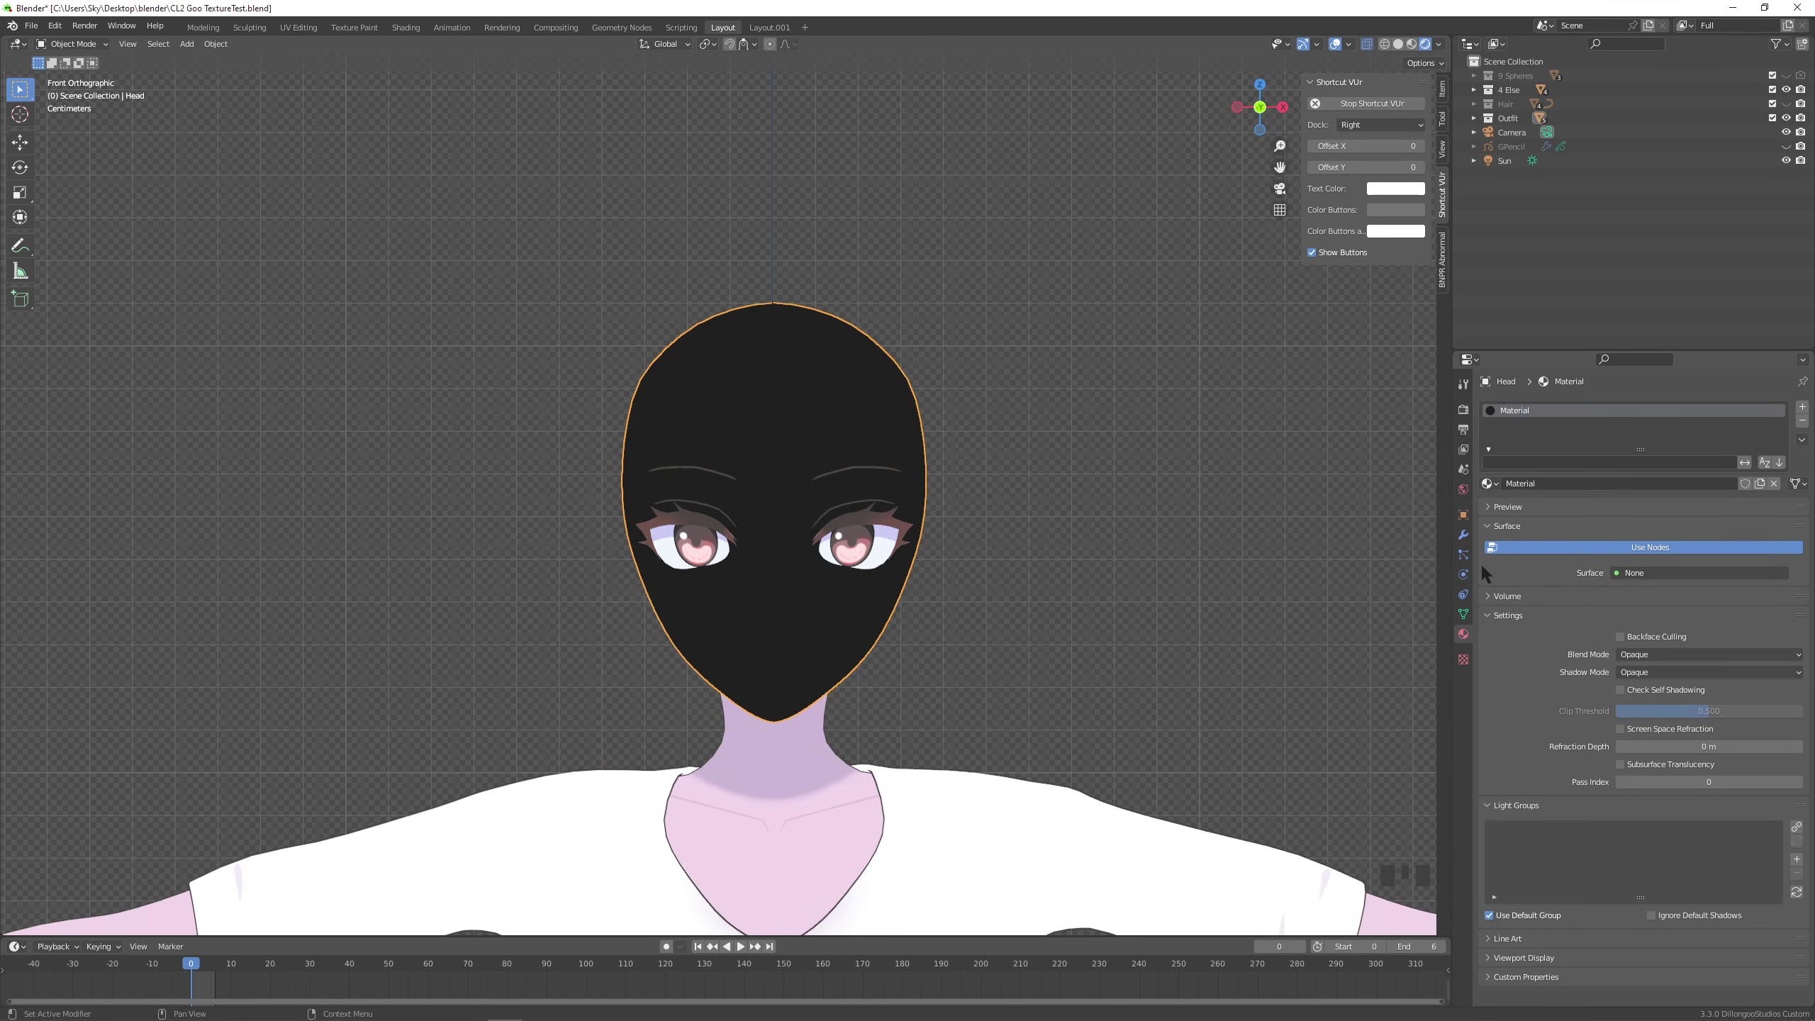
left_click(406, 27)
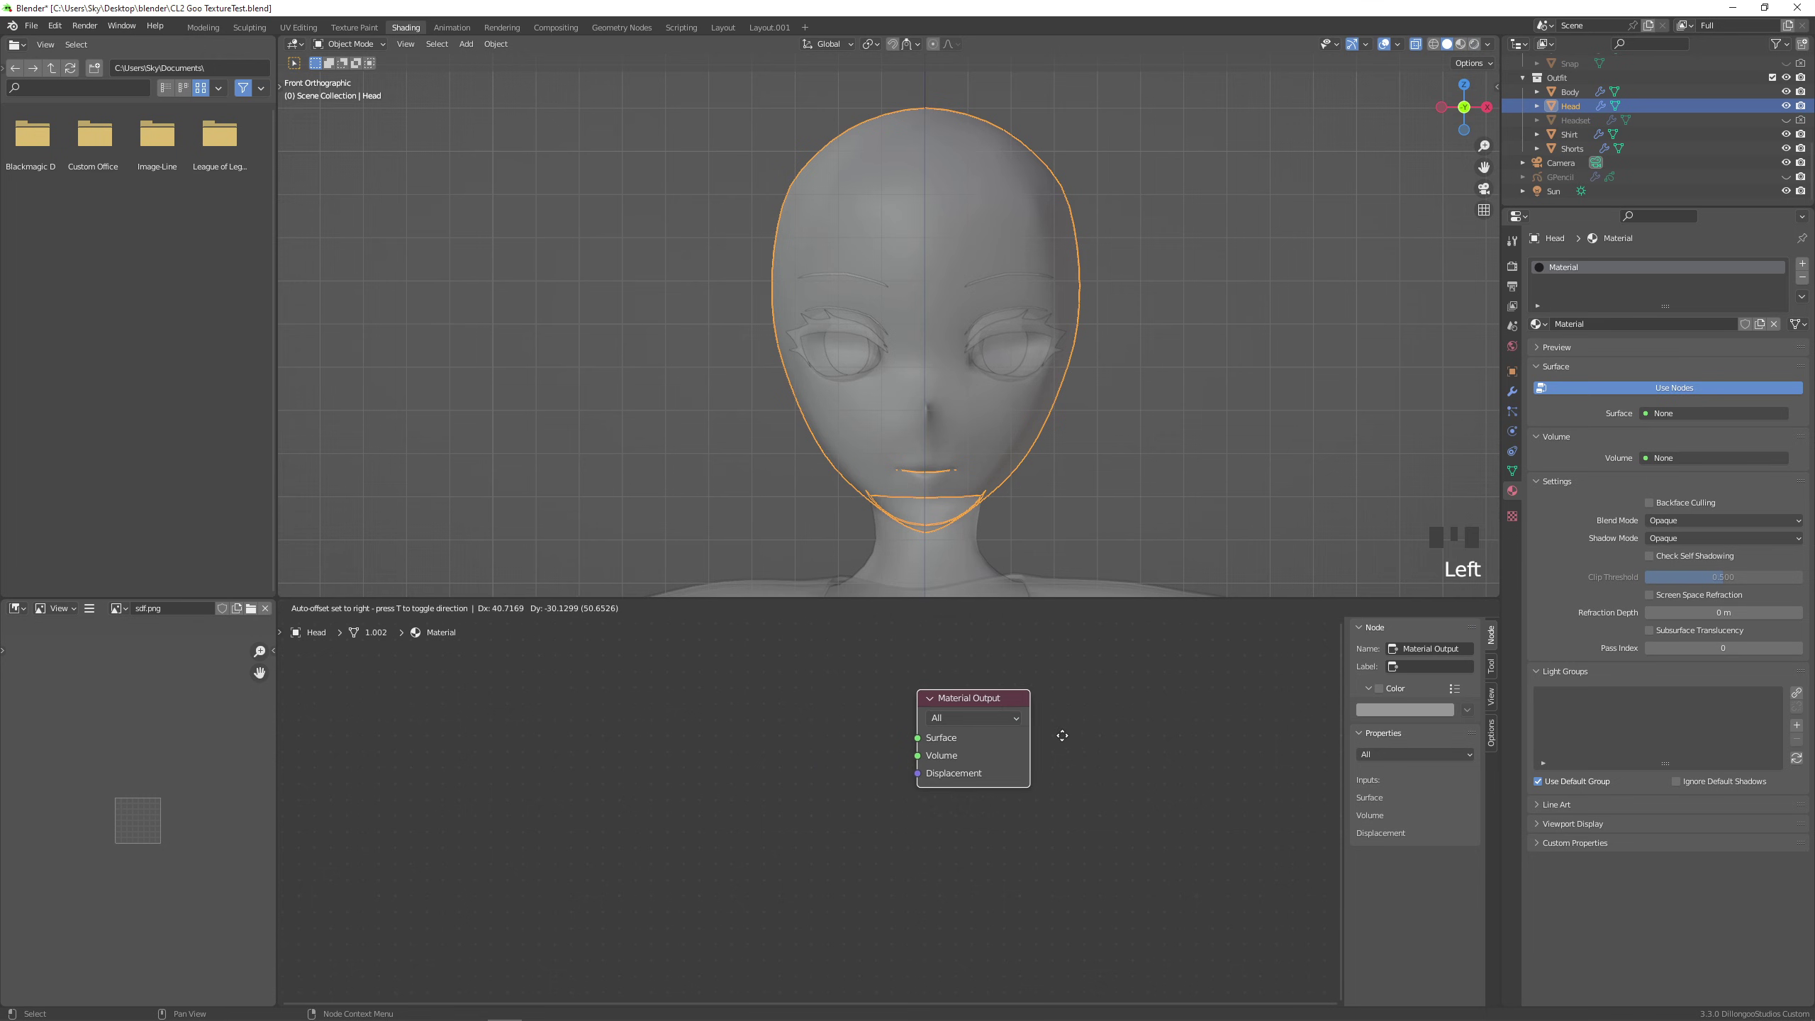
left_click(723, 27)
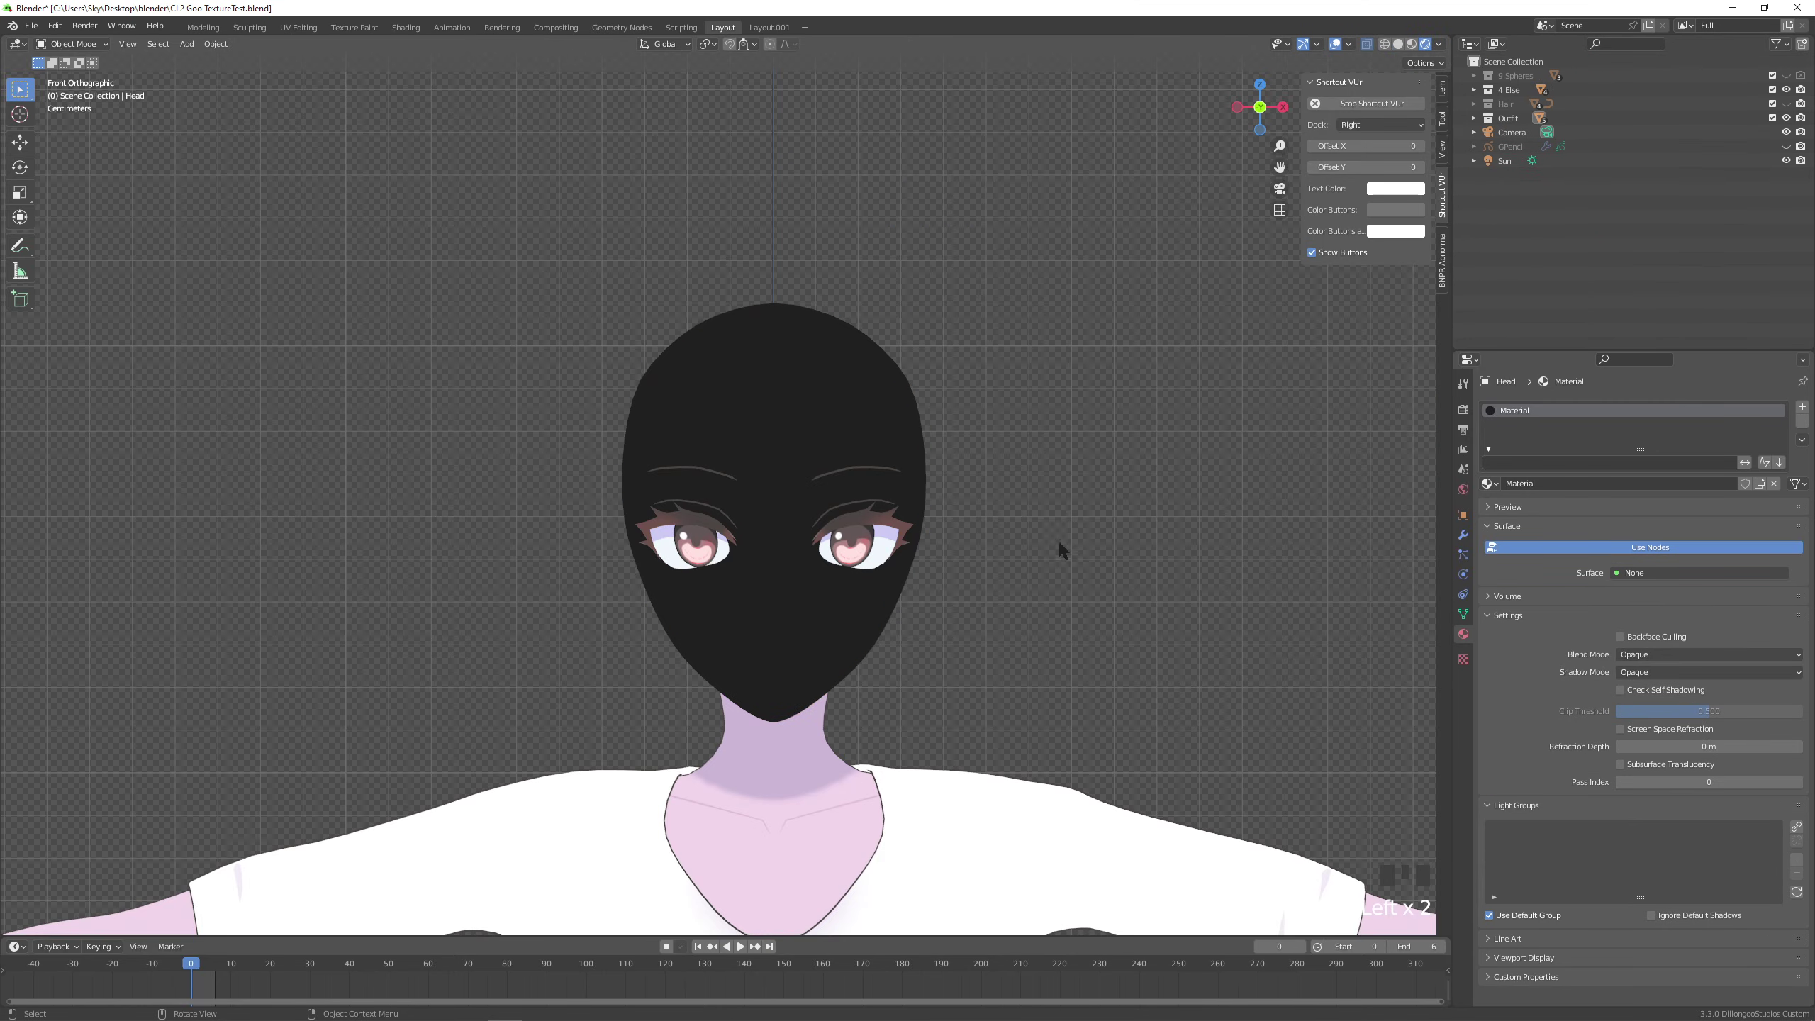
In Edit Mode, select the edge loop running around the side of the head and under the chin, and mark it as a seam.
left_click(925, 458)
key("Tab")
scroll(850, 546, "up", 3)
middle_click_drag(939, 449, 924, 580)
left_click(536, 844, "alt")
middle_click_drag(536, 844, 642, 866)
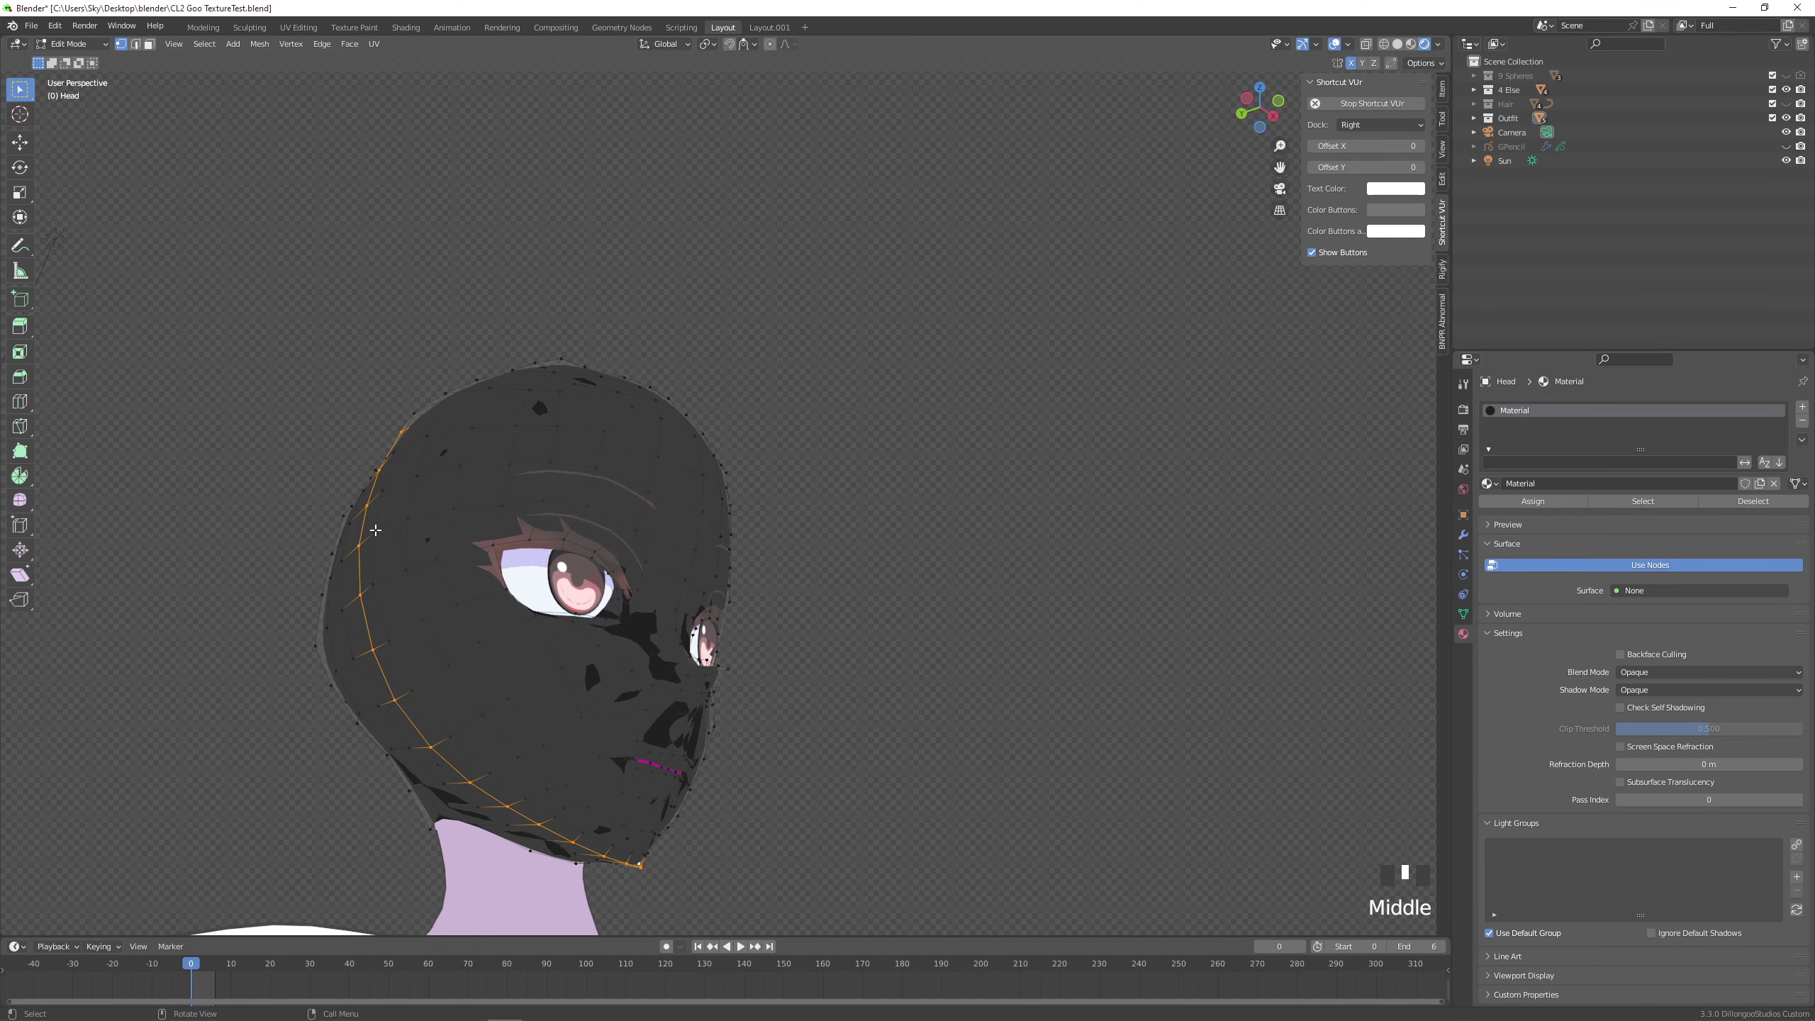
middle_click_drag(382, 504, 379, 210)
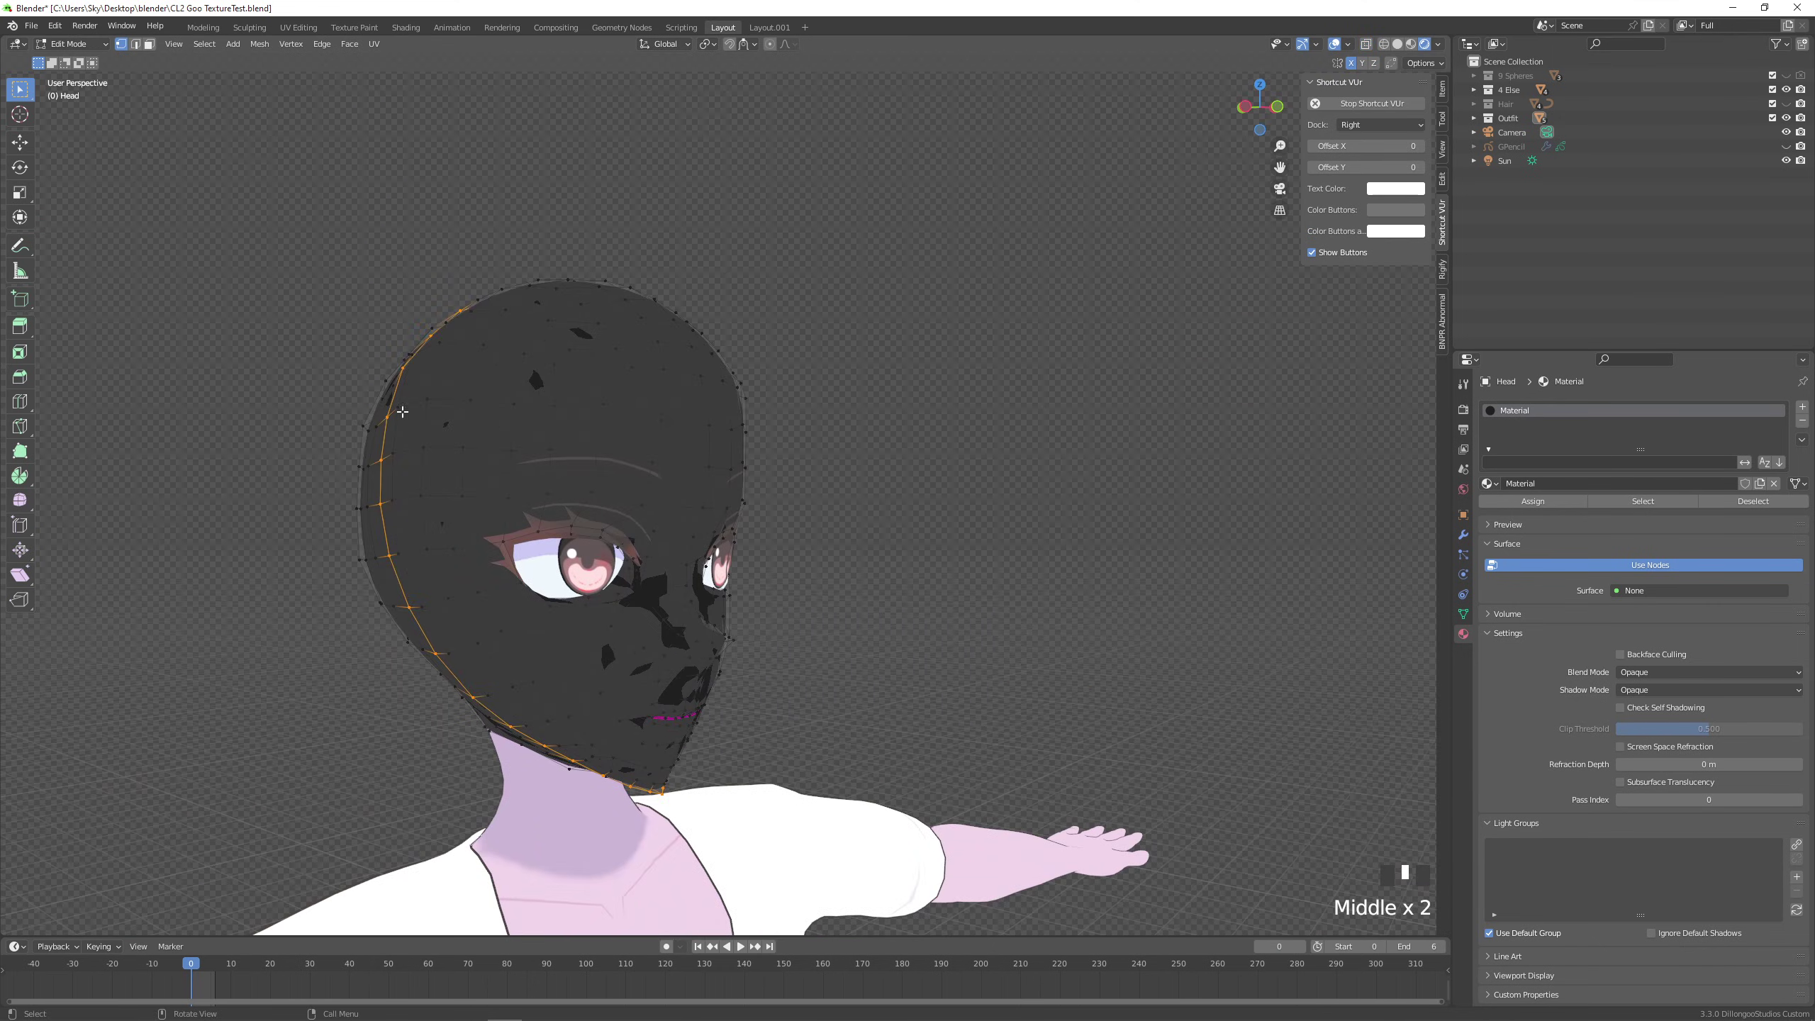
right_click(402, 413)
left_click(321, 44)
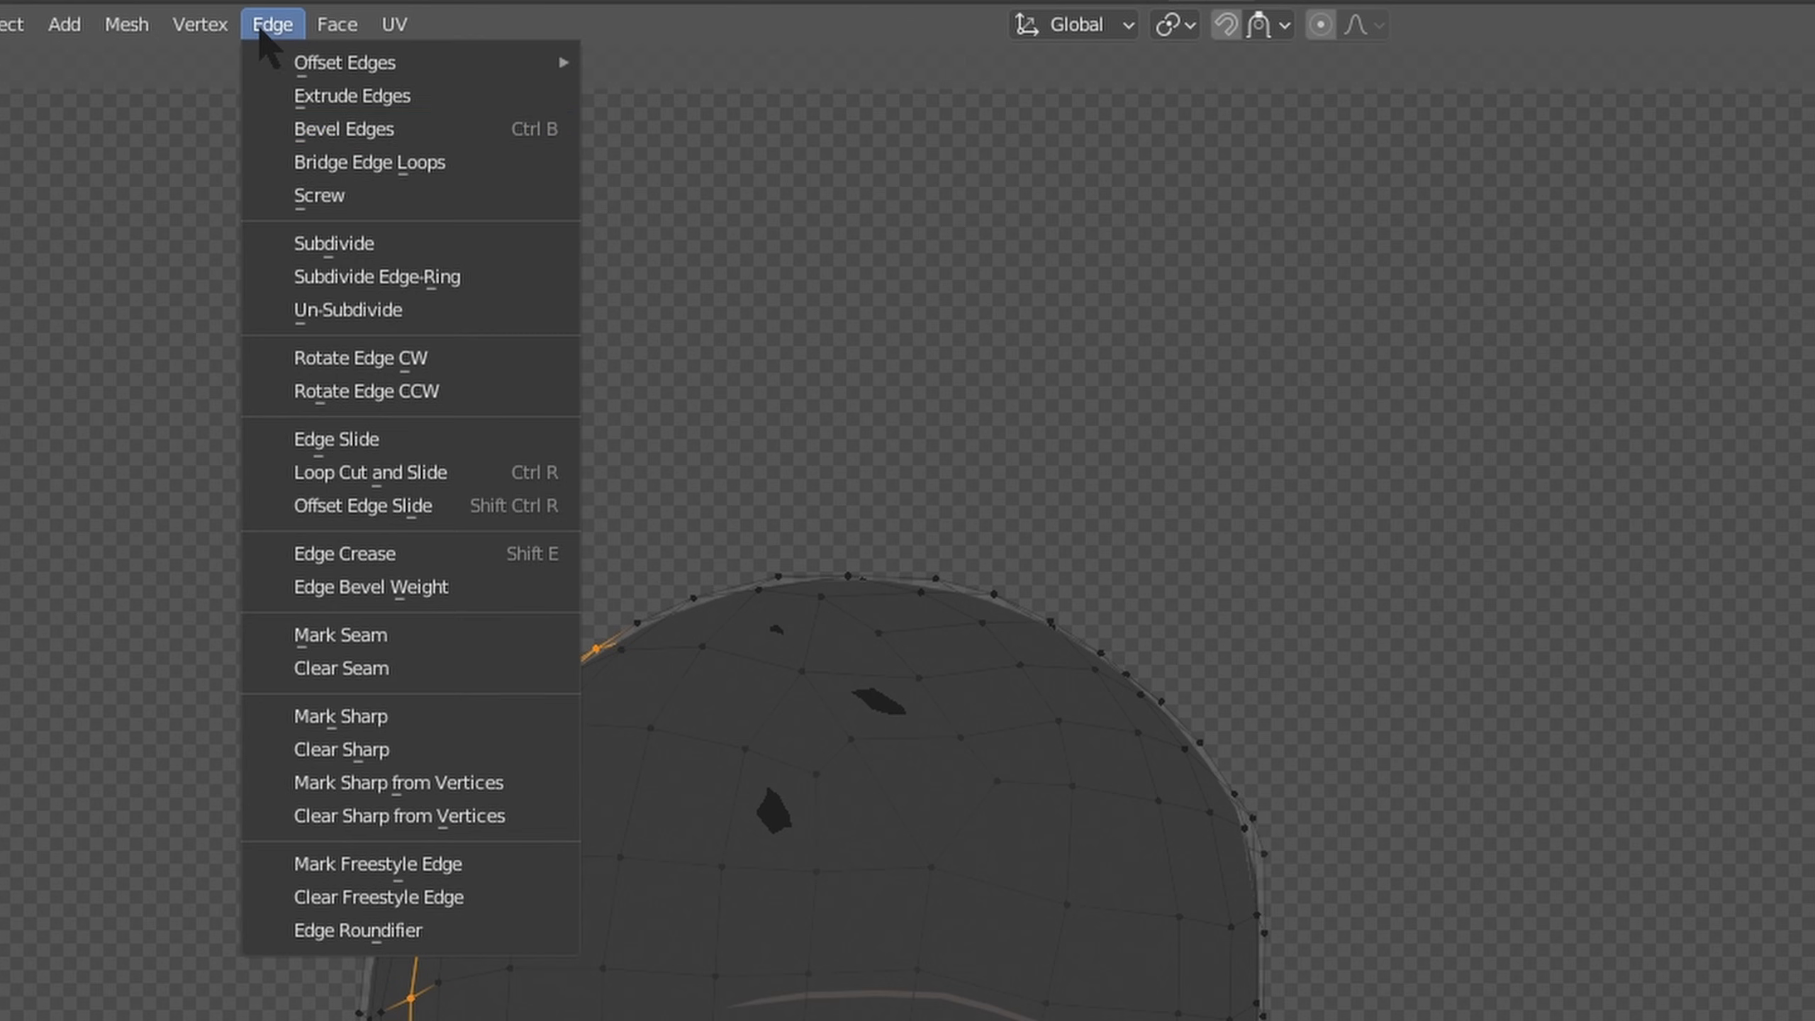
left_click(450, 635)
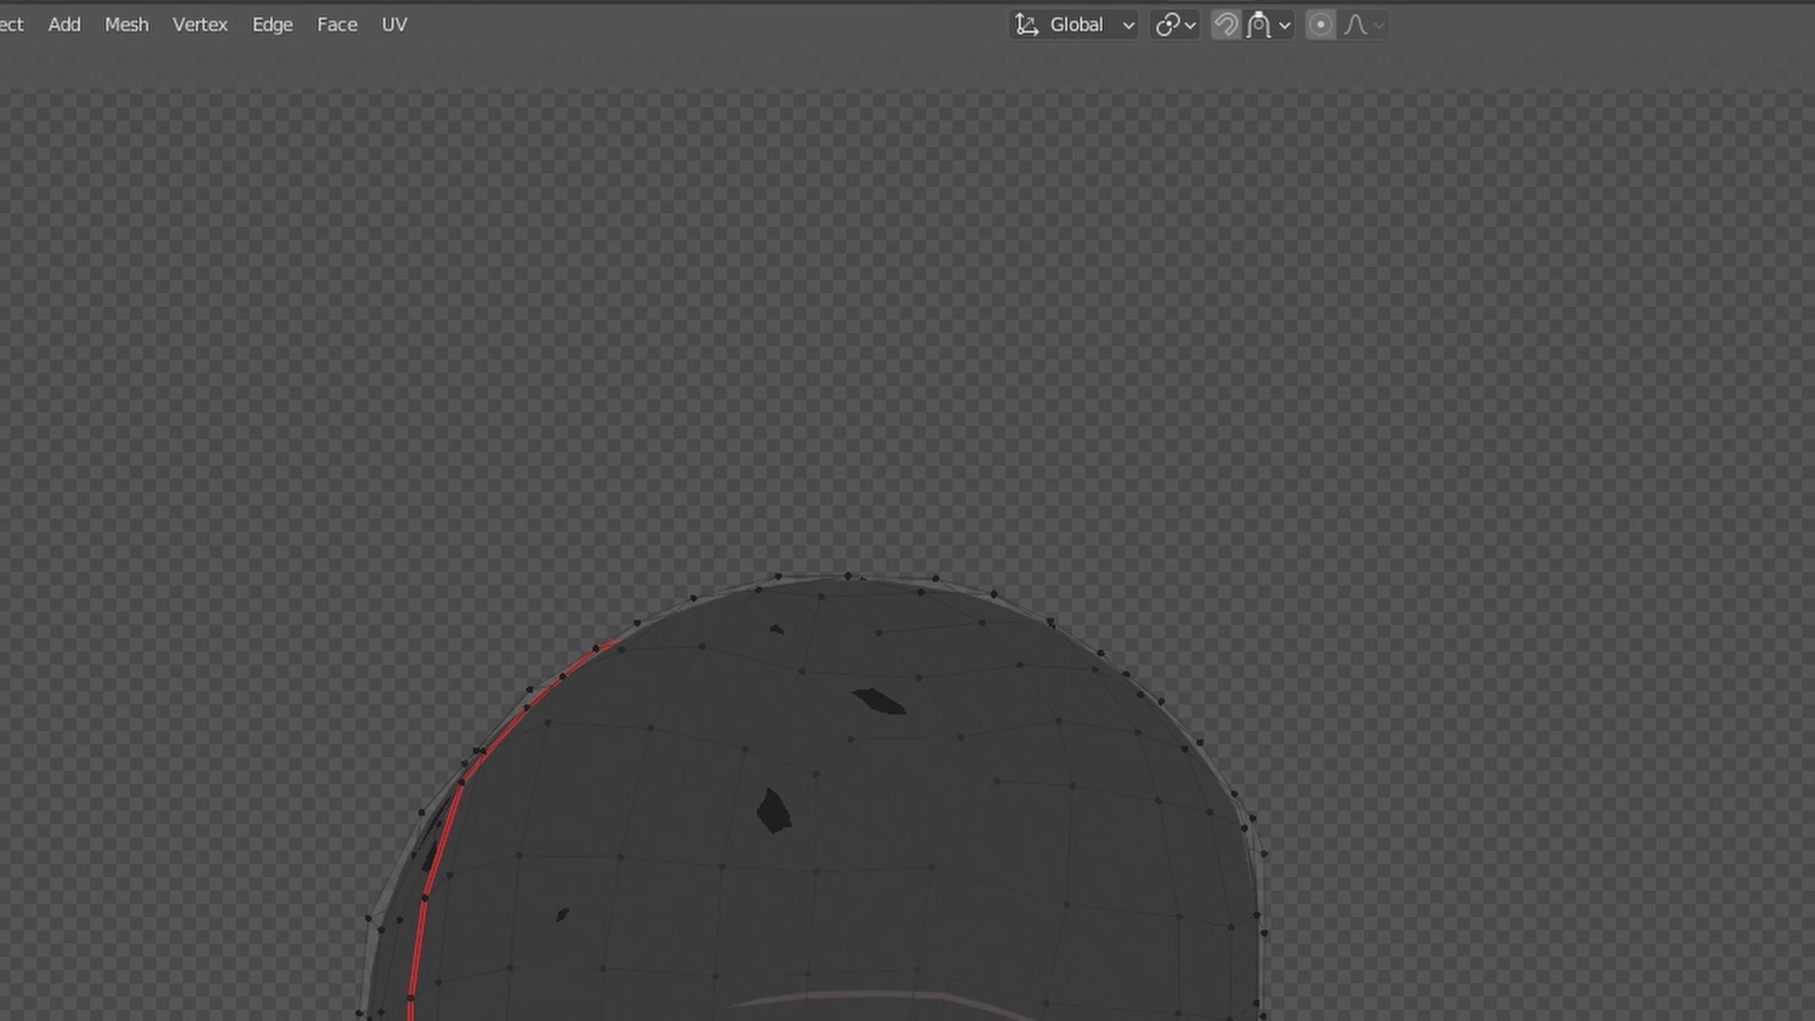
middle_click_drag(943, 607, 778, 614)
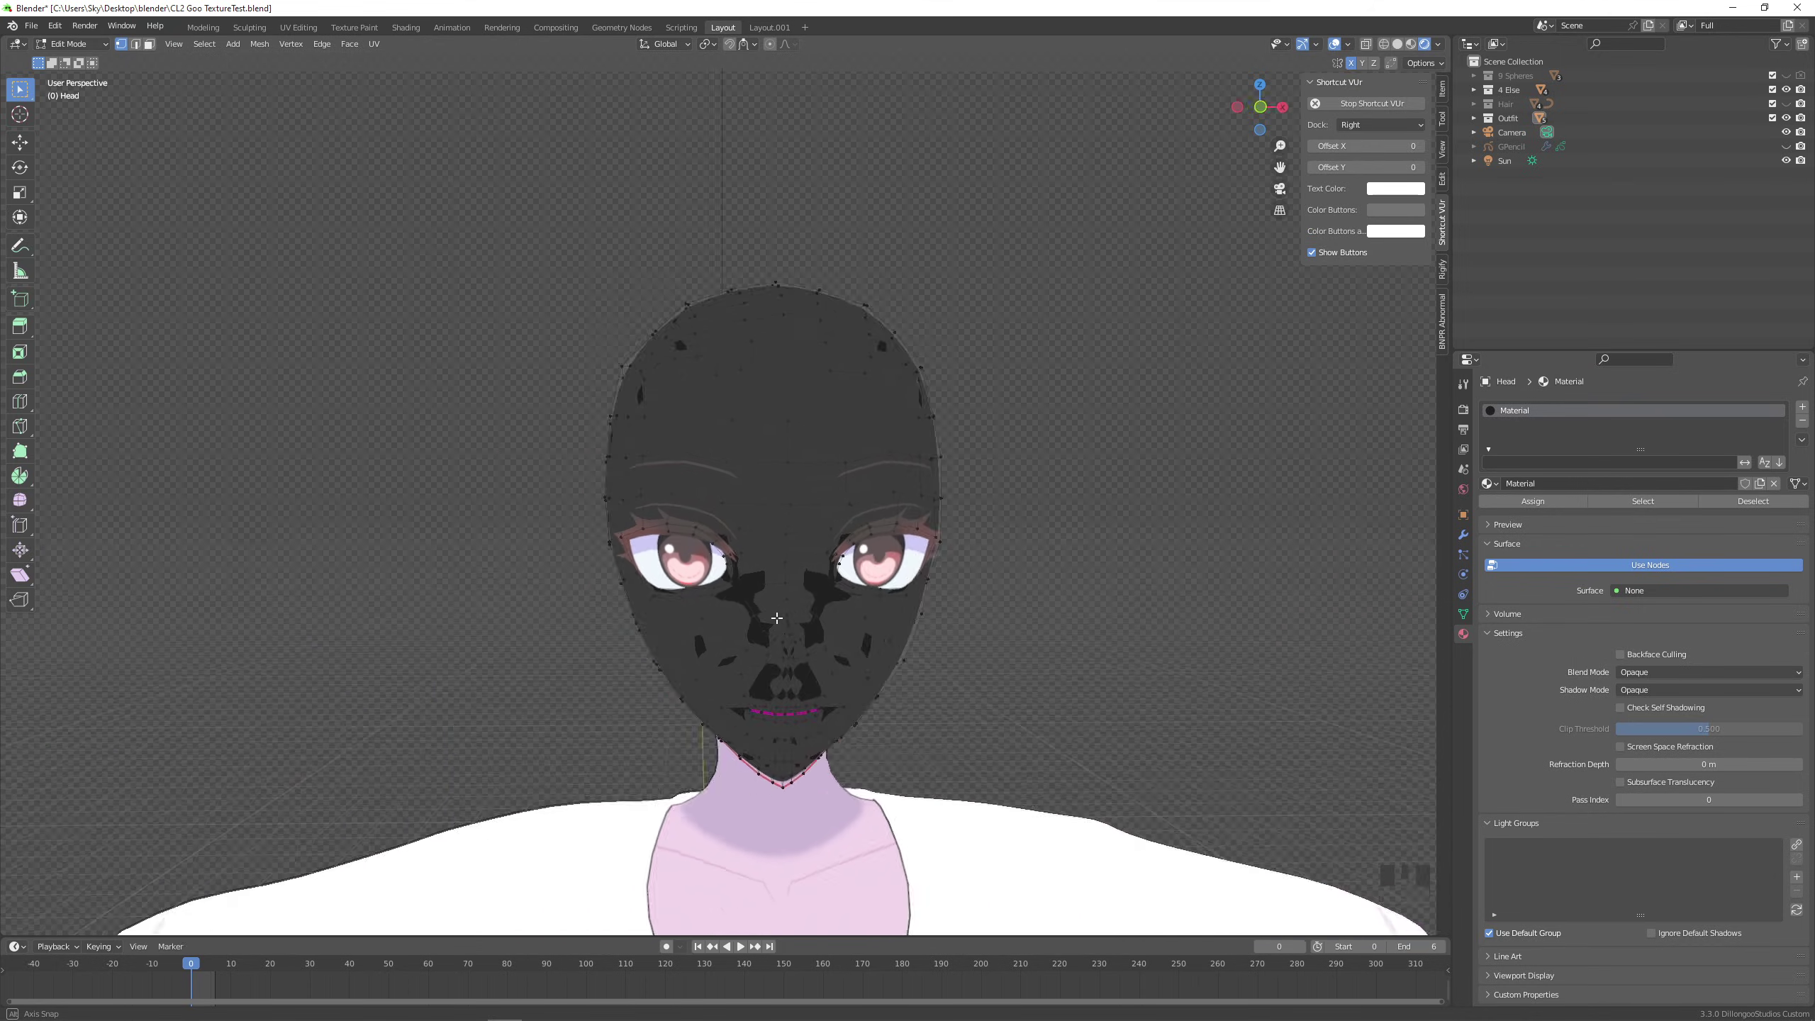
In the UV Editing workspace, create a new blank image named Outline at 2048 × 2048 px.
left_click(304, 27)
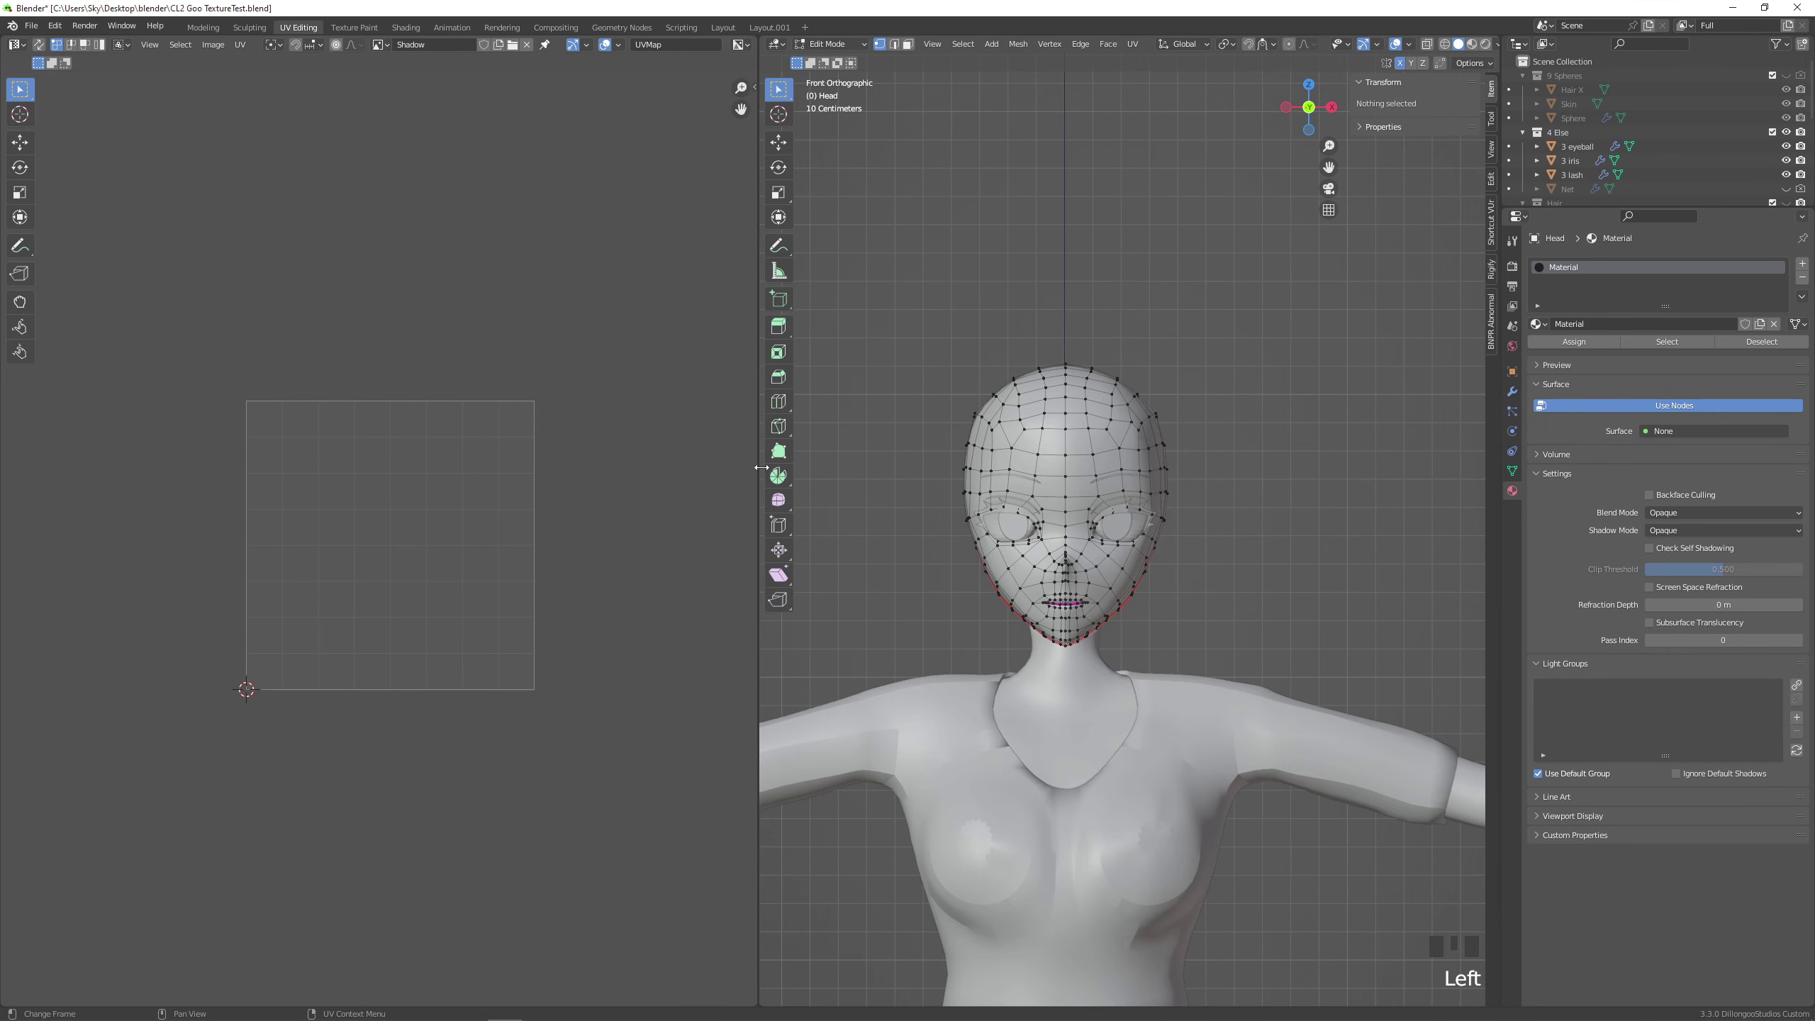
scroll(1214, 462, "up", 2)
middle_click_drag(1215, 462, 1307, 461)
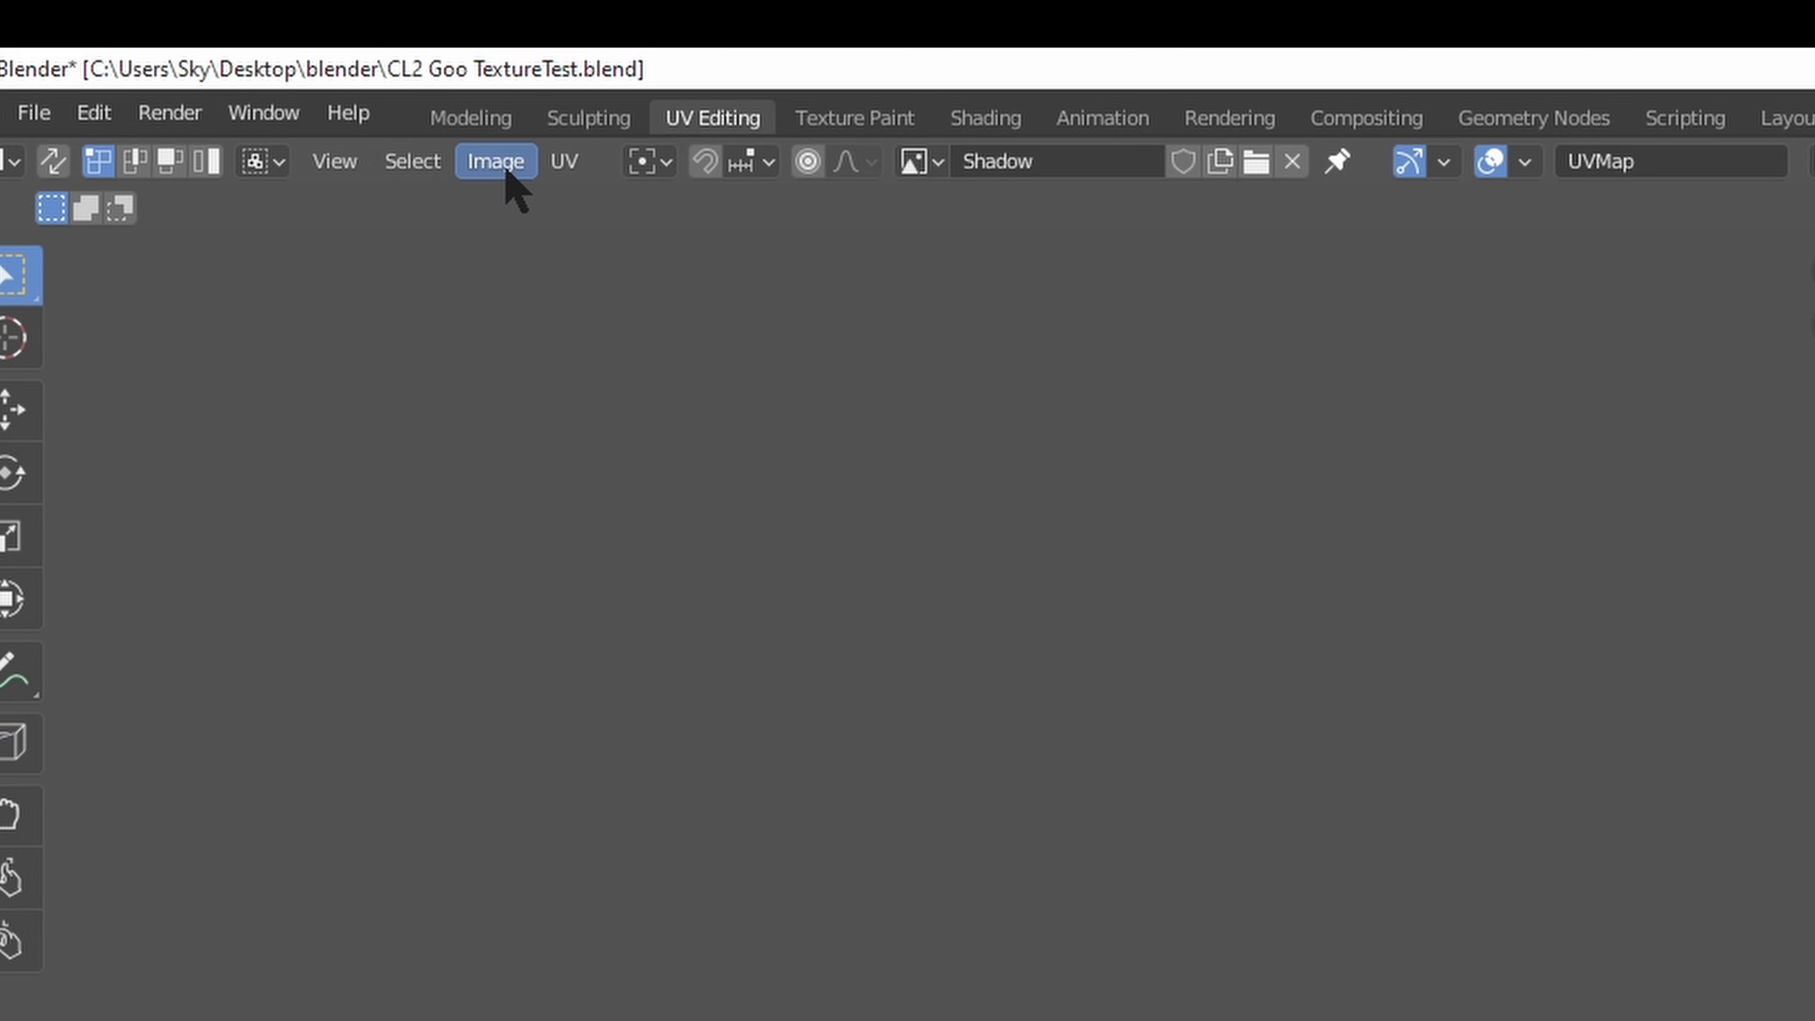
left_click(216, 46)
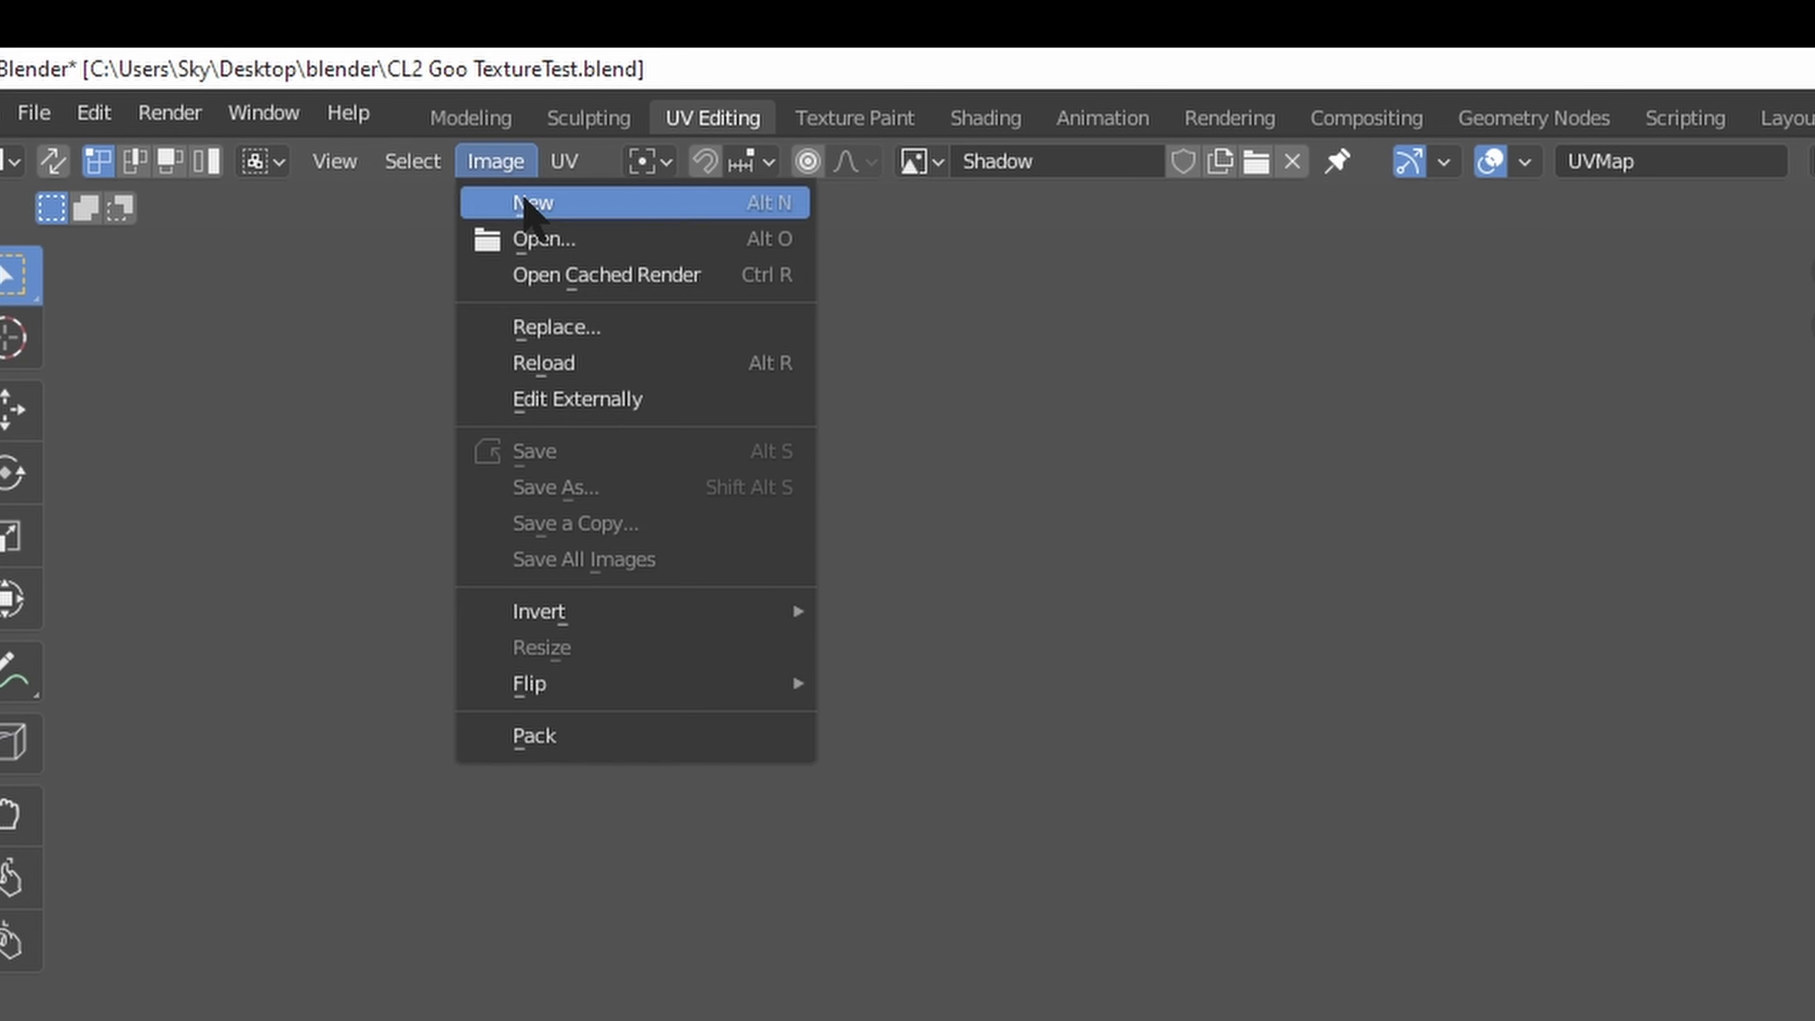
left_click(224, 60)
left_click(656, 261)
type("Outline")
left_click(697, 304)
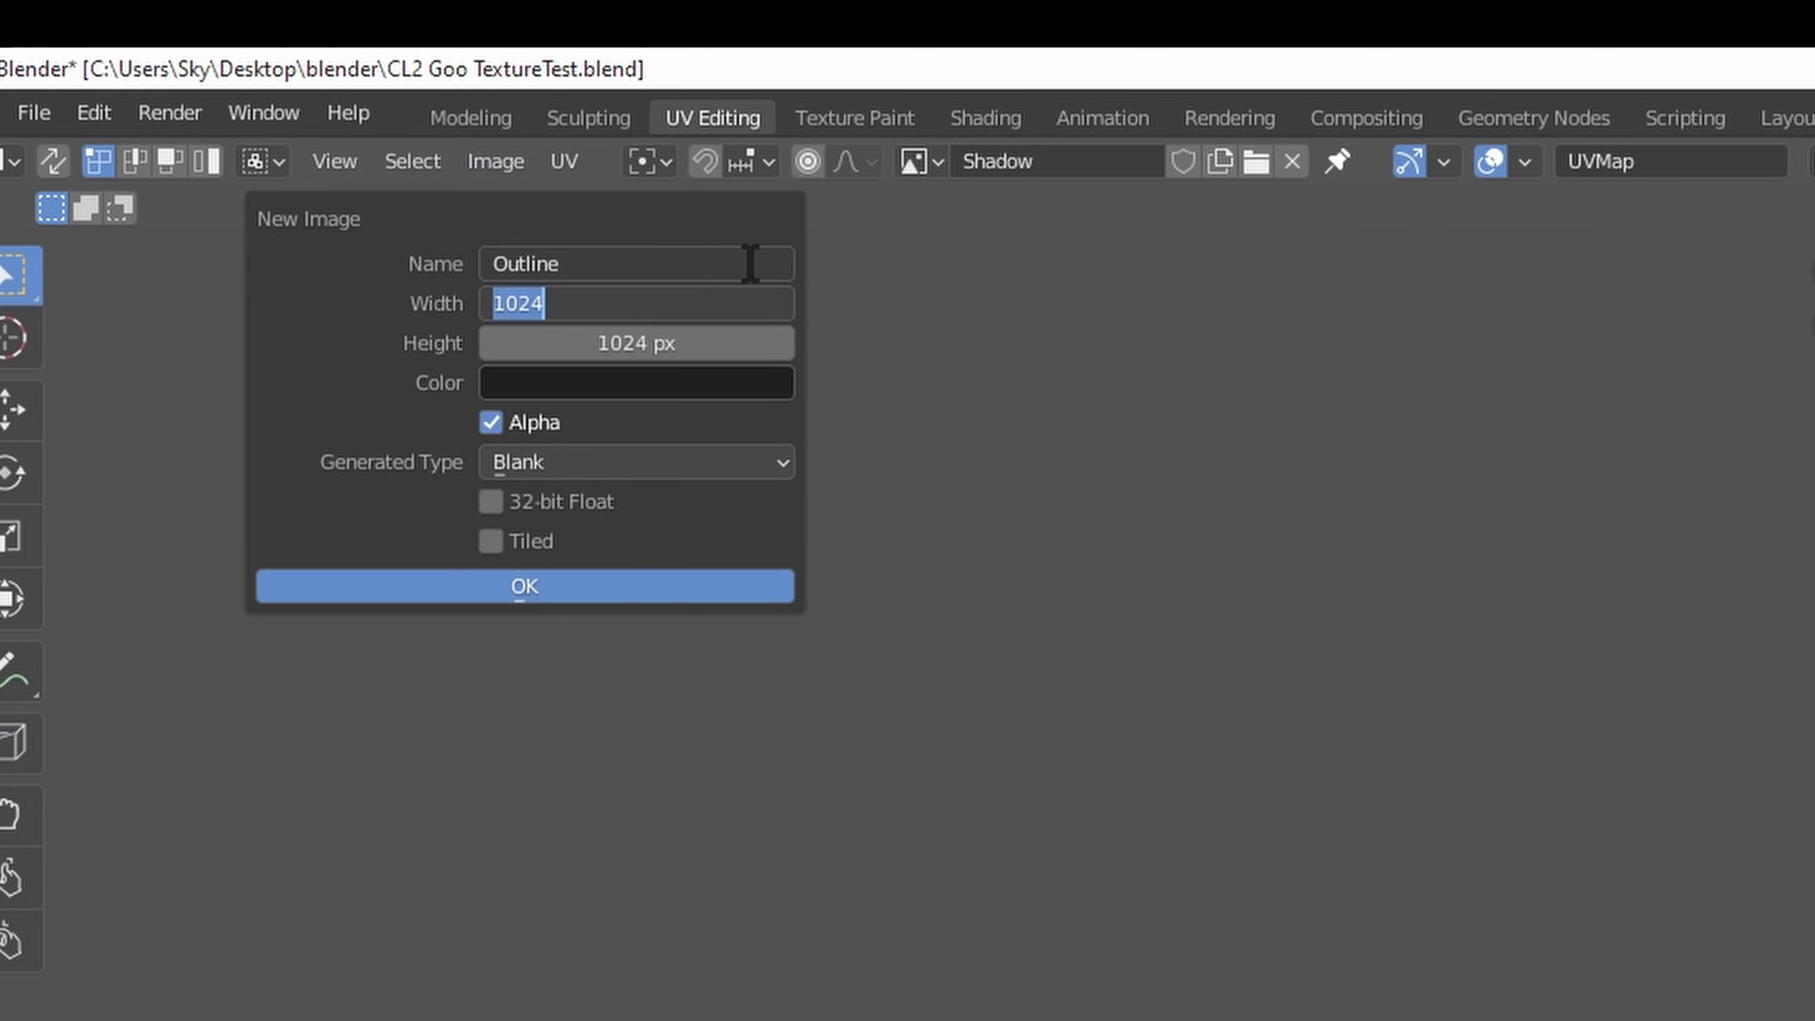
key("Right")
type("*2")
key("Tab")
type("1024*2")
key("Return")
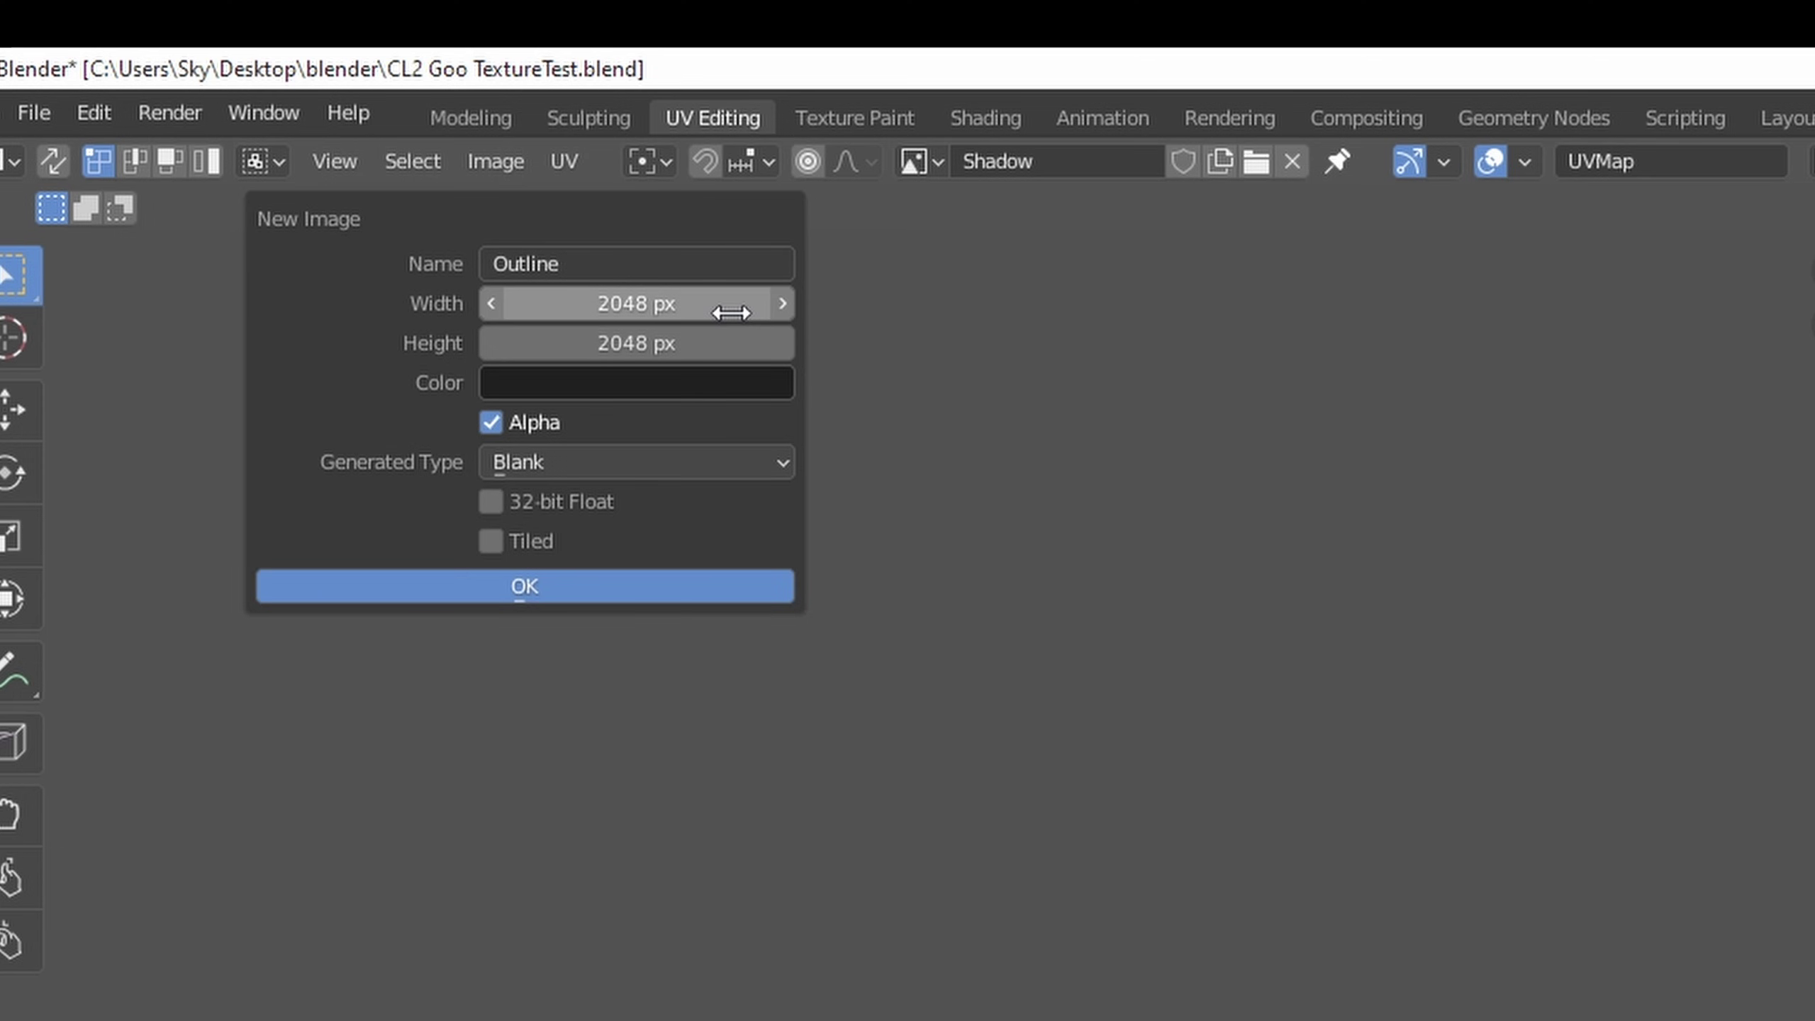
left_click(782, 585)
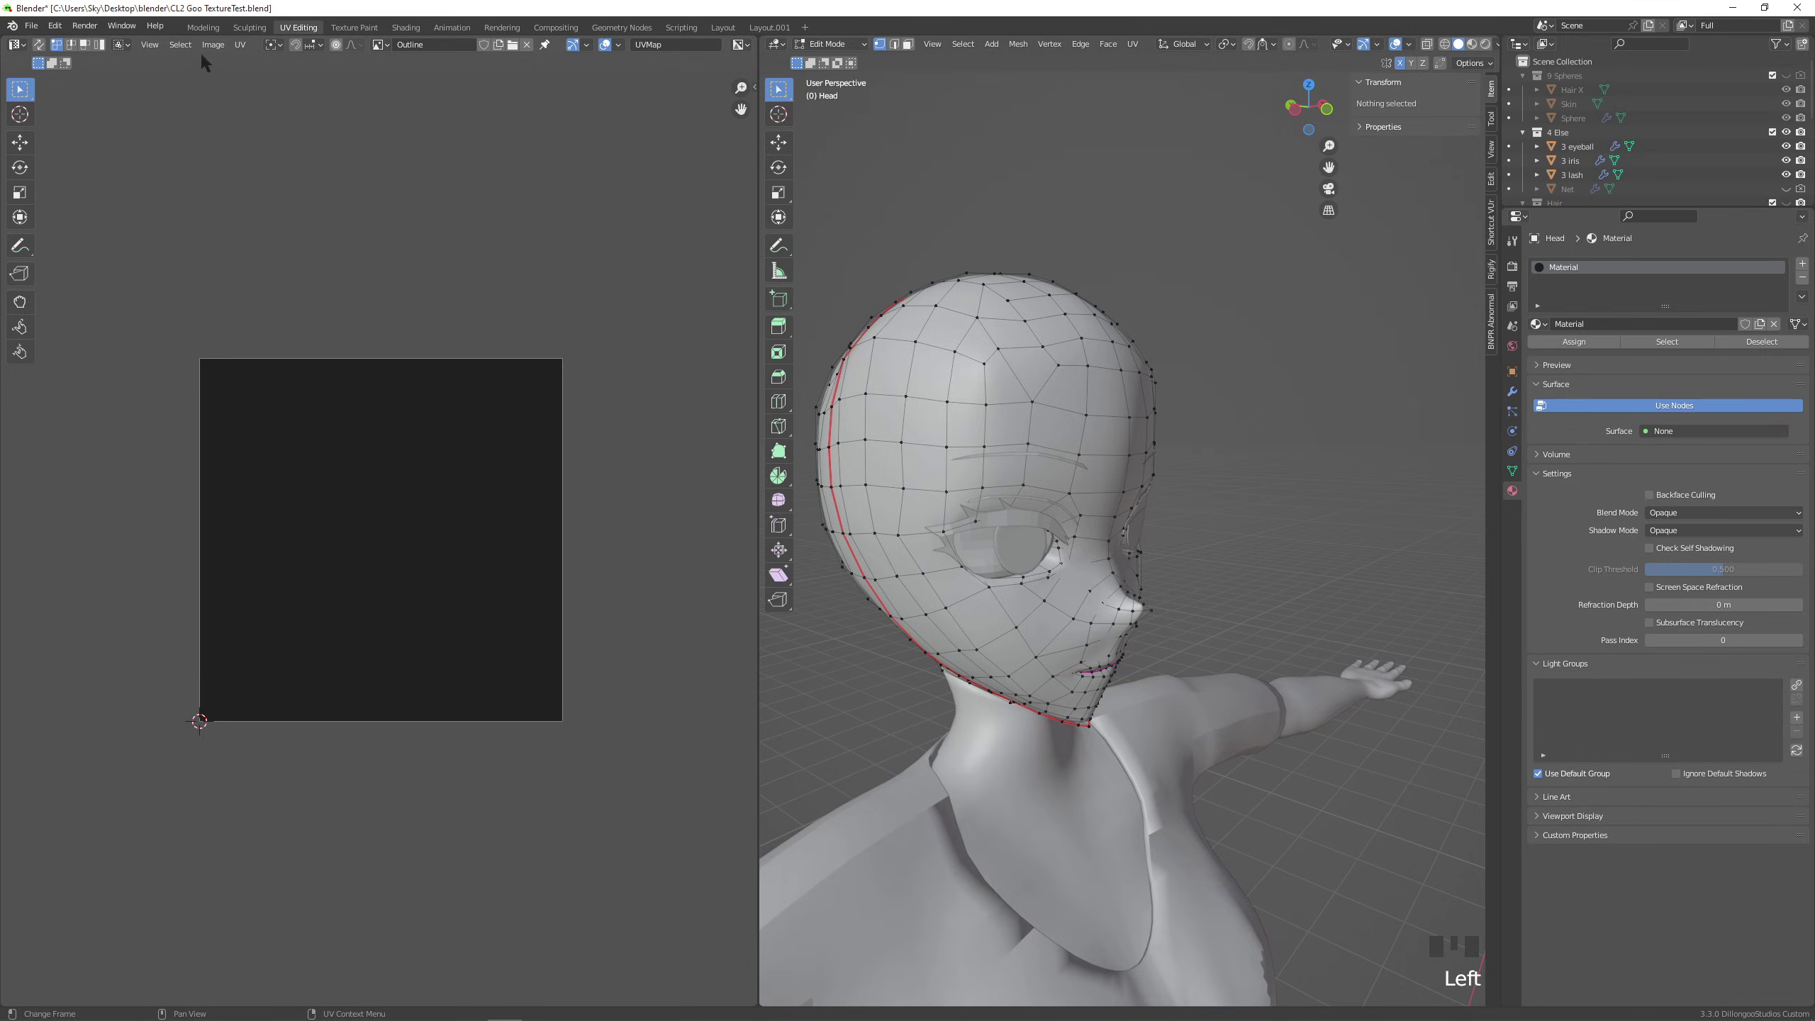
Select the entire head mesh and unwrap it along the marked seam.
key("a")
right_click(322, 424)
left_click(587, 287)
key("a")
right_click(369, 451)
left_click(370, 451)
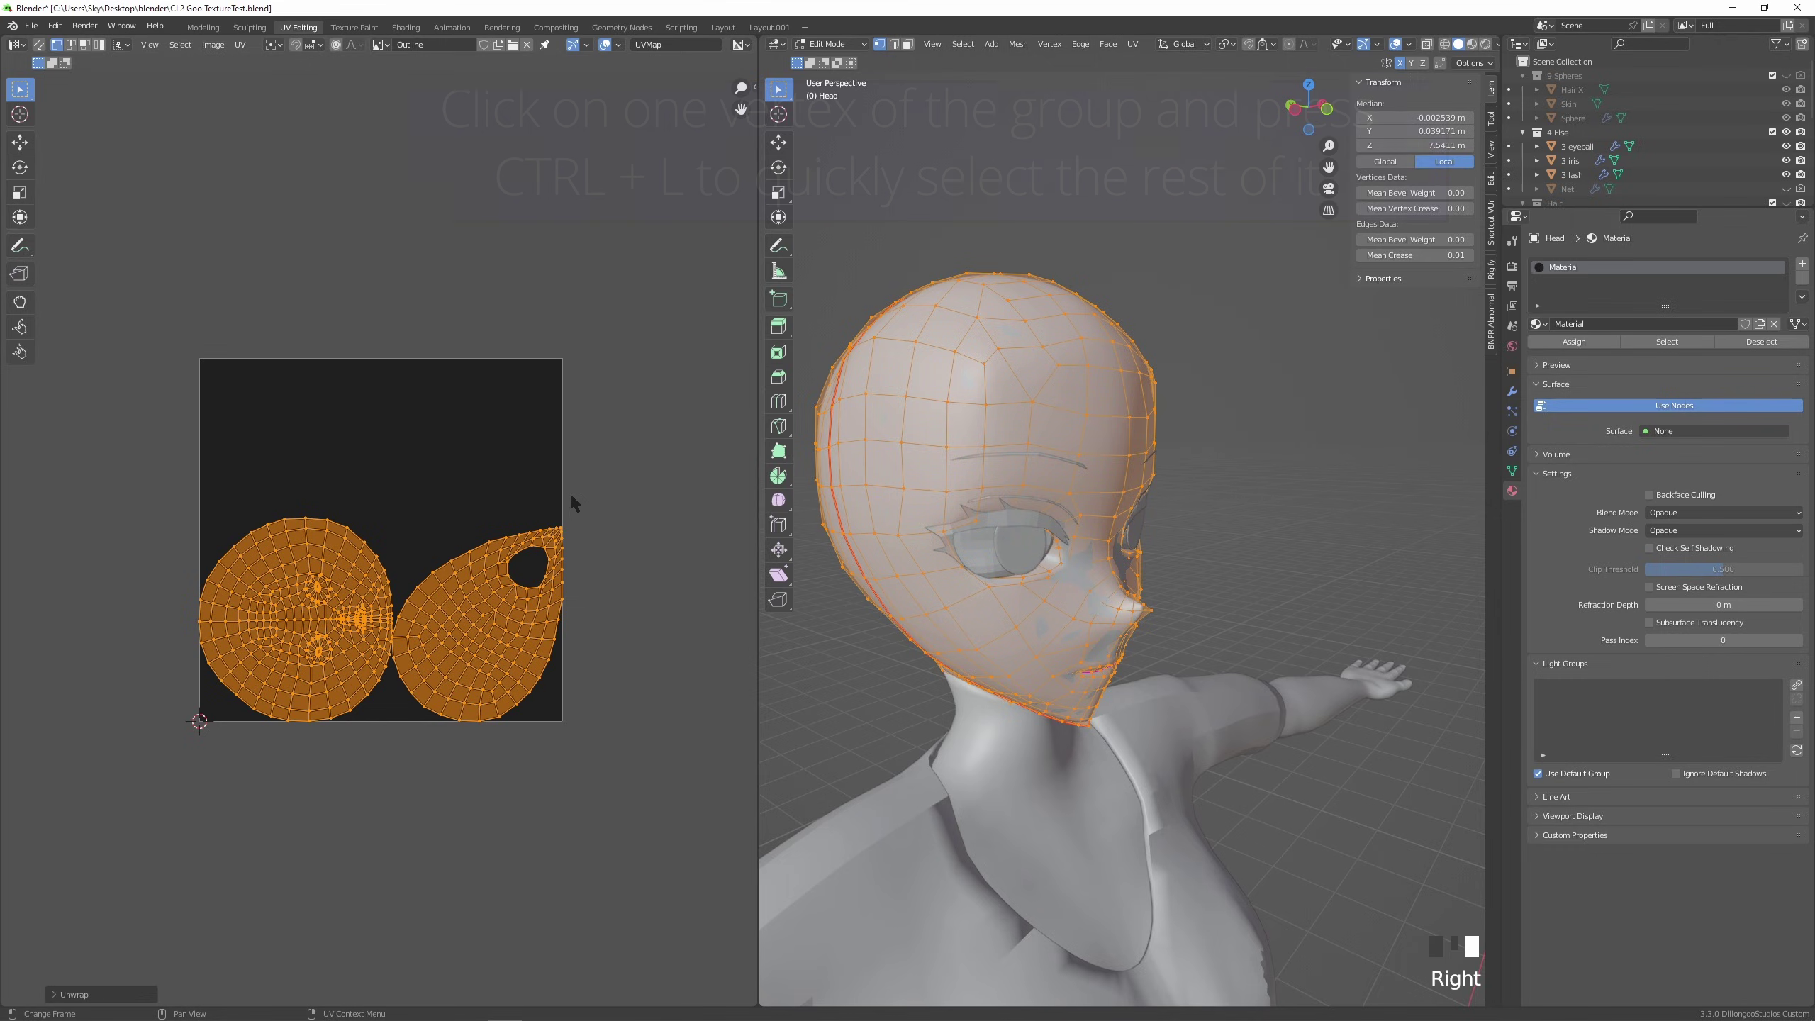
Select the linked back-of-head UV island and move it outside the image bounds.
left_click(743, 682)
key("ctrl+l")
key("g")
left_click(703, 591)
Rotate the face UV island upright, centre it on the Outline image, and scale it up to nearly fill the square.
left_click(327, 595)
key("ctrl+l")
key("r")
key("Return")
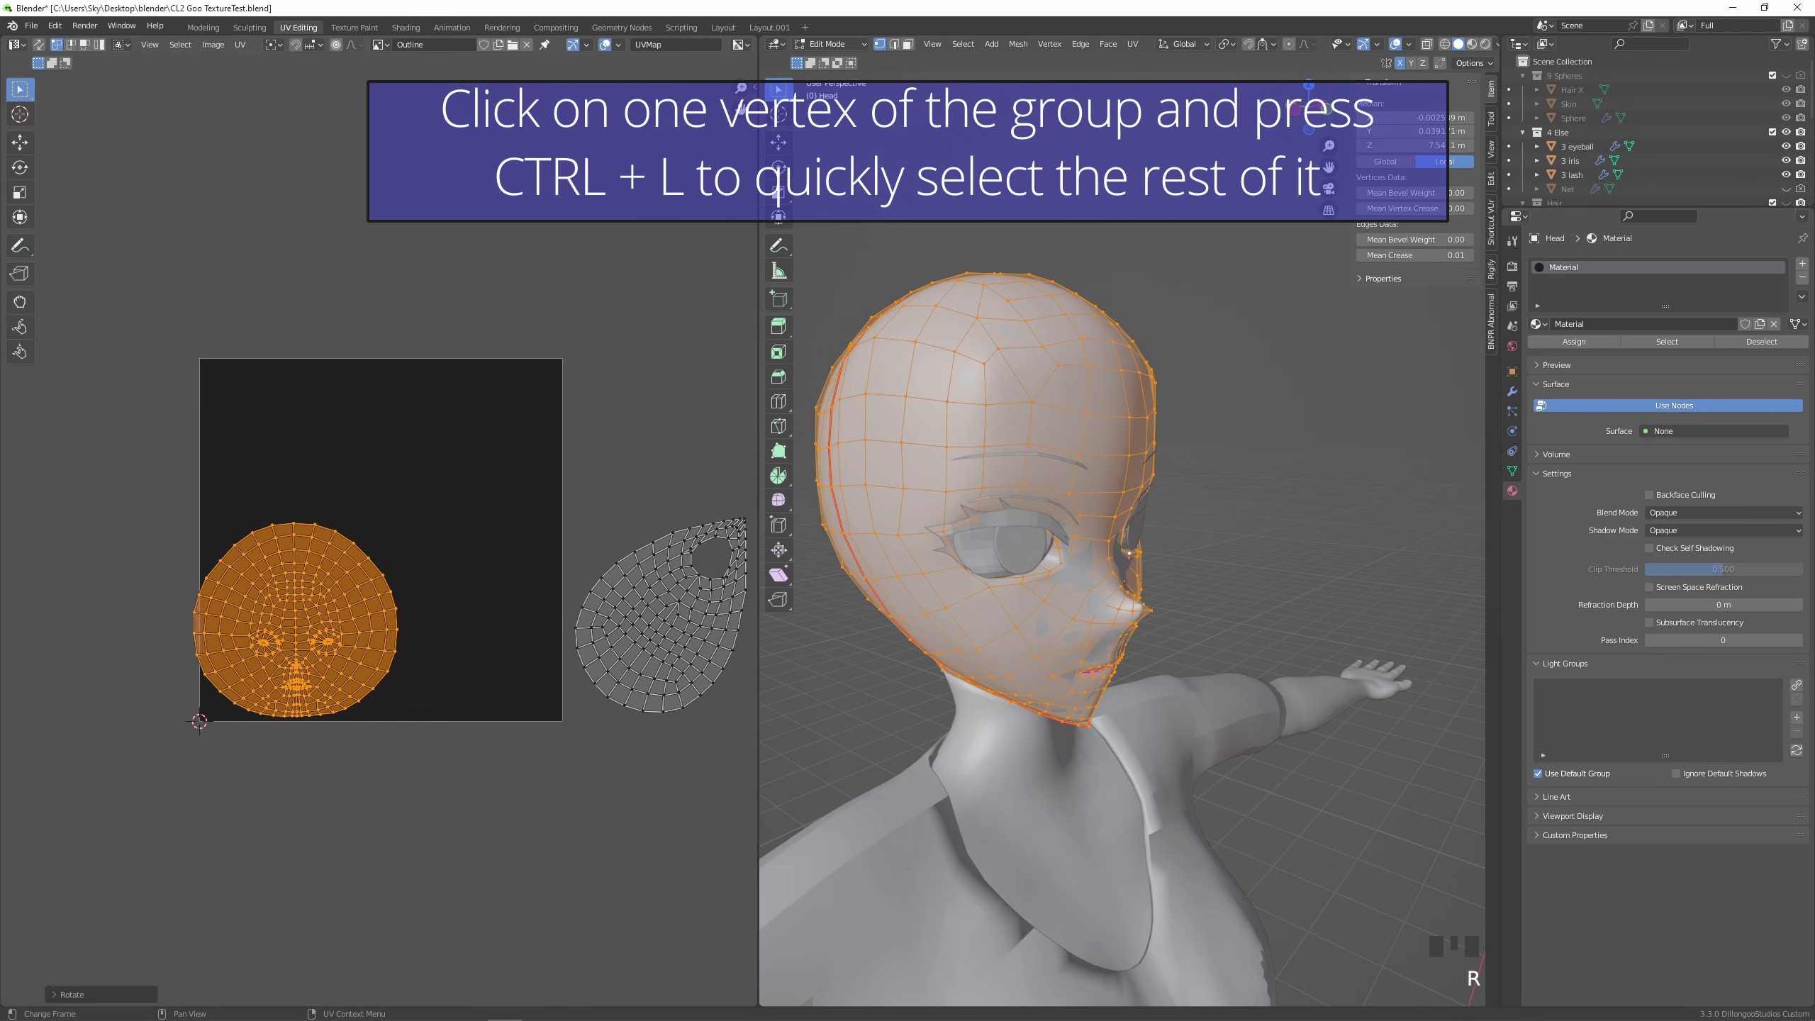
key("g")
left_click(647, 429)
key("s")
left_click(120, 273)
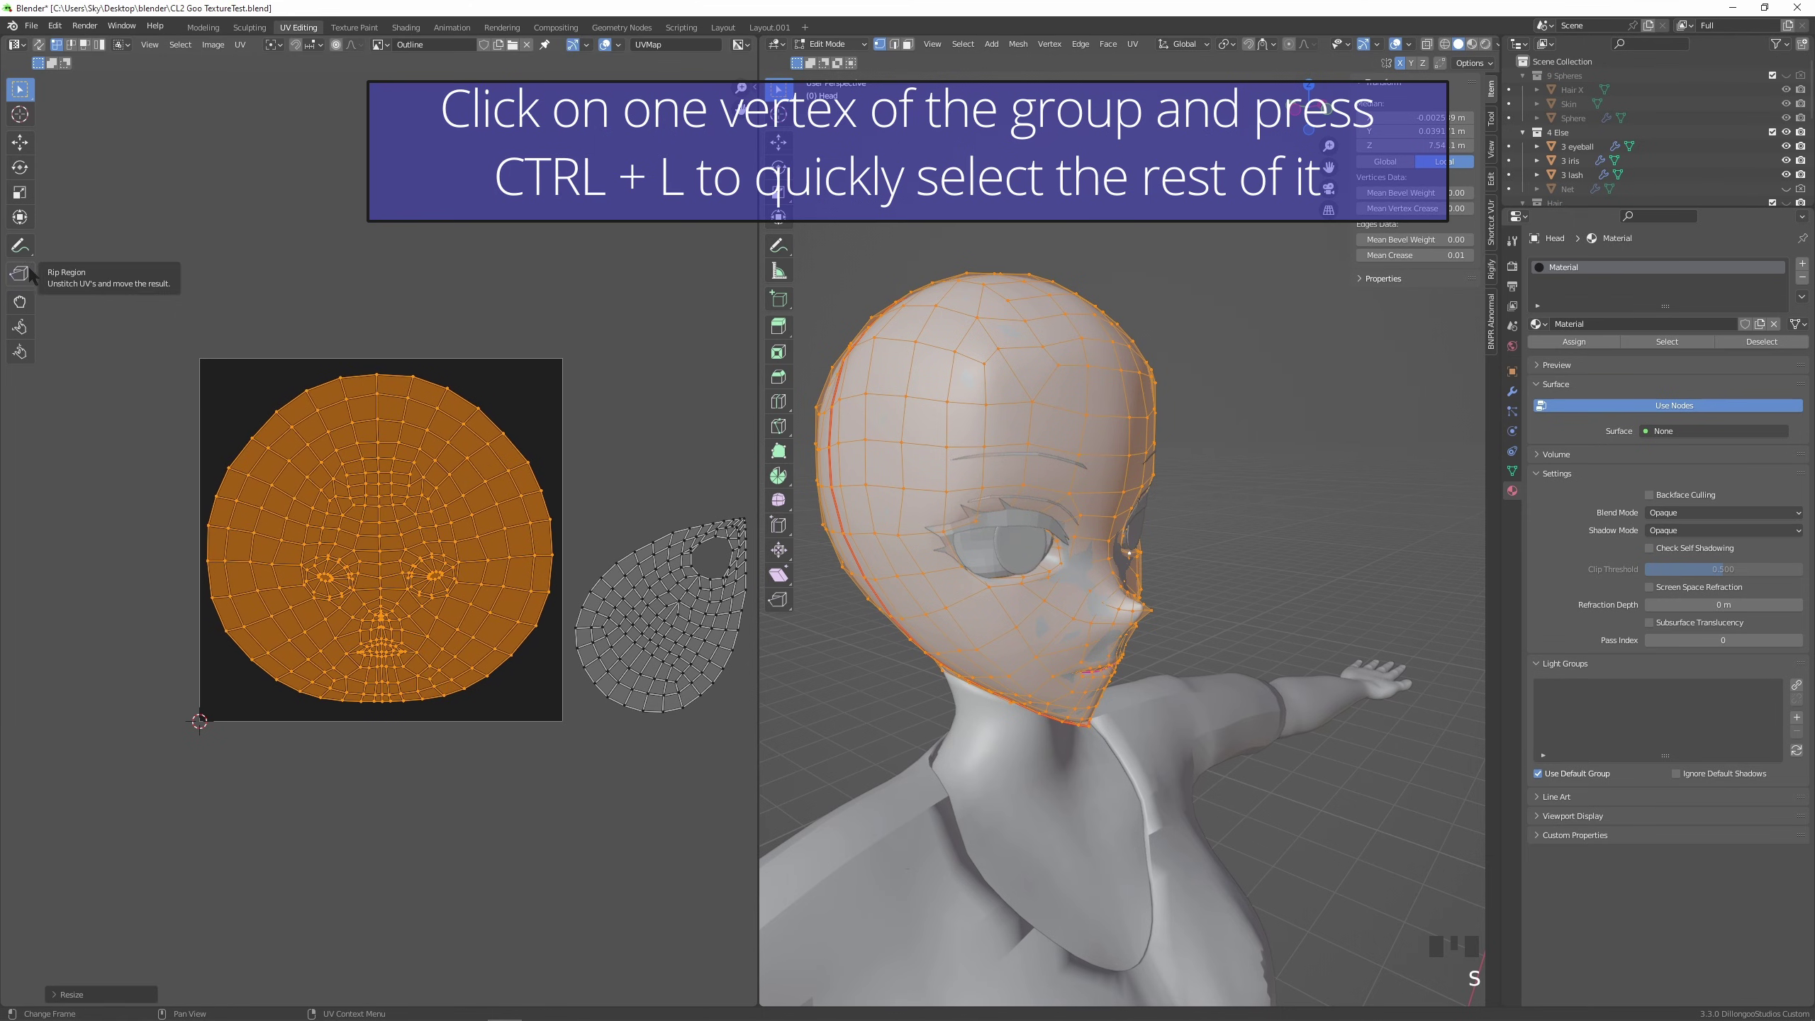
Scale the face UV island up slightly, recentre it on the Outline image, and deselect it.
key("s")
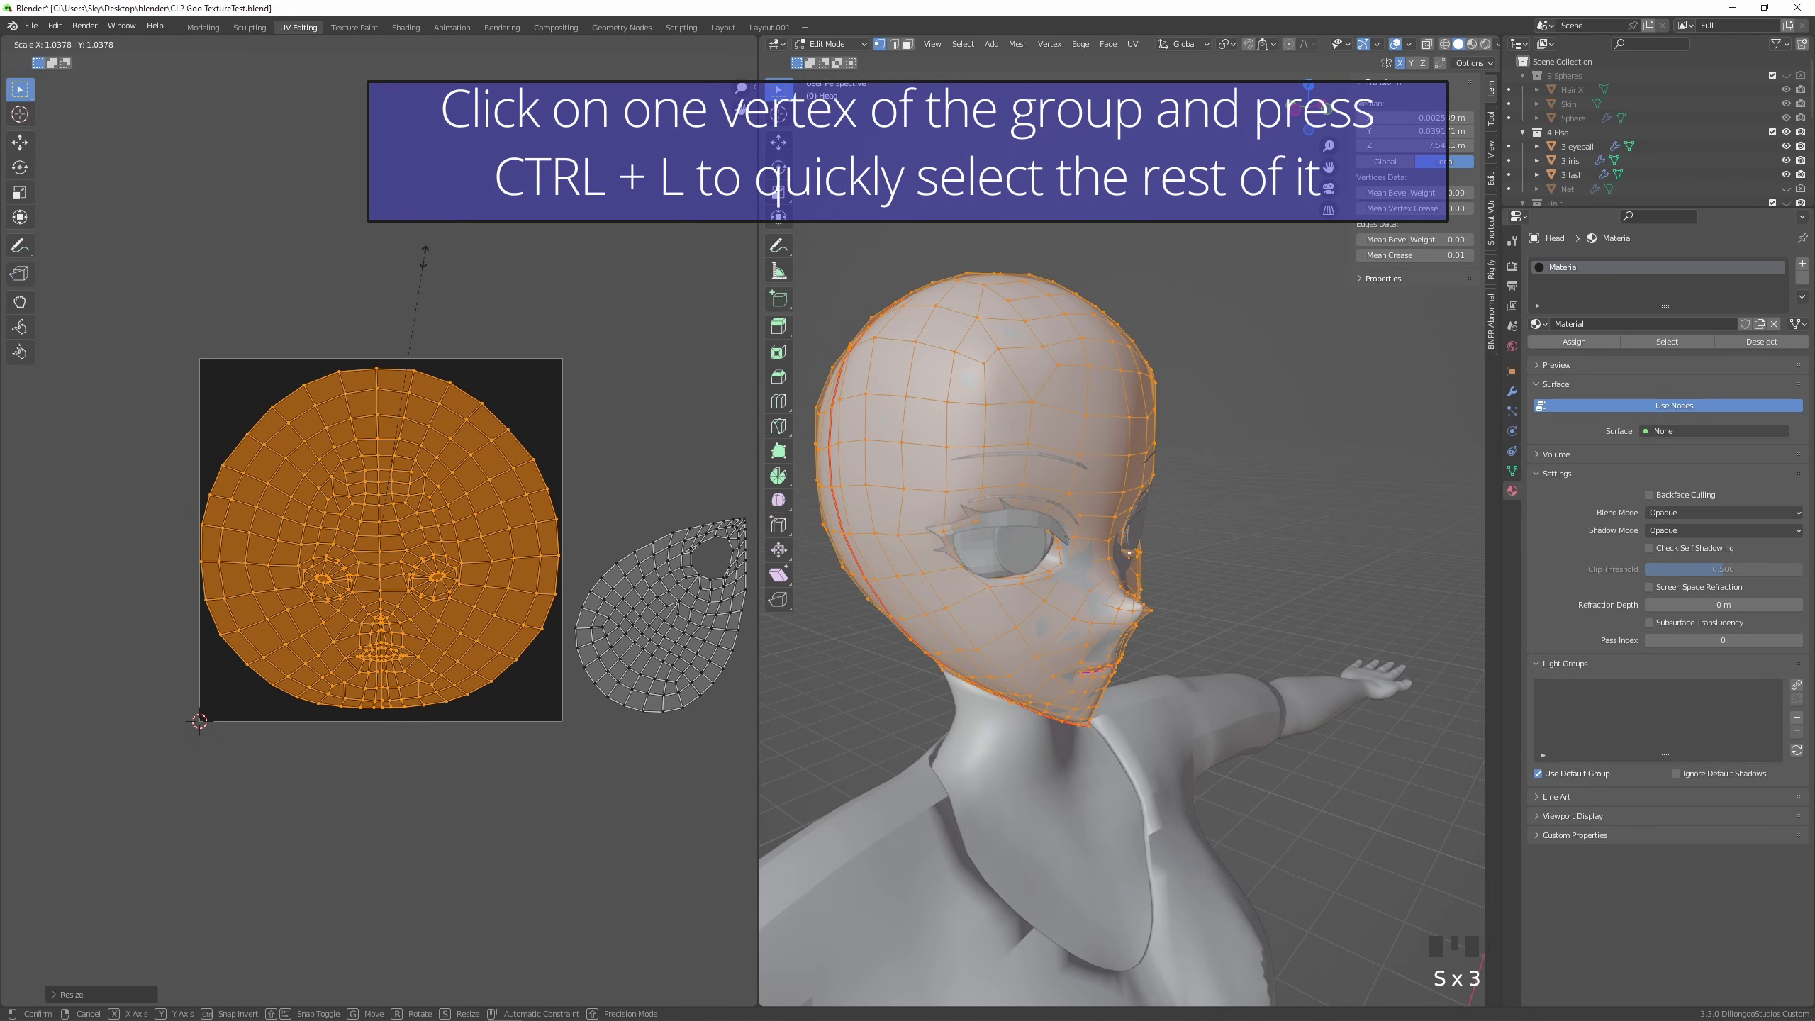
left_click(426, 268)
key("g")
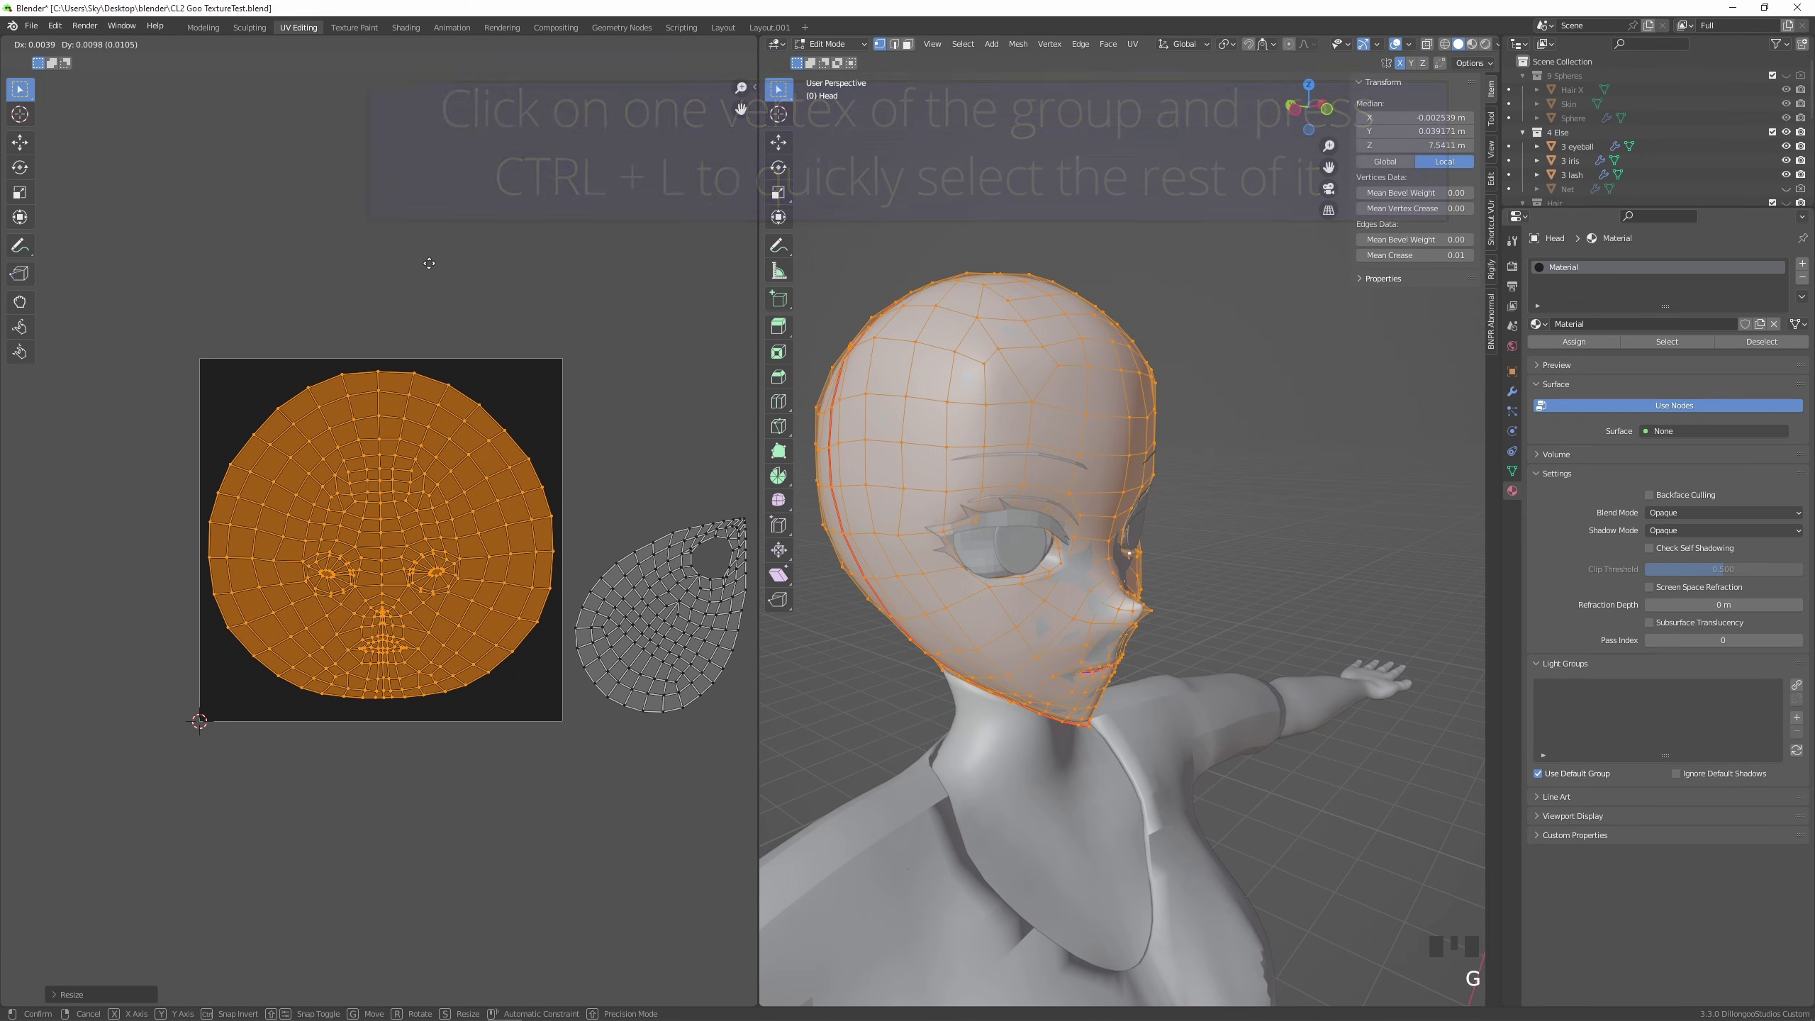
left_click(429, 263)
left_click(555, 218)
Export the face UV layout as a 2048 × 2048 PNG named Outline Layout in the face shadow test folder.
left_click(236, 45)
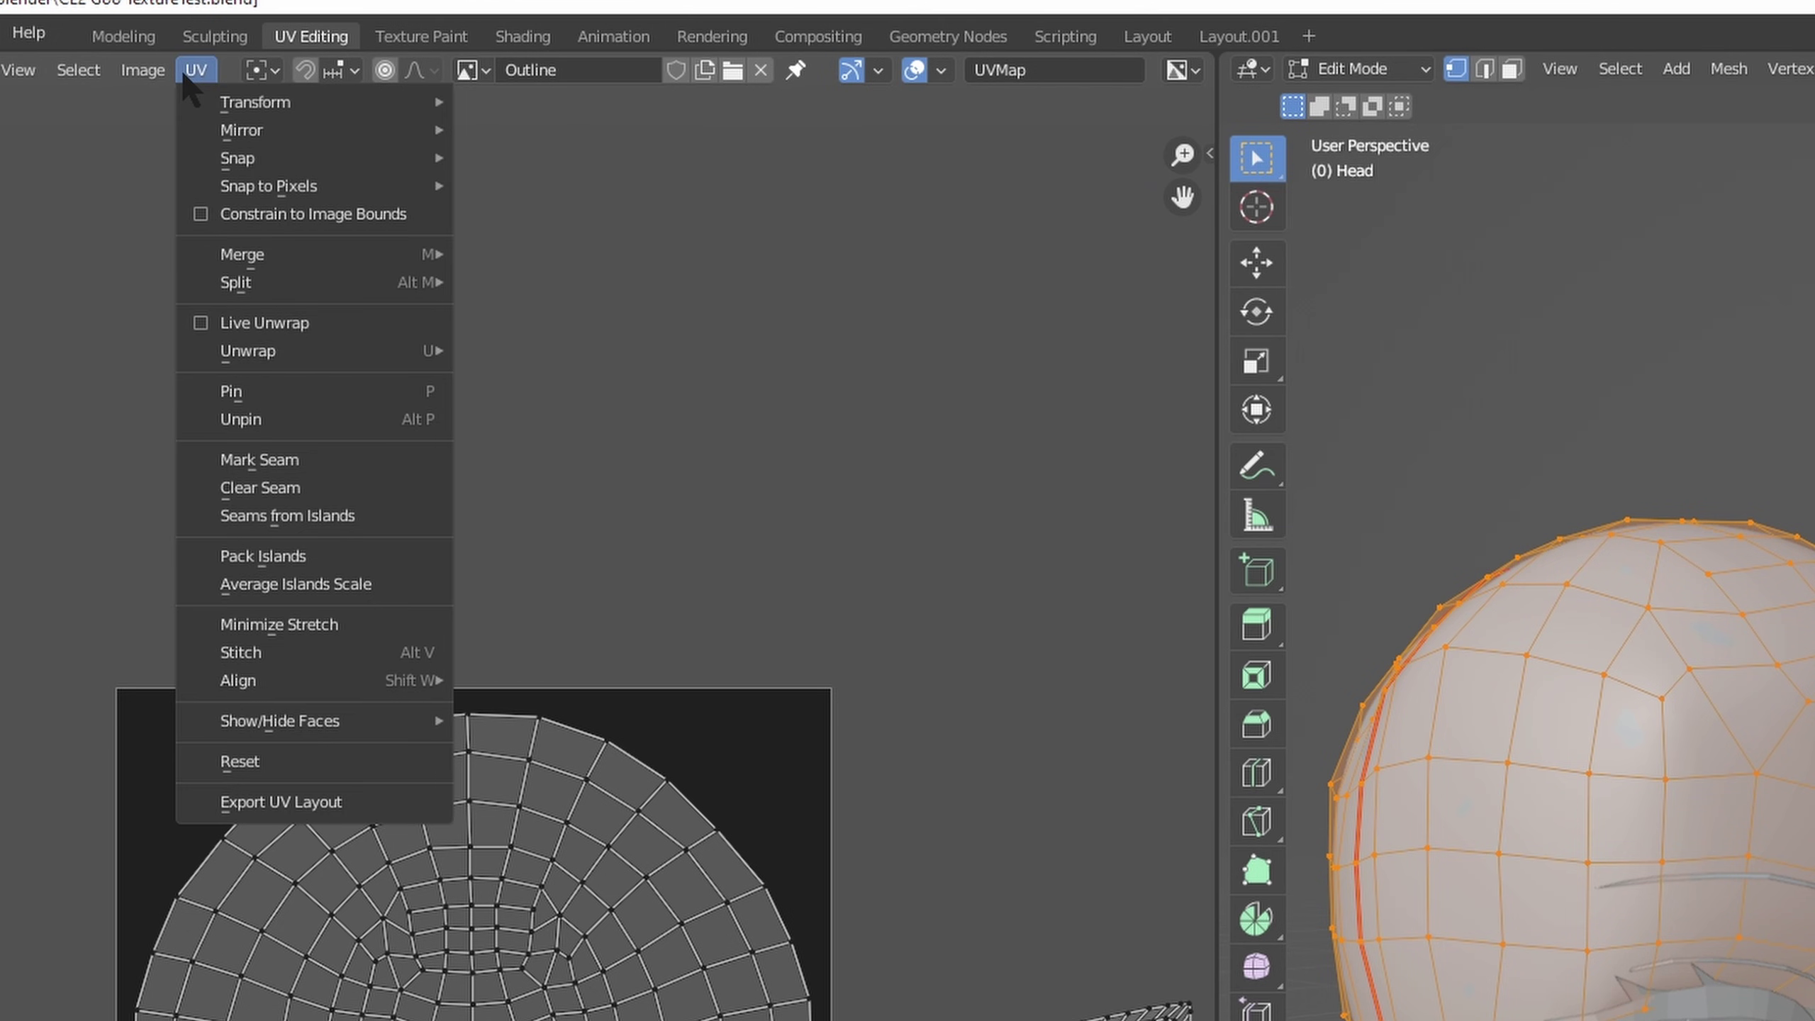
left_click(325, 802)
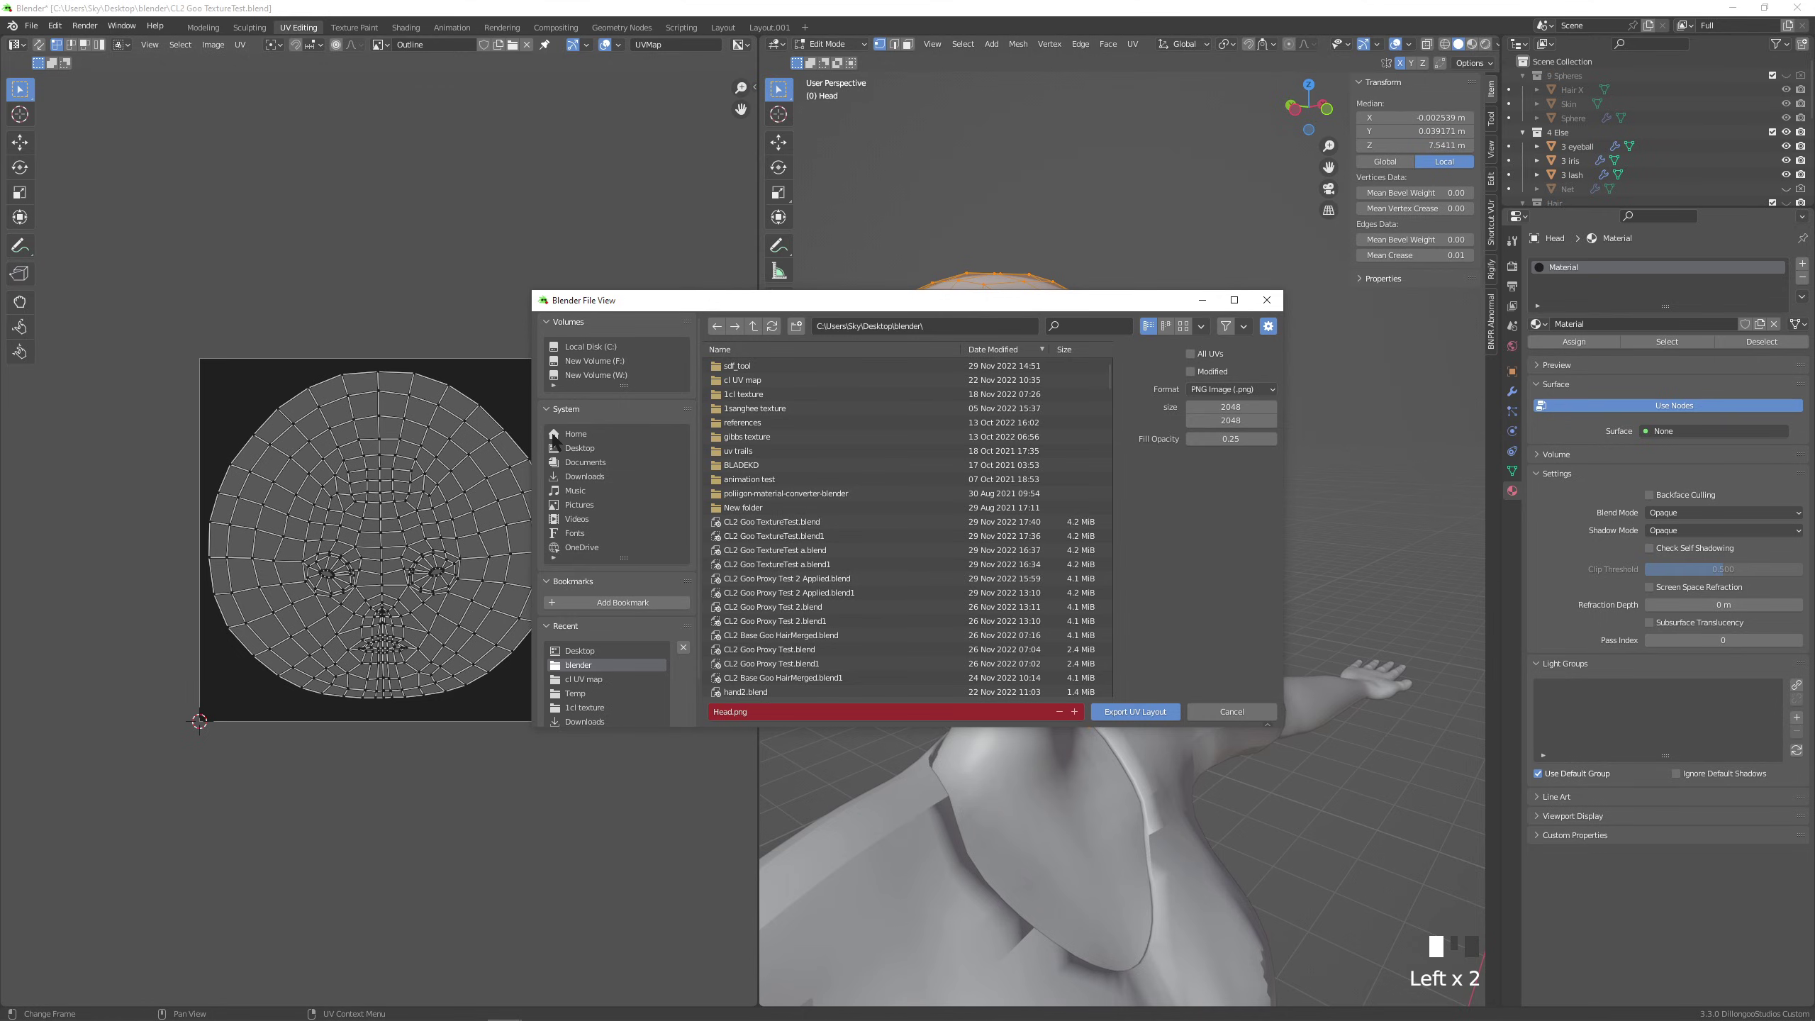
left_click(1135, 711)
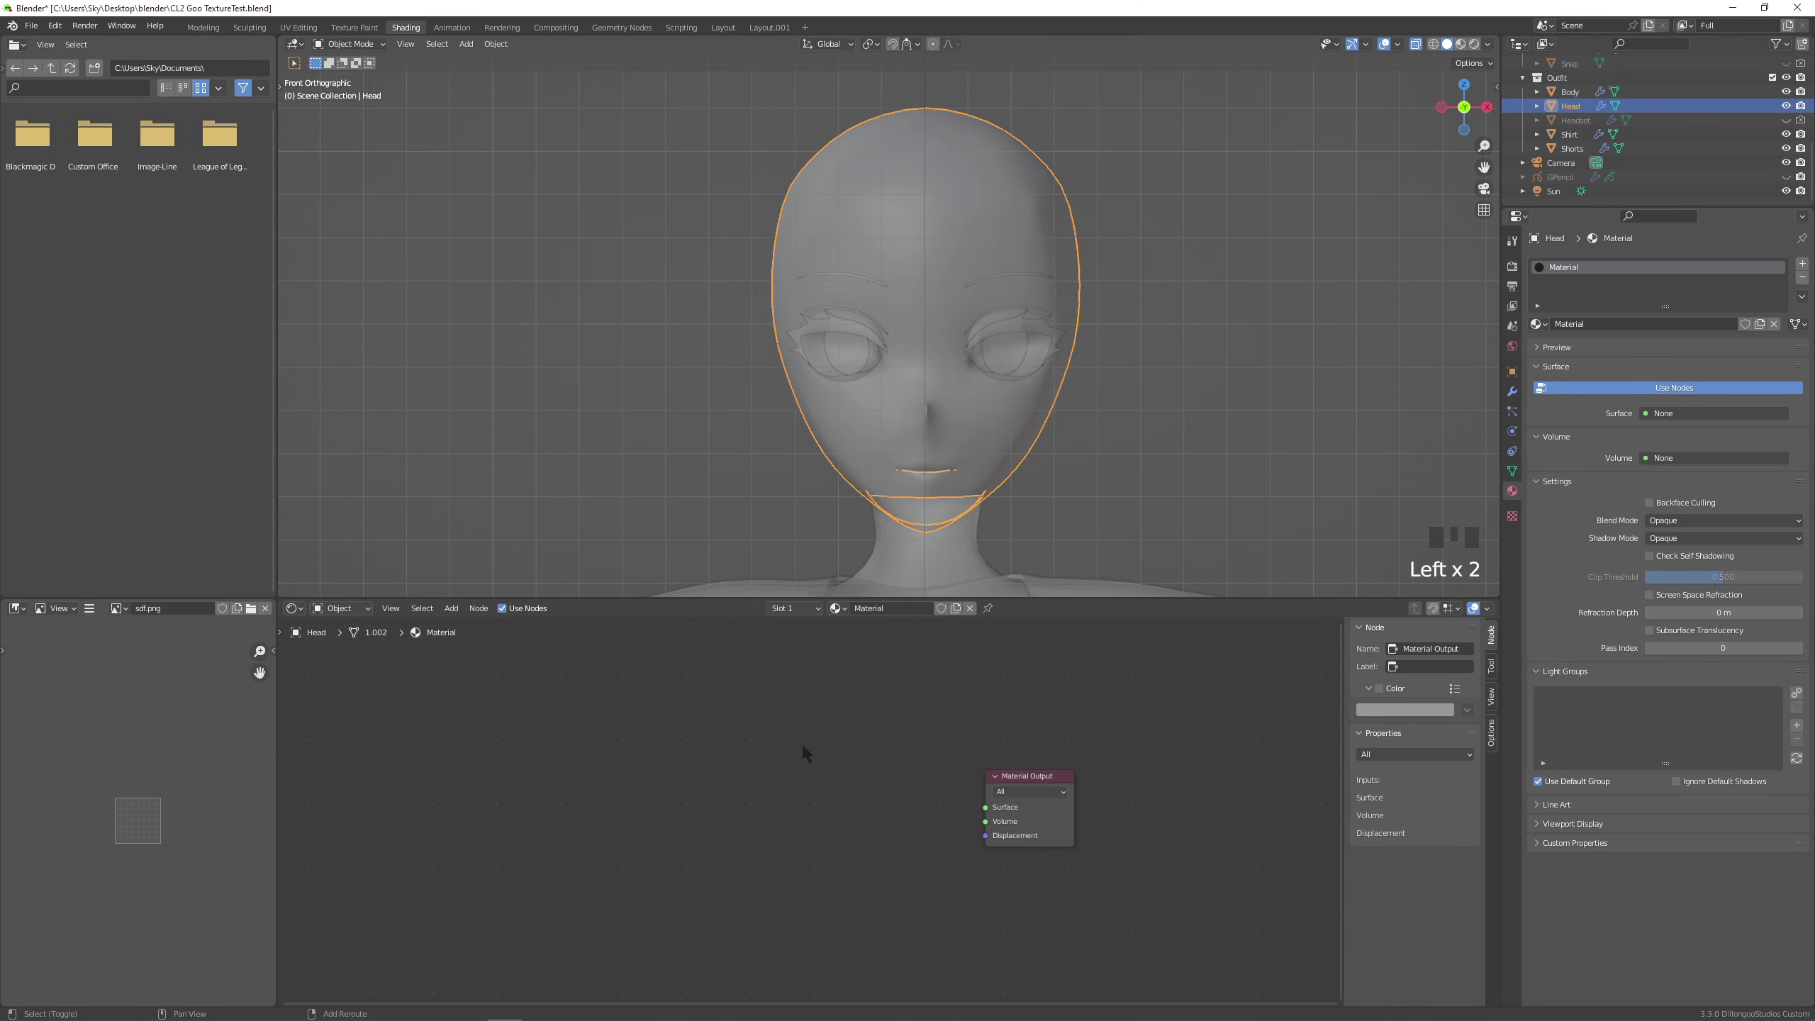
Add an Image Texture node with the Outline image and connect its Color to the Material Output's Surface.
key("shift+a")
left_click(801, 746)
type("image")
key("Return")
left_click(750, 683)
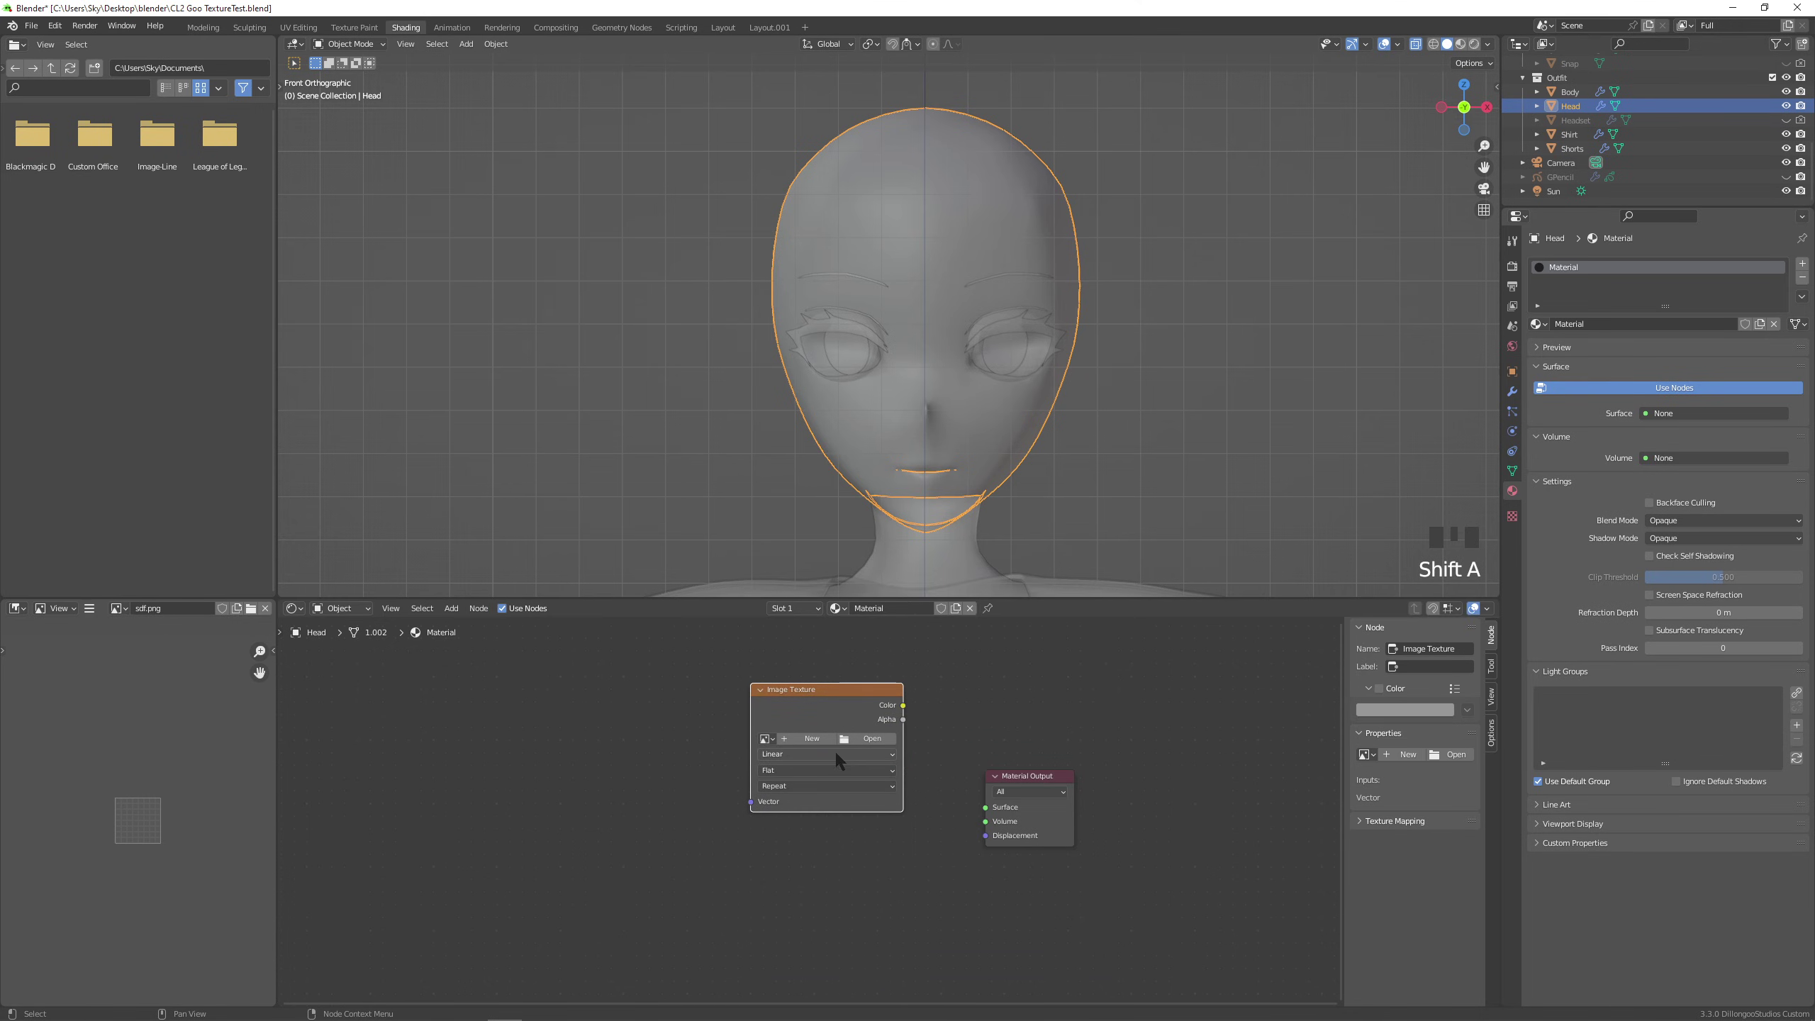
left_click(770, 737)
left_click(793, 831)
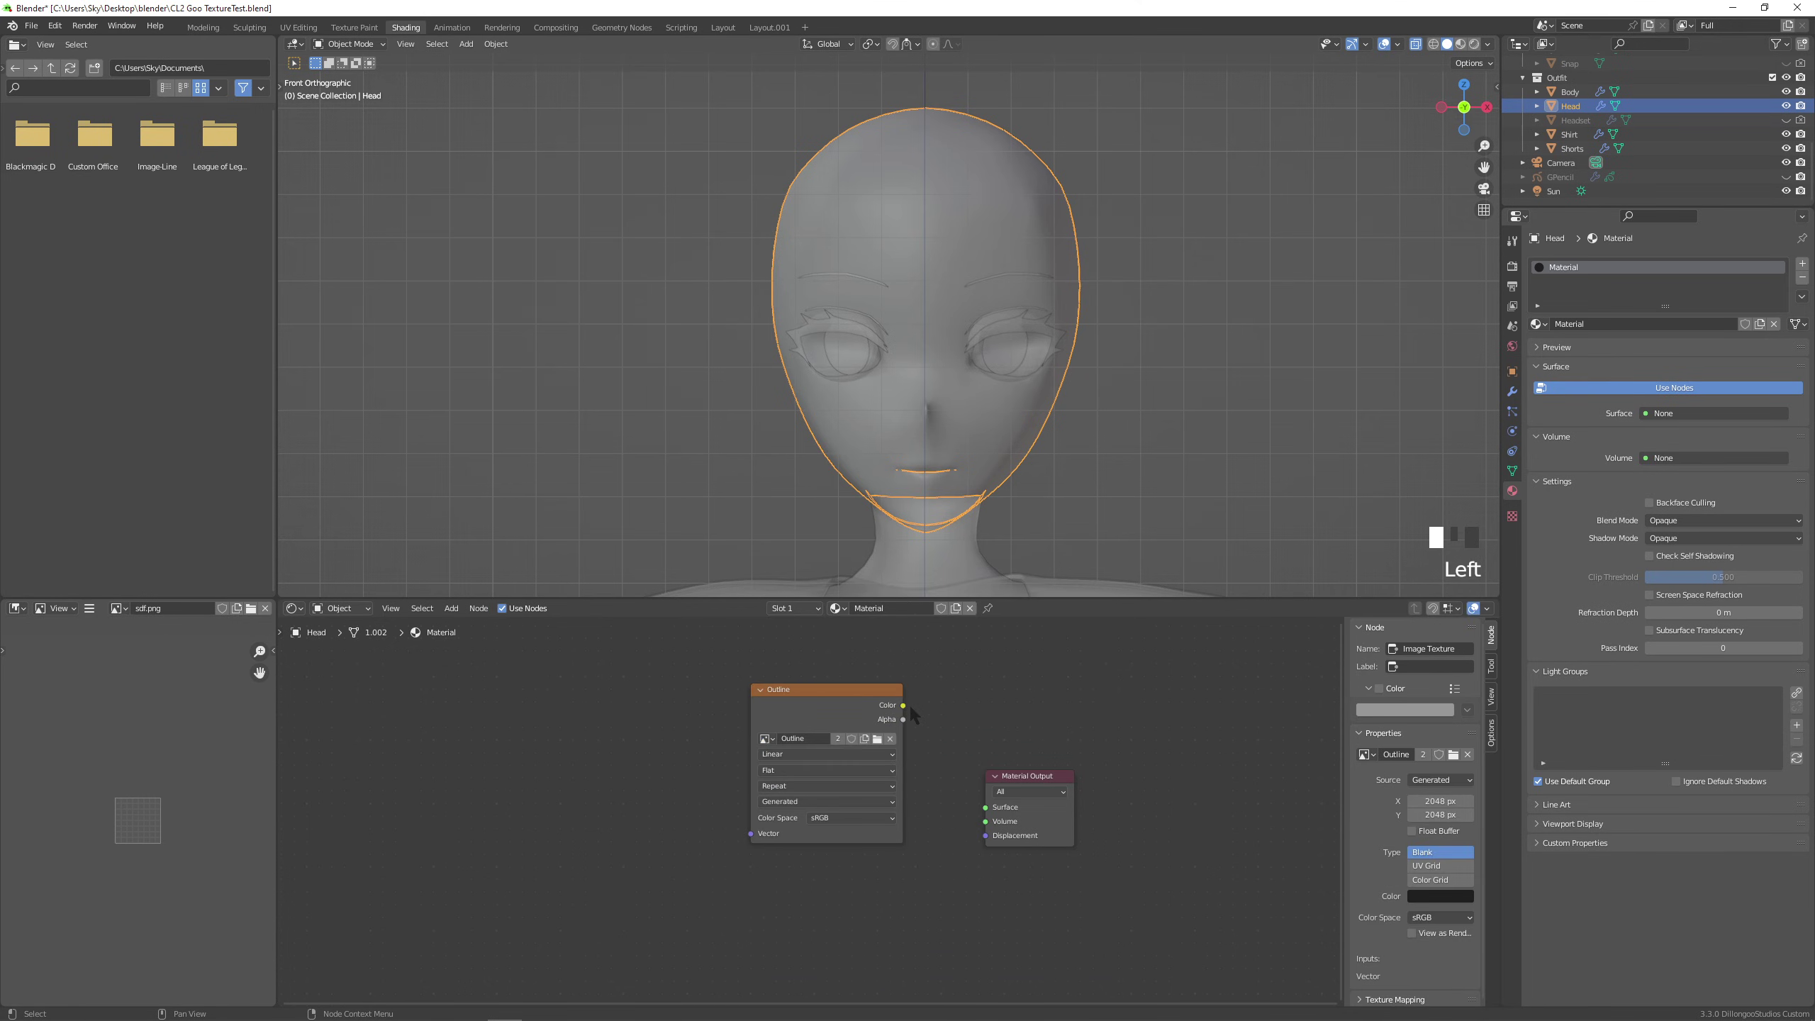
left_click_drag(903, 705, 985, 806)
left_click_drag(817, 689, 758, 677)
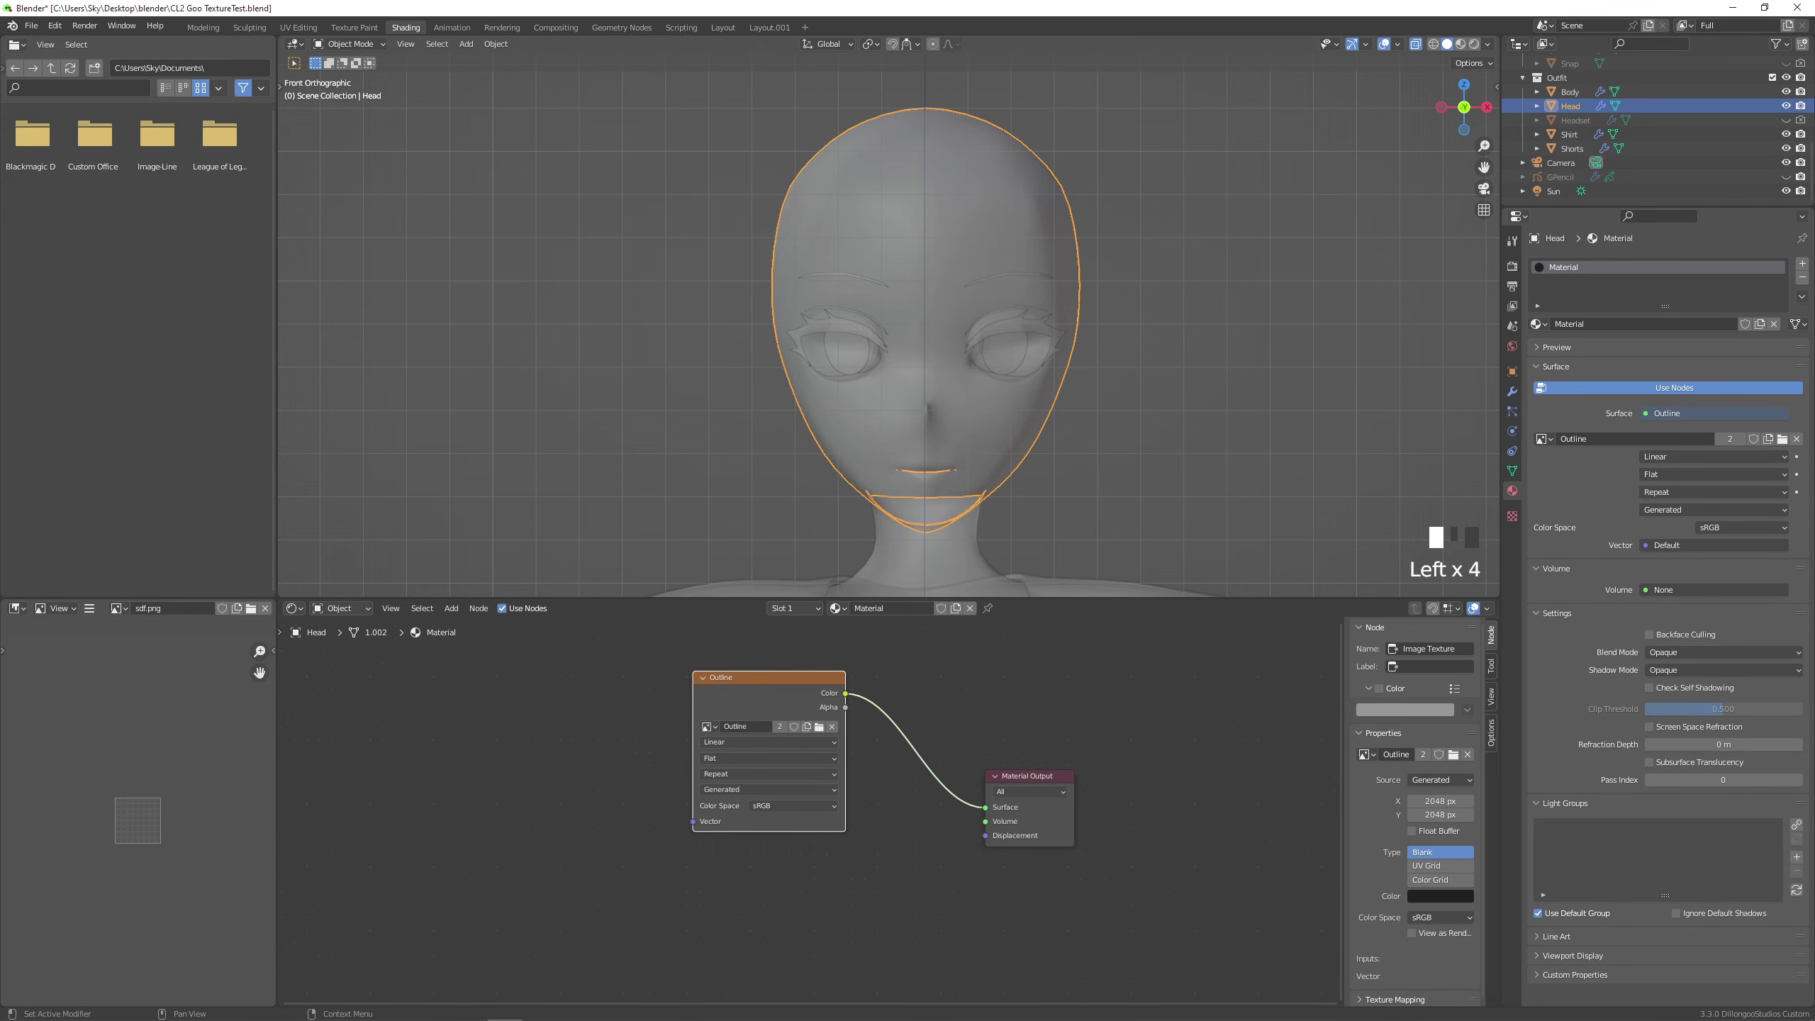
In the Texture Paint workspace, show the head in Material Preview shading from the front view.
left_click(354, 27)
scroll(1043, 473, "down", 2)
left_click(1459, 44)
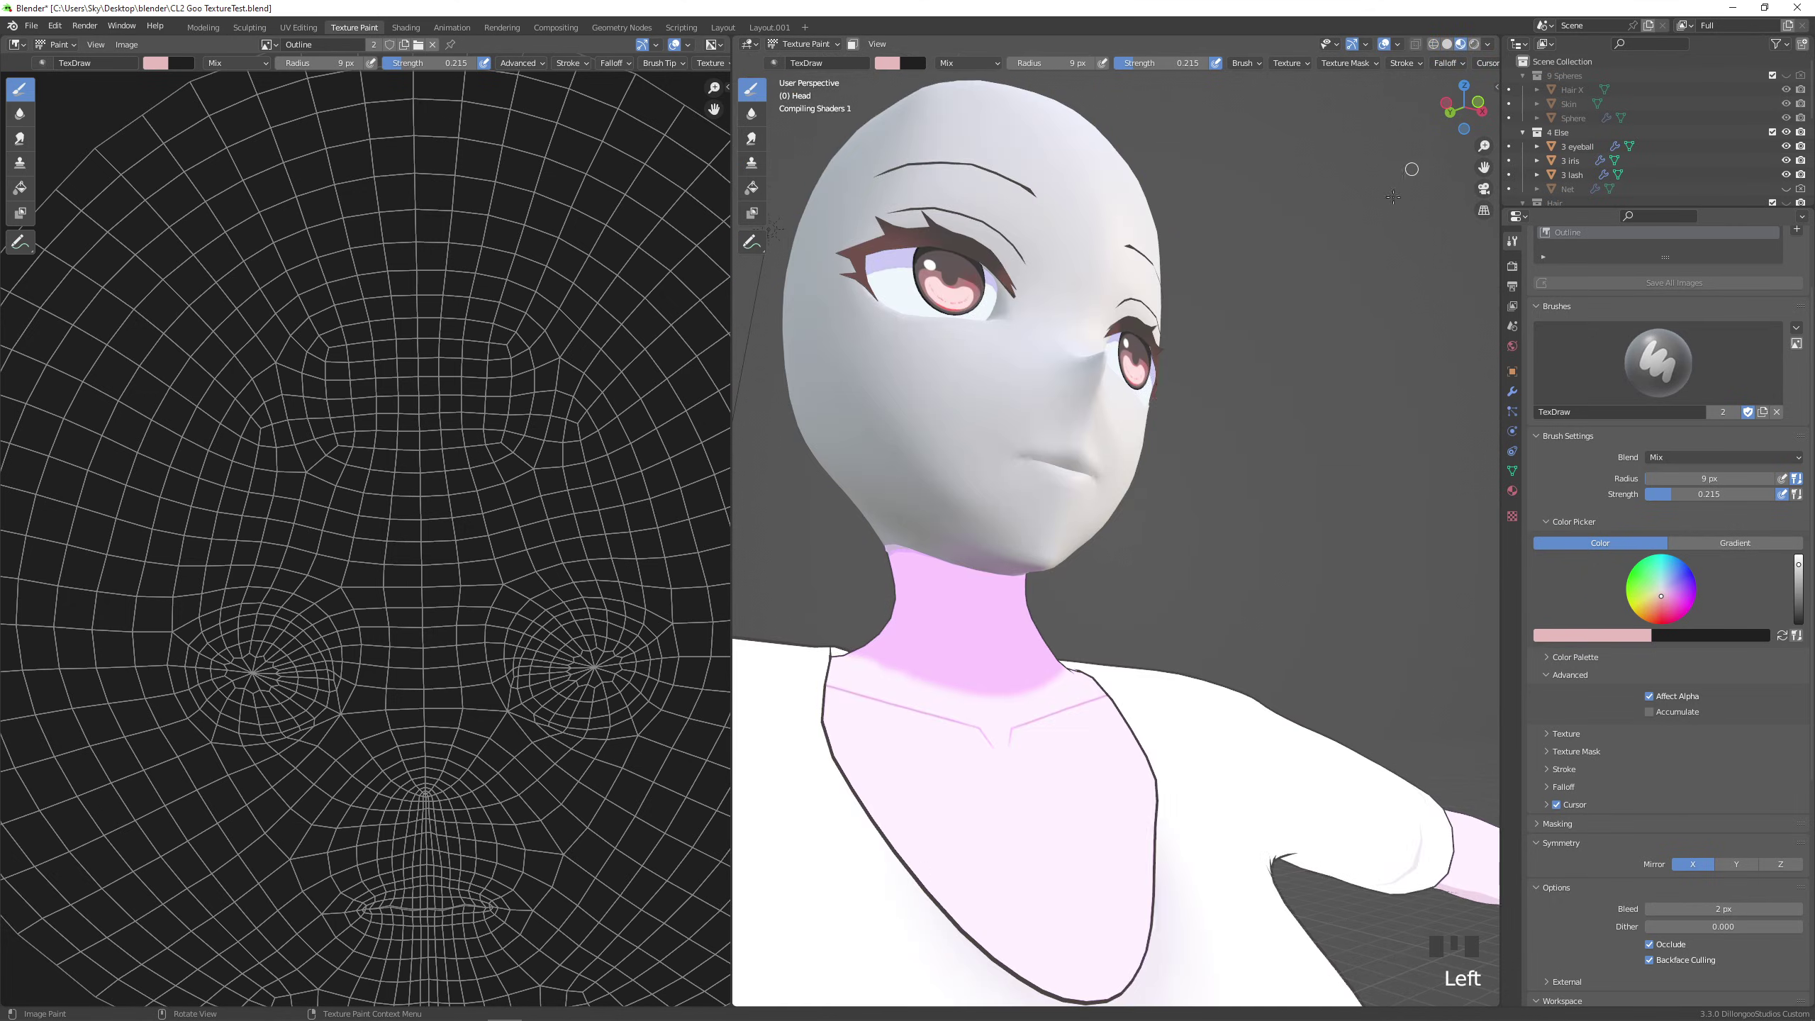
left_click(1467, 105)
middle_click_drag(1208, 557, 1208, 627, "shift")
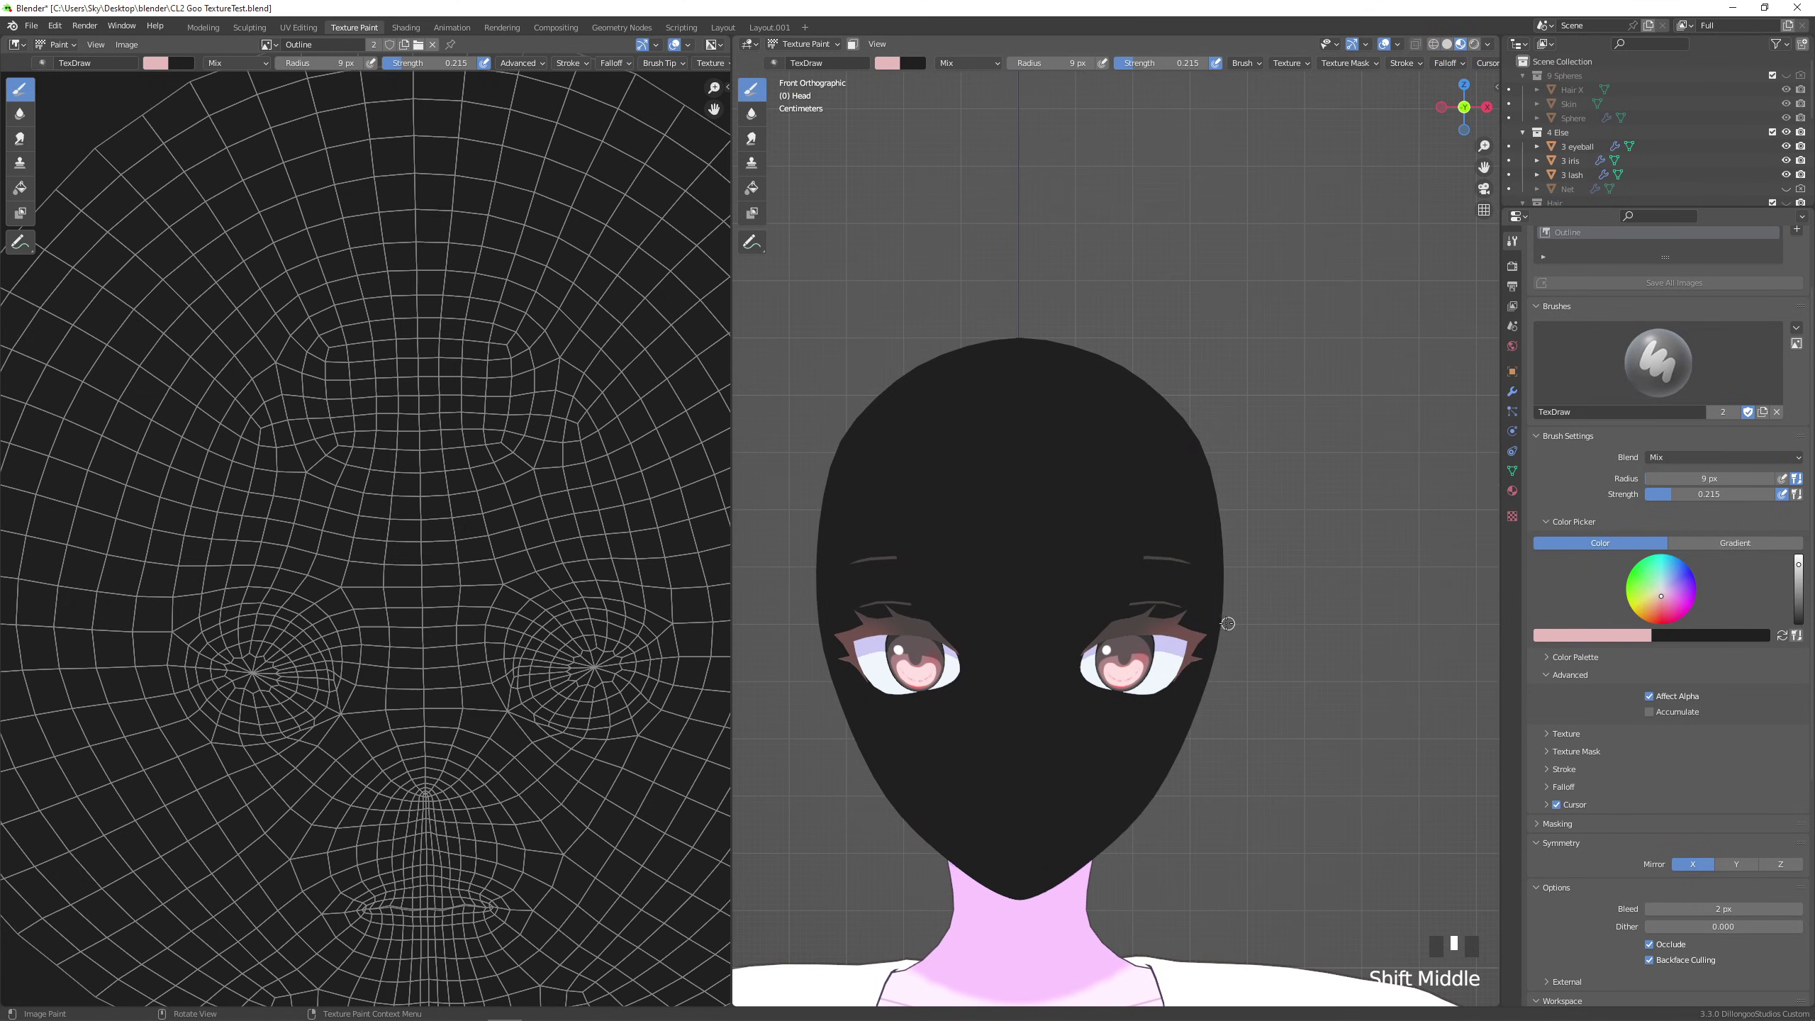
scroll(1207, 627, "up", 1)
scroll(447, 592, "down", 3)
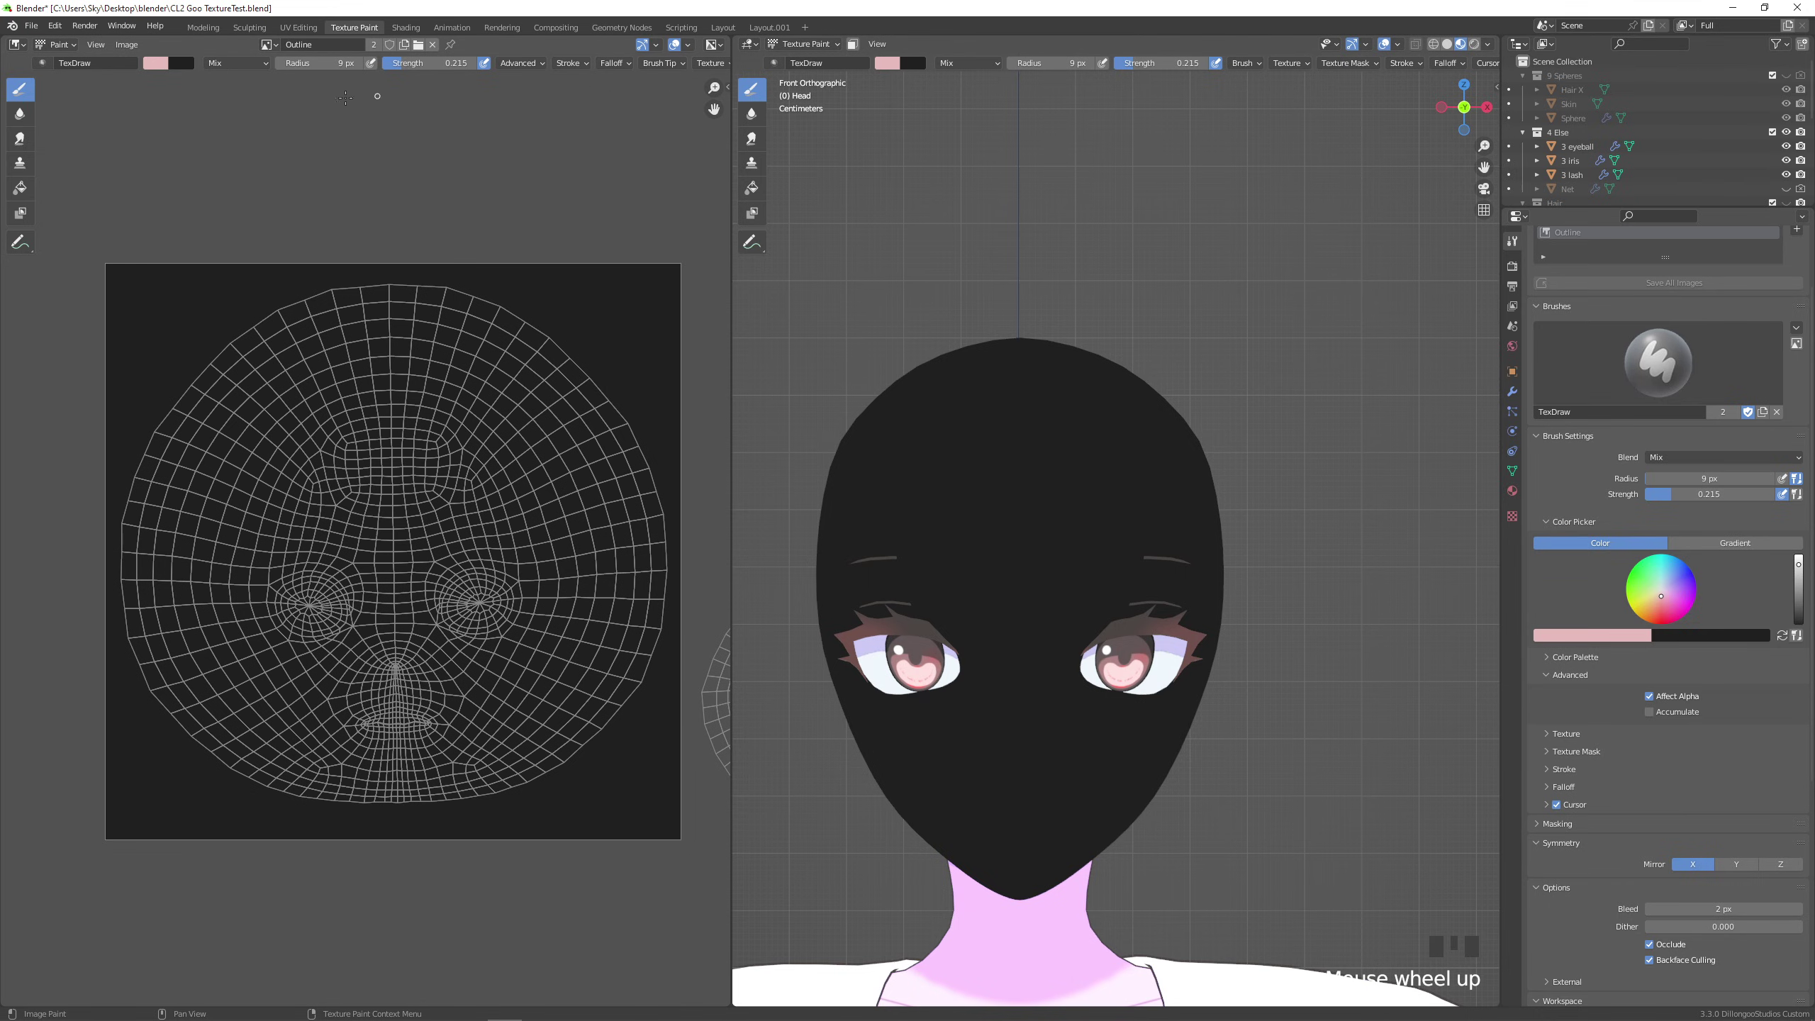
Give the paint brush a saturated pink colour at strength 1.000 and switch the 3D viewport to Solid shading.
left_click(156, 64)
left_click(224, 178)
left_click_drag(418, 64, 500, 63)
left_click(1446, 44)
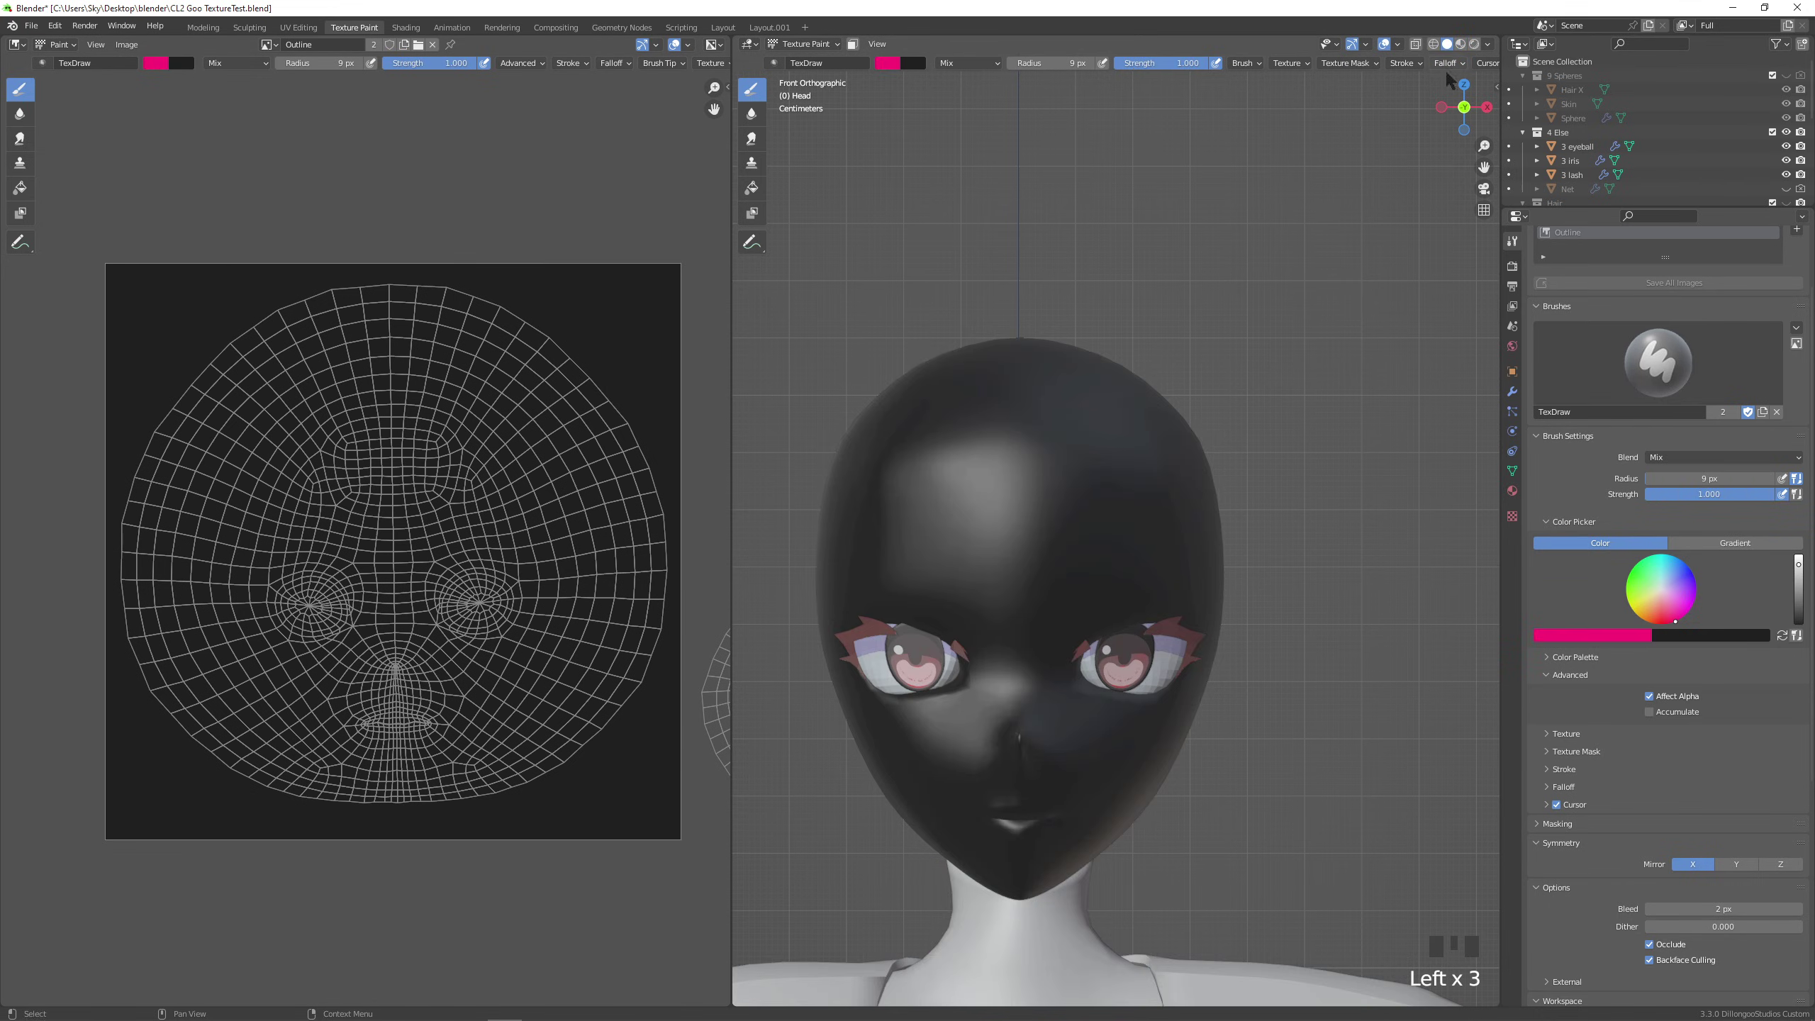
middle_click_drag(1058, 929, 1144, 876)
mouse_move(1143, 875)
middle_mouse_down("shift")
mouse_move(1272, 772)
mouse_move(975, 729)
middle_mouse_up("shift")
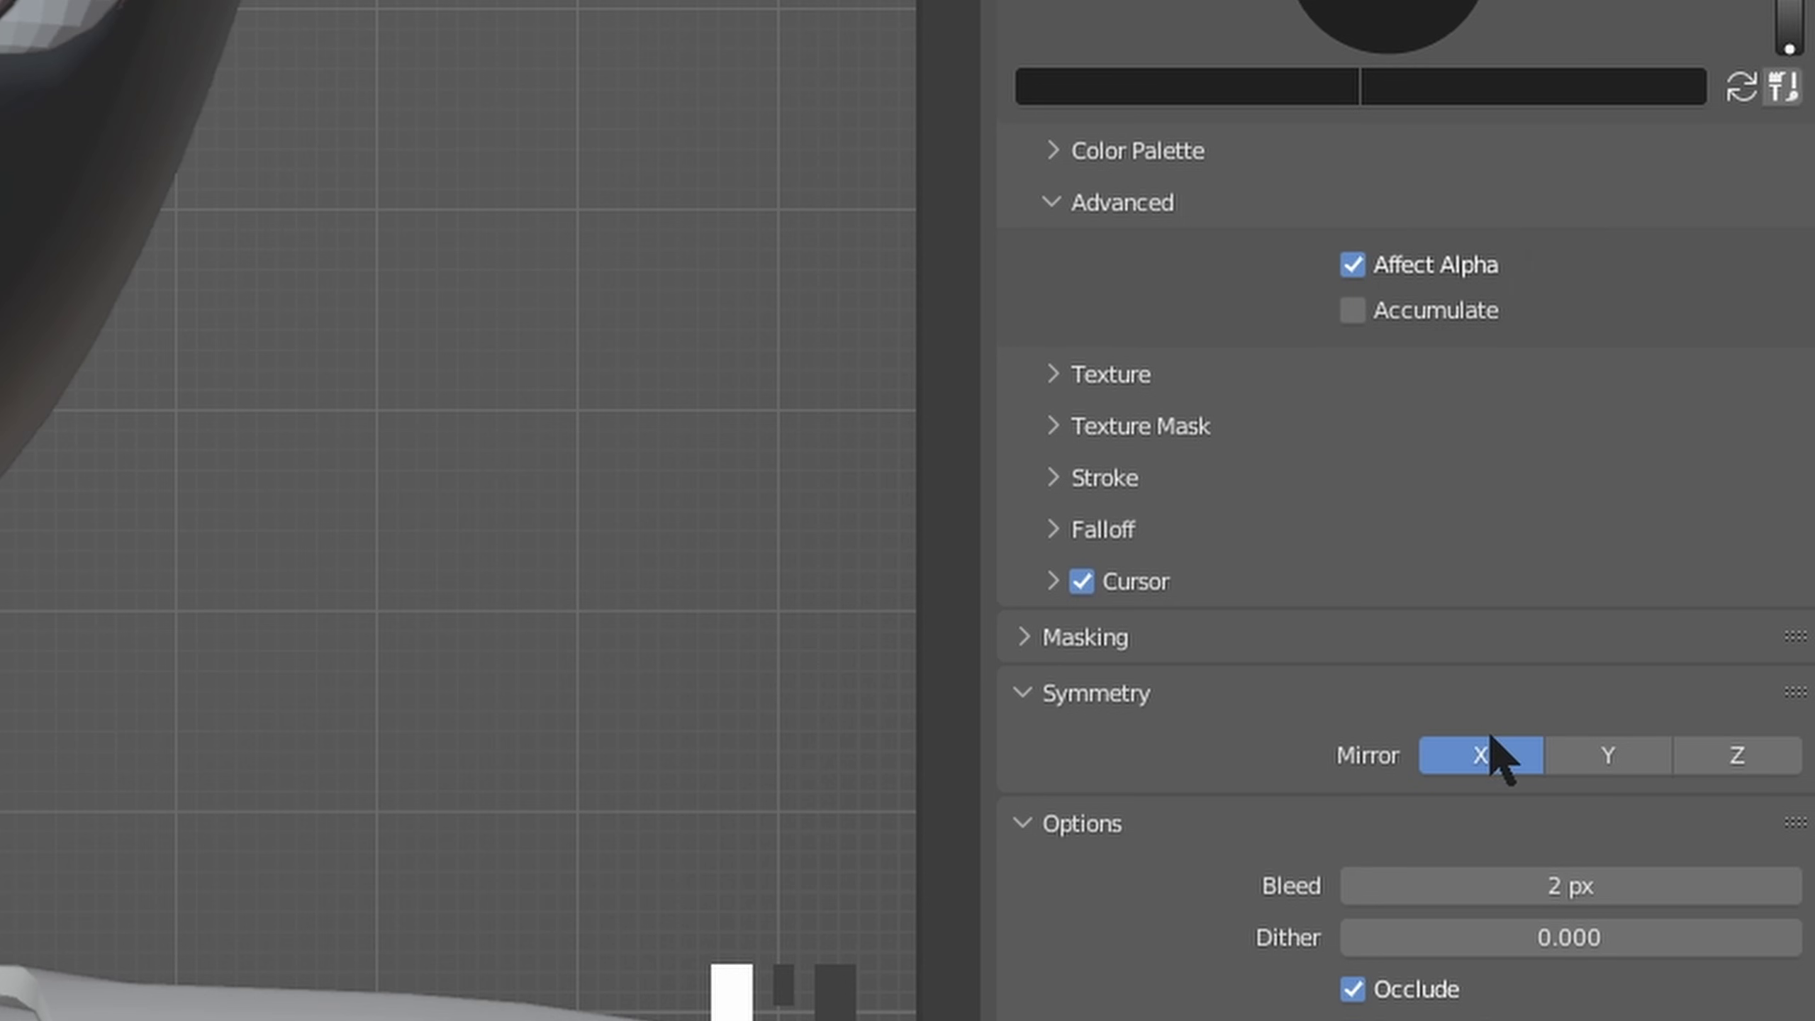
Turn off X mirroring and set the paint brush to magenta with a 16 px radius.
left_click(1695, 864)
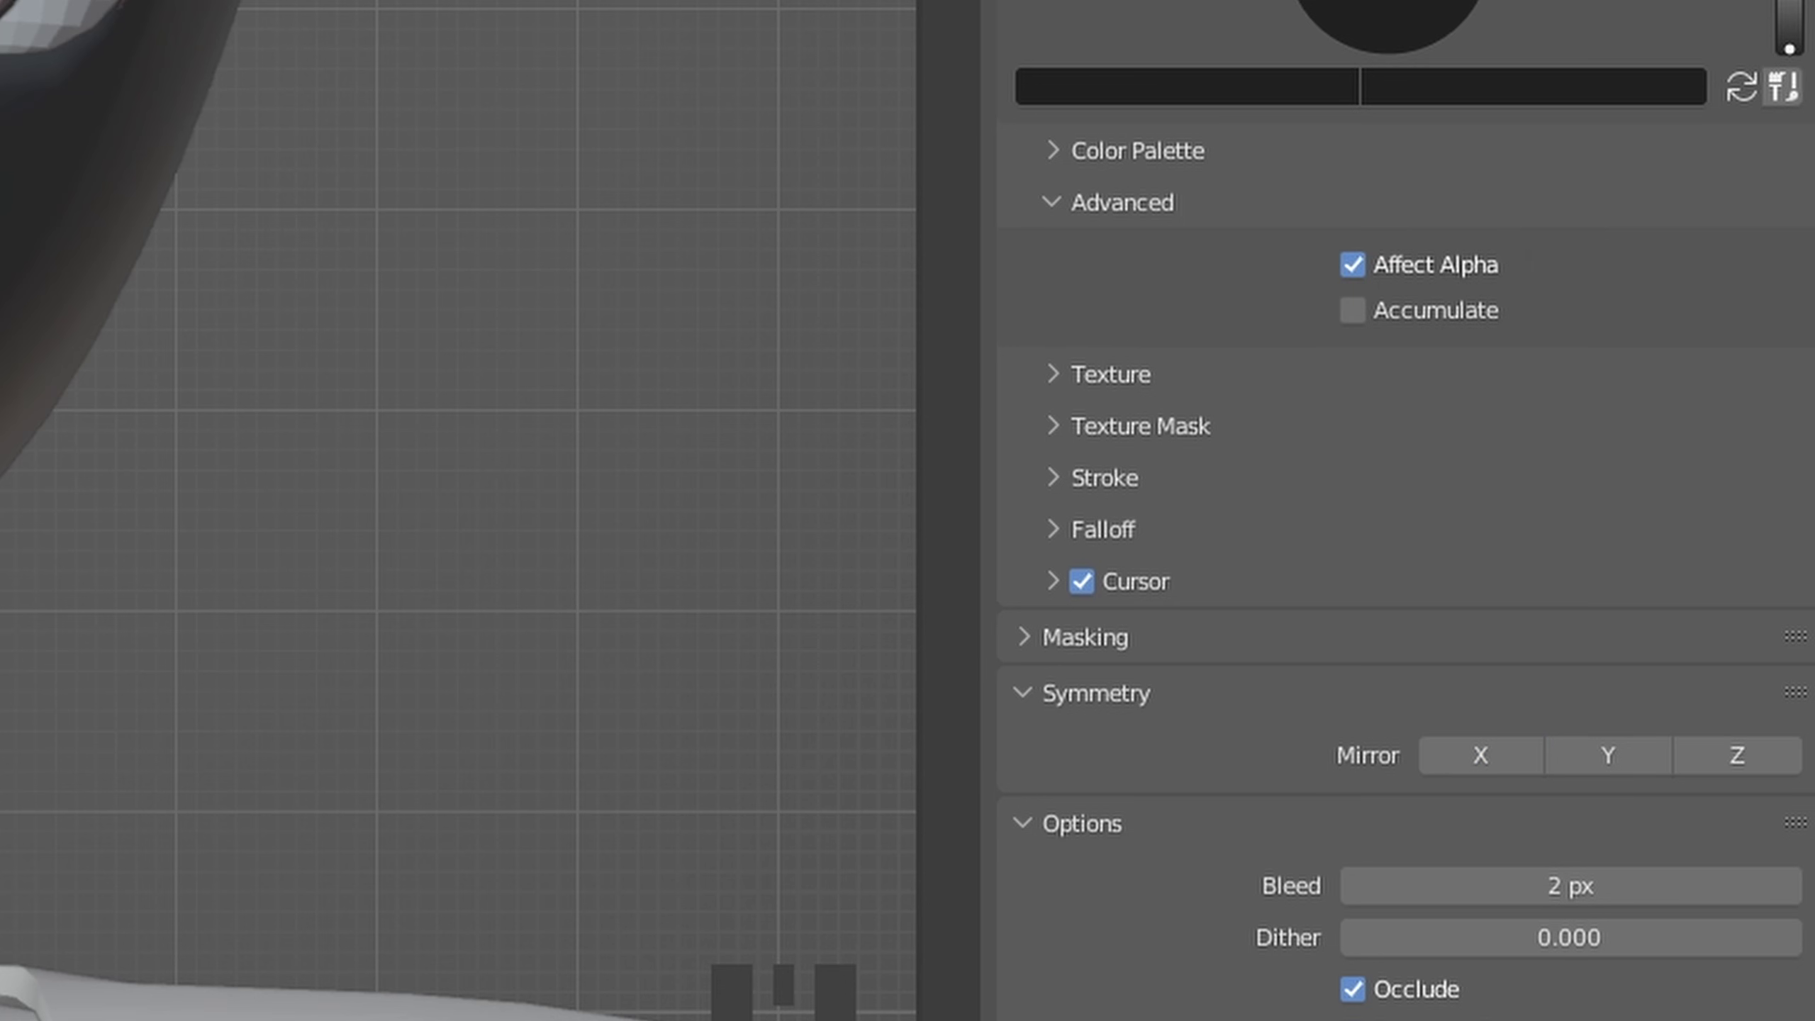
left_click(155, 63)
left_click_drag(263, 99, 264, 76)
left_click(235, 172)
left_click_drag(1177, 690, 1178, 689)
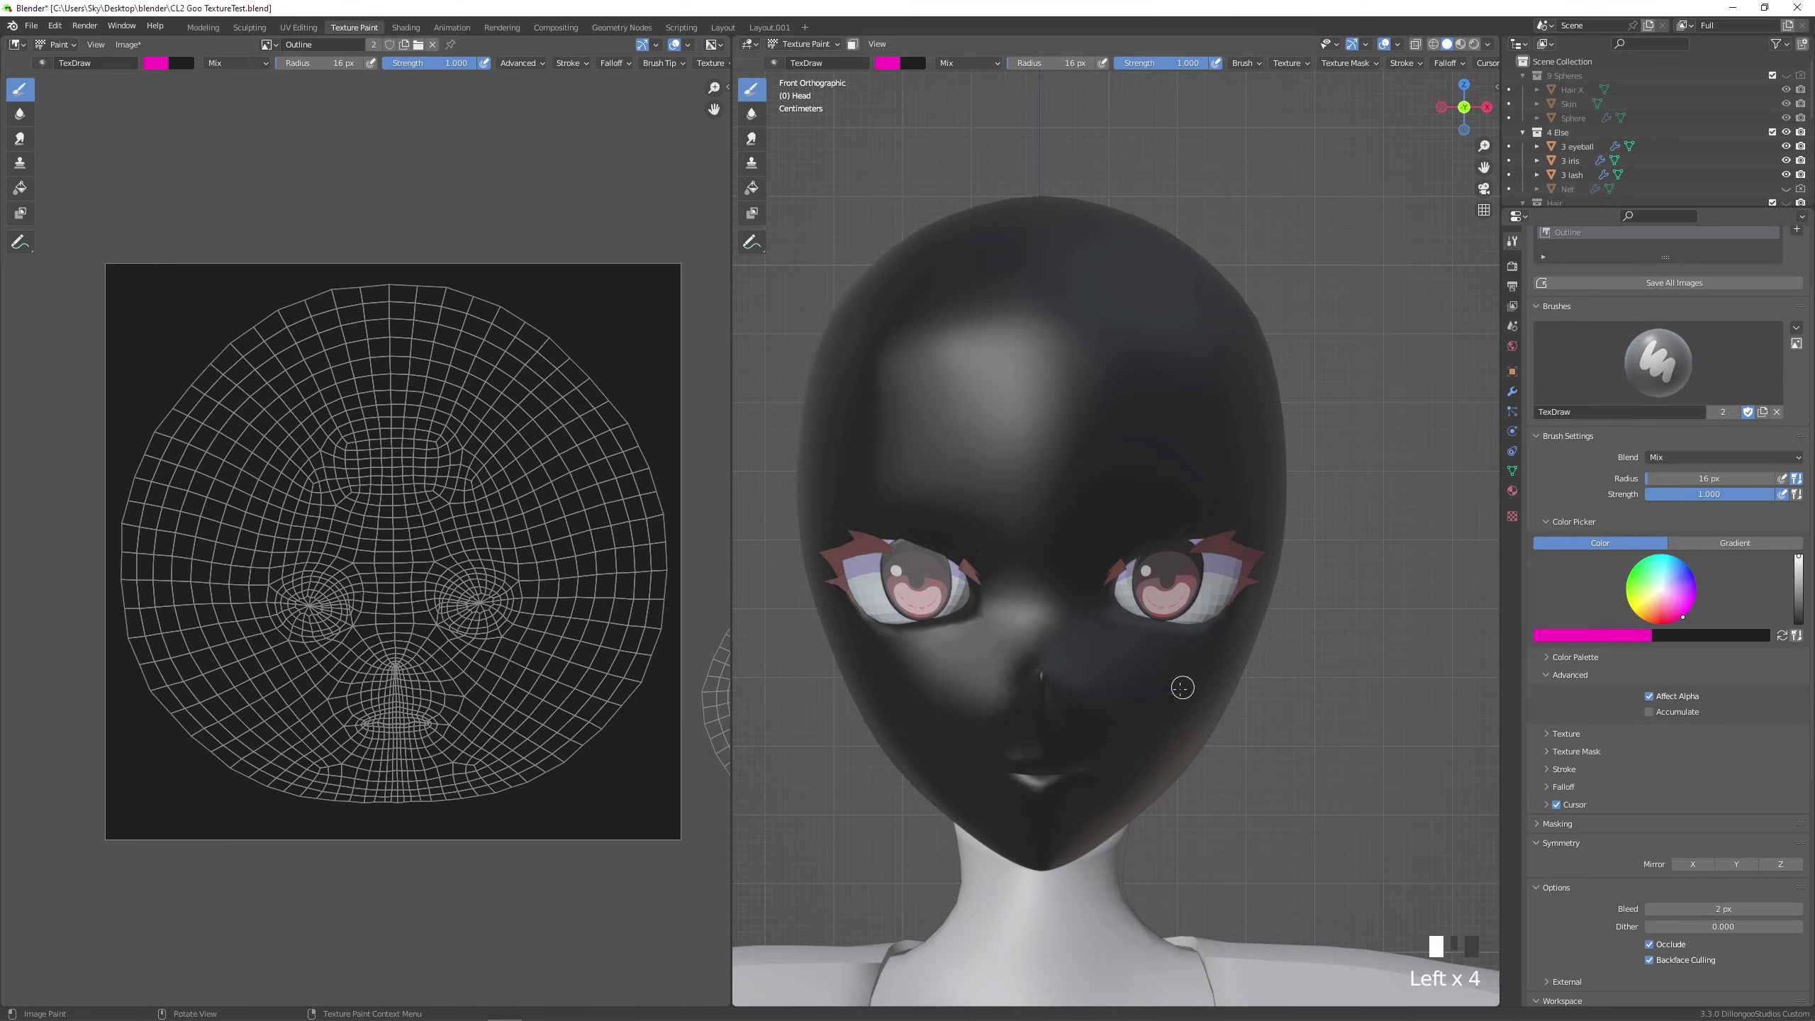
Paint a small magenta patch on the character's right side of the nose tip.
scroll(1050, 736, "up", 1)
left_click(1016, 704)
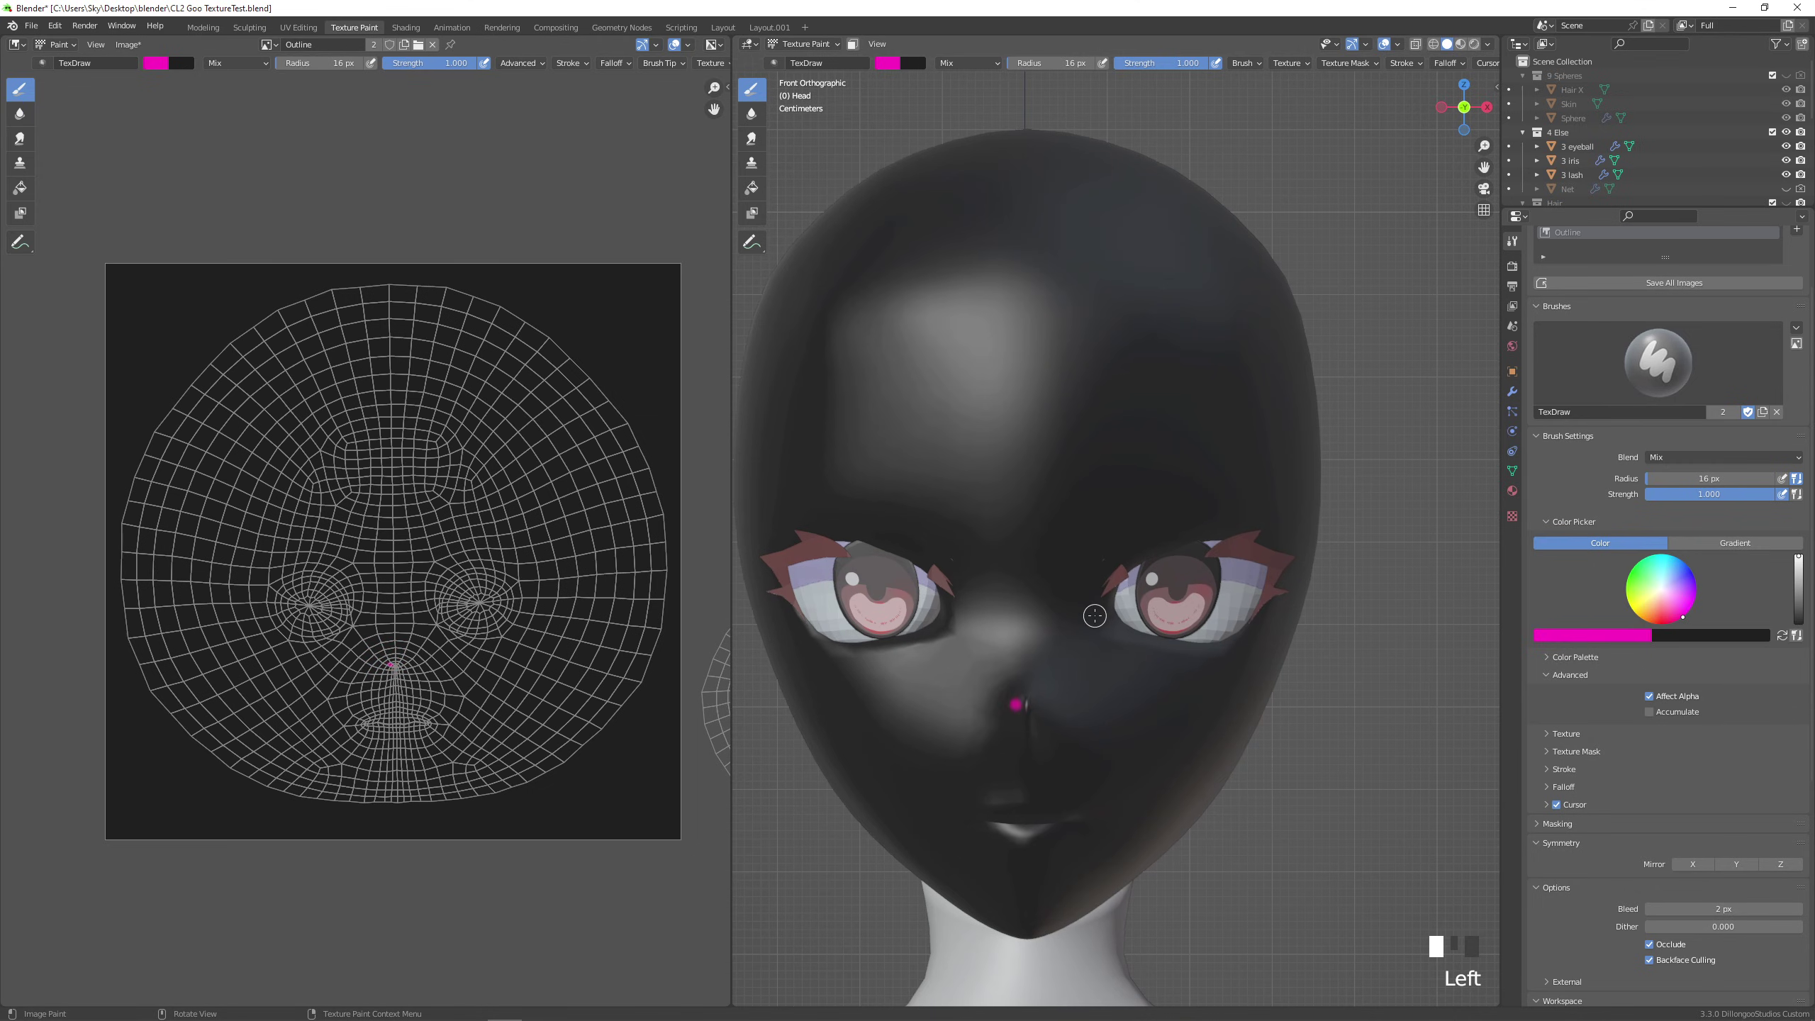
middle_click_drag(1094, 615, 1150, 604)
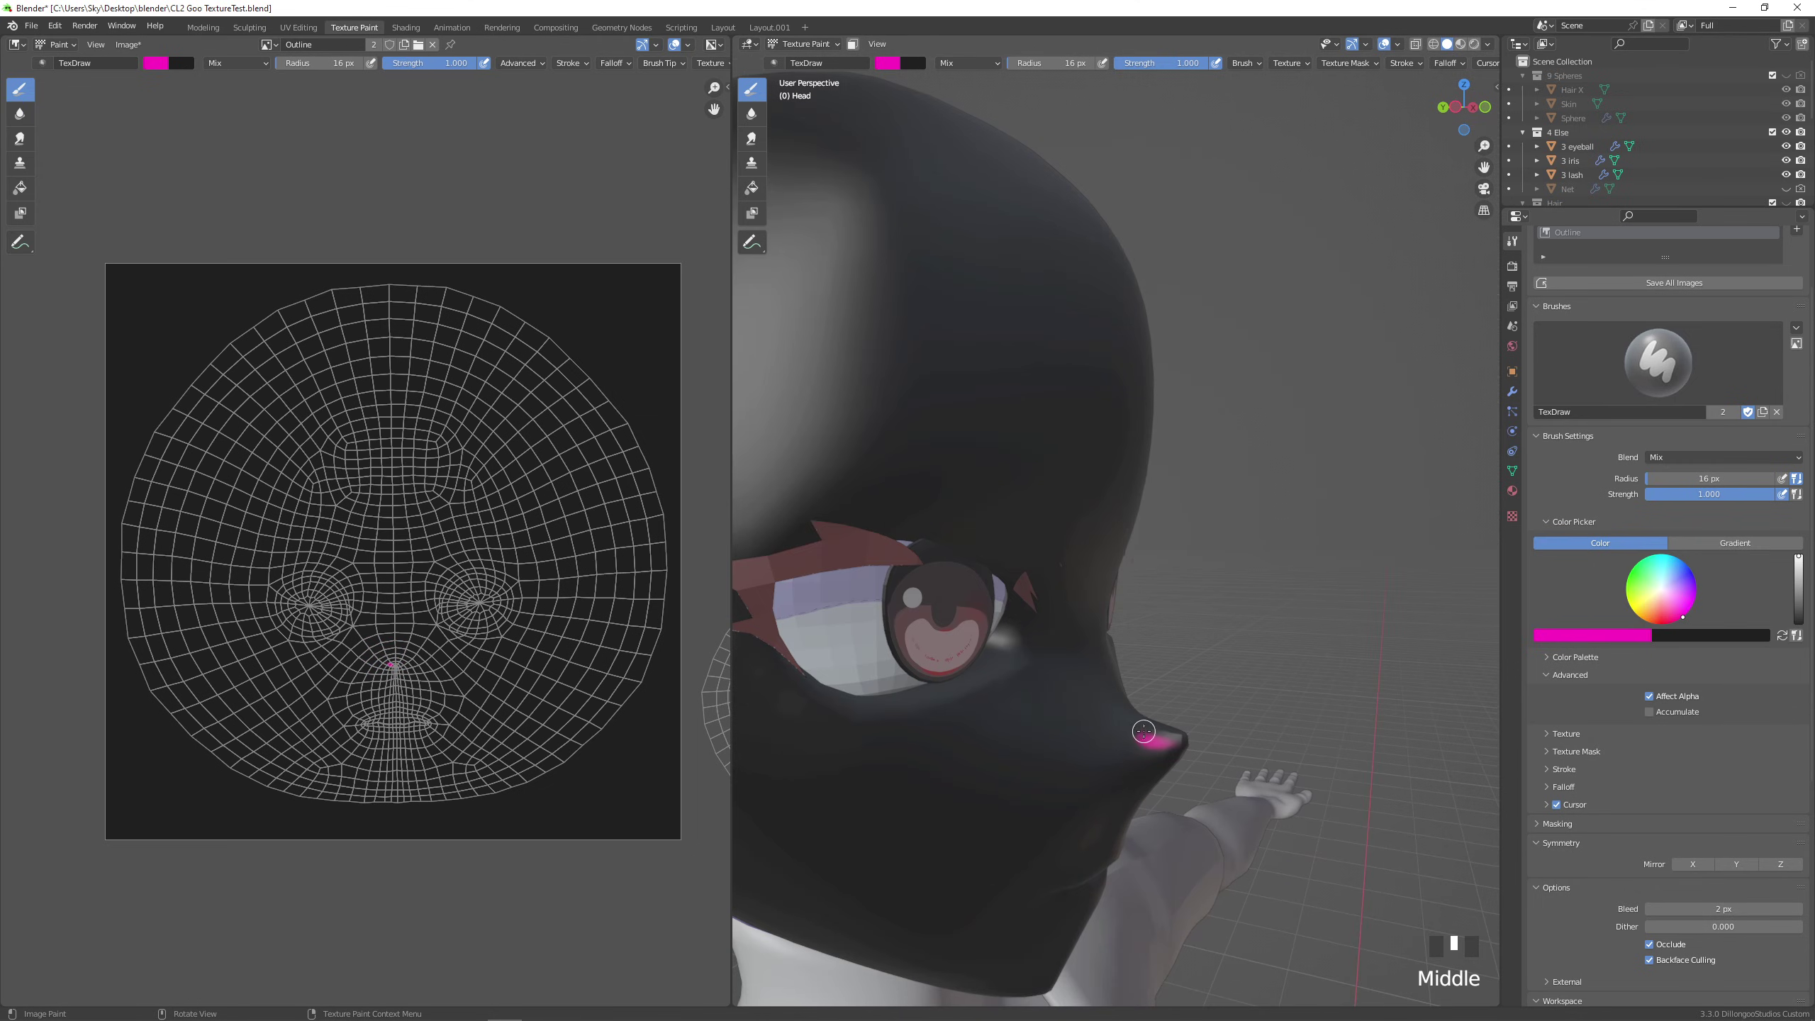
mouse_move(1144, 731)
left_mouse_down()
mouse_move(1167, 740)
mouse_move(1147, 737)
left_mouse_up()
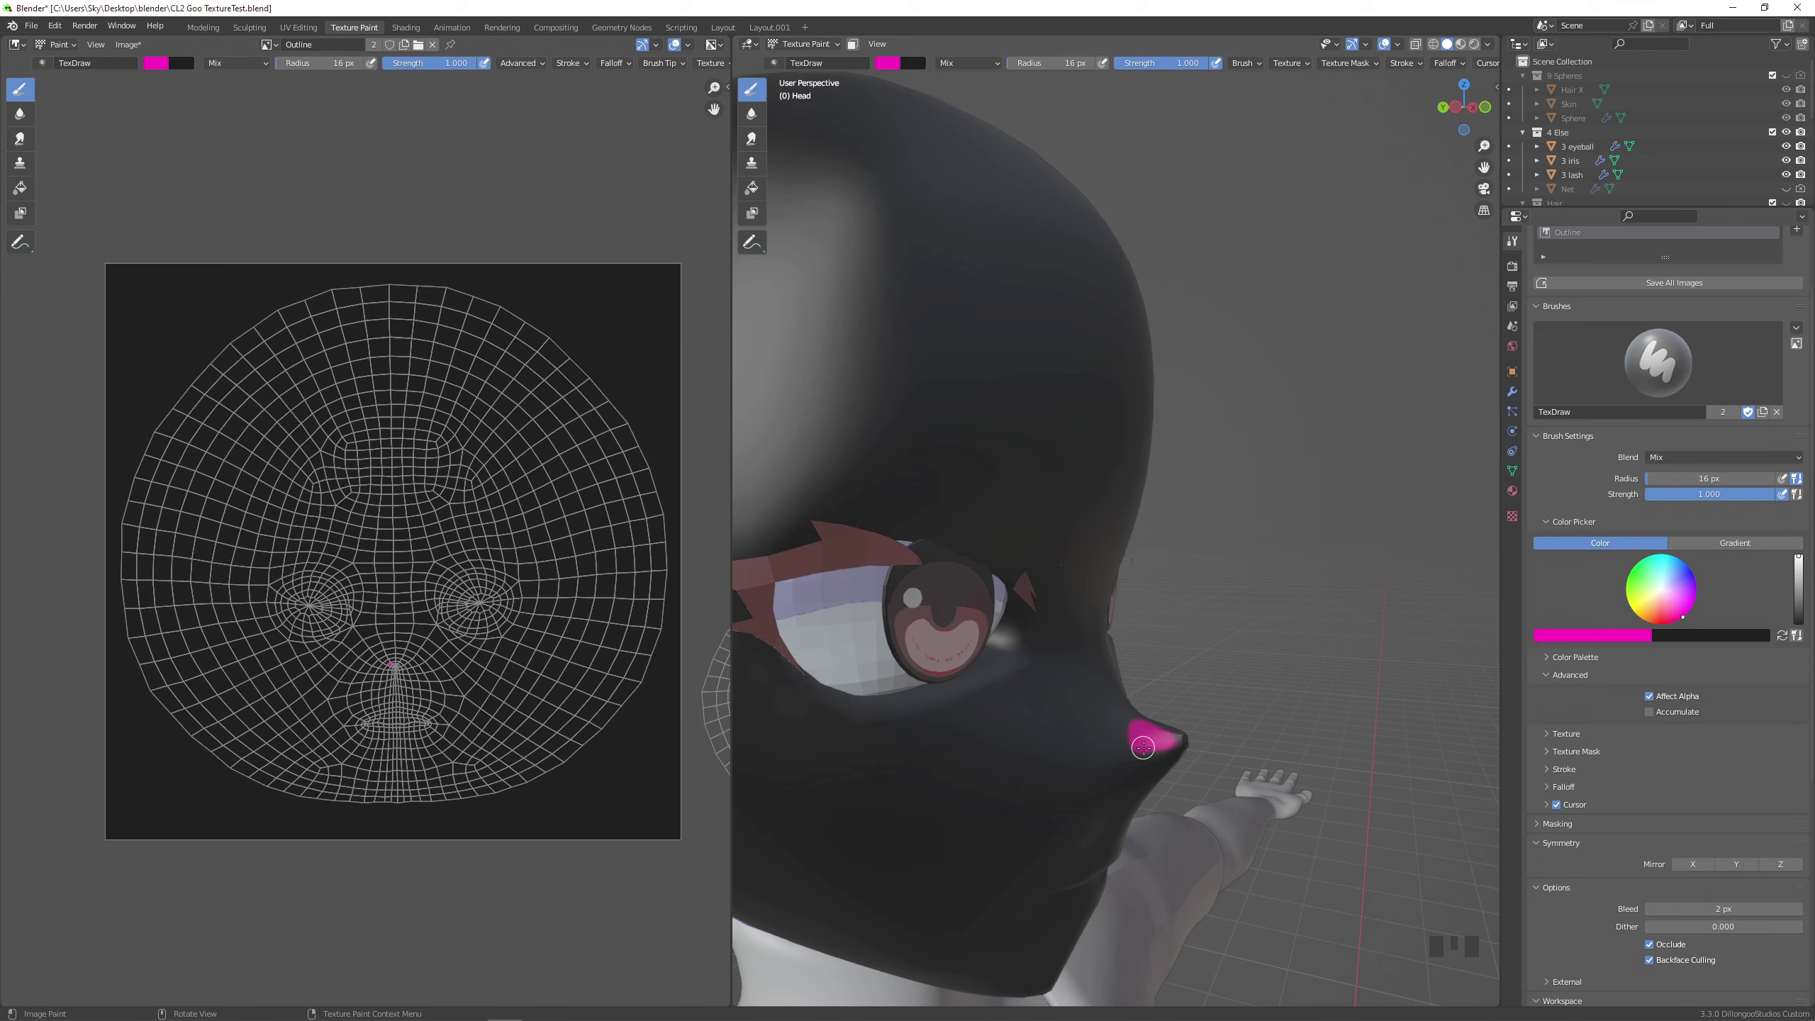
Sample the dark base colour and trim the edges of the magenta nose patch to a neater shape.
left_click(1455, 106)
left_click(1485, 107)
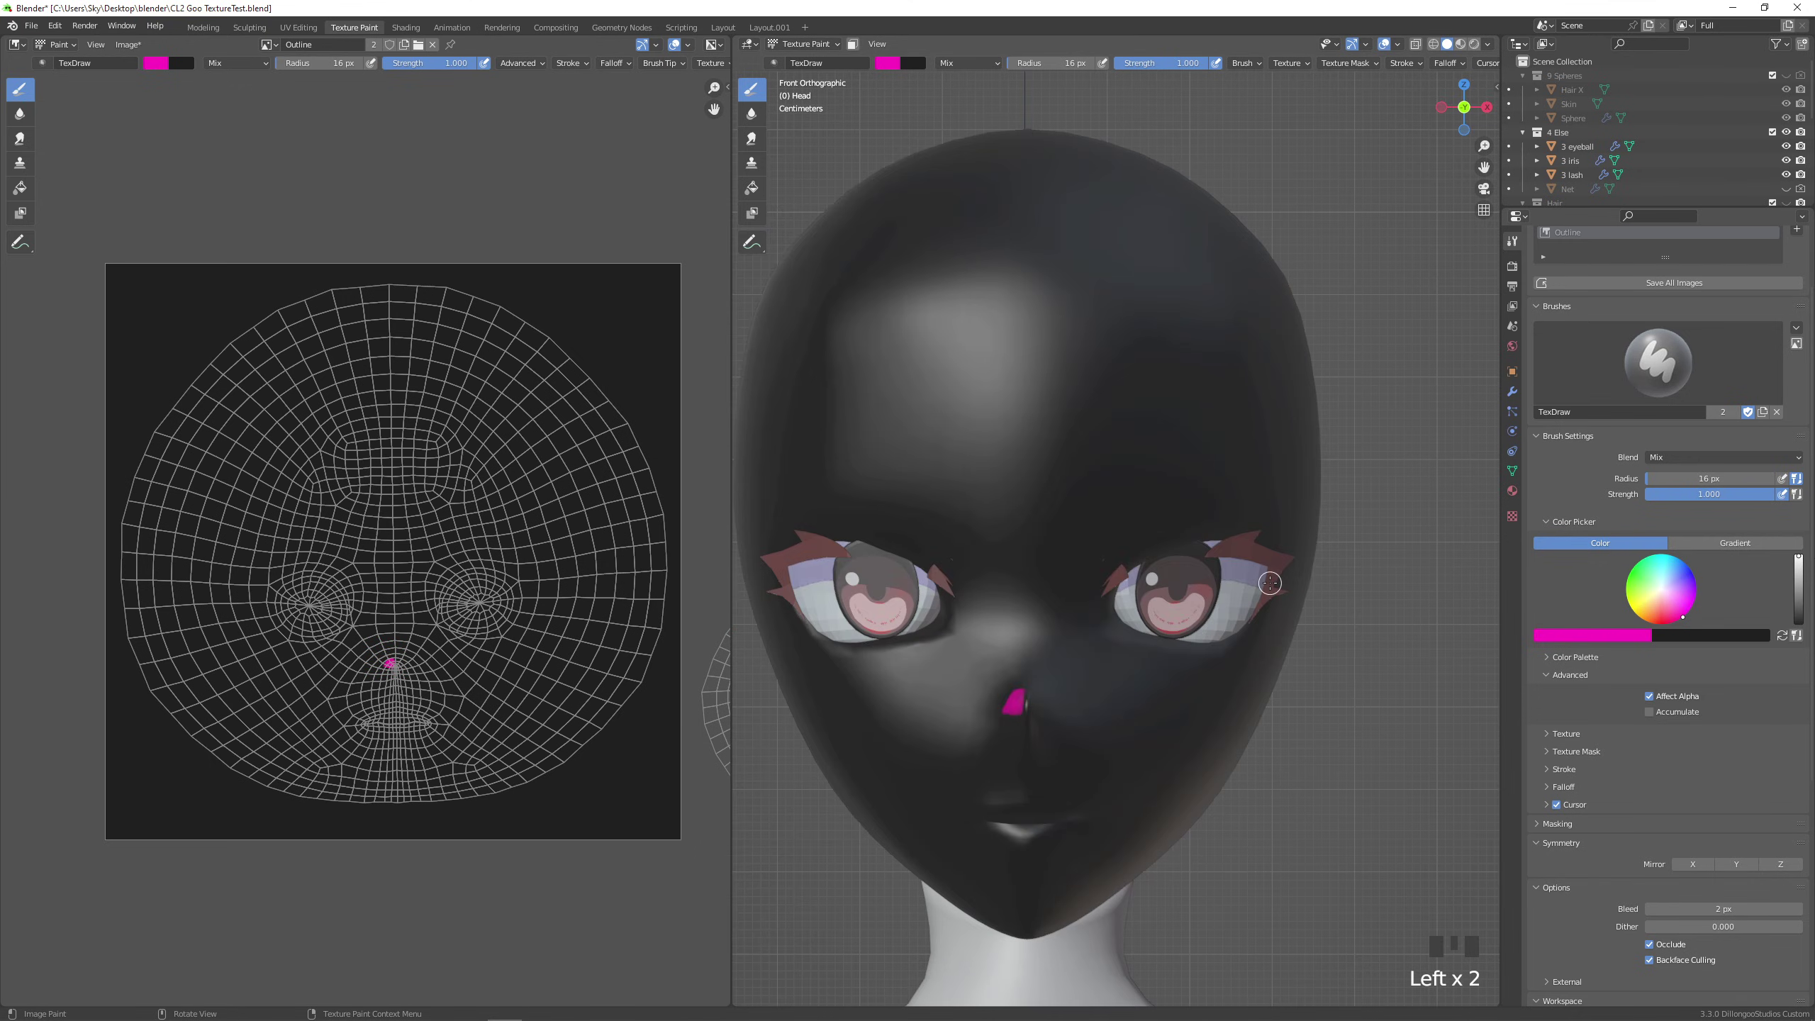
key("s")
left_click_drag(993, 710, 996, 708)
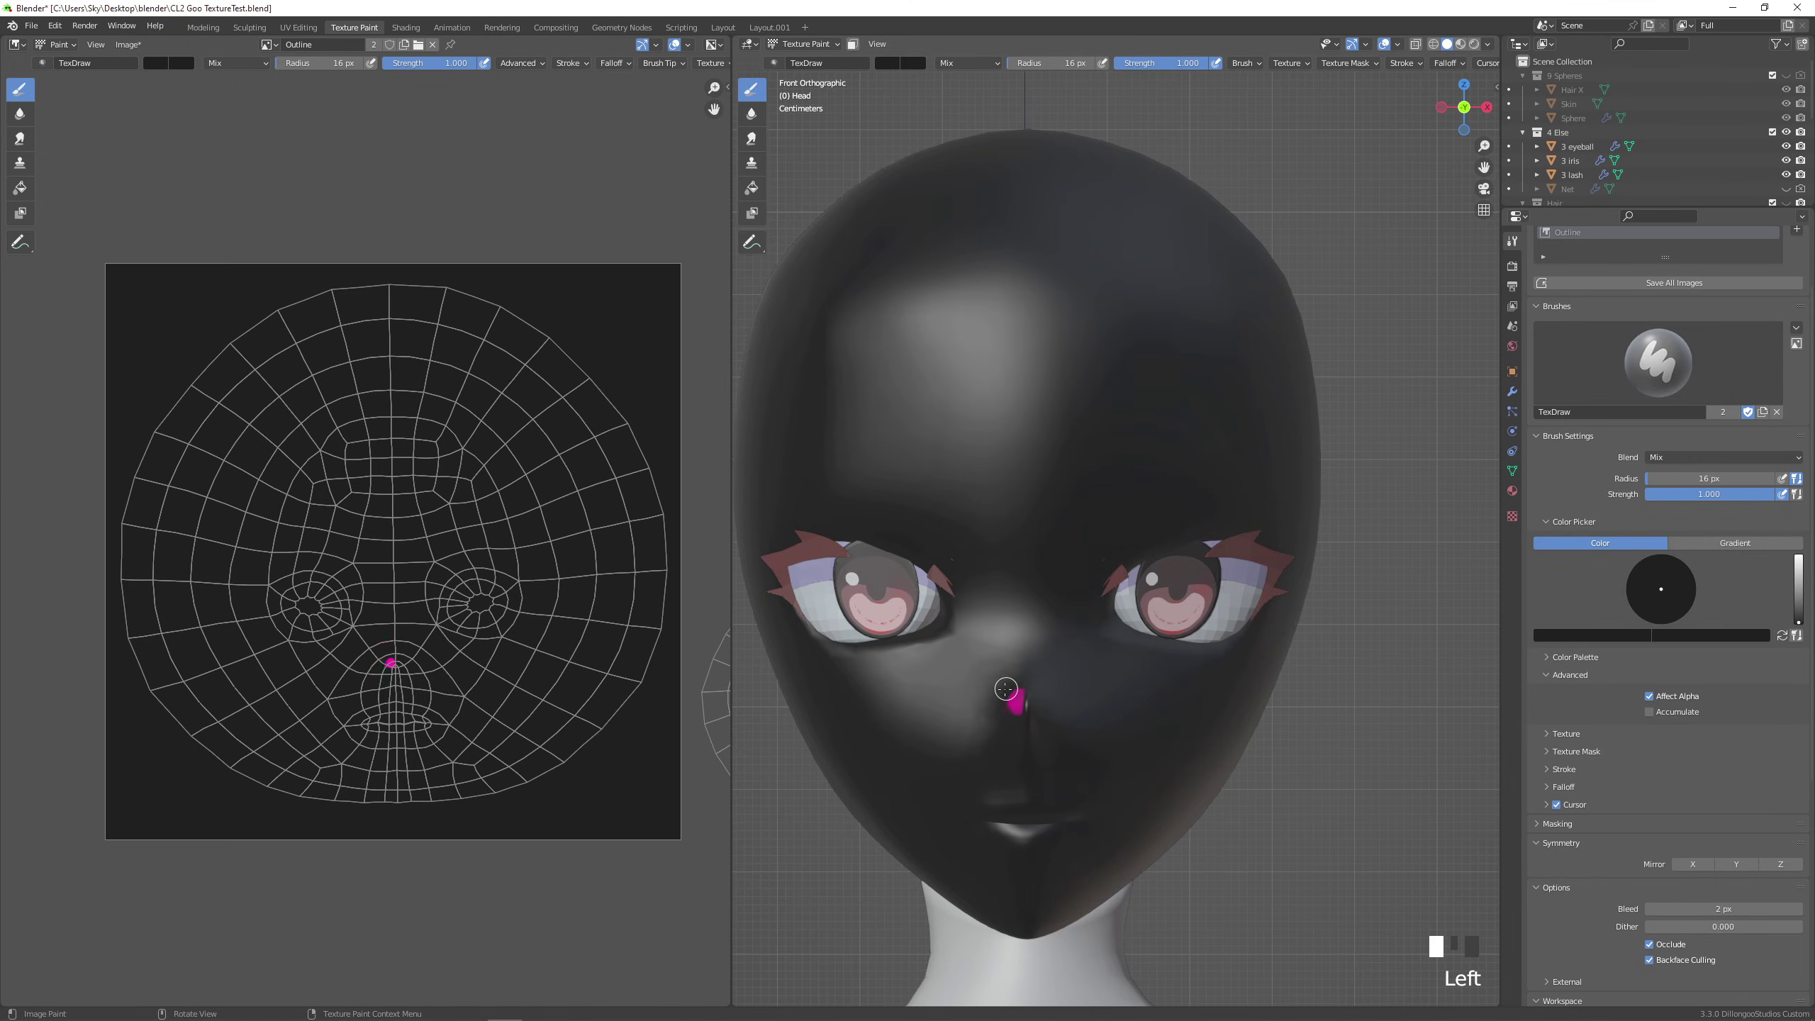
left_click(999, 712)
middle_click_drag(1049, 633, 1196, 580)
left_click(1052, 715)
Paint magenta inner corners on both eyes with X mirroring, and a filled triangle below the character's right eye without it.
scroll(1207, 645, "down", 4)
scroll(1206, 645, "up", 3)
left_click(1692, 863)
key("s")
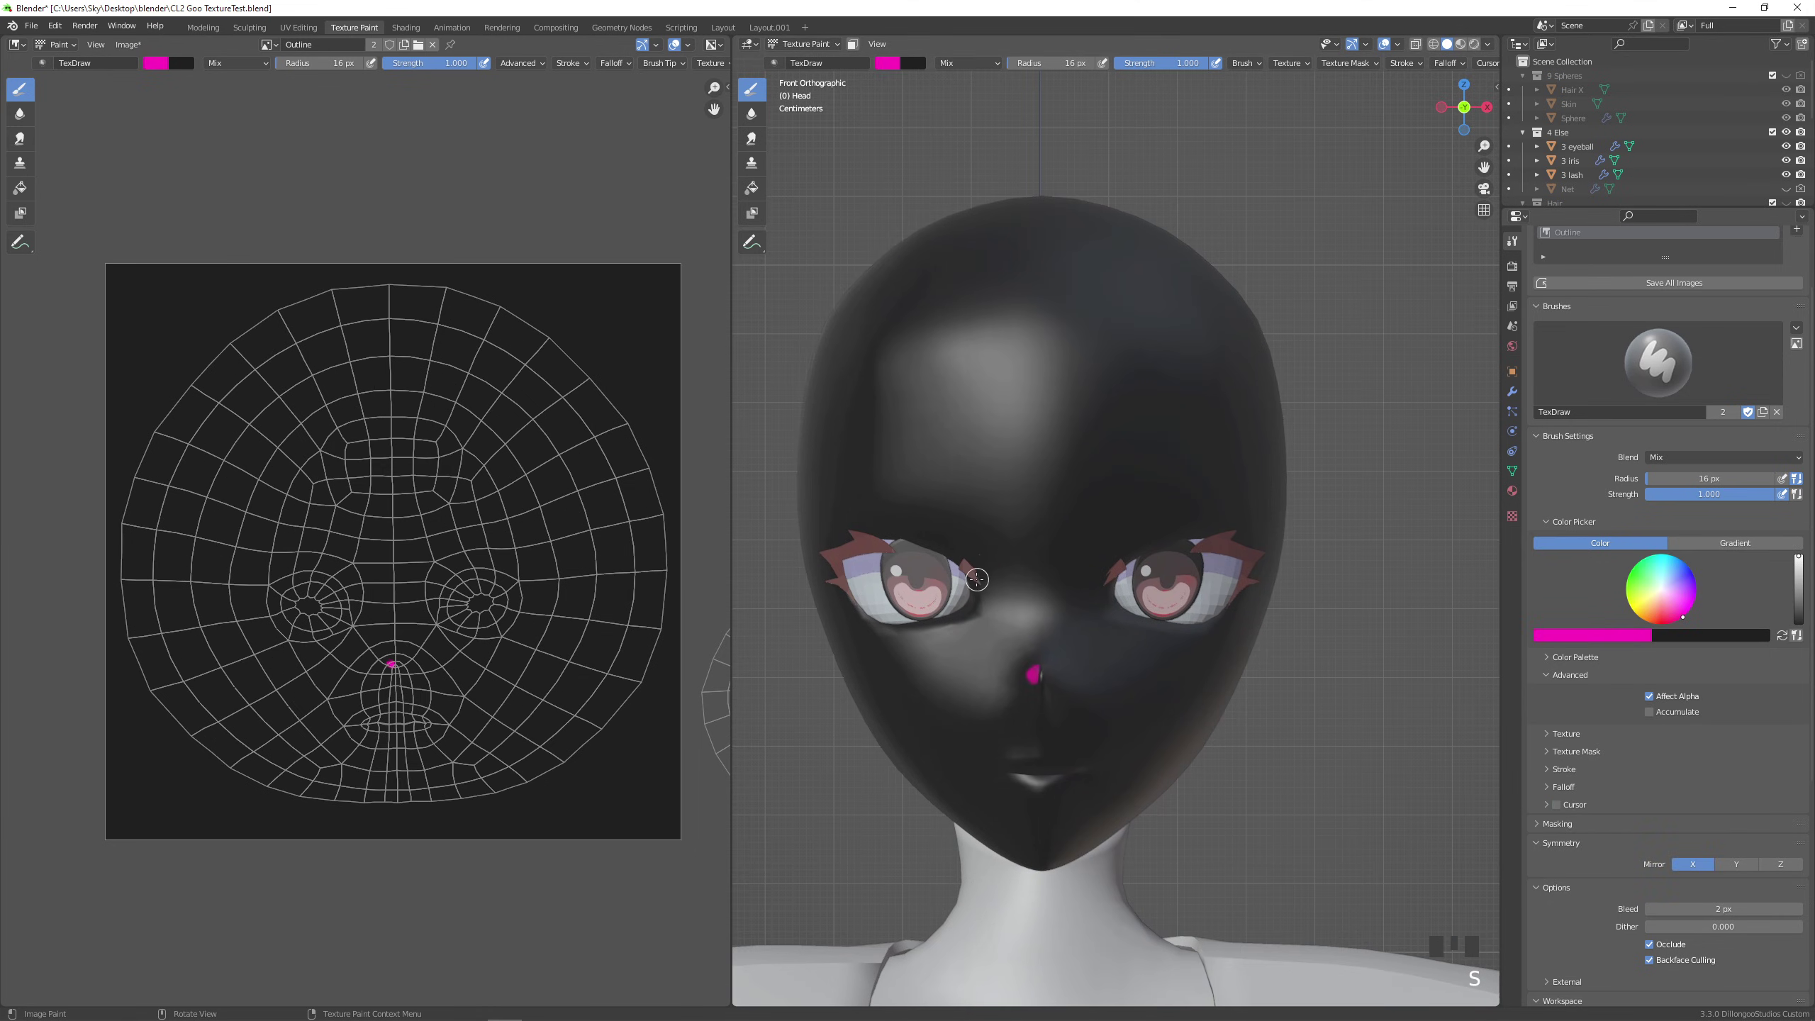
left_click(976, 579)
key("ctrl+z")
left_click_drag(974, 583, 971, 579)
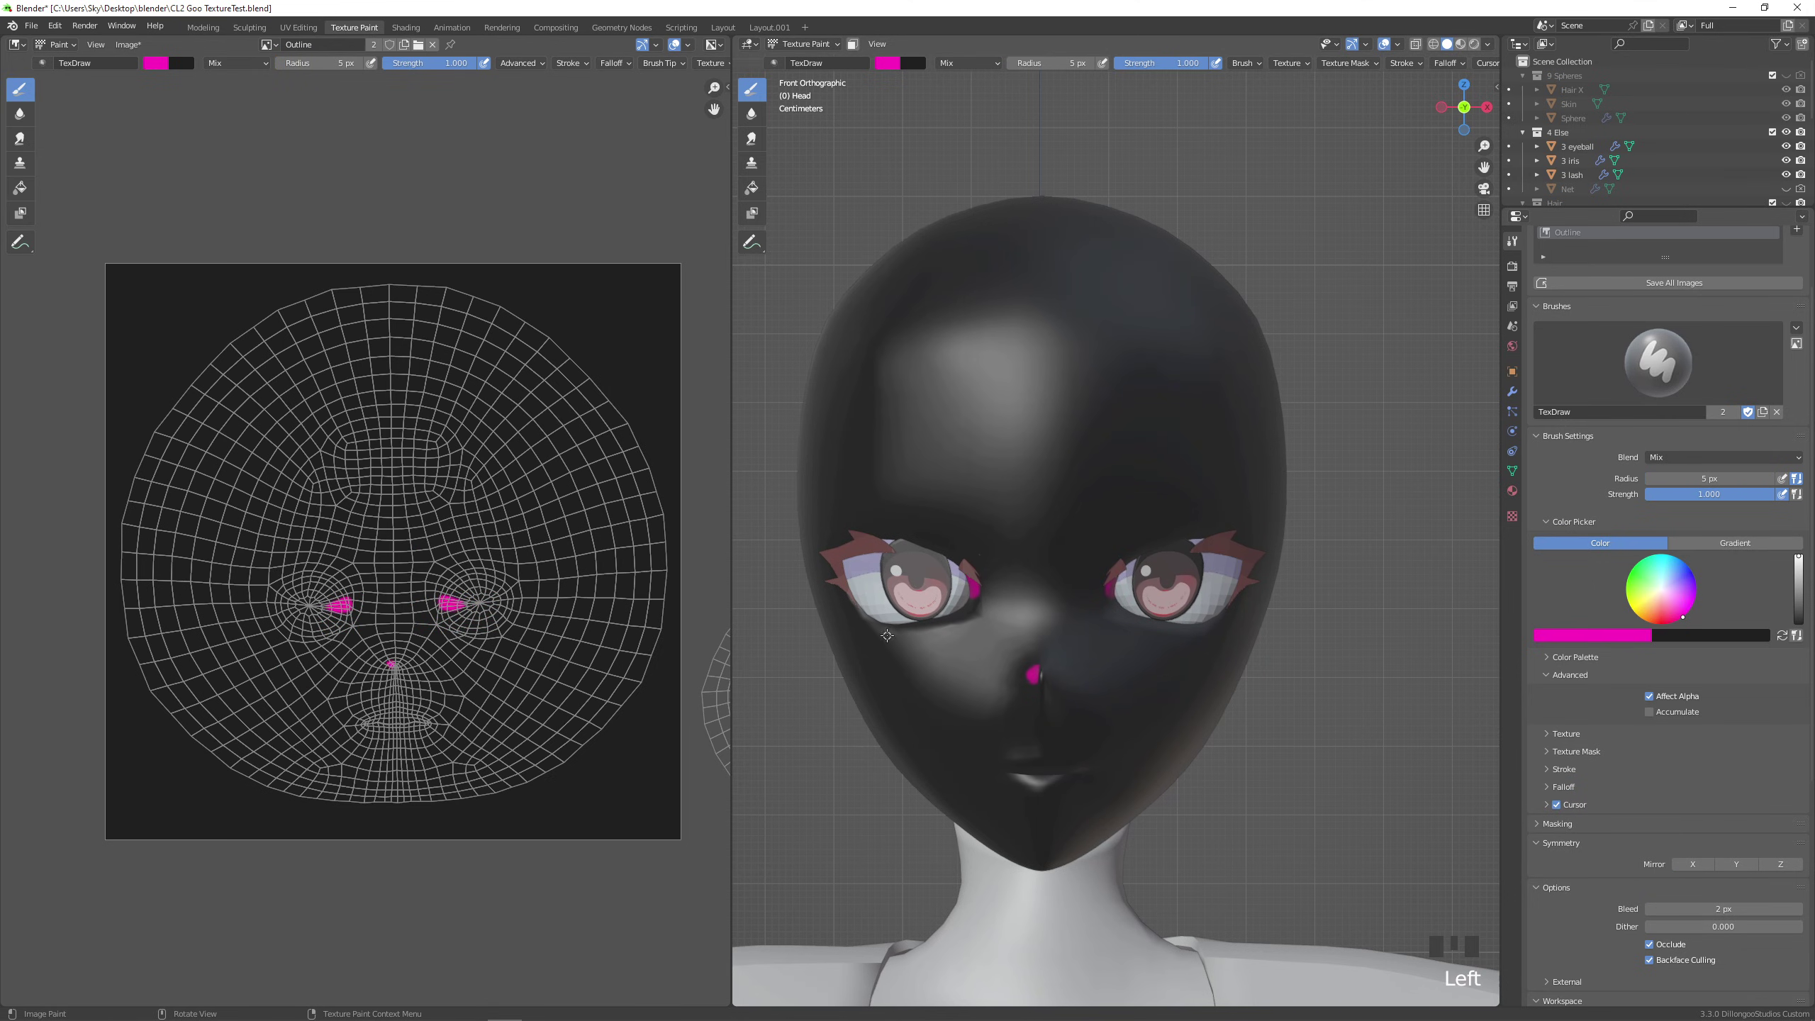
mouse_move(886, 635)
left_mouse_down()
mouse_move(941, 632)
mouse_move(893, 651)
mouse_move(883, 639)
mouse_move(965, 633)
mouse_move(925, 659)
left_mouse_up()
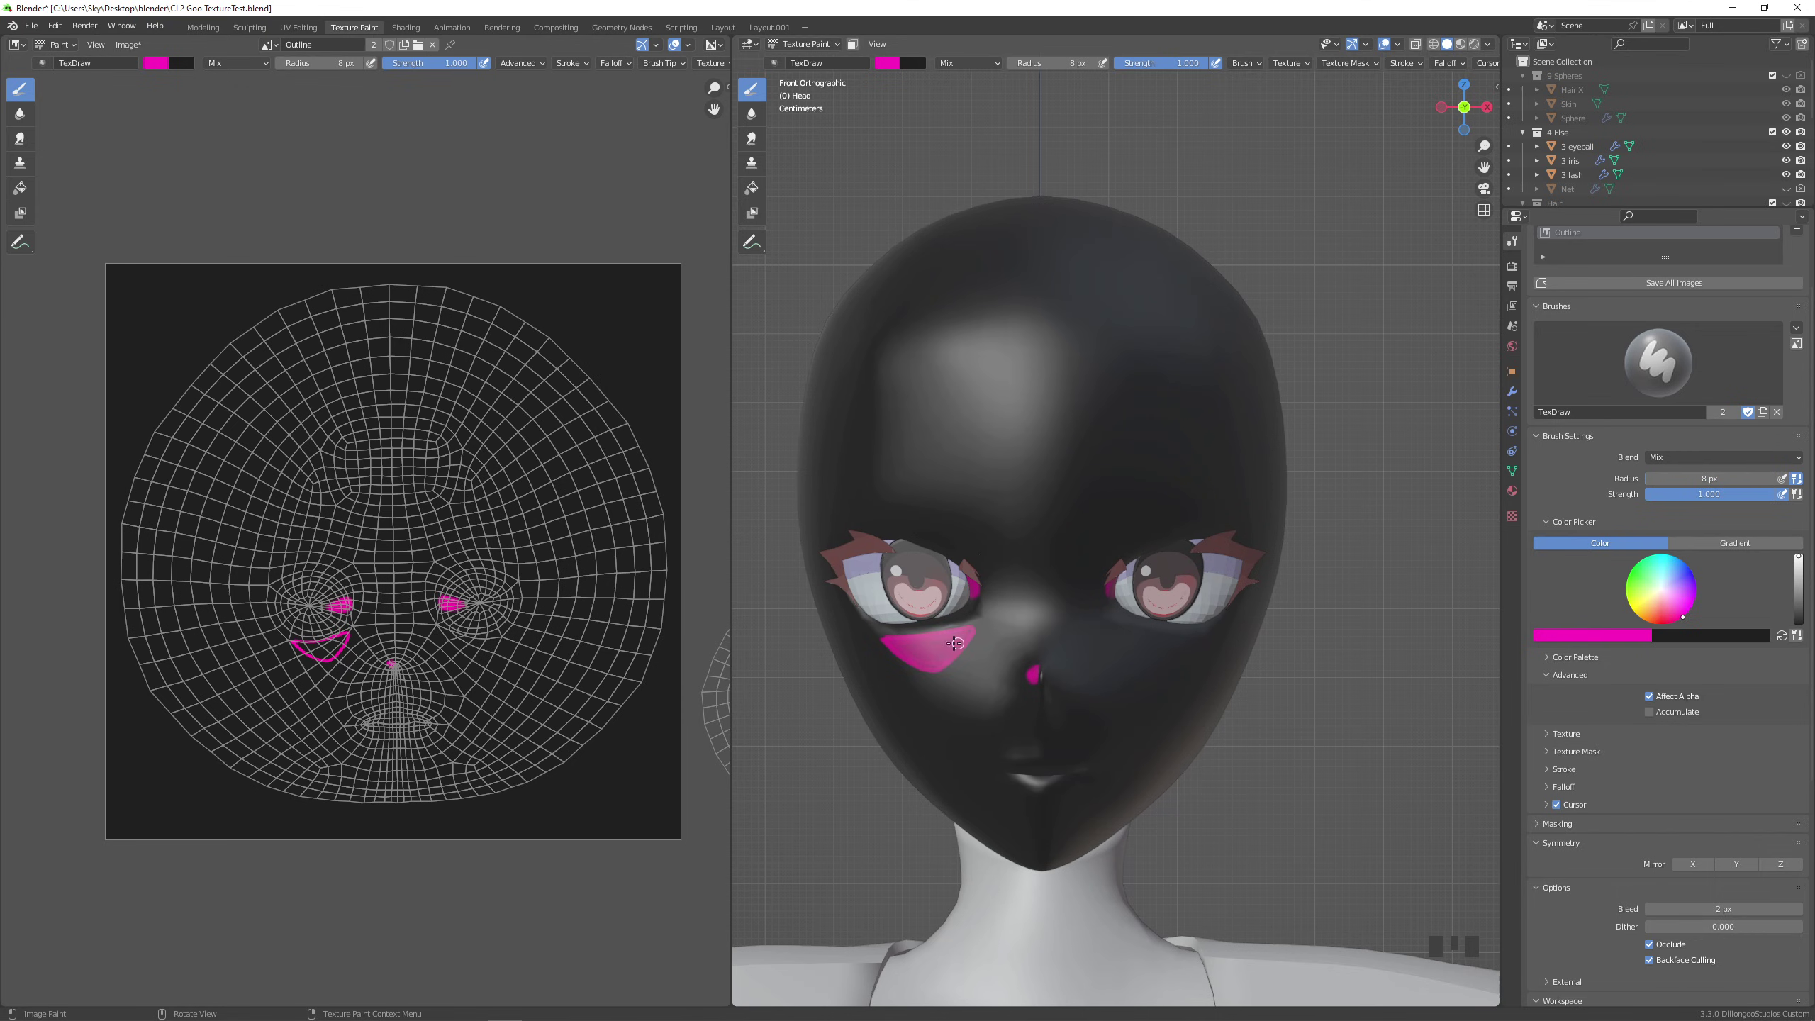
With X mirroring on and a 1 px brush, draw the outermost face contour from the chin past the eye's outer edge to the crown.
left_click(1692, 863)
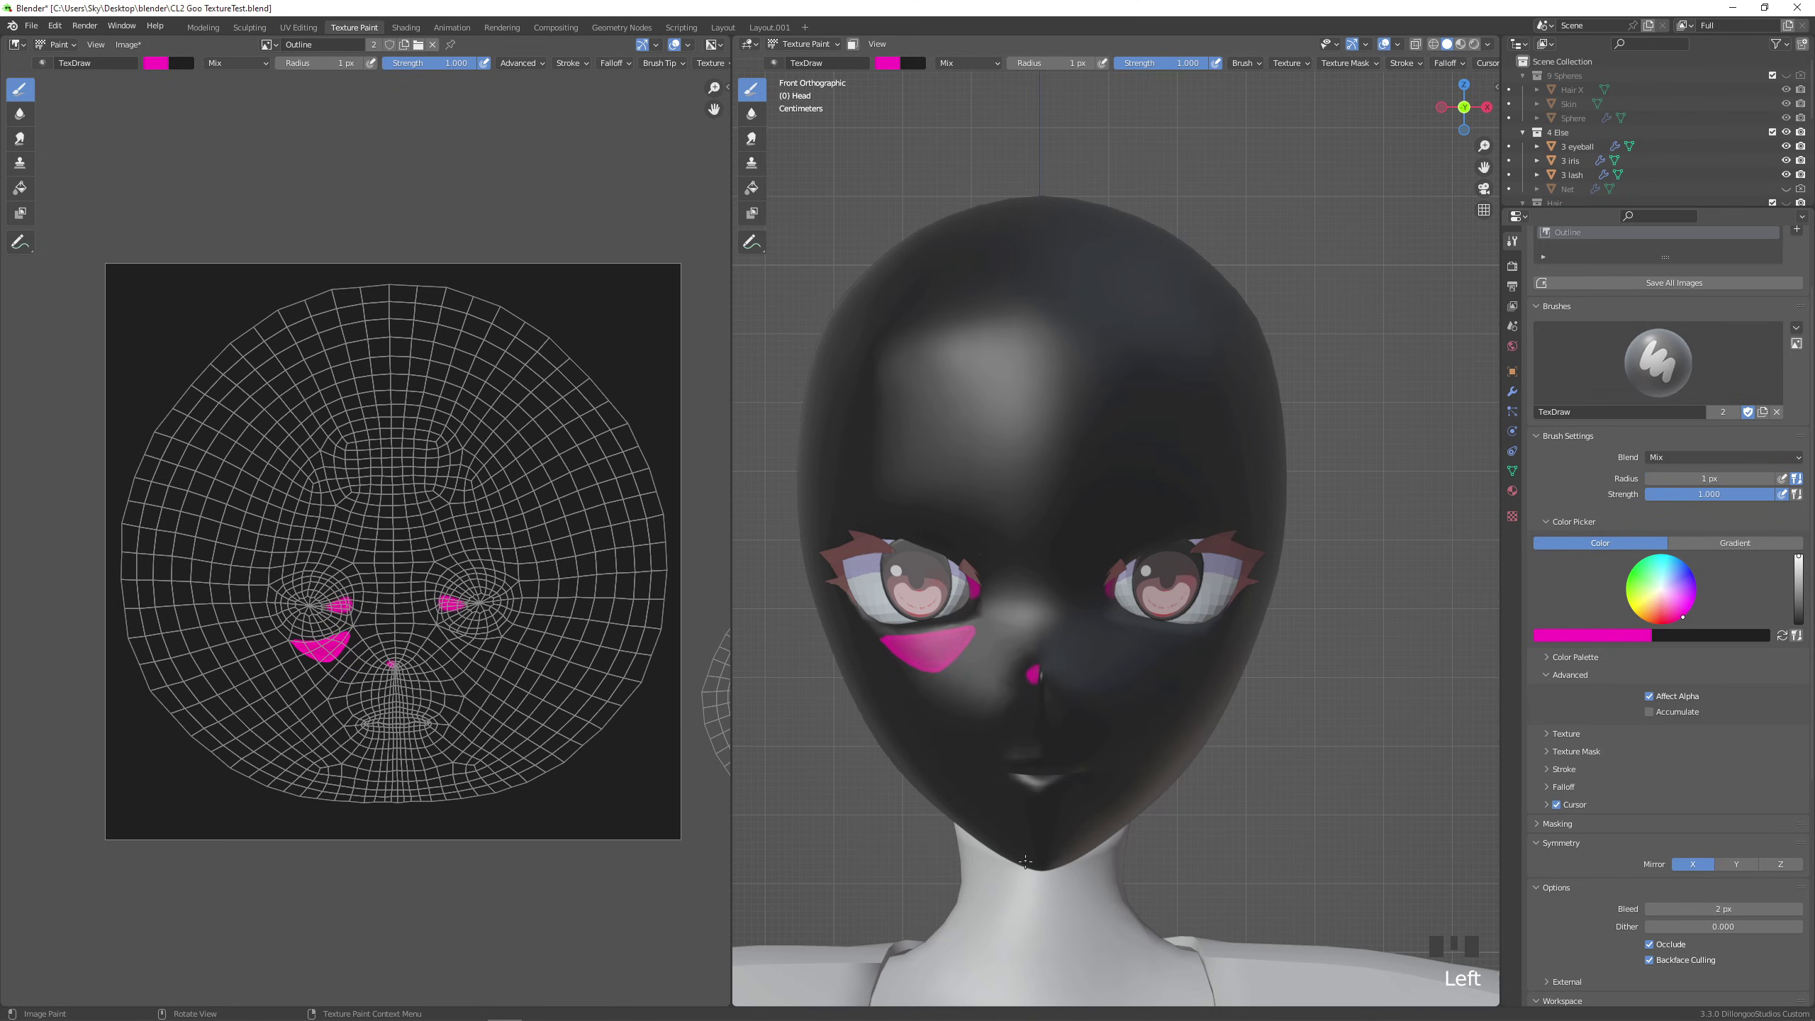
left_click_drag(835, 590, 845, 626)
left_click_drag(904, 743, 903, 746)
left_click_drag(838, 593, 832, 557)
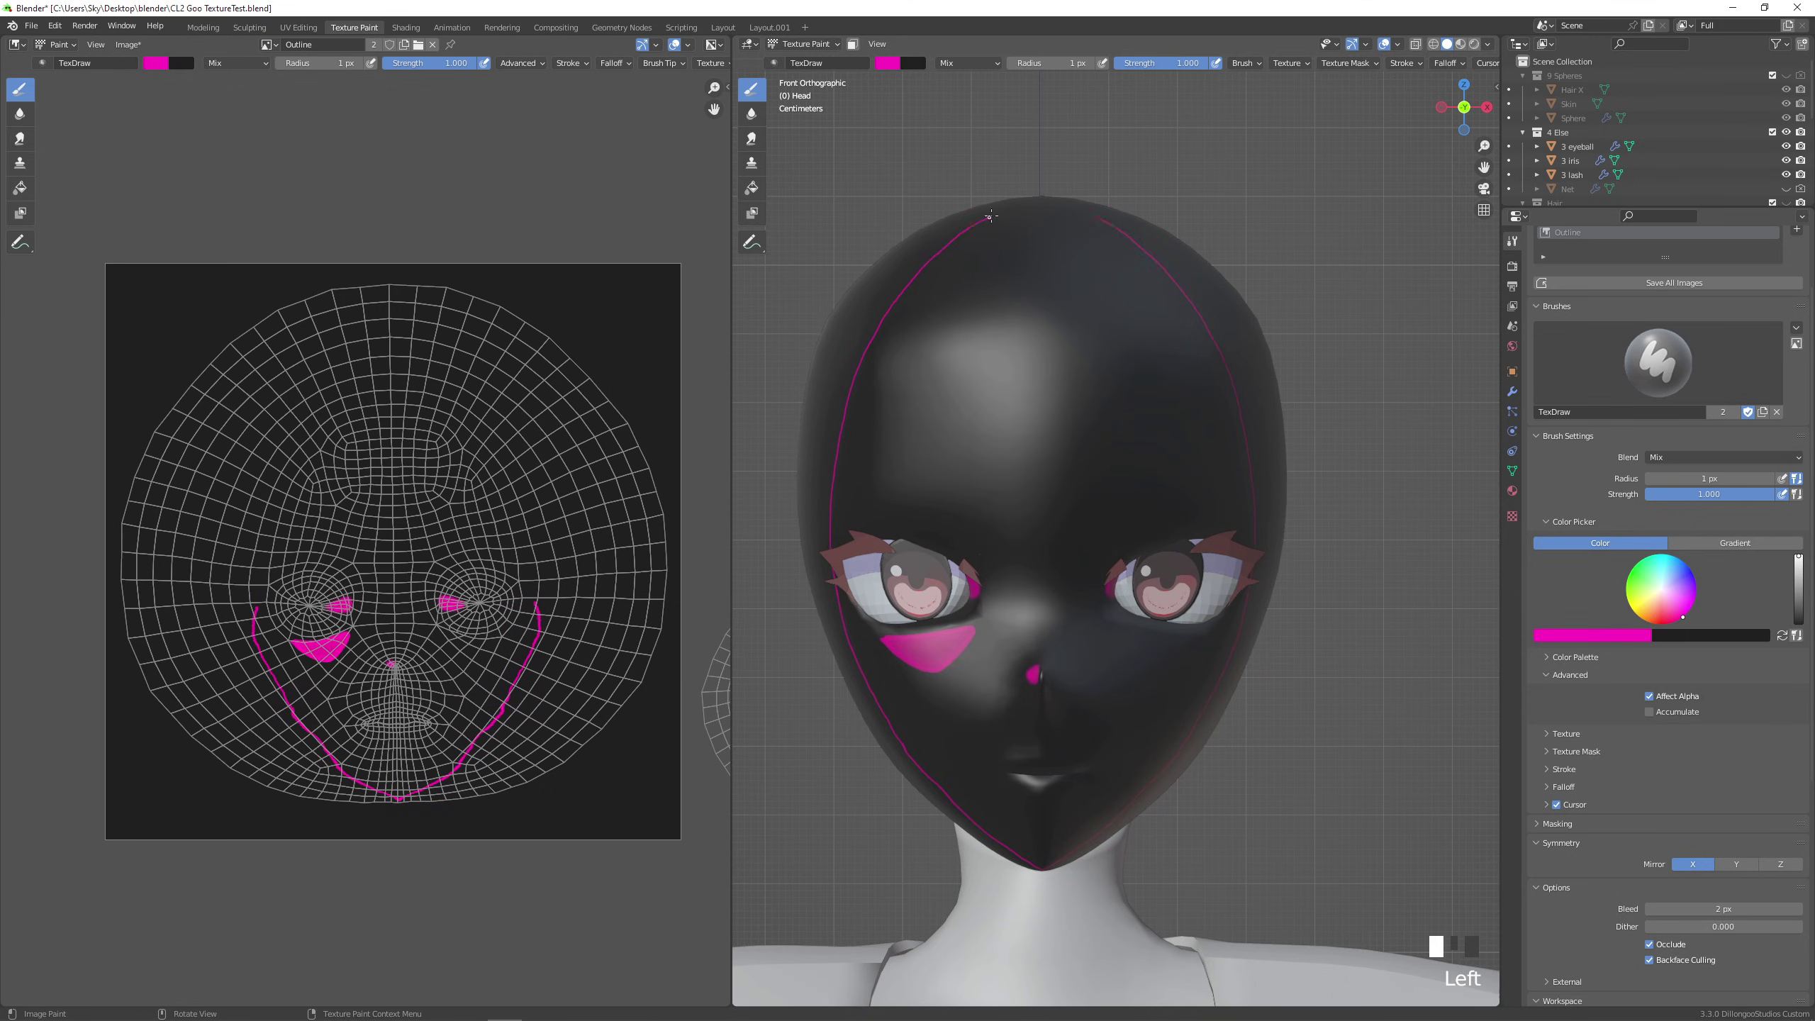
left_click_drag(994, 215, 1038, 201)
Draw a second mirrored contour line from the chin through the cheek and mid-eye to the crown.
left_click_drag(1042, 867, 993, 818)
left_click_drag(943, 711, 922, 616)
left_click_drag(907, 536, 905, 466)
left_click_drag(954, 340, 999, 259)
Draw the innermost contour lines from the chin past the mouth corner to the crown, and close the line gap below the character's left eye.
left_click_drag(1040, 868, 1025, 822)
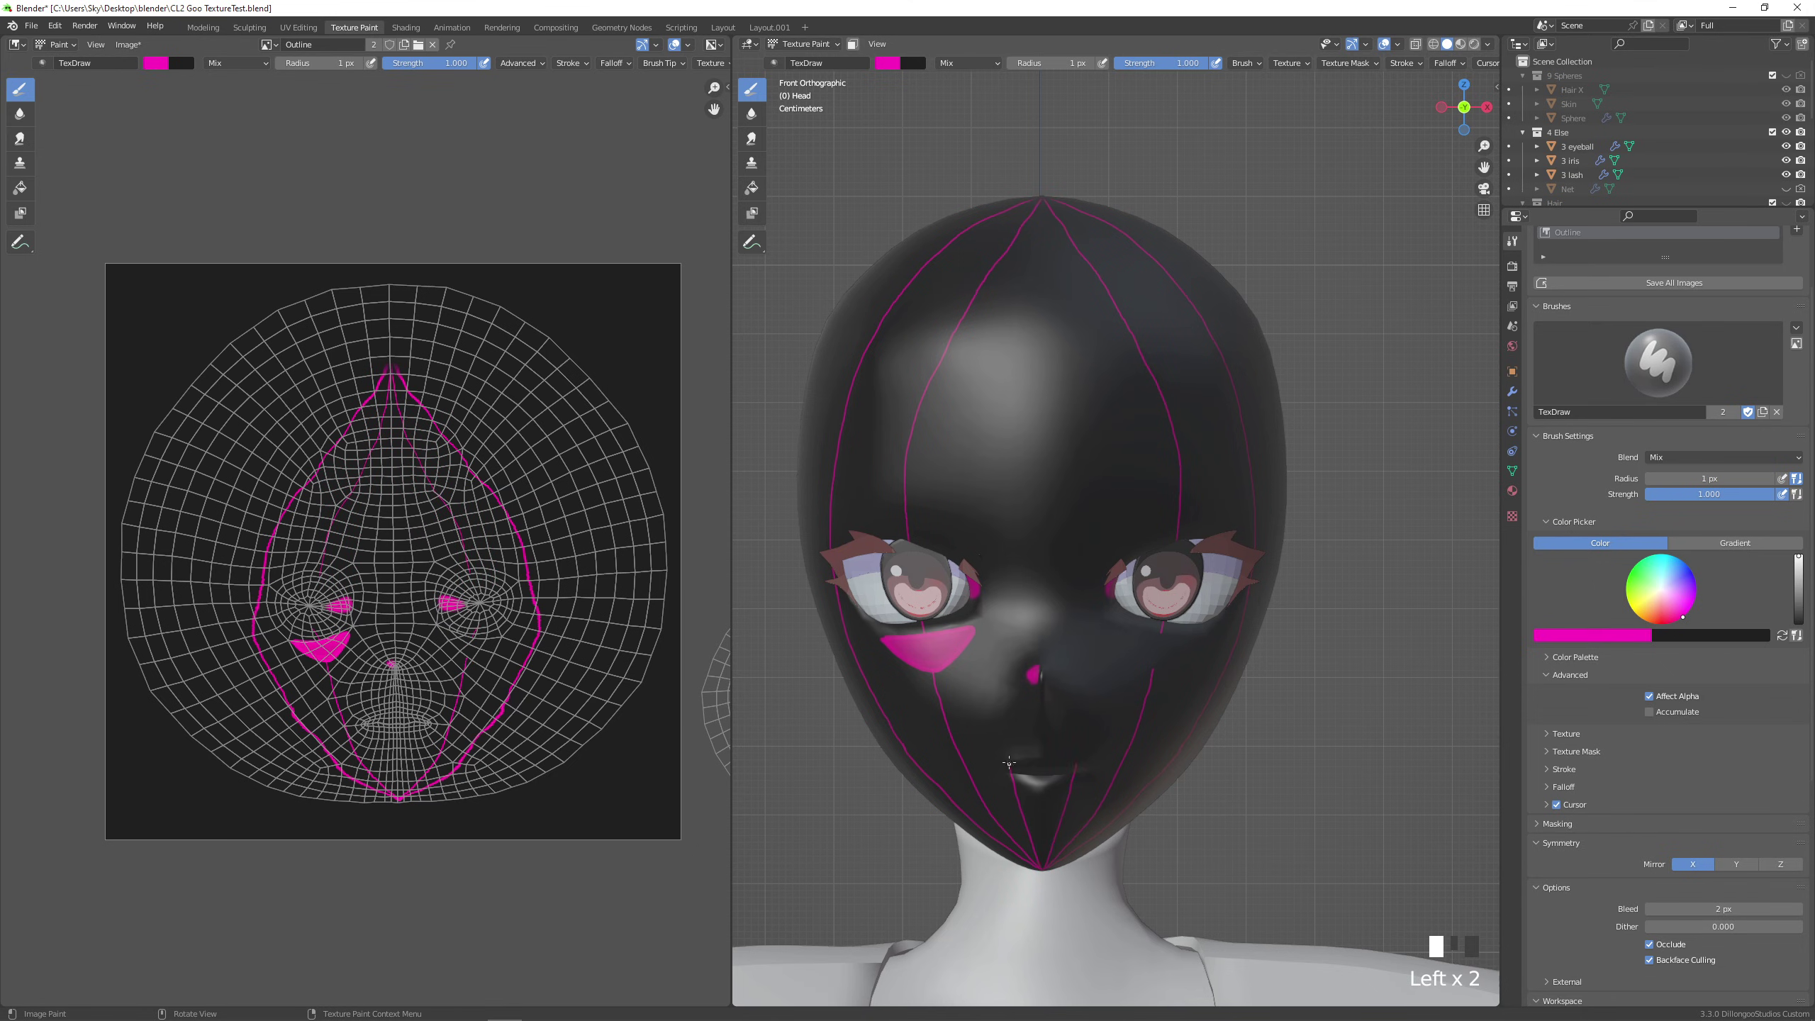
left_click_drag(1007, 762, 998, 714)
left_click(990, 614)
left_click_drag(996, 397, 1013, 292)
left_click_drag(1039, 201, 1094, 381)
left_click_drag(1154, 668, 1162, 634)
left_click(1154, 666)
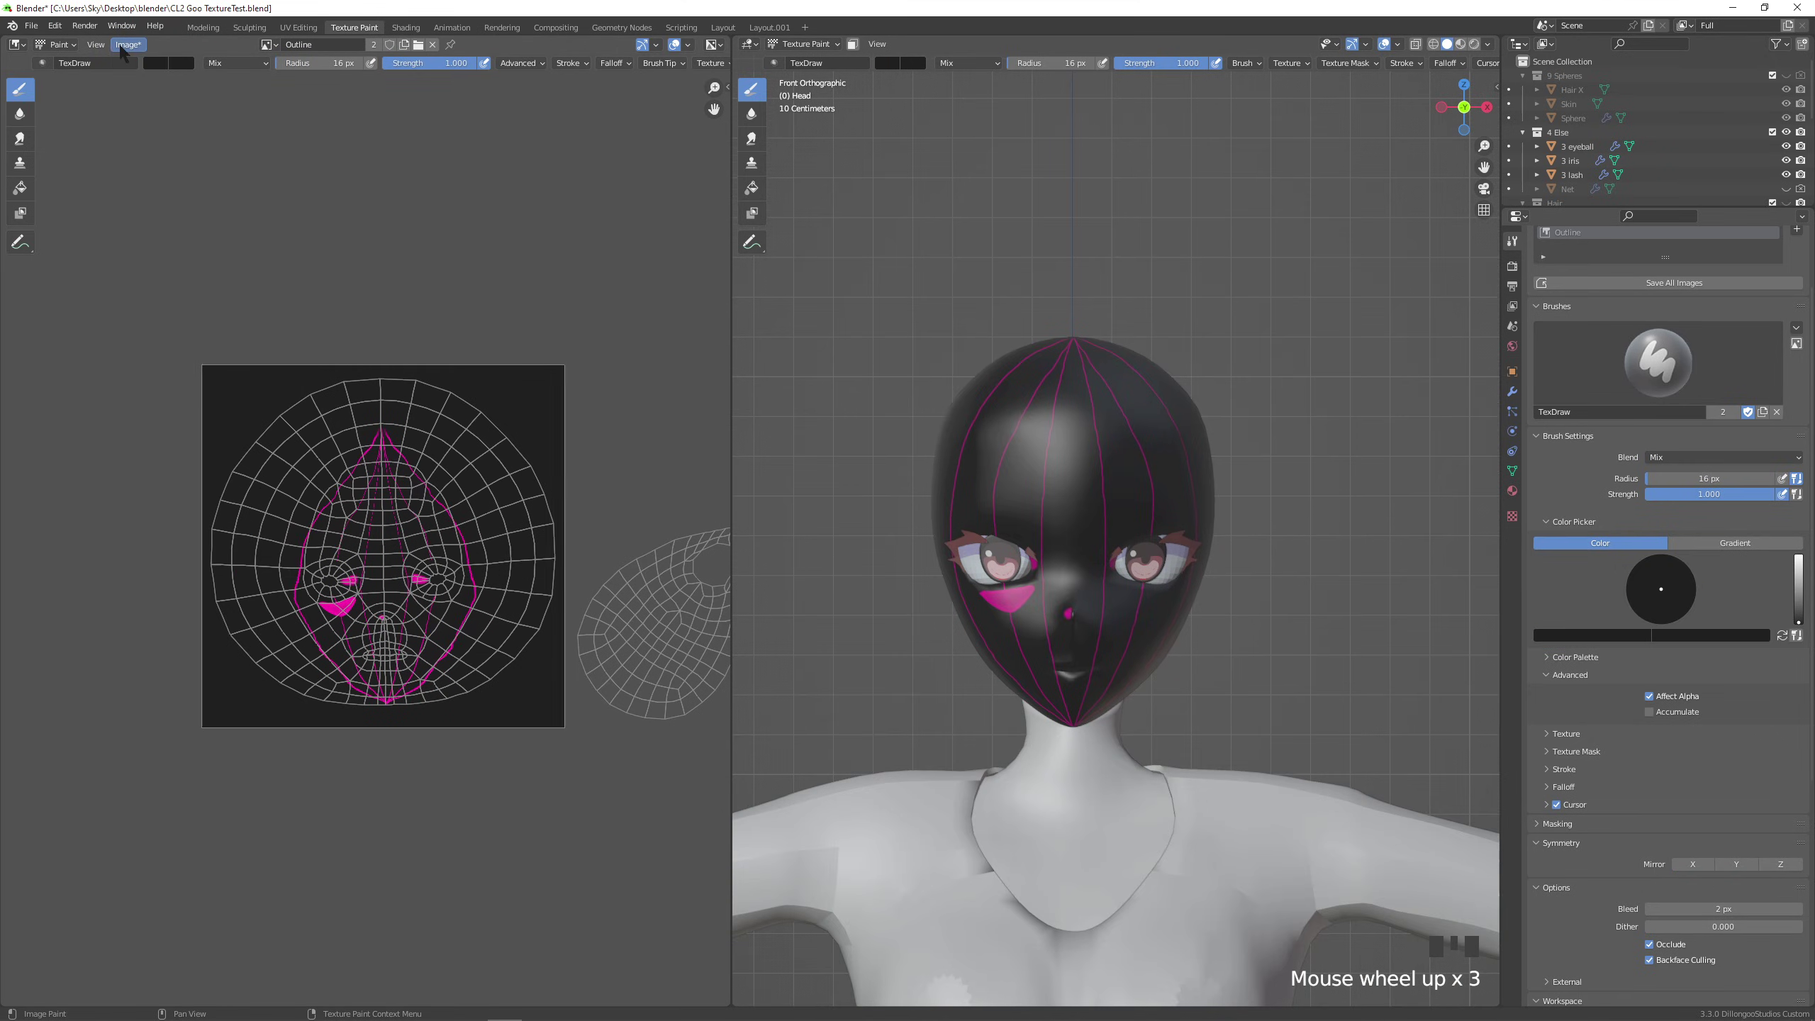
Save the painted image as Outline.png in the face shadow test folder.
left_click(128, 46)
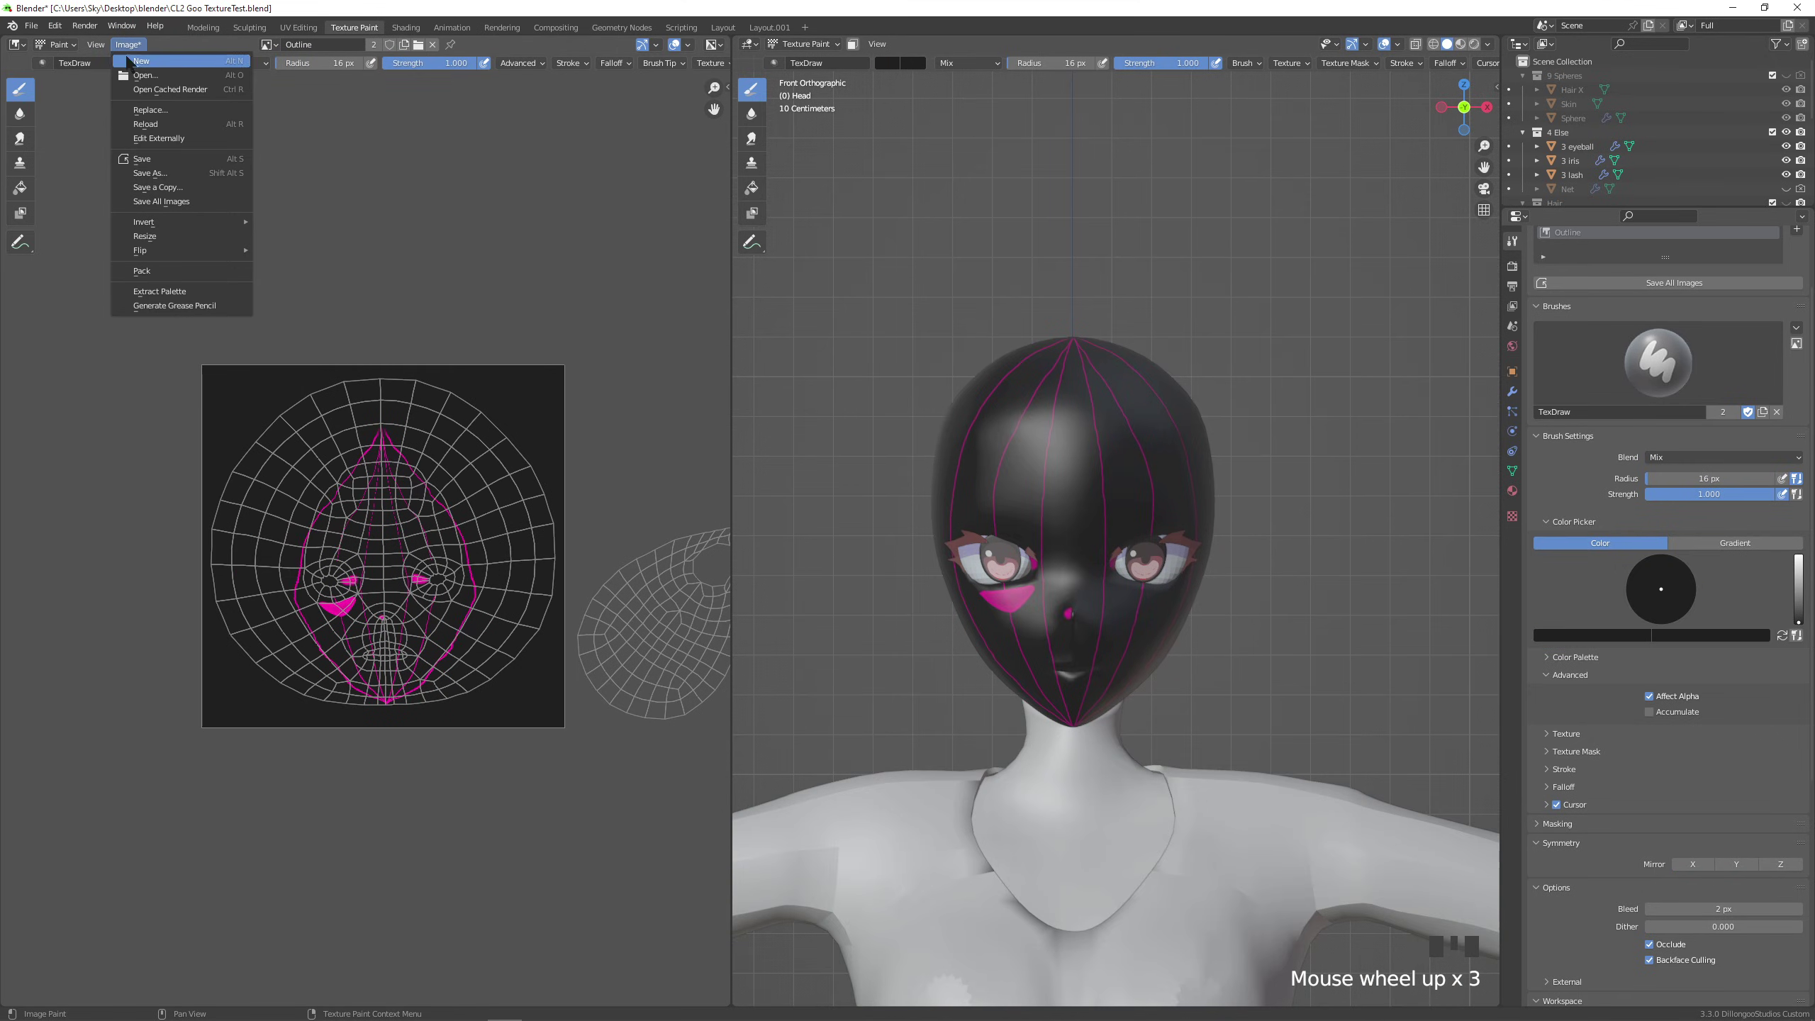
left_click(150, 172)
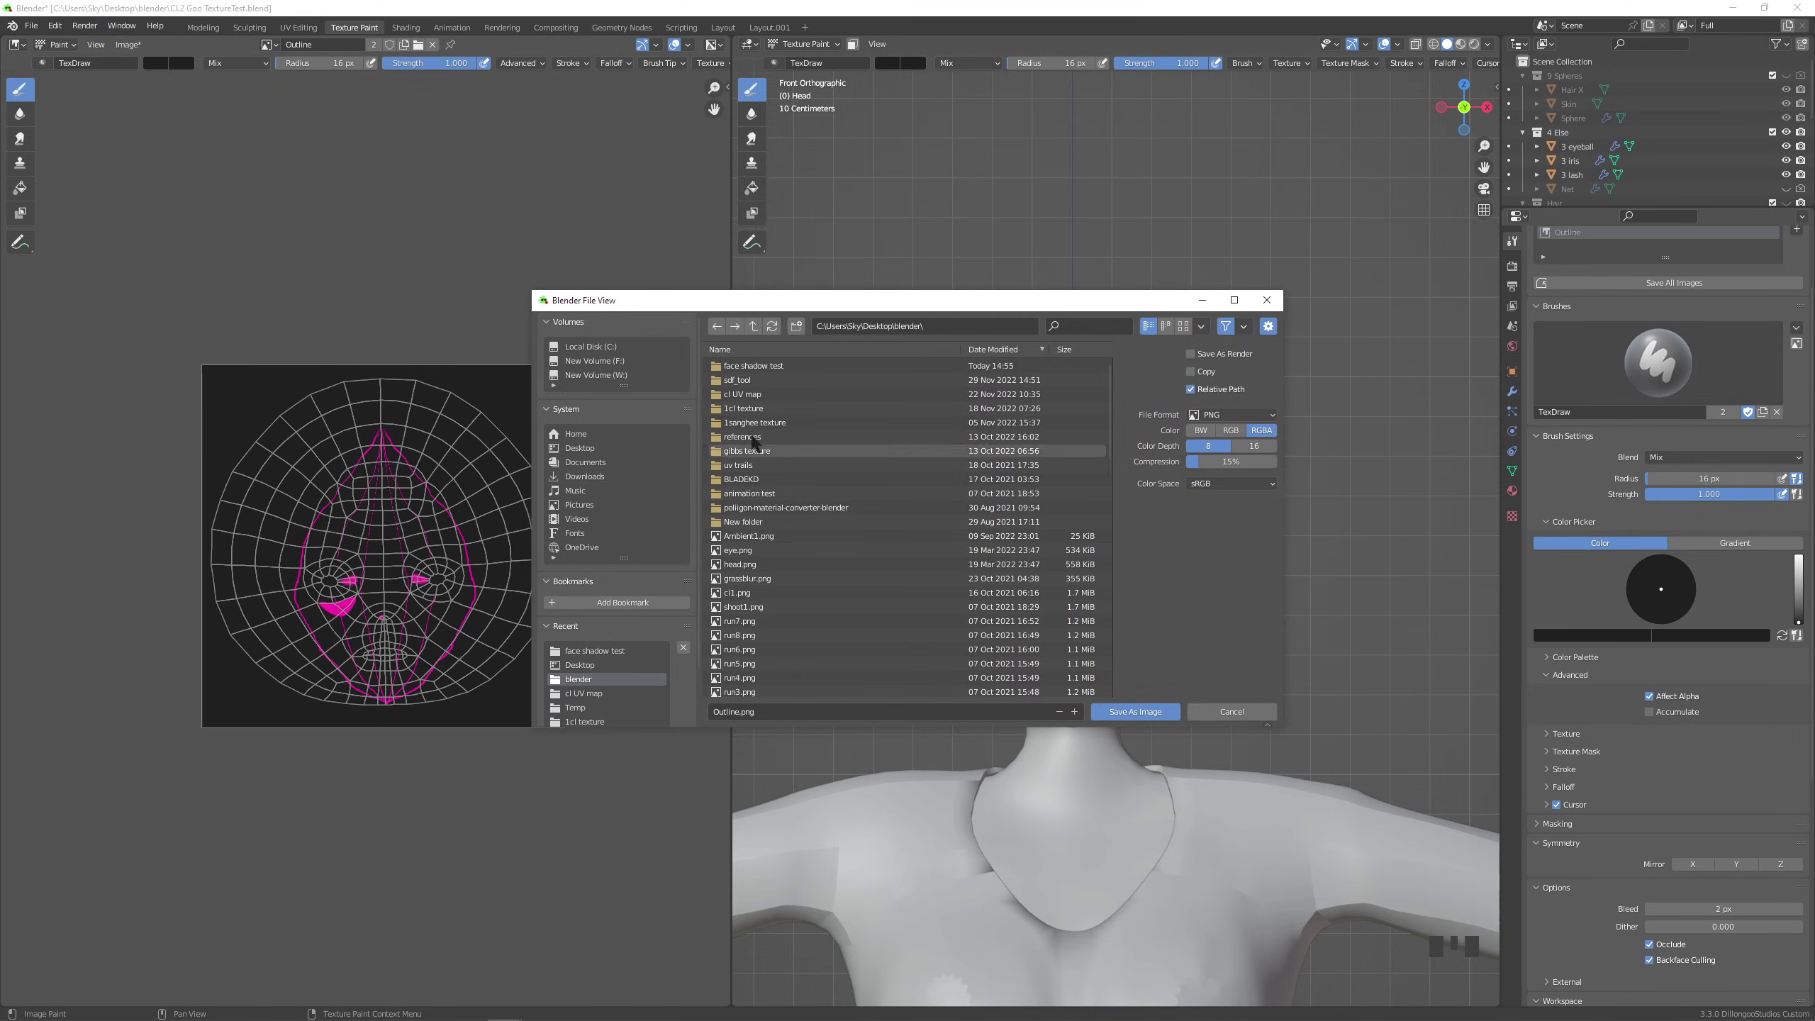
double_click(747, 366)
left_click(734, 710)
double_click(738, 711)
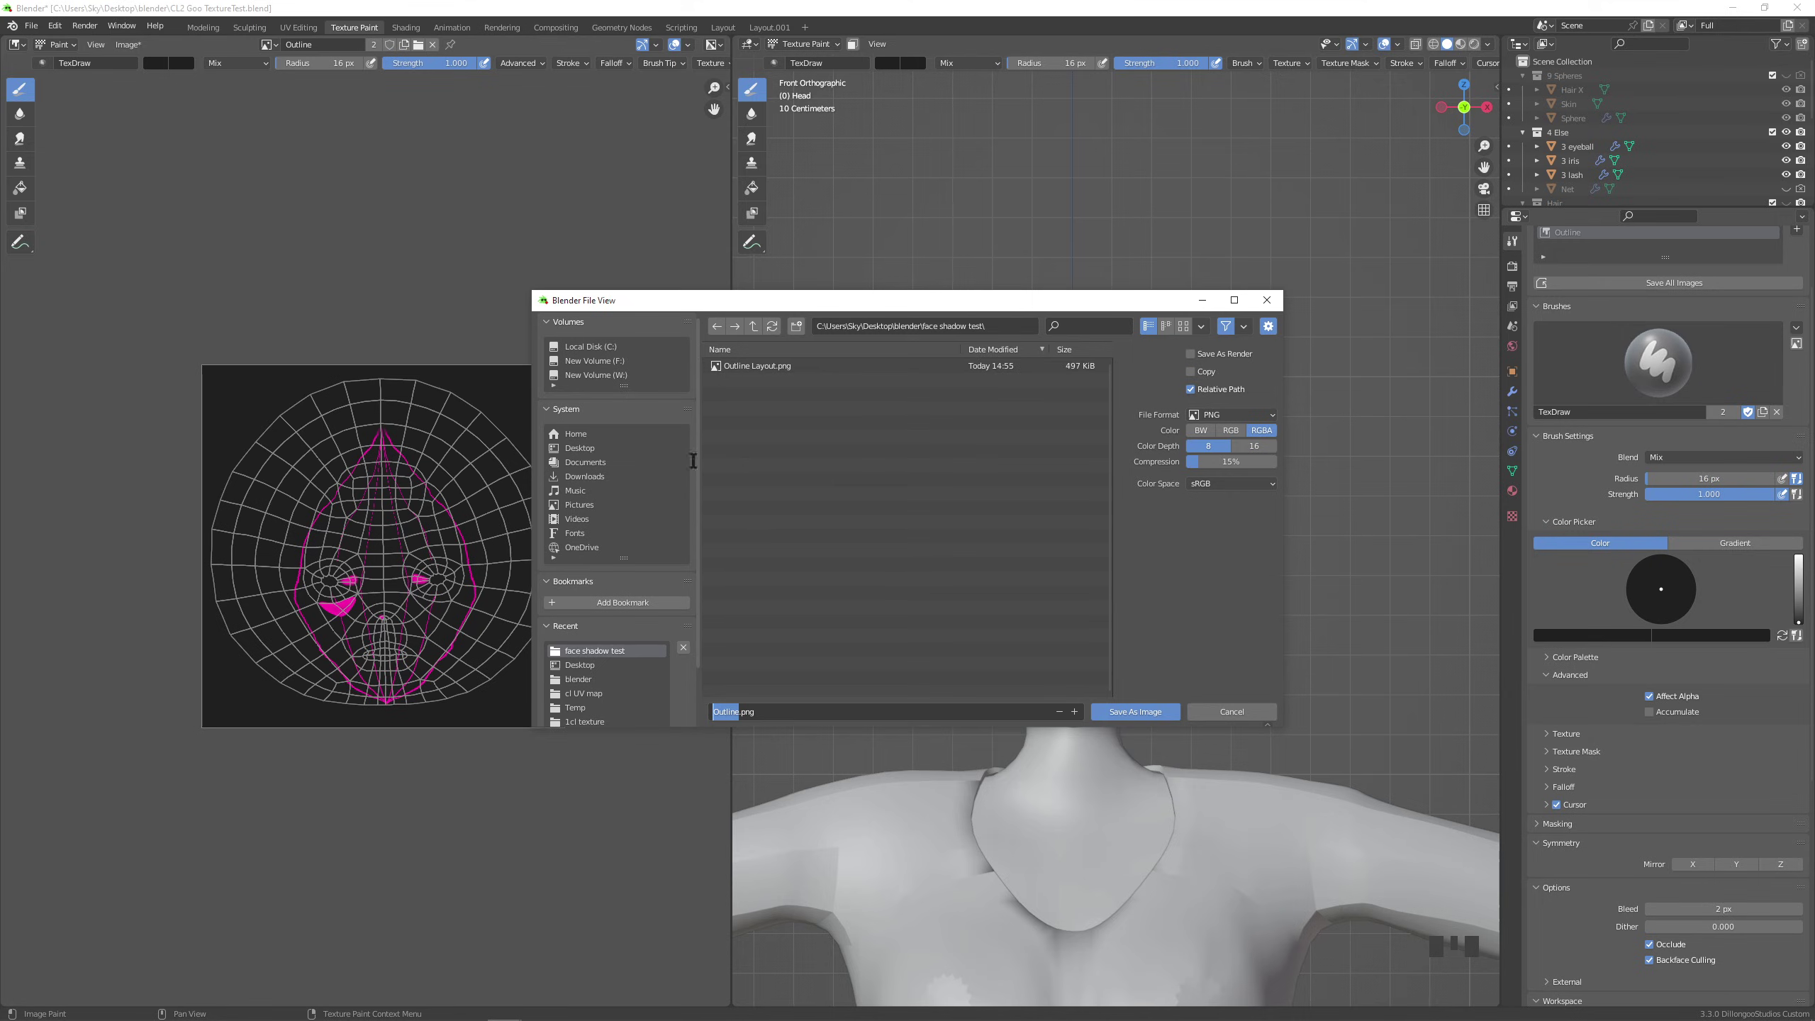
left_click(1136, 711)
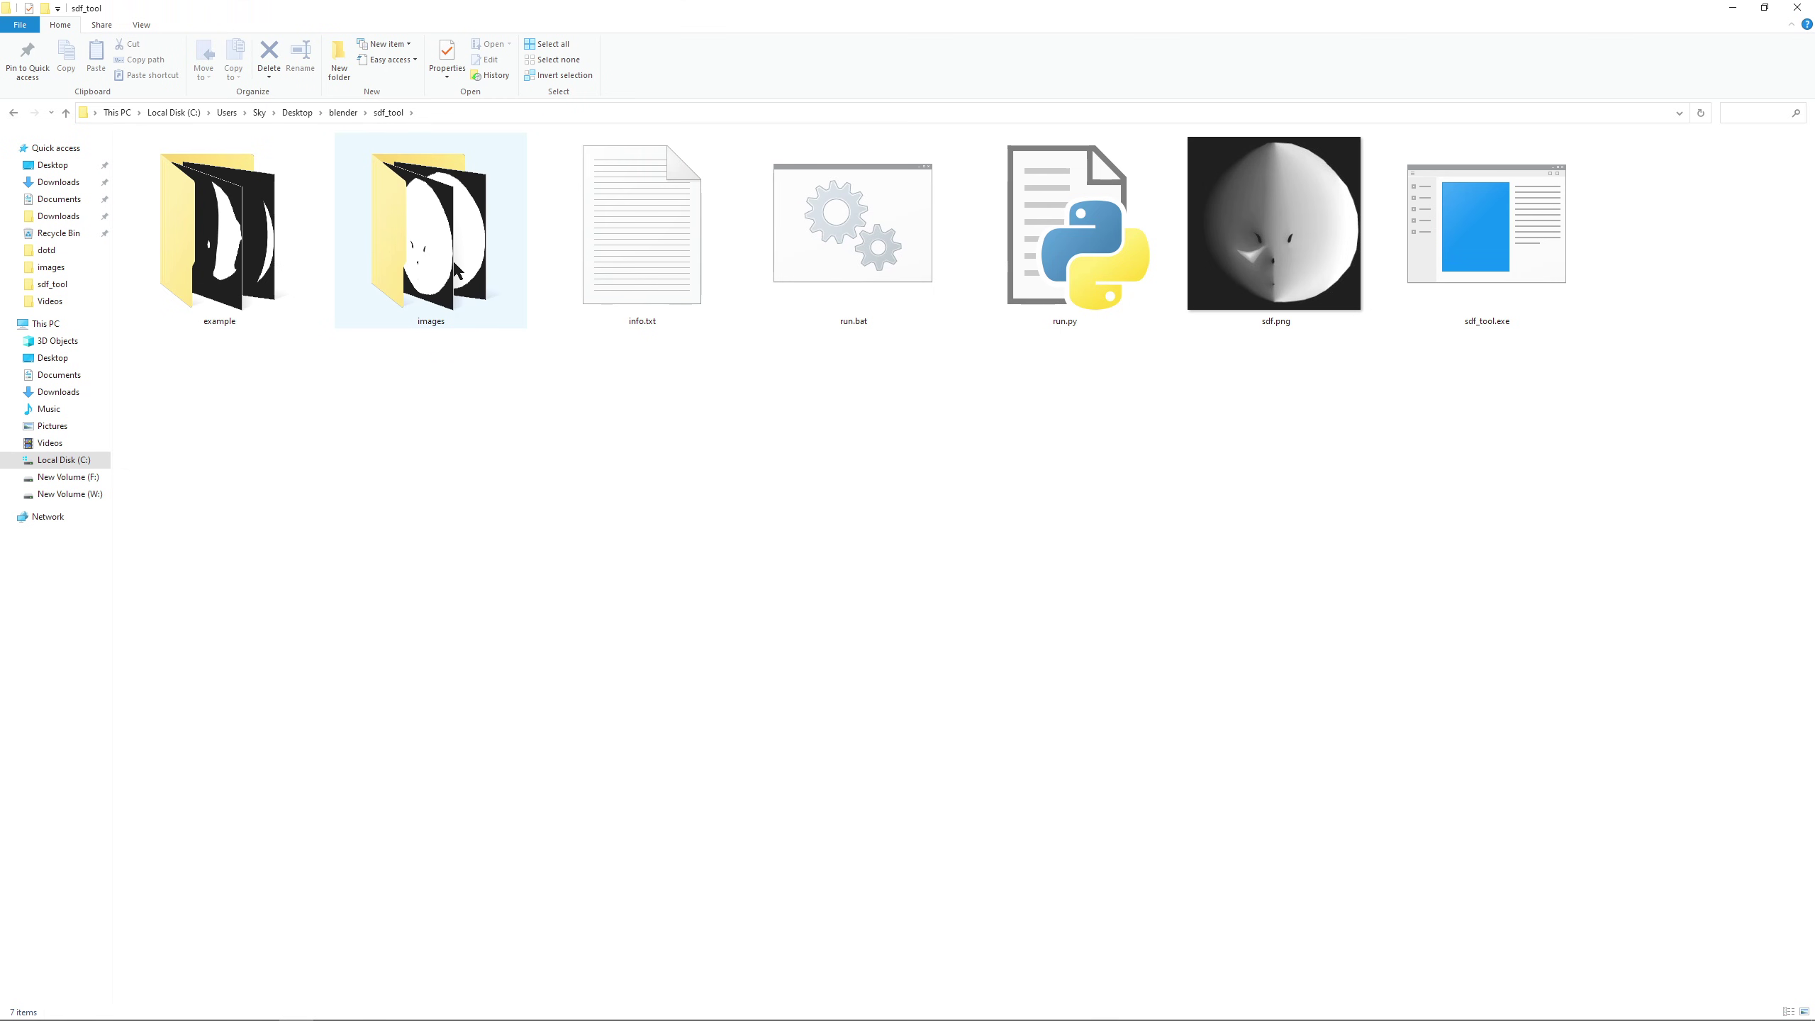
In File Explorer's sdf_tool folder, examine the example shadow images and the a.png to g.png sequence in the images folder.
double_click(279, 280)
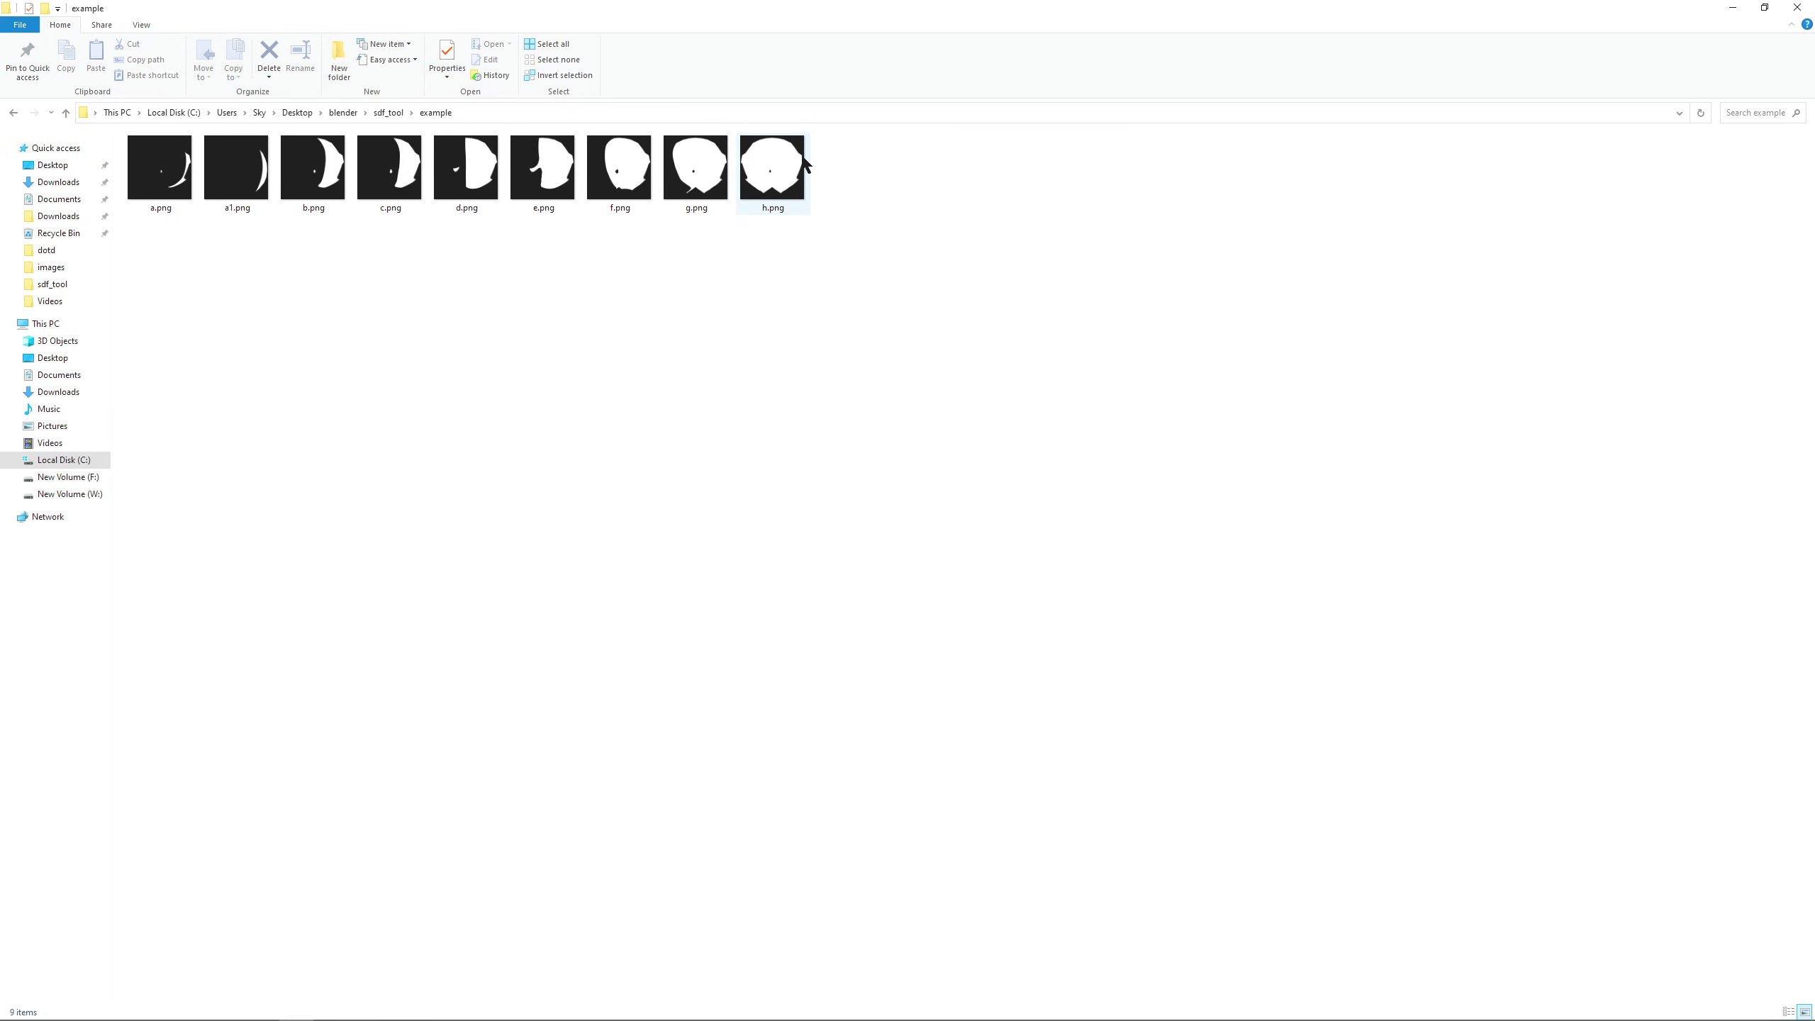
left_click(388, 112)
double_click(494, 221)
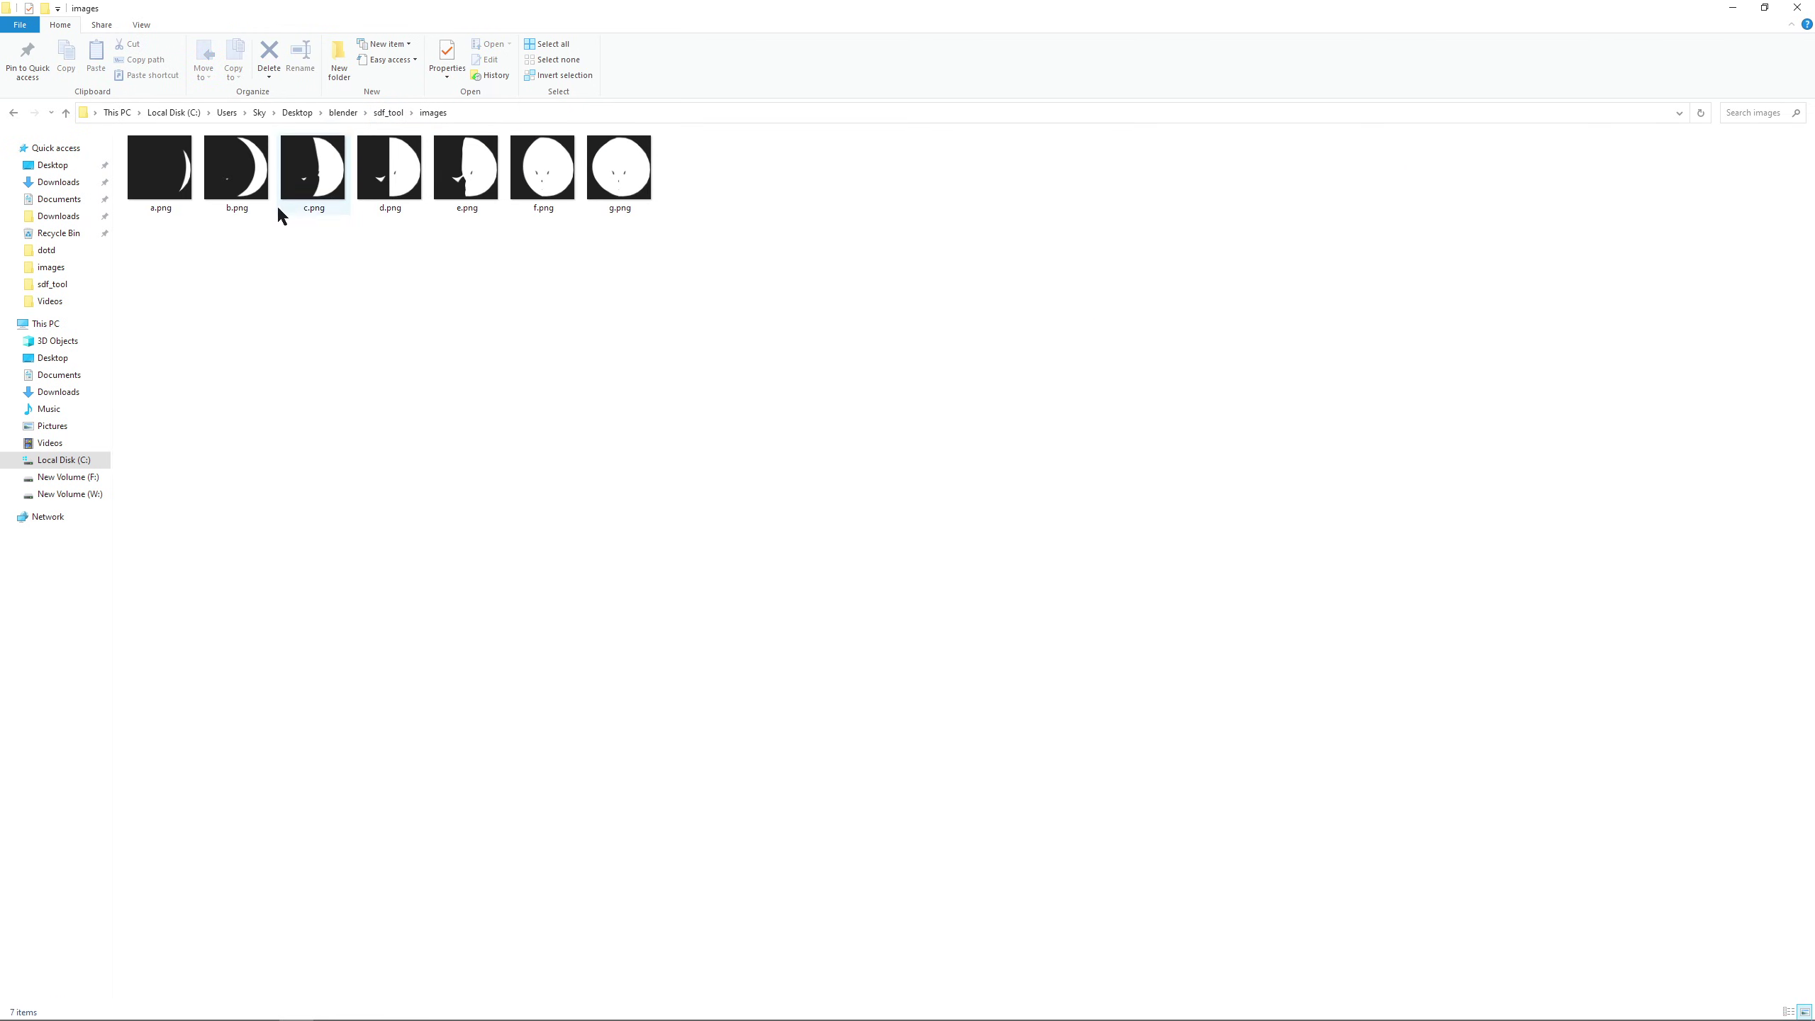
left_click(163, 187)
key("Right")
key("Right")
key("Right")
key("Right")
key("Right")
key("Right")
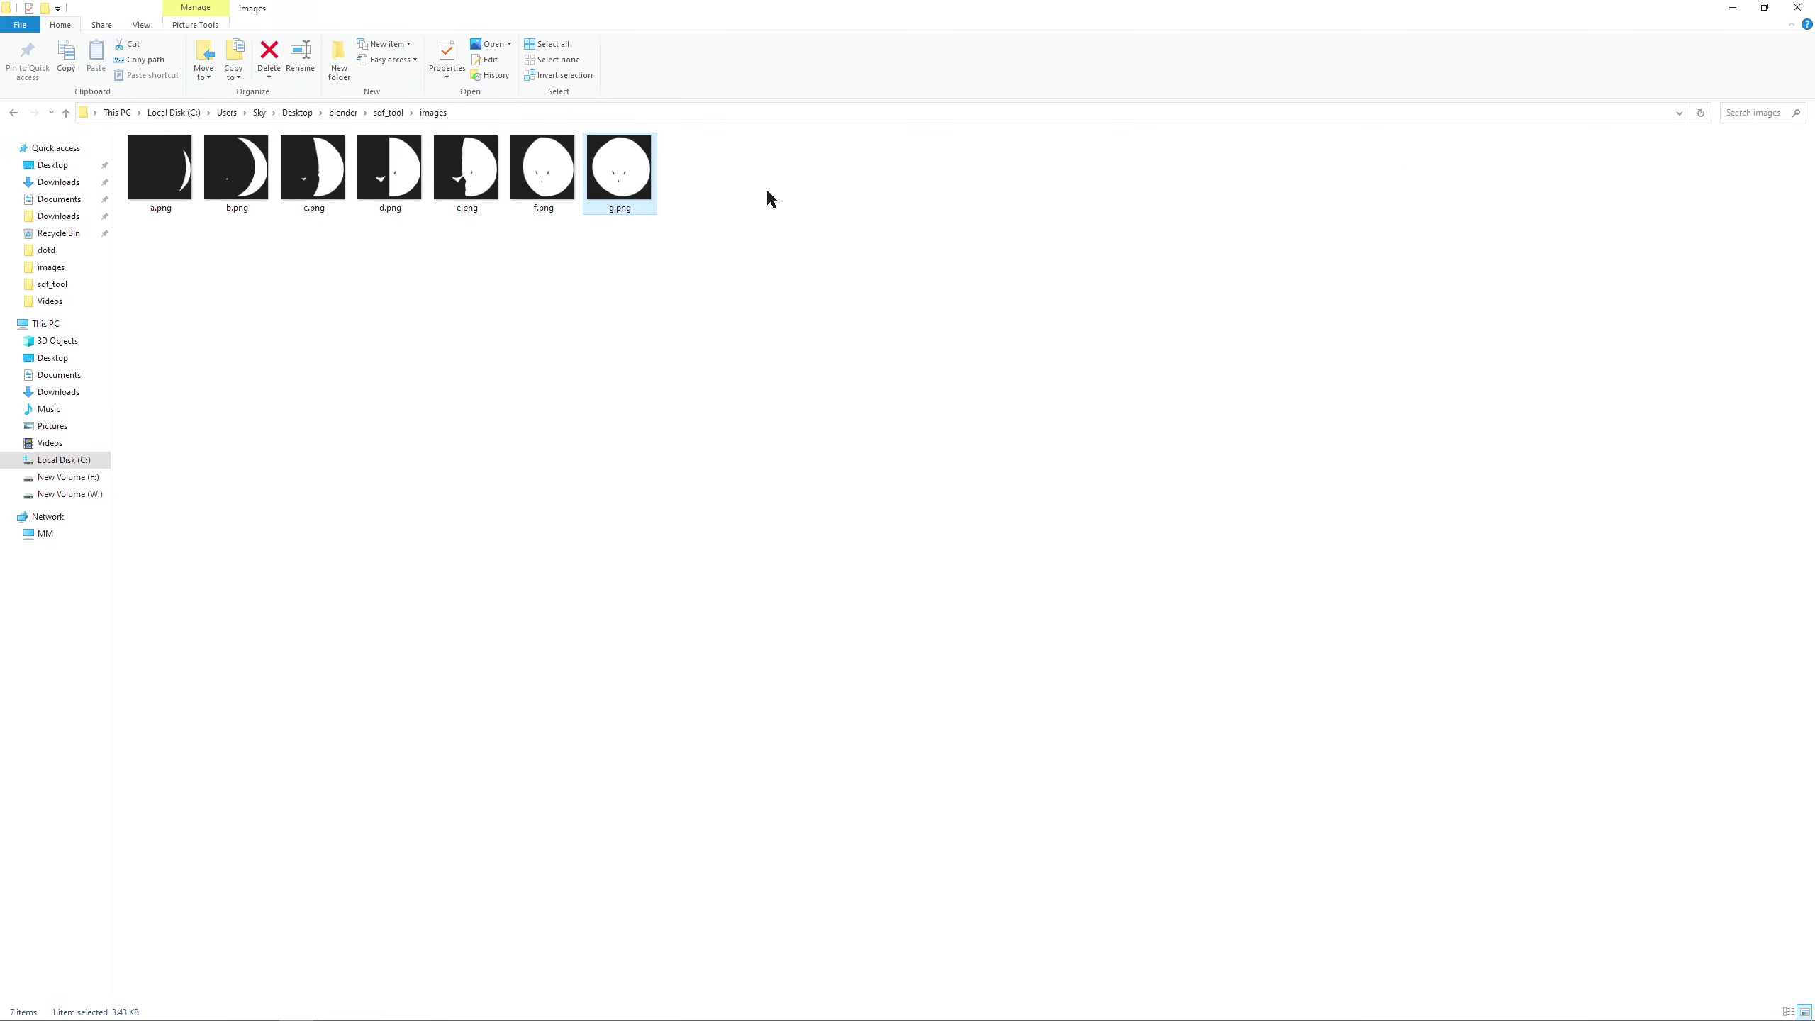
right_click(803, 259)
mouse_move(782, 270)
left_click(850, 273)
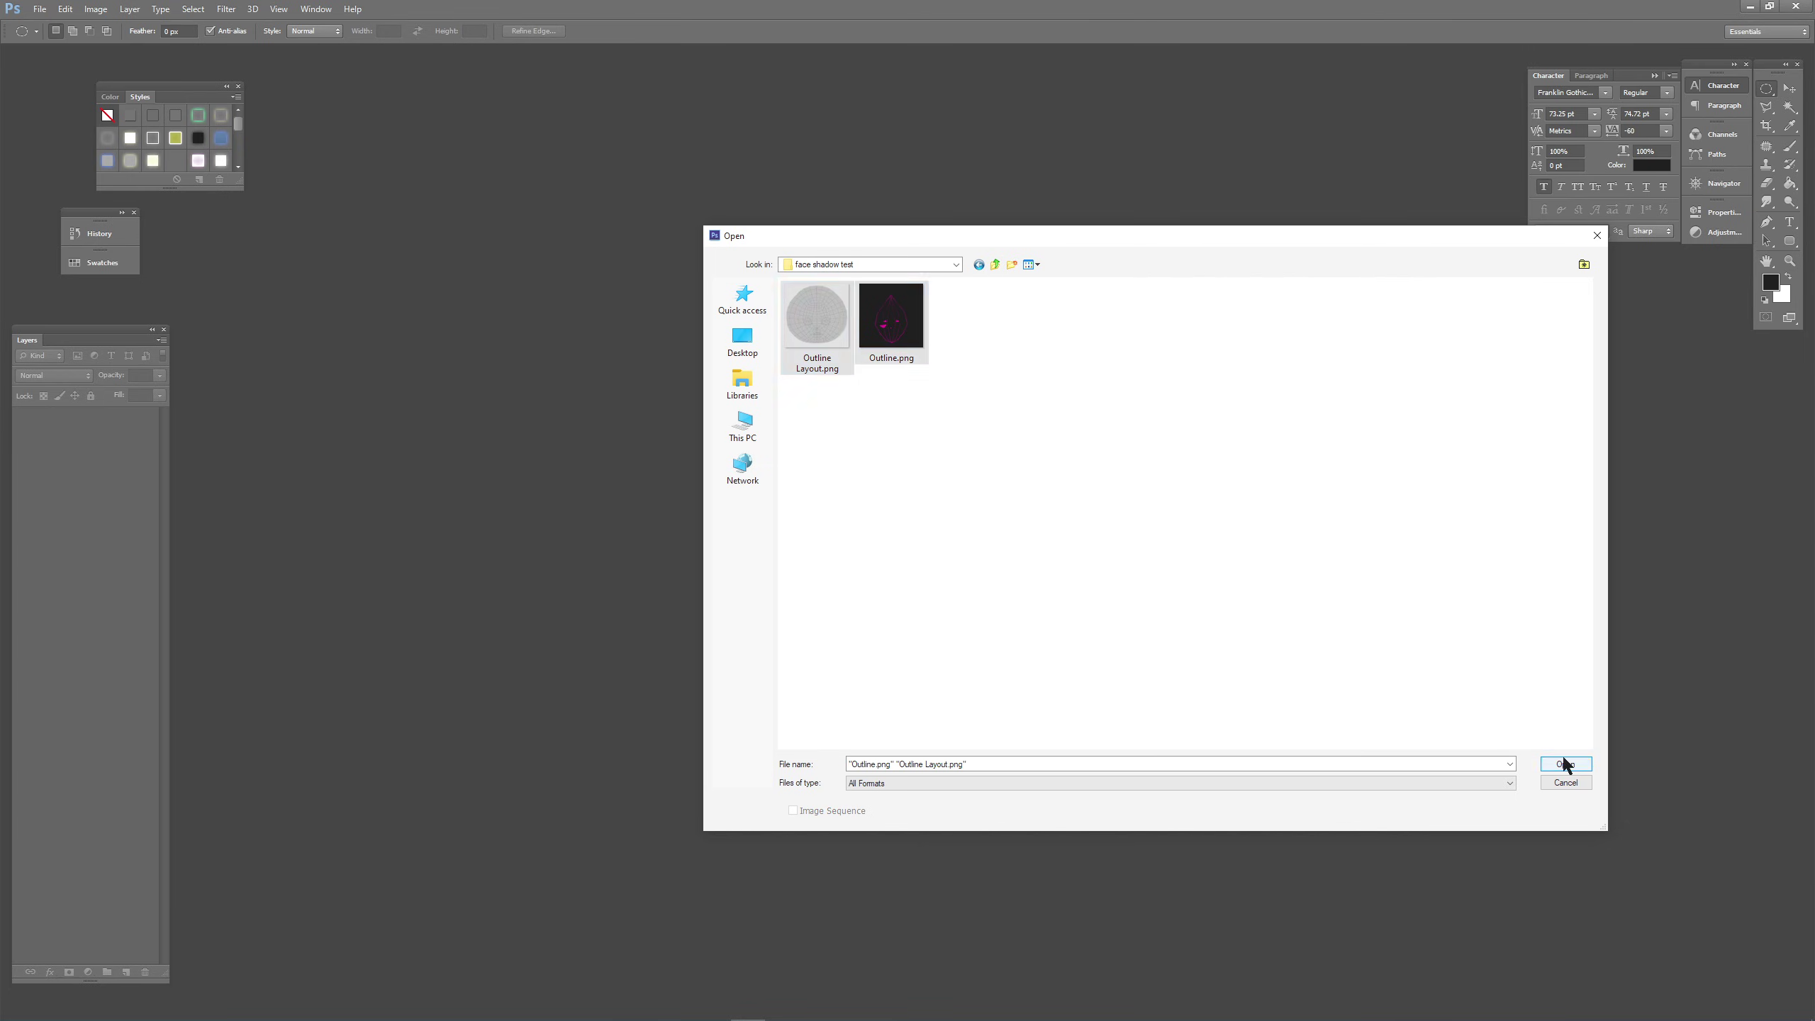
Open Outline.png and Outline Layout.png, and paste the painted outline as a layer into the Outline Layout.png document.
left_click(1560, 762)
key("ctrl+a")
key("ctrl+c")
key("ctrl+Tab")
key("ctrl+v")
left_click_drag(87, 431, 161, 472)
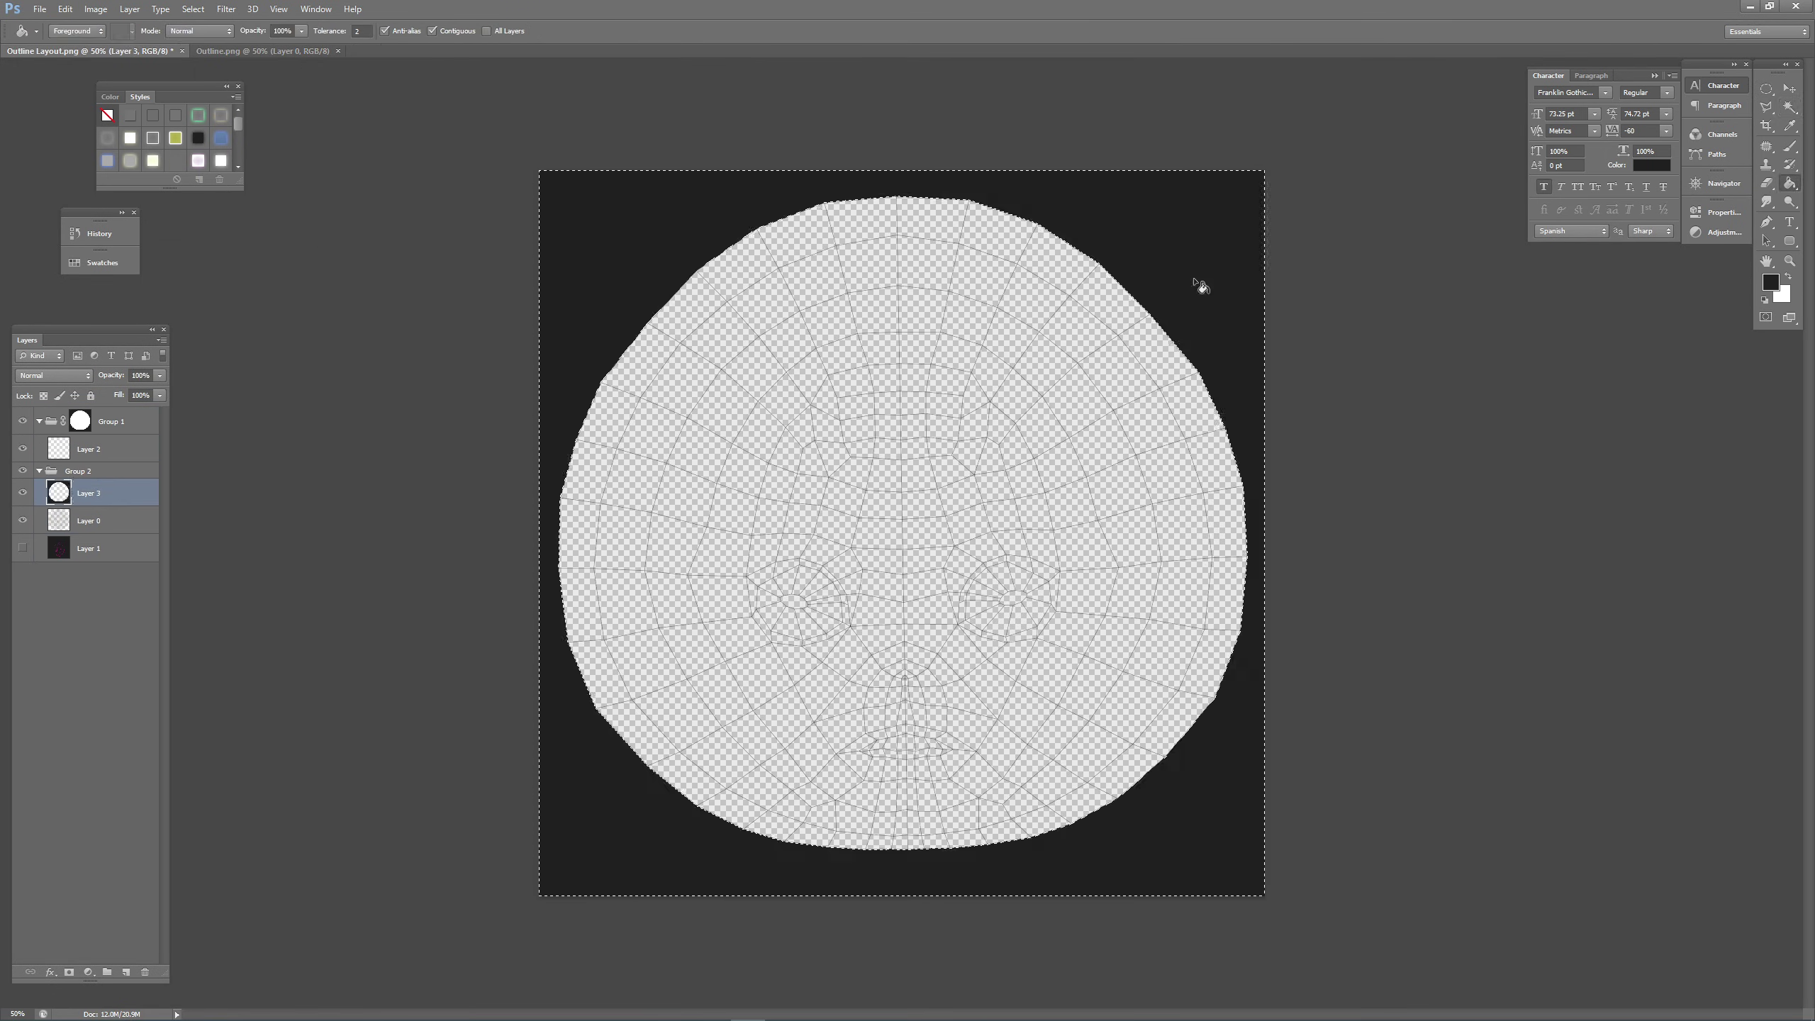
Show the painted outline on Layer 1 and lower its opacity so it can serve as a guide.
left_click(22, 547)
left_click(107, 547)
left_click(161, 375)
mouse_move(161, 391)
left_mouse_down()
mouse_move(107, 392)
mouse_move(140, 391)
left_mouse_up()
On Layer 2, lasso the area outside the face's left outer contour from chin to crown, fill it black, and deselect.
left_click(89, 448)
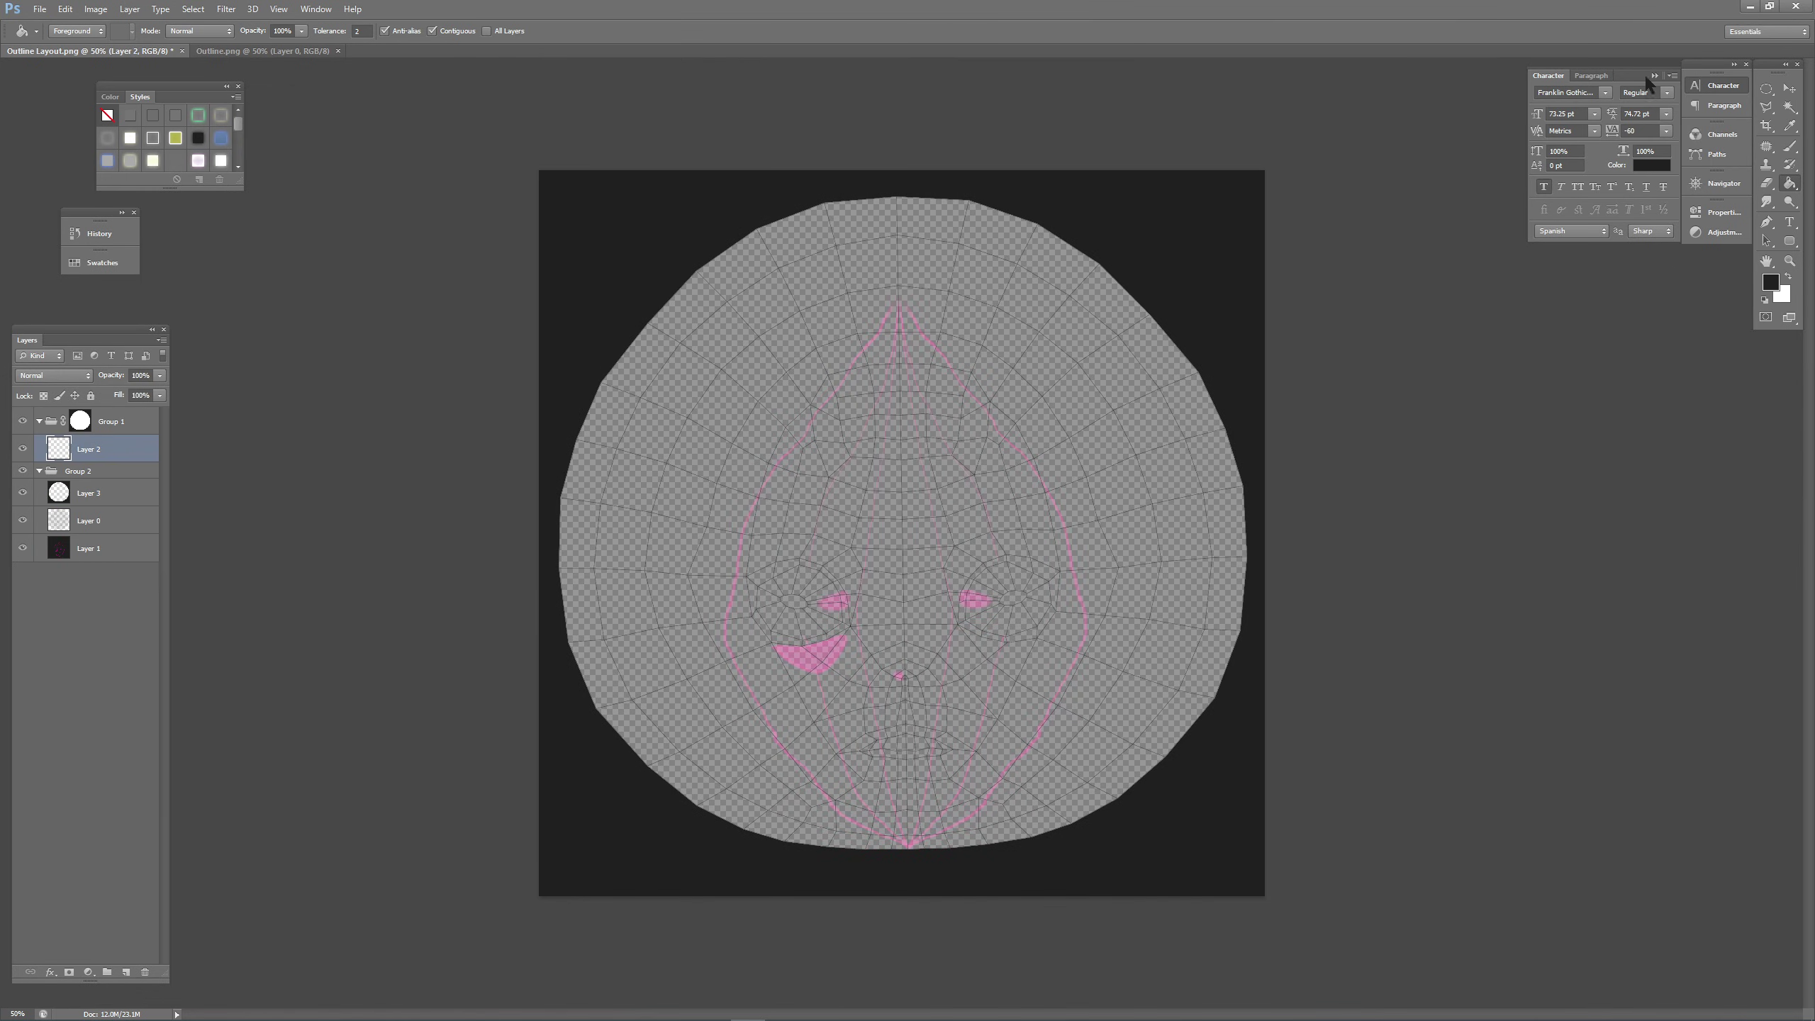
left_click(1766, 106)
left_click(1750, 121)
left_click(909, 848)
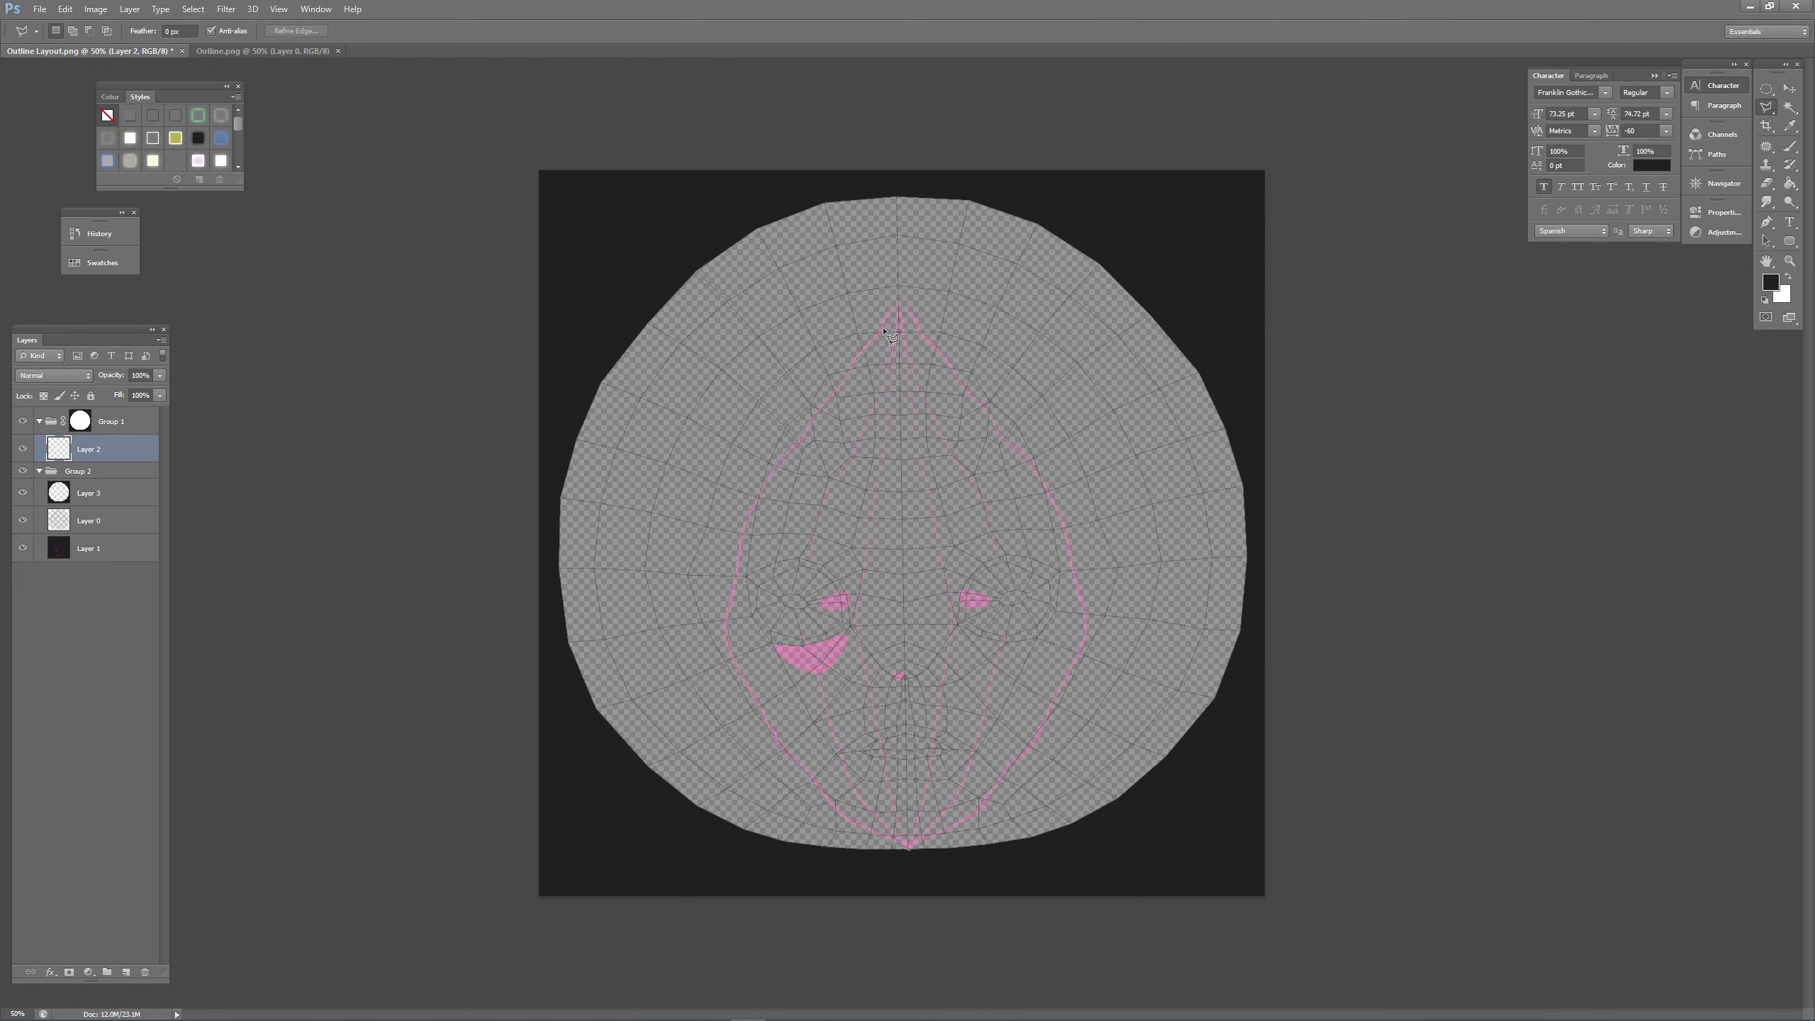
left_click(897, 180)
left_click(453, 275)
left_click(422, 753)
left_click(524, 866)
left_click(818, 886)
left_click(906, 851)
key("g")
left_click(664, 629)
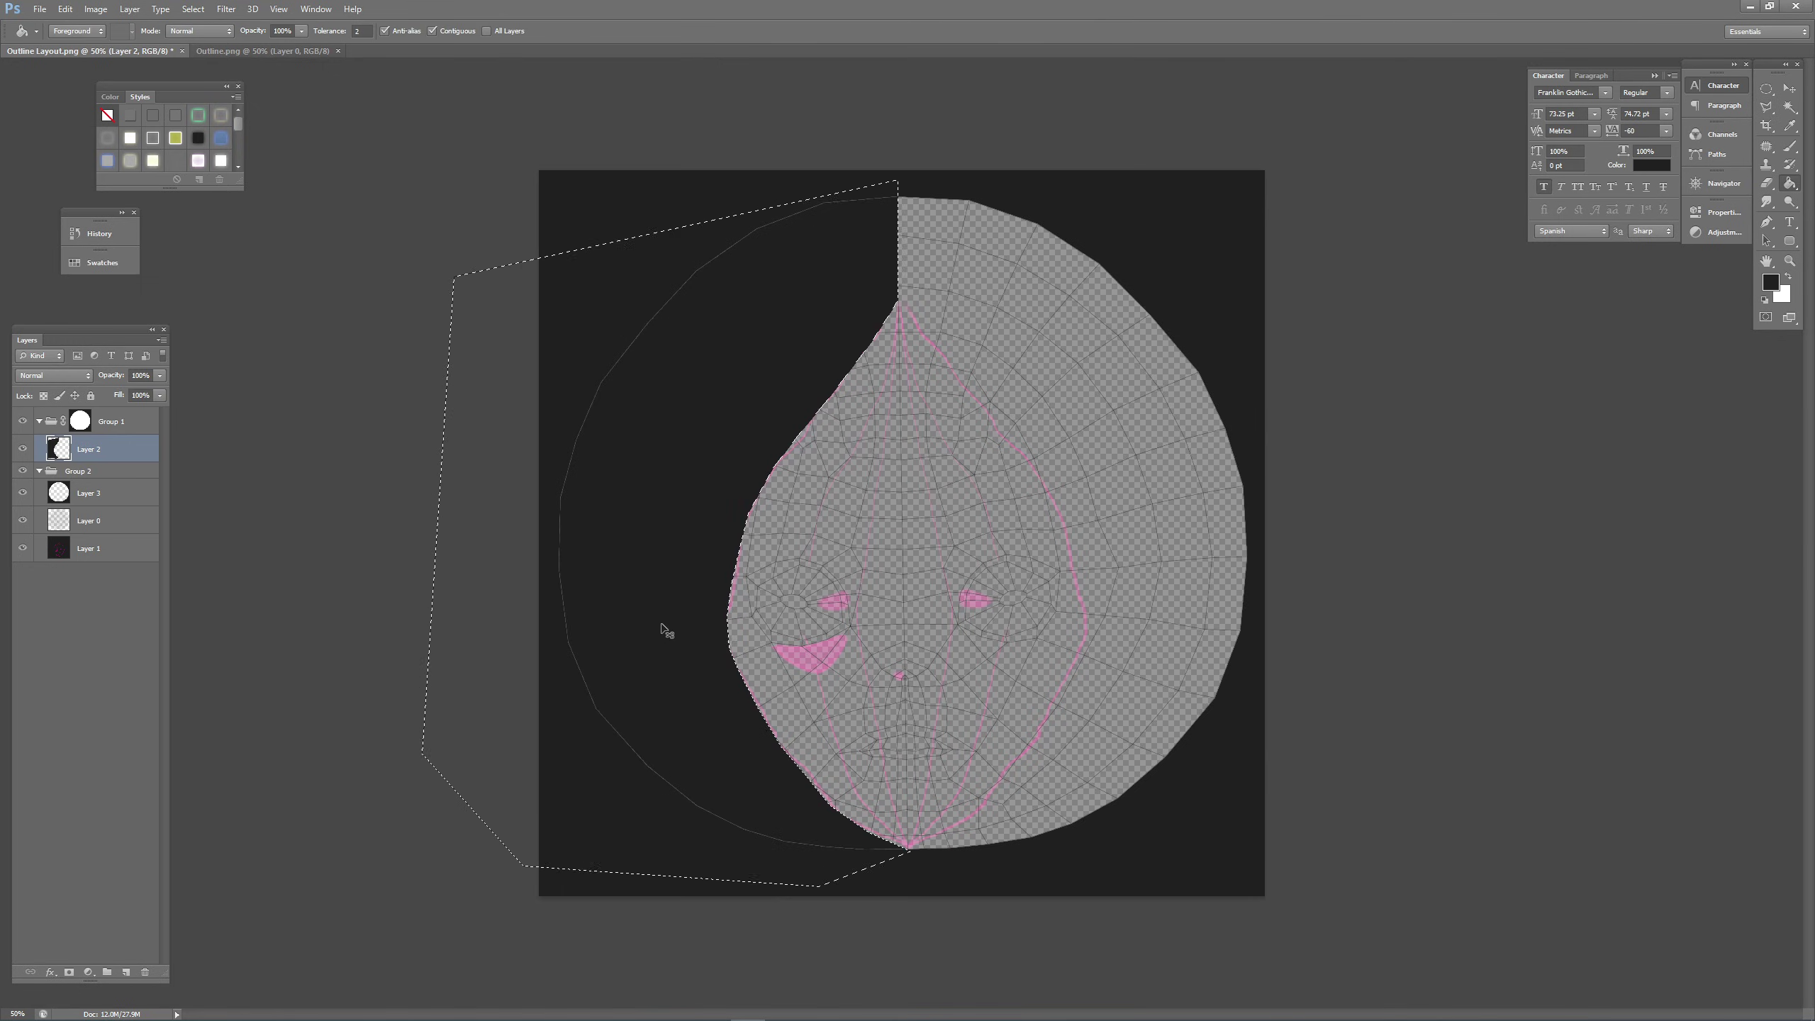
key("ctrl+d")
Delete the layer mask from Group 1.
key("b")
left_click(80, 422)
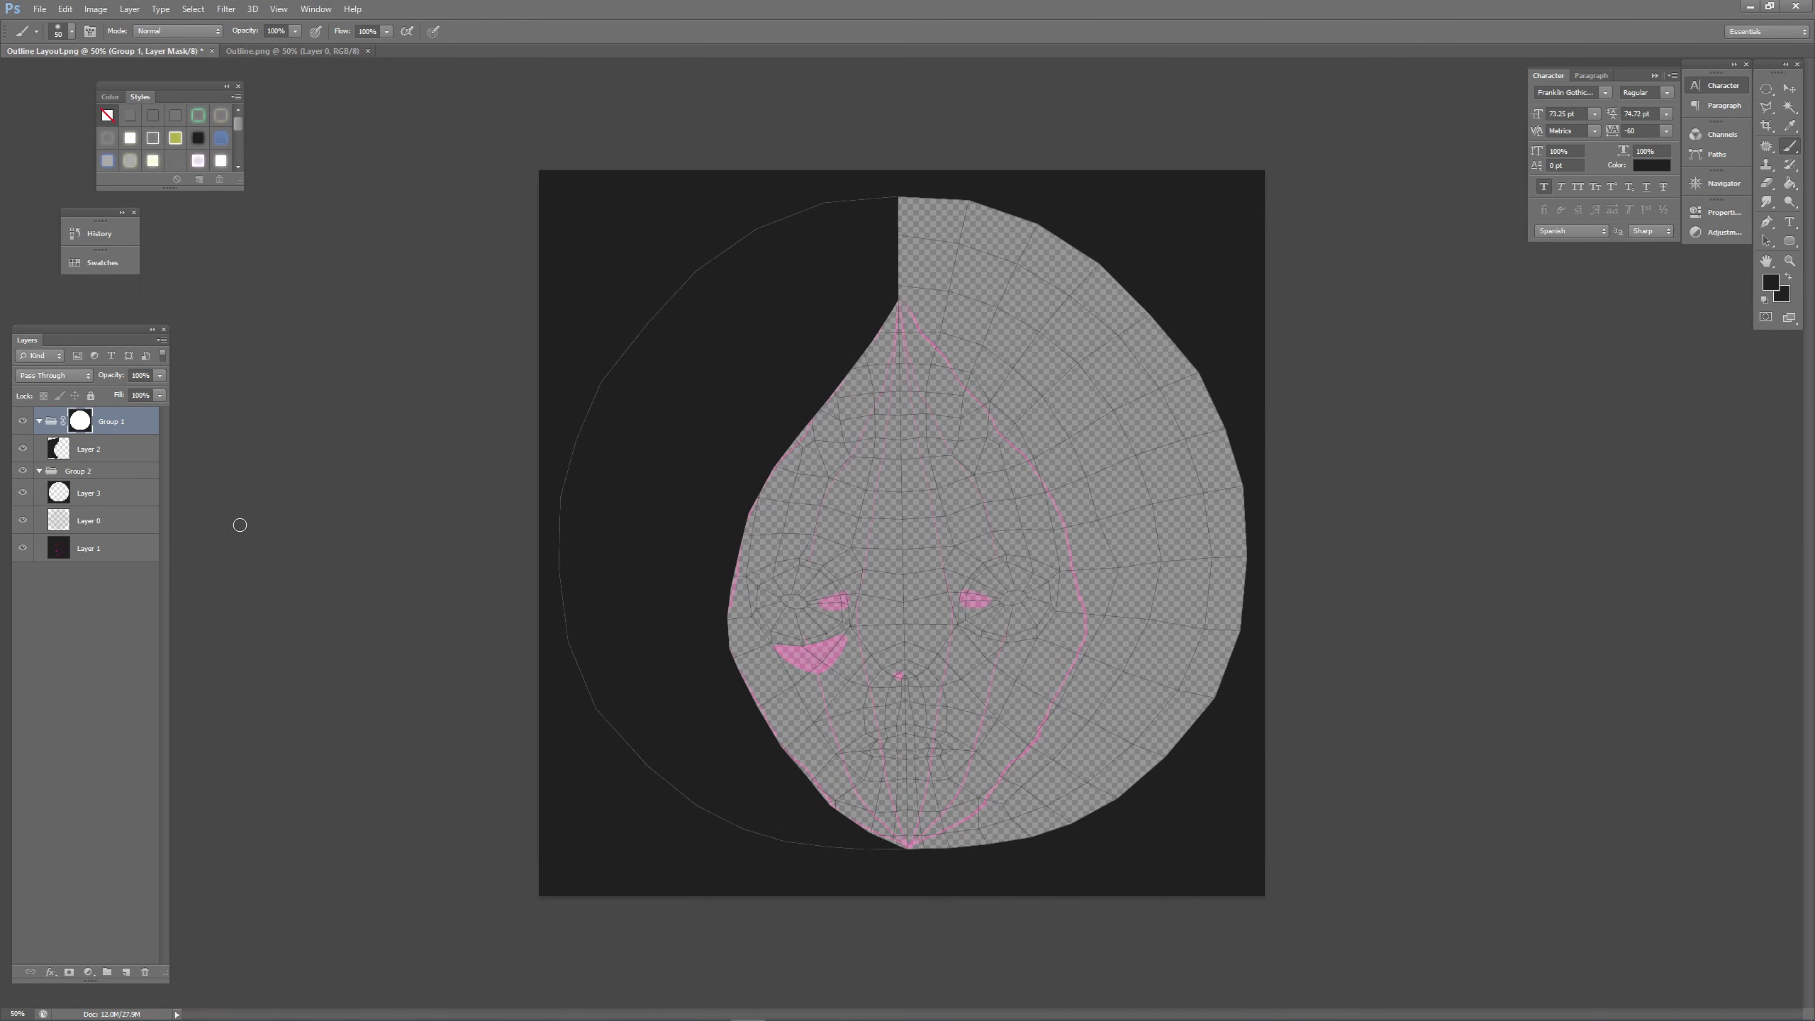
right_click(76, 423)
key("Delete")
key("ctrl+z")
right_click(79, 420)
left_click(134, 450)
Set Layer 3's opacity to 100%.
left_click(107, 481)
left_click(160, 375)
left_click_drag(146, 391, 161, 391)
left_click(158, 378)
mouse_move(722, 1018)
left_click(296, 1010)
left_click(1796, 7)
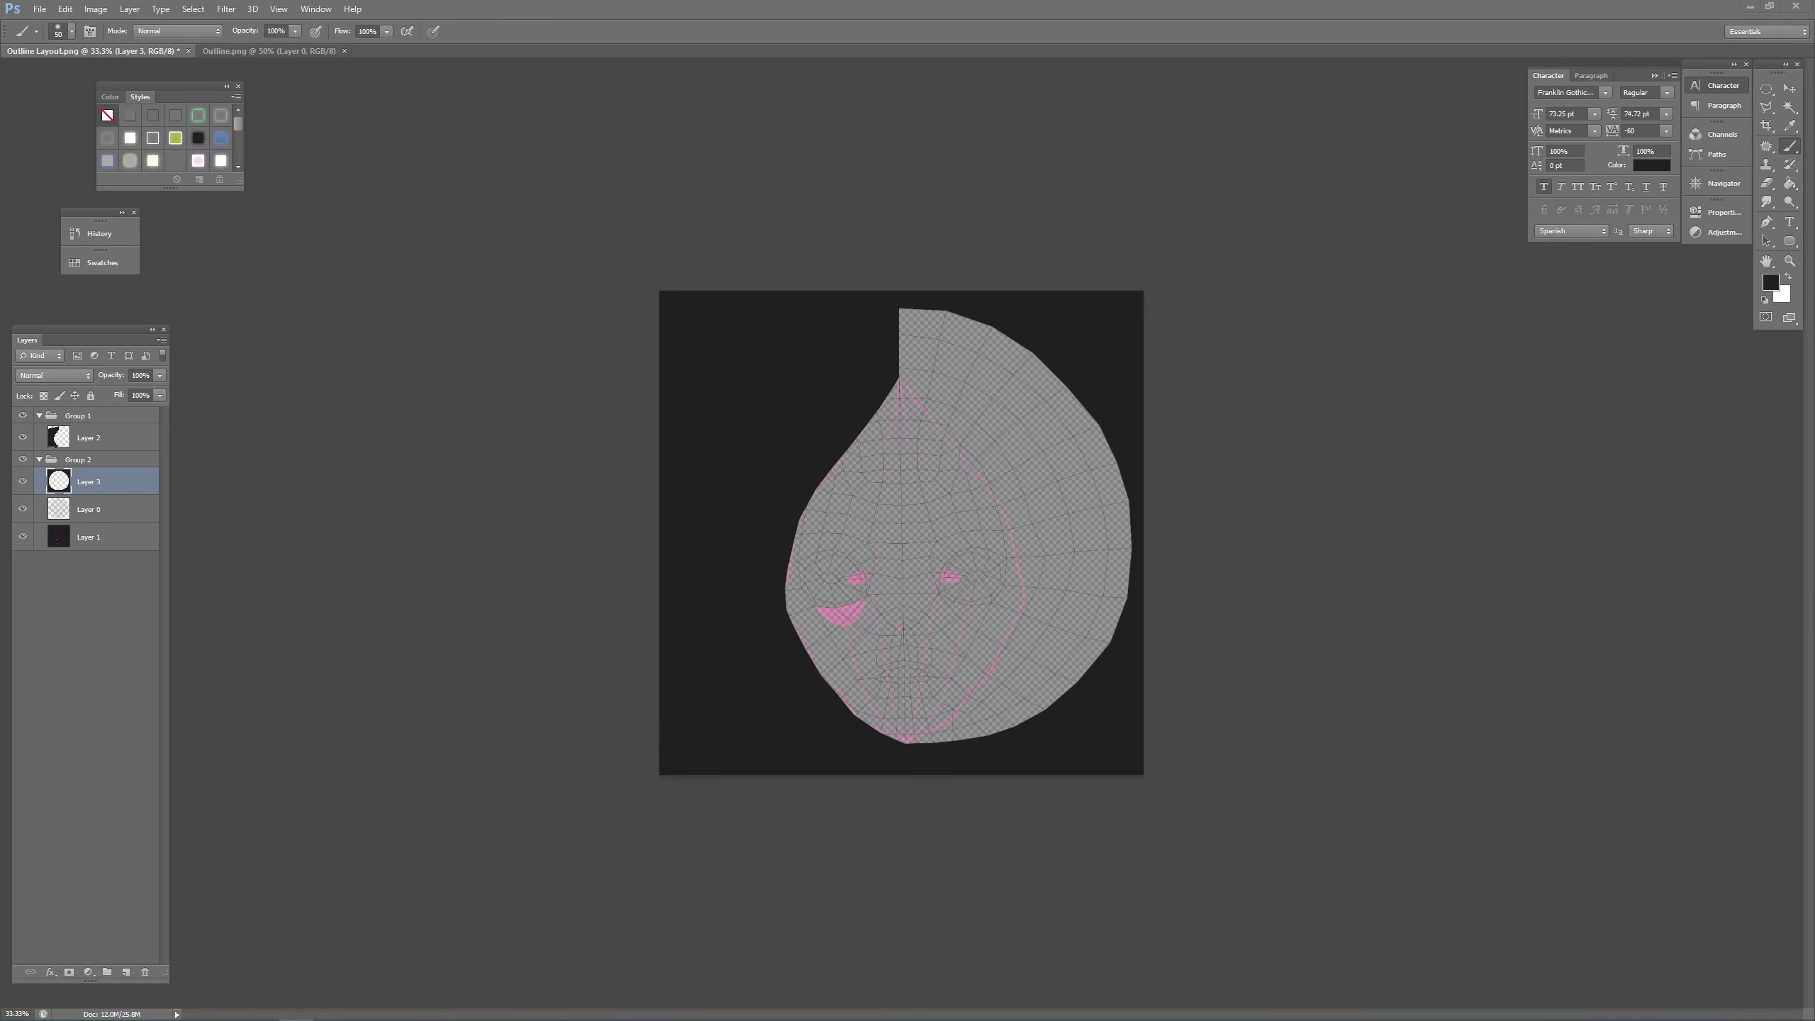
On a new layer above Layer 2, lasso the small nose shadow along its pink outline and fill it black.
left_click(1256, 620)
scroll(1256, 623, "up", 3, "alt")
left_click(107, 437)
left_click(126, 971)
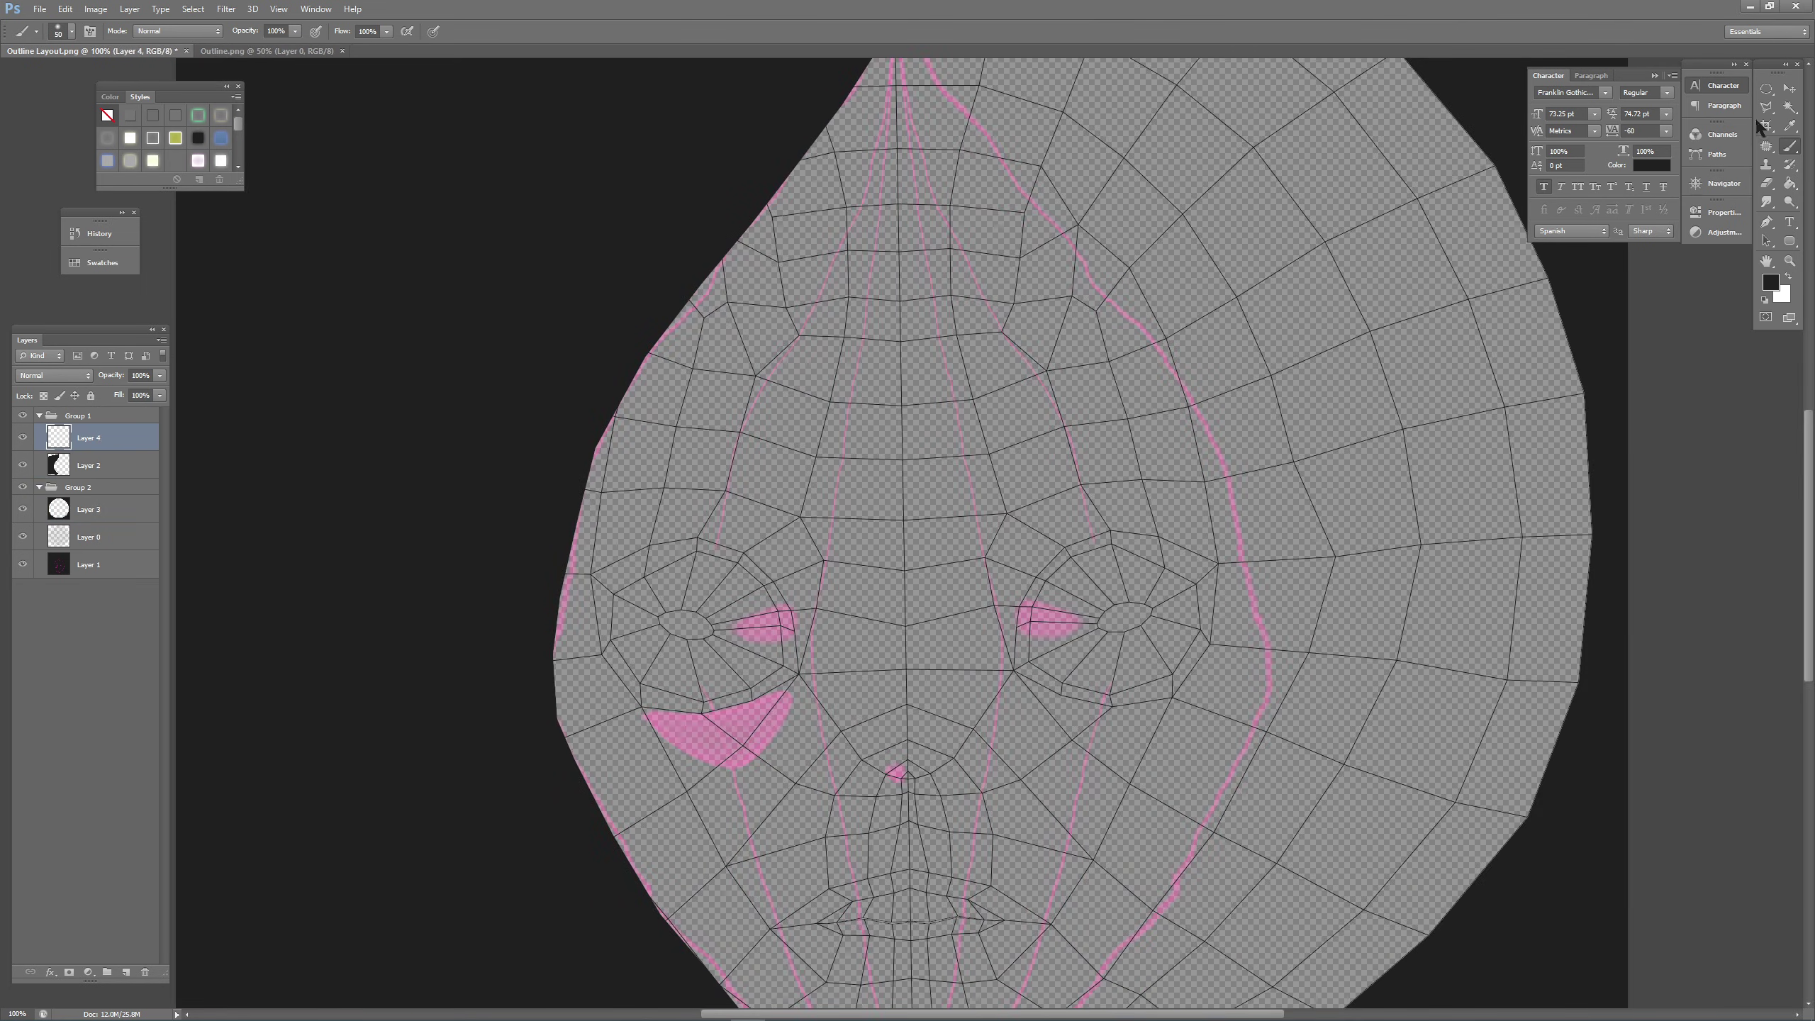
key("l")
left_click(885, 774)
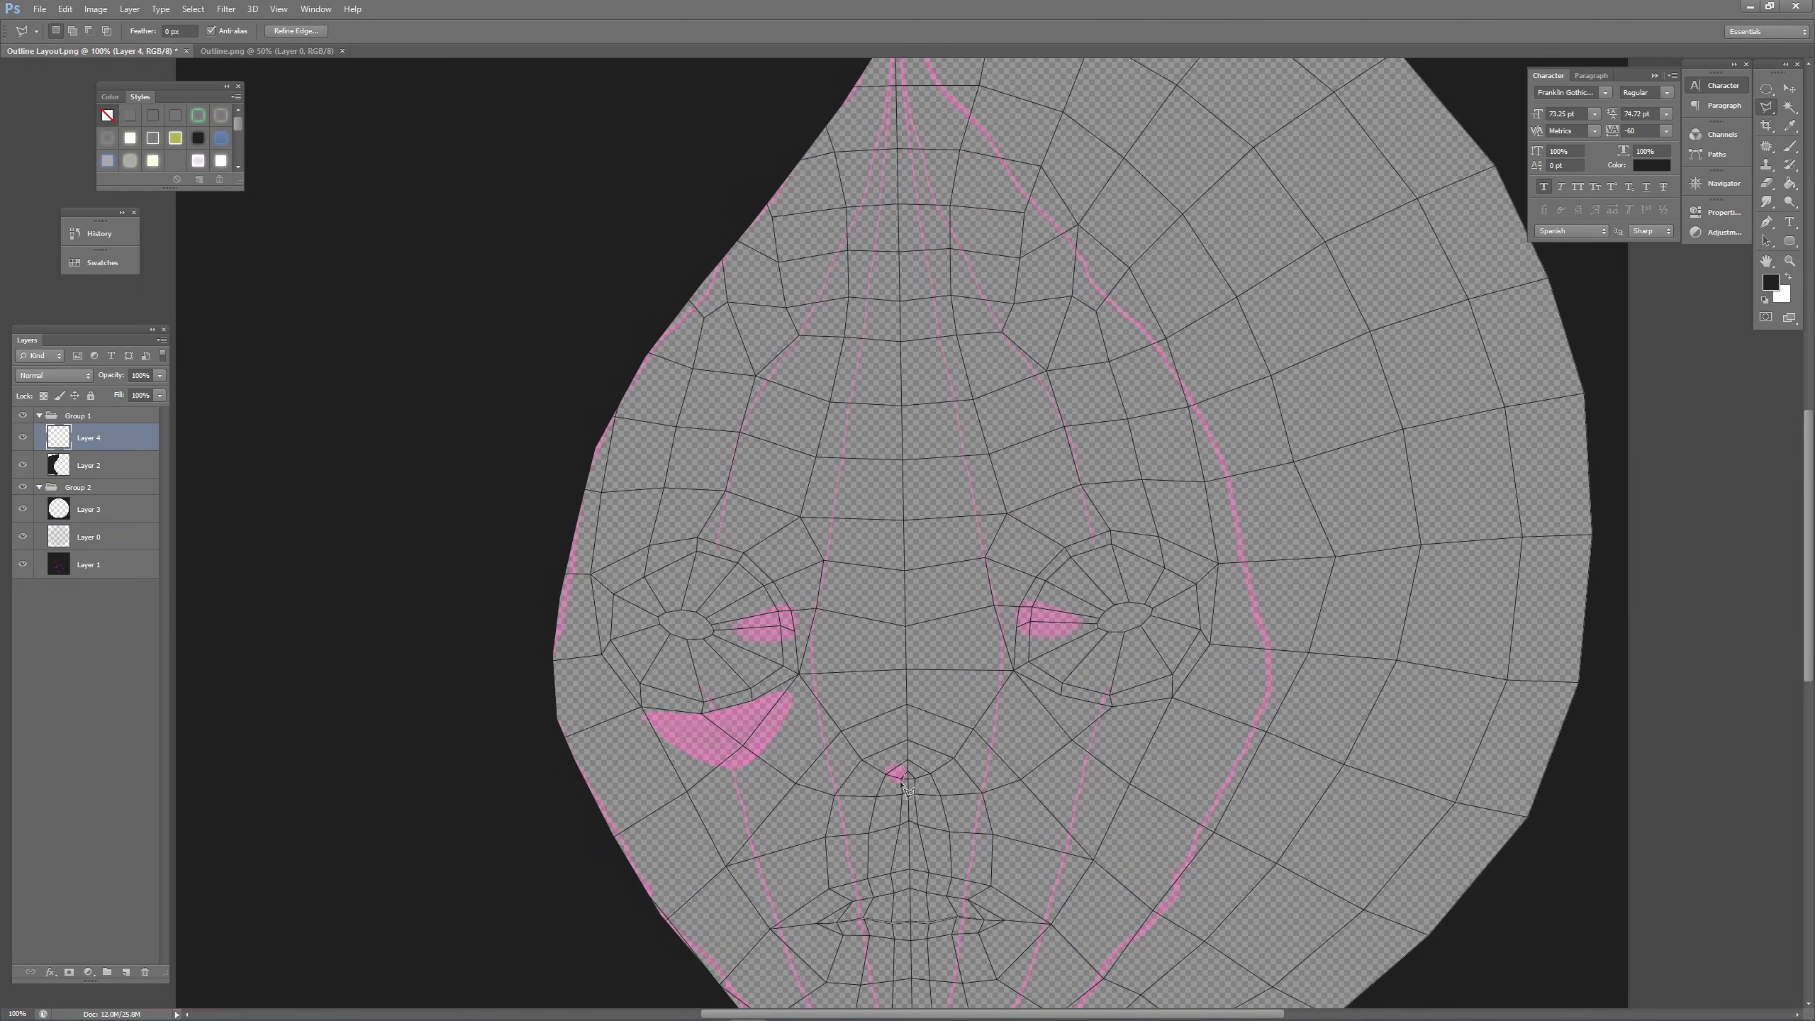
left_click(885, 774)
key("g")
left_click(898, 776)
scroll(1103, 718, "down", 2, "alt")
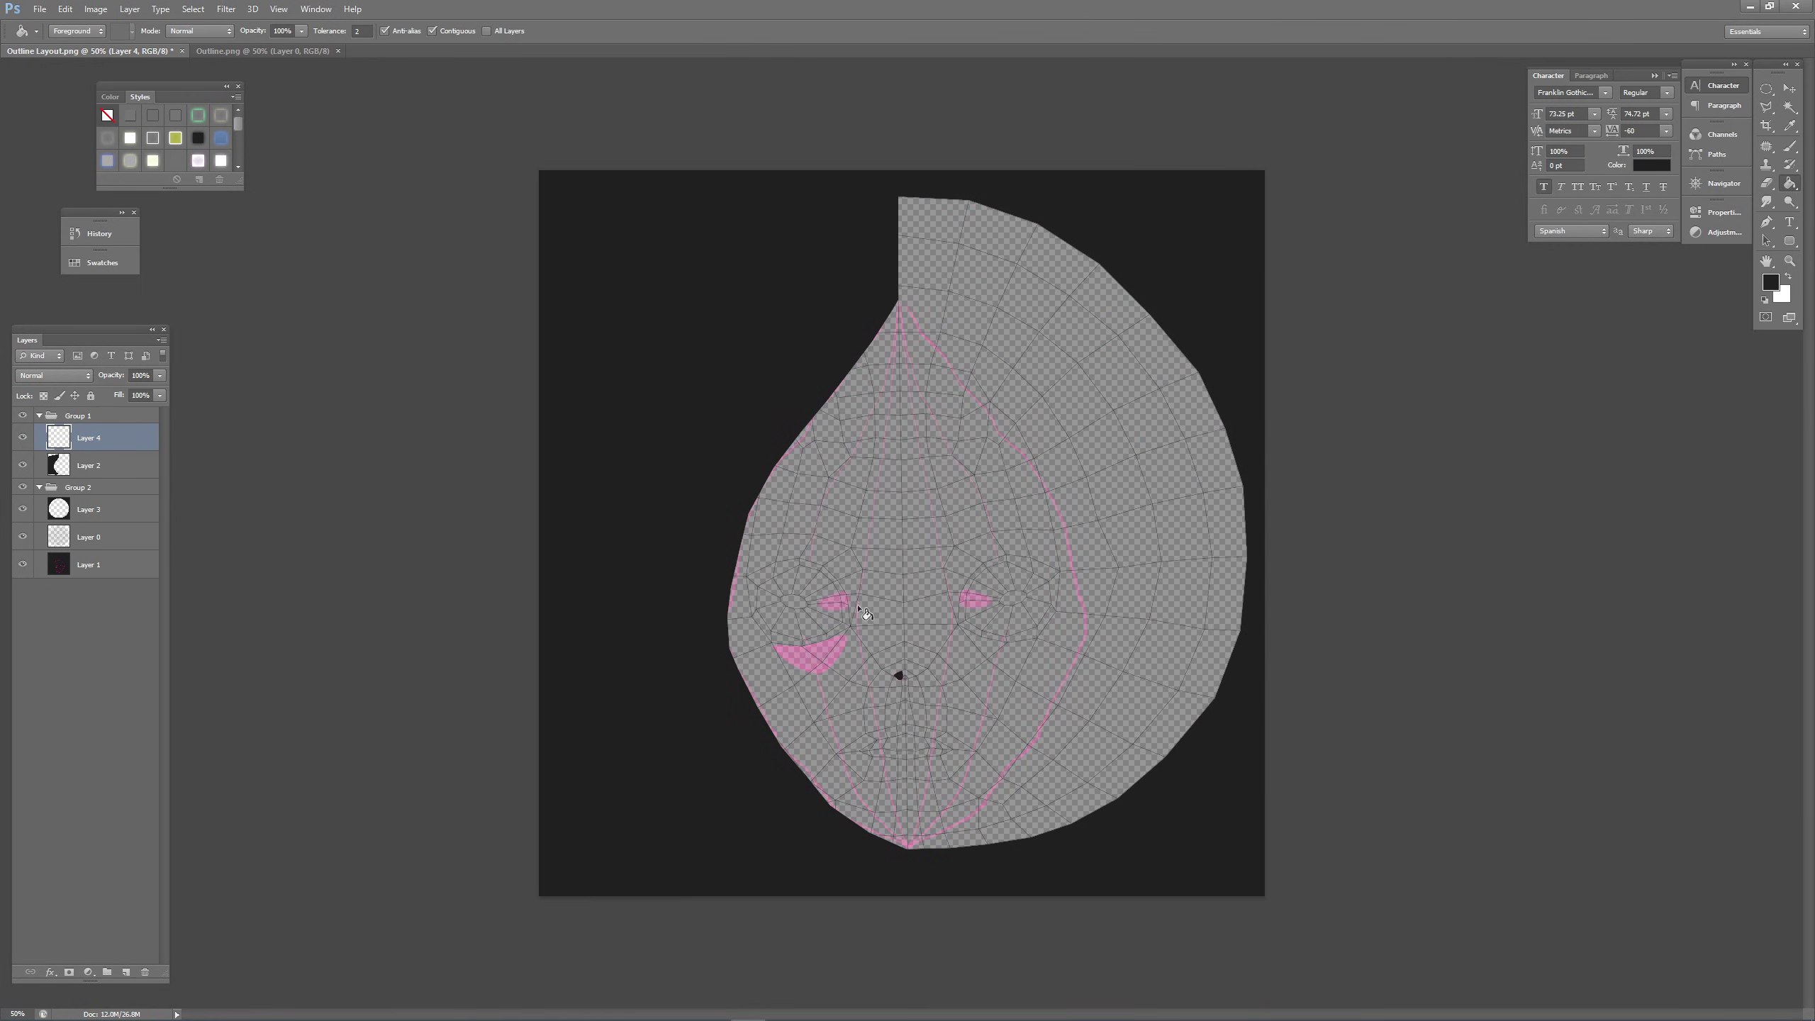
Lasso the inner corner shadow of the eye on the face's left half and fill it black.
key("l")
left_click(840, 591)
left_click(847, 594)
double_click(847, 607)
key("ctrl+plus")
key("ctrl+plus")
key("g")
left_click(788, 660)
Duplicate the eye corner shadow, flip it horizontally, and place it at the inner corner of the opposite eye.
key("ctrl+j")
left_click(64, 9)
mouse_move(121, 285)
left_click(293, 439)
key("v")
left_click_drag(789, 693, 1031, 702, "shift")
Merge the flipped eye shadow copy with the layer holding the nose and first eye shadows.
left_click(114, 464, "shift")
right_click(110, 461)
left_click(154, 776)
key("ctrl+minus")
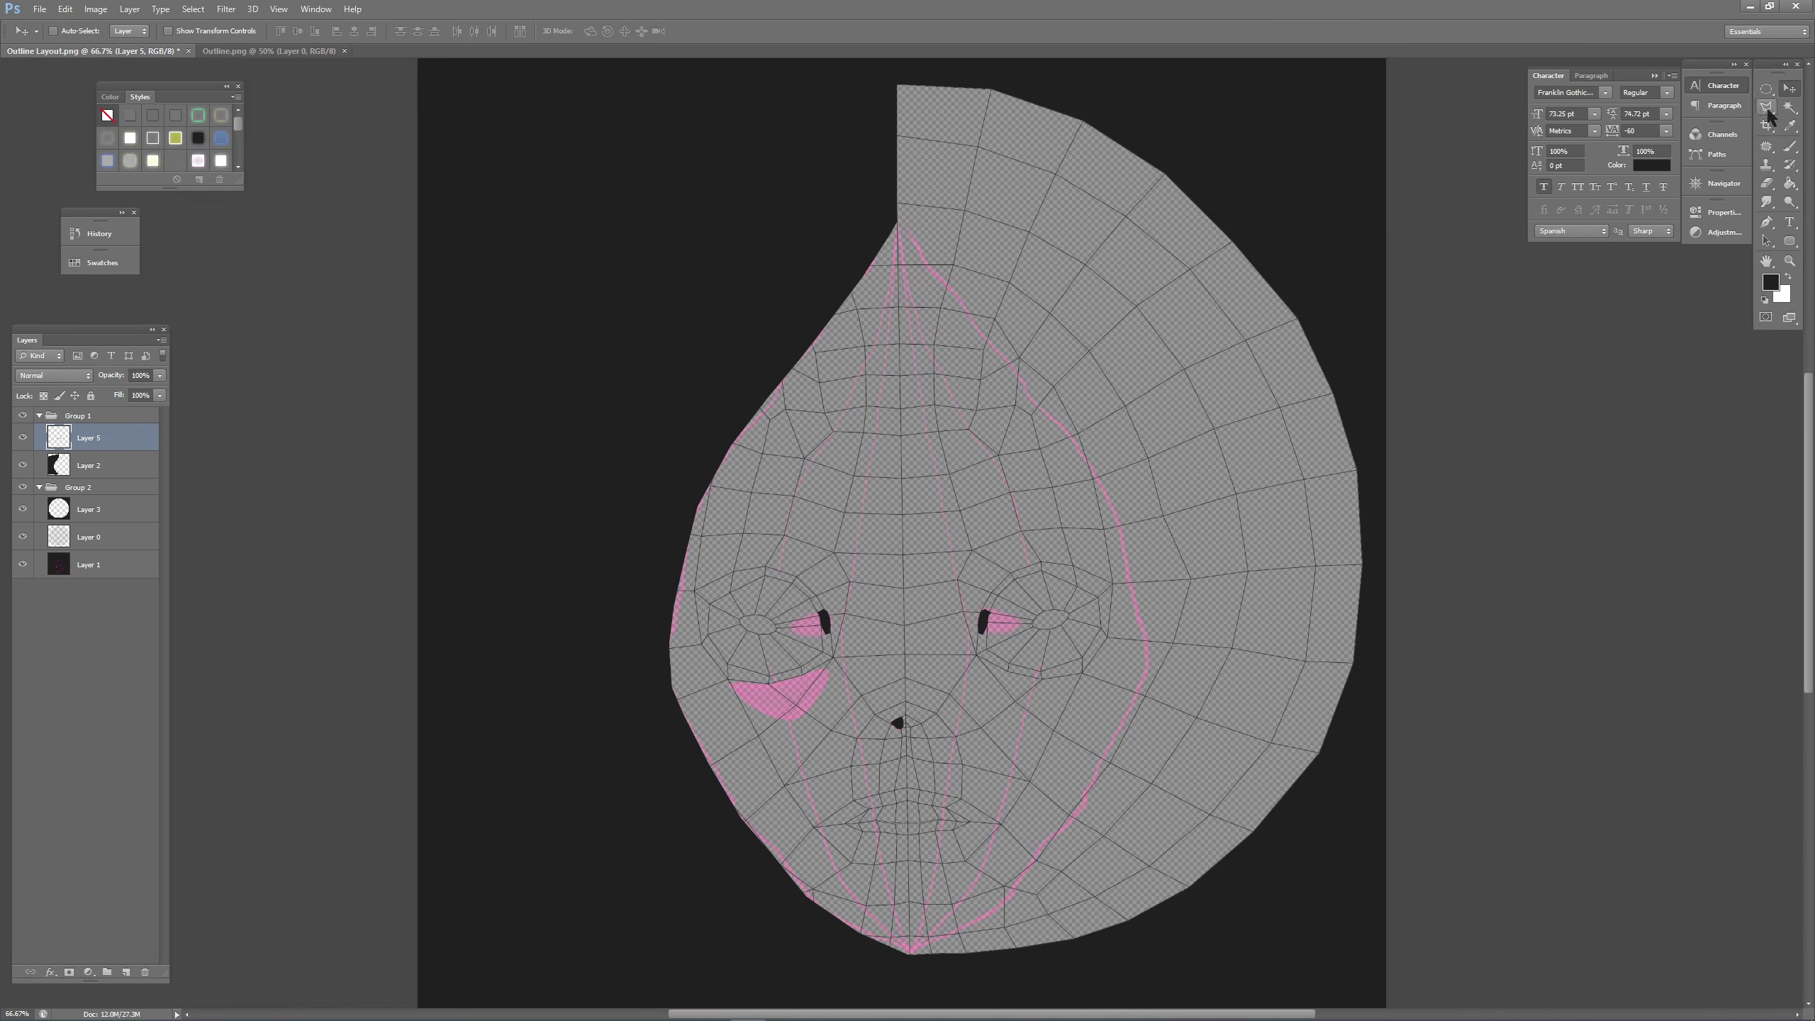
On a new layer, lasso the cheek highlight below the eye on the face's left half and fill it white.
left_click(1764, 106)
left_click(126, 970)
key("ctrl+plus")
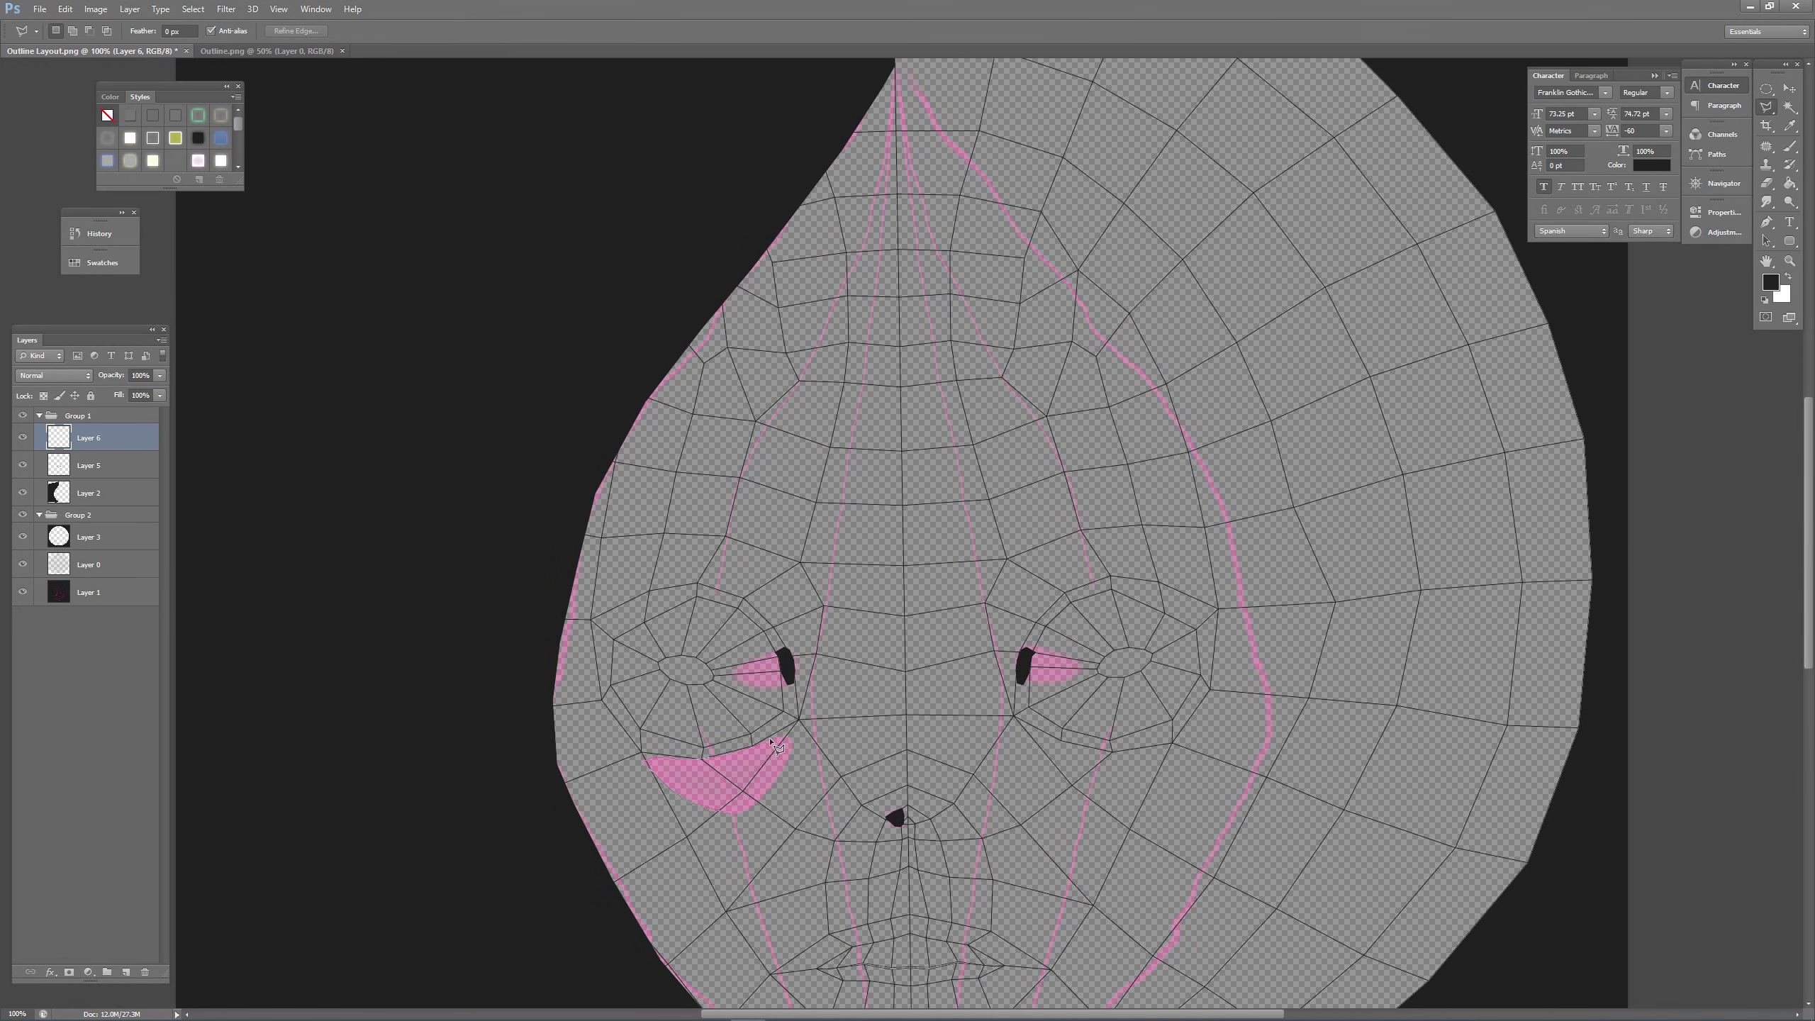
left_click(734, 813)
left_click(1771, 284)
left_click_drag(1457, 822, 1139, 583)
key("Return")
key("g")
left_click(727, 779)
key("ctrl+d")
key("ctrl+minus")
Try to fill a new layer above Layer 3 with white.
left_click(100, 536)
left_click(125, 971)
left_click(1182, 600)
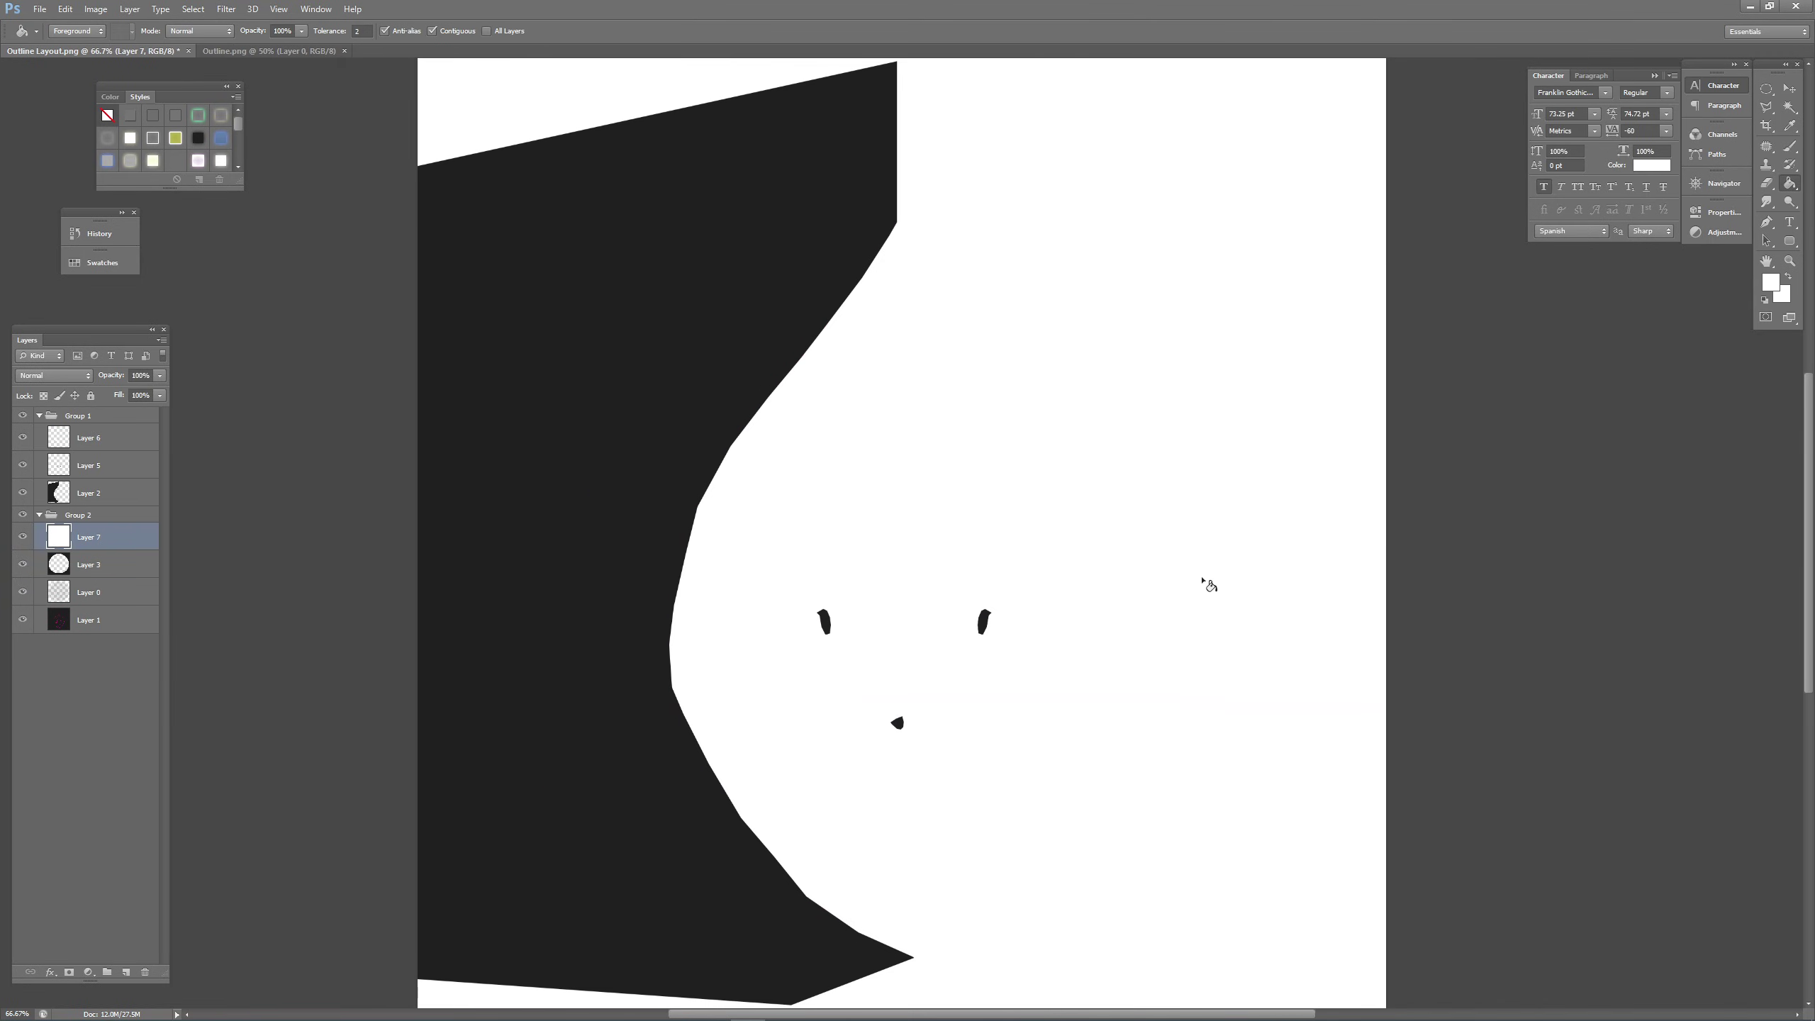
key("ctrl+z")
Fill the head area on Layer 3 with white and lower the layer's opacity to about 30%.
left_click(97, 565)
left_click(962, 613)
left_click(160, 375)
left_click_drag(159, 391, 108, 391)
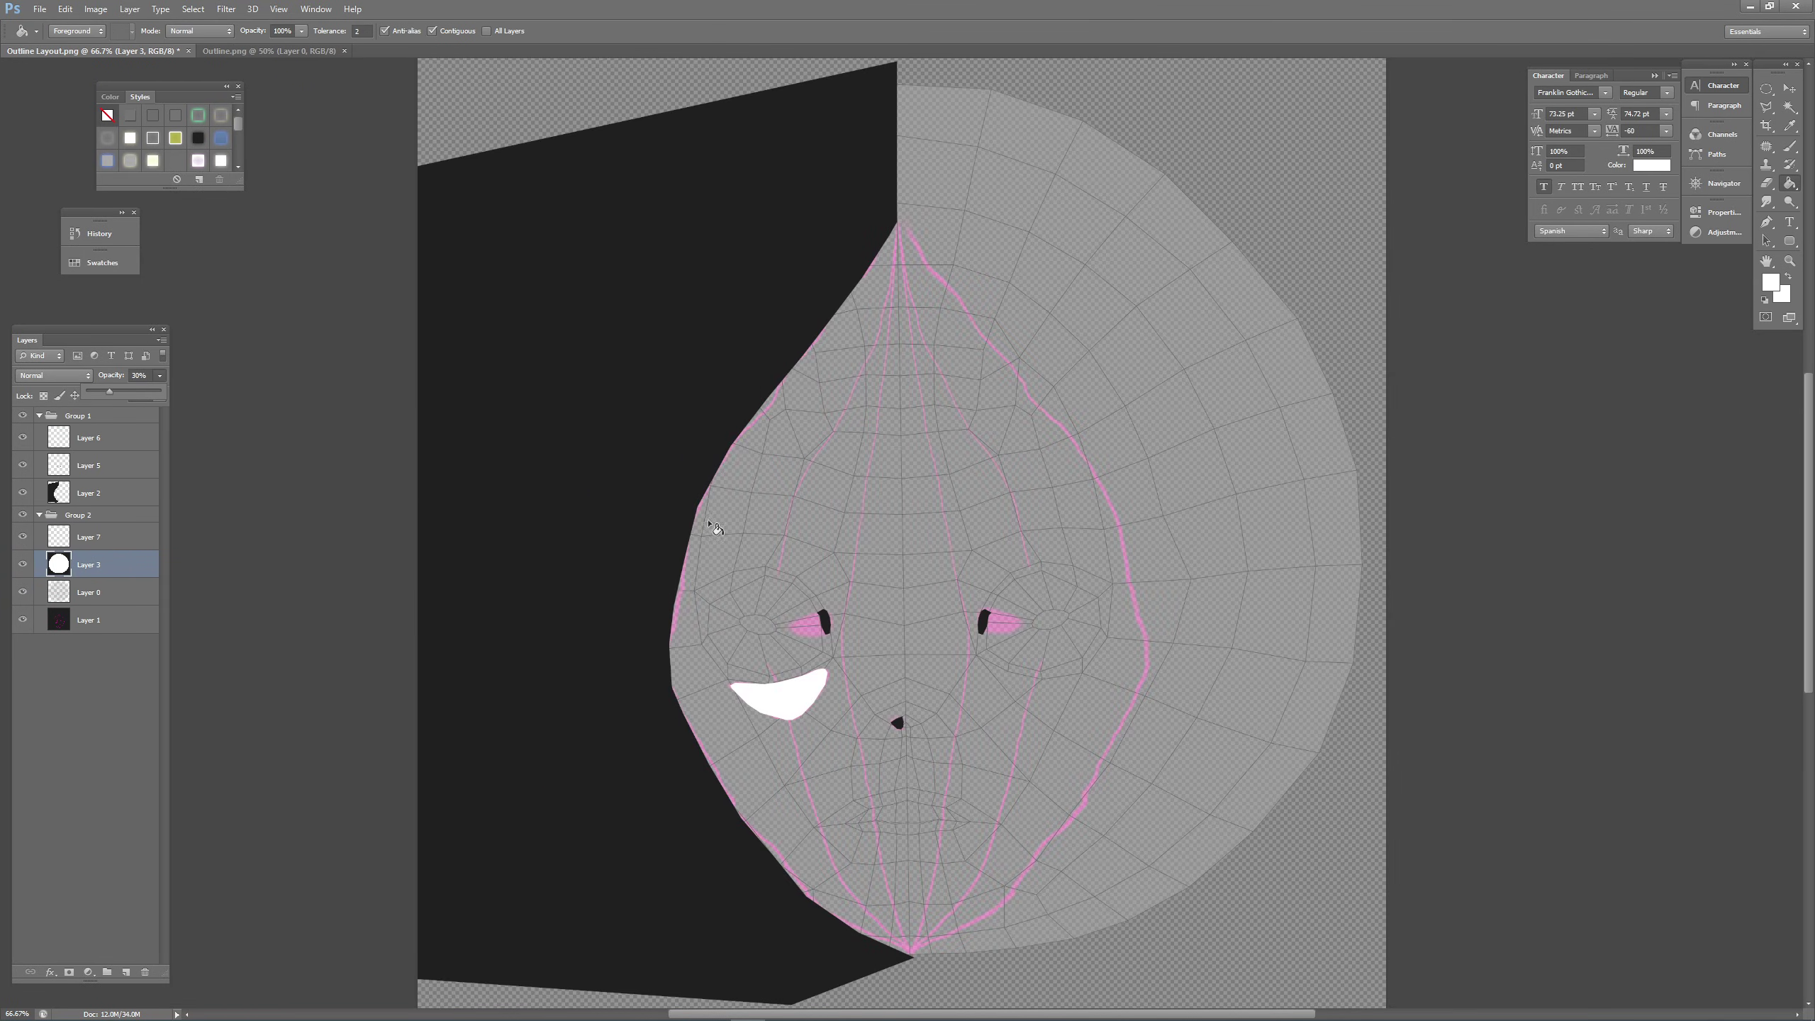
Create a new group inside Group 1 and put Layer 5 and Layer 6 into it.
left_click(128, 492)
left_click(114, 437)
left_click(106, 971)
left_click(96, 481)
left_click(95, 459, "shift")
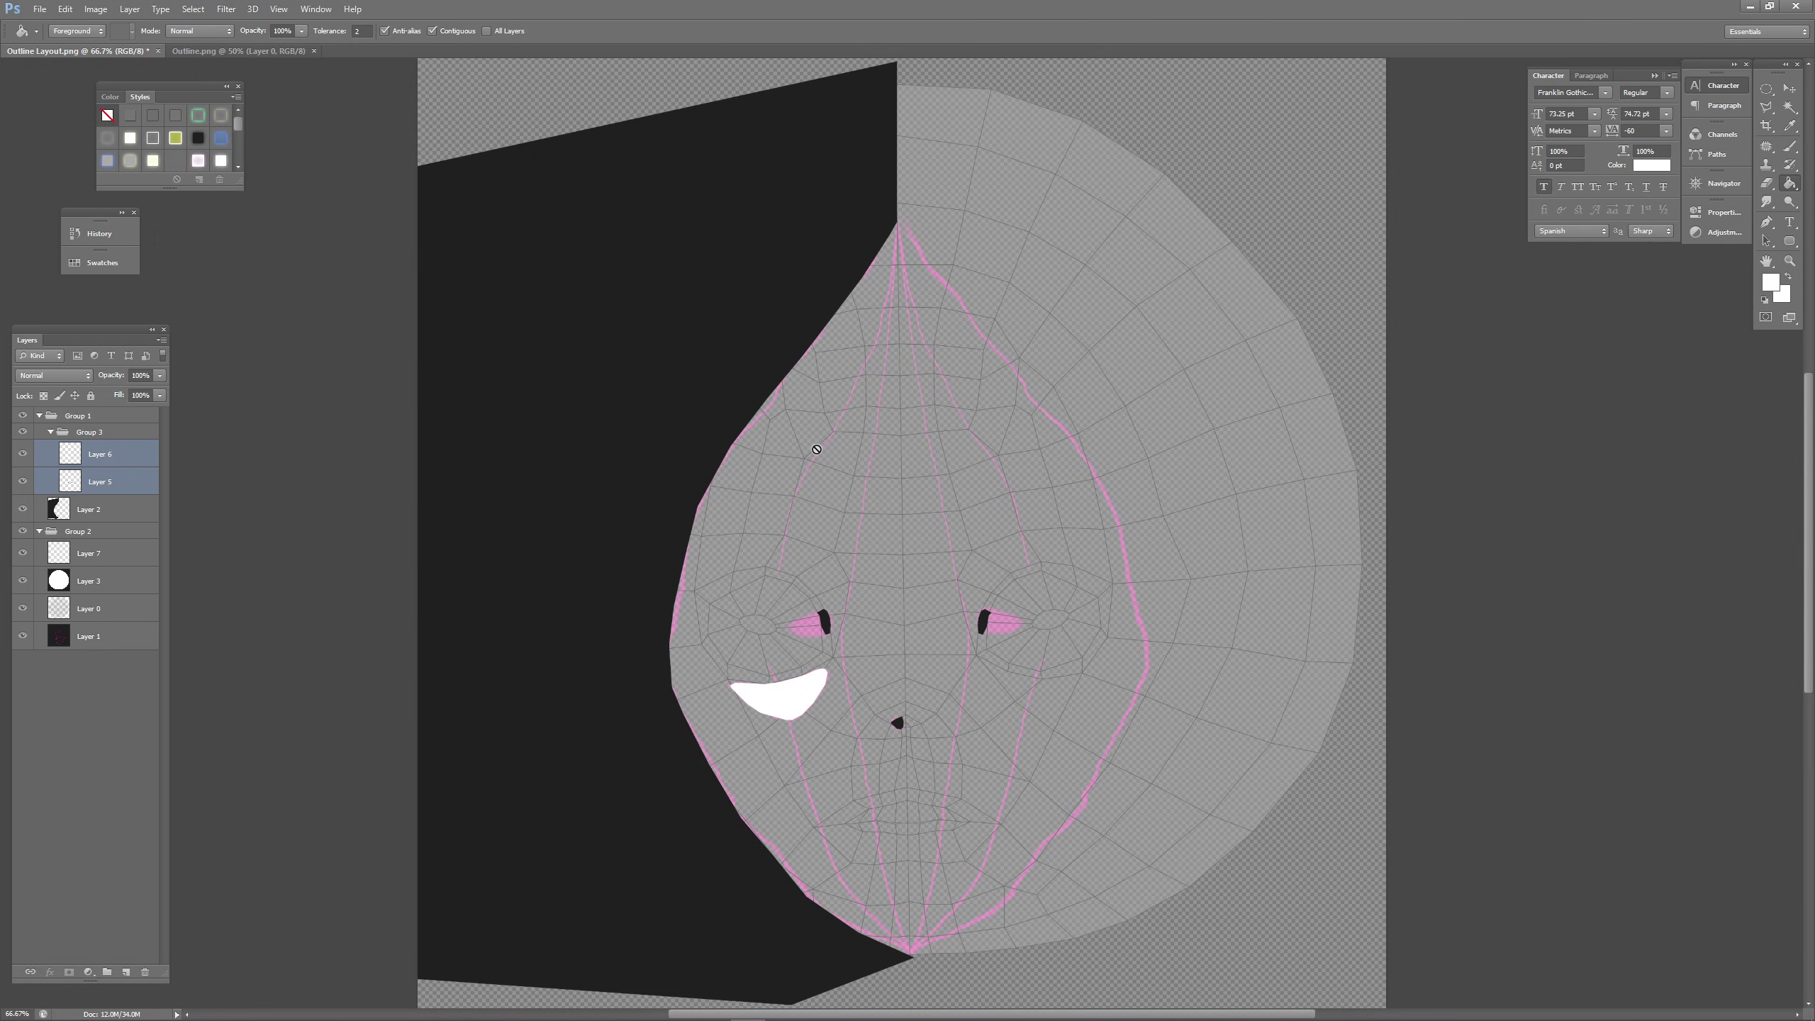
On a new layer above Layer 2, lasso along the face's second left contour, fill the shadow side black, and deselect.
left_click(101, 515)
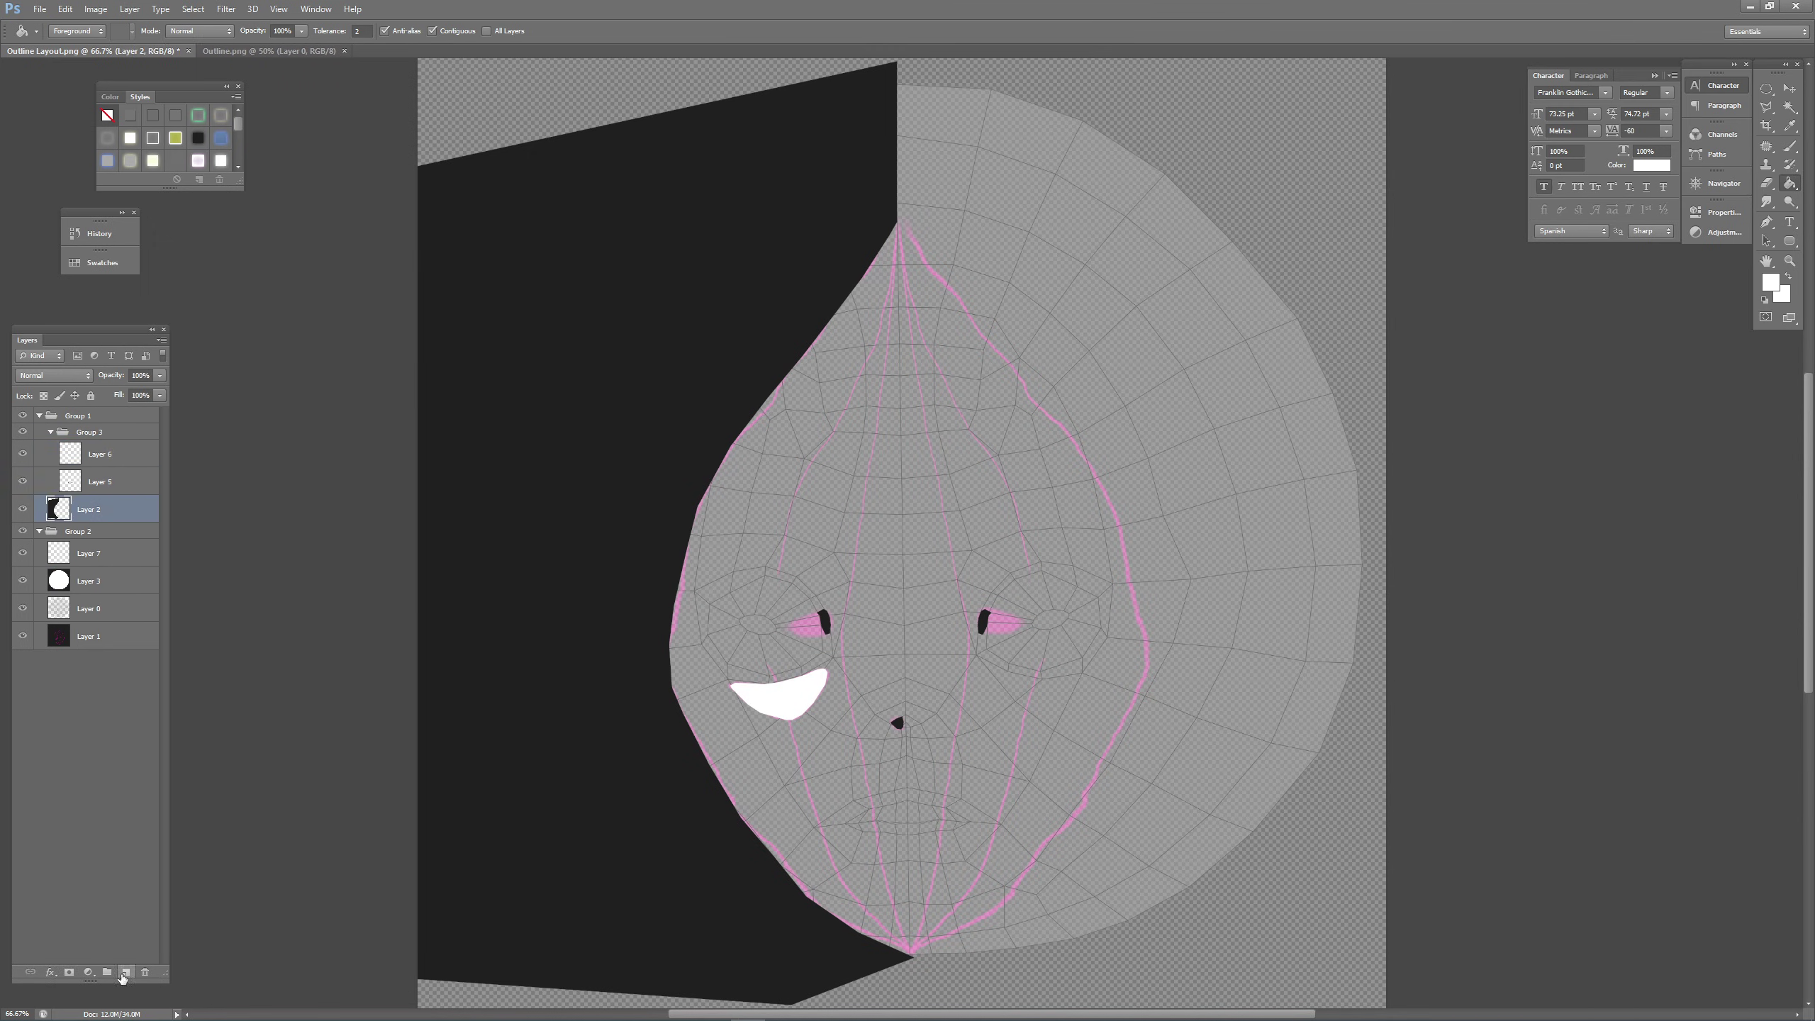
left_click(126, 972)
left_click(1764, 106)
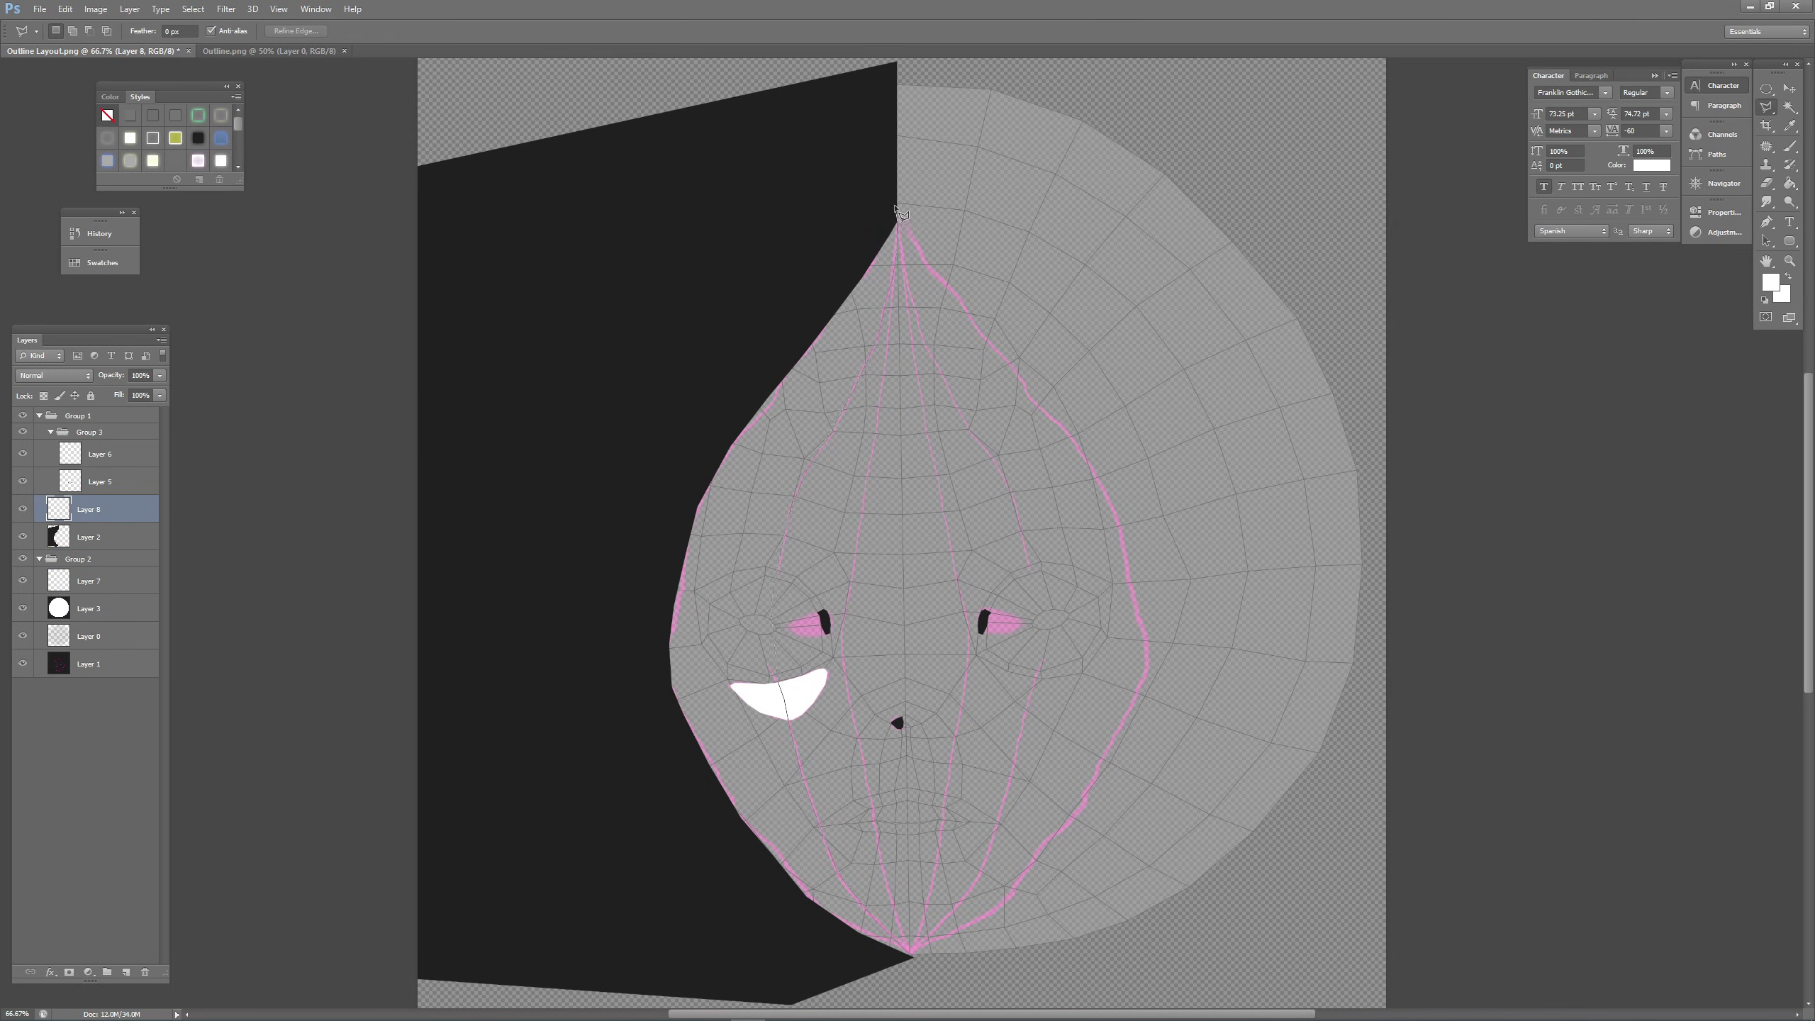
left_click(899, 212)
key("d")
left_click(1789, 183)
left_click(757, 501)
key("ctrl+d")
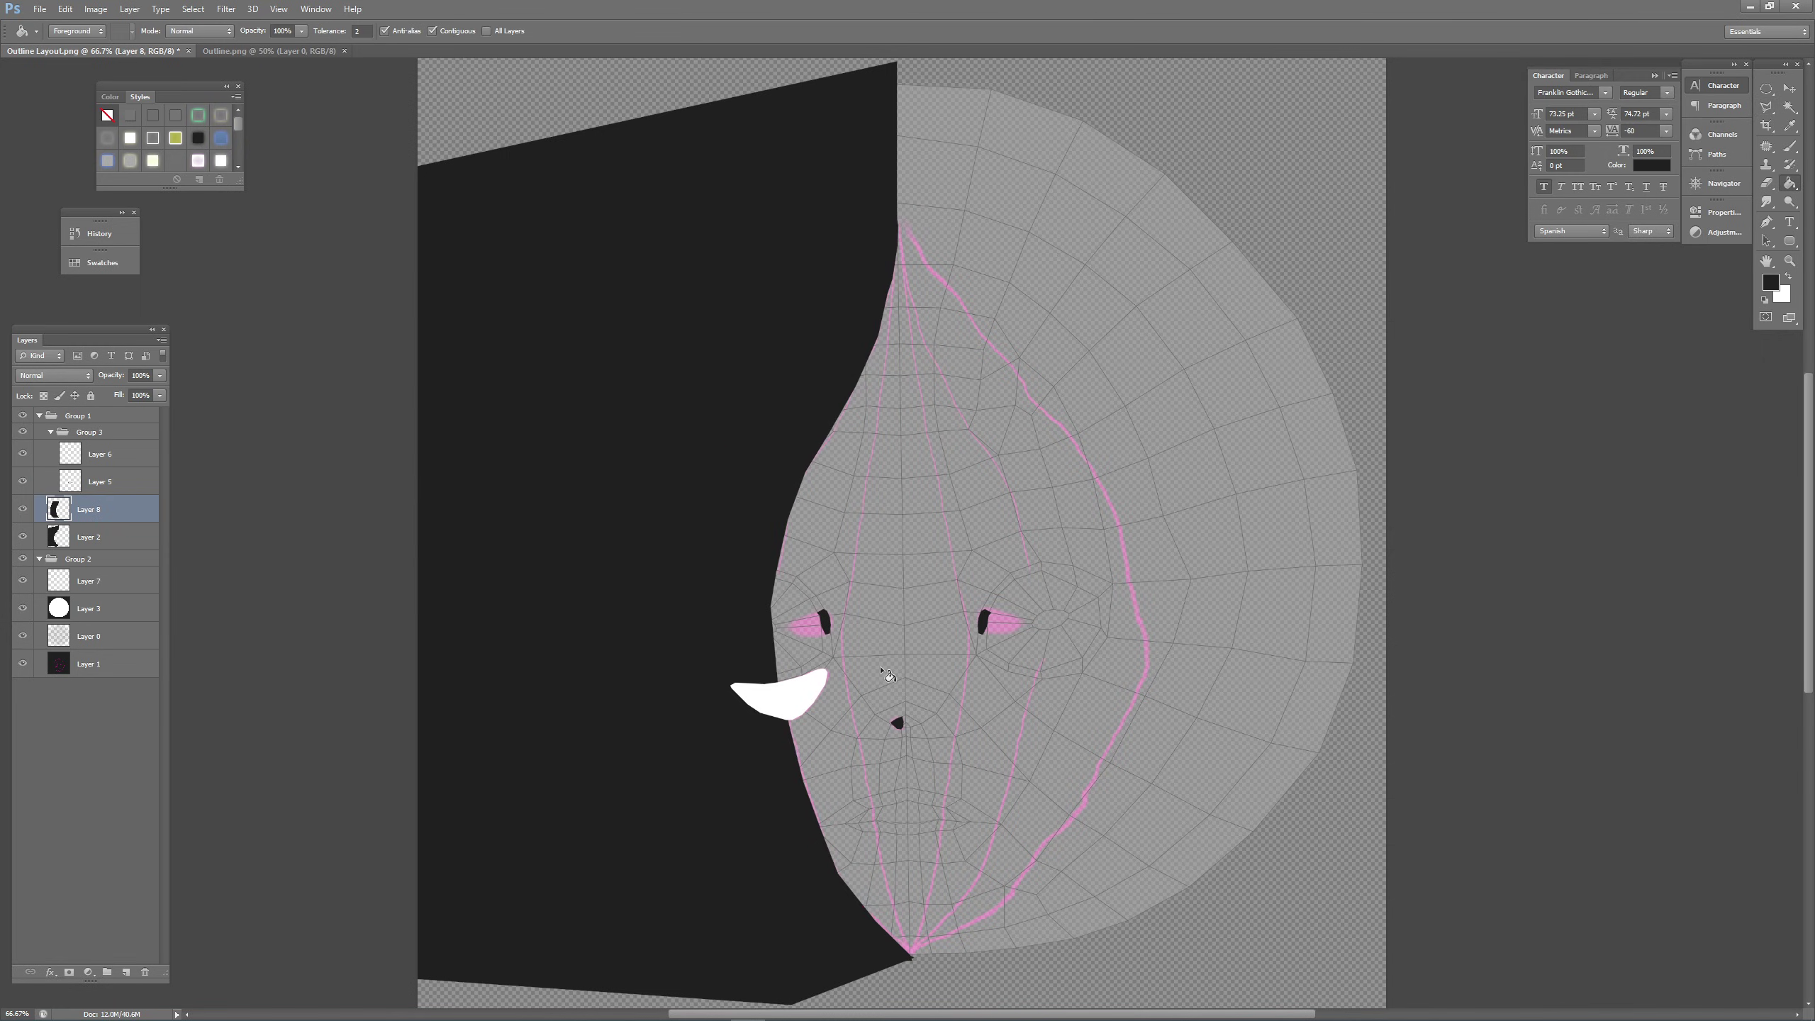
Raise Layer 3's opacity to 100% to preview the black-and-white shadow image.
left_click(66, 609)
left_click(160, 375)
left_click(163, 392)
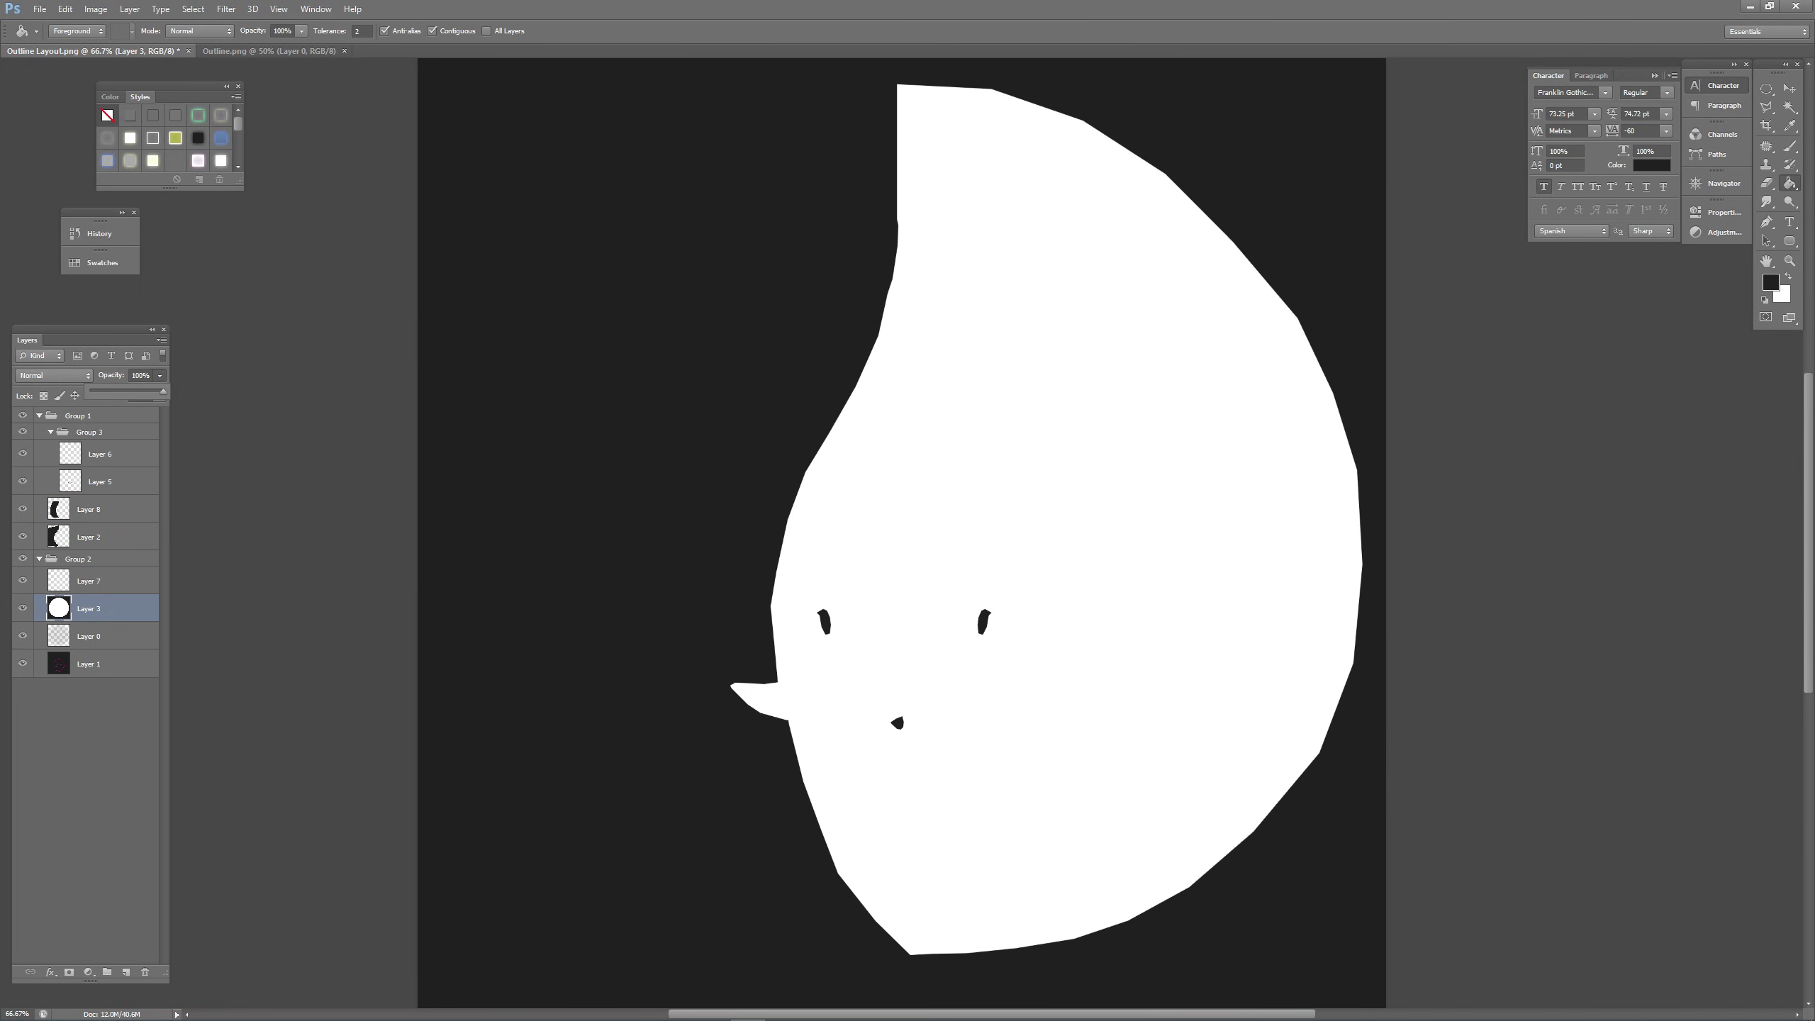
Add a new layer above Layer 8 and lower Layer 3's opacity so the mesh and outline guides show through.
left_click(107, 511)
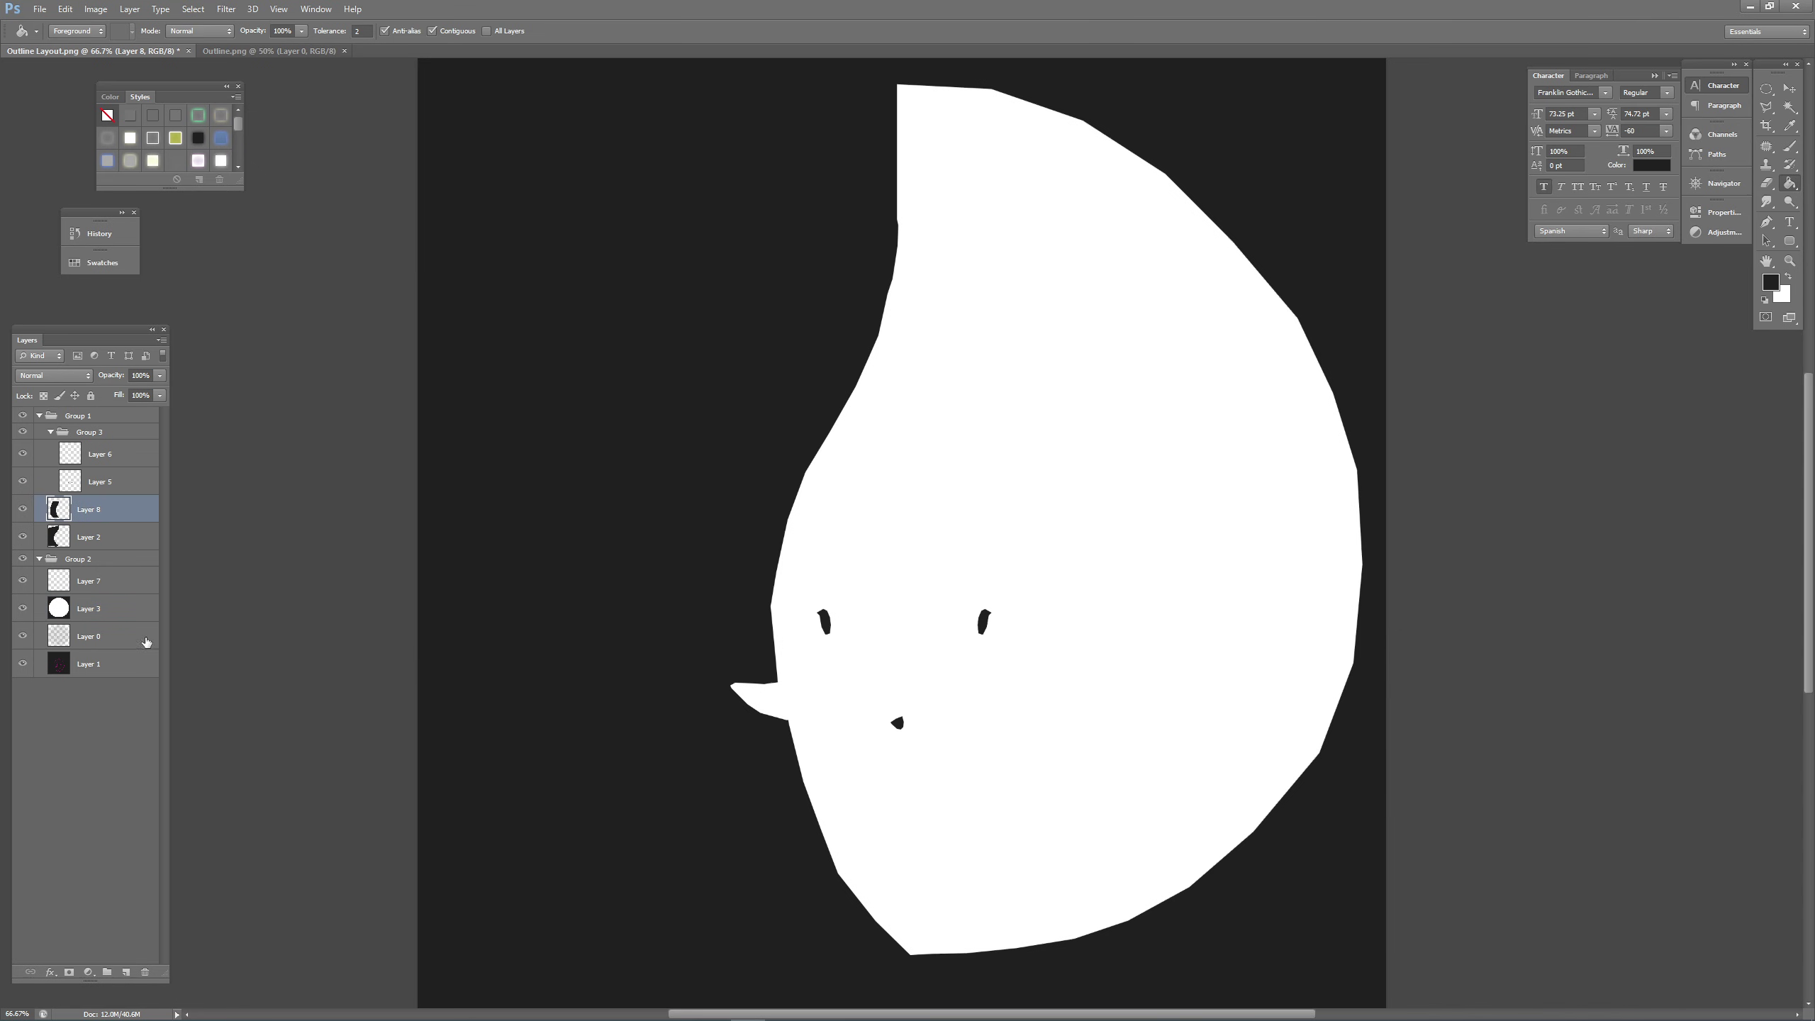
left_click(125, 971)
left_click(108, 636)
left_click_drag(160, 375, 130, 392)
key("l")
key("alt+]")
key("alt+]")
key("alt+]")
key("alt+]")
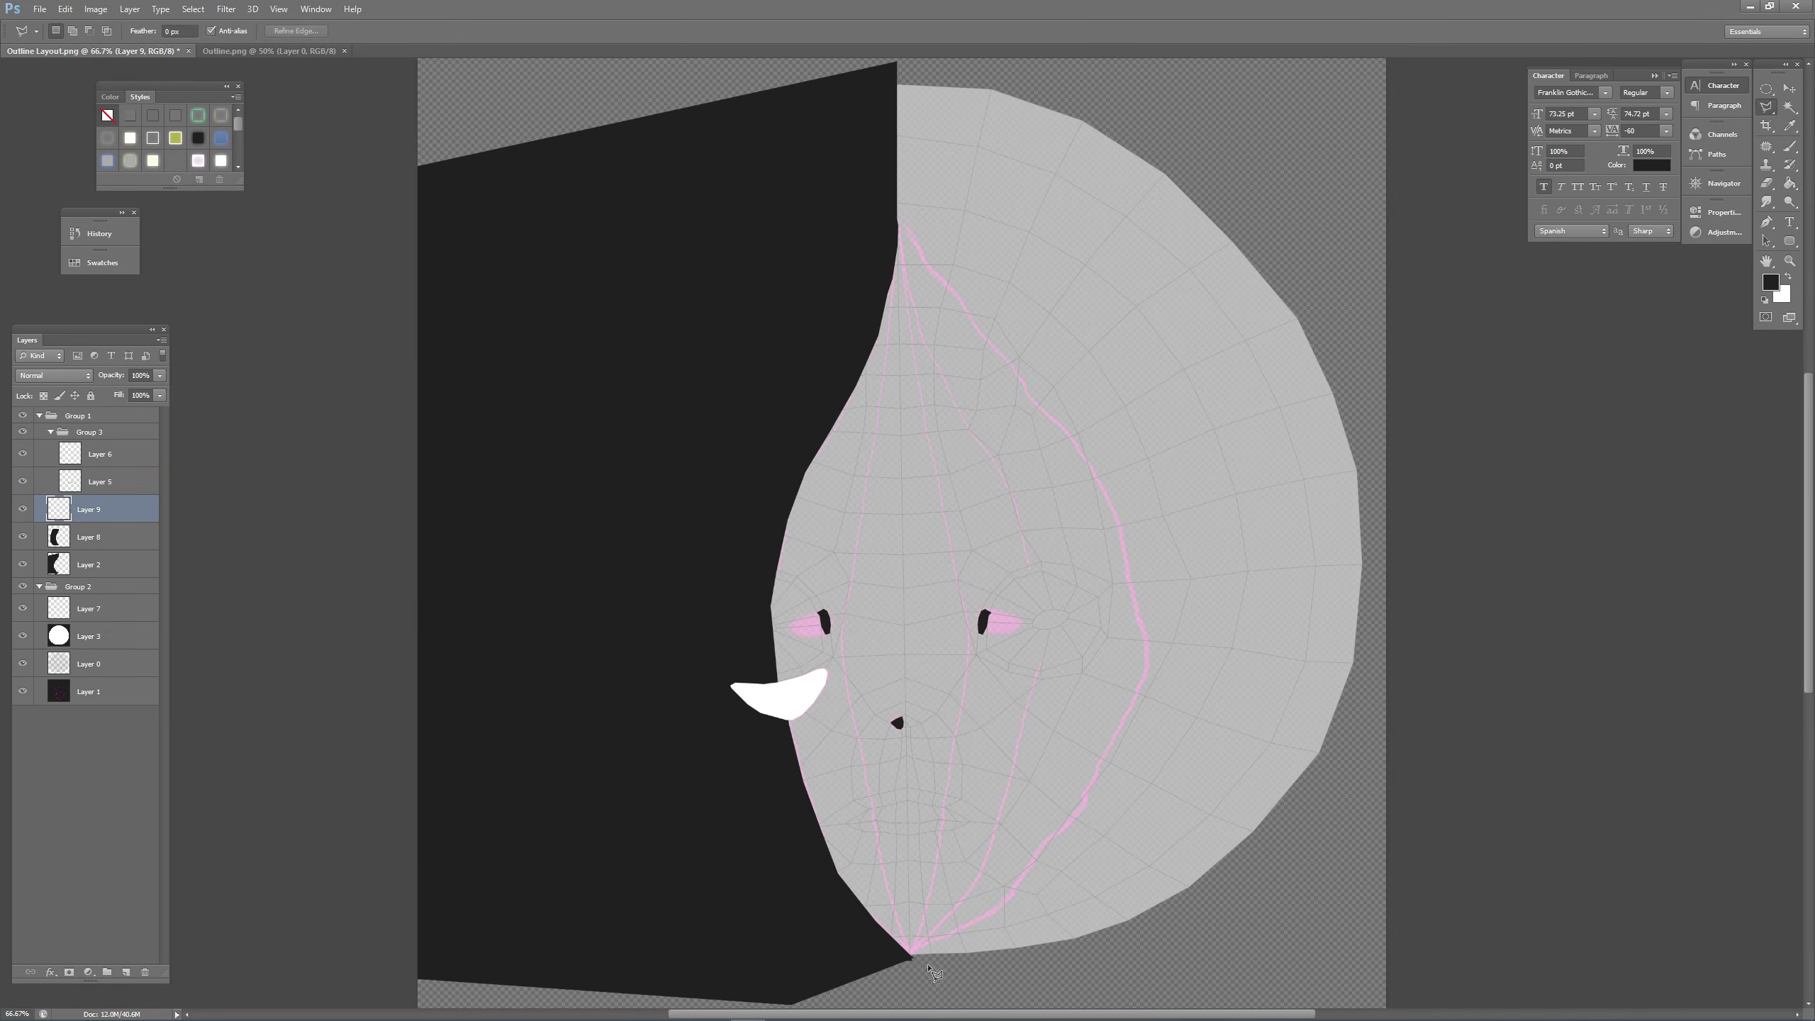
On Layer 9, lasso along the face's innermost left contour from chin to crown, fill the shadow side black, and deselect.
left_click(912, 957)
left_click(850, 581)
left_click(898, 225)
left_click(748, 260)
left_click(539, 560)
left_click(596, 847)
left_click(750, 917)
left_click(912, 958)
left_click(1789, 183)
left_click(636, 644)
key("ctrl+d")
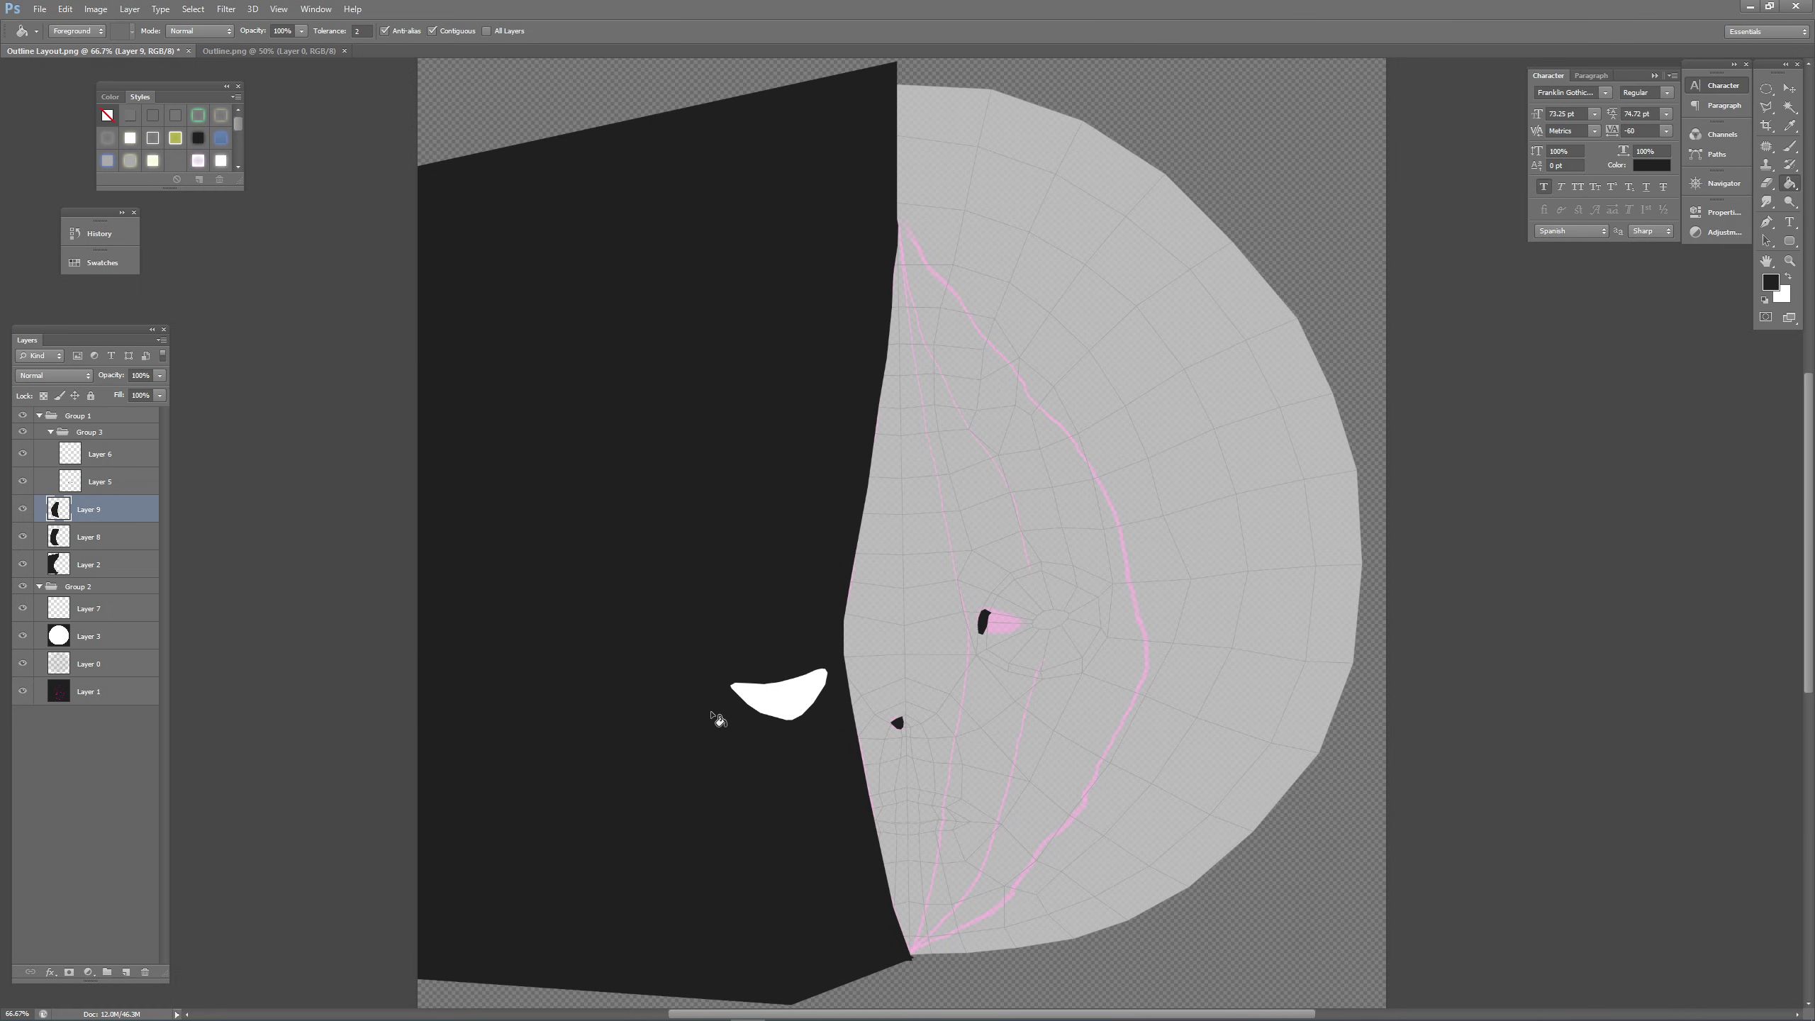
Add a new layer above Layer 9 and activate the Rectangular Marquee tool.
left_click(125, 971)
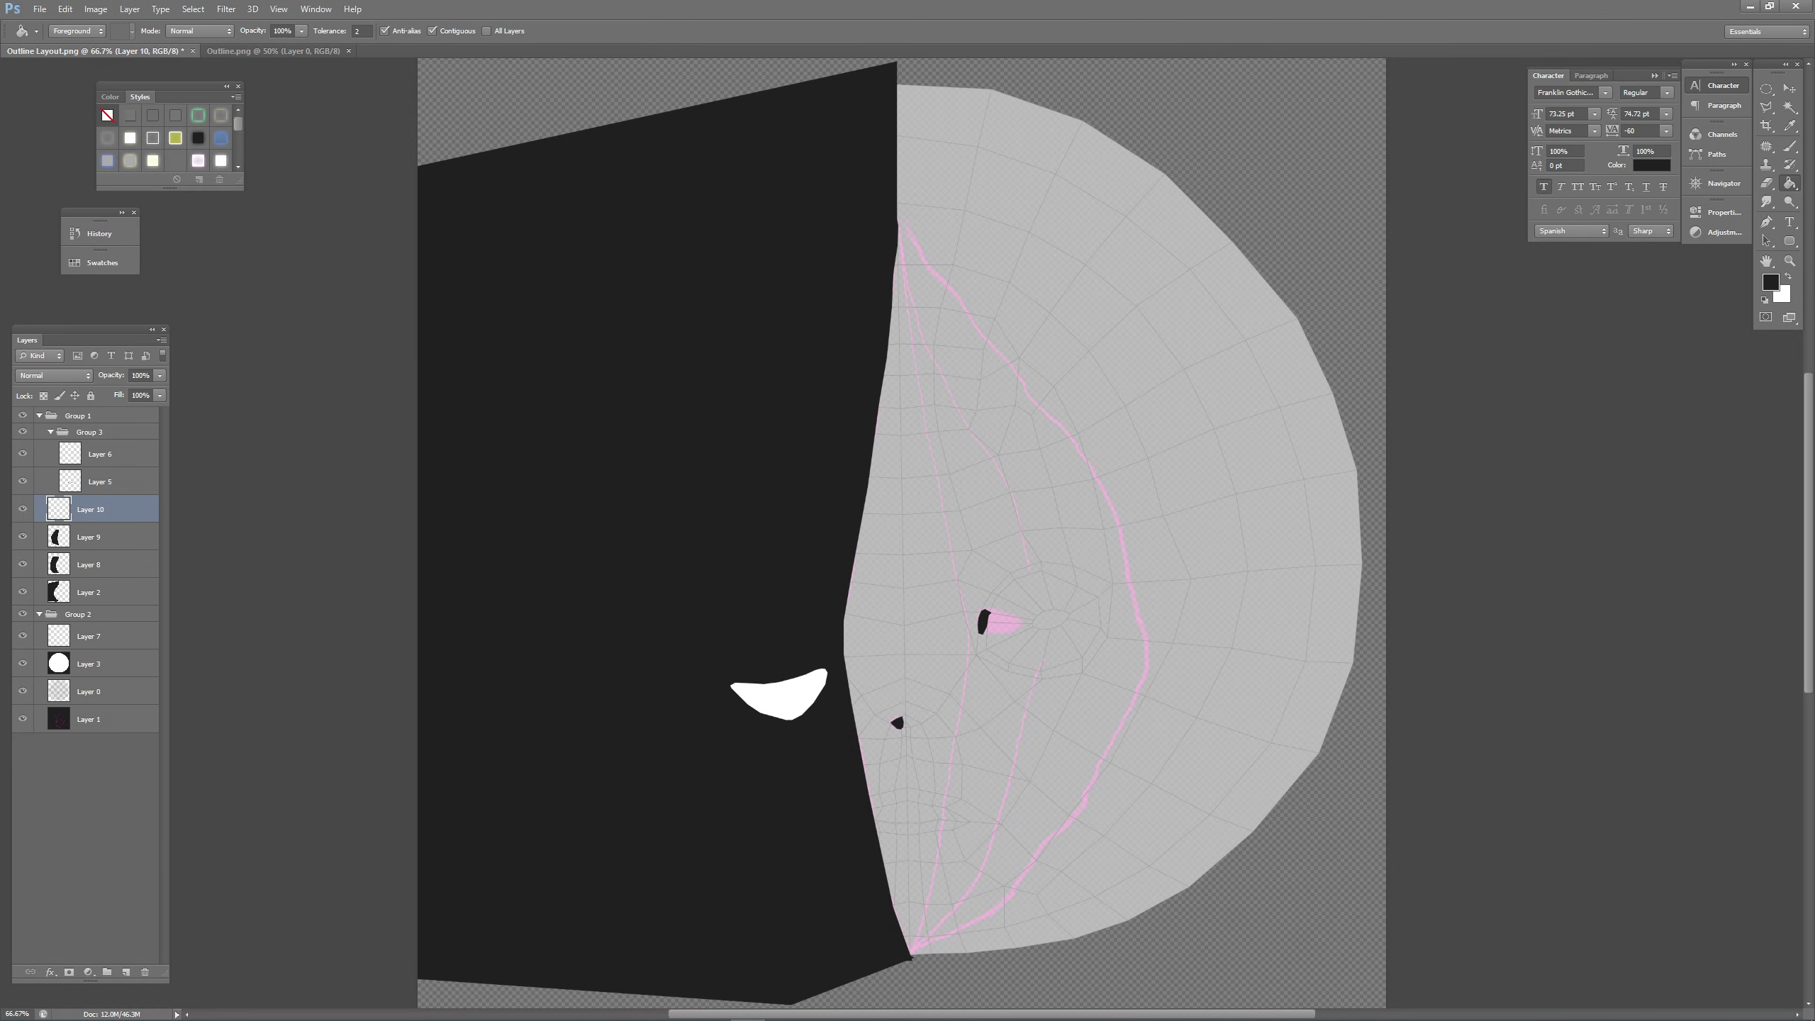
left_click(1765, 89)
left_click(1746, 88)
left_click_drag(471, 52, 594, 105)
left_click(1058, 87)
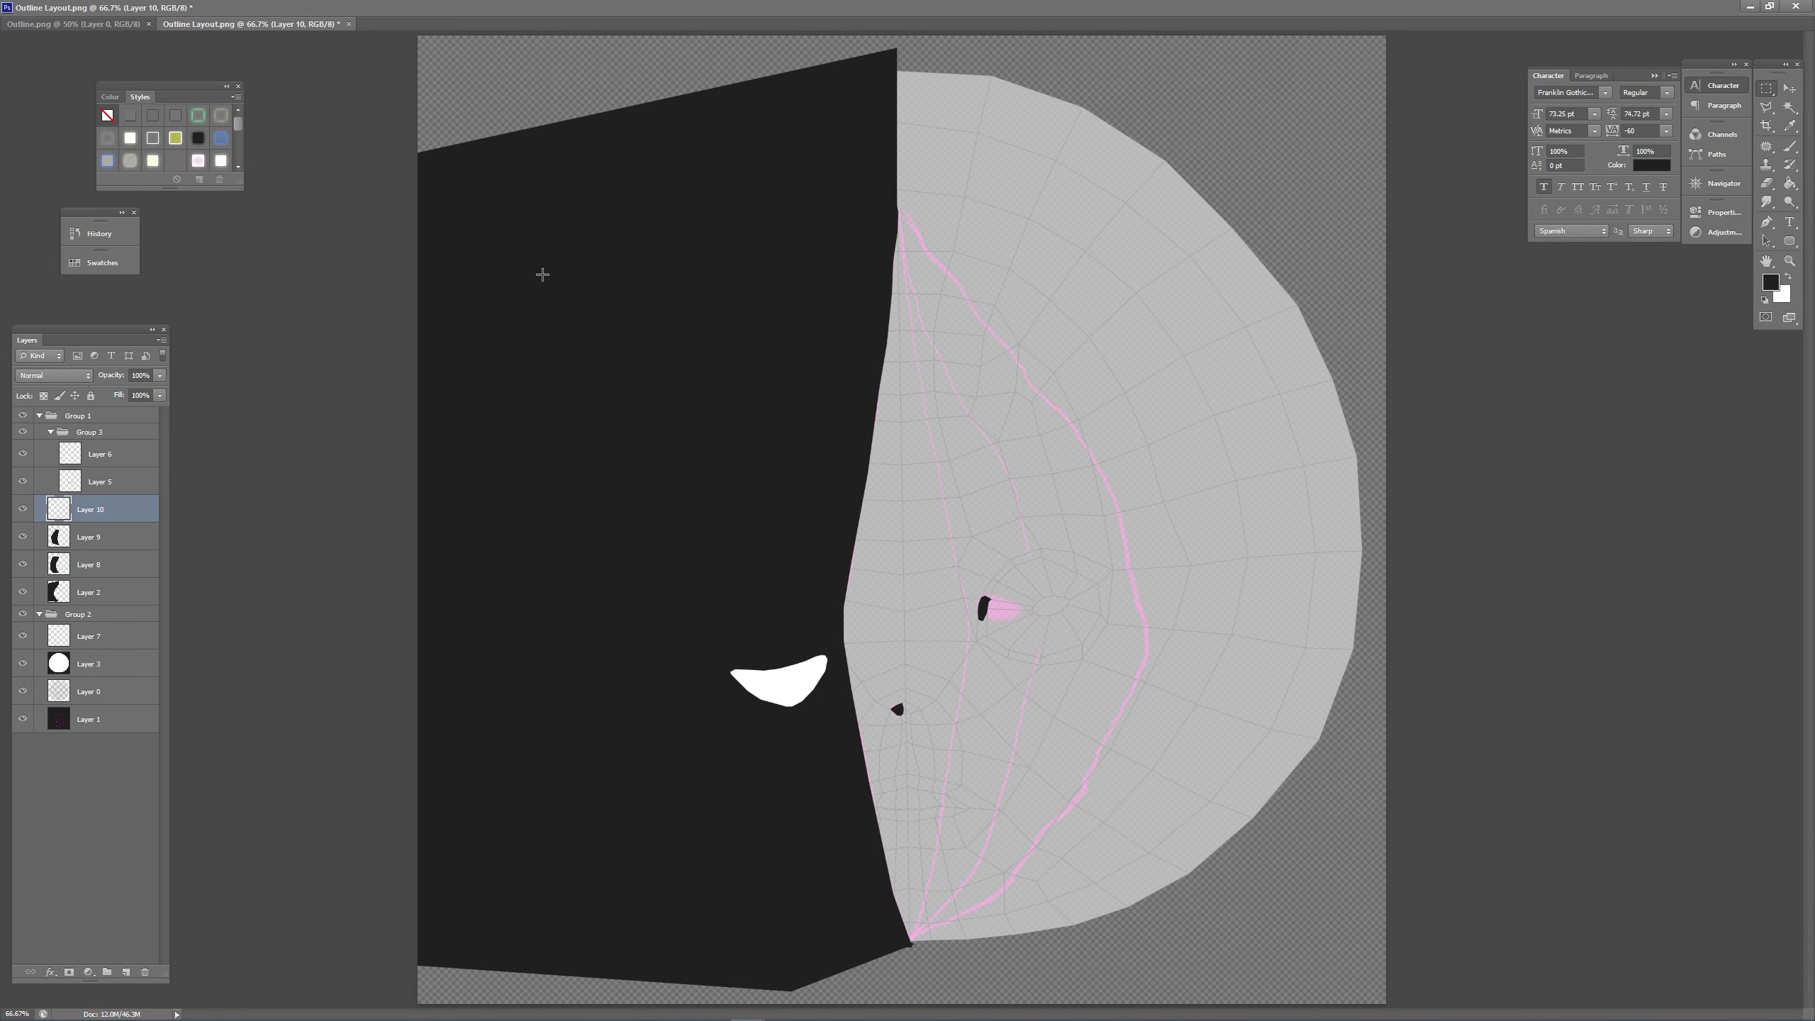
mouse_move(268, 23)
left_mouse_down()
mouse_move(296, 142)
mouse_move(257, 28)
left_mouse_up()
right_click(370, 5)
left_click_drag(371, 7, 377, 36)
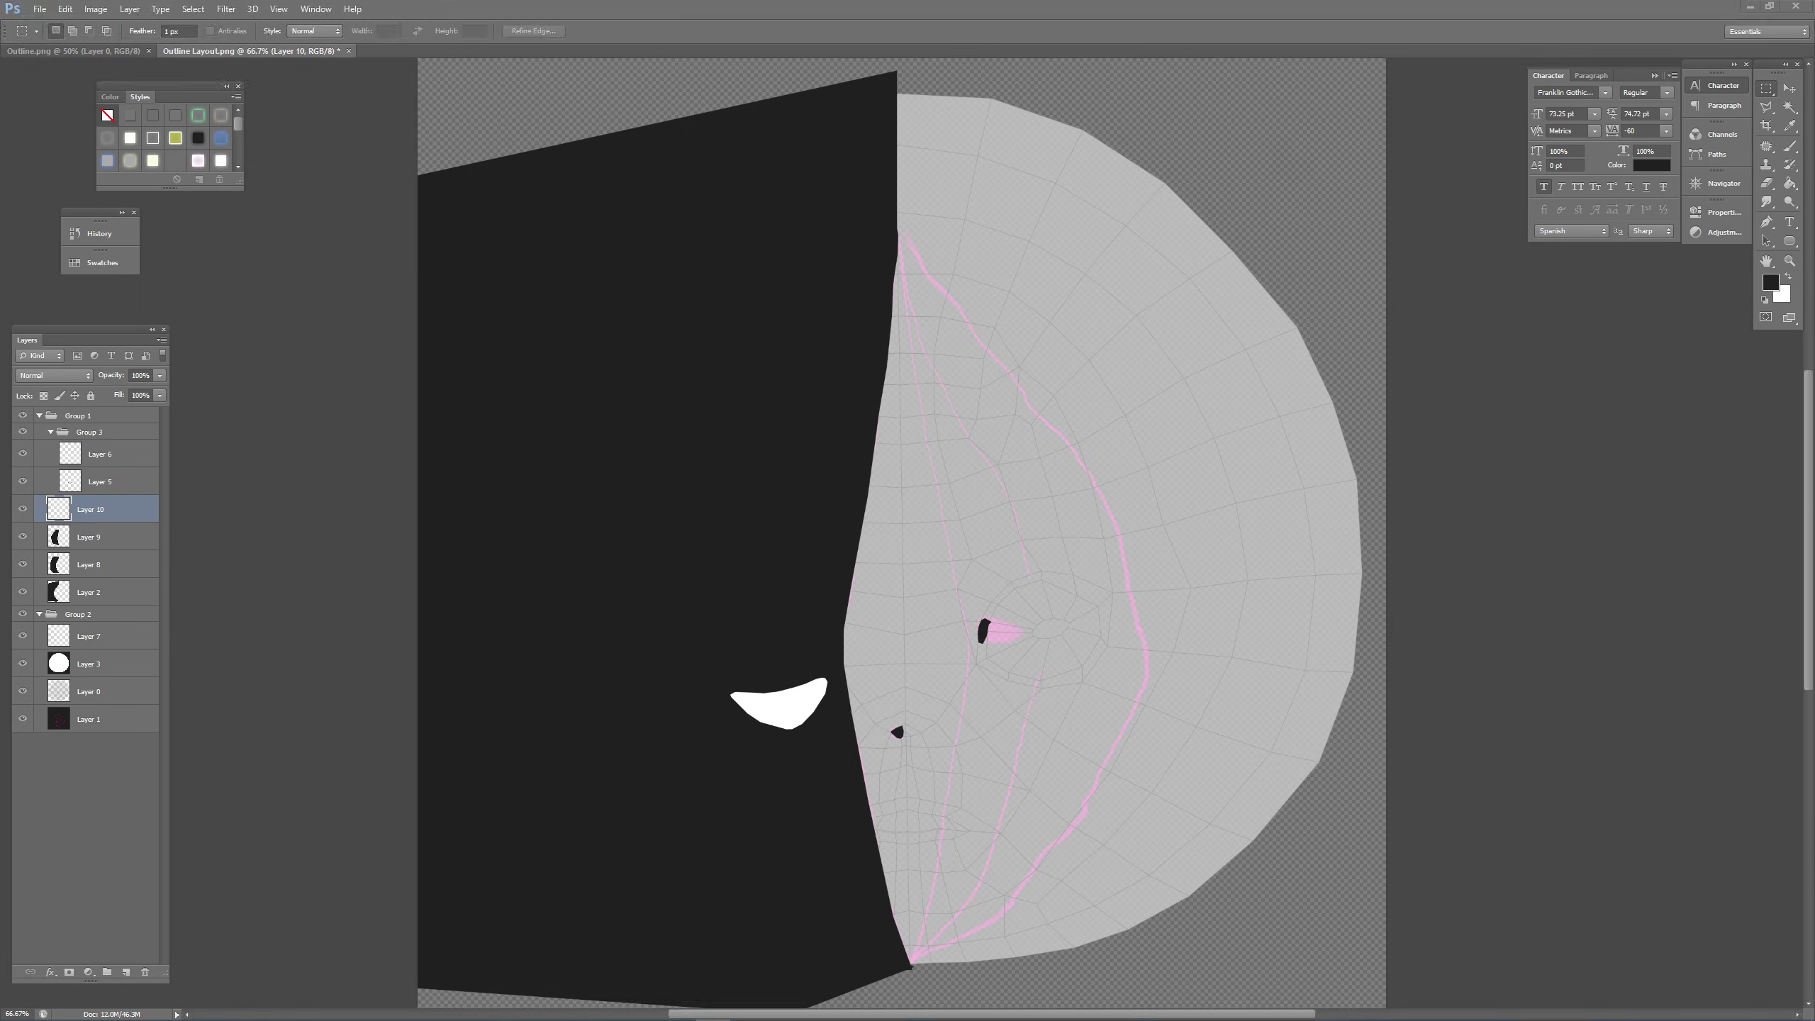
On Layer 10, select the left half of the face up to its vertical centre line, fill it black, and deselect.
mouse_move(535, 77)
left_mouse_down()
mouse_move(830, 793)
mouse_move(905, 854)
left_mouse_up()
left_click(1791, 185)
left_click(883, 572)
key("ctrl+d")
scroll(919, 576, "up", 3)
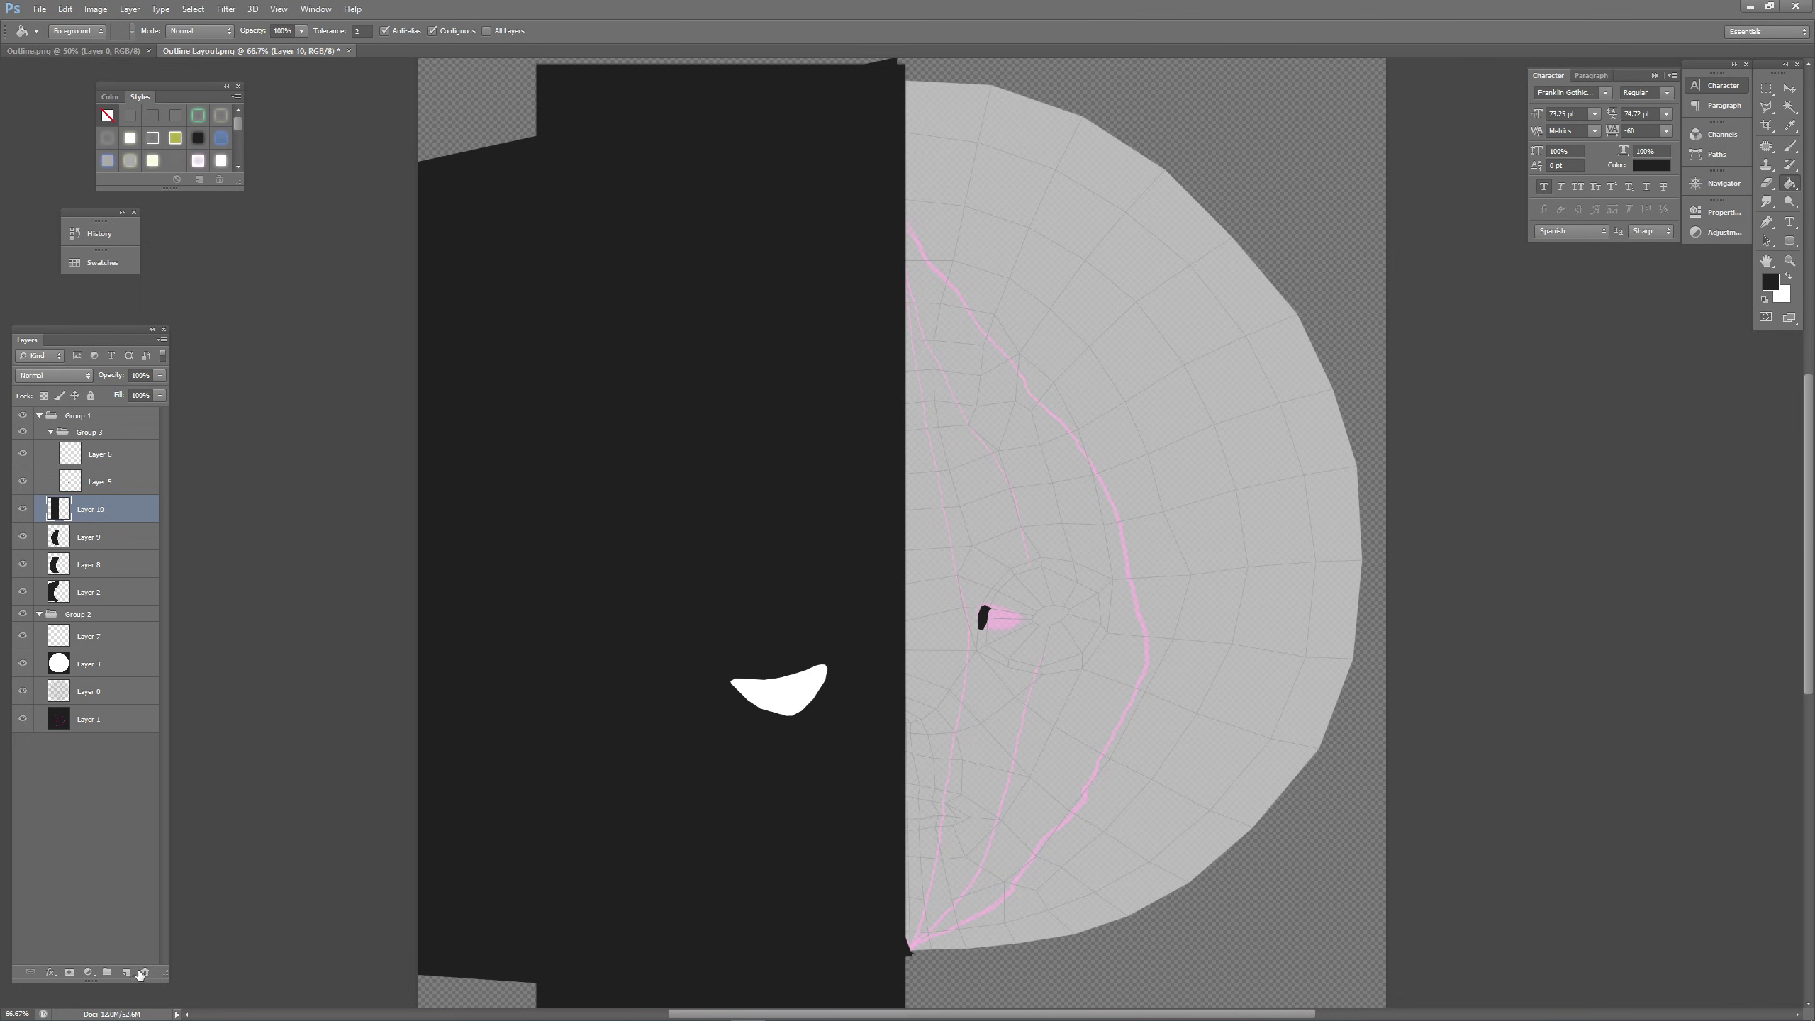
On a new layer above Layer 10, lasso along the face's innermost right contour, fill the shadow side black, and deselect.
key("ctrl+shift+alt+n")
key("l")
left_click(899, 972)
left_click(970, 692)
left_click(897, 259)
left_click(728, 290)
left_click(622, 754)
left_click(898, 972)
key("g")
left_click(753, 473)
key("ctrl+d")
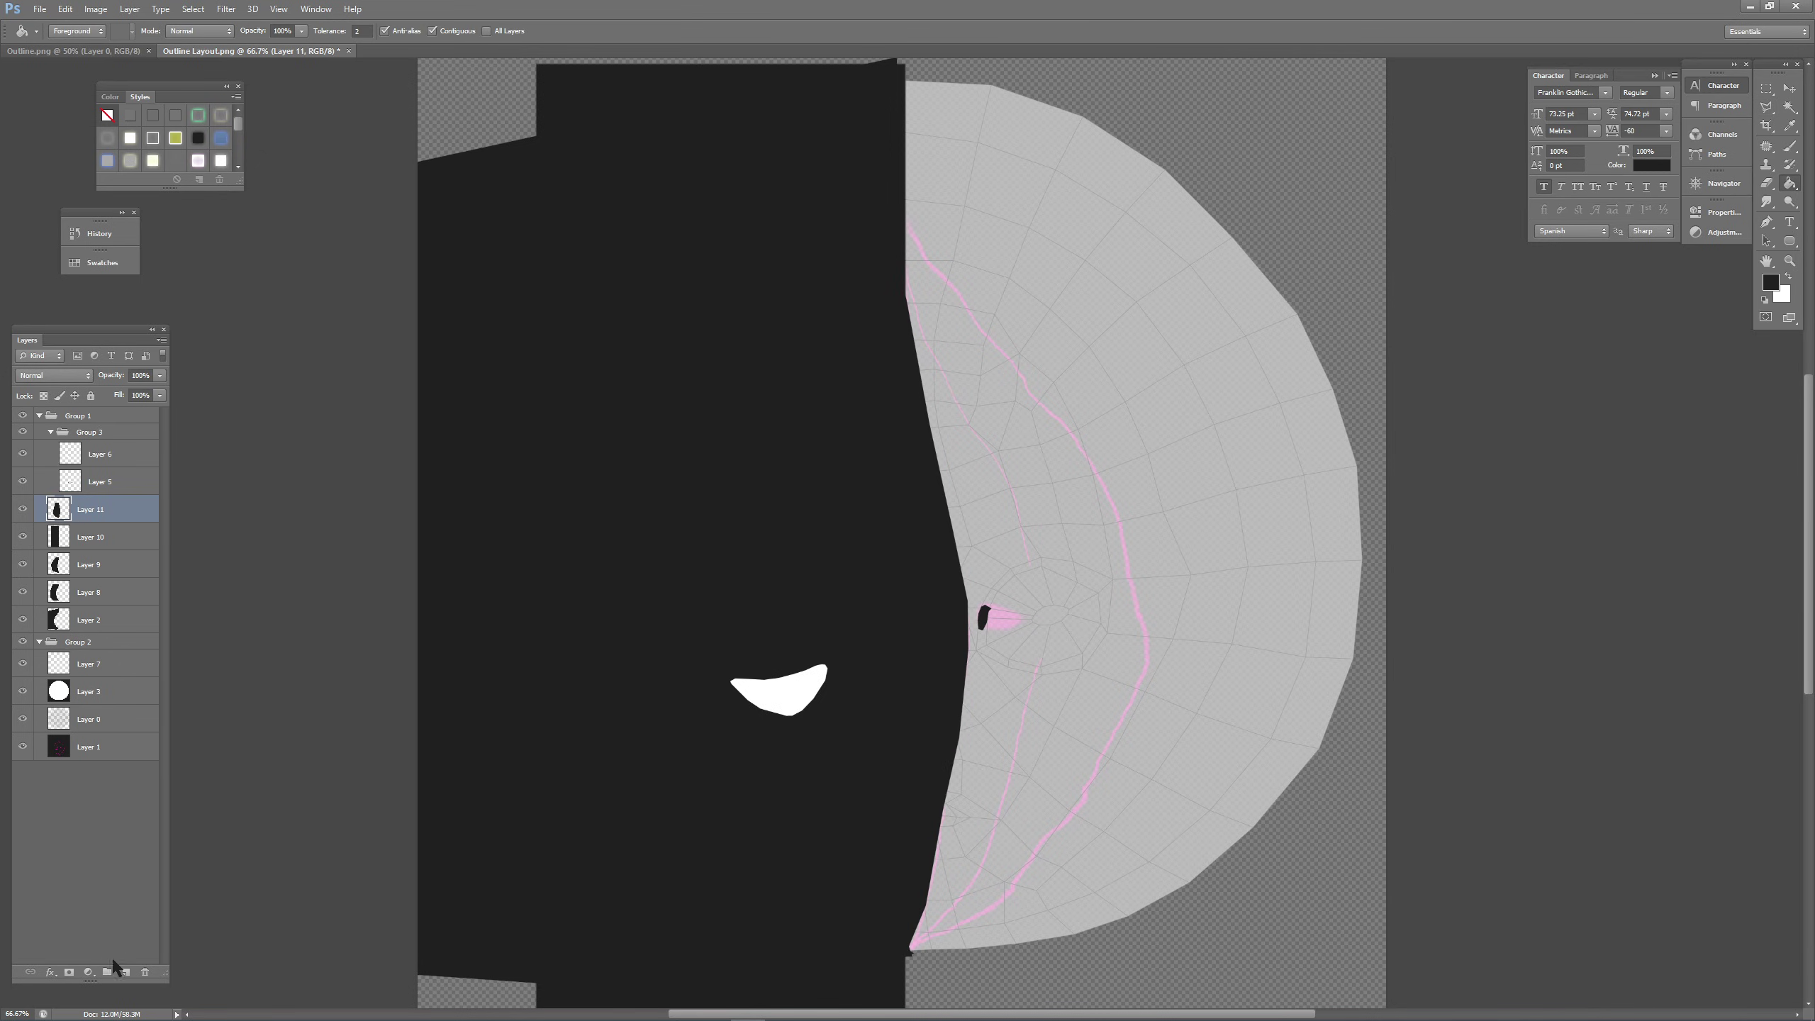
On a new layer above Layer 11, lasso along the face's middle right contour, fill the shadow side black, and deselect.
key("ctrl+shift+alt+n")
key("l")
left_click(906, 952)
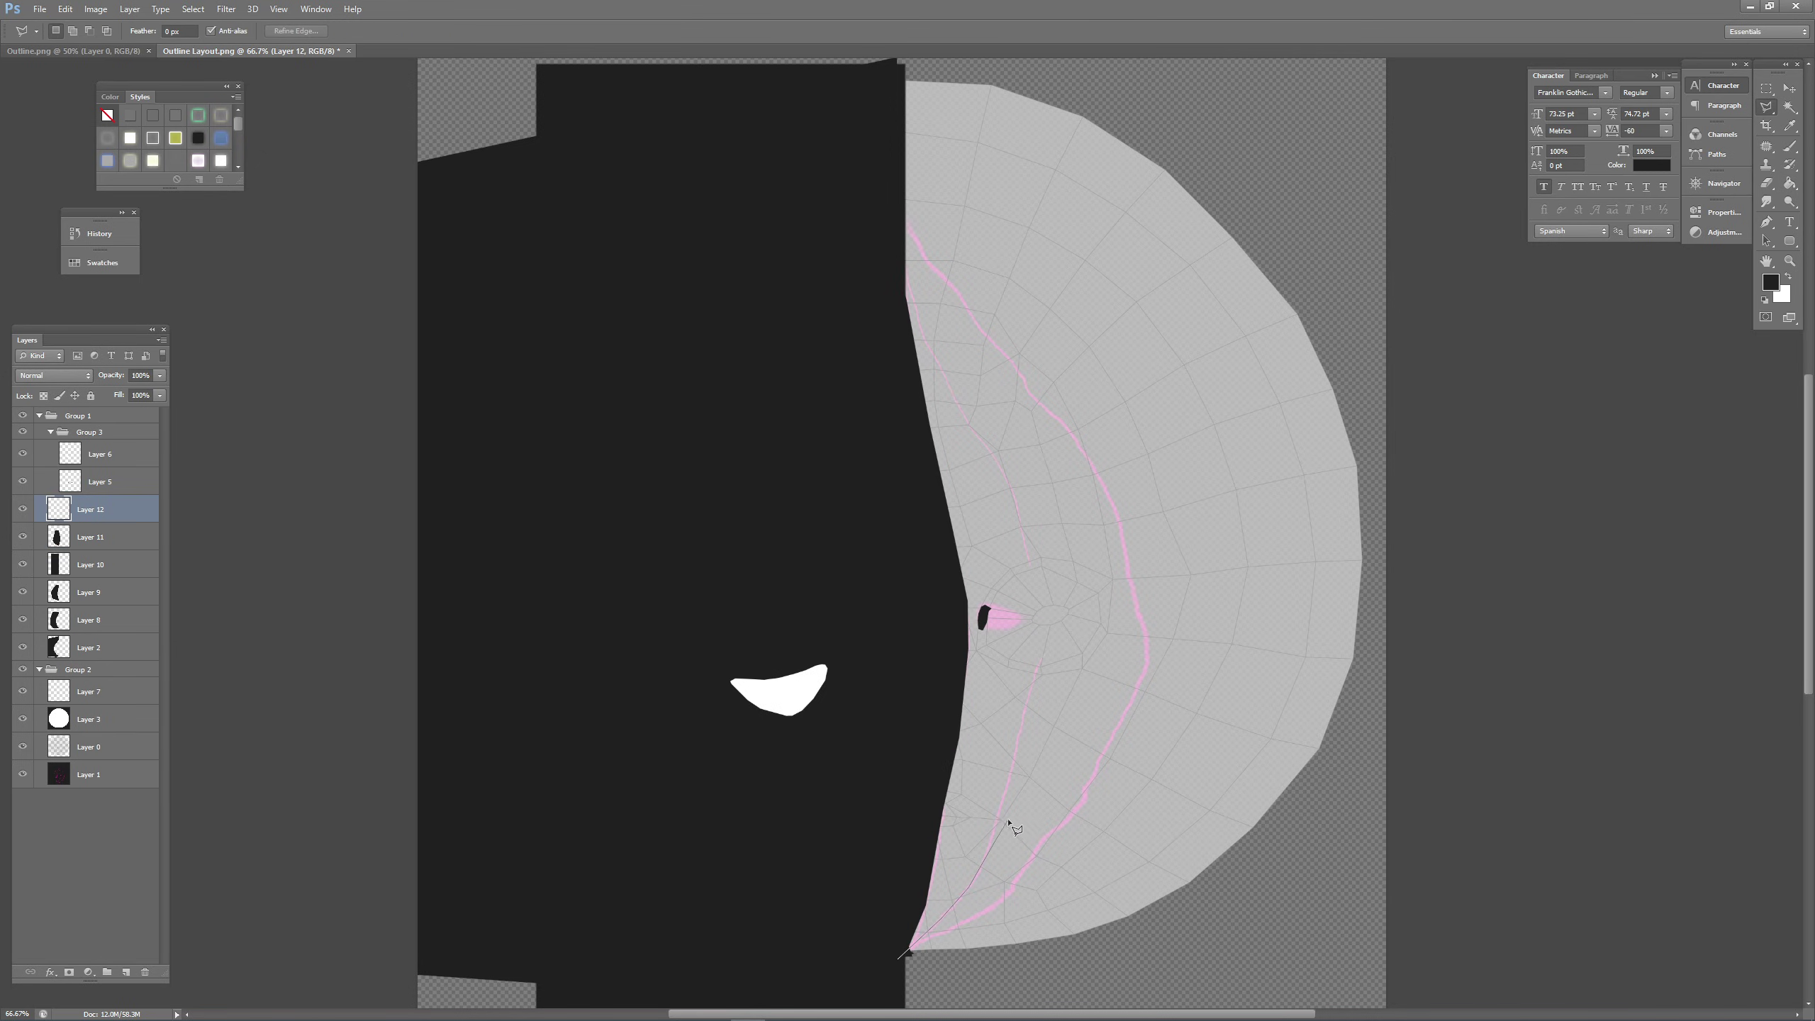
key("BackSpace")
left_click(993, 838)
left_click(1009, 791)
left_click(1040, 647)
left_click(1018, 501)
left_click(965, 412)
left_click(904, 270)
left_click(811, 242)
left_click(711, 299)
left_click(509, 661)
left_click(669, 843)
left_click(900, 958)
key("g")
left_click(989, 789)
key("ctrl+d")
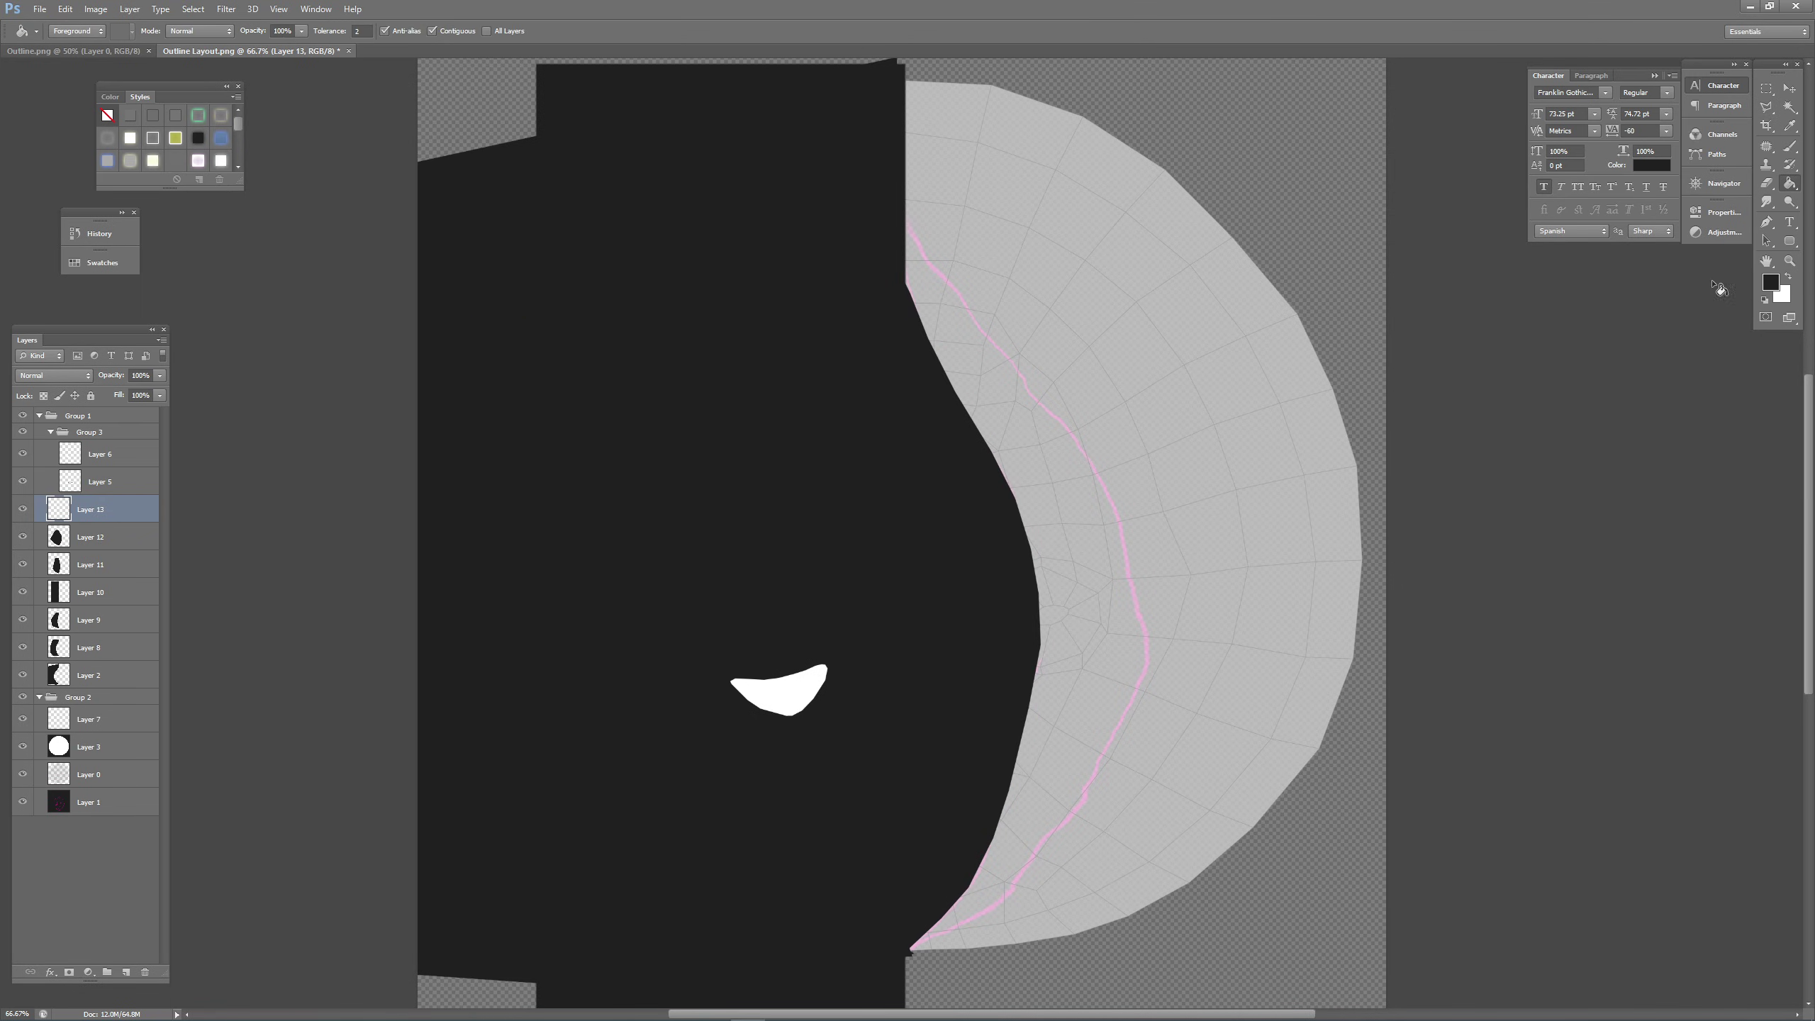
On Layer 13, lasso along the face's outermost right contour from chin to crown, fill the shadow side black, and deselect.
key("shift+l")
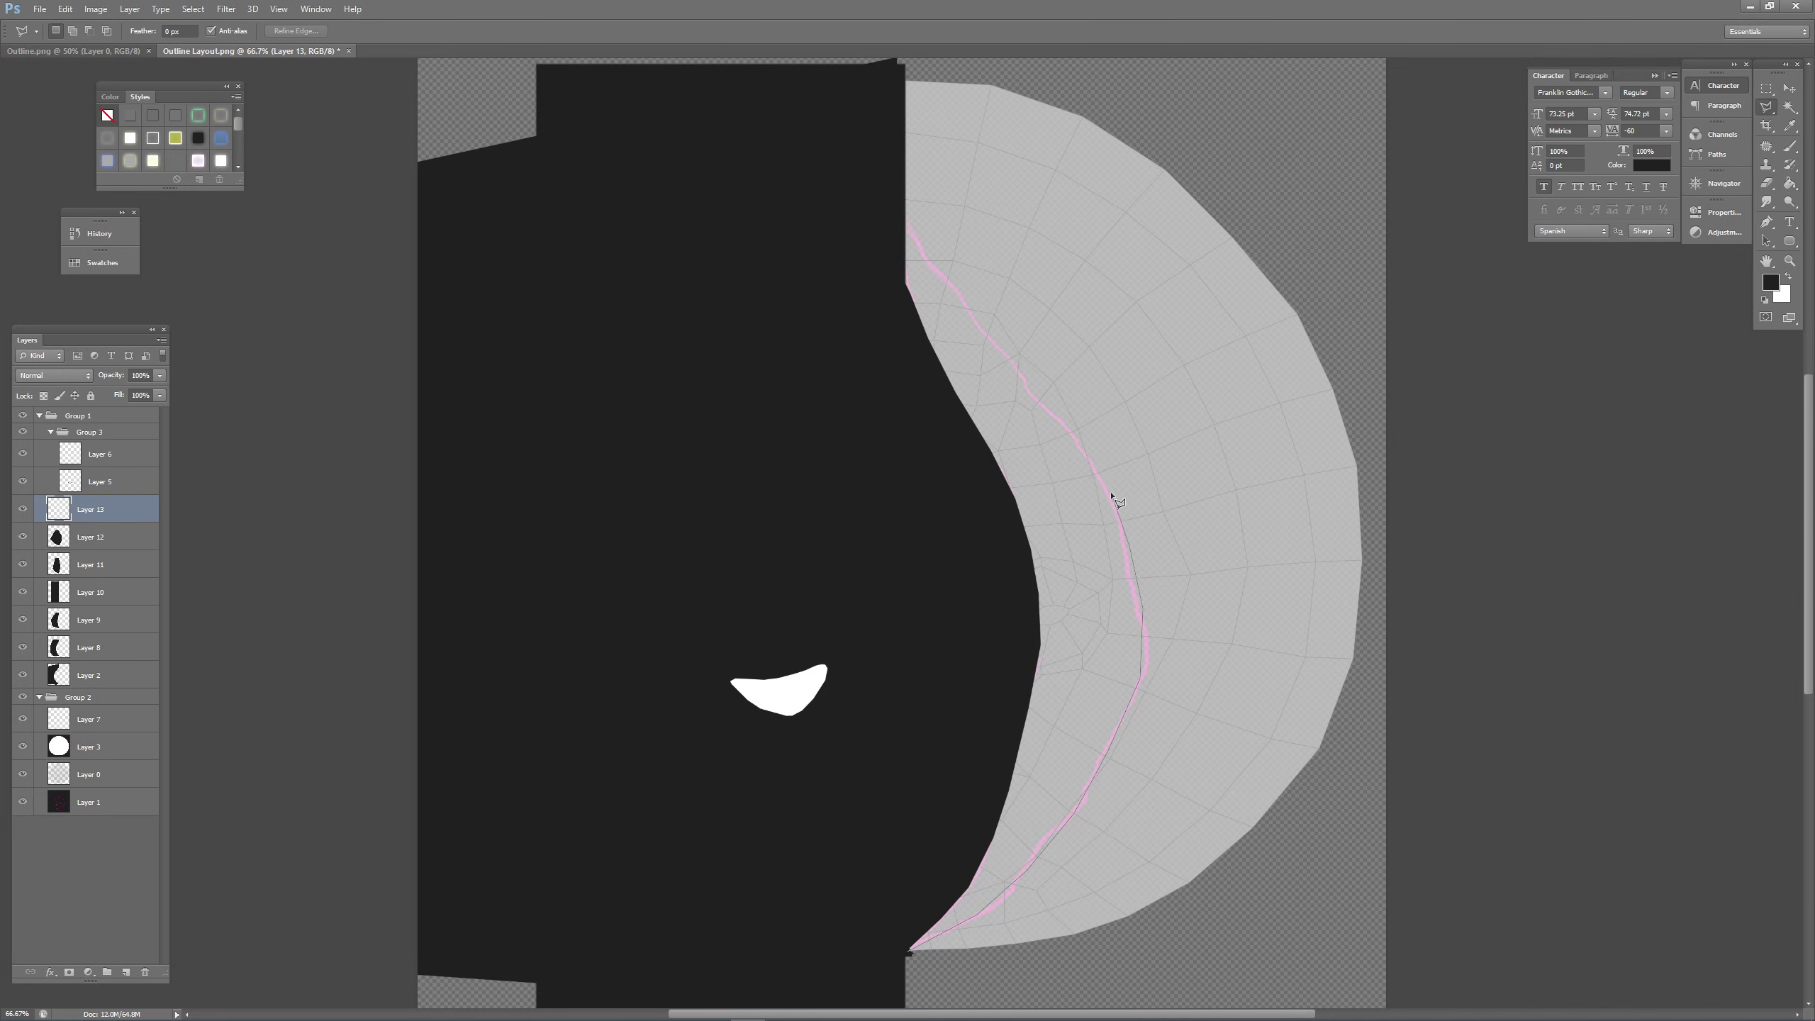
left_click(850, 202)
left_click(778, 300)
left_click(884, 843)
left_click(871, 945)
left_click(910, 950)
key("g")
left_click(1015, 501)
key("ctrl+d")
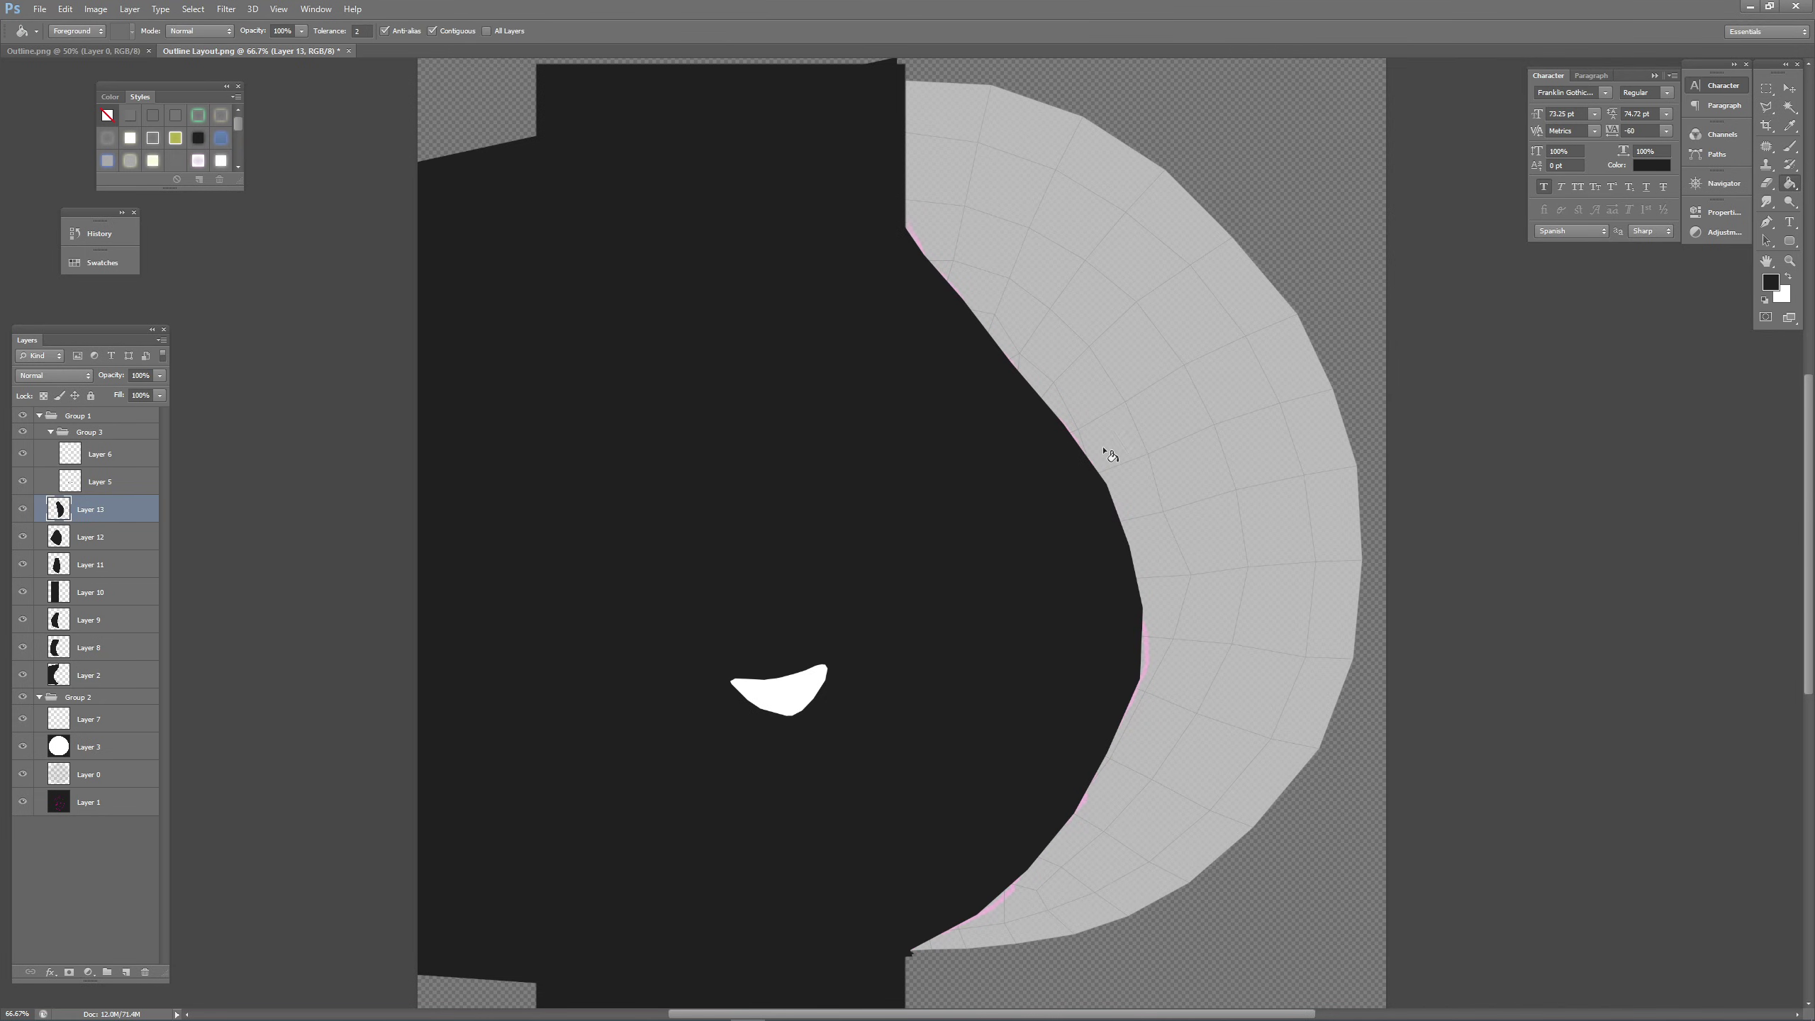
Duplicate the white cheek triangle's Layer 6, hide the original, and scale the copy down.
left_click(107, 451)
right_click(107, 447)
left_click(158, 522)
left_click(1030, 307)
left_click(22, 481)
key("ctrl+t")
mouse_move(275, 31)
left_mouse_down()
mouse_move(306, 30)
mouse_move(250, 34)
left_mouse_up()
type("95")
left_click(247, 31)
left_click(712, 30)
left_click(22, 481)
left_click(23, 482)
key("ctrl+t")
type("95")
key("Return")
Duplicate the shrunken cheek triangle layer and scale the second copy down further.
right_click(108, 451)
left_click(157, 524)
left_click(1033, 313)
key("ctrl+t")
type("95")
left_click(251, 30)
left_click(712, 31)
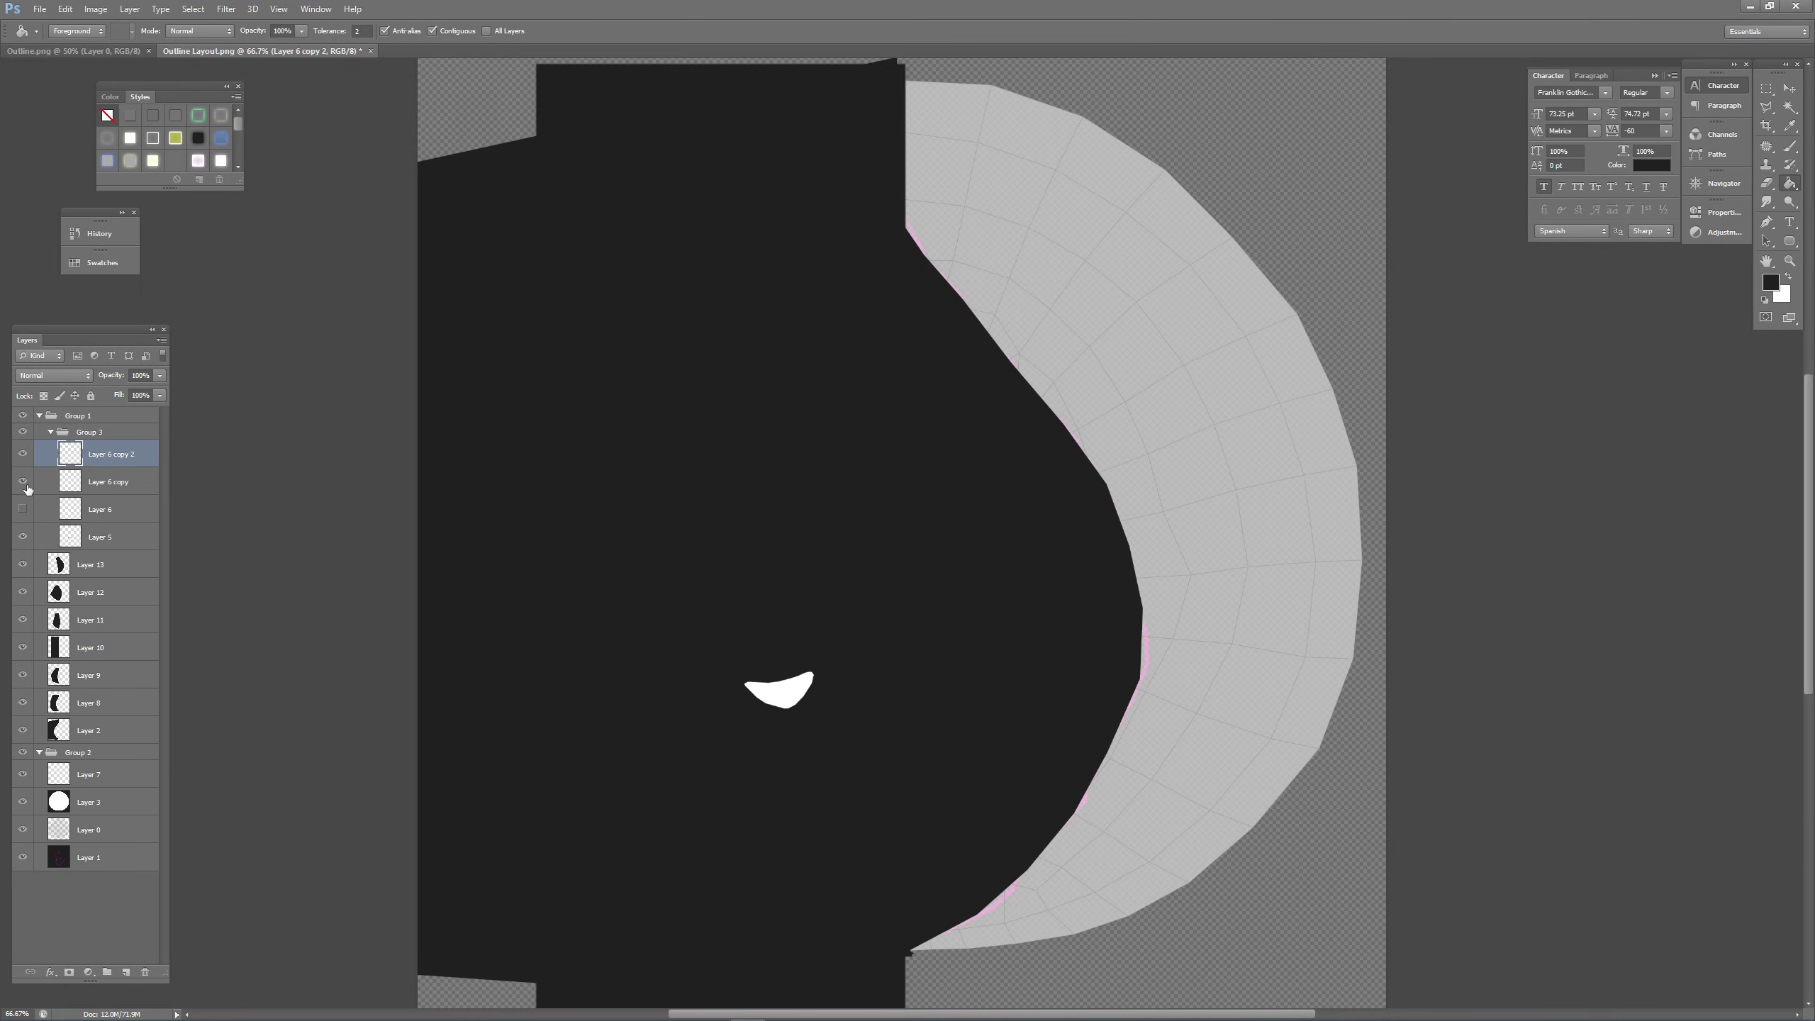
Show Layer 6, hide its two copies and Layers 8 to 13, and fill the area outside the face on Layer 3 black.
left_click(23, 482)
left_click(22, 509)
left_click(22, 453)
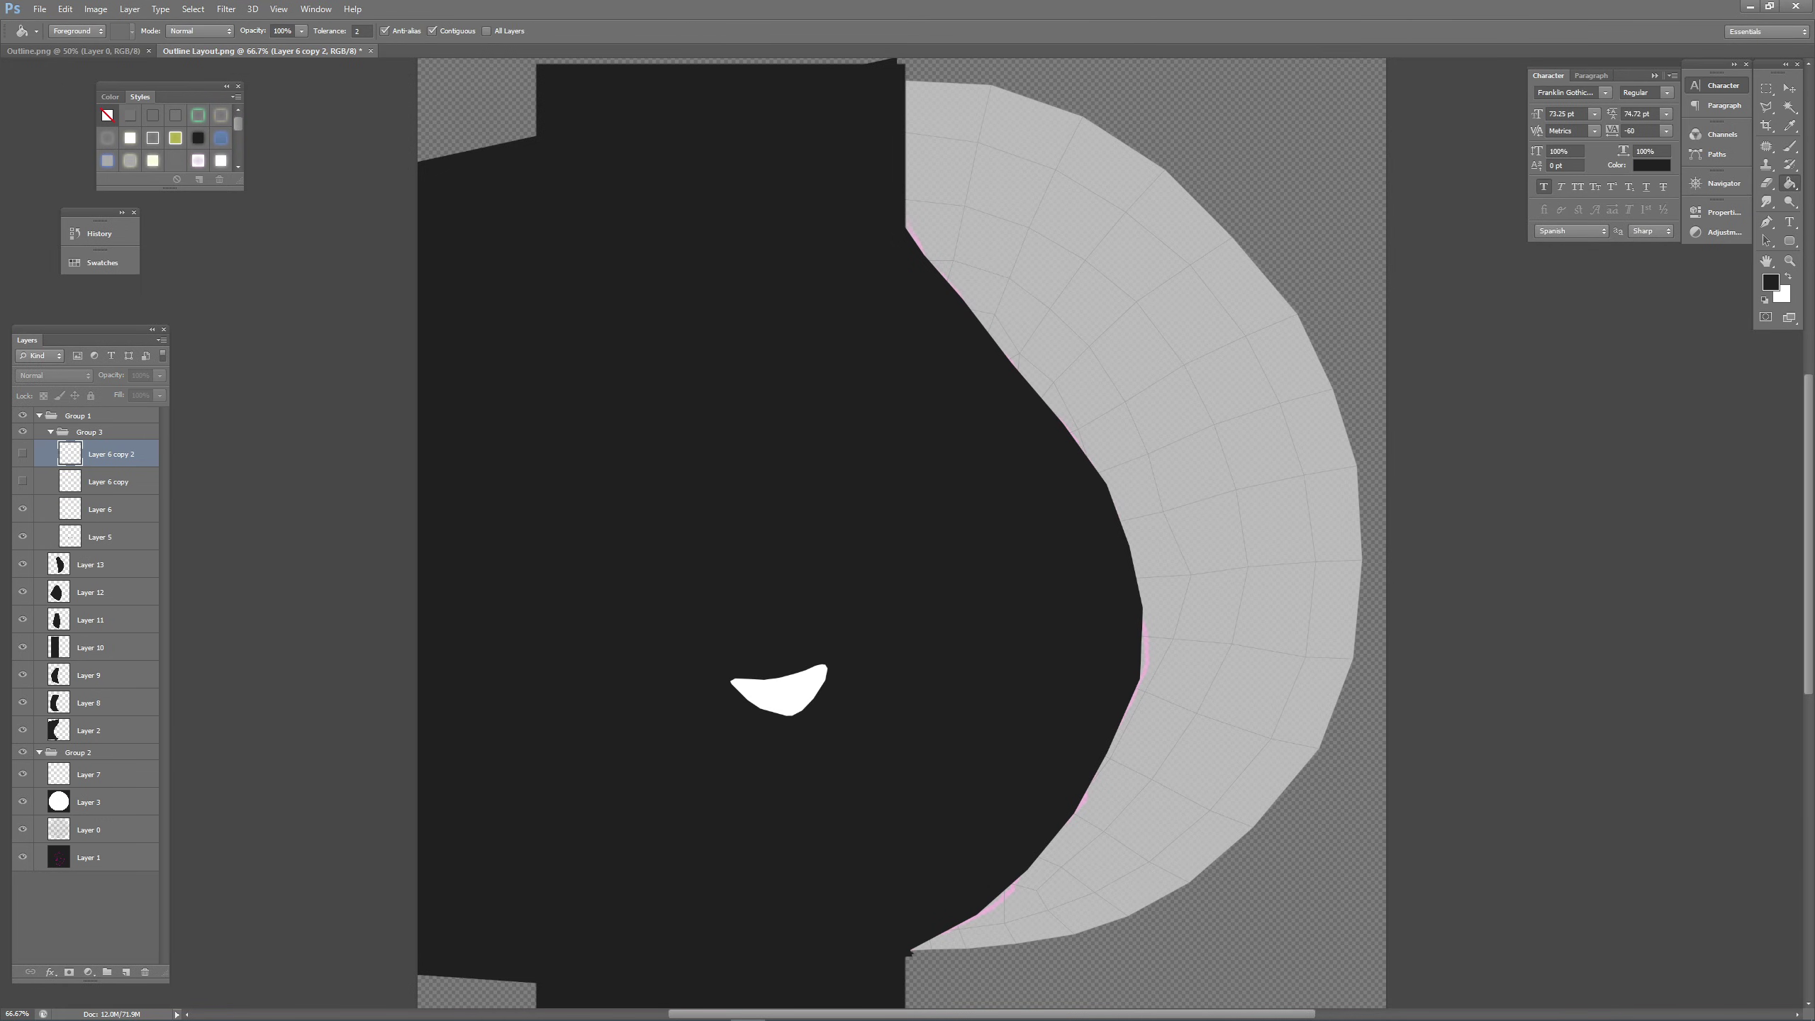
left_click(53, 800)
left_click(457, 477)
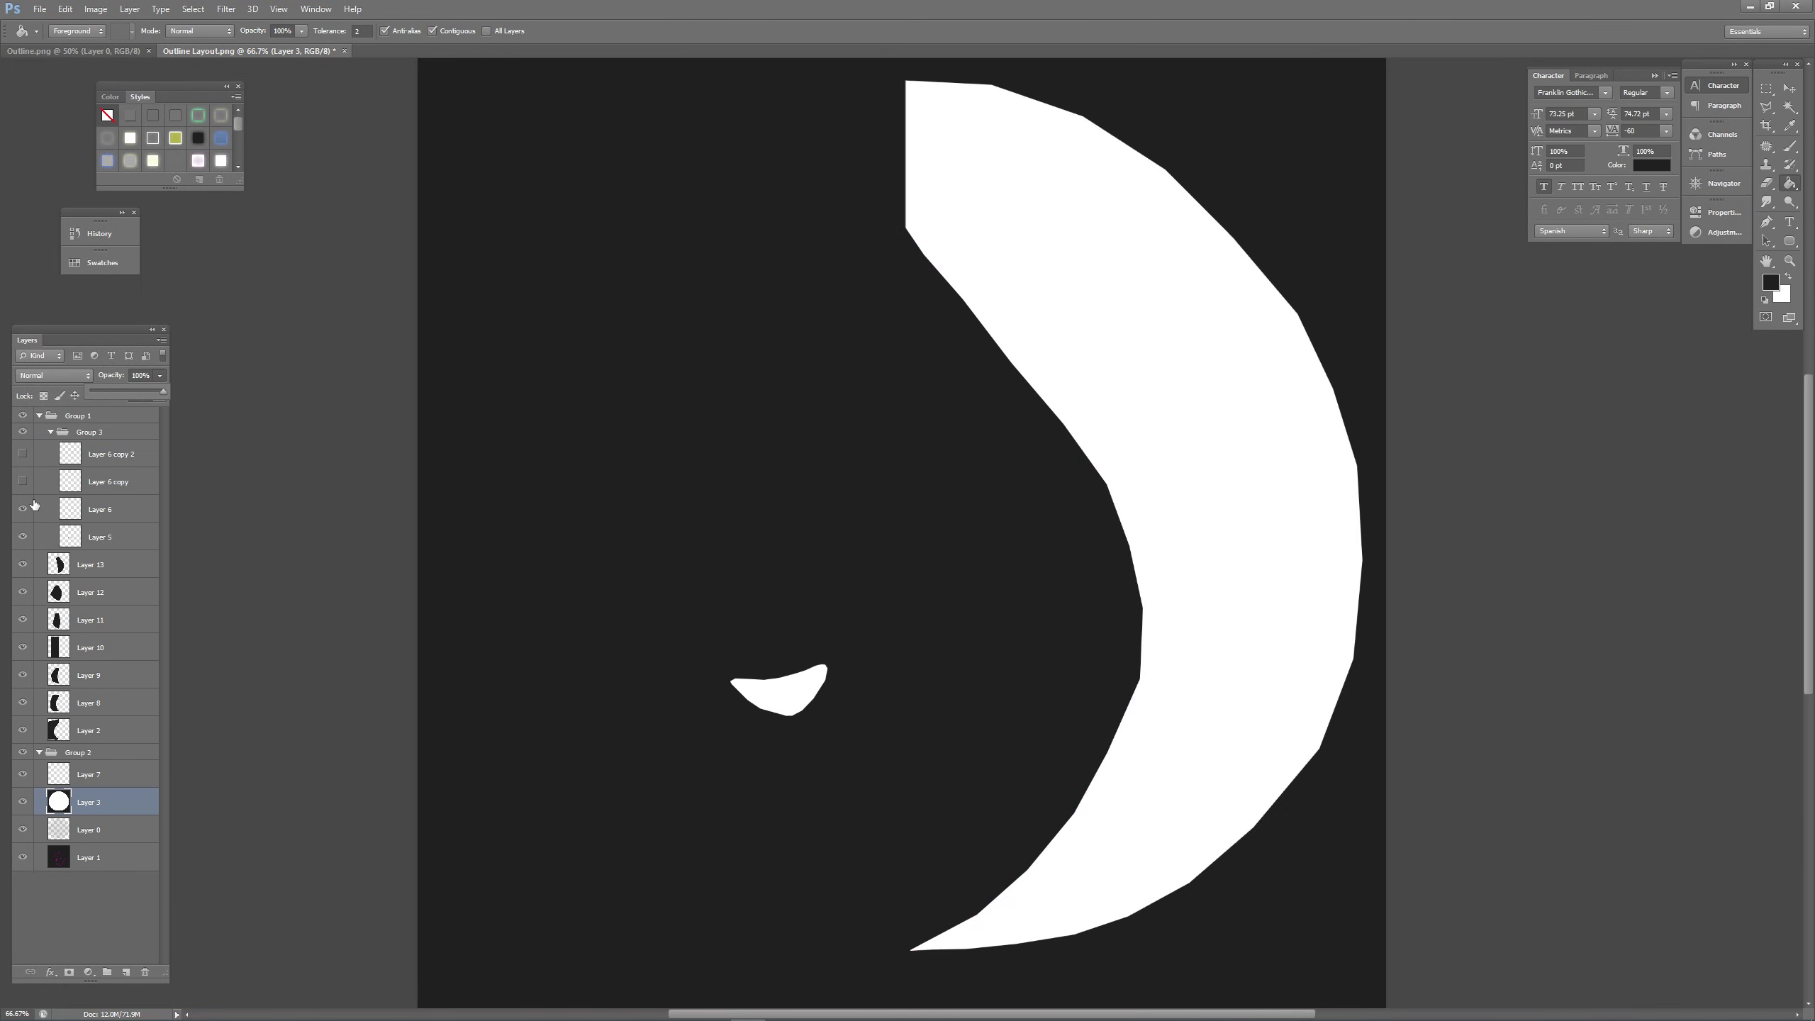
left_click_drag(24, 570, 25, 731)
left_click(24, 731)
Save the stage with only Layer 2's shadow as a PNG in the images folder, replacing g.png.
left_click(39, 9)
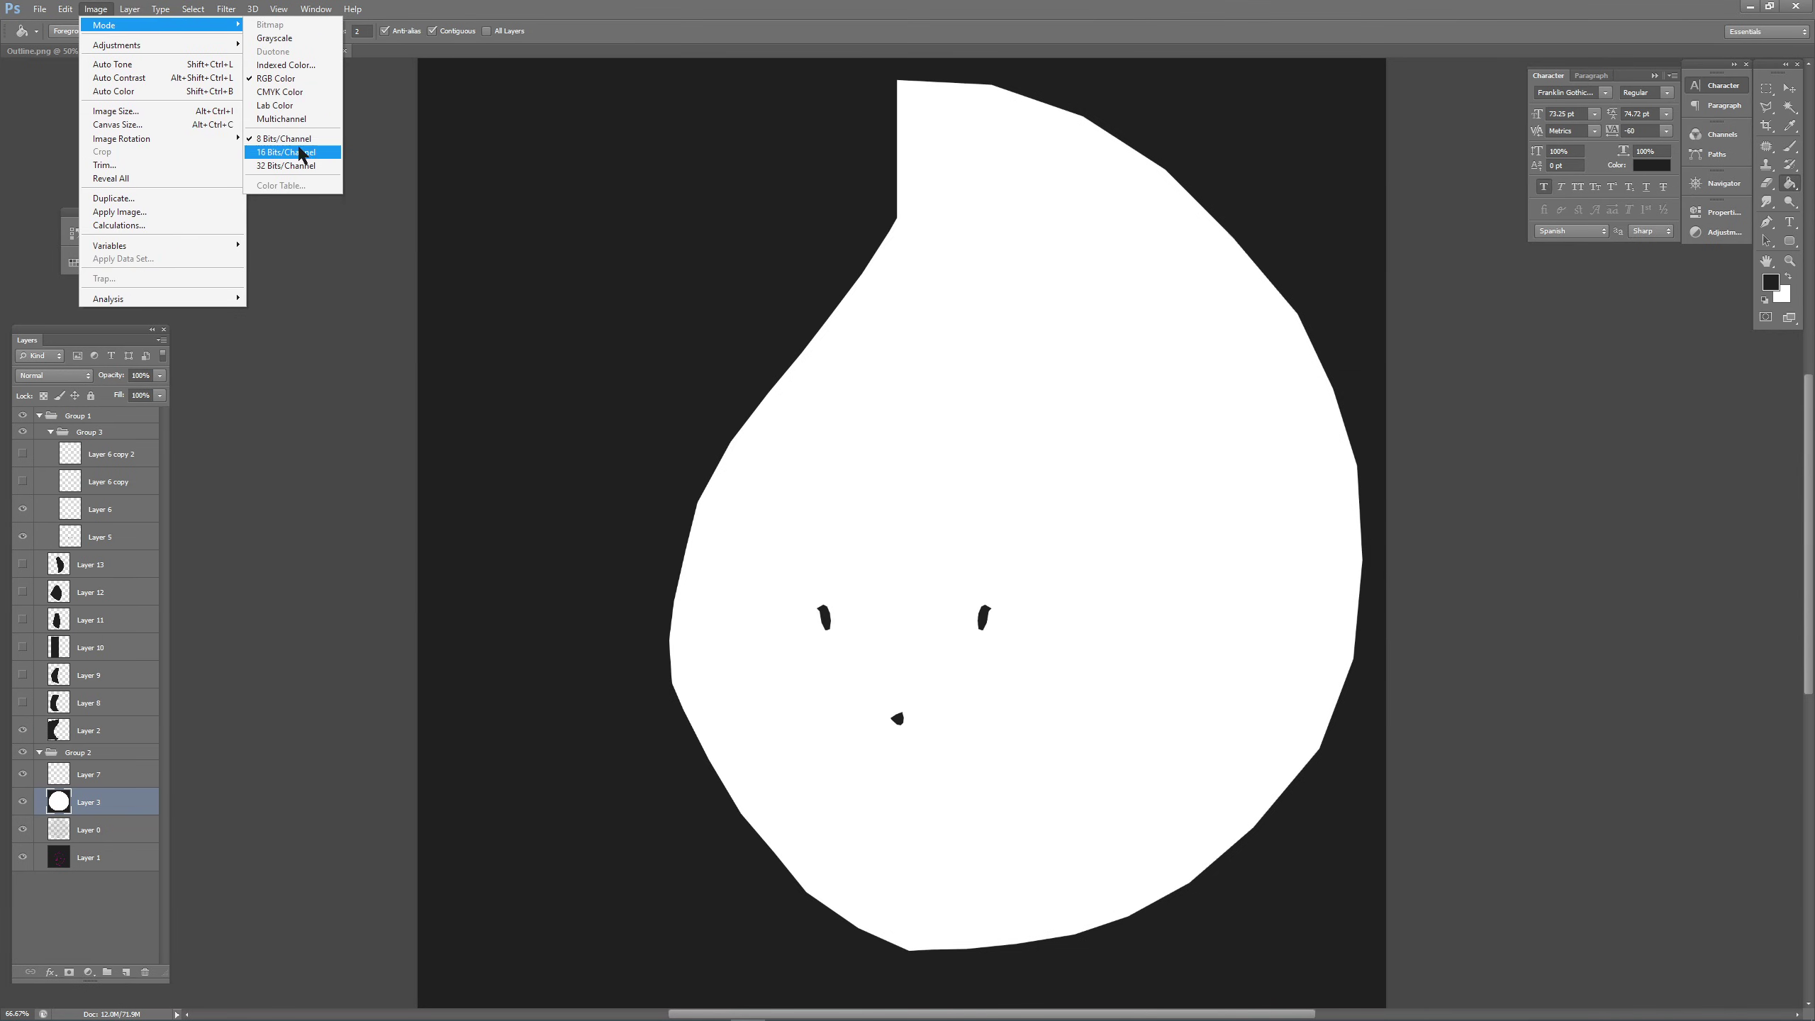
left_click(59, 178)
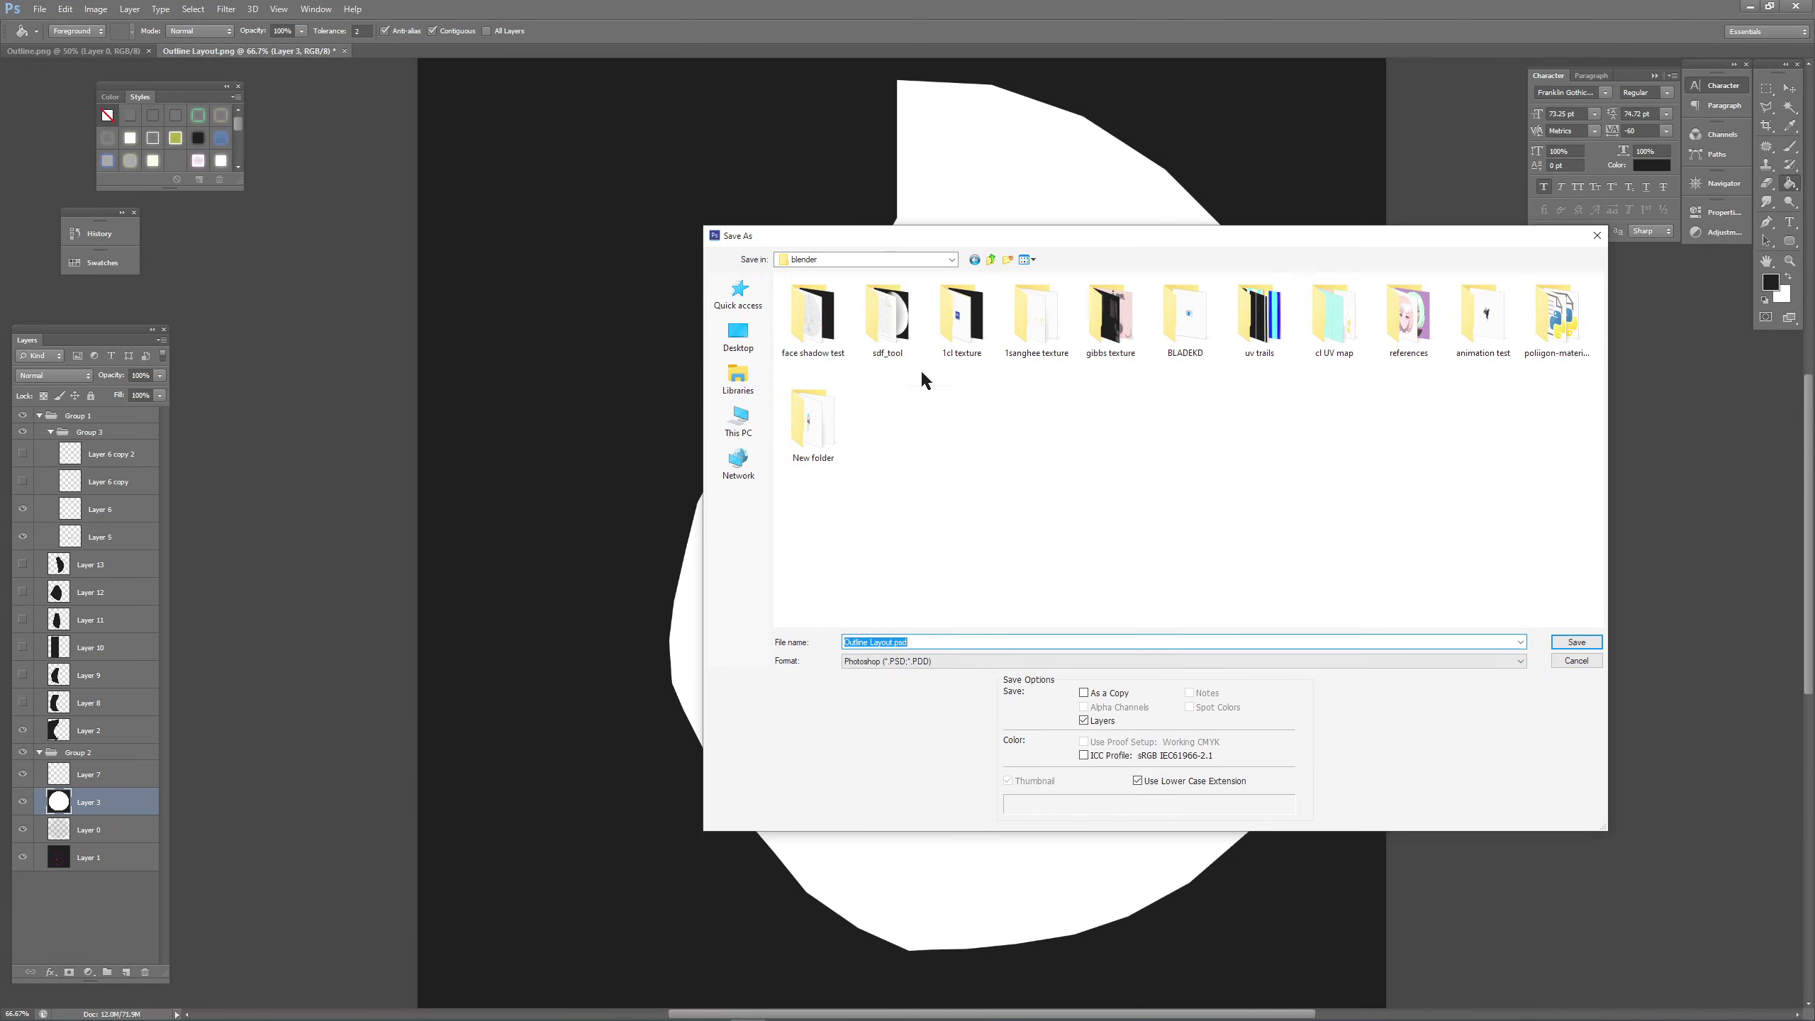
left_click(915, 661)
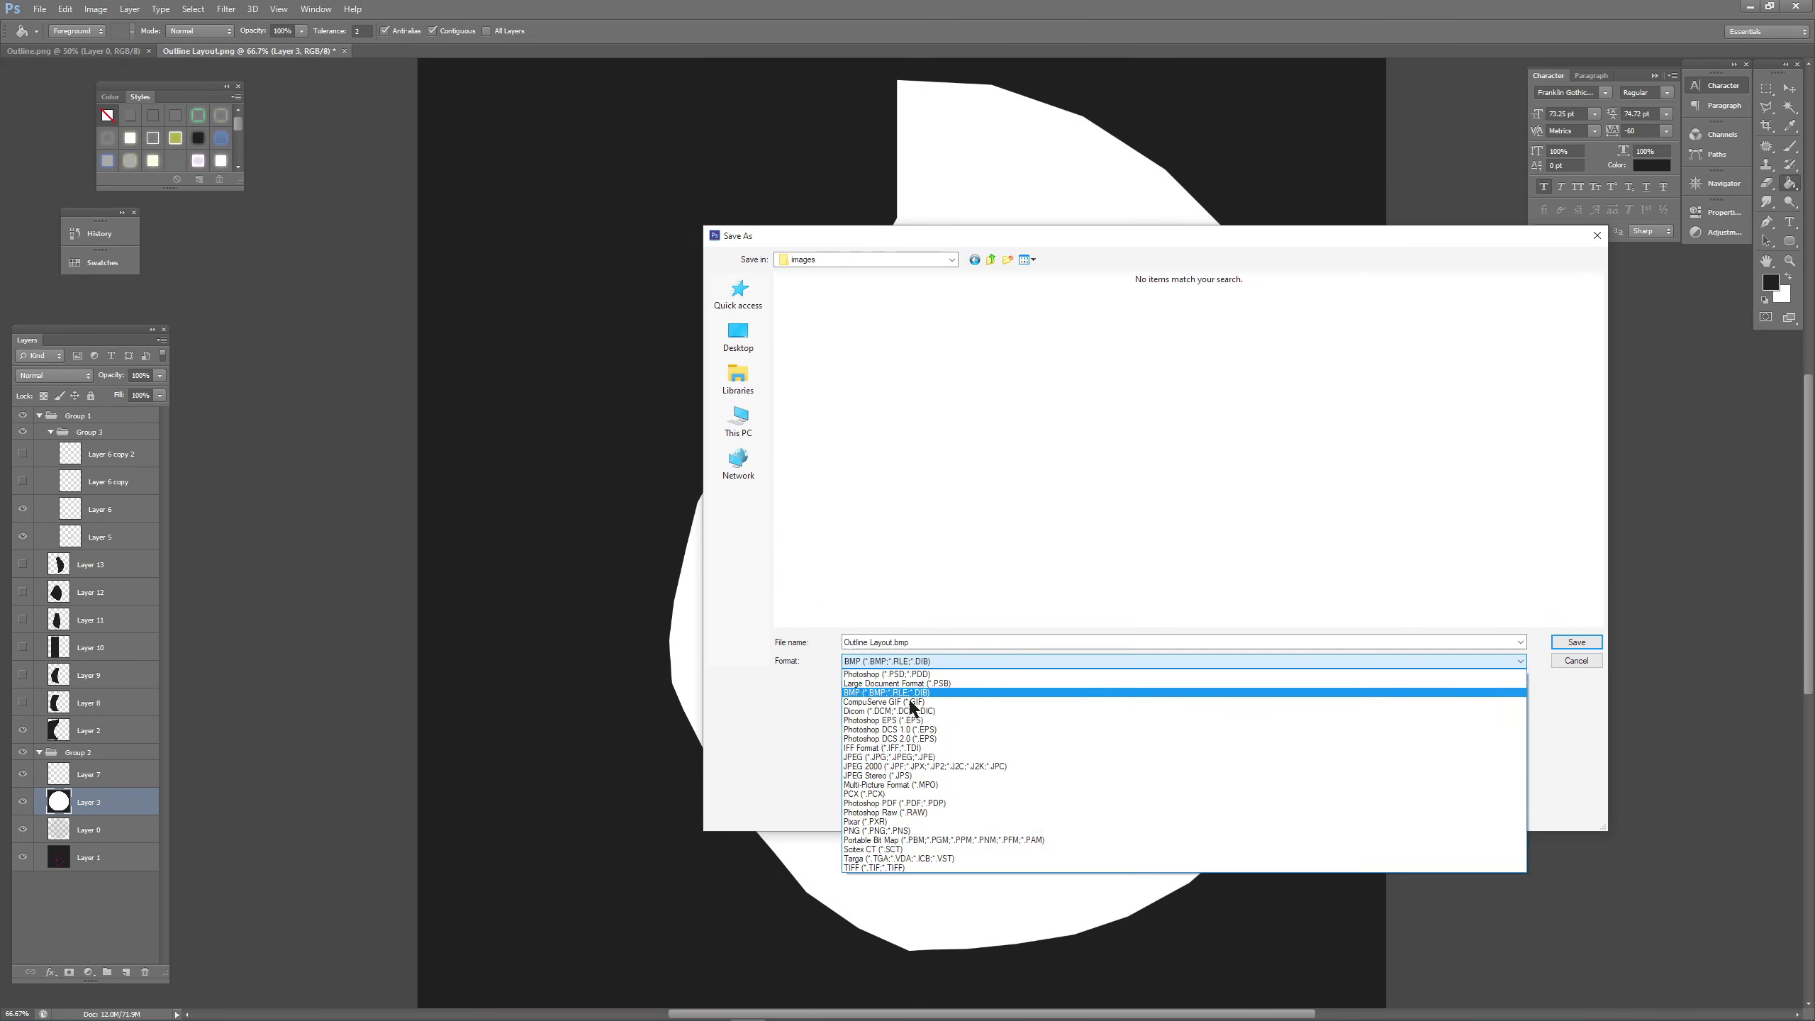
left_click(893, 831)
left_click(1259, 315)
left_click(1576, 642)
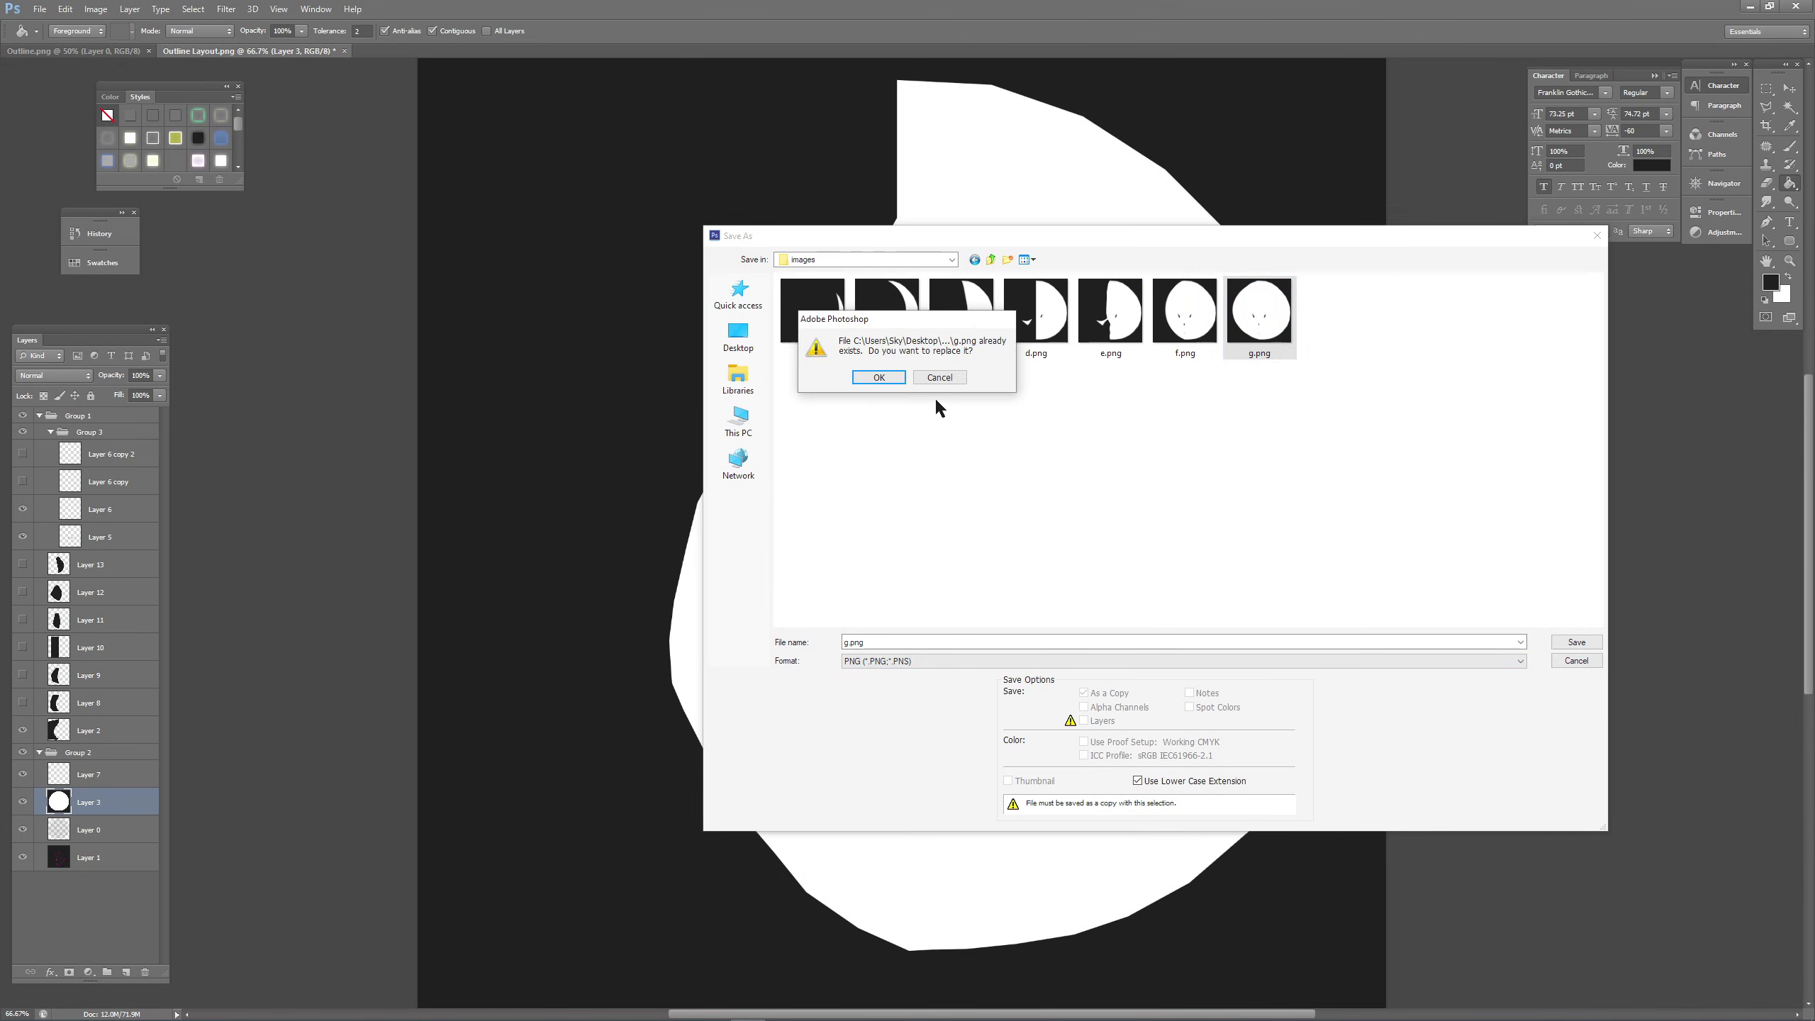
left_click(878, 377)
Show Layer 8 and save this shadow stage as a PNG in the images folder, replacing f.png.
left_click(22, 702)
left_click(39, 8)
left_click(72, 183)
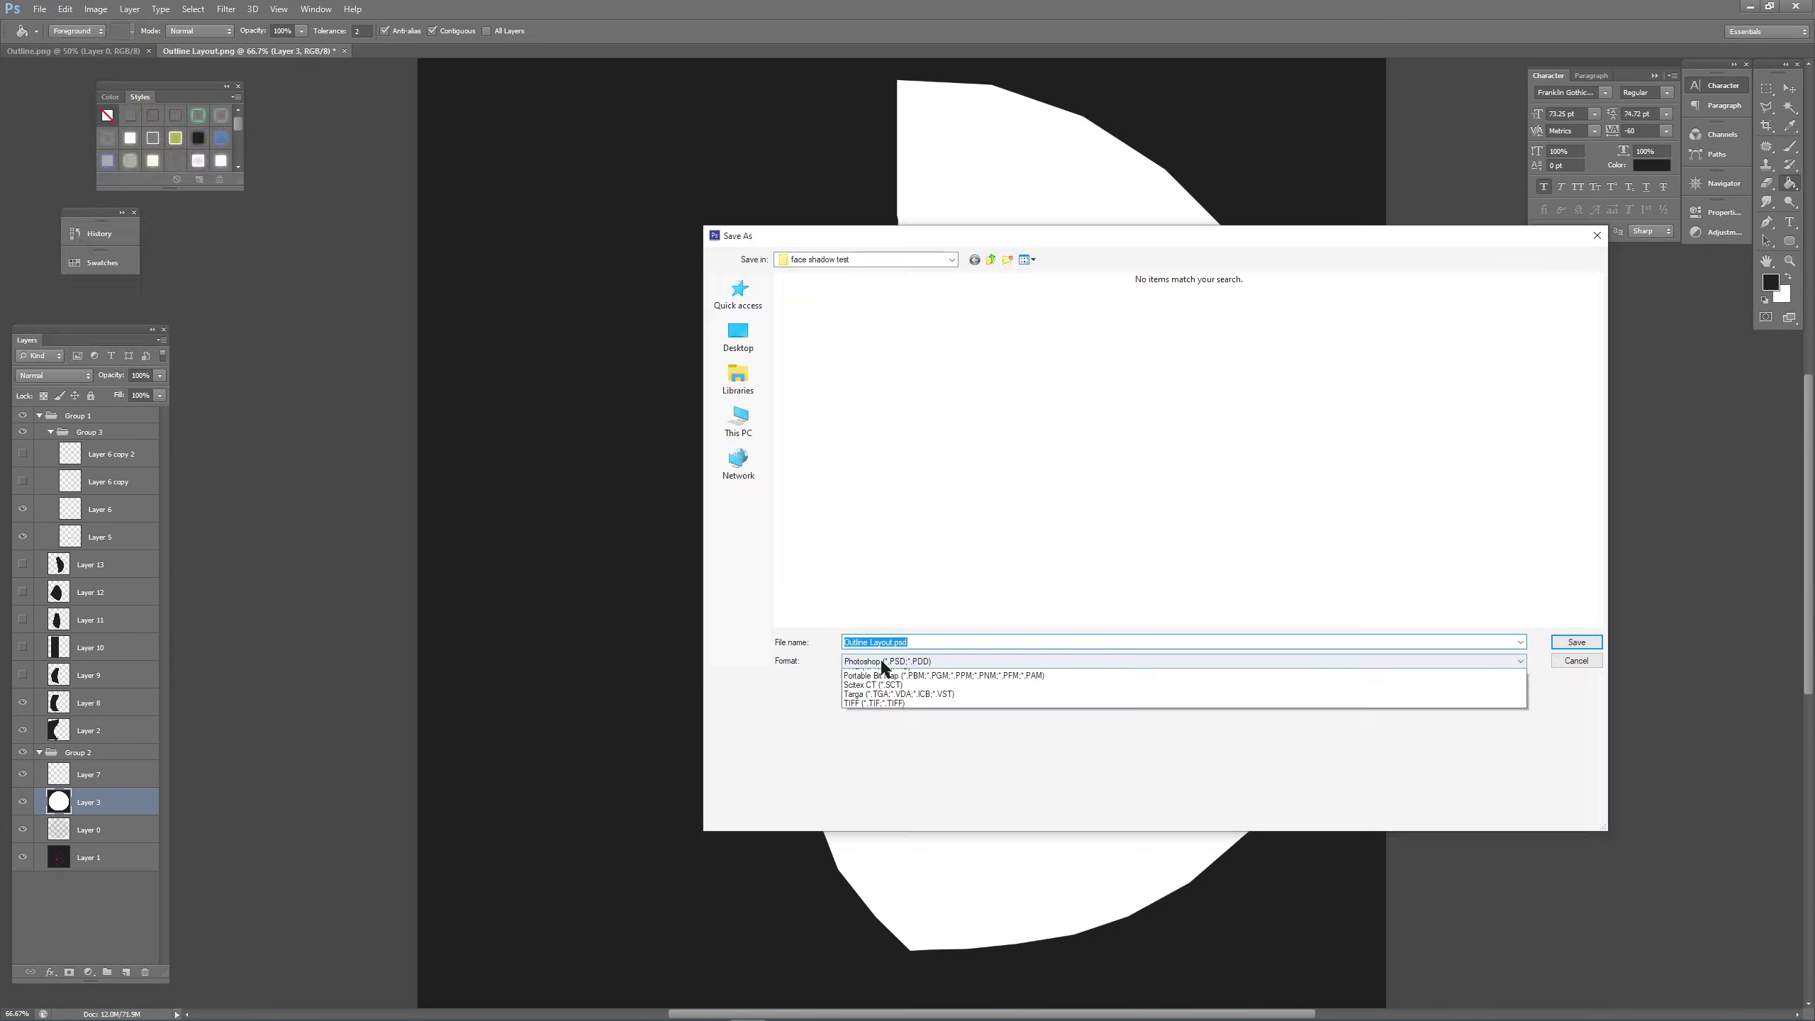
double_click(910, 316)
double_click(1184, 316)
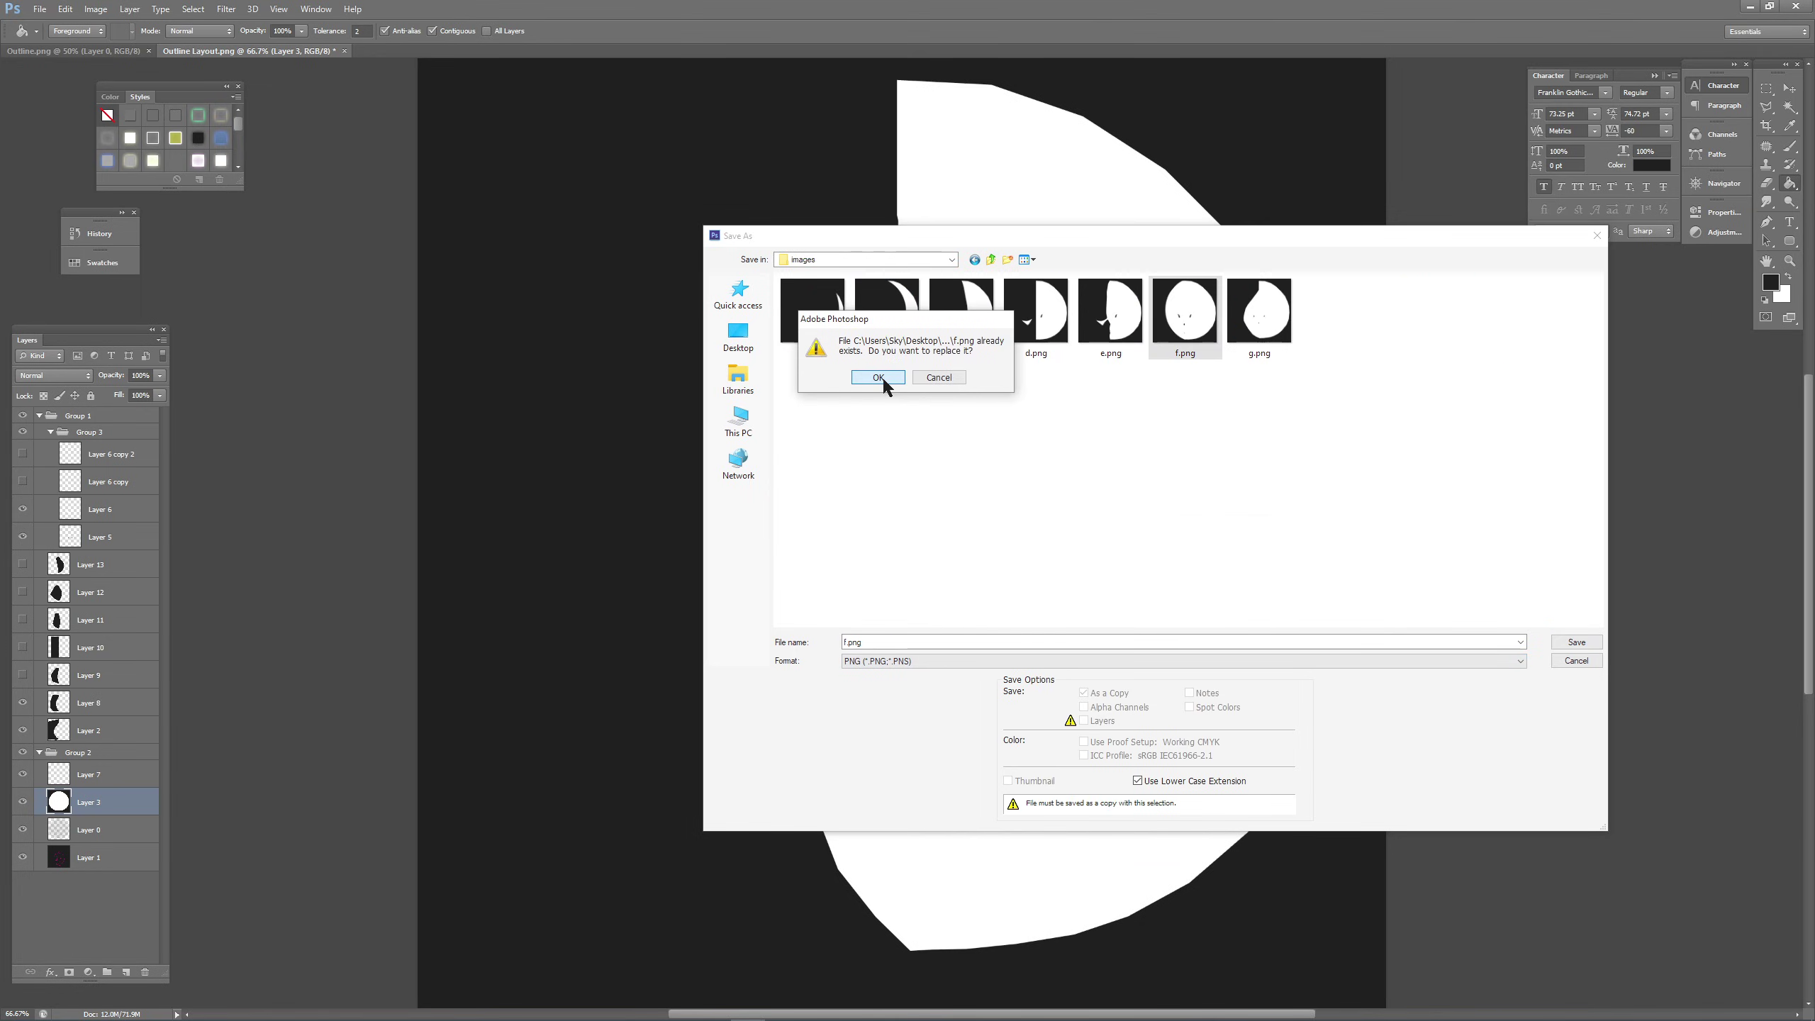
left_click(880, 378)
key("Return")
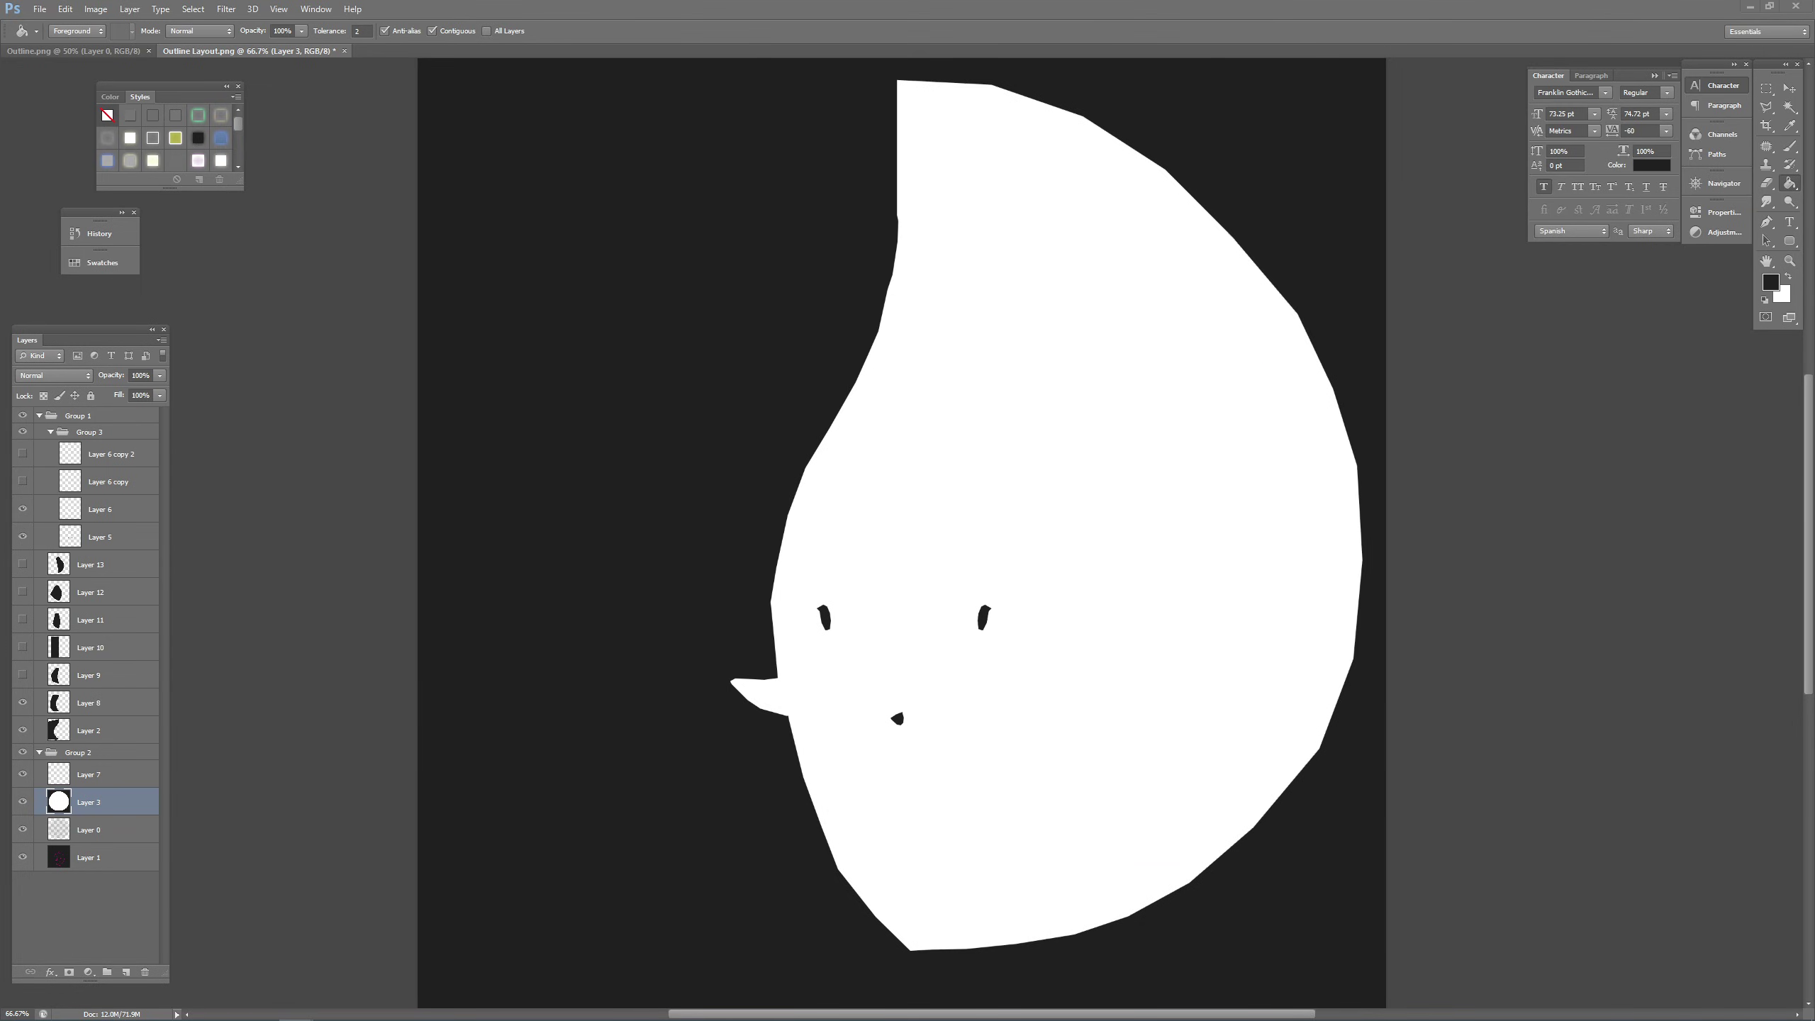
Show Layer 9 and save this shadow stage as a PNG in the images folder, replacing e.png.
left_click(22, 675)
left_click(39, 8)
left_click(79, 180)
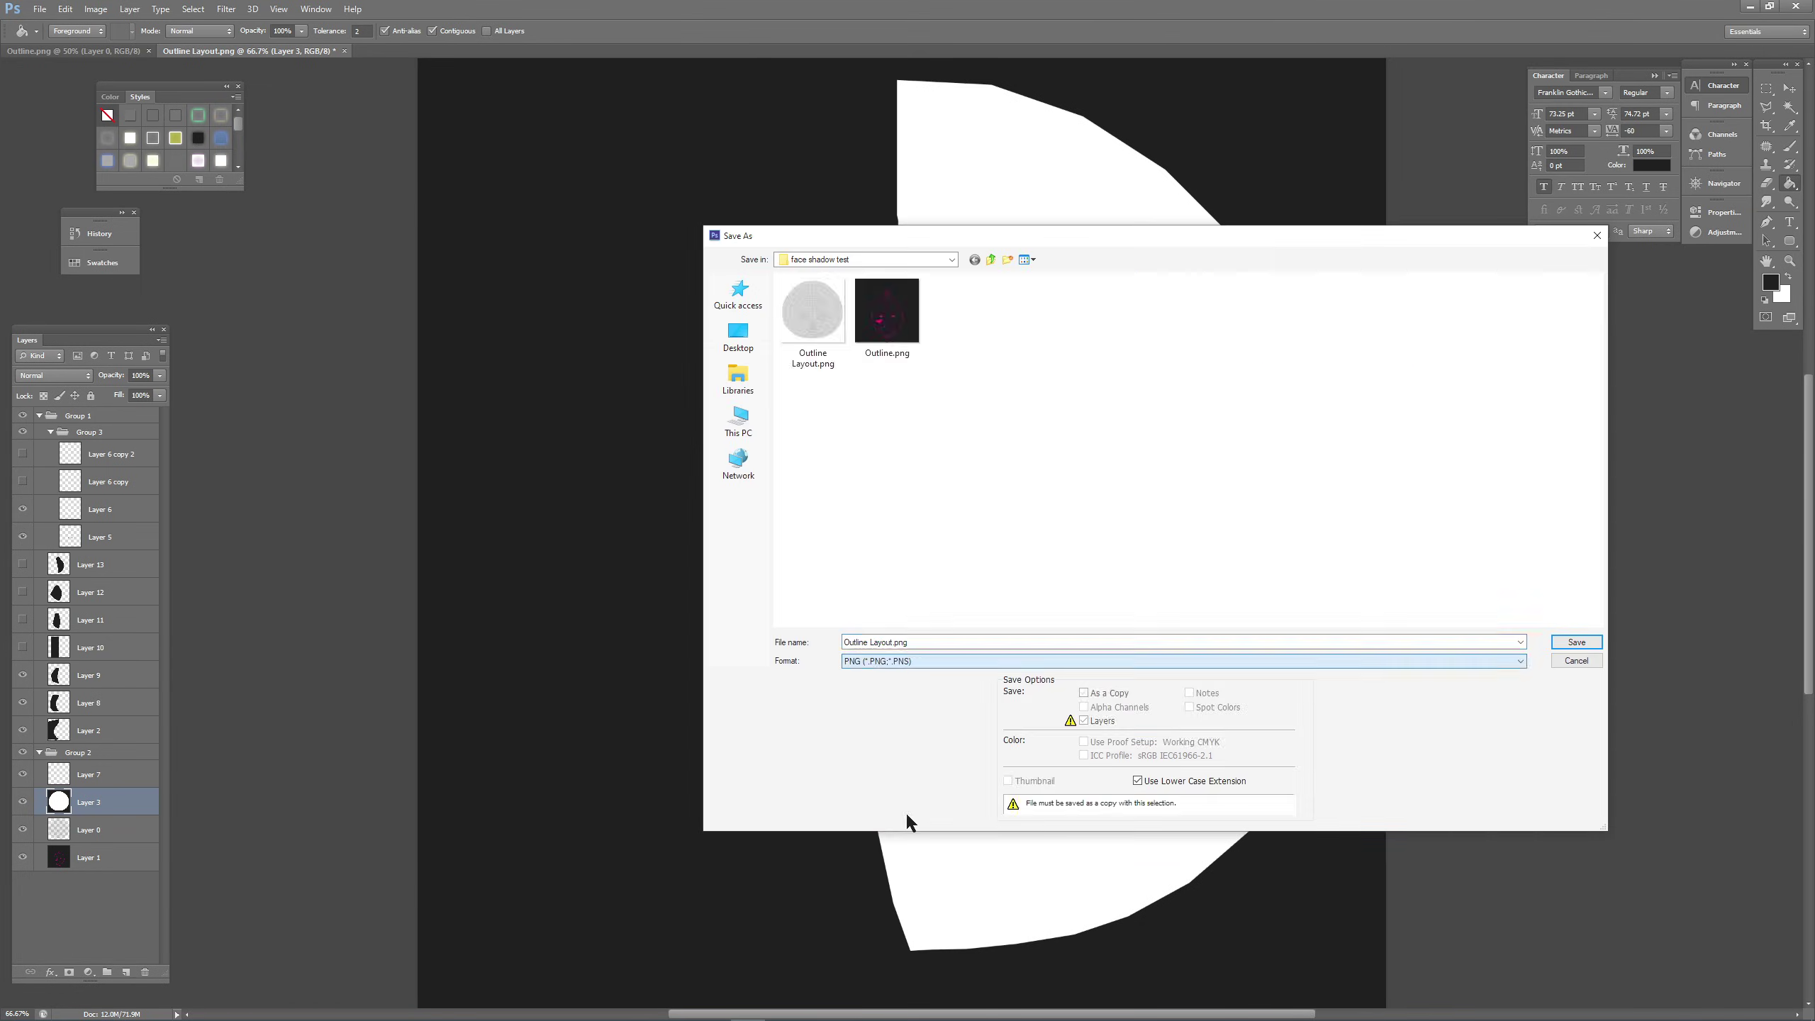
double_click(1018, 343)
double_click(1110, 318)
left_click(883, 385)
Save the half-face shadow stage with Layer 10 shown as a PNG, replacing d.png in the images folder.
left_click(39, 8)
left_click(107, 179)
double_click(915, 349)
double_click(1036, 315)
left_click(879, 377)
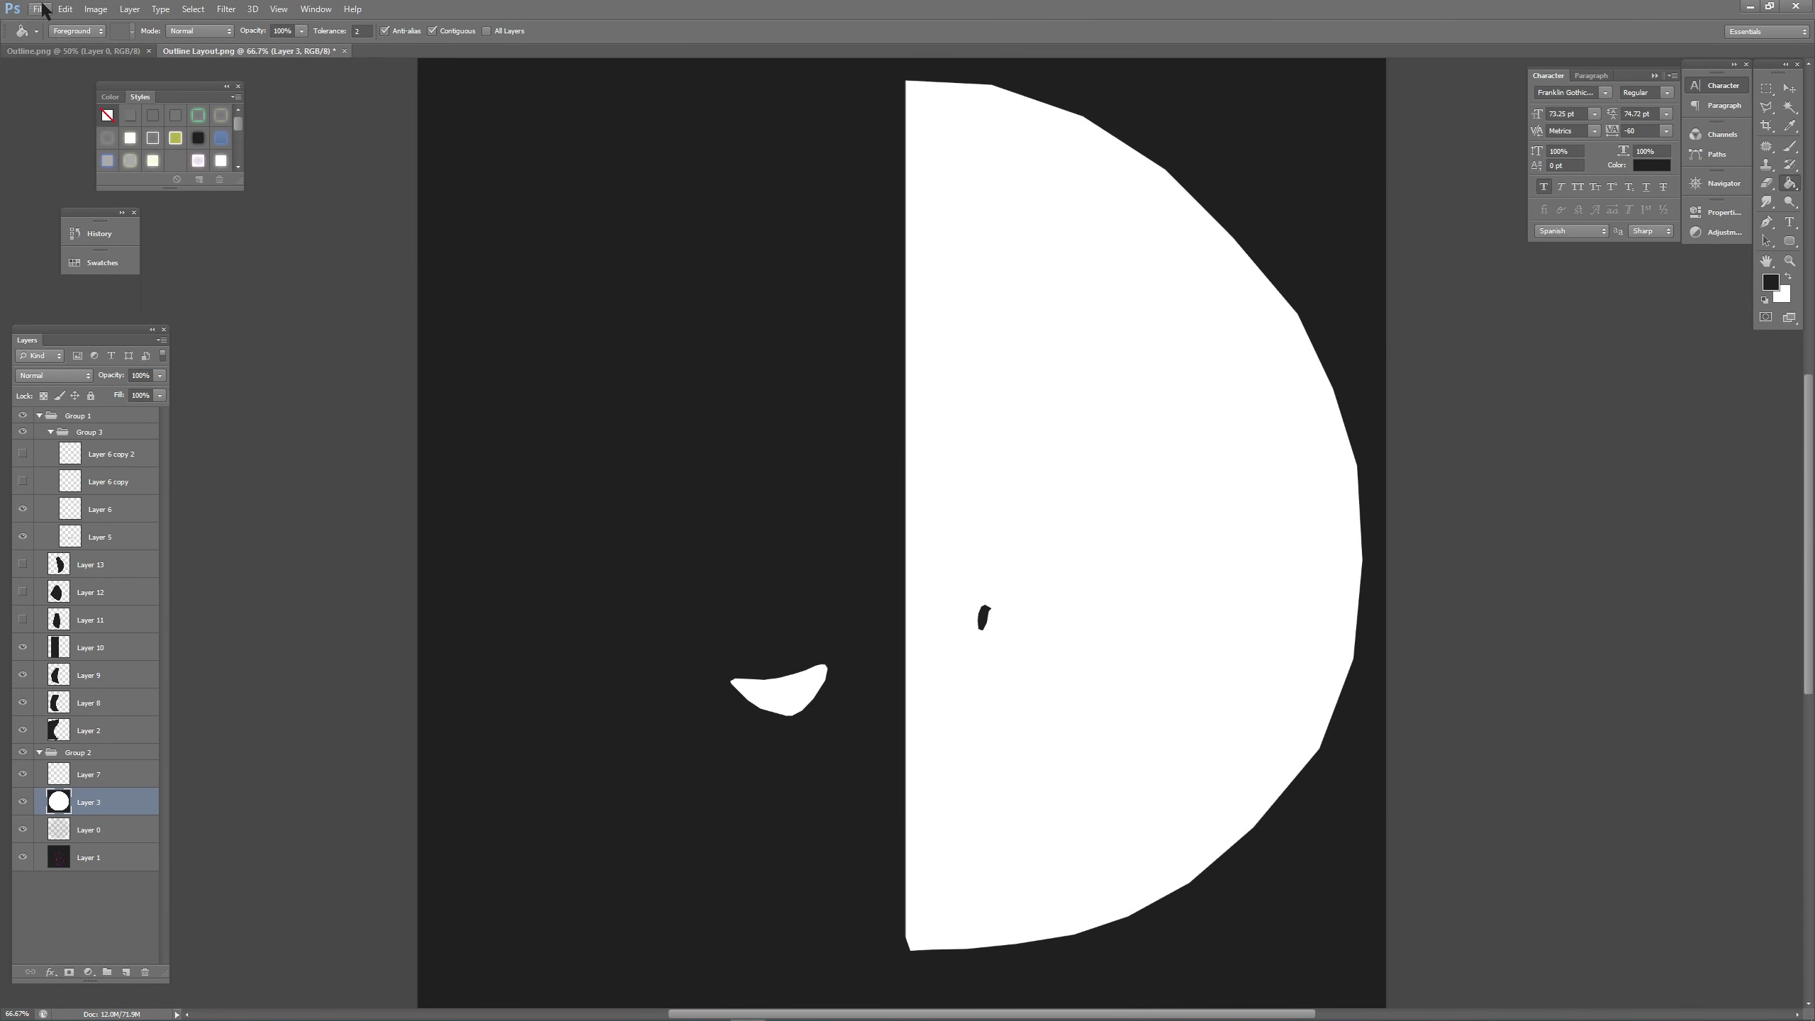
Show Layer 11 and save this shadow stage as a PNG in the images folder, replacing c.png.
left_click(22, 619)
left_click(39, 9)
left_click(75, 177)
left_click(915, 661)
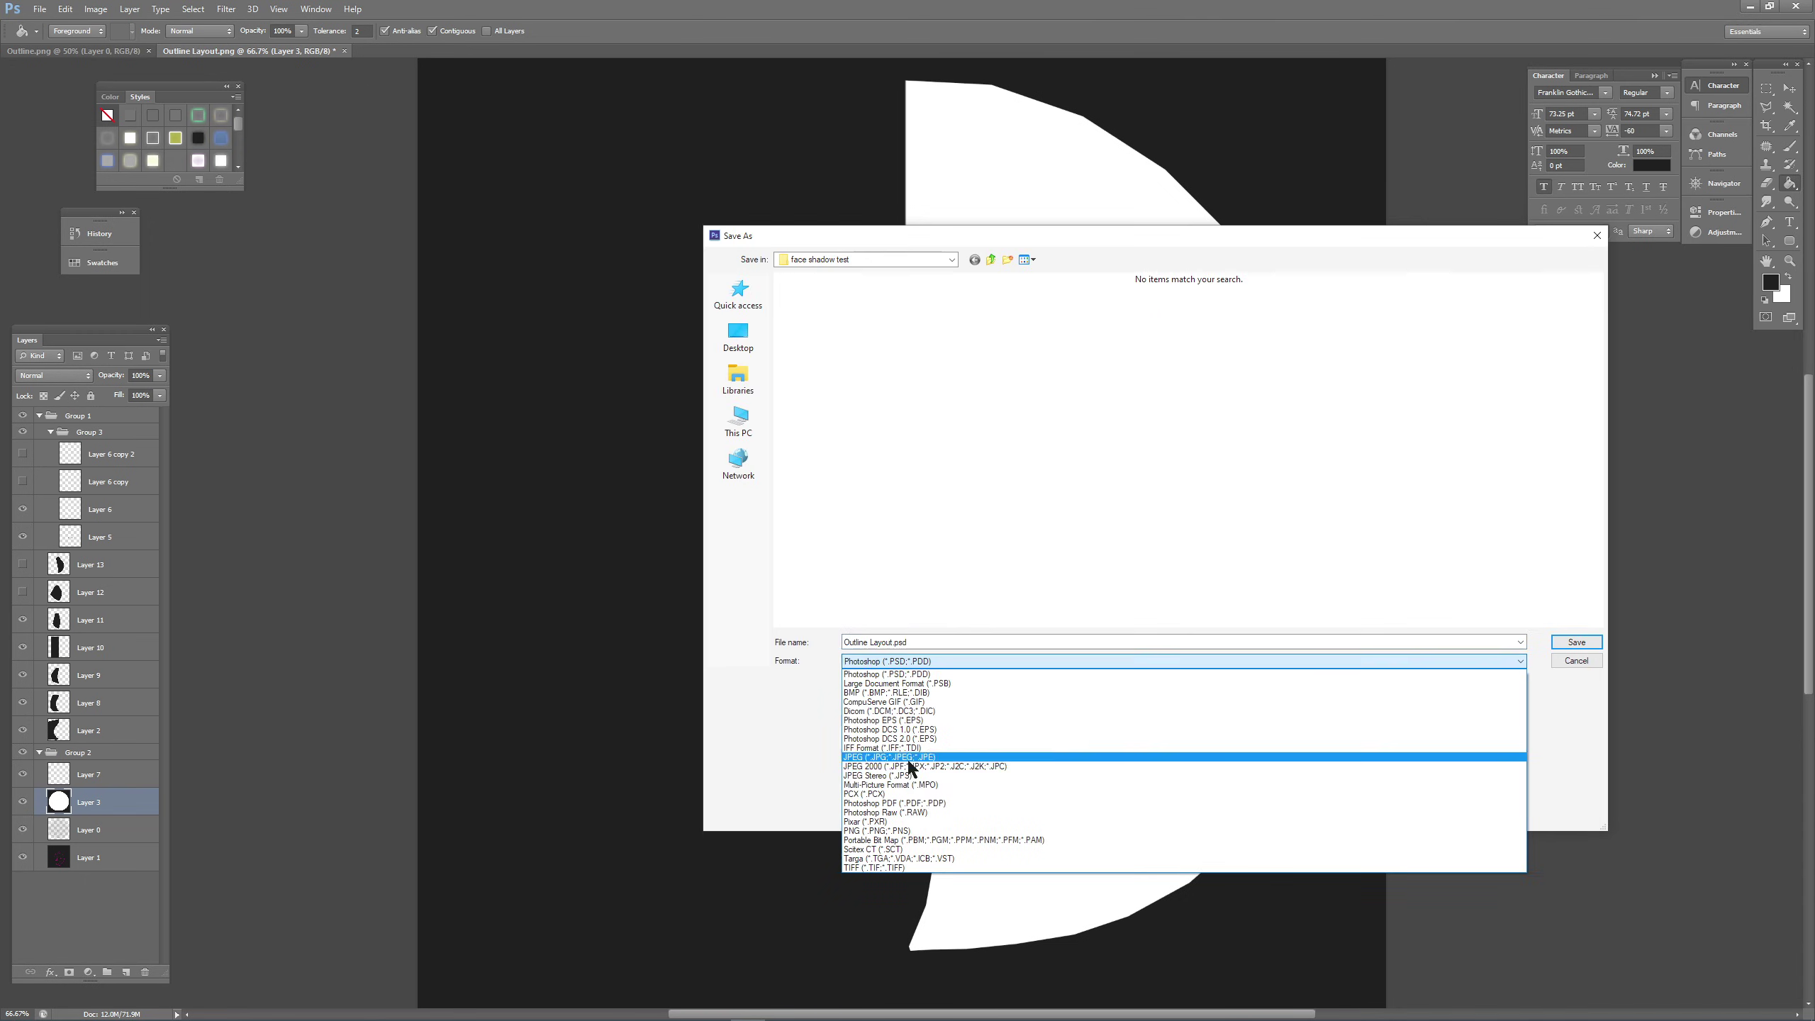
left_click(915, 673)
double_click(886, 336)
left_click(891, 660)
left_click(891, 833)
double_click(963, 318)
left_click(928, 378)
left_click(968, 322)
Show Layer 12, swap Layer 6 for Layer 6 copy, and save the stage as a PNG, replacing b.png.
left_click(22, 591)
left_click(25, 504)
left_click(22, 481)
left_click(65, 8)
mouse_move(39, 9)
left_click(75, 177)
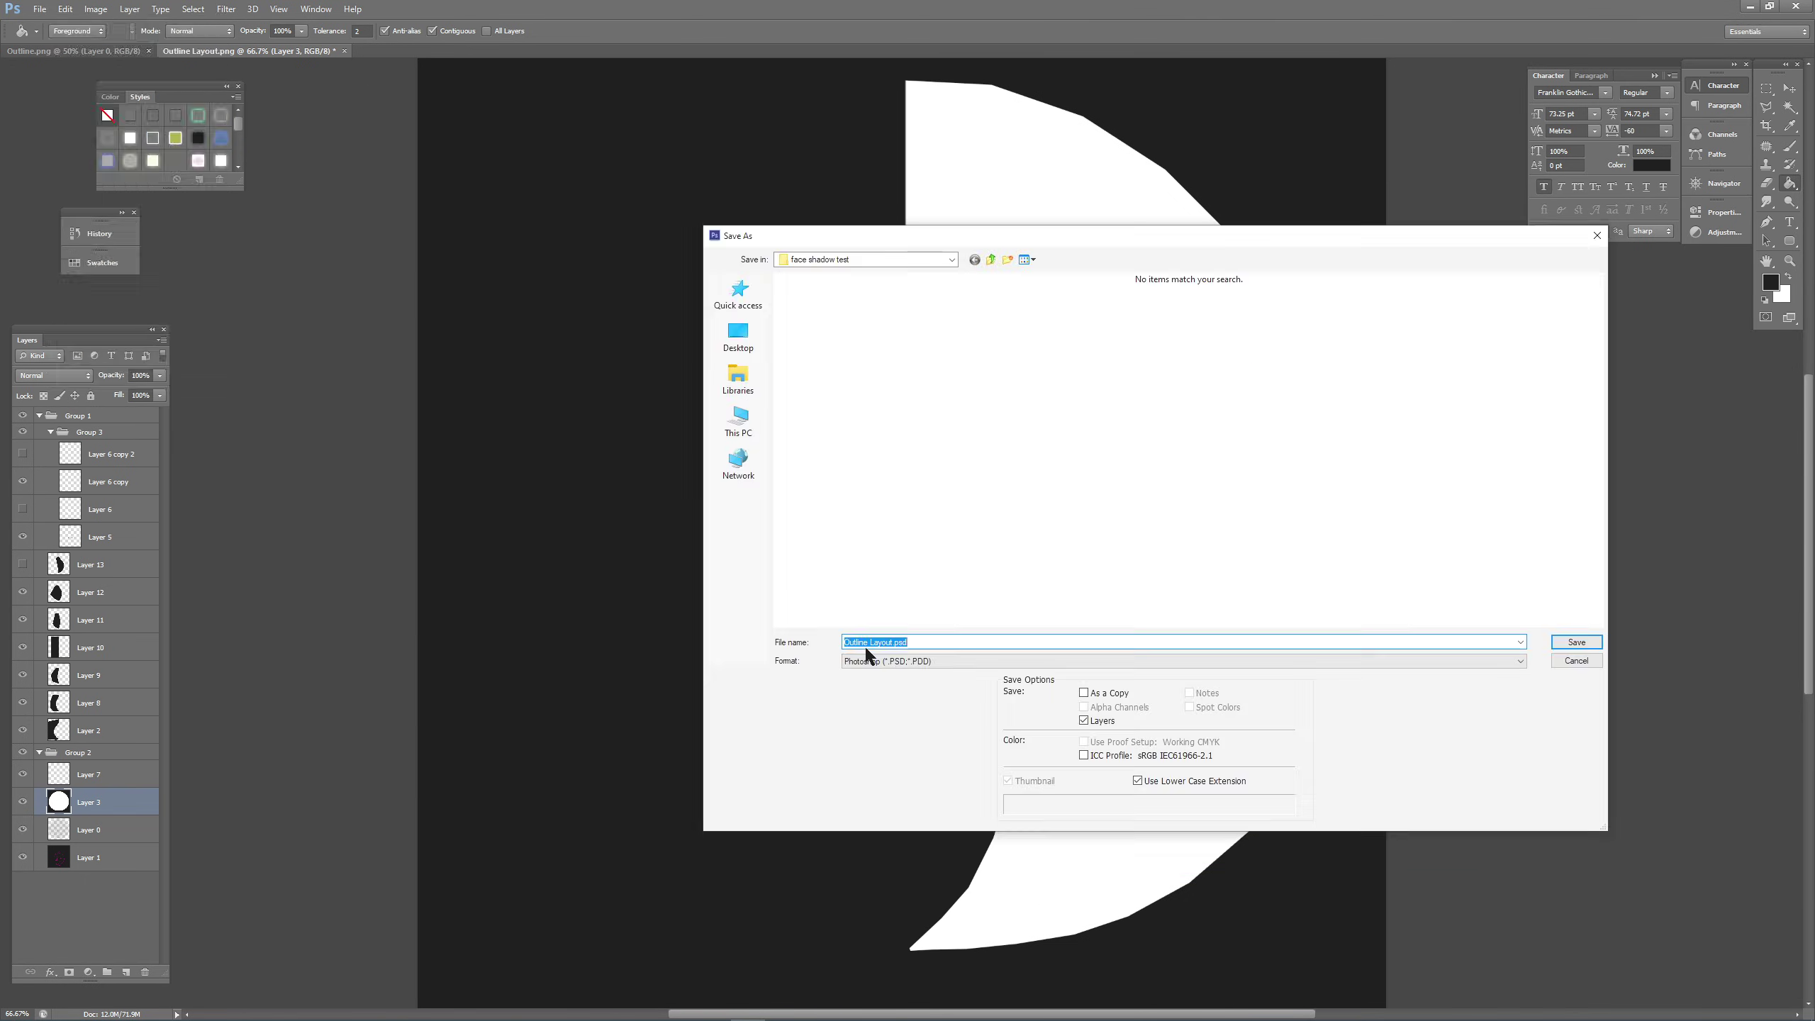
left_click(876, 661)
left_click(902, 835)
left_click(738, 293)
double_click(835, 341)
double_click(887, 318)
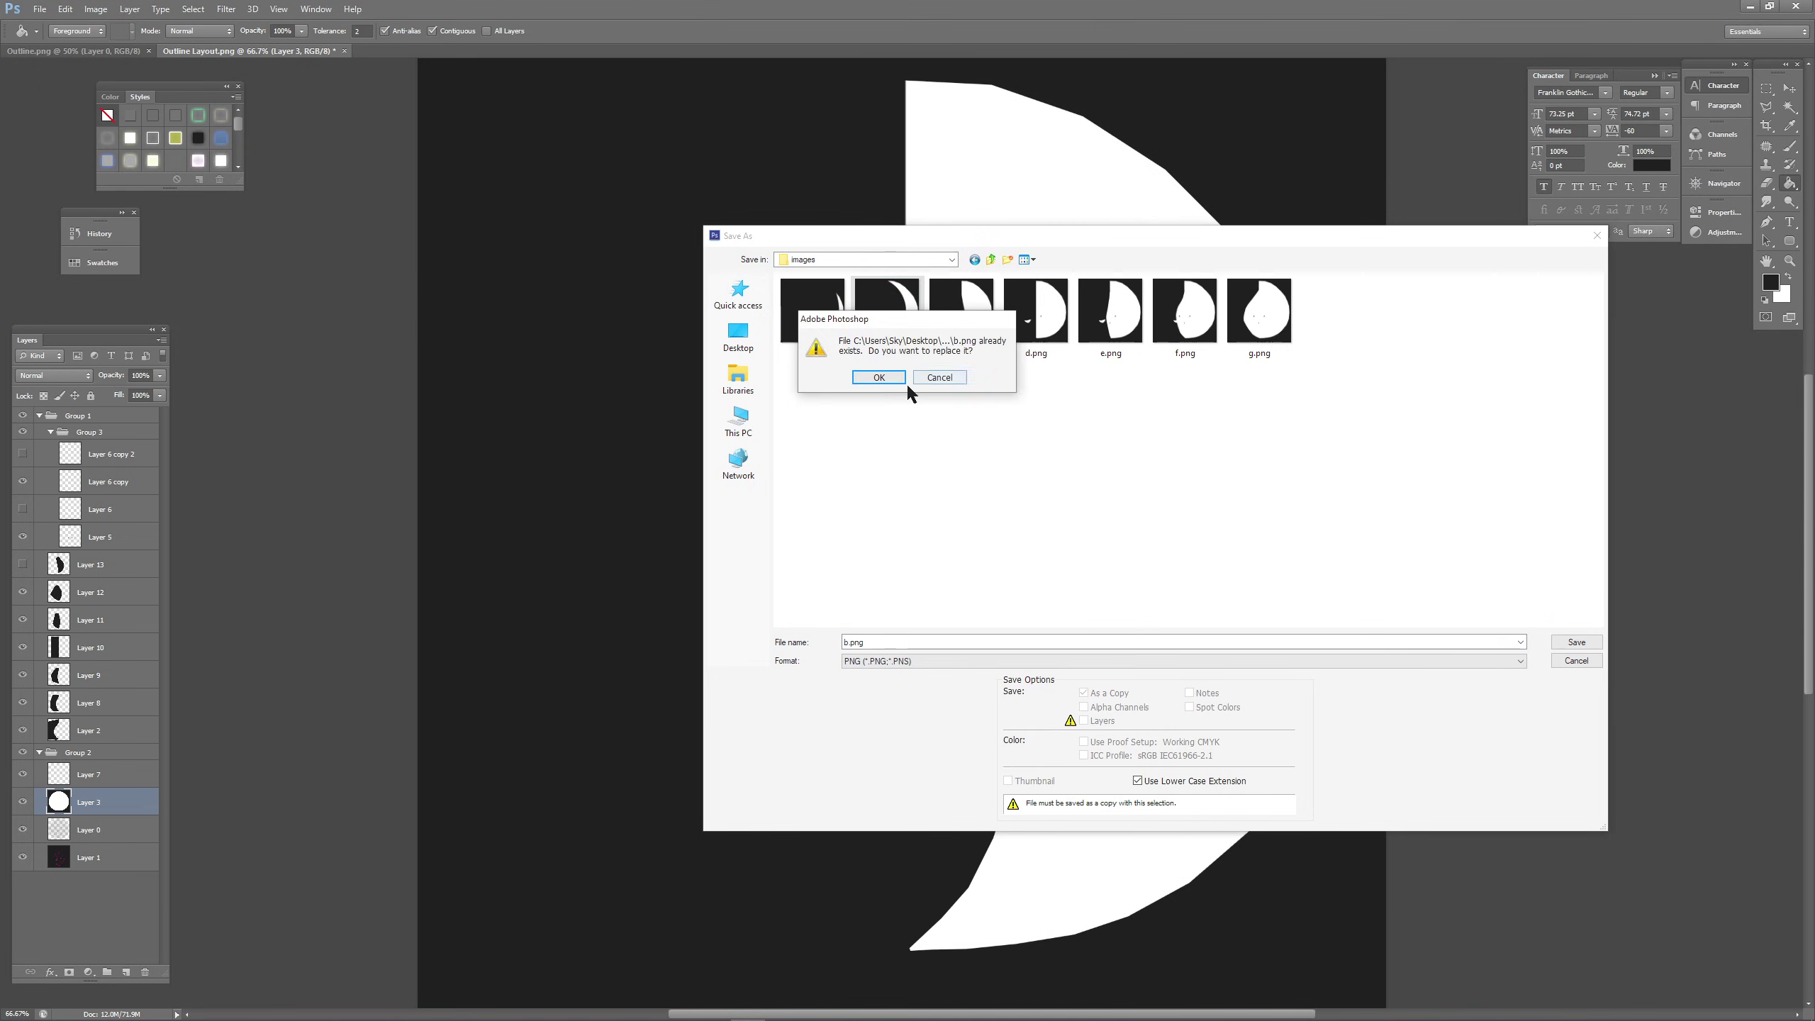
left_click(890, 379)
left_click(947, 332)
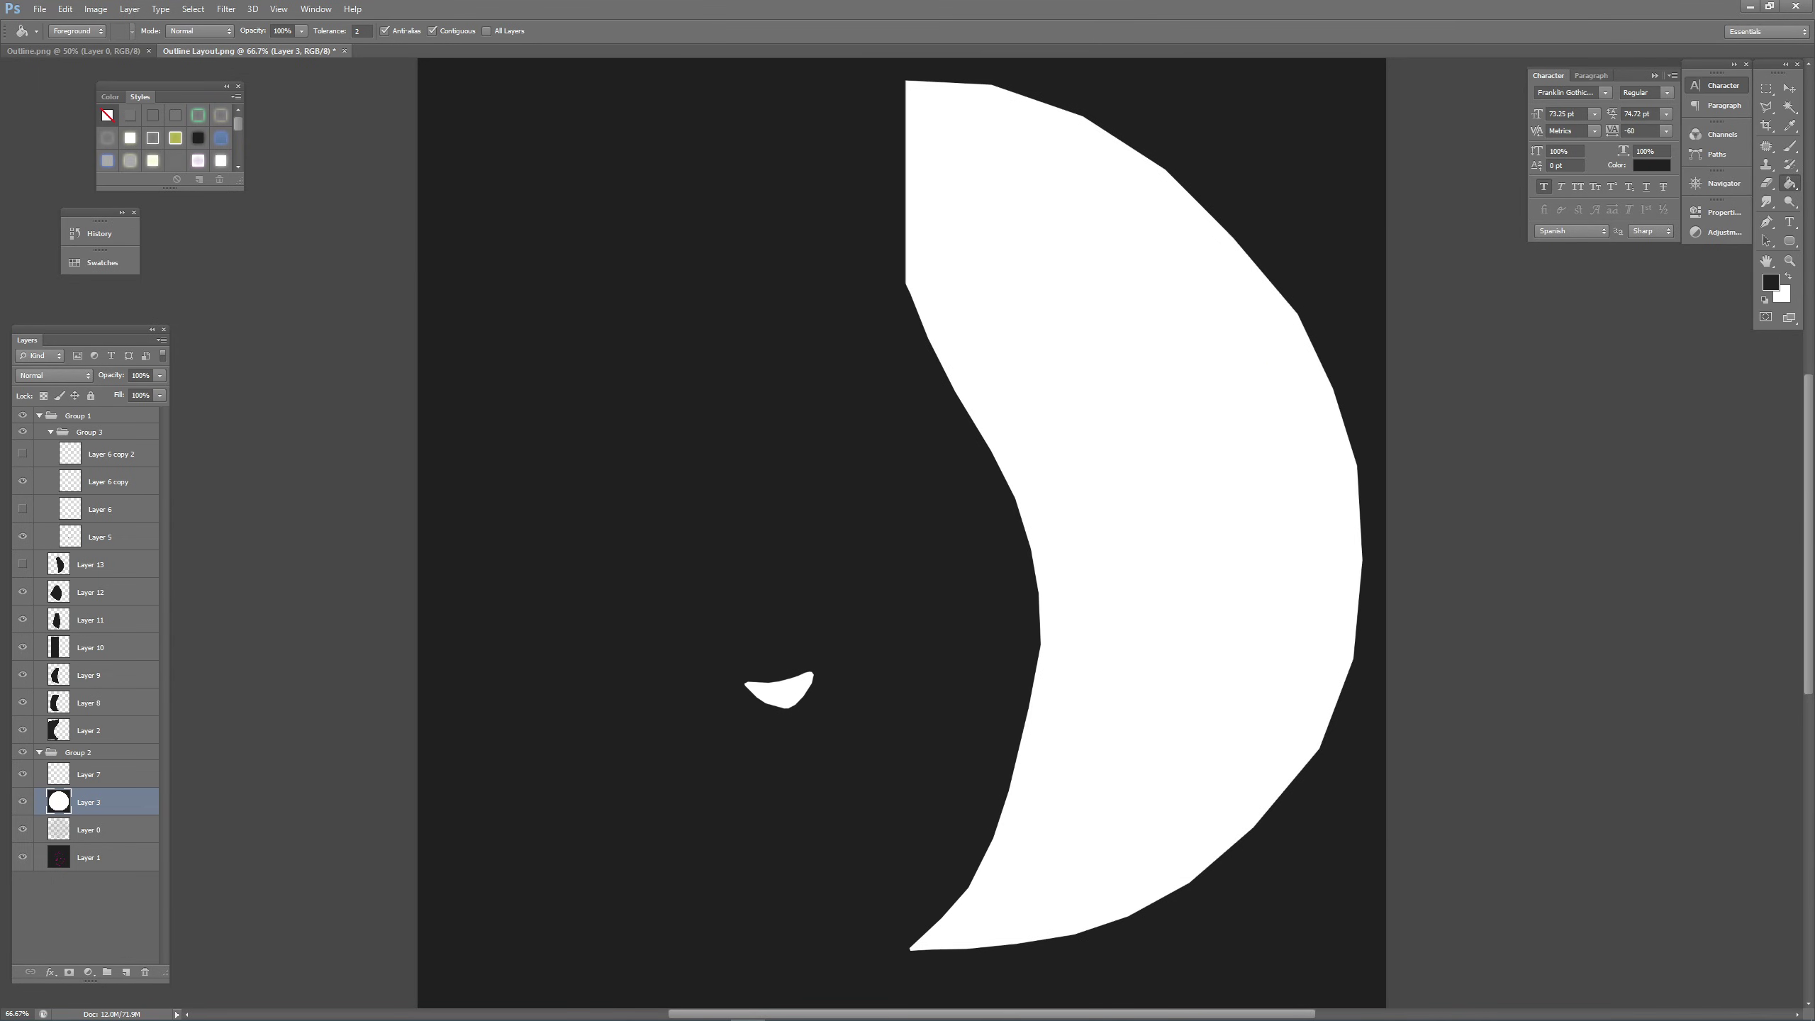
Show Layer 13 with the cheek triangle layers hidden, and save the stage as a PNG, replacing a.png.
left_click(22, 565)
left_click(39, 8)
left_click(75, 177)
left_click(916, 660)
left_click(915, 813)
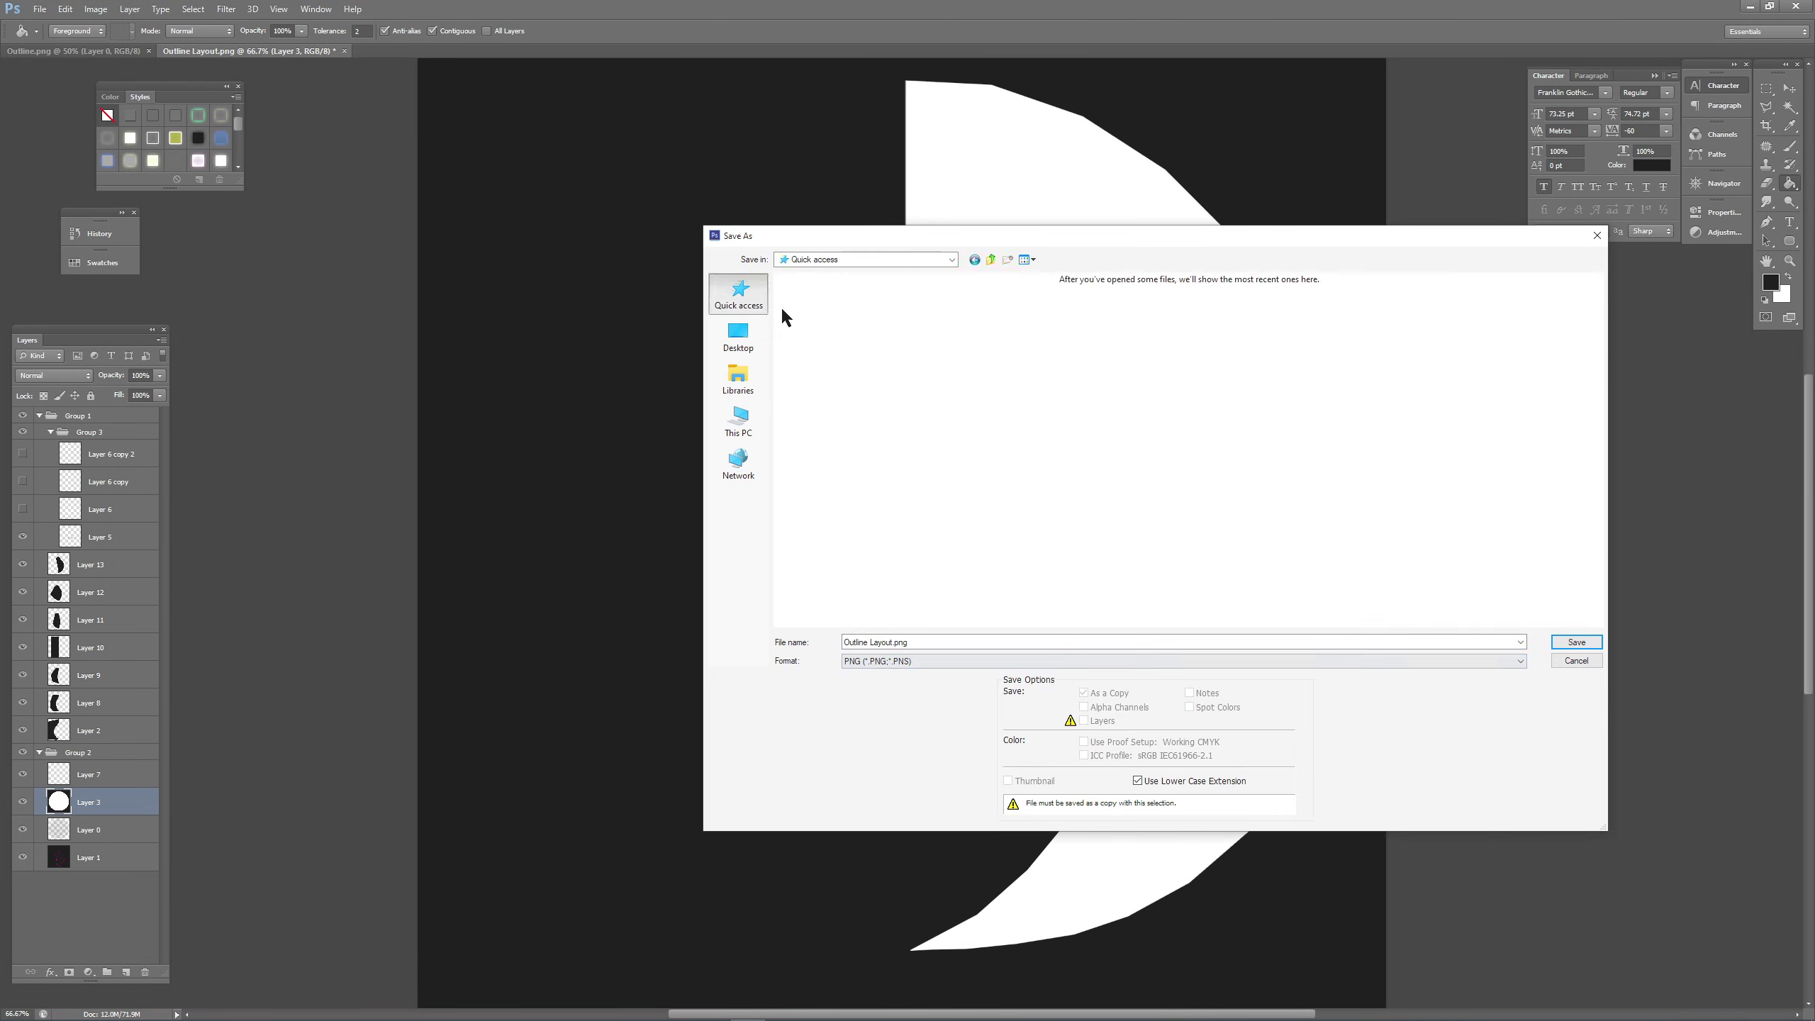
double_click(801, 319)
double_click(842, 331)
left_click(893, 379)
left_click(950, 330)
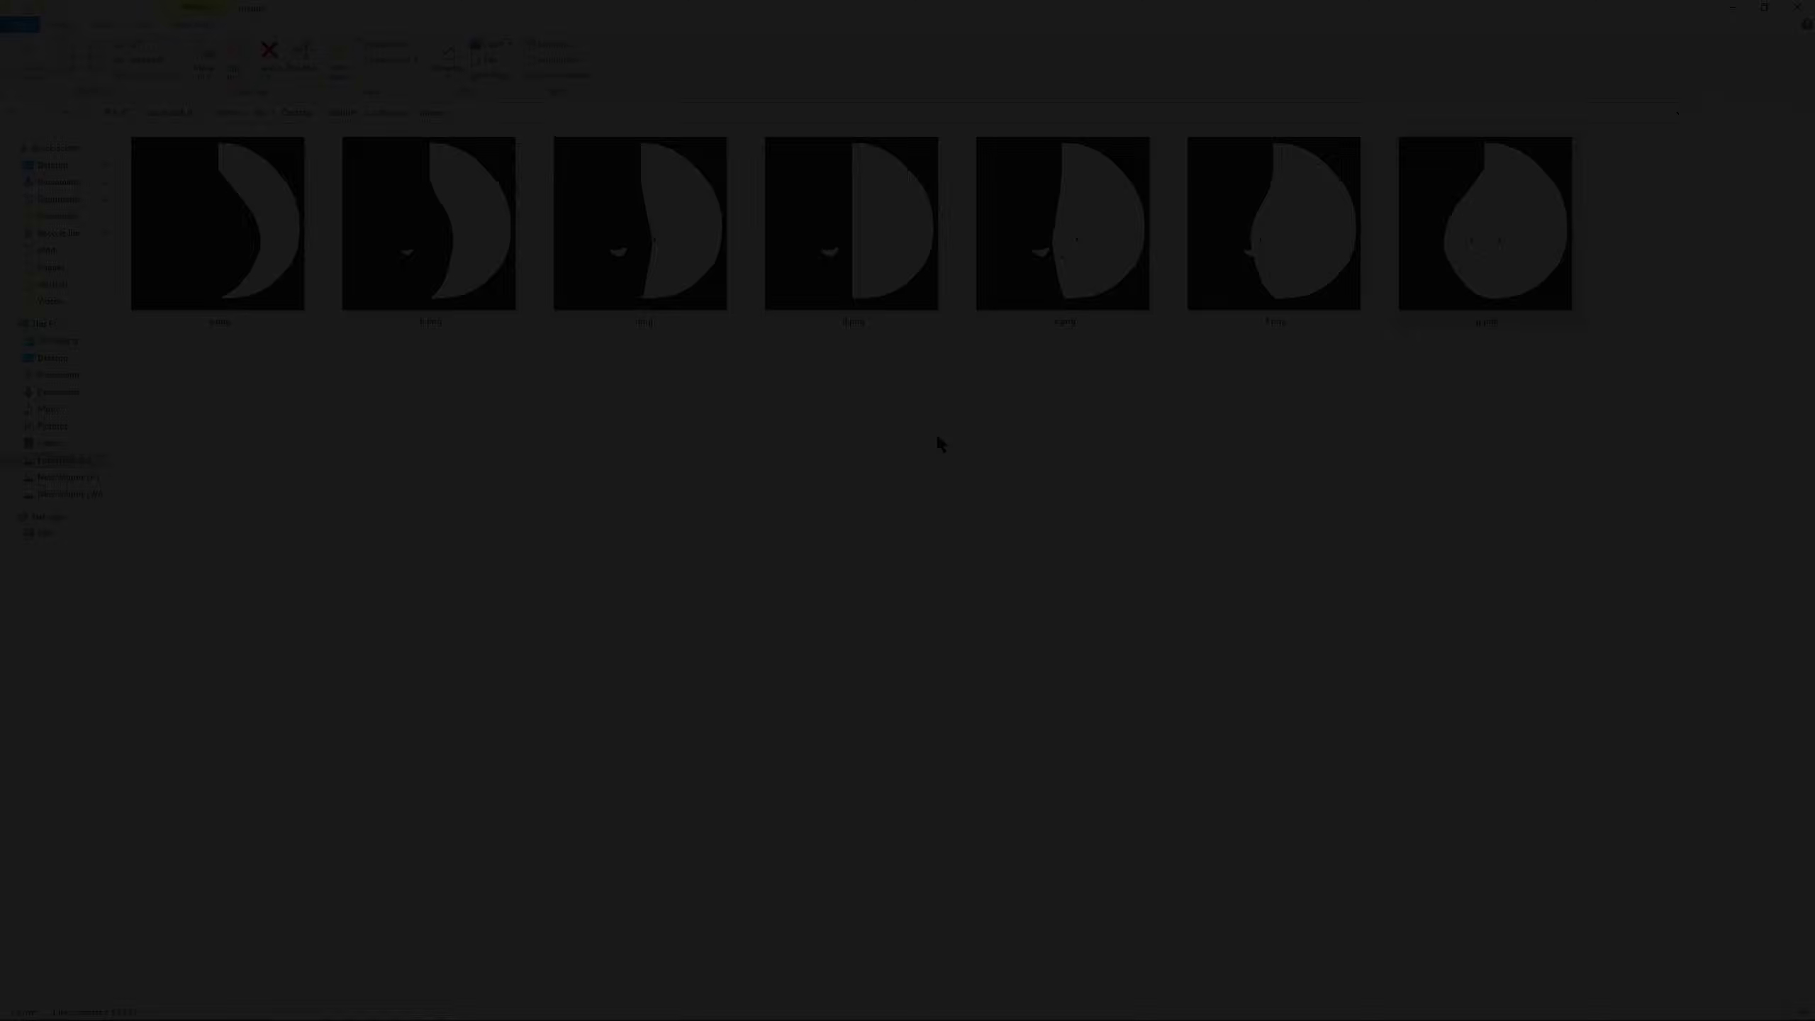
Open g.png from the images folder in Paint and save it as a monochrome bitmap, accepting the transparency loss.
right_click(1474, 277)
left_click(1329, 339)
left_click(1746, 1010)
left_click(19, 24)
left_click(42, 149)
left_click(400, 455)
left_click(356, 469)
left_click(730, 487)
left_click(949, 544)
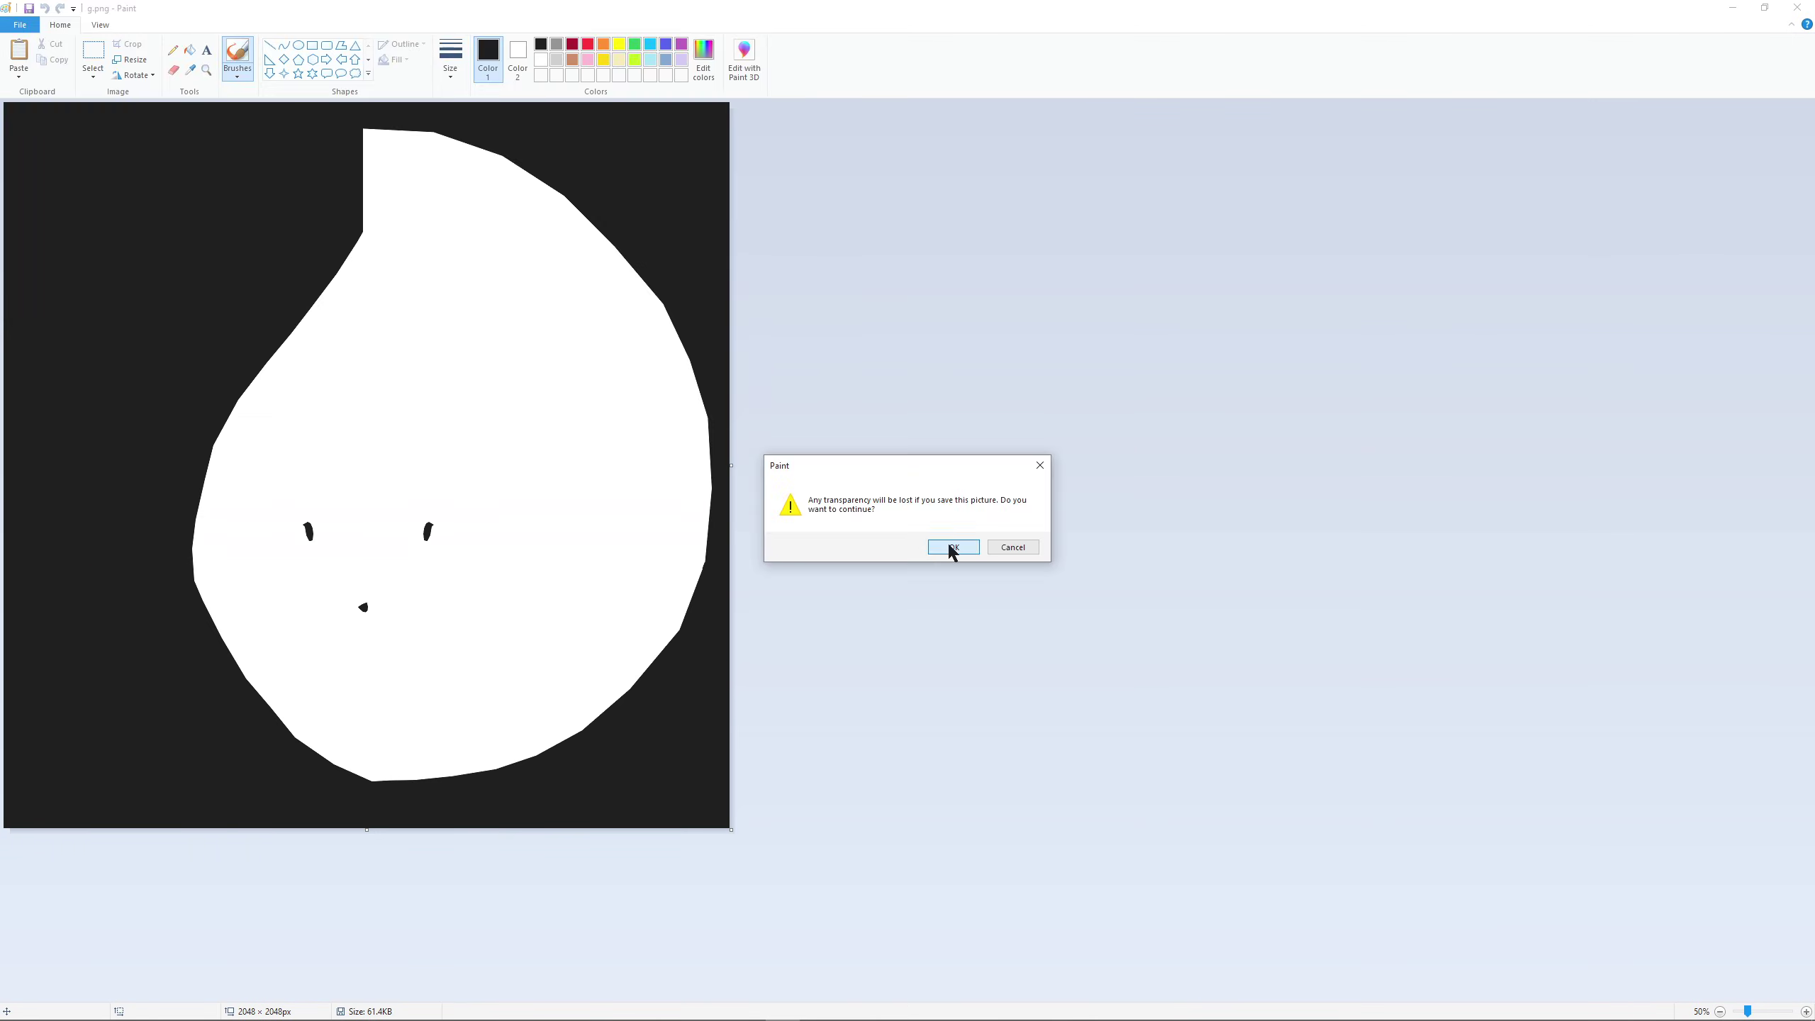
left_click(949, 544)
Save the monochrome image back as a PNG over g.png, close Paint, and delete the leftover bitmap file.
left_click(20, 25)
left_click(43, 146)
left_click(200, 455)
left_click(193, 542)
left_click(729, 486)
left_click(942, 524)
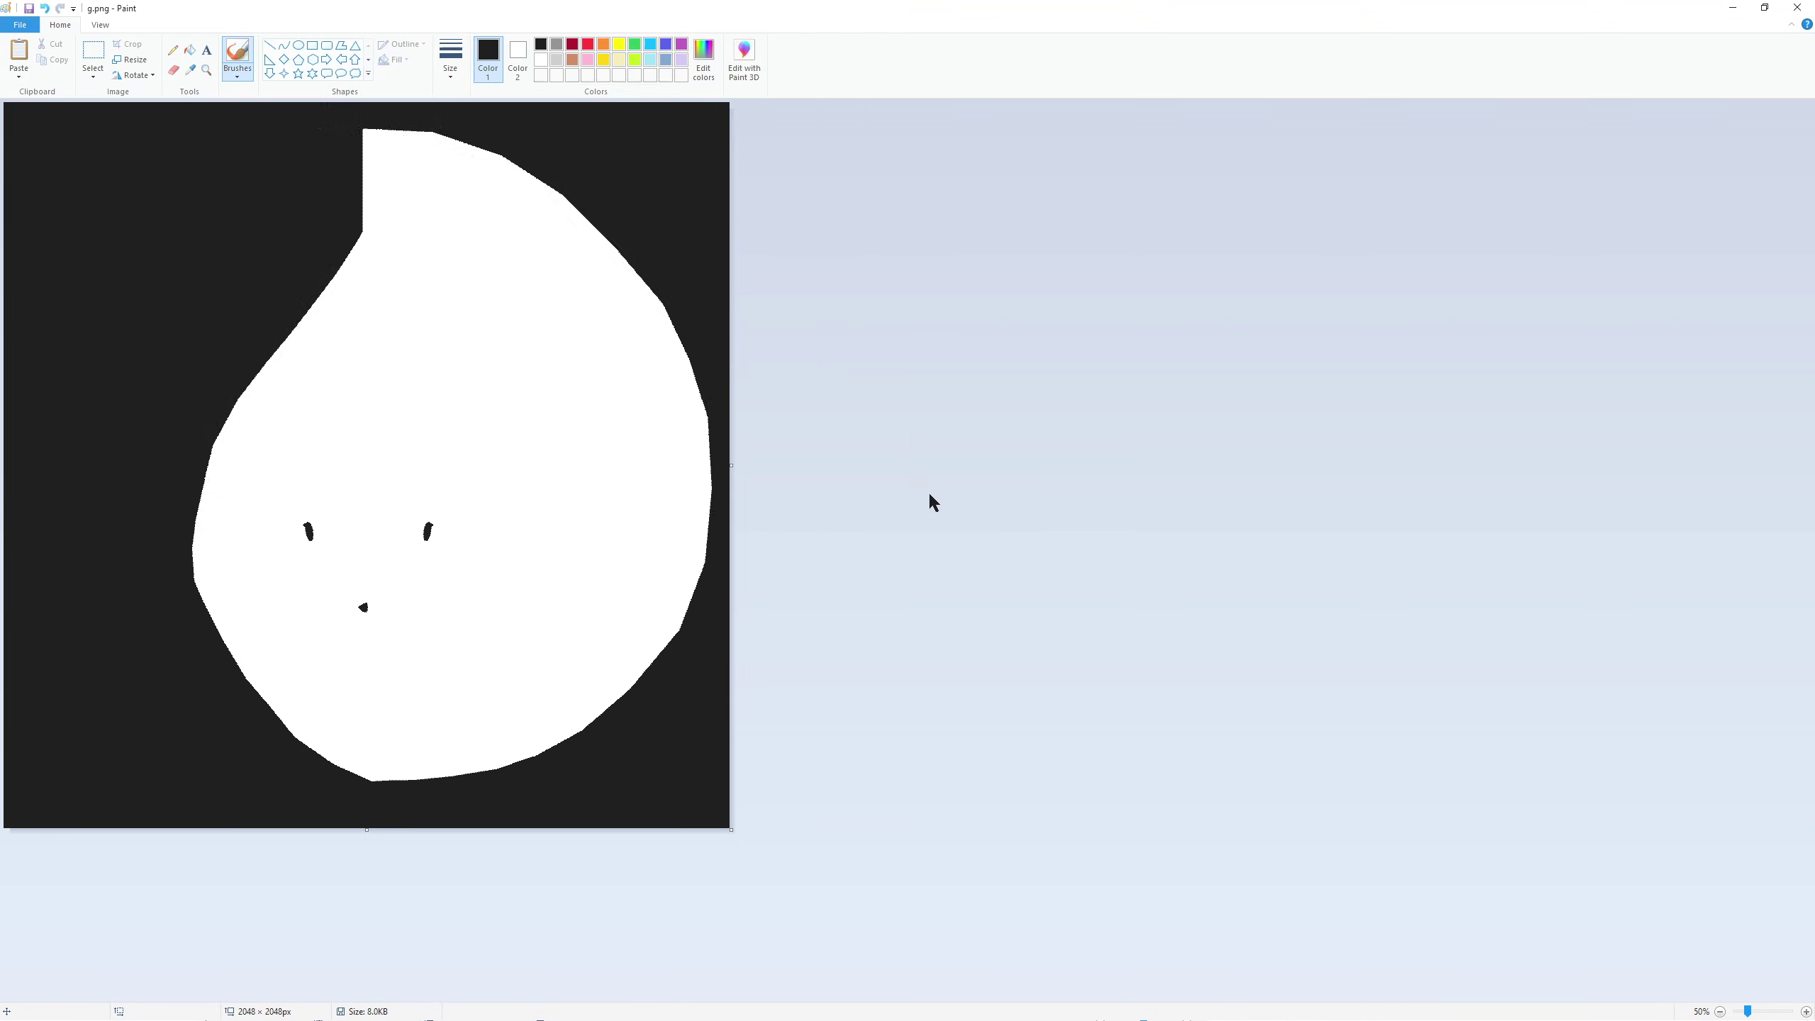
left_click(1797, 7)
left_click(1523, 312)
key("Delete")
Examine the bit depth in the detailed file properties of g.png.
right_click(1500, 256)
left_click(1329, 741)
left_click(1574, 290)
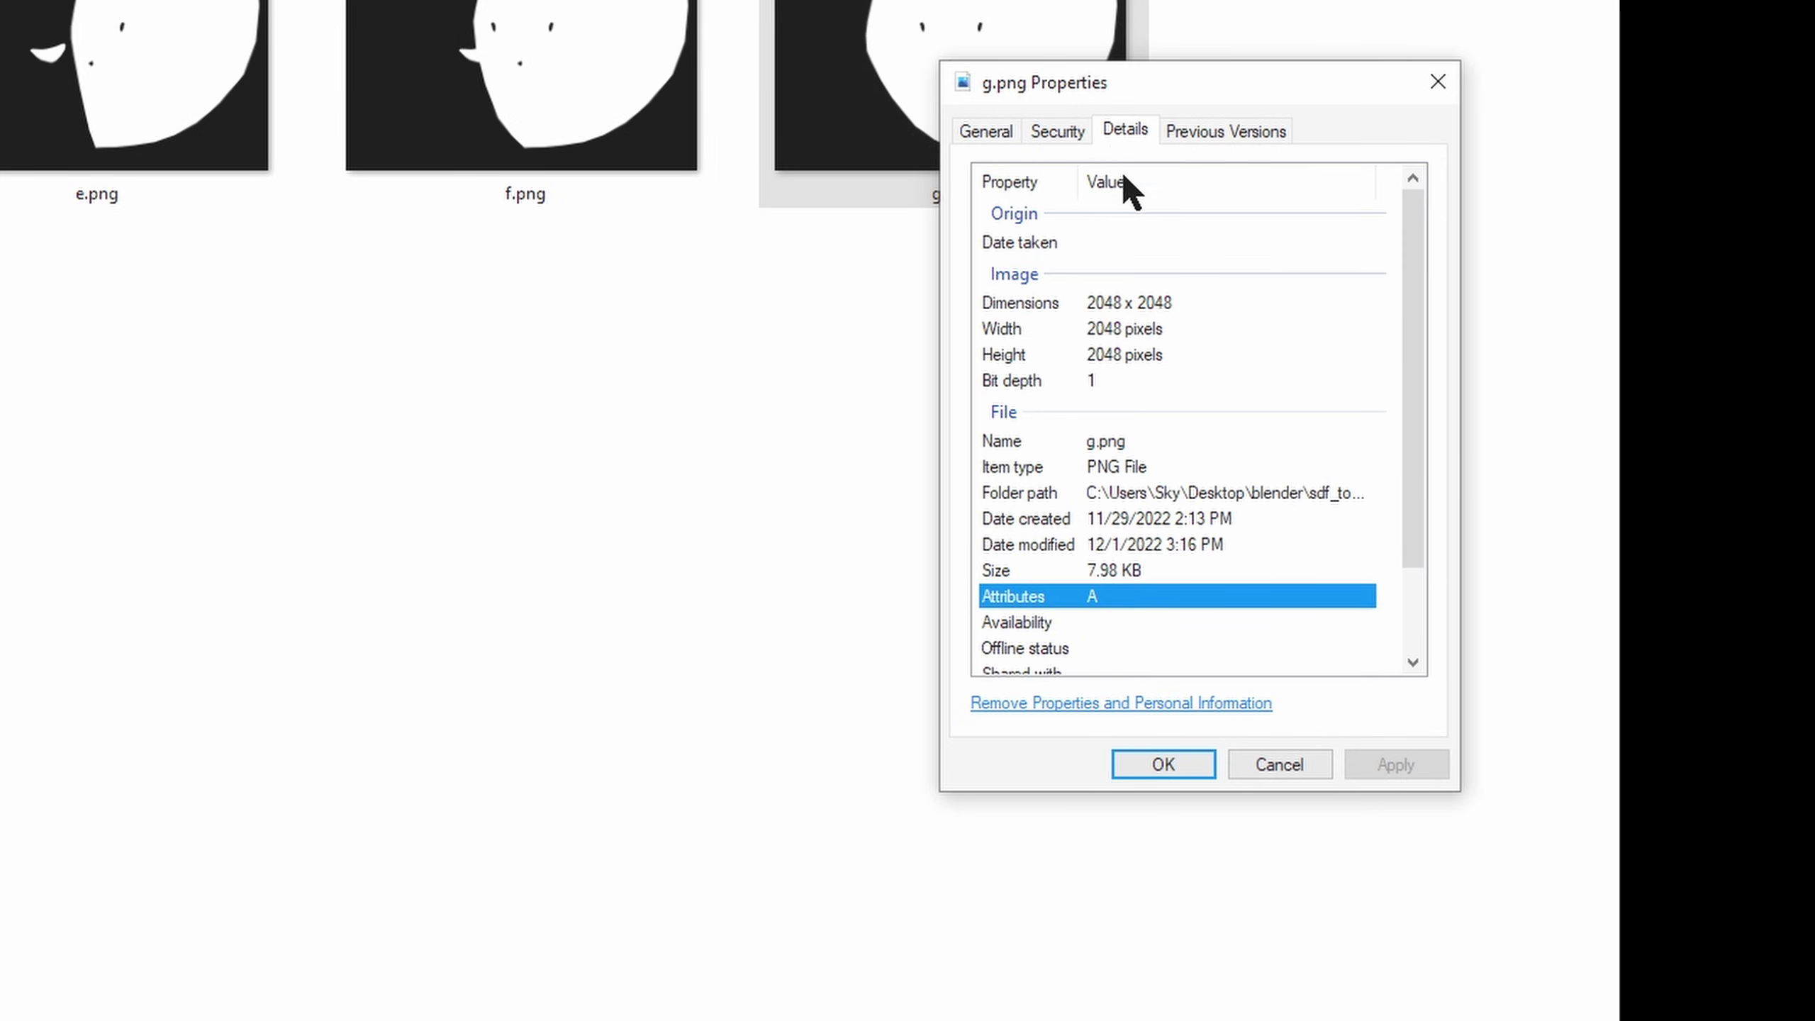
left_click(1120, 379)
Open f.png in Paint and save it as a monochrome bitmap named f.bmp.
right_click(481, 71)
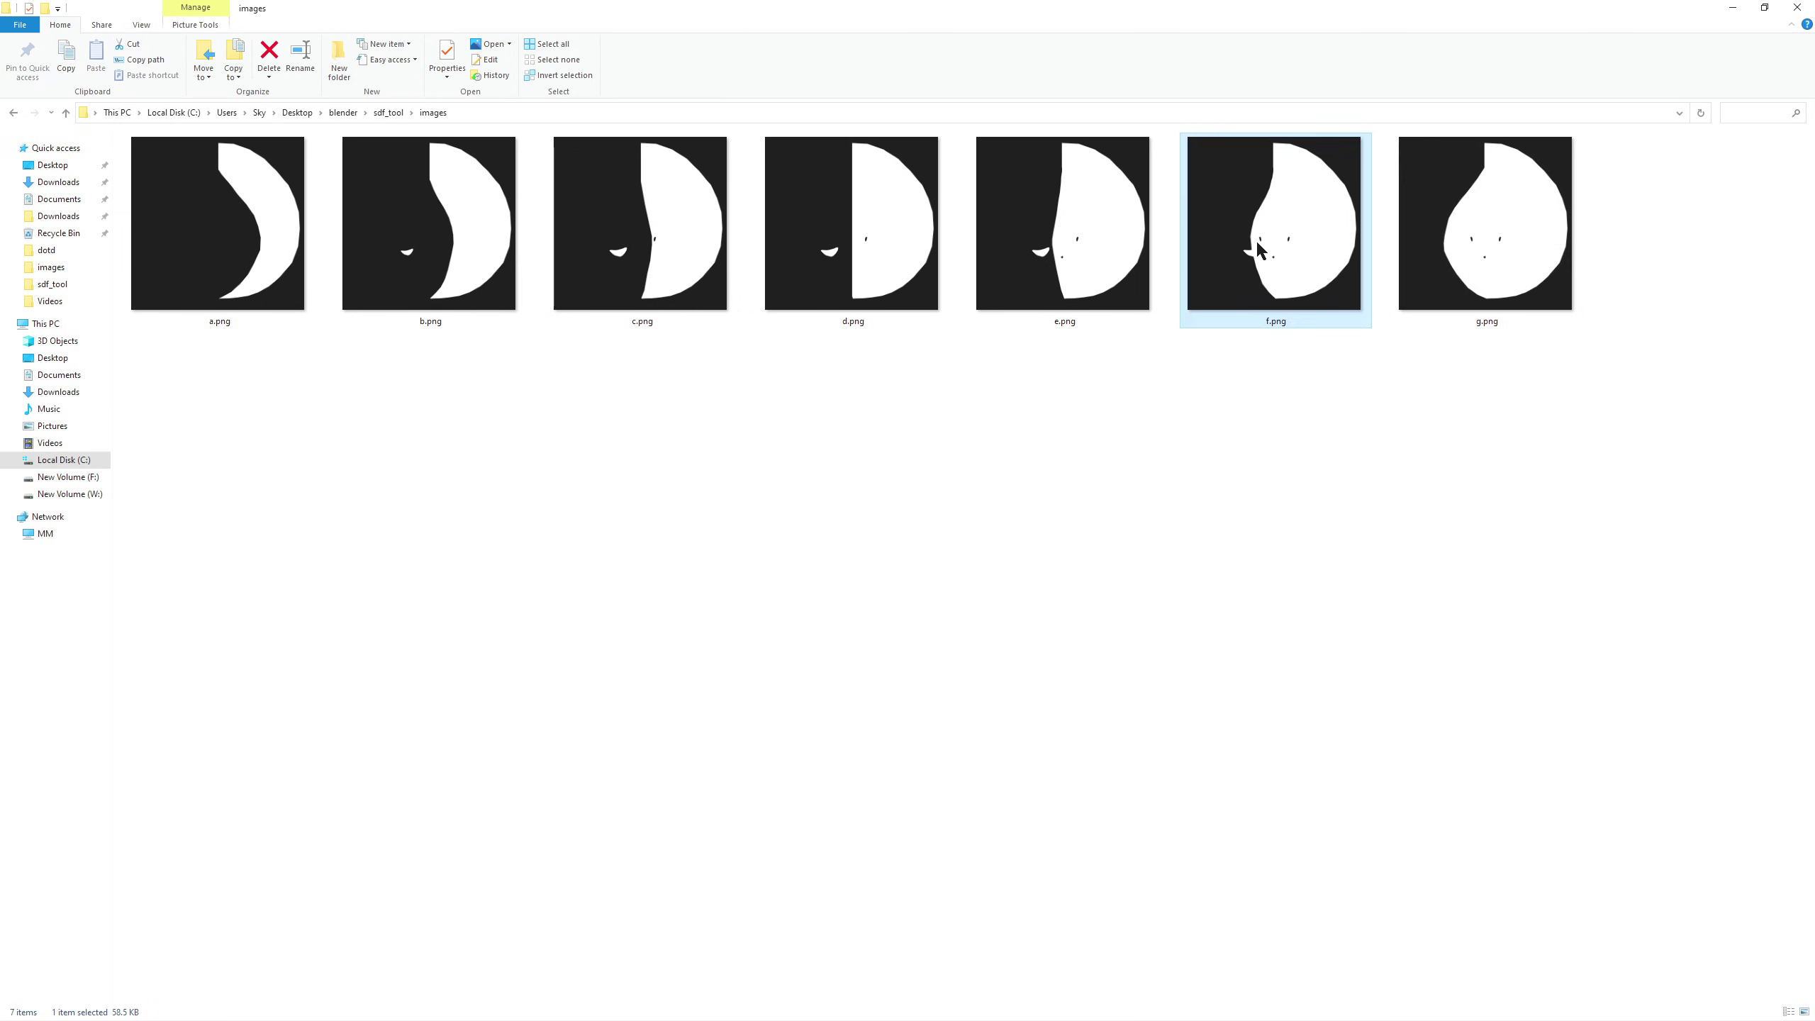
left_click(1092, 332)
left_click(20, 25)
left_click(42, 145)
left_click(200, 455)
left_click(193, 470)
left_click(729, 486)
left_click(949, 545)
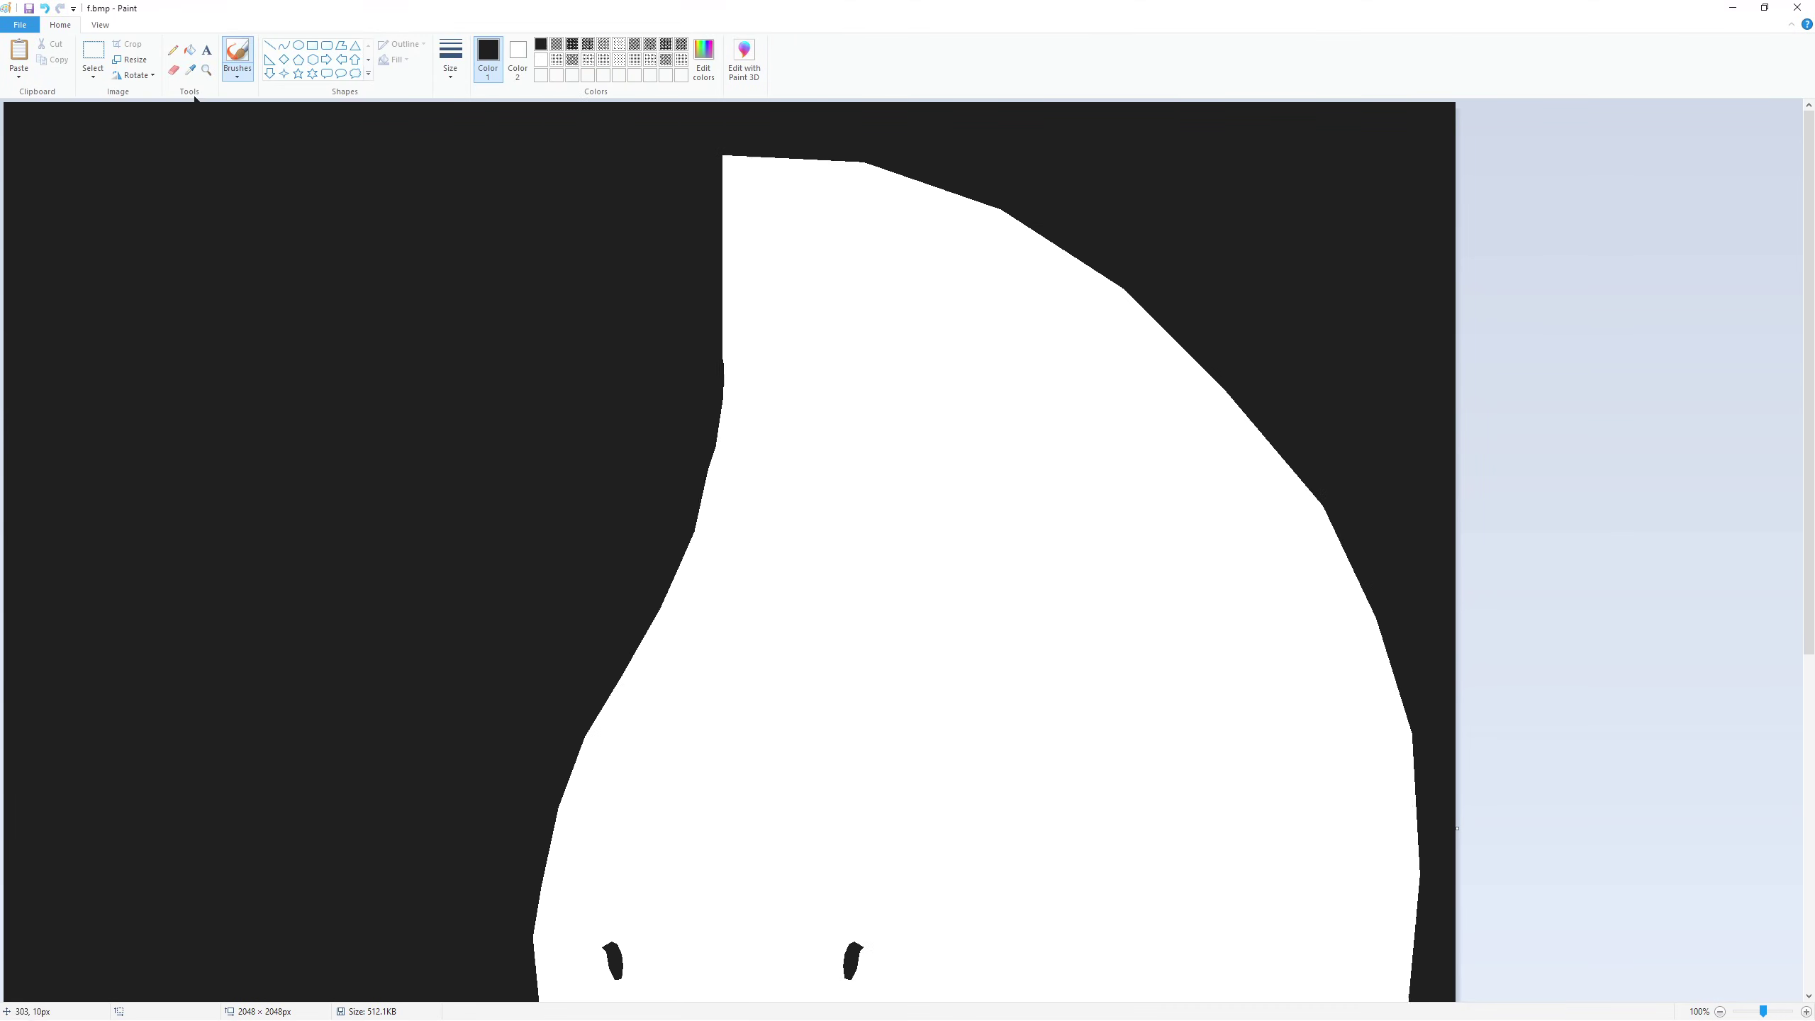
Save the monochrome image back as a PNG over f.png and close Paint.
key("F12")
left_click(303, 454)
left_click(211, 529)
left_click(728, 486)
key("Return")
key("alt+F4")
Run run.bat in the sdf_tool folder to blend the stage images, and open the generated sdf.png.
double_click(895, 304)
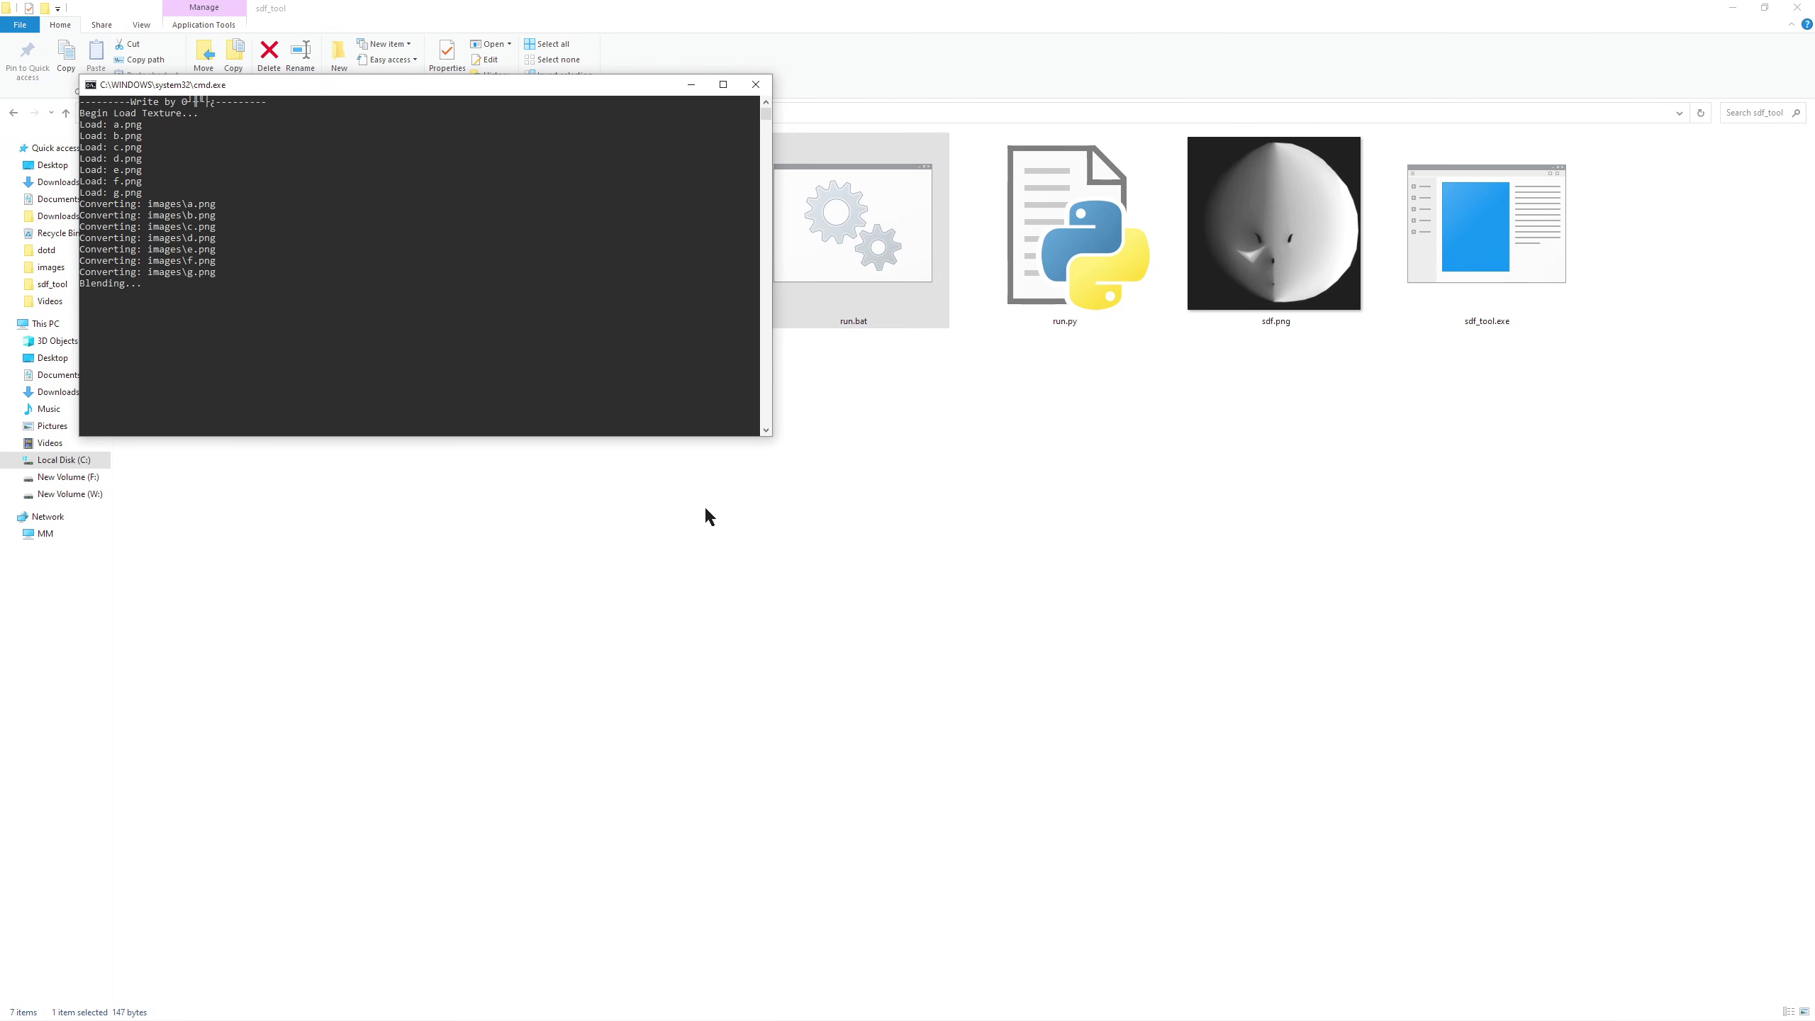
double_click(1272, 229)
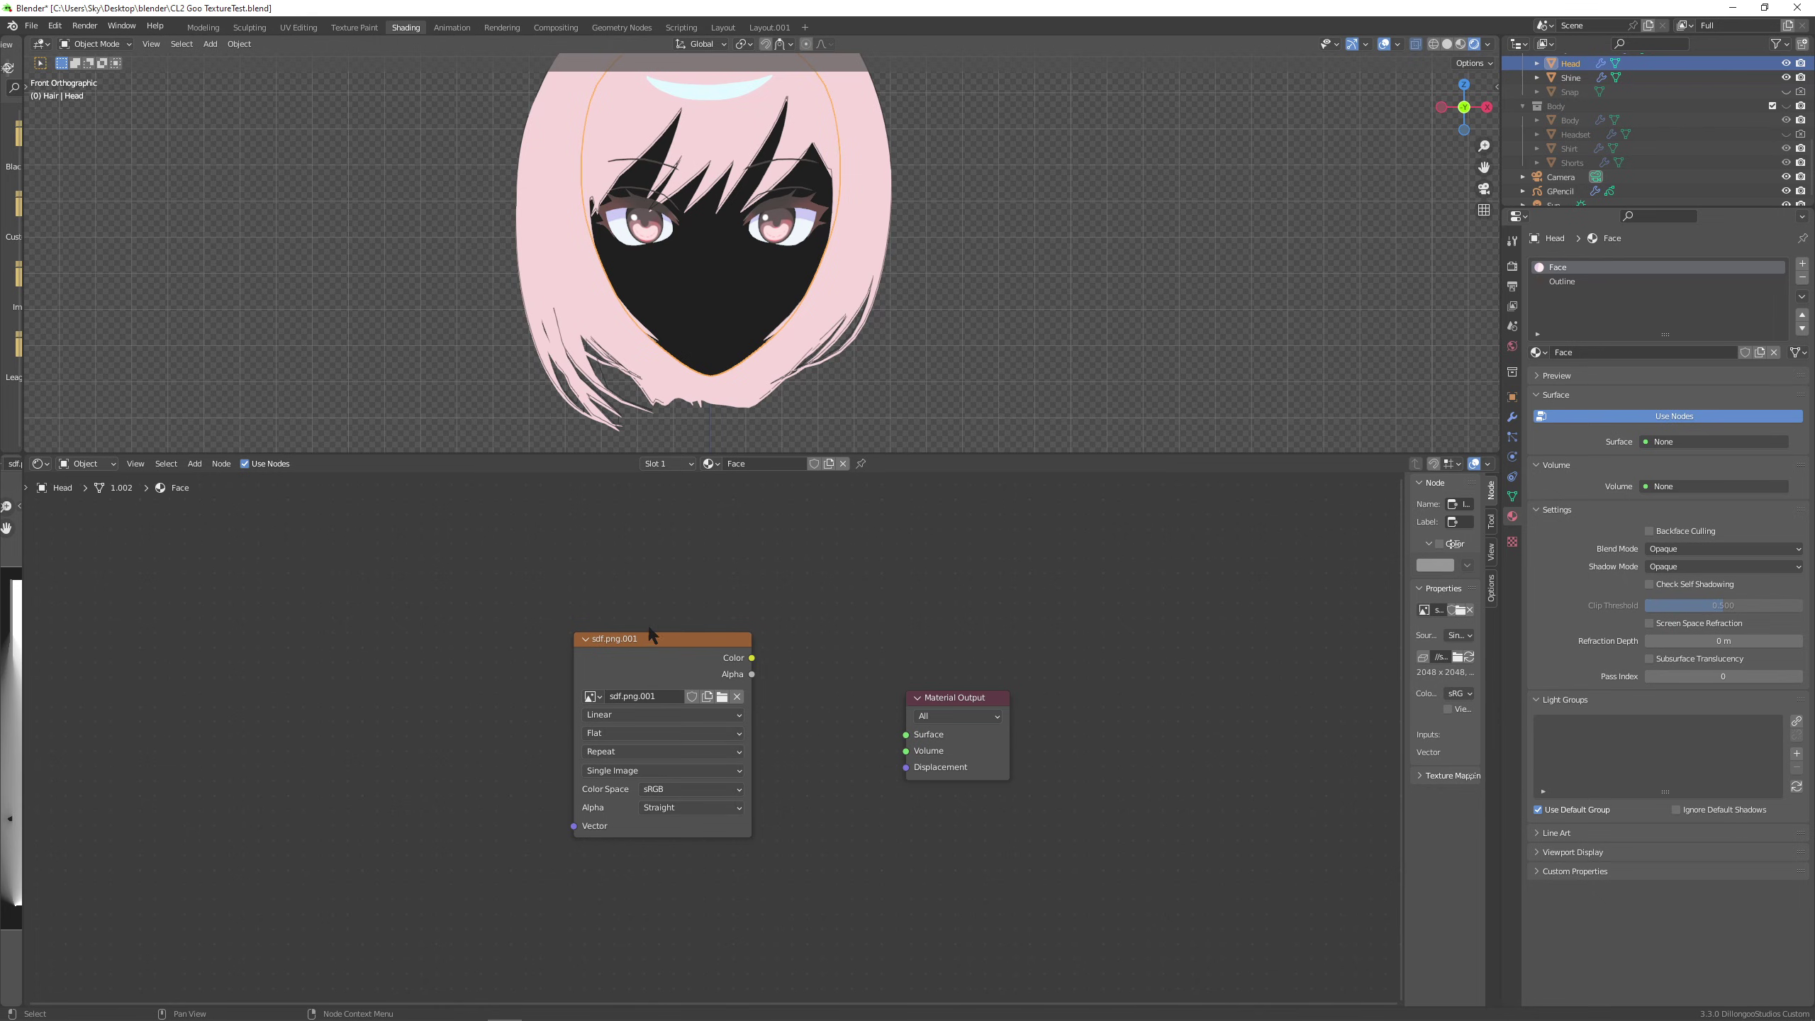
In Blender, load sdf.png into the Face material's image texture node and connect its Color to the Material Output's Surface.
left_click_drag(650, 634, 670, 655)
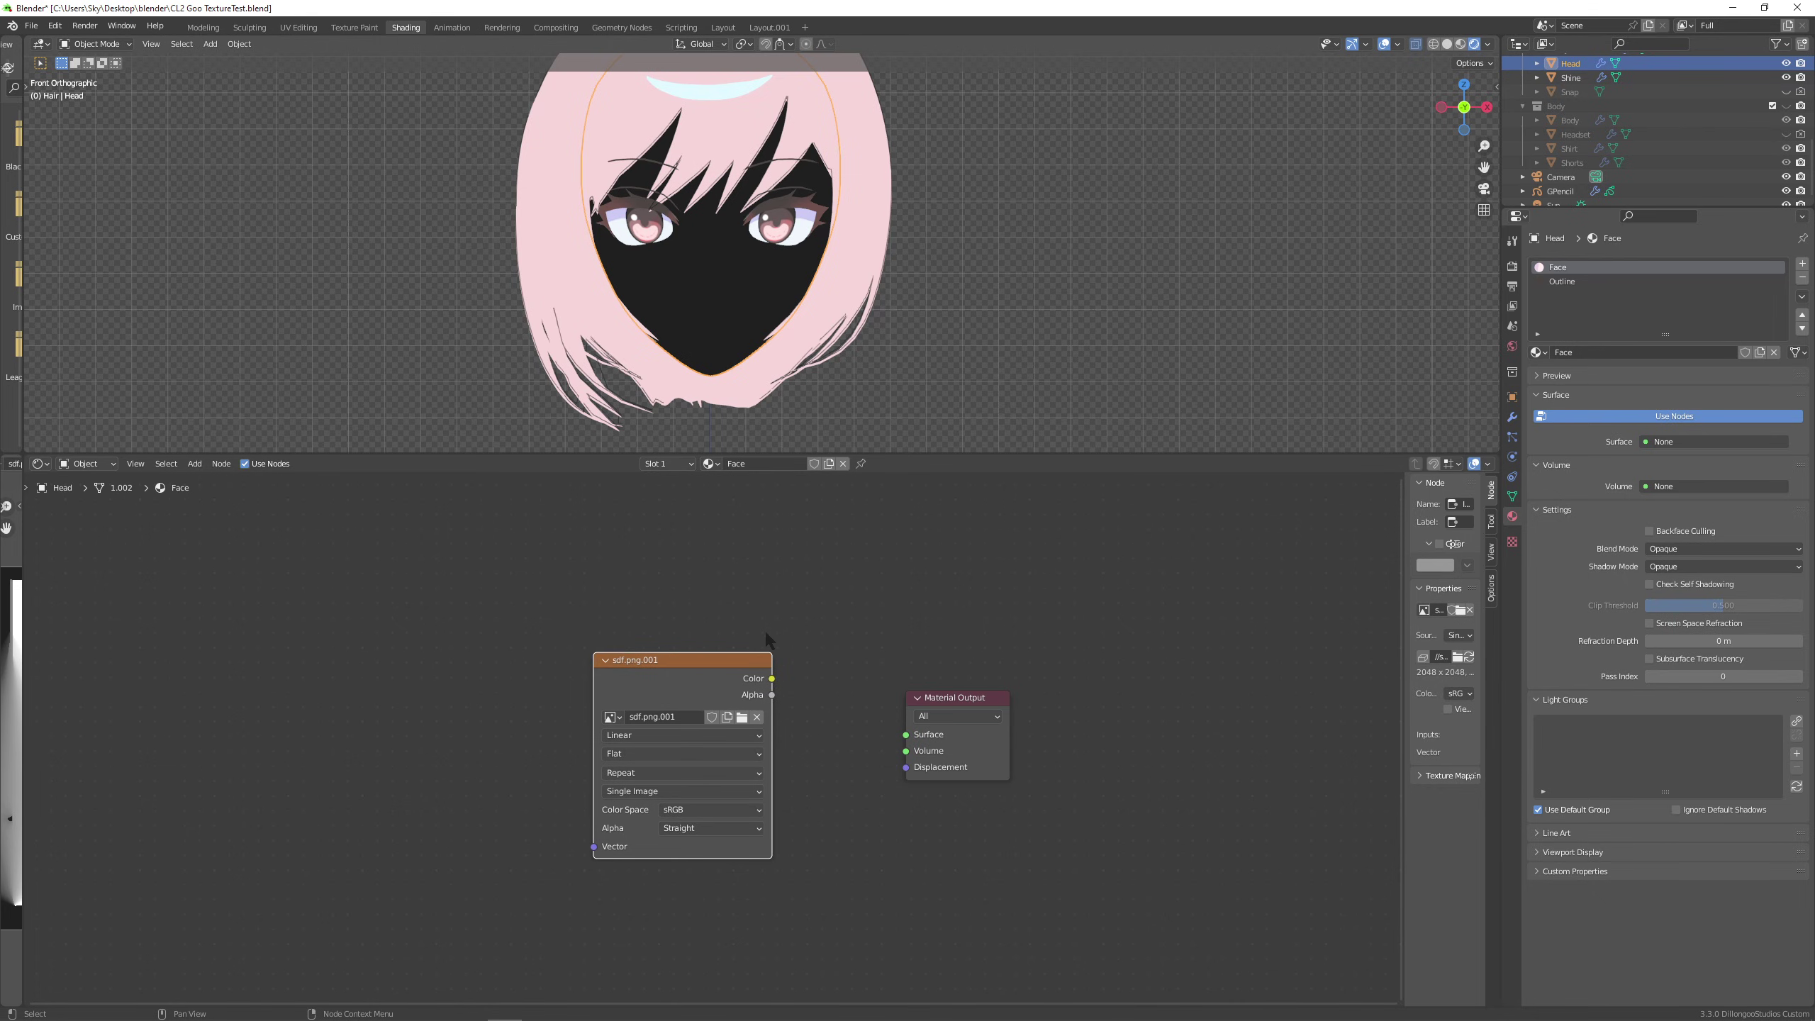
left_click(742, 717)
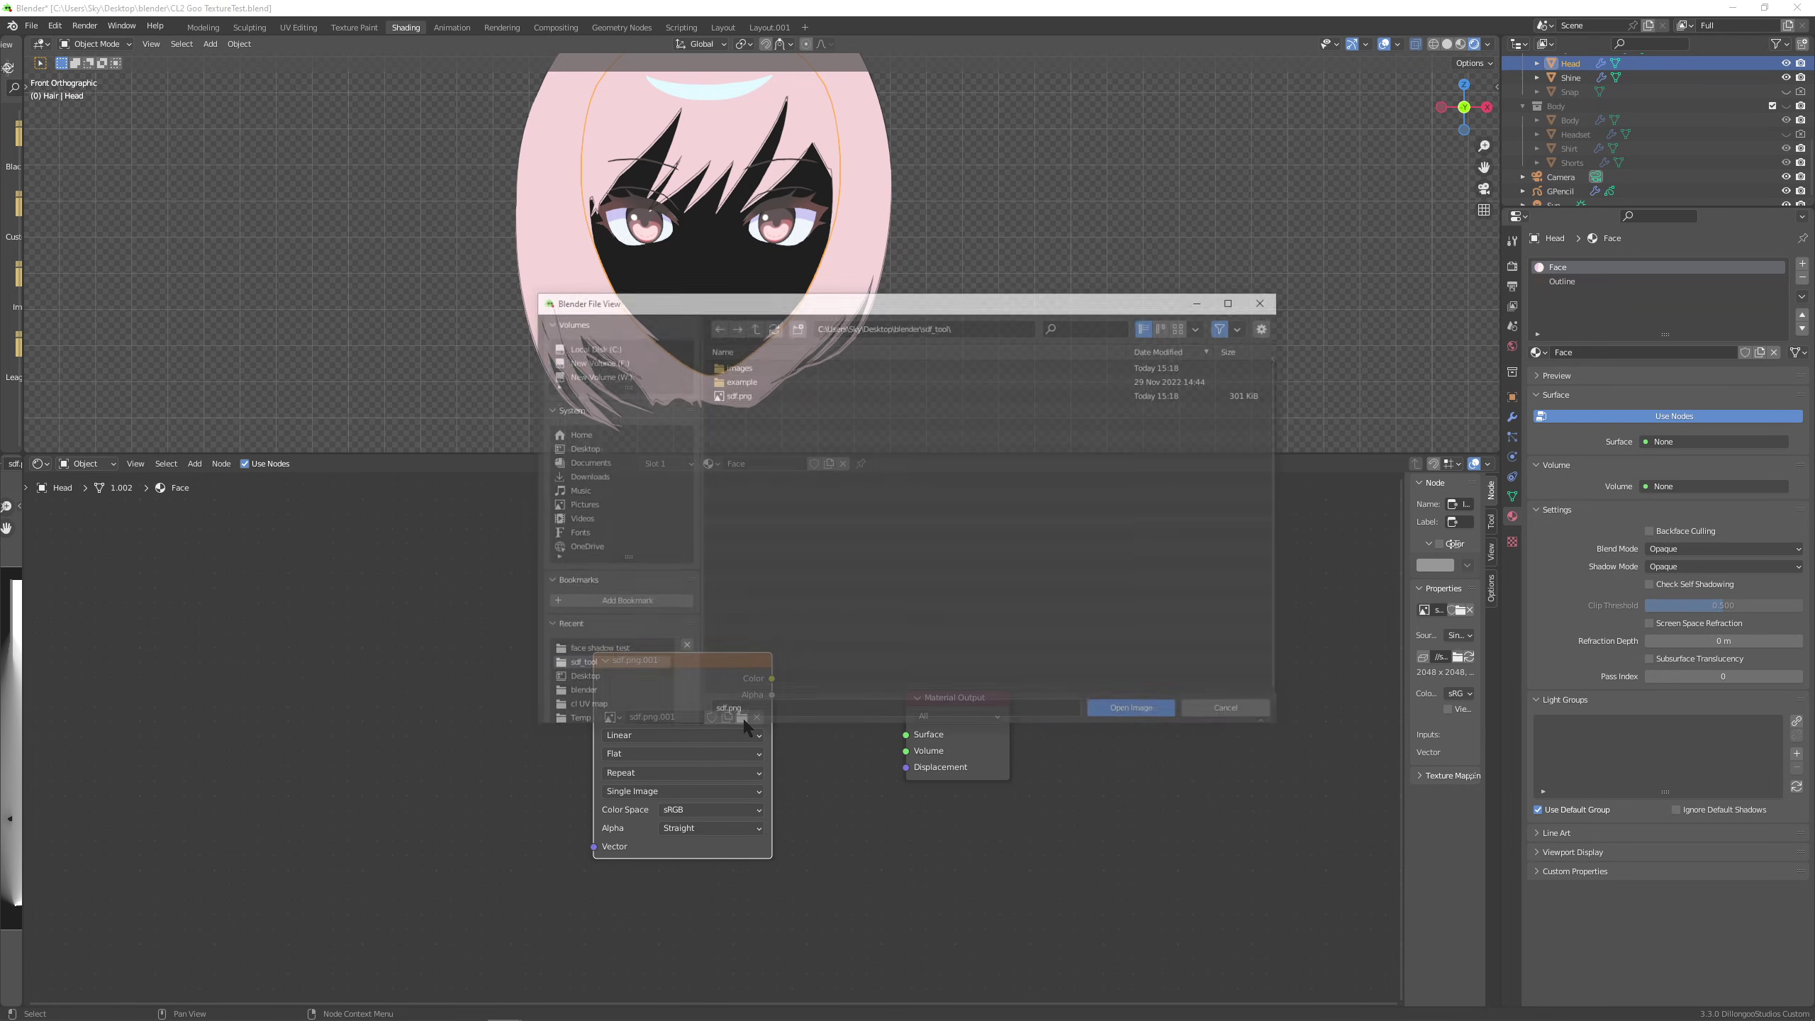
left_click(734, 398)
double_click(745, 398)
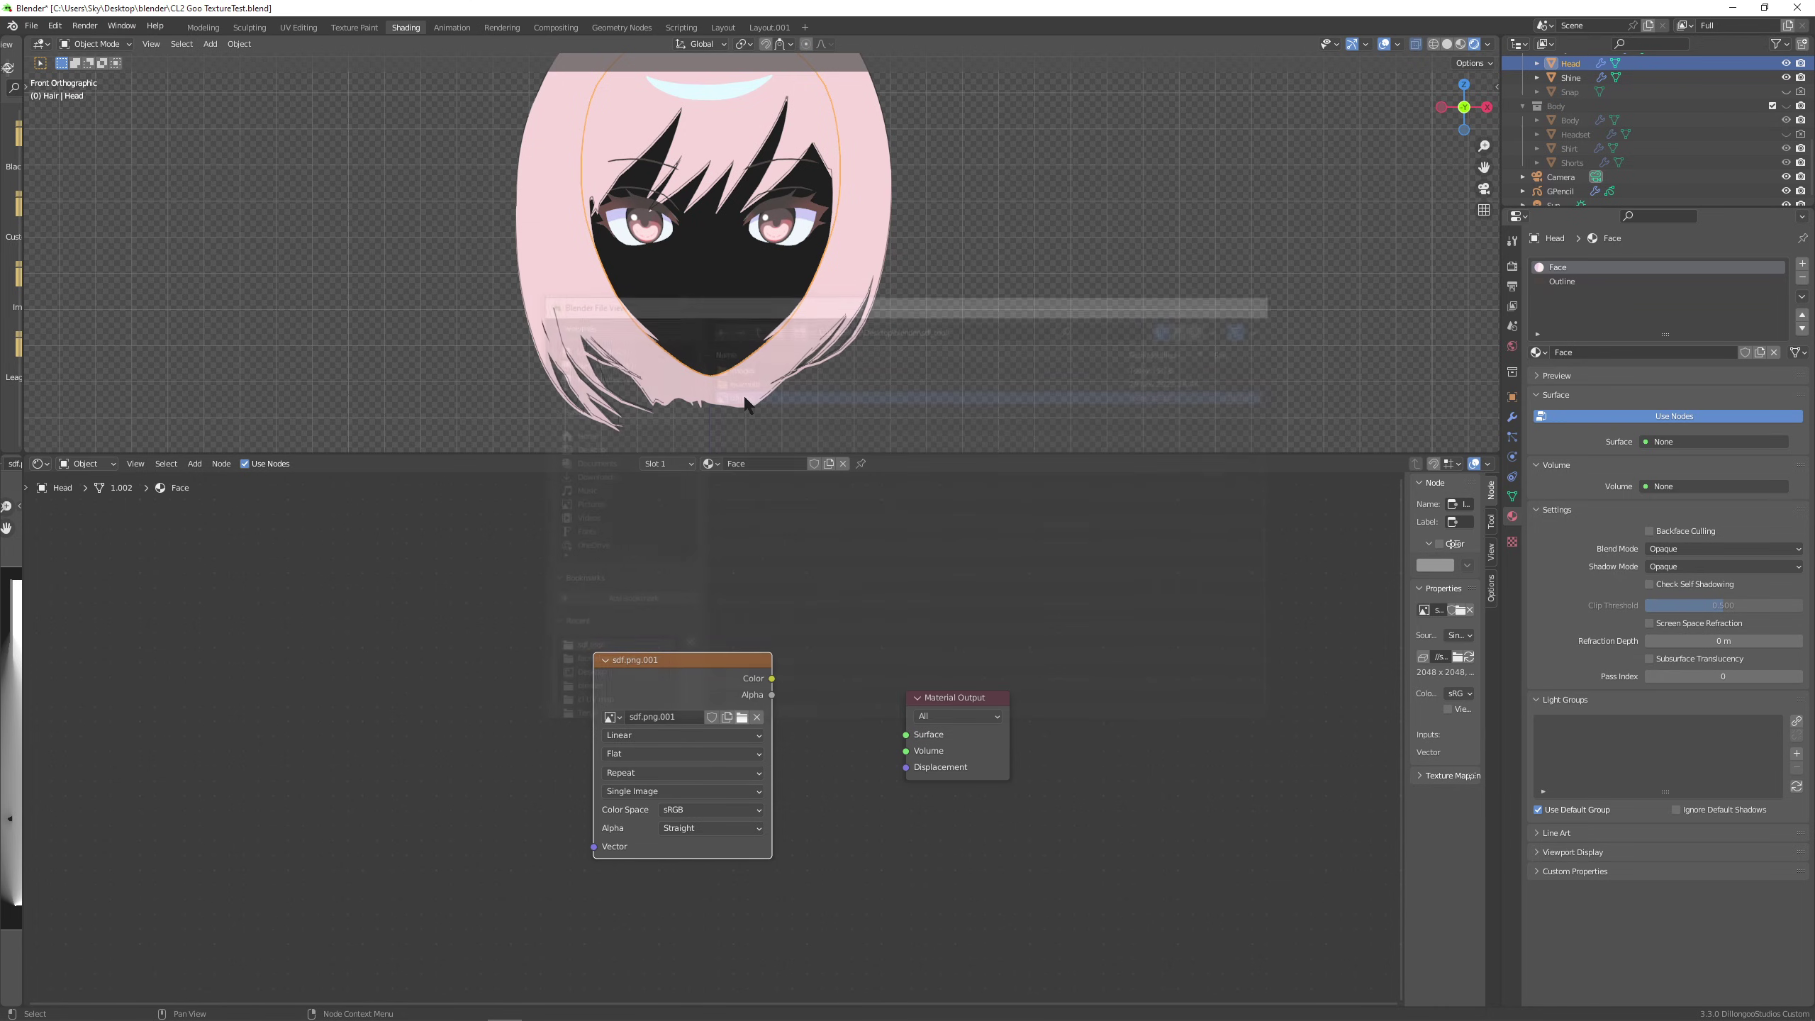
left_click(736, 675, "ctrl+shift")
middle_click_drag(663, 273, 669, 307, "shift")
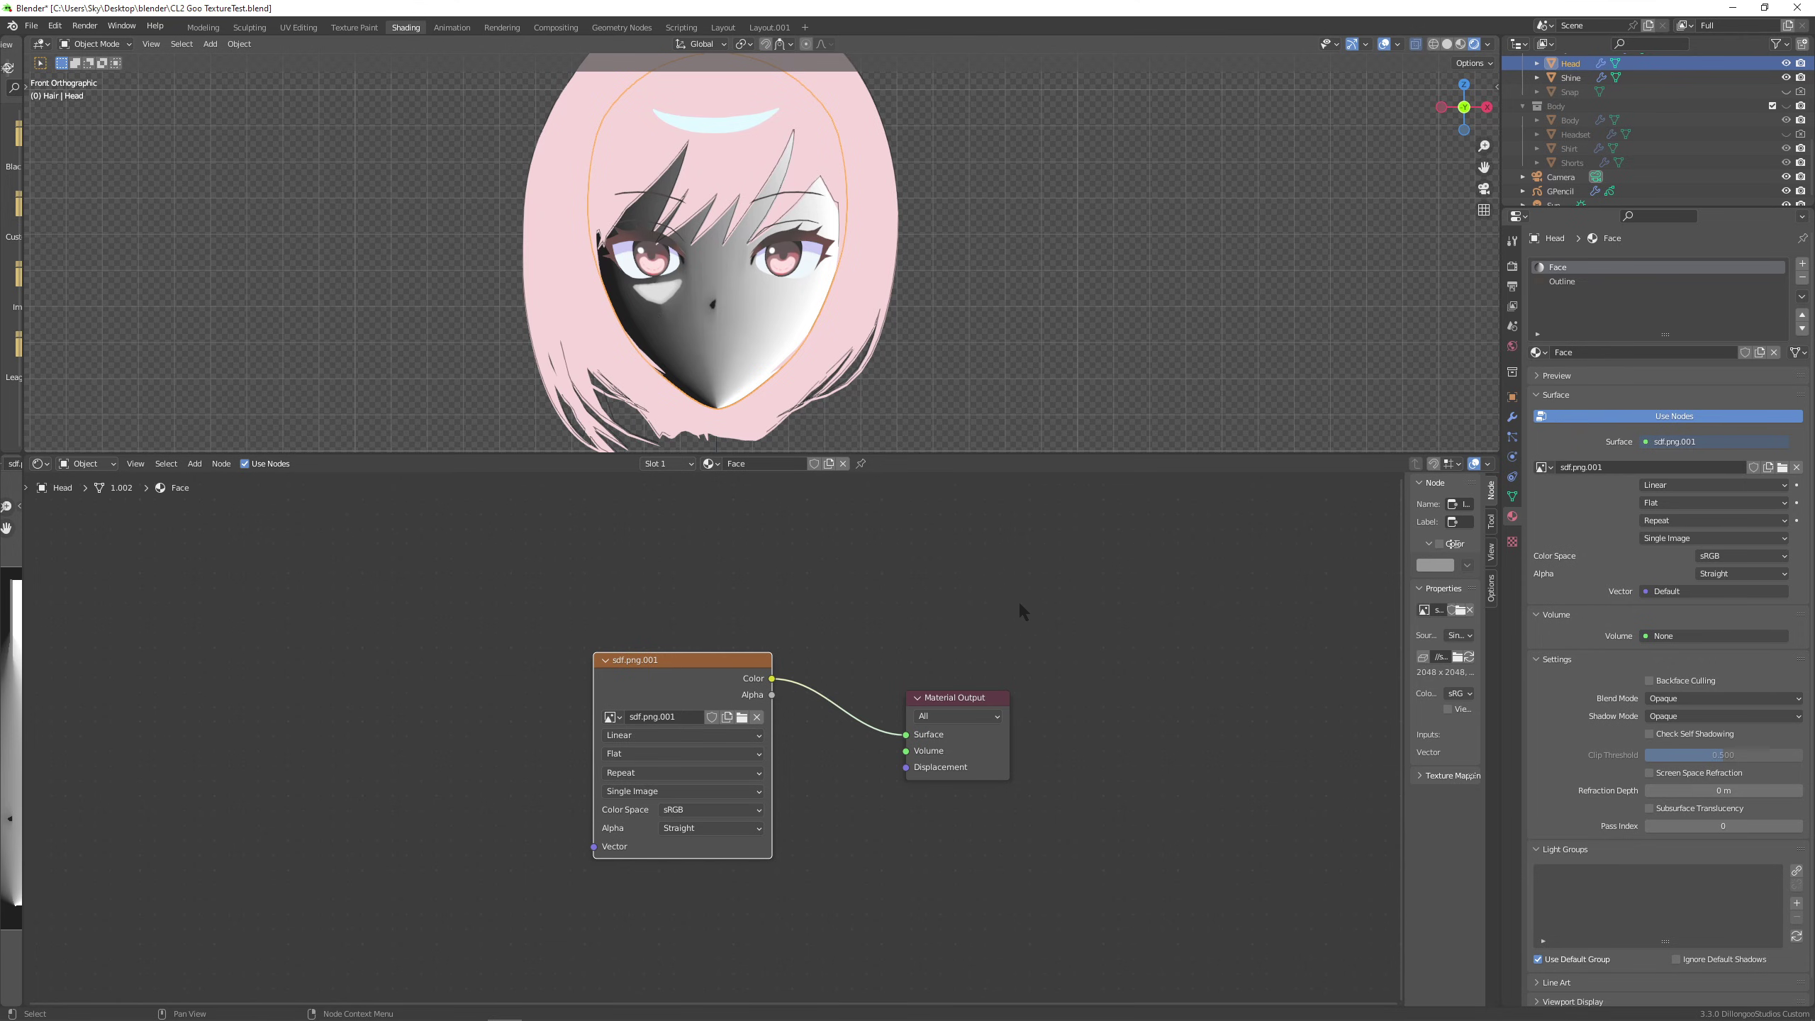
Disconnect the sdf.png texture from the Material Output and spread the two nodes apart.
left_click_drag(906, 736, 754, 642)
left_click_drag(946, 695, 984, 670)
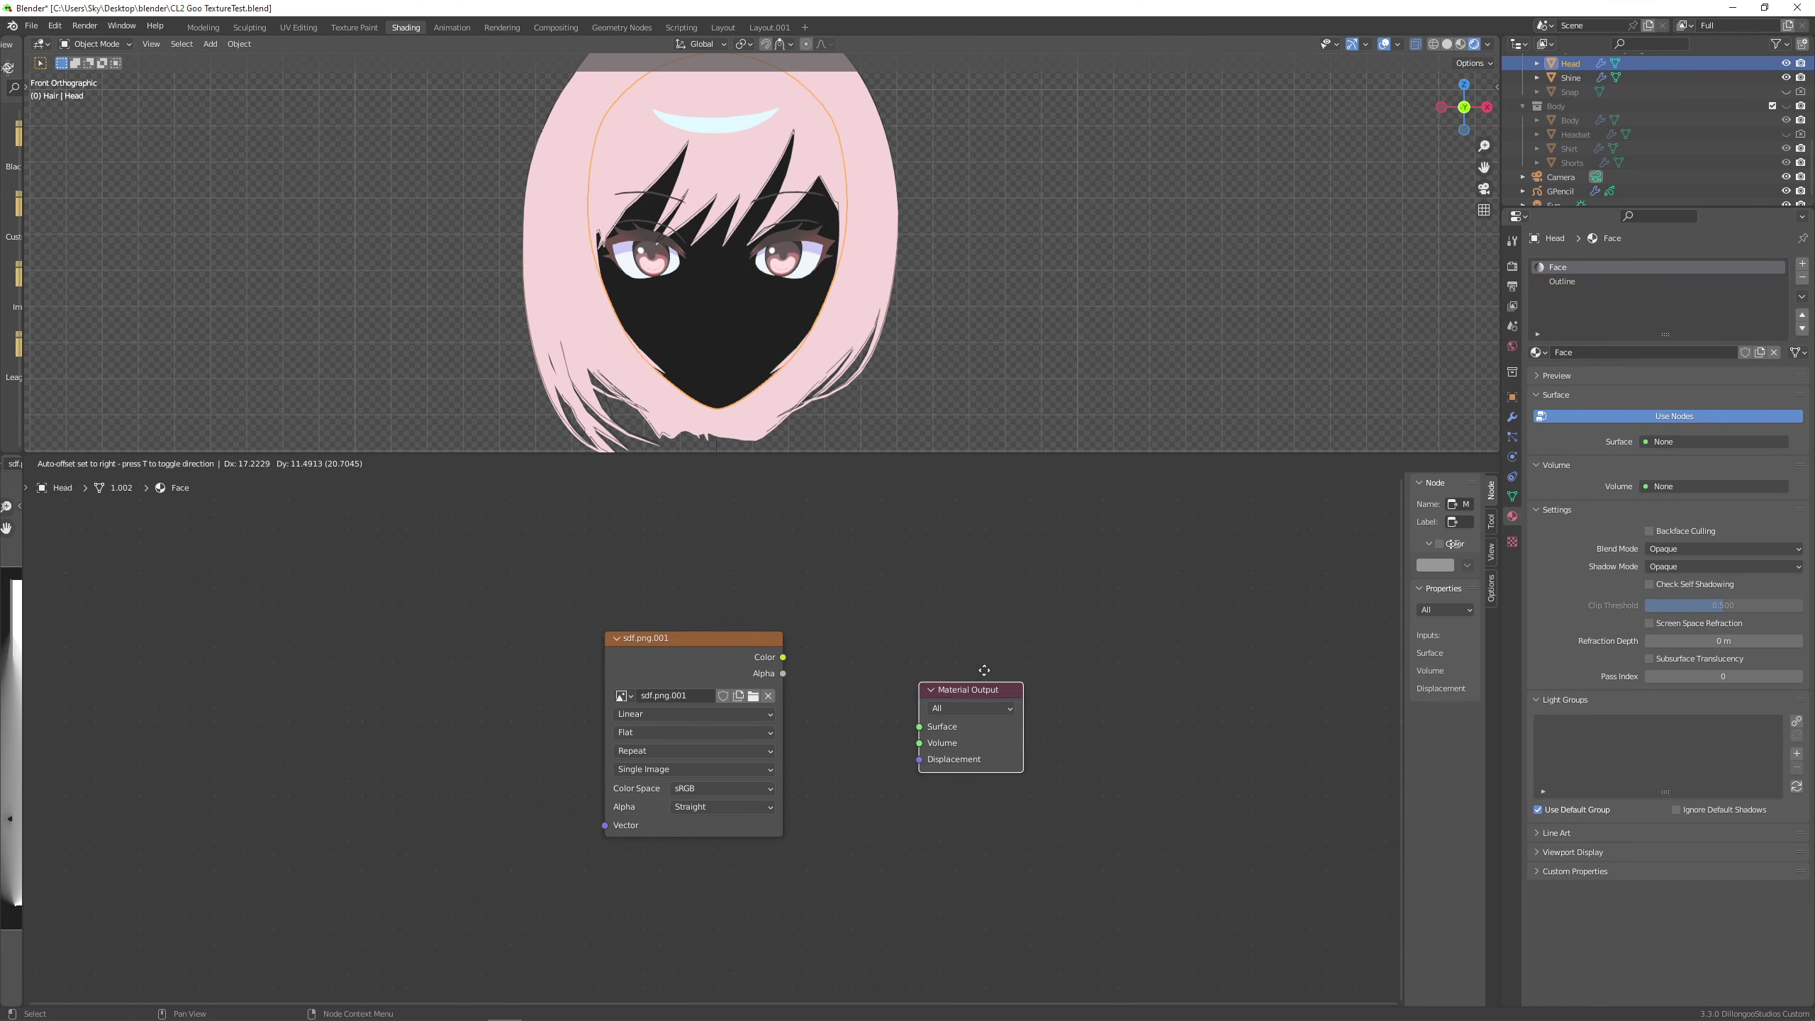
left_click(1035, 634)
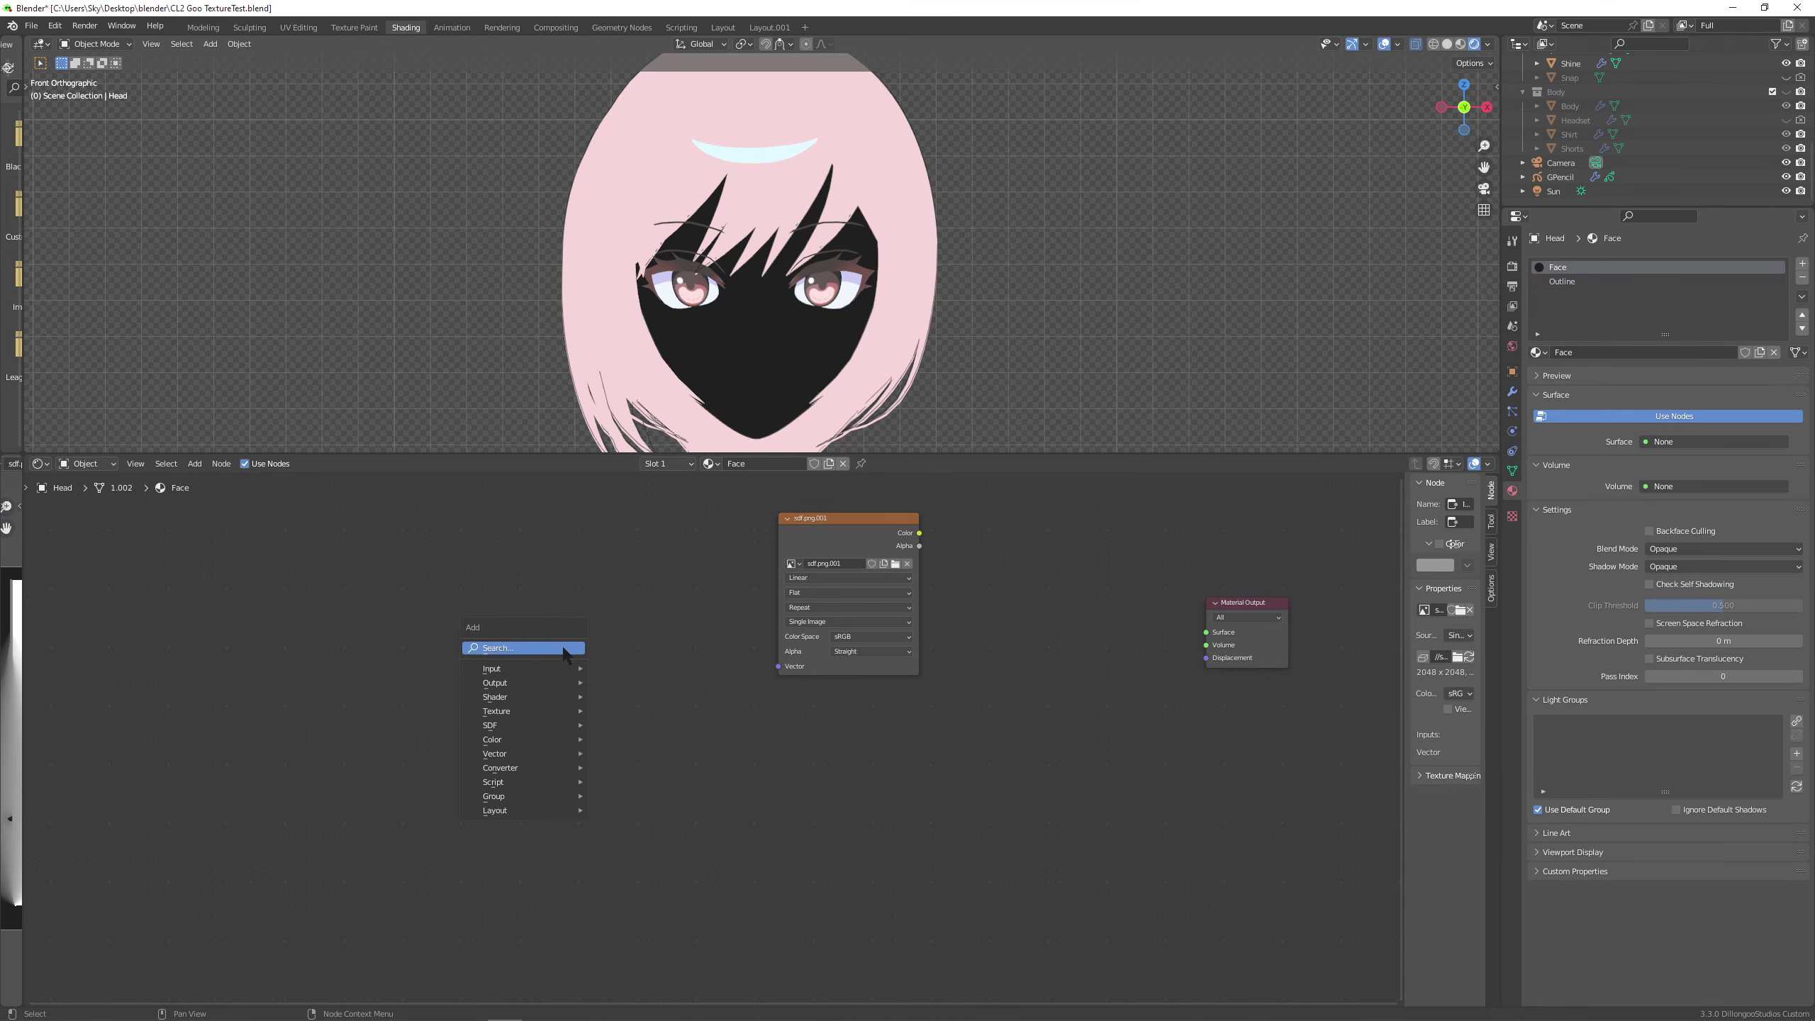
Add a Texture Coordinate node well before the sdf.png texture node in the Face material.
left_click(565, 649)
type("te")
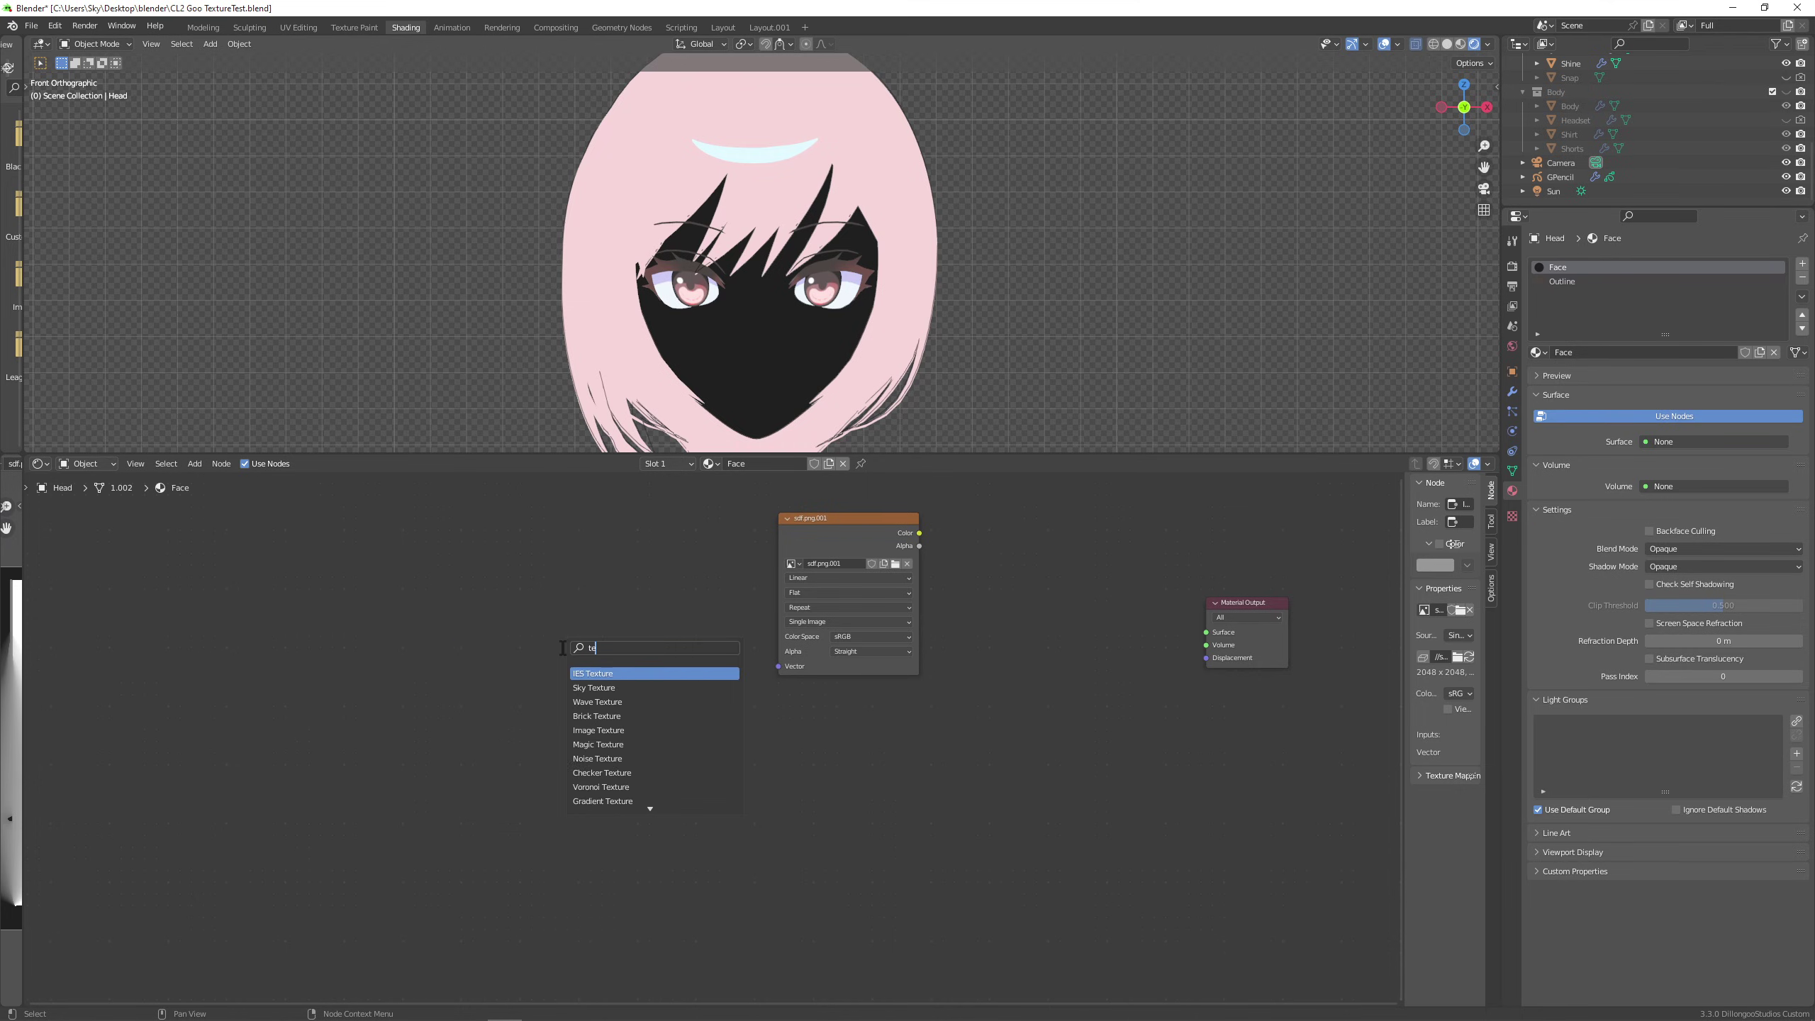
type("xtu")
type("re c")
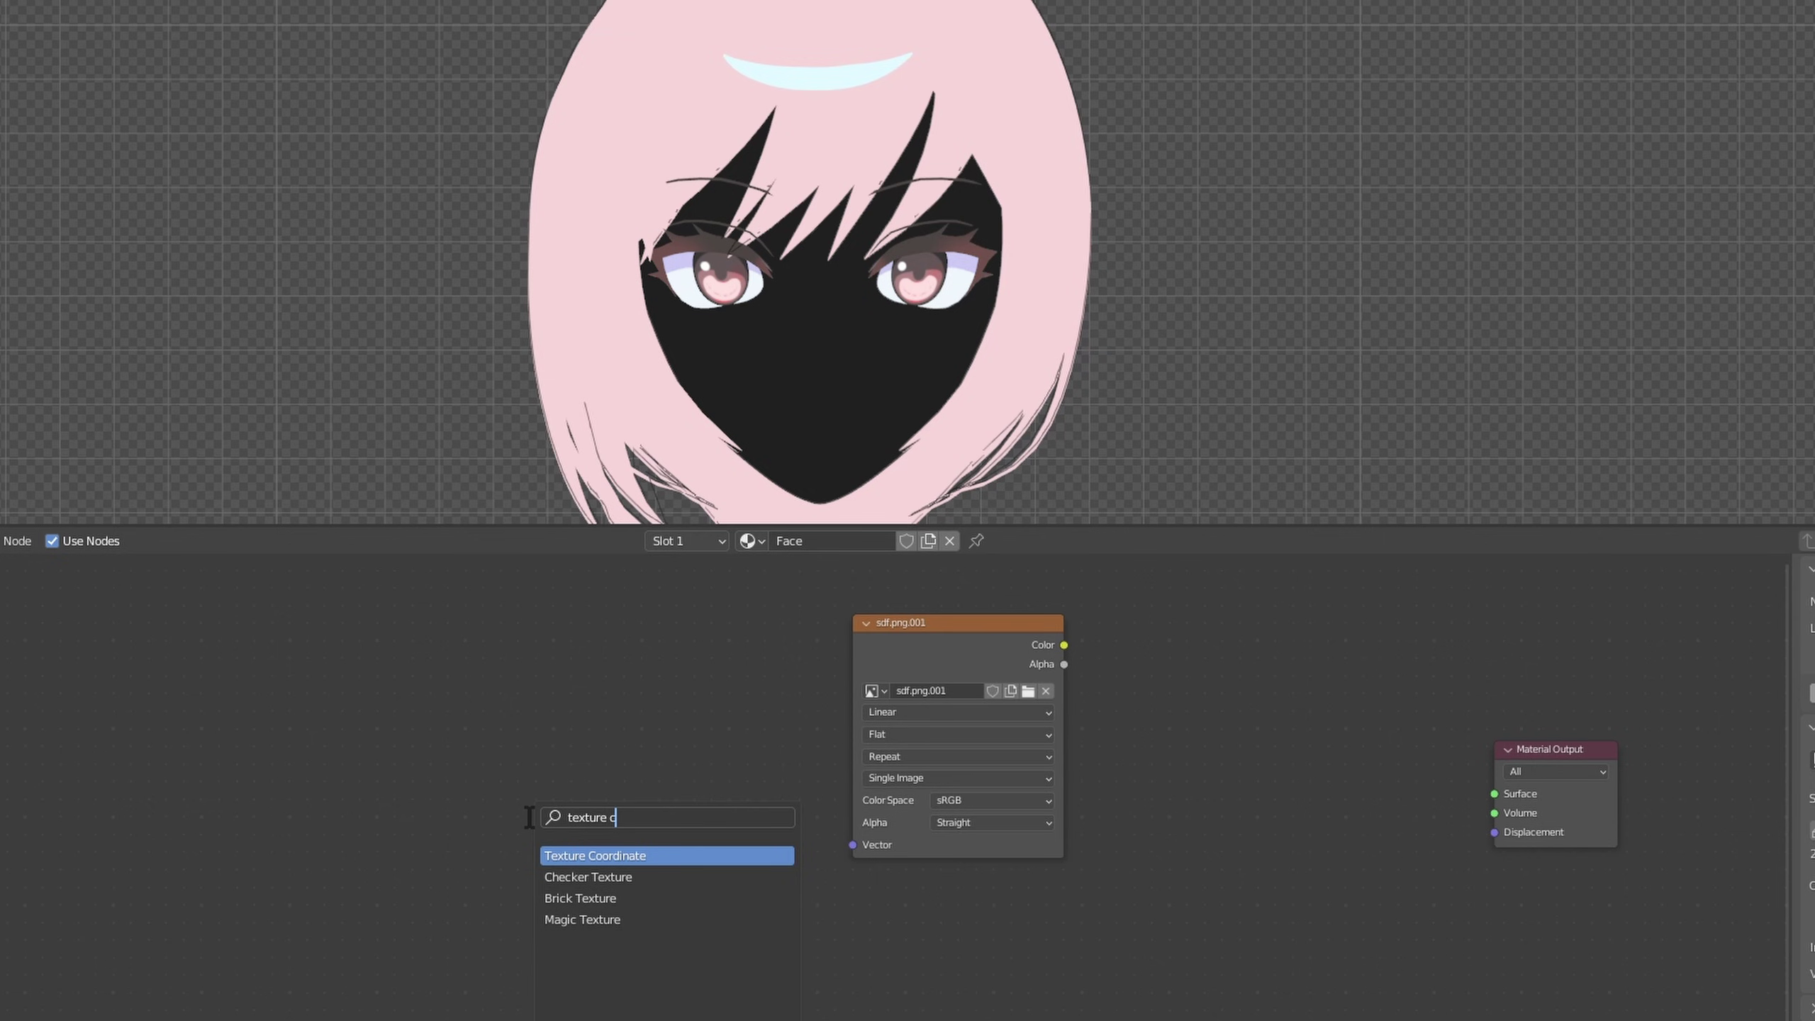
left_click(610, 852)
left_click(352, 730)
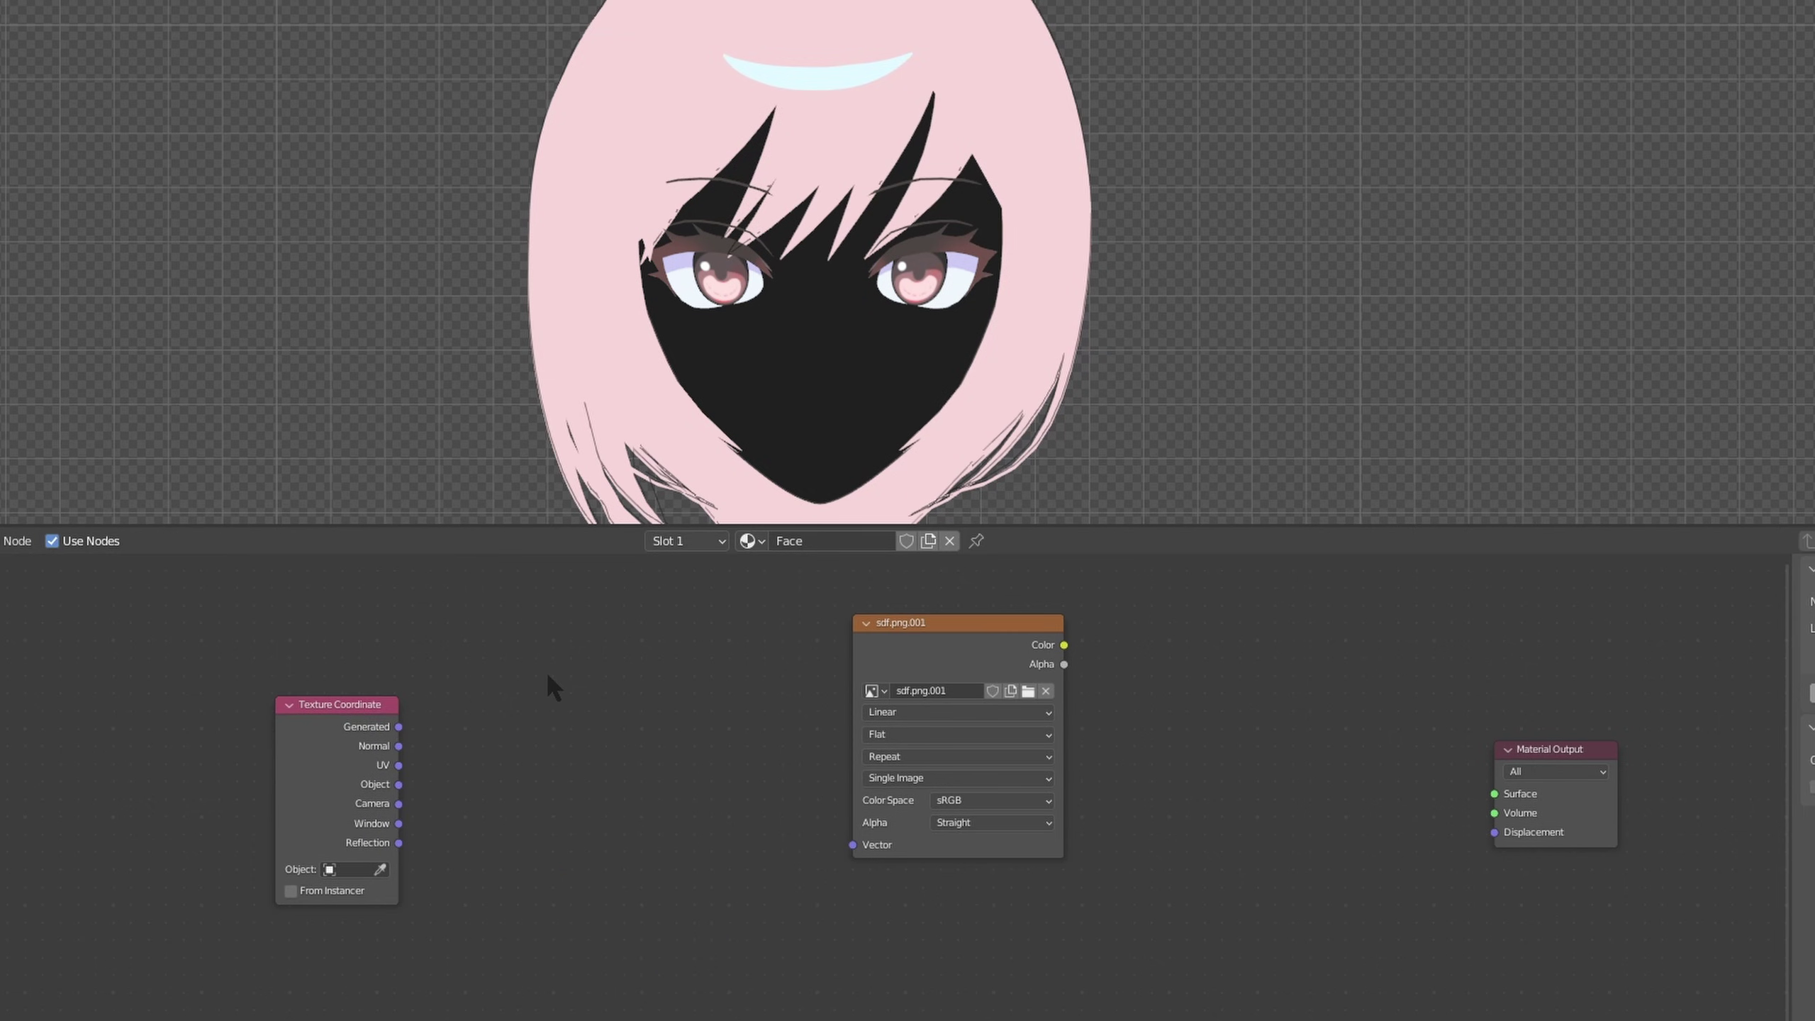
Add a Mapping node between the Texture Coordinate node and the sdf.png texture.
key("shift+a")
left_click(548, 675)
type("mappin")
key("Return")
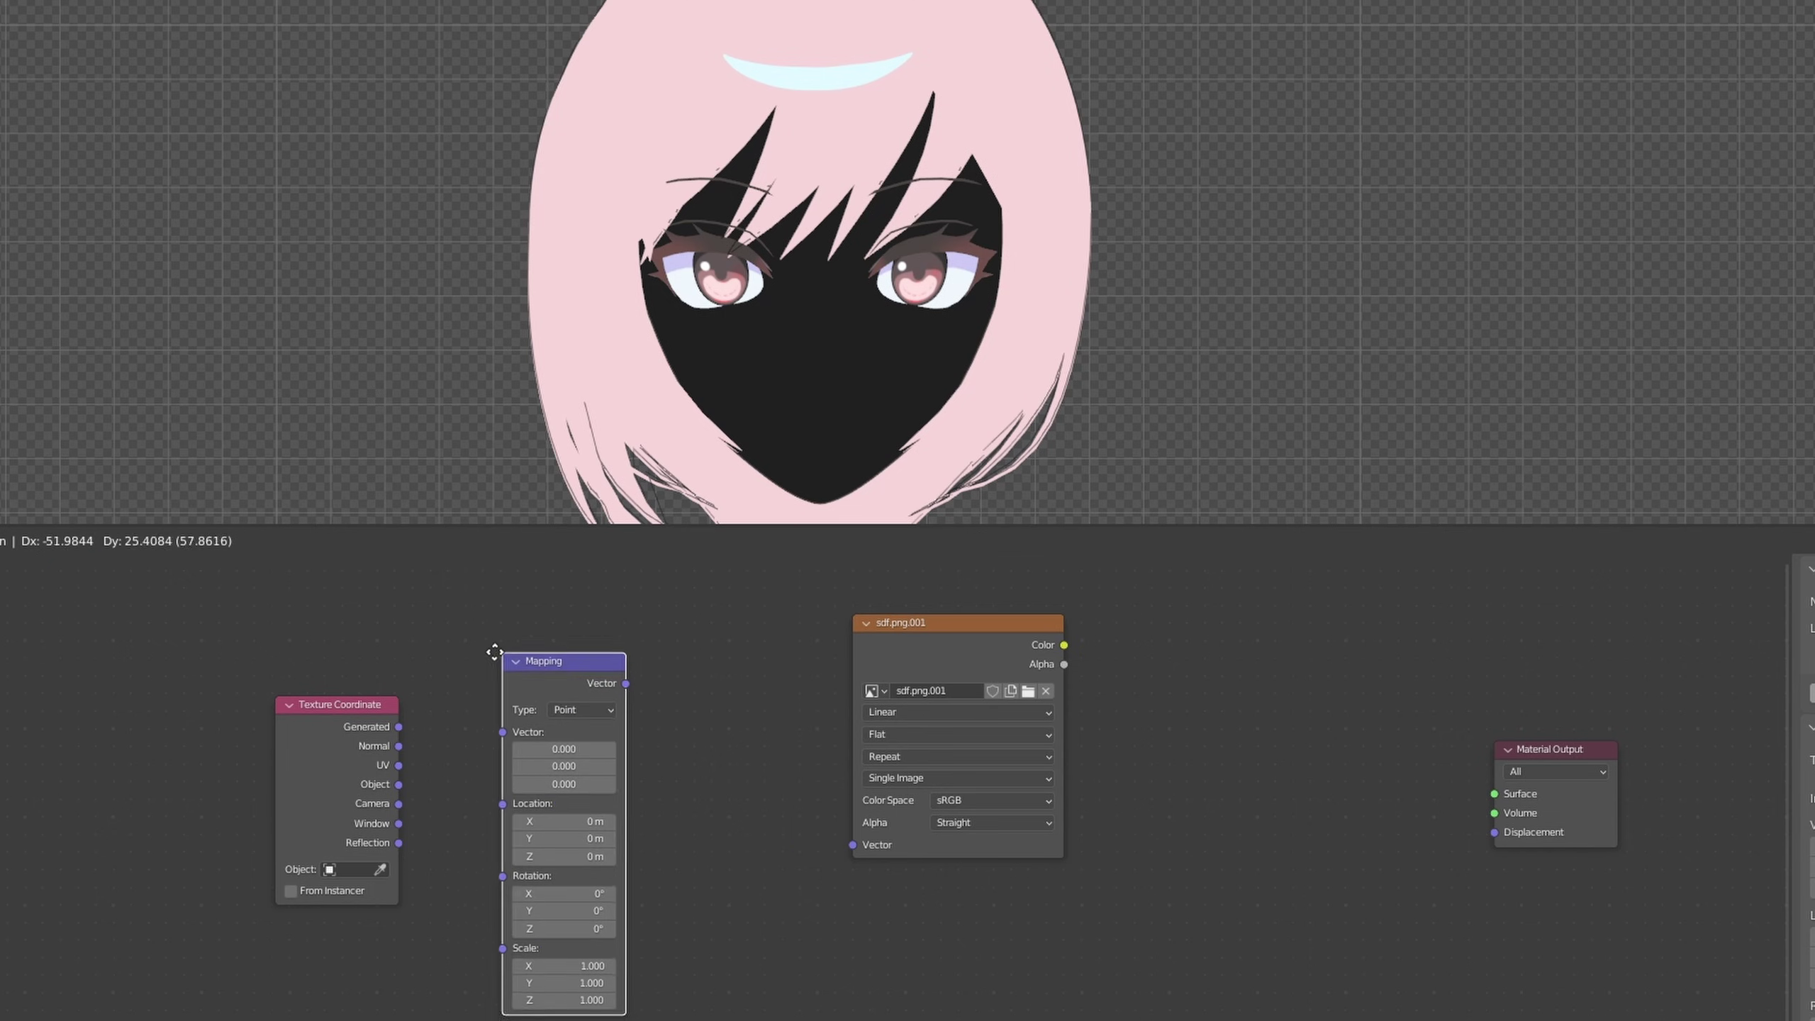
left_click(616, 660)
Add a ColorRamp node directly after the sdf.png texture node.
key("shift+a")
left_click(612, 653)
type("color")
key("Return")
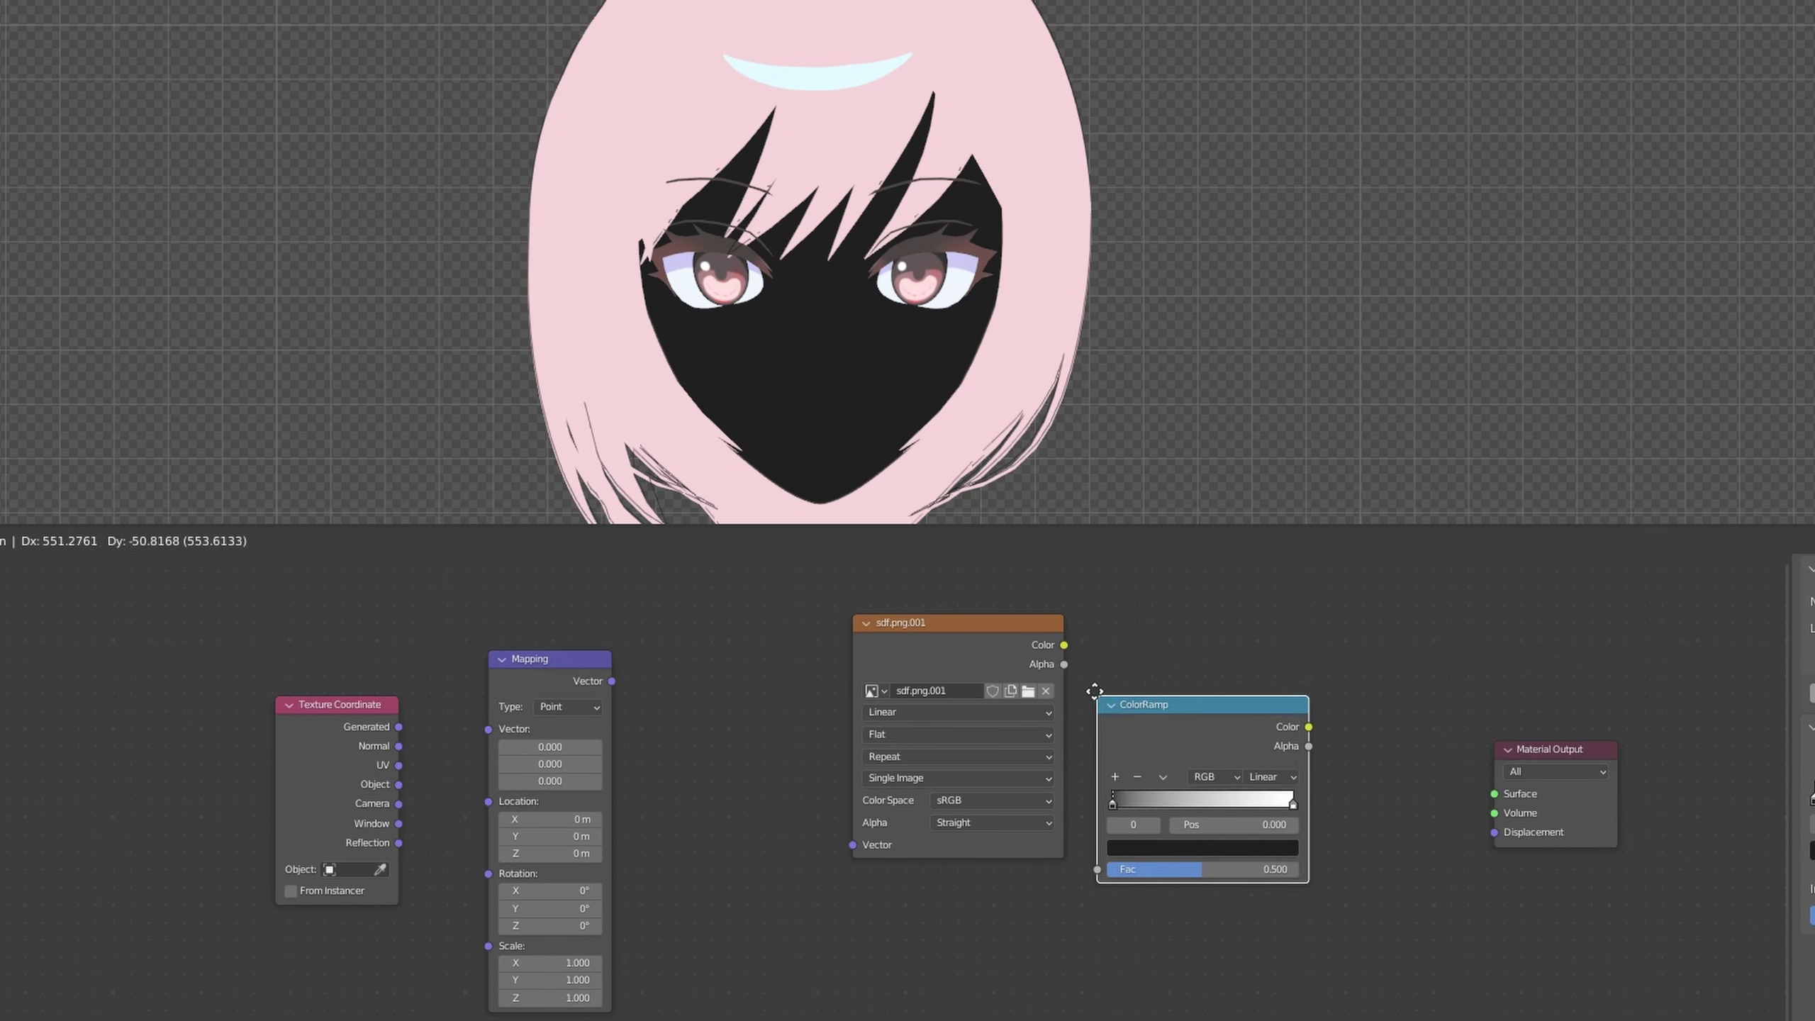
left_click(1127, 651)
Add a Math node set to Add beside the ColorRamp and shift the Material Output outward to make room.
key("shift+a")
left_click(1128, 648)
type("add")
key("Return")
left_click(1366, 840)
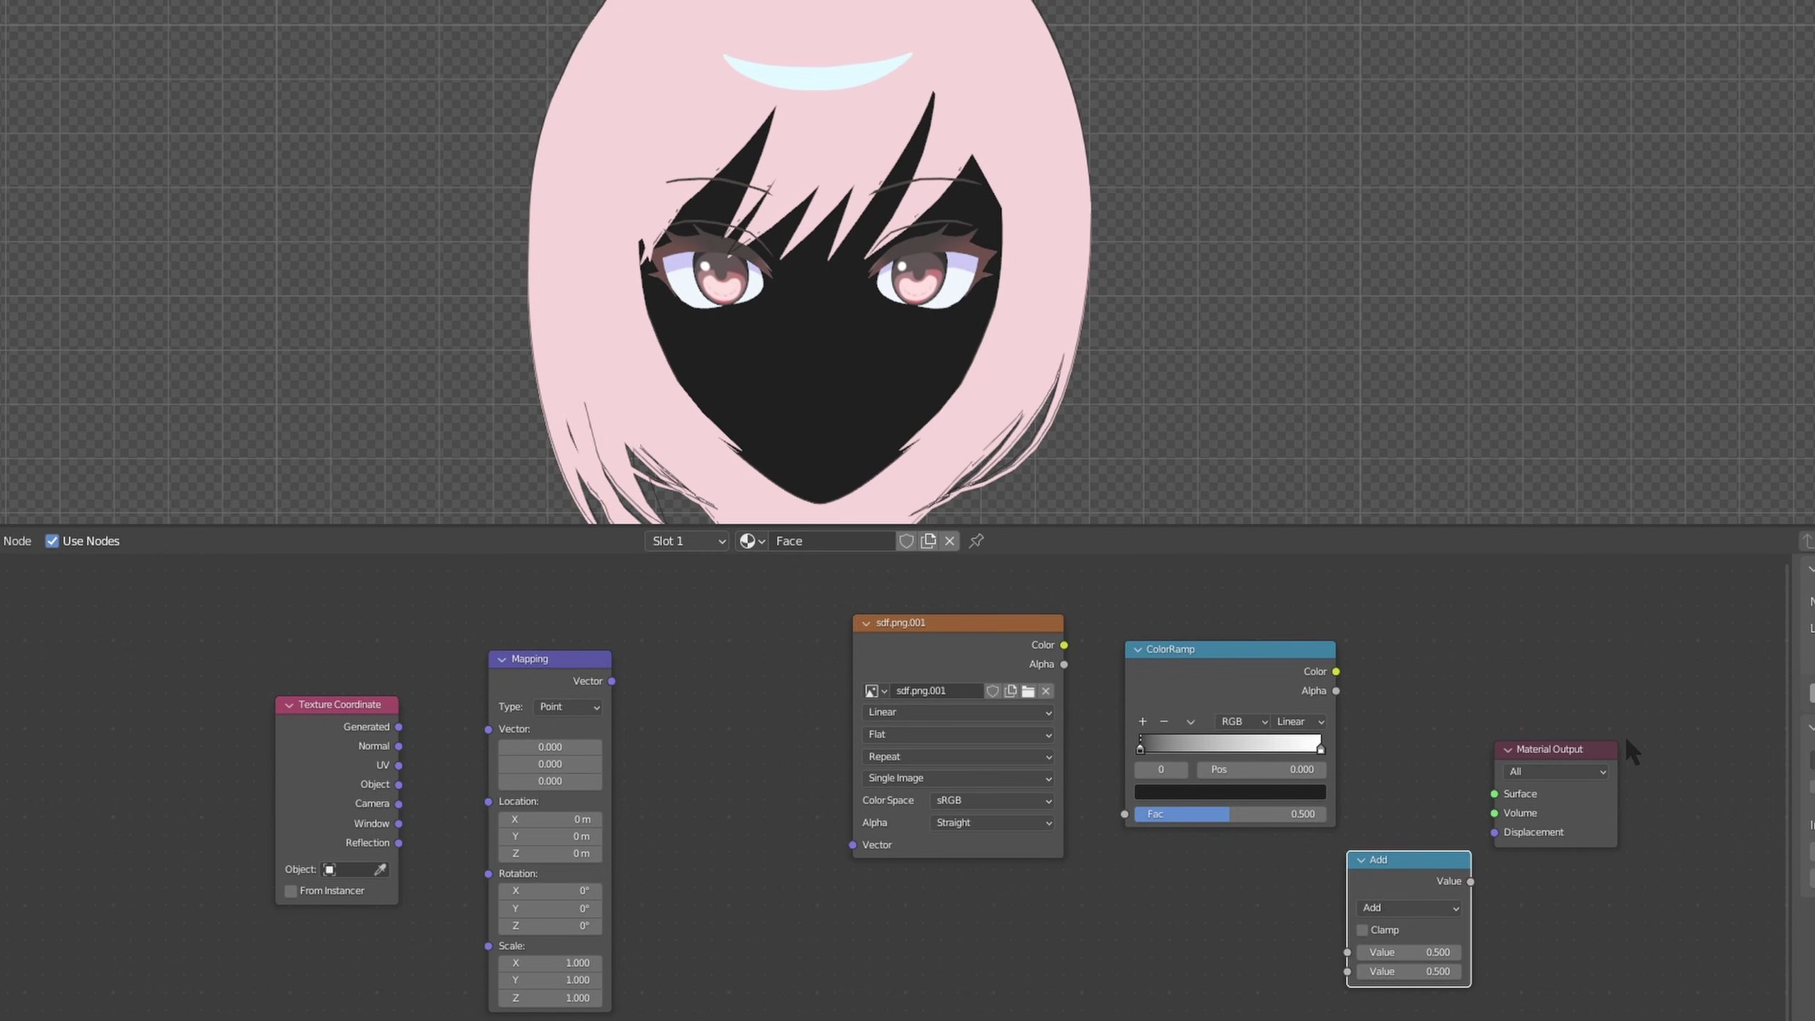
left_click_drag(1543, 749, 1632, 748)
left_click_drag(1401, 846, 1413, 795)
Add a color Mix node above the Math node, just before the Material Output.
key("shift+a")
left_click(1412, 758)
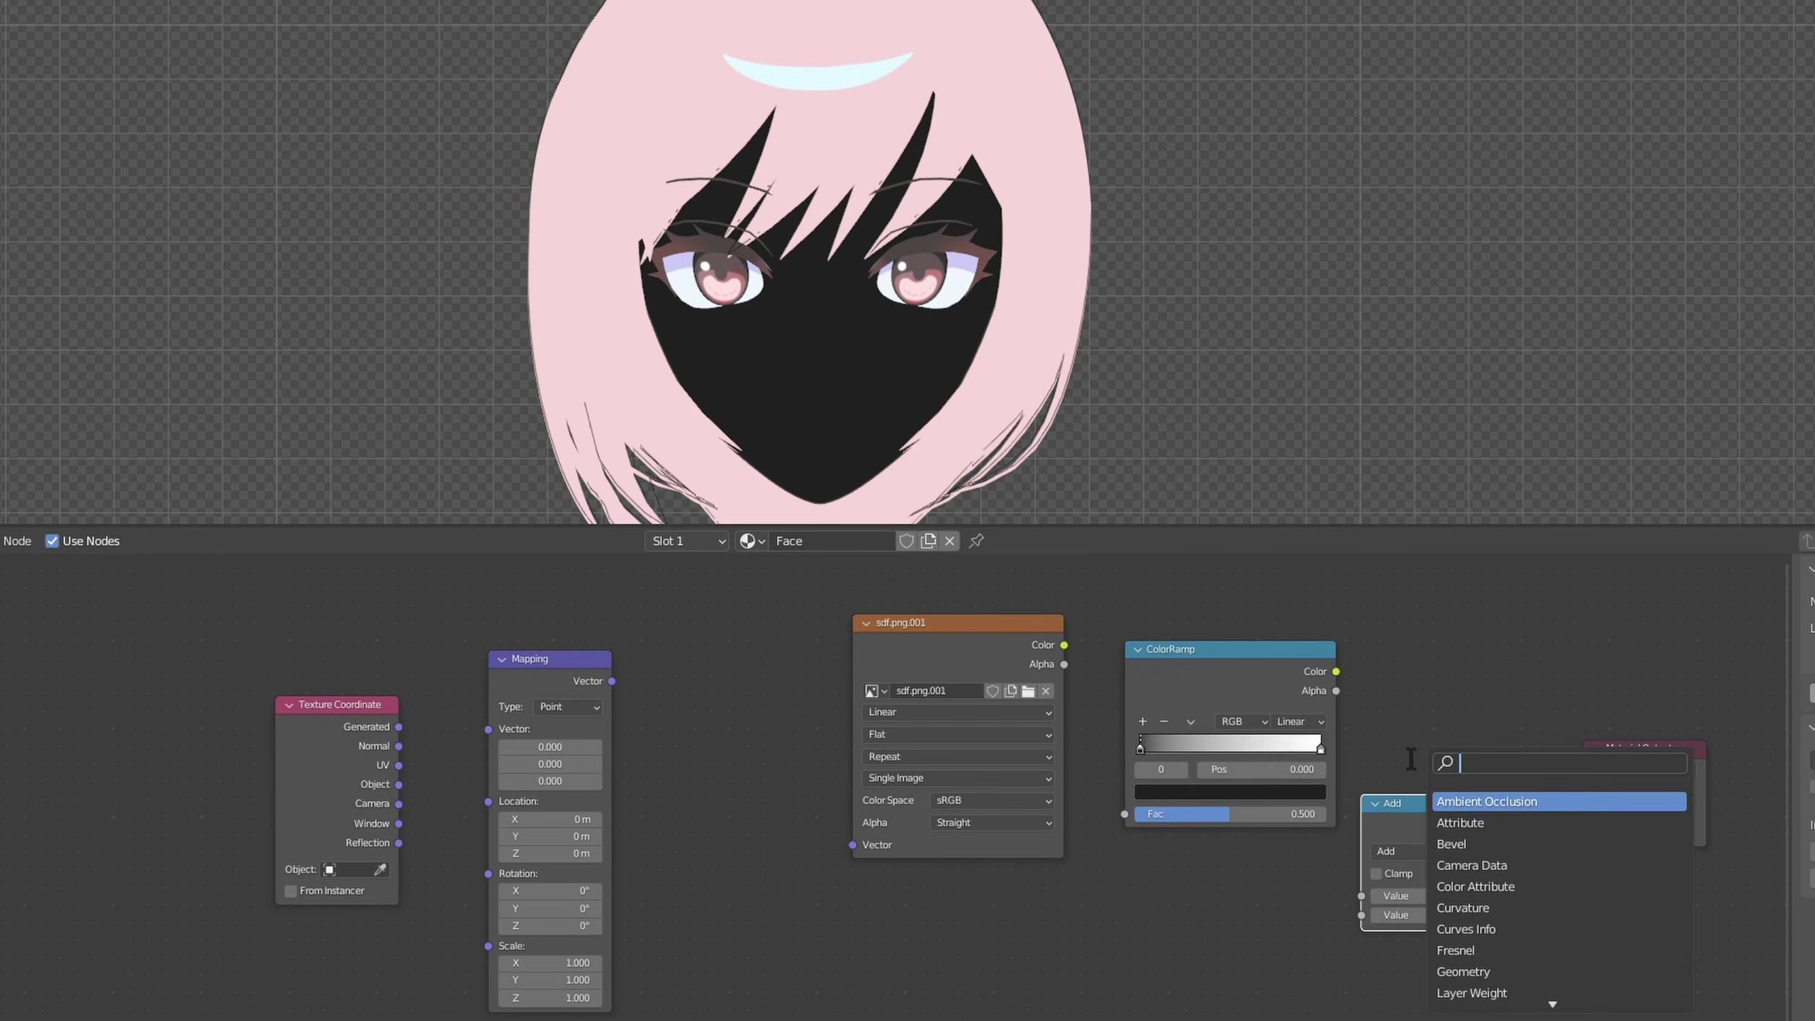
type("mix")
key("Return")
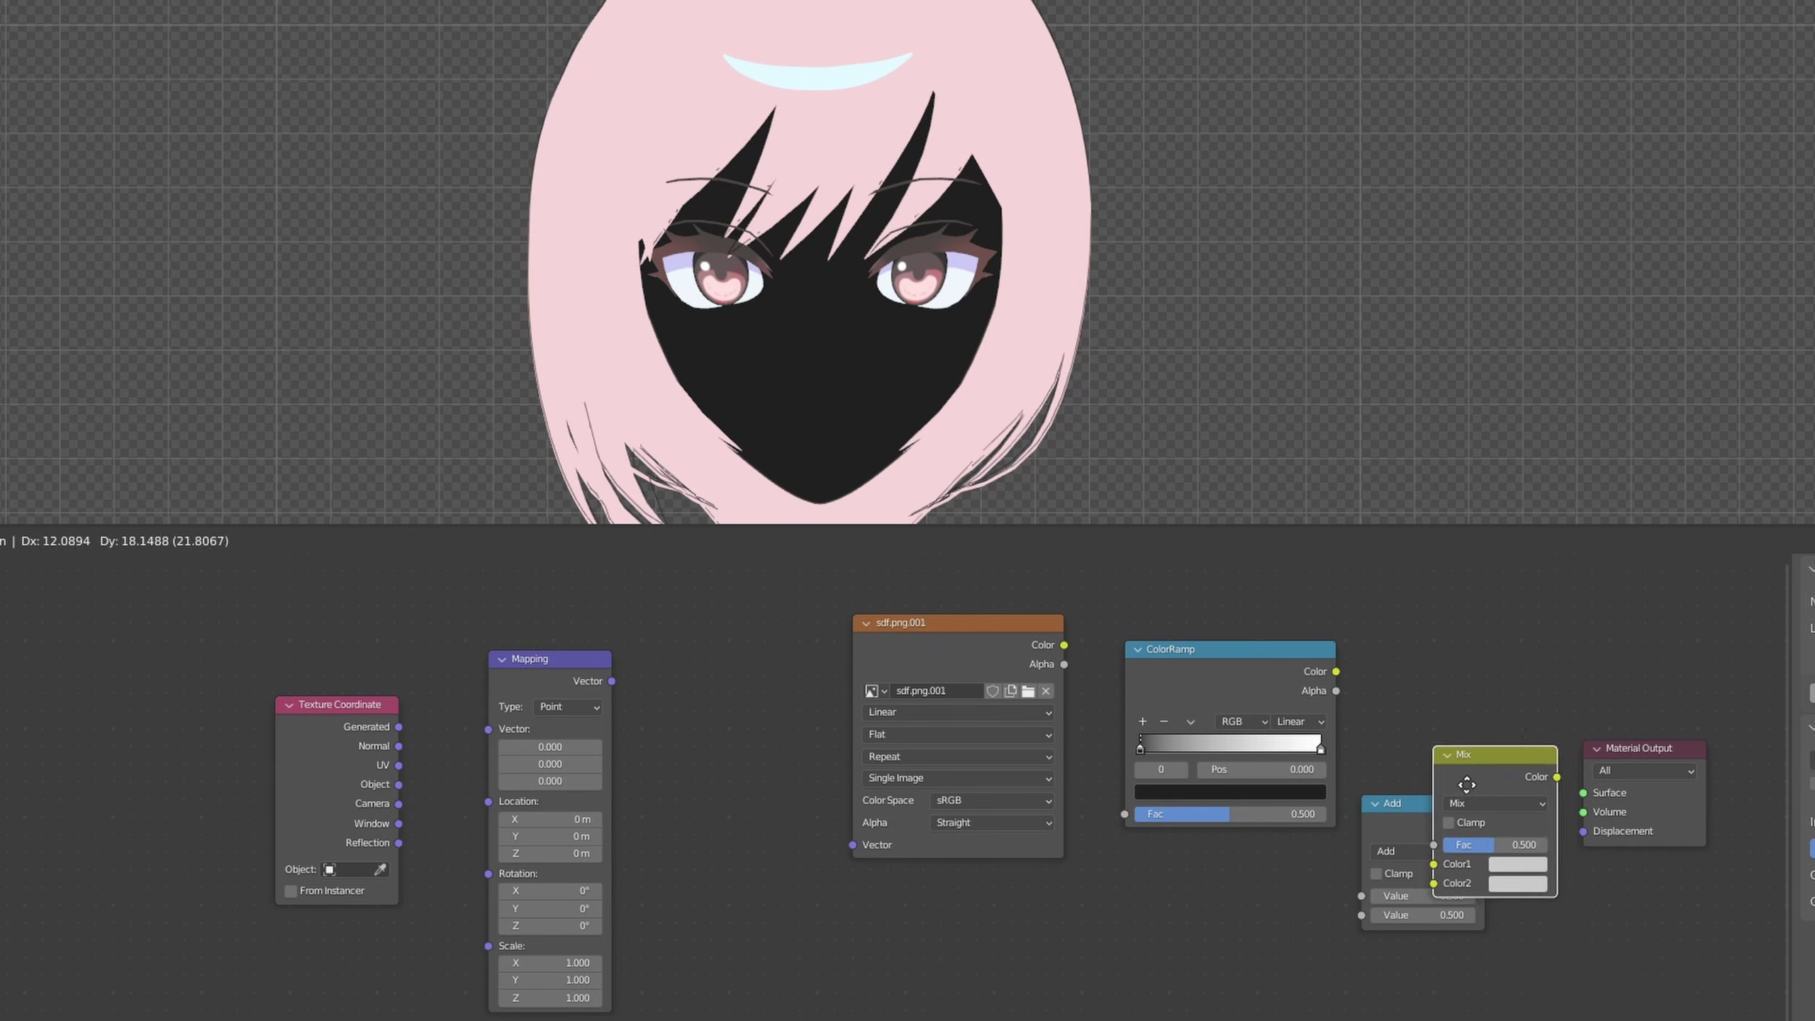
left_click(1458, 697)
left_click_drag(1694, 757, 1711, 760)
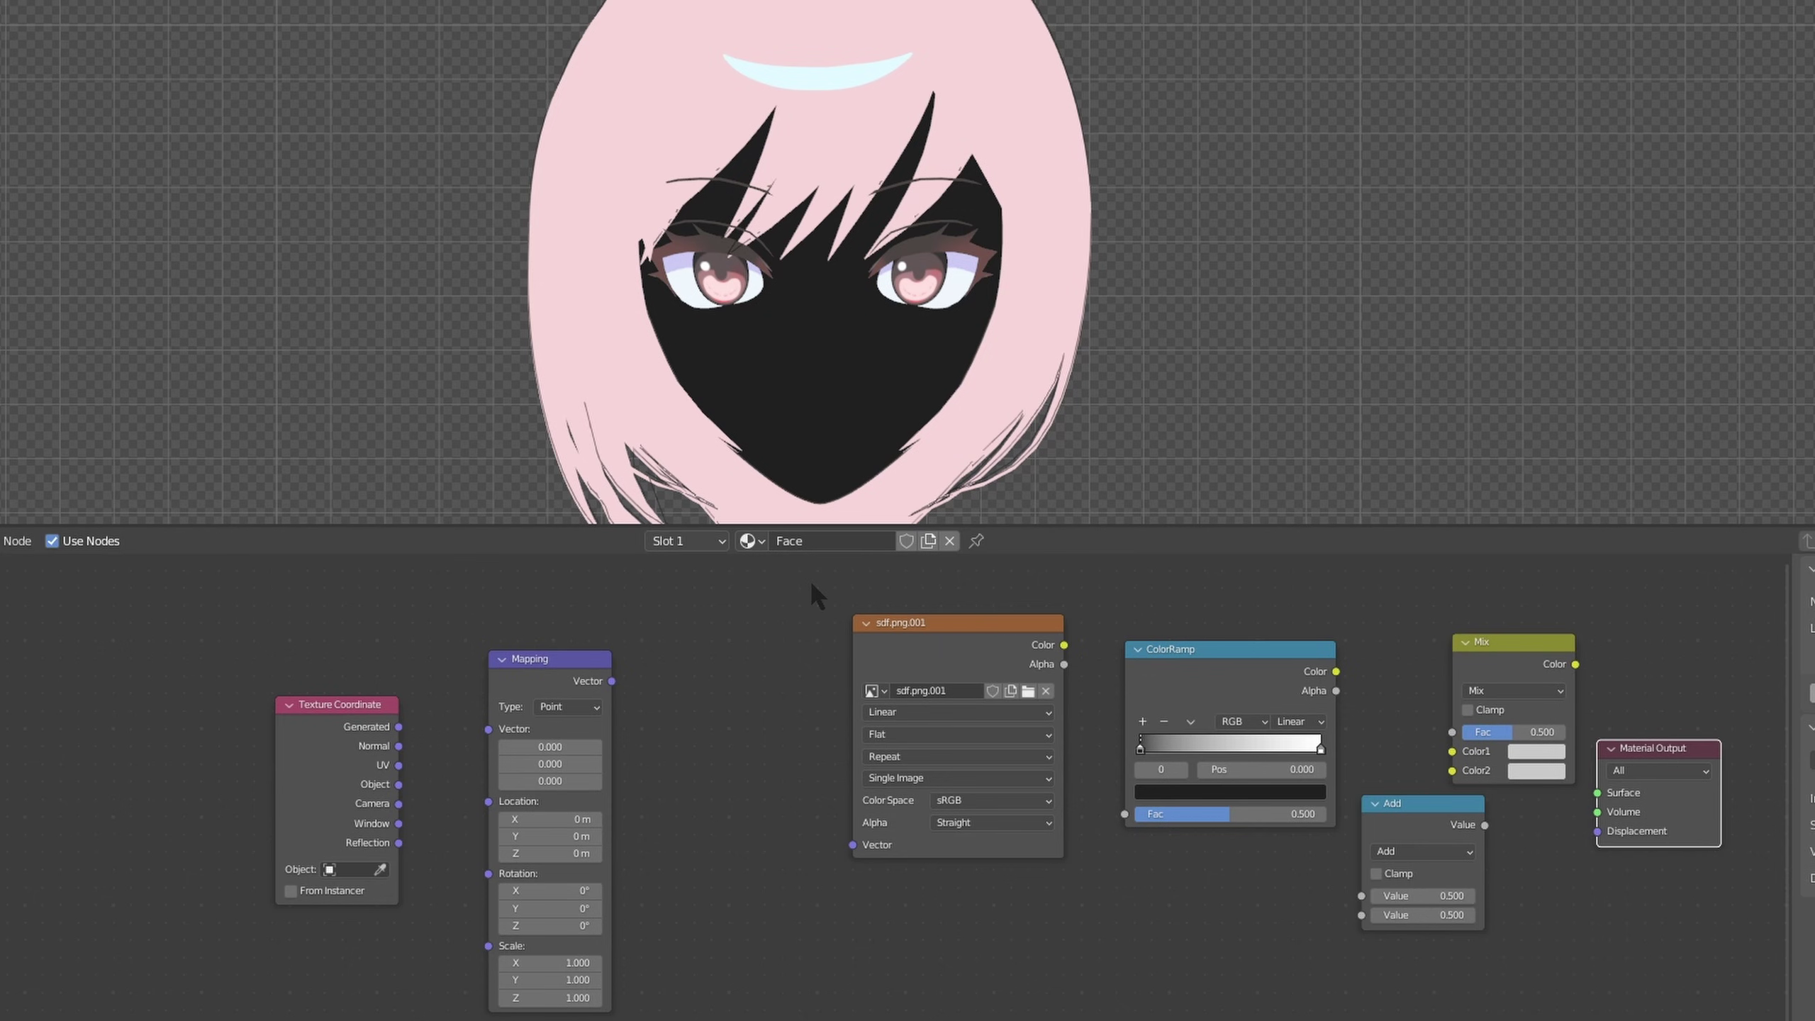
Arrange the texture, ColorRamp, Math and Mix nodes in an evenly spaced row and set the Math operation to Greater Than.
left_click_drag(813, 584, 1272, 924)
left_click_drag(1187, 645, 1034, 664)
left_click(1275, 748)
left_click_drag(1435, 824, 1298, 730)
left_click_drag(1494, 645, 1458, 746)
left_click(1269, 701)
left_click_drag(1271, 703, 1279, 697)
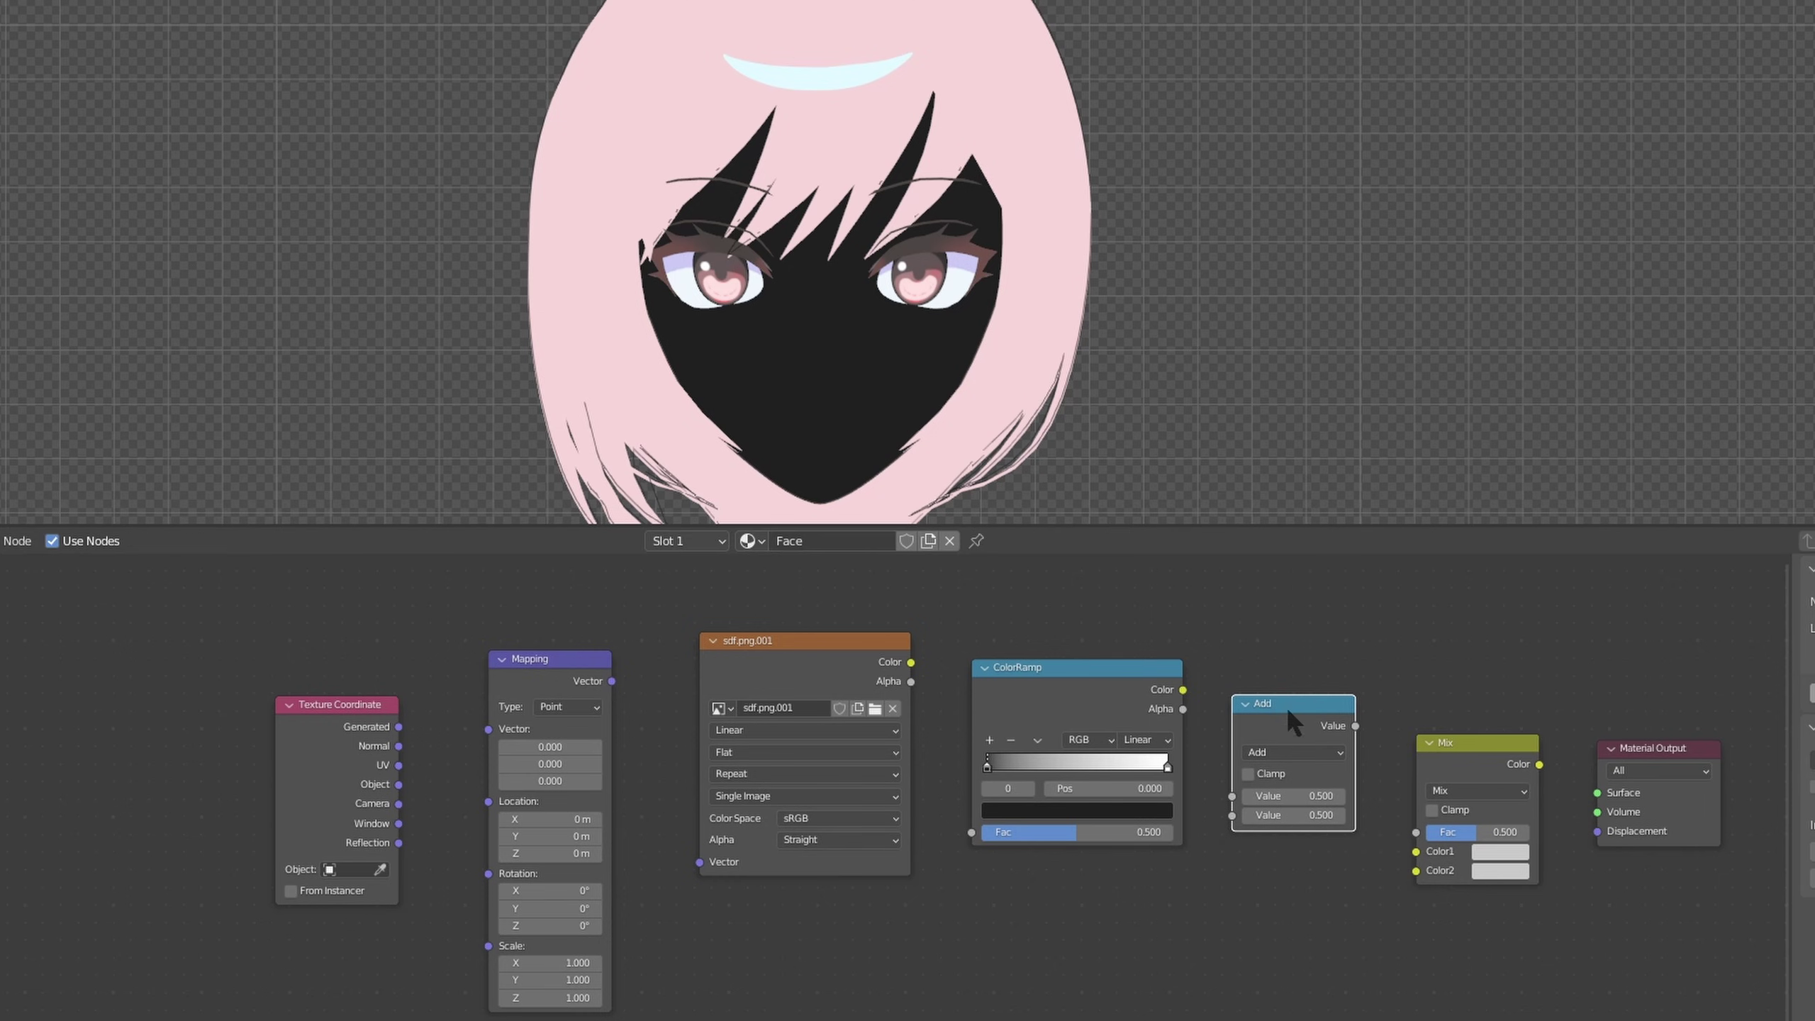
left_click(1263, 753)
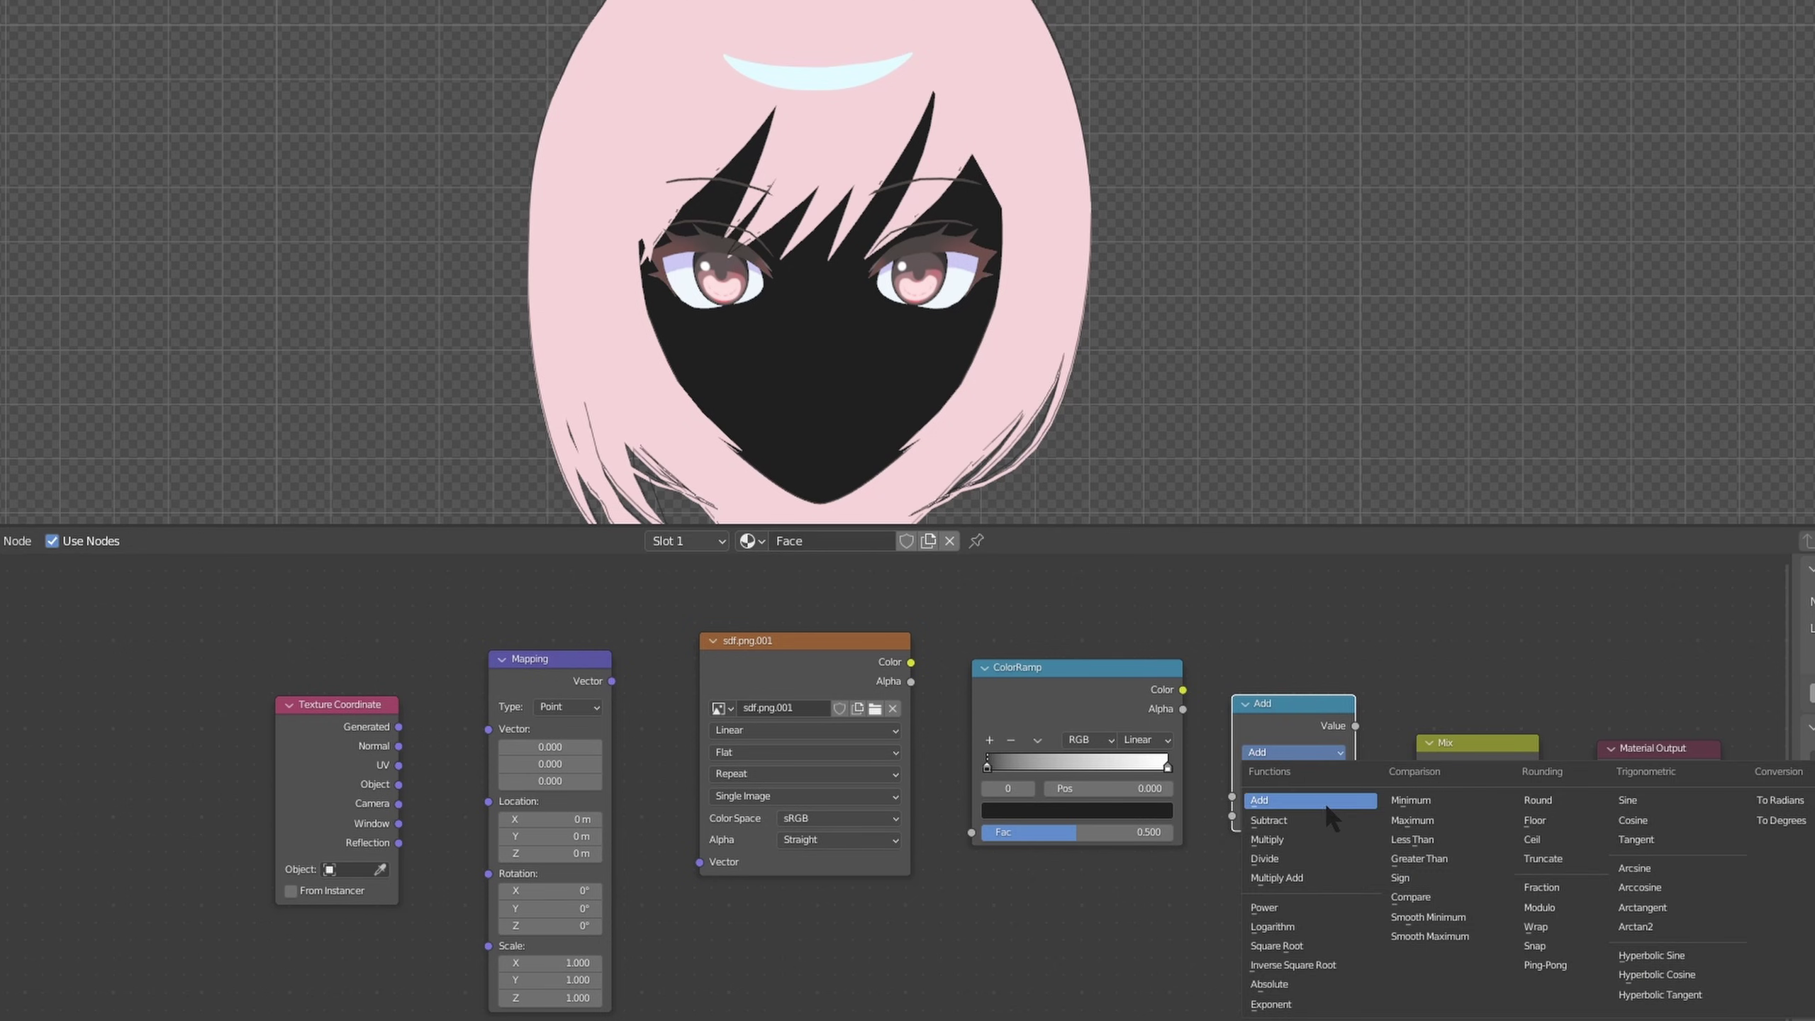
left_click(1410, 858)
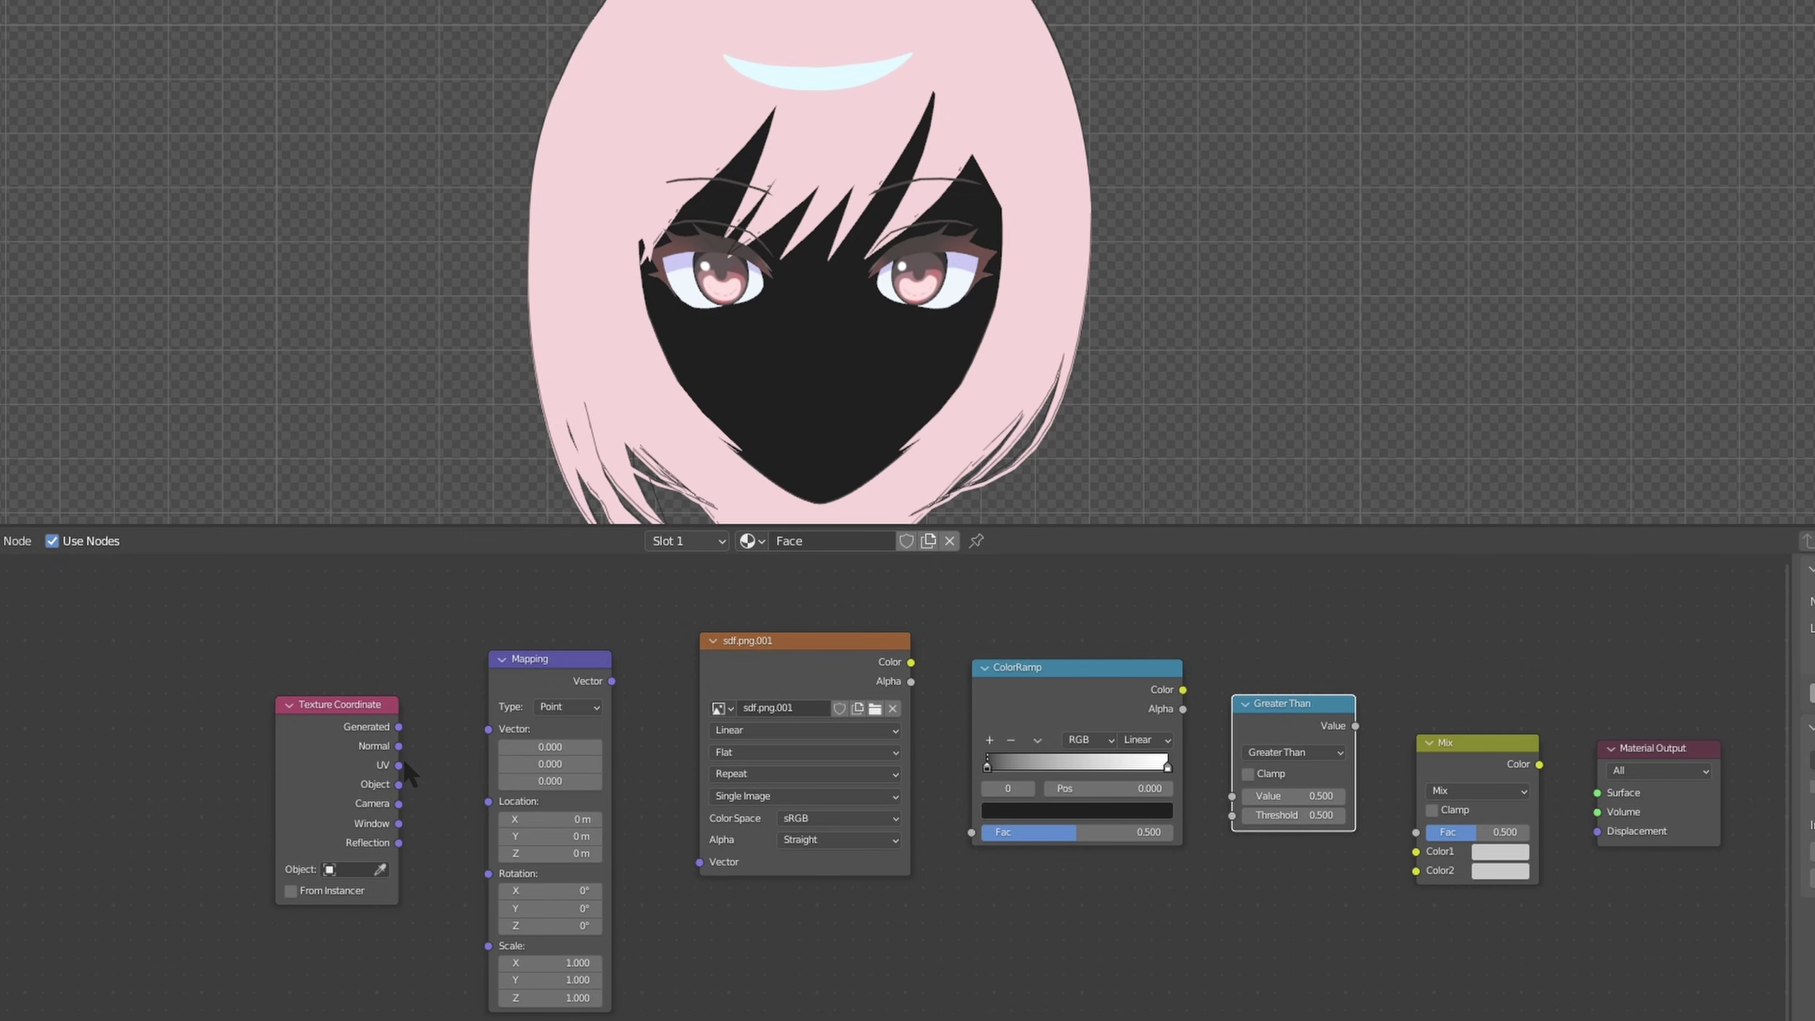
Chain Texture Coordinate UV through Mapping, sdf.png Color, the ColorRamp, Greater Than and the Mix node's Fac into the Material Output's Surface.
left_click_drag(402, 764, 500, 731)
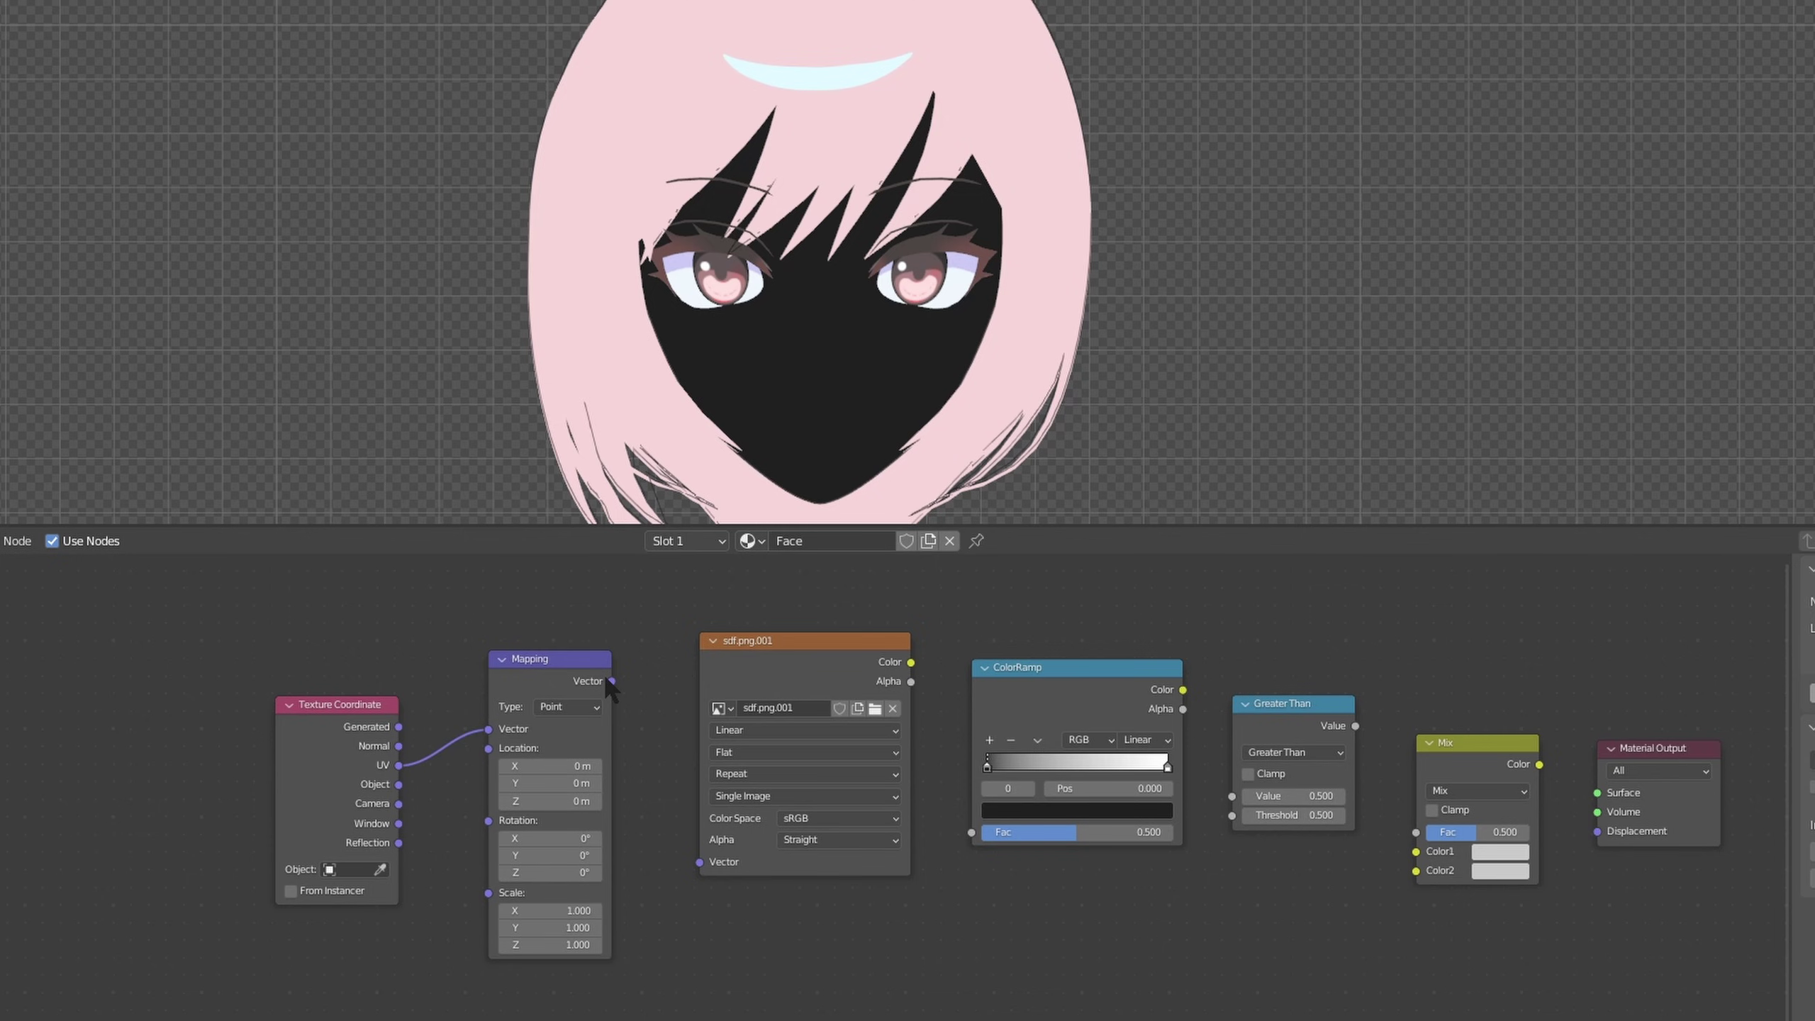
left_click_drag(611, 681, 695, 863)
left_click_drag(911, 663, 972, 832)
left_click_drag(1182, 689, 1233, 796)
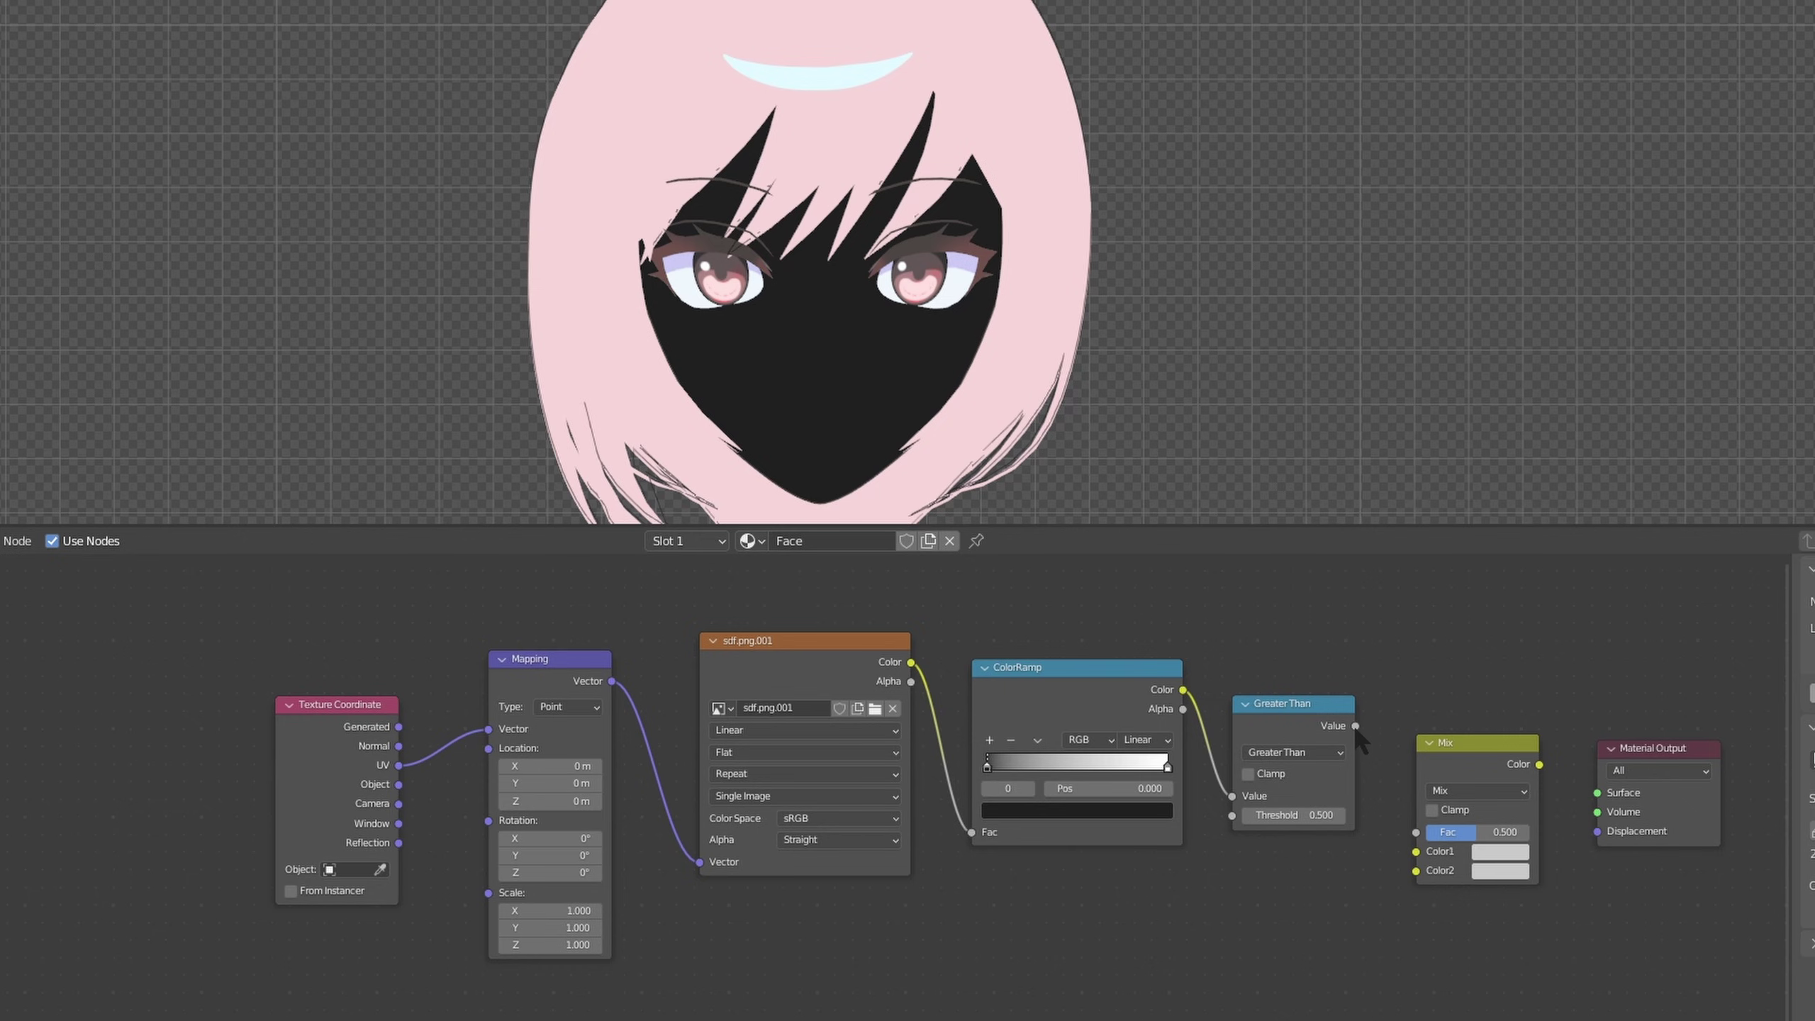
left_click_drag(1356, 726, 1416, 833)
left_click_drag(1541, 765, 1597, 792)
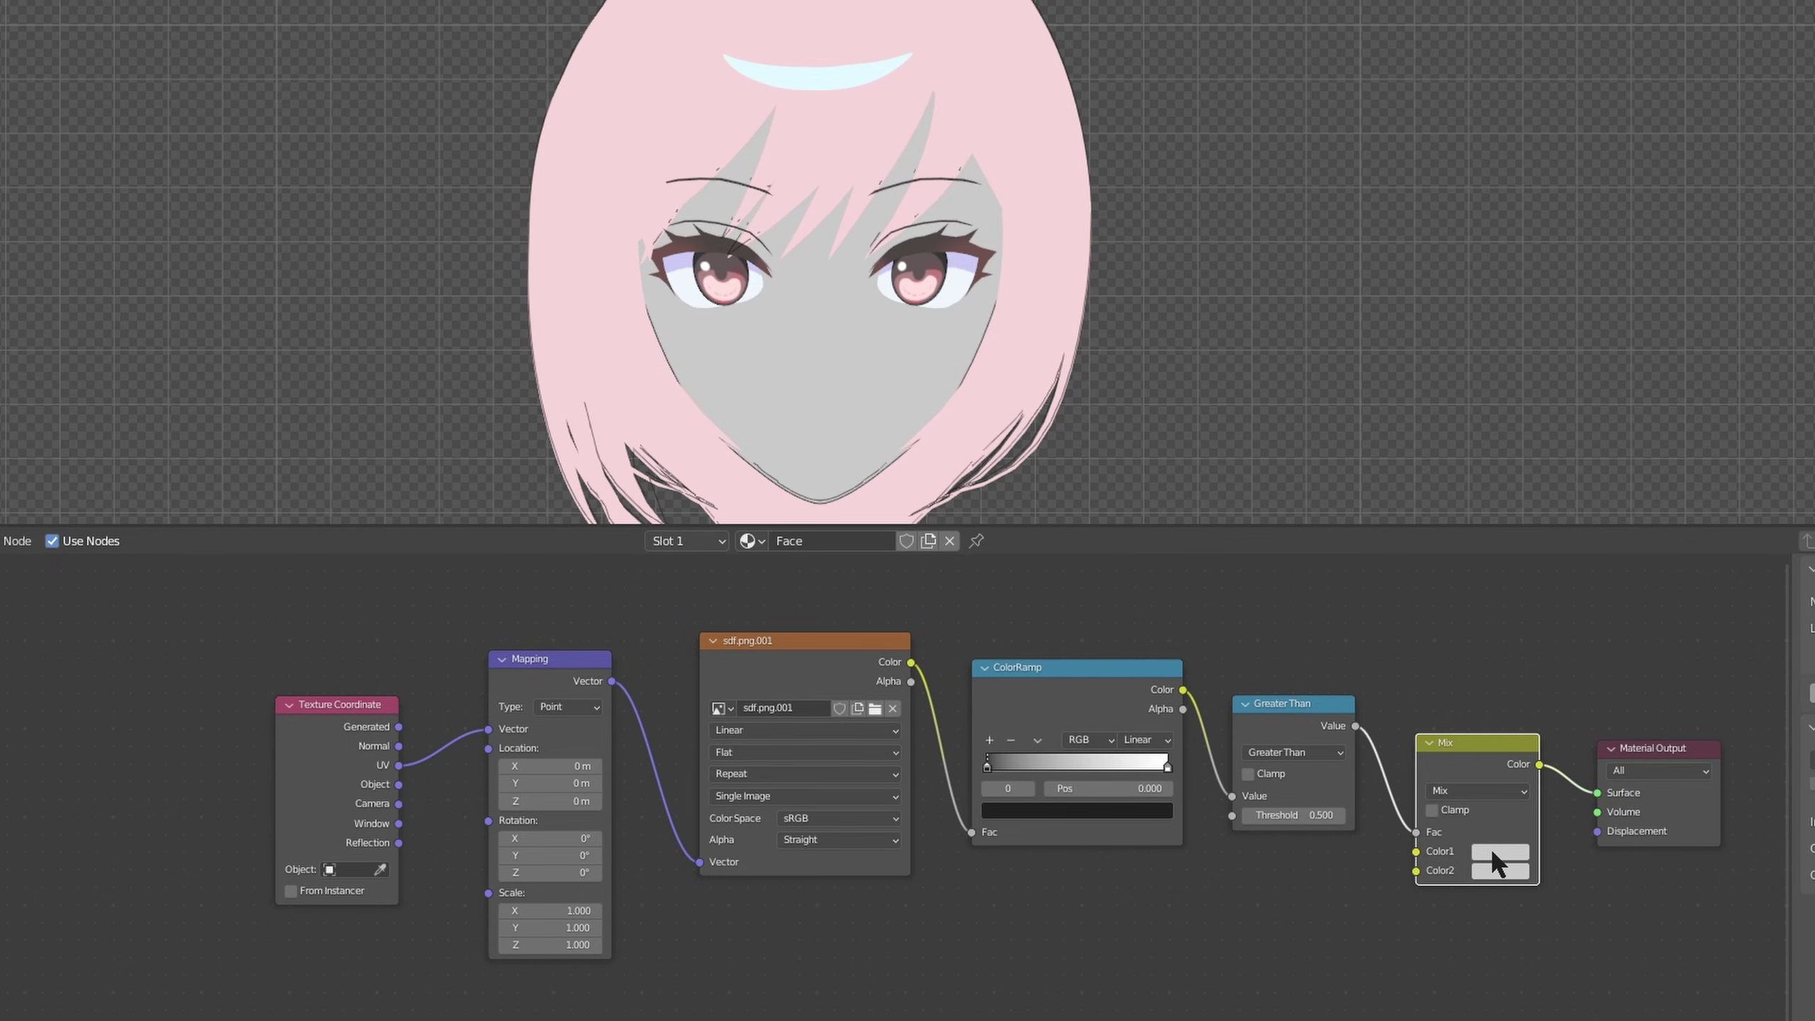
Set the Mix node's Color1 to a muted blue (H 0.655, S 0.385, V 0.5) and Color2 to a very pale pink.
left_click(1494, 850)
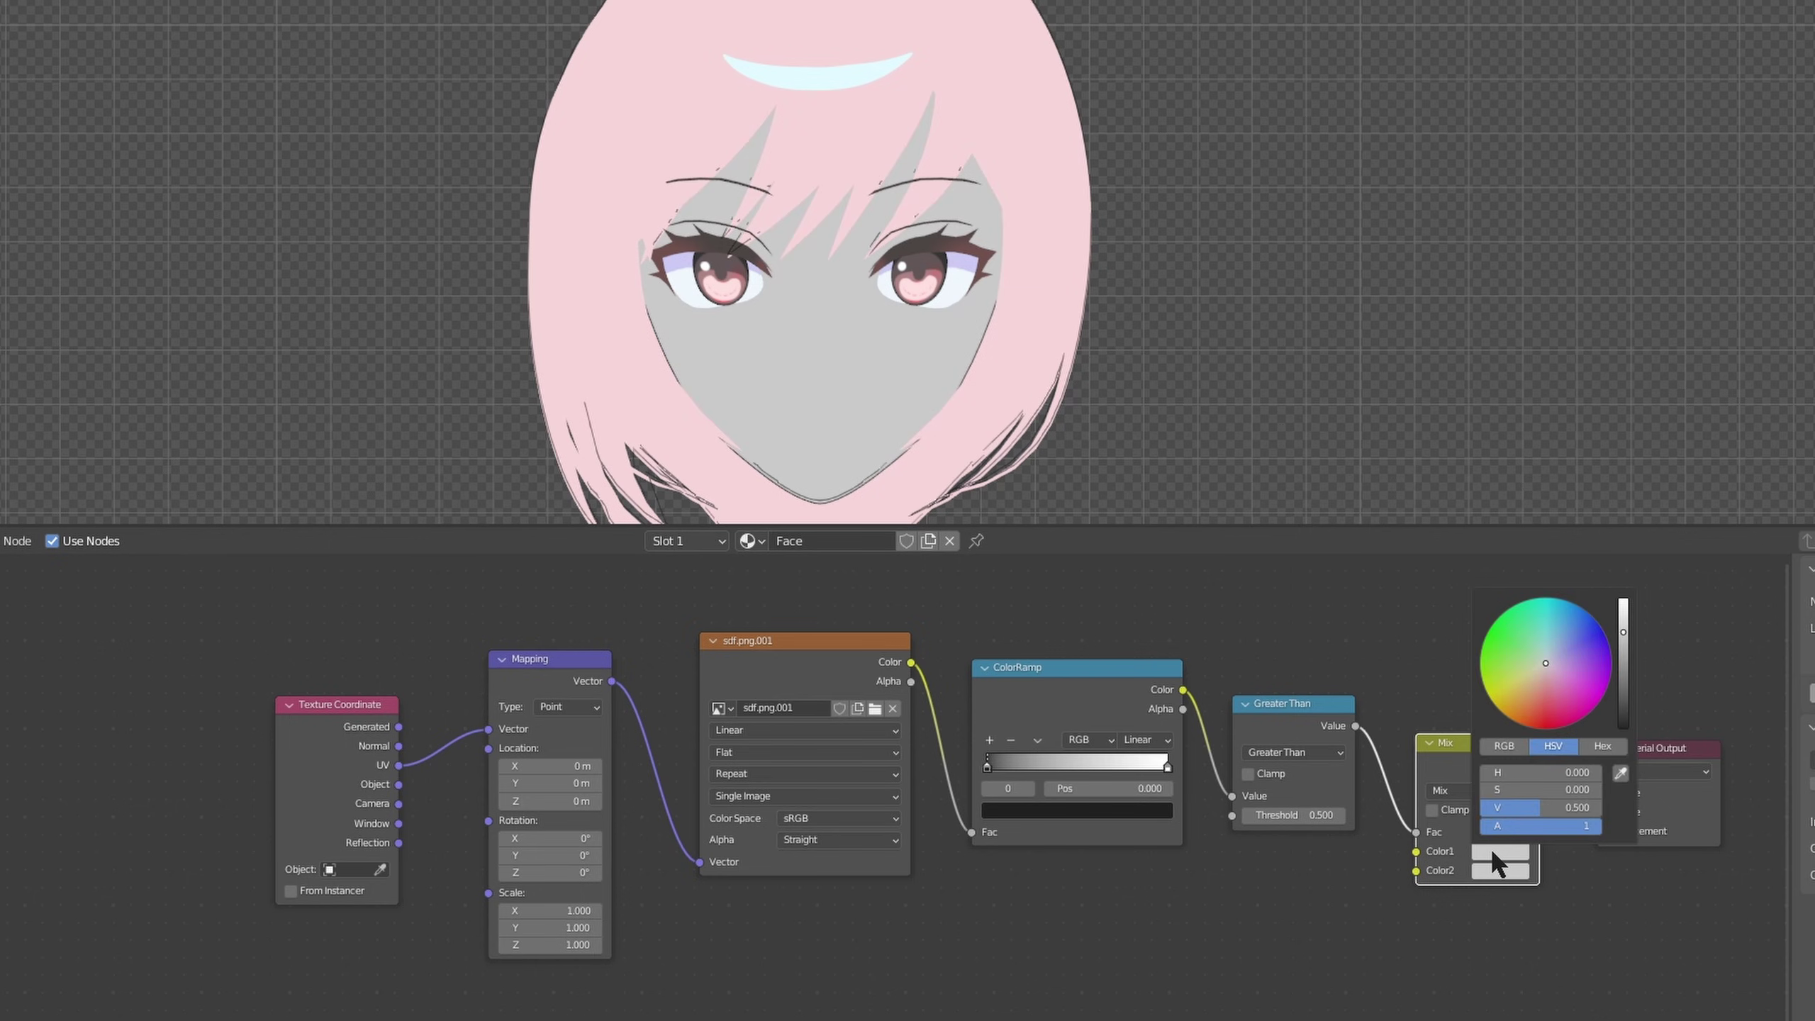
left_click(1555, 657)
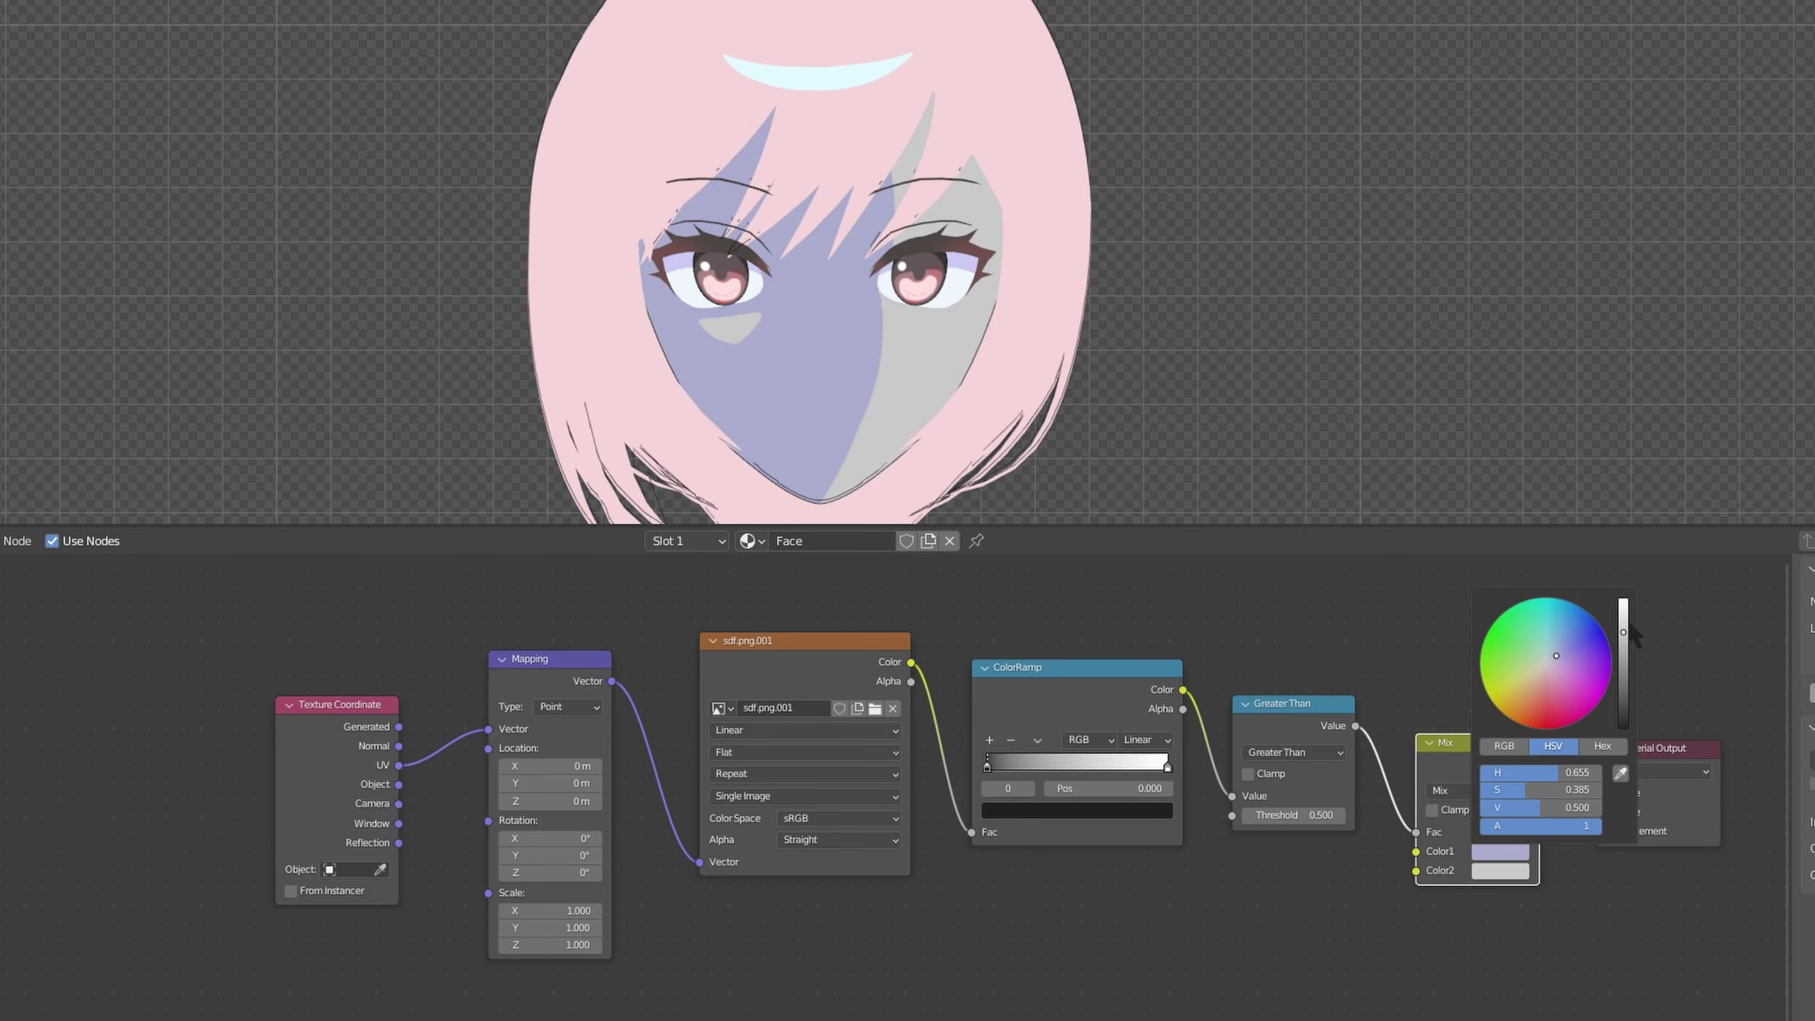
left_click(1506, 872)
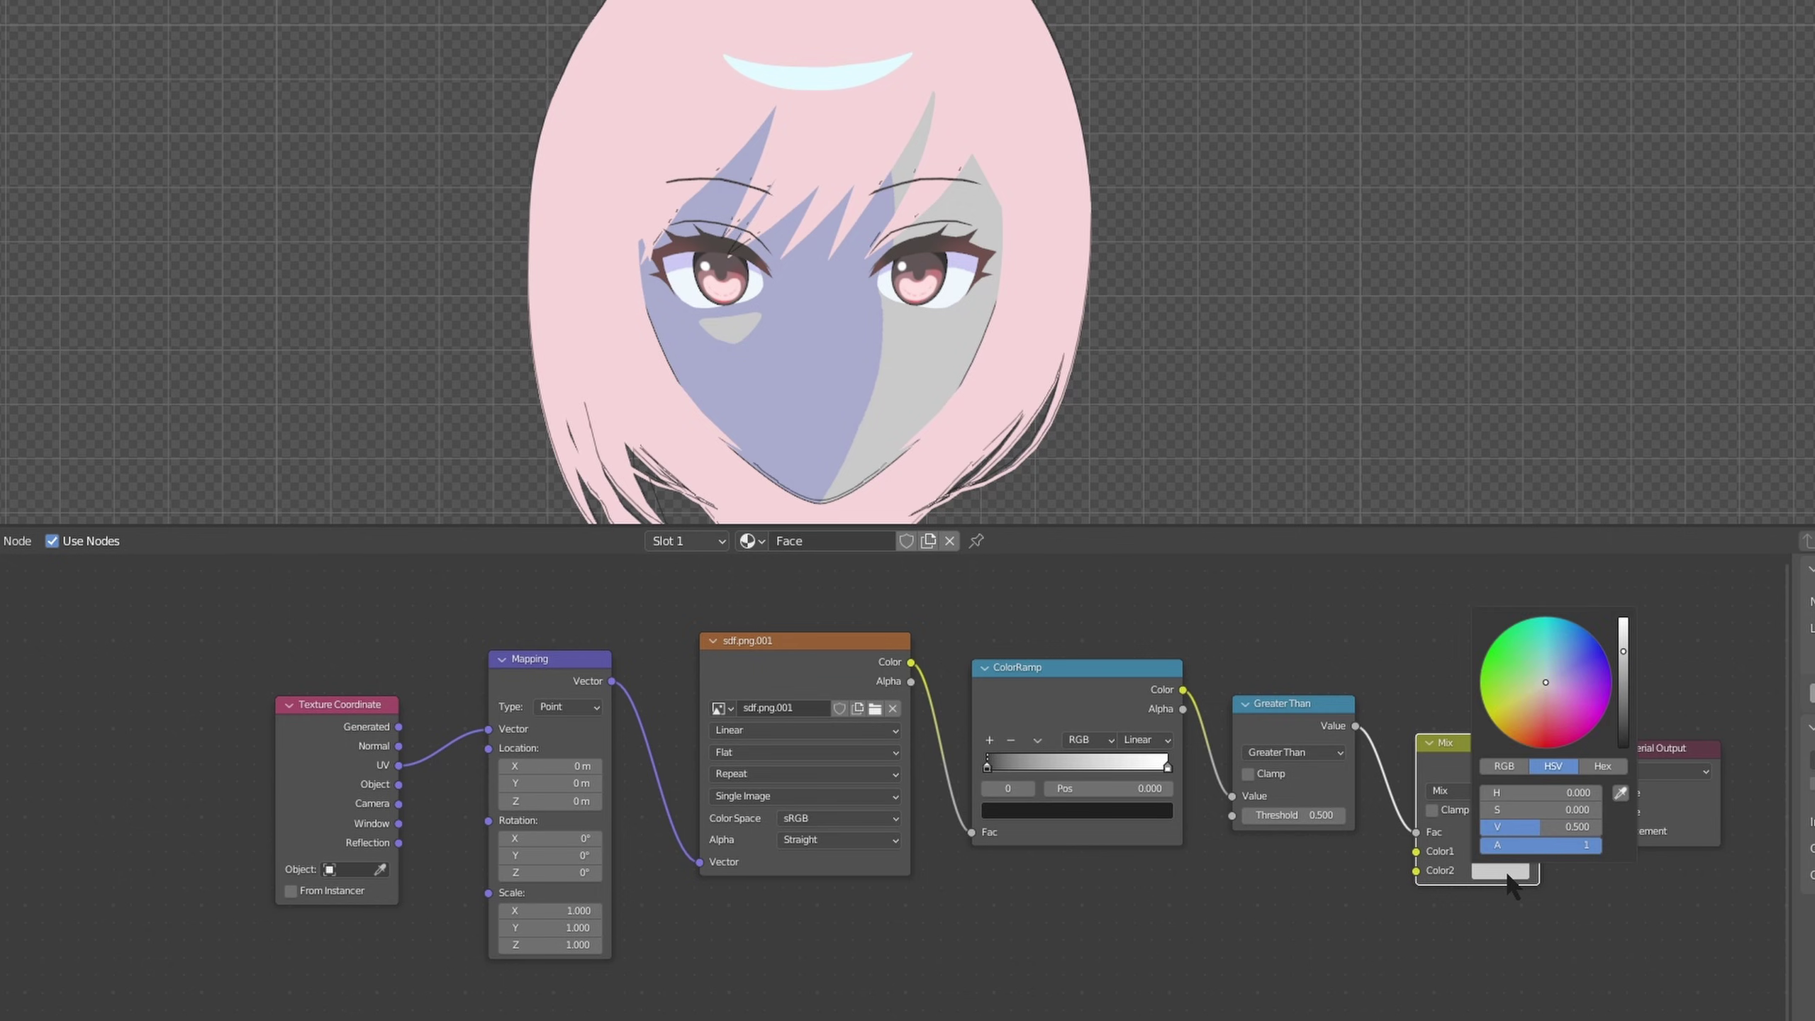
left_click(1549, 686)
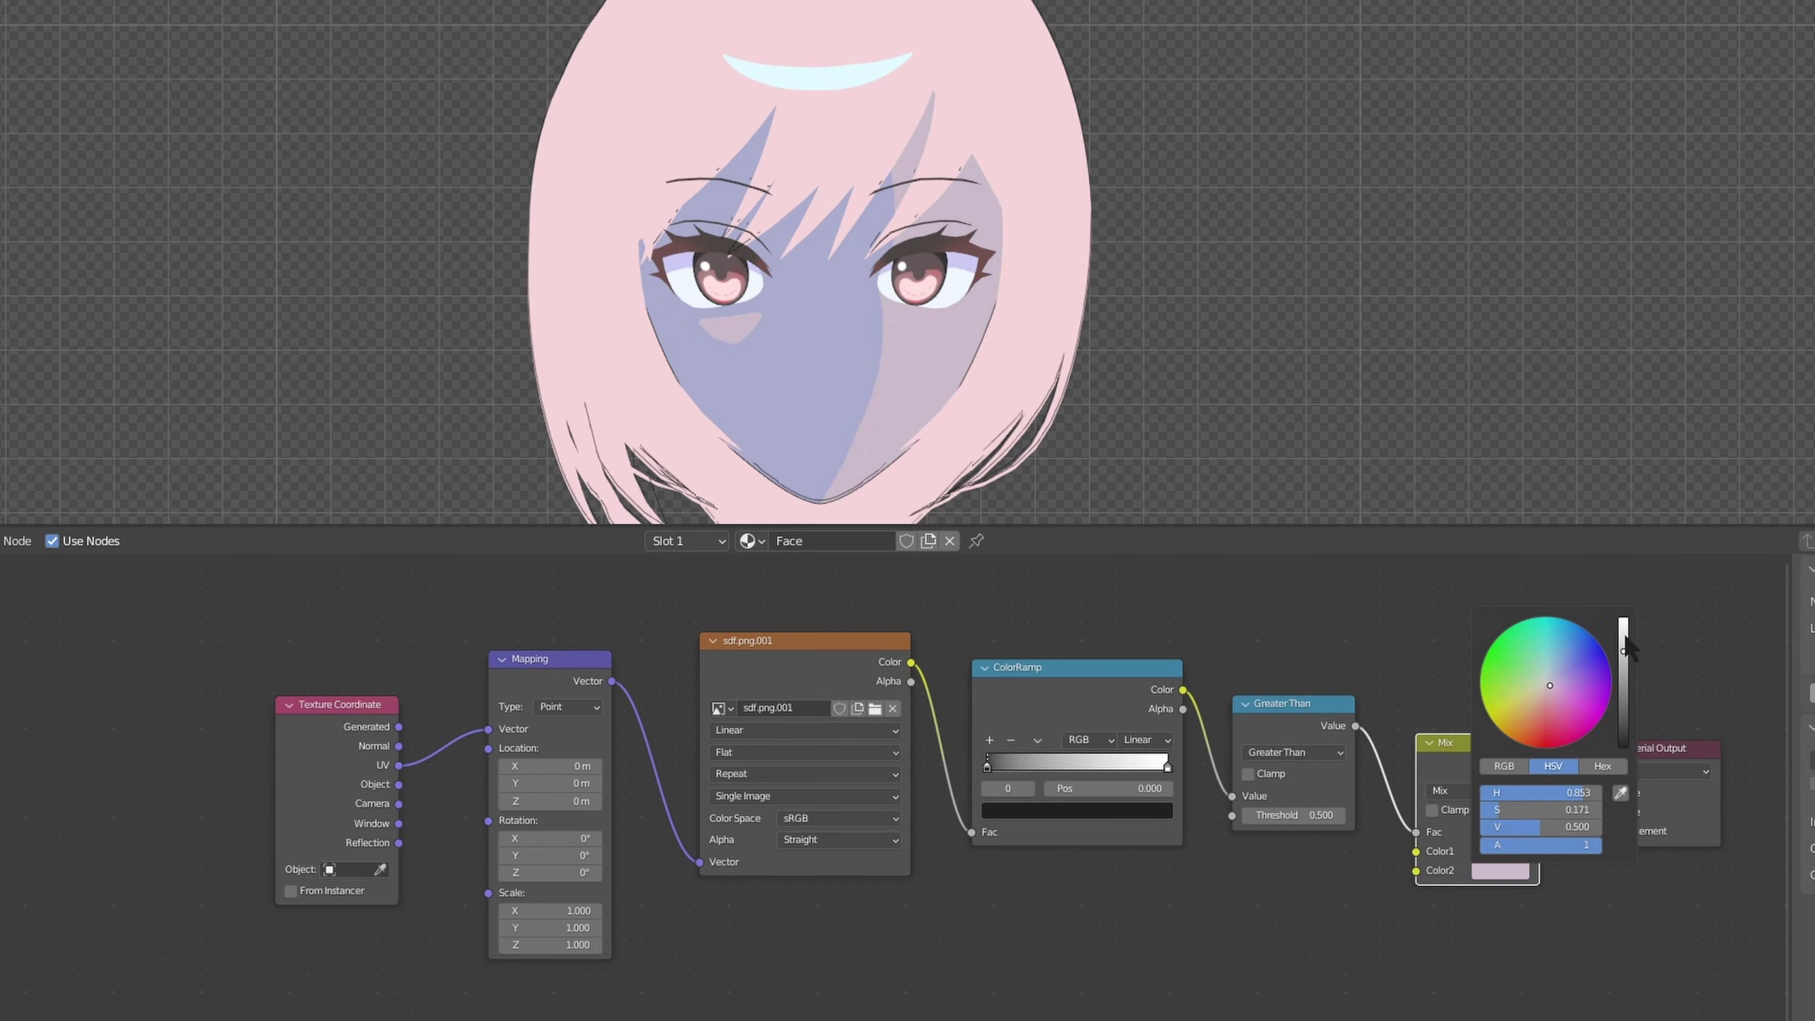
left_click_drag(1627, 648, 1623, 623)
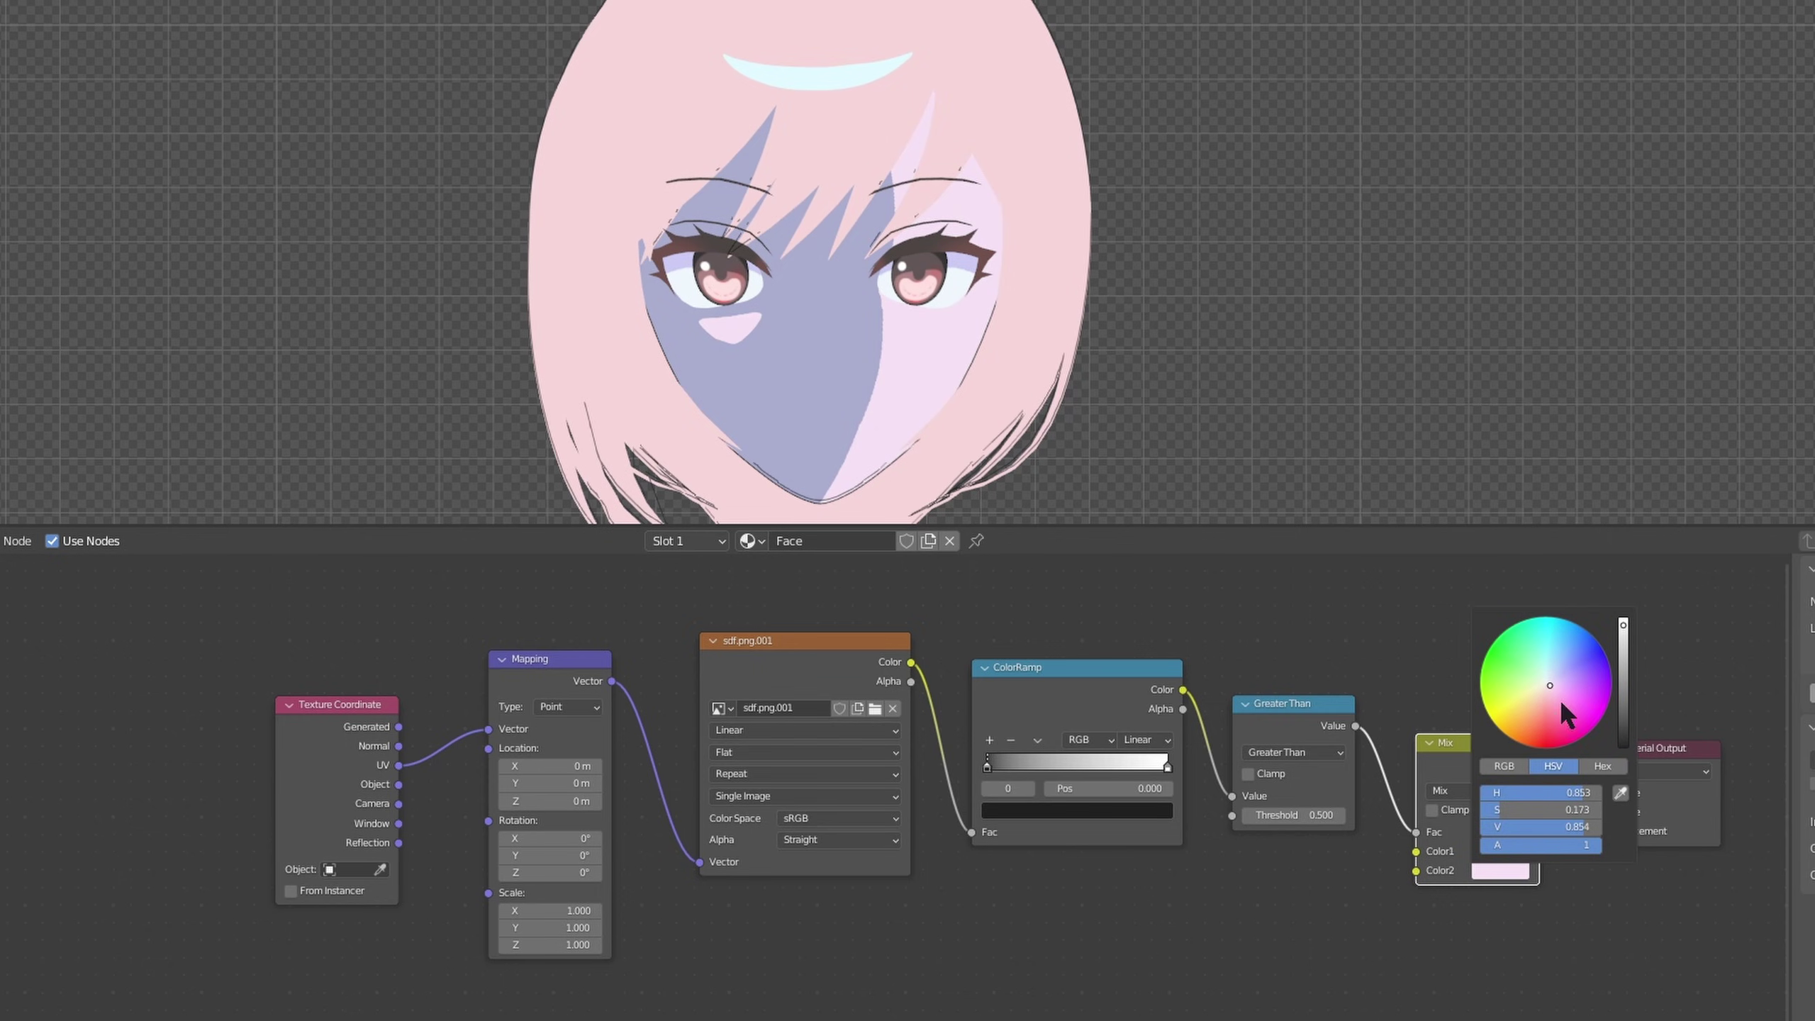
left_click(1546, 683)
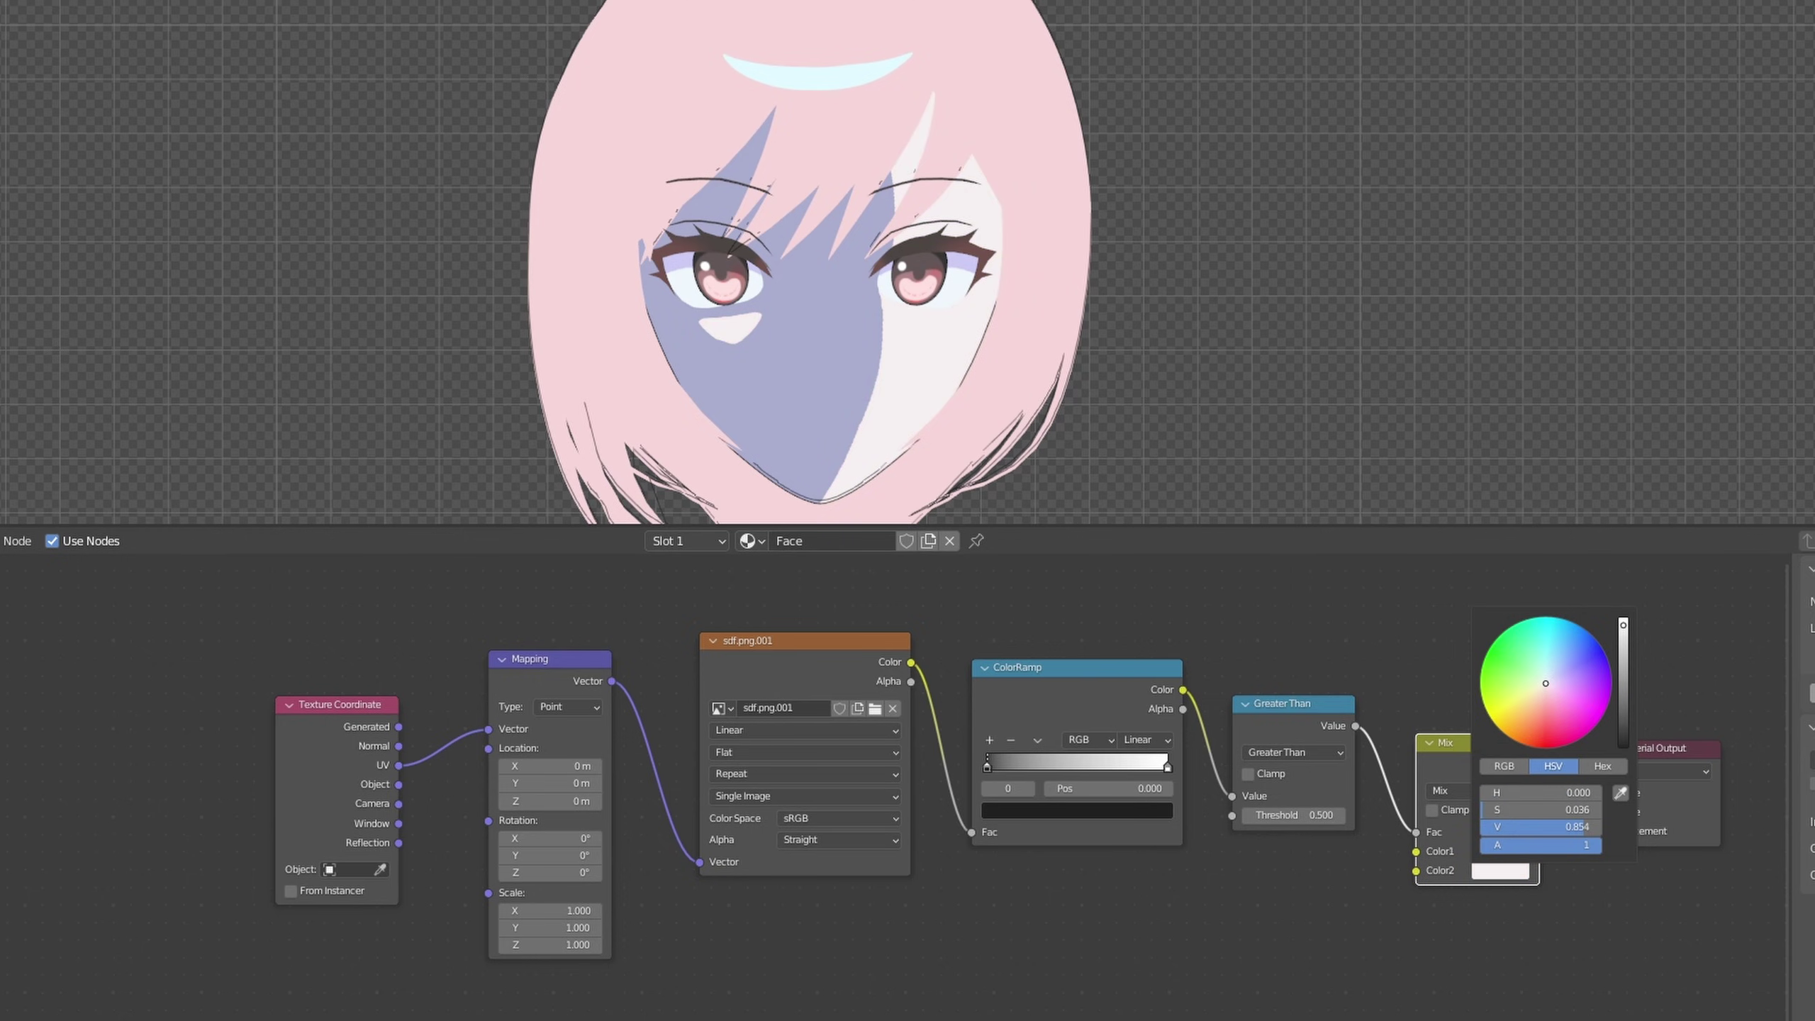
left_click(1550, 686)
left_click(1545, 685)
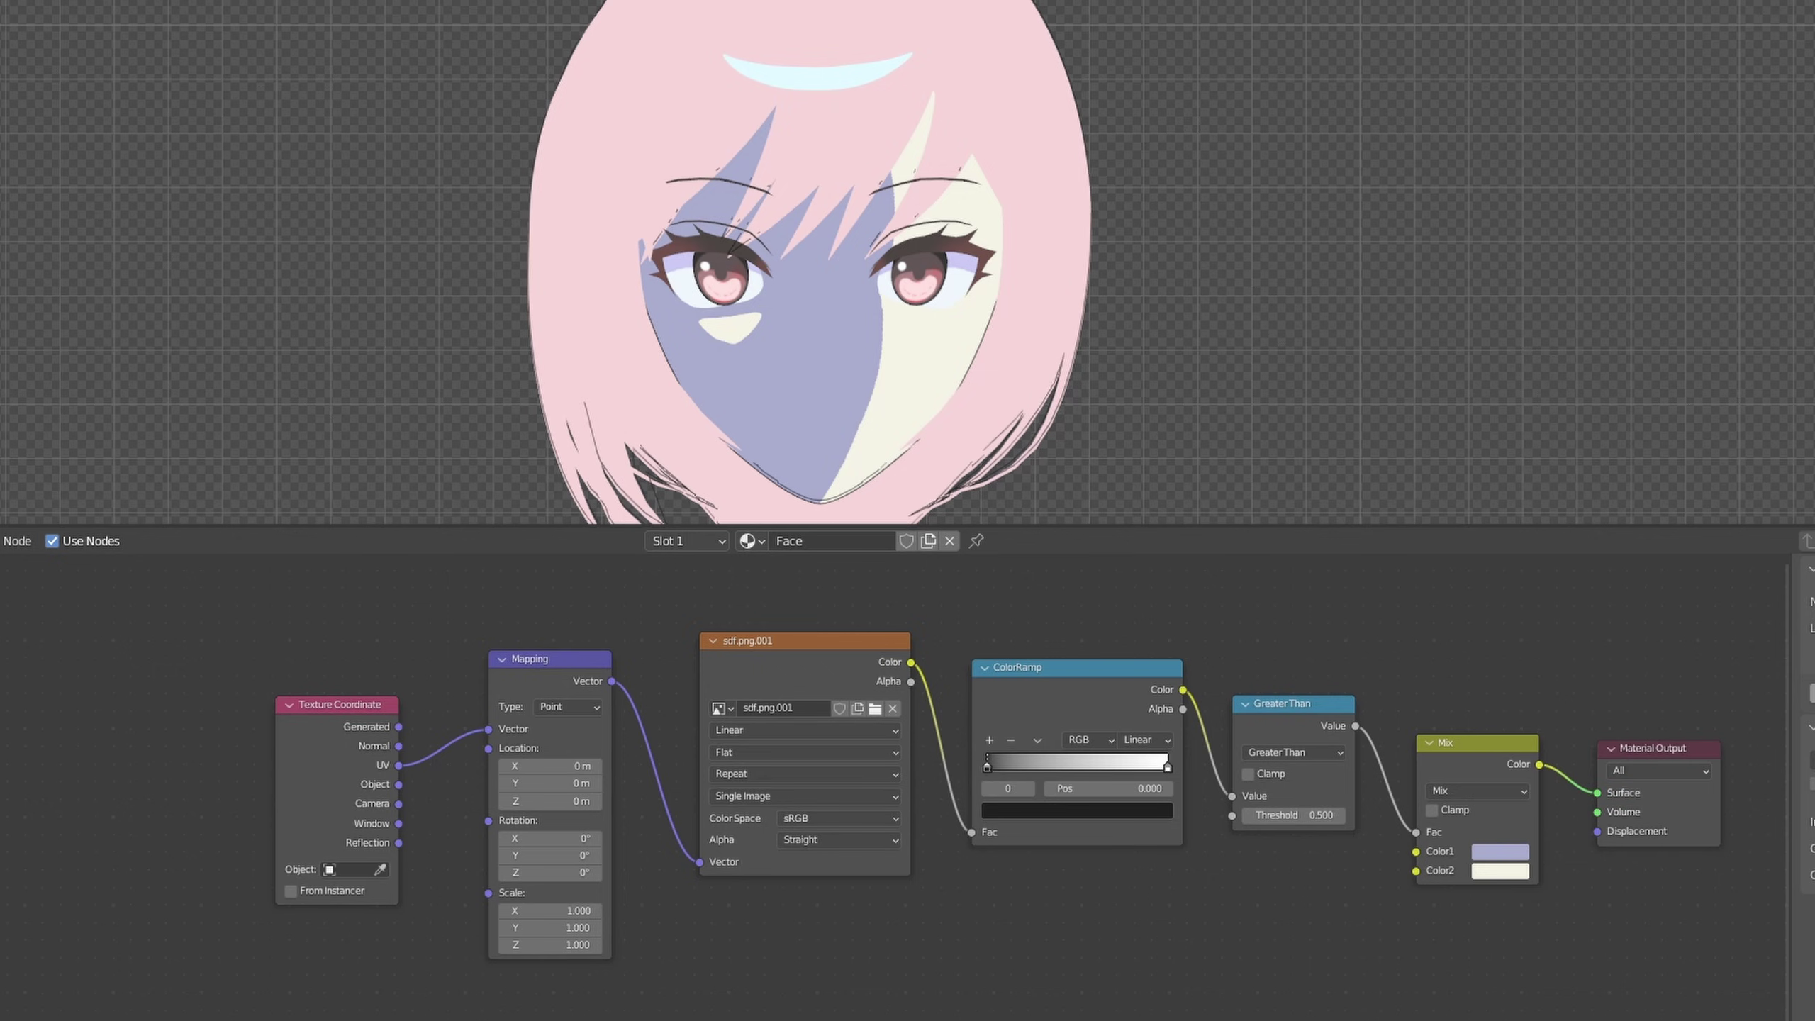
left_click(1500, 870)
left_click(1551, 689)
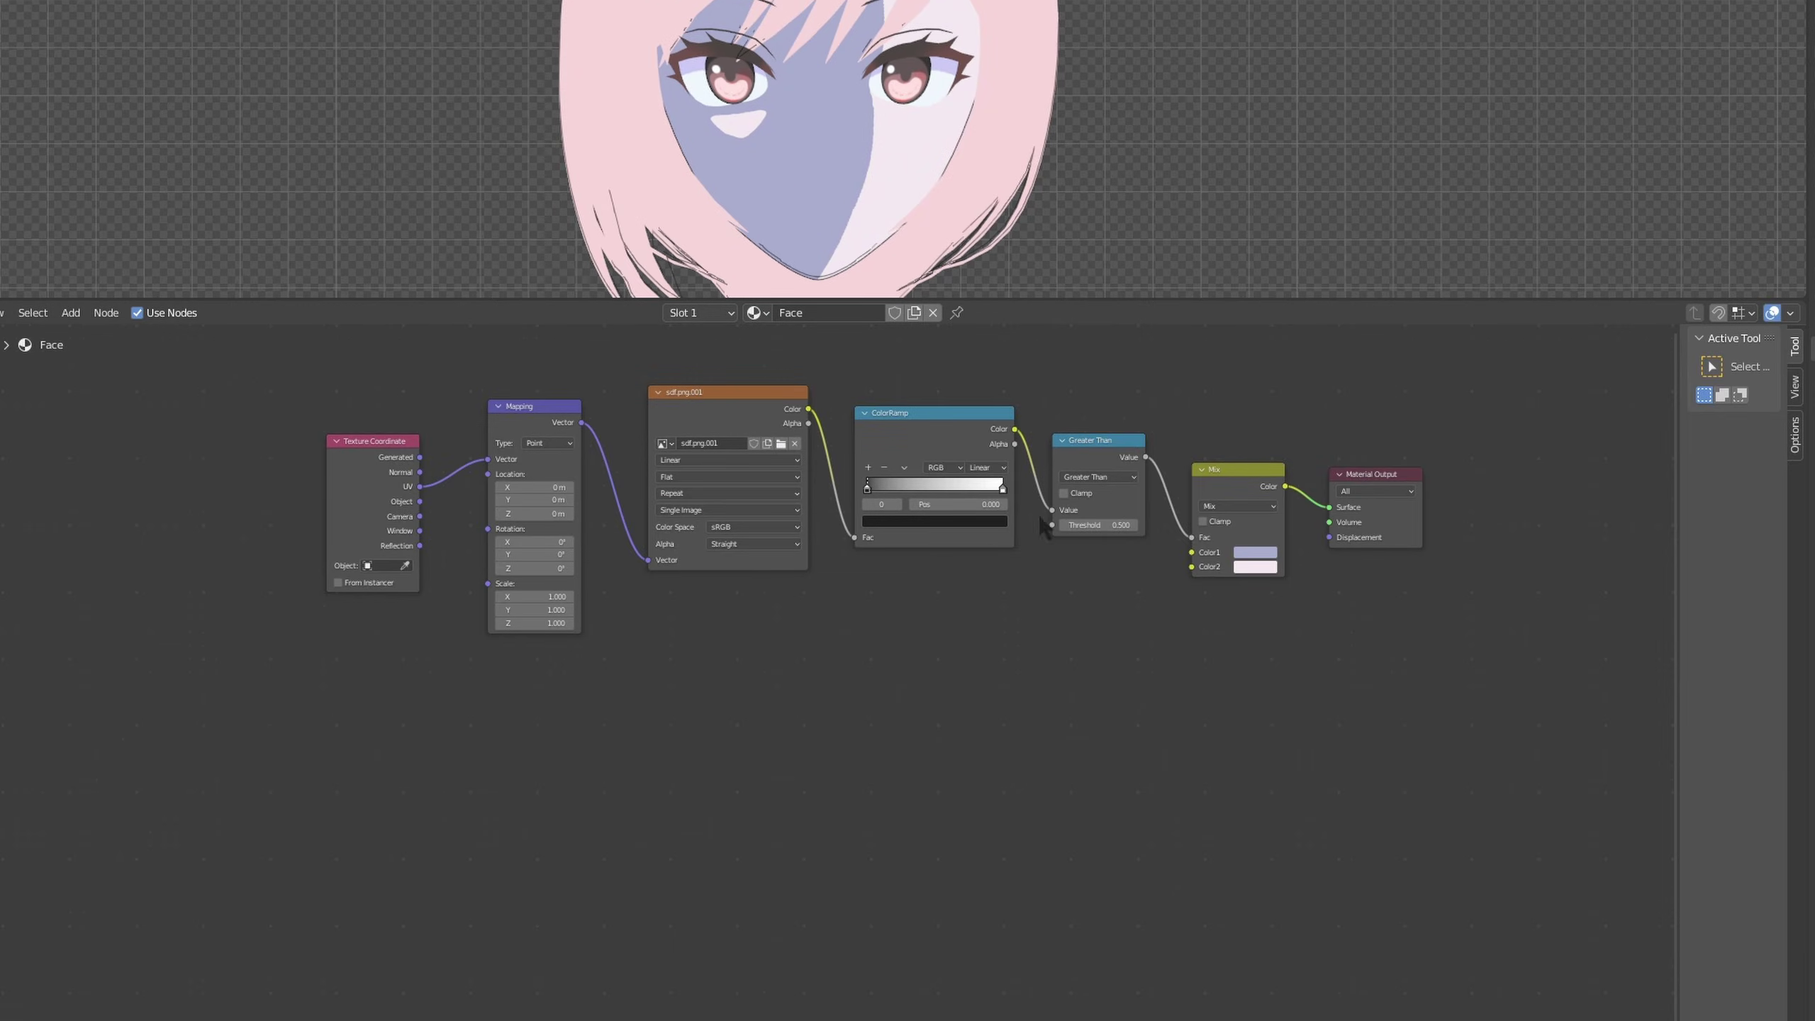
Duplicate the Greater Than node four times and line up the copies in a row below the main node chain.
left_click(1122, 509)
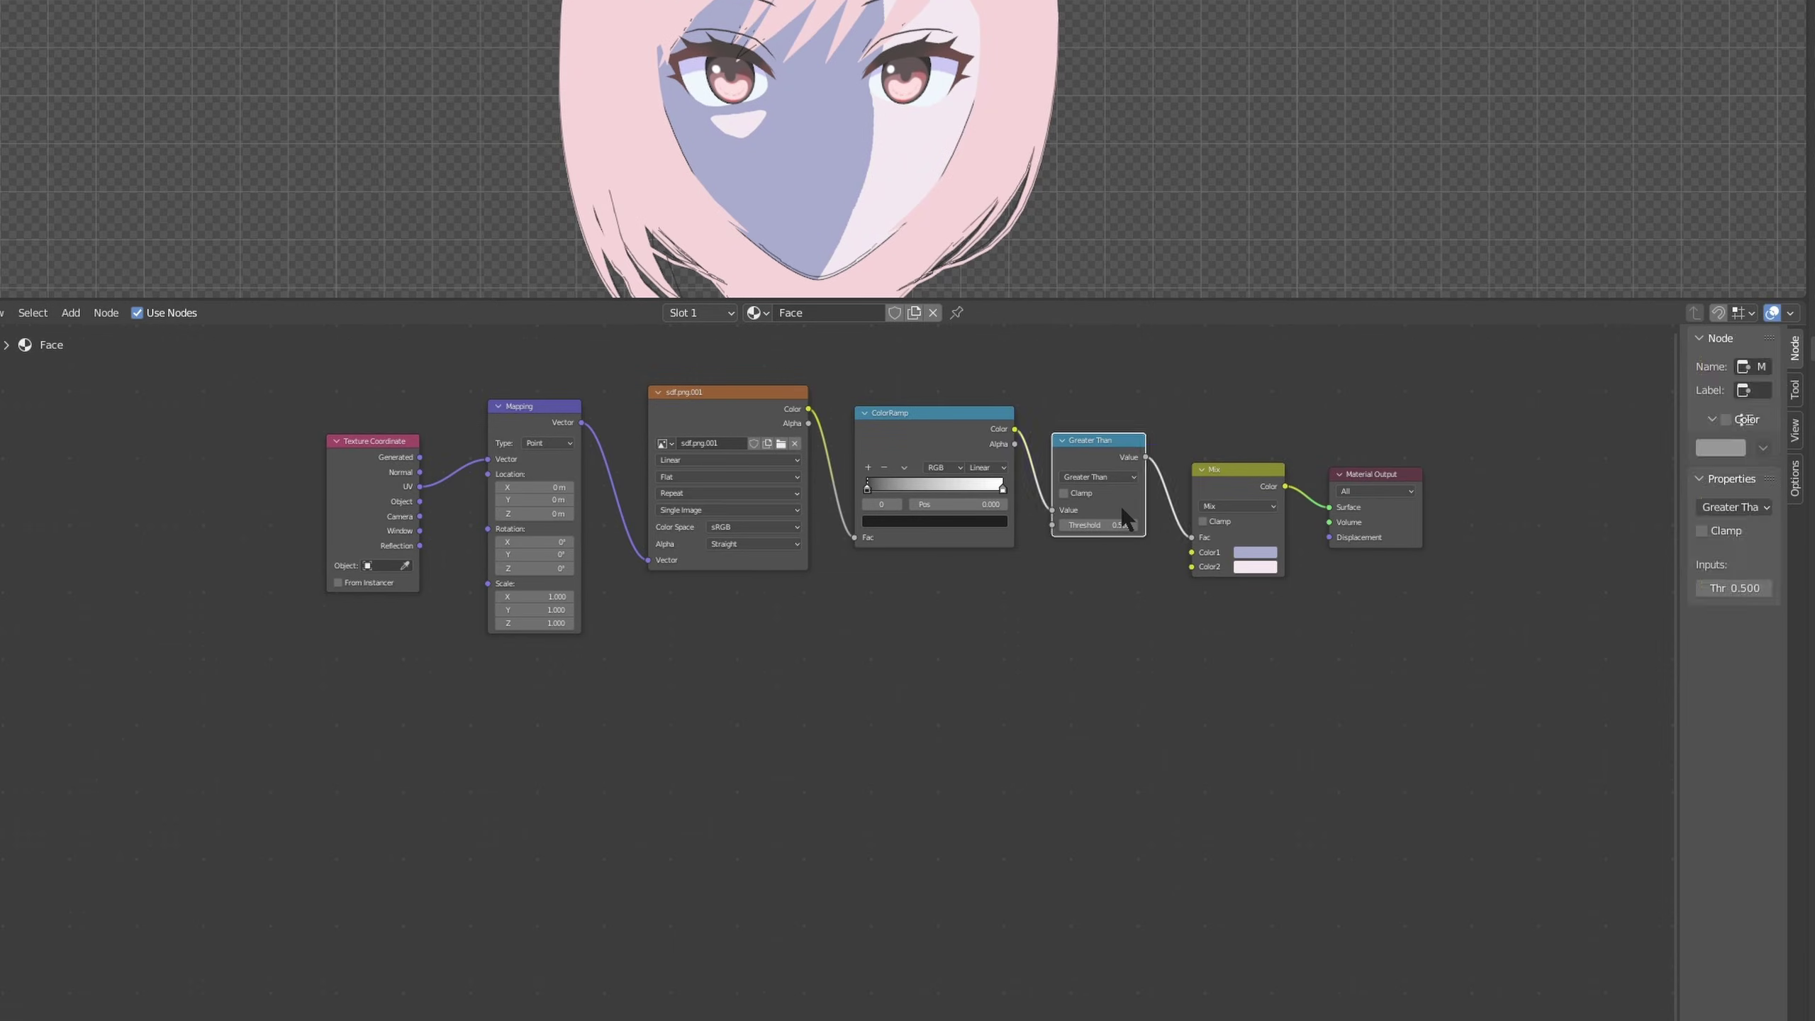
key("shift+d")
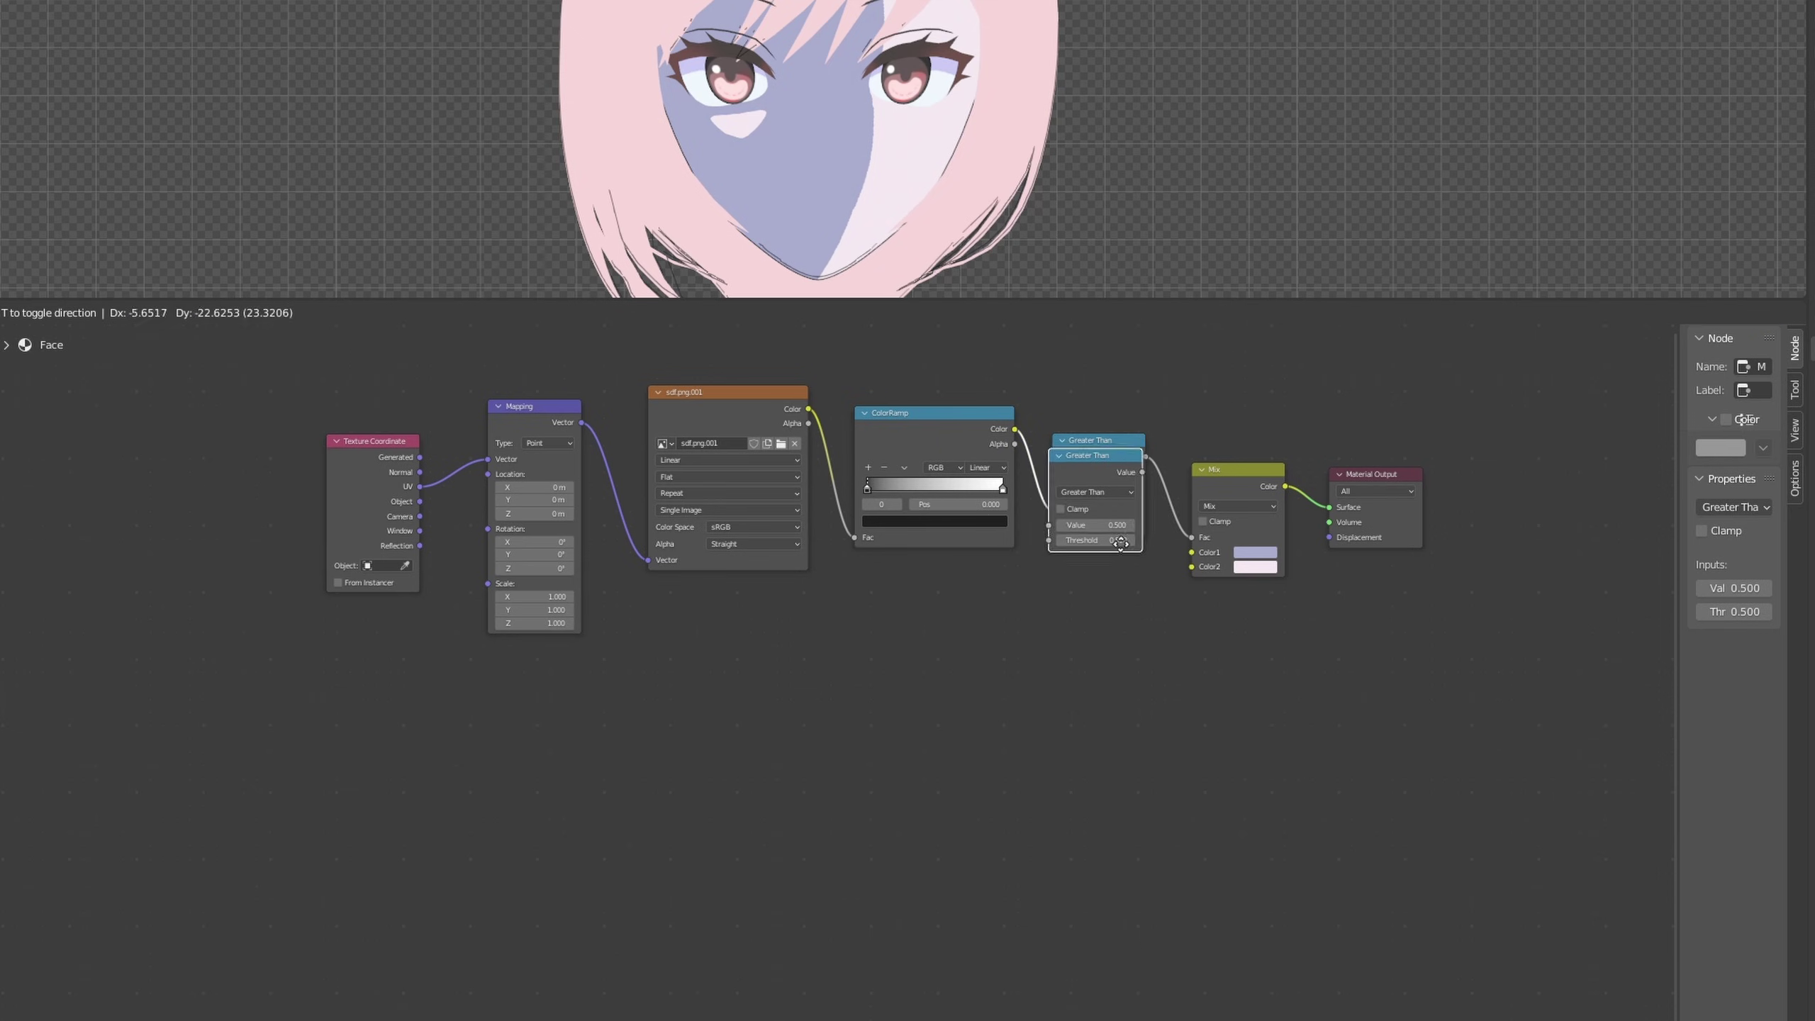
left_click(475, 790)
middle_click_drag(907, 779, 896, 658)
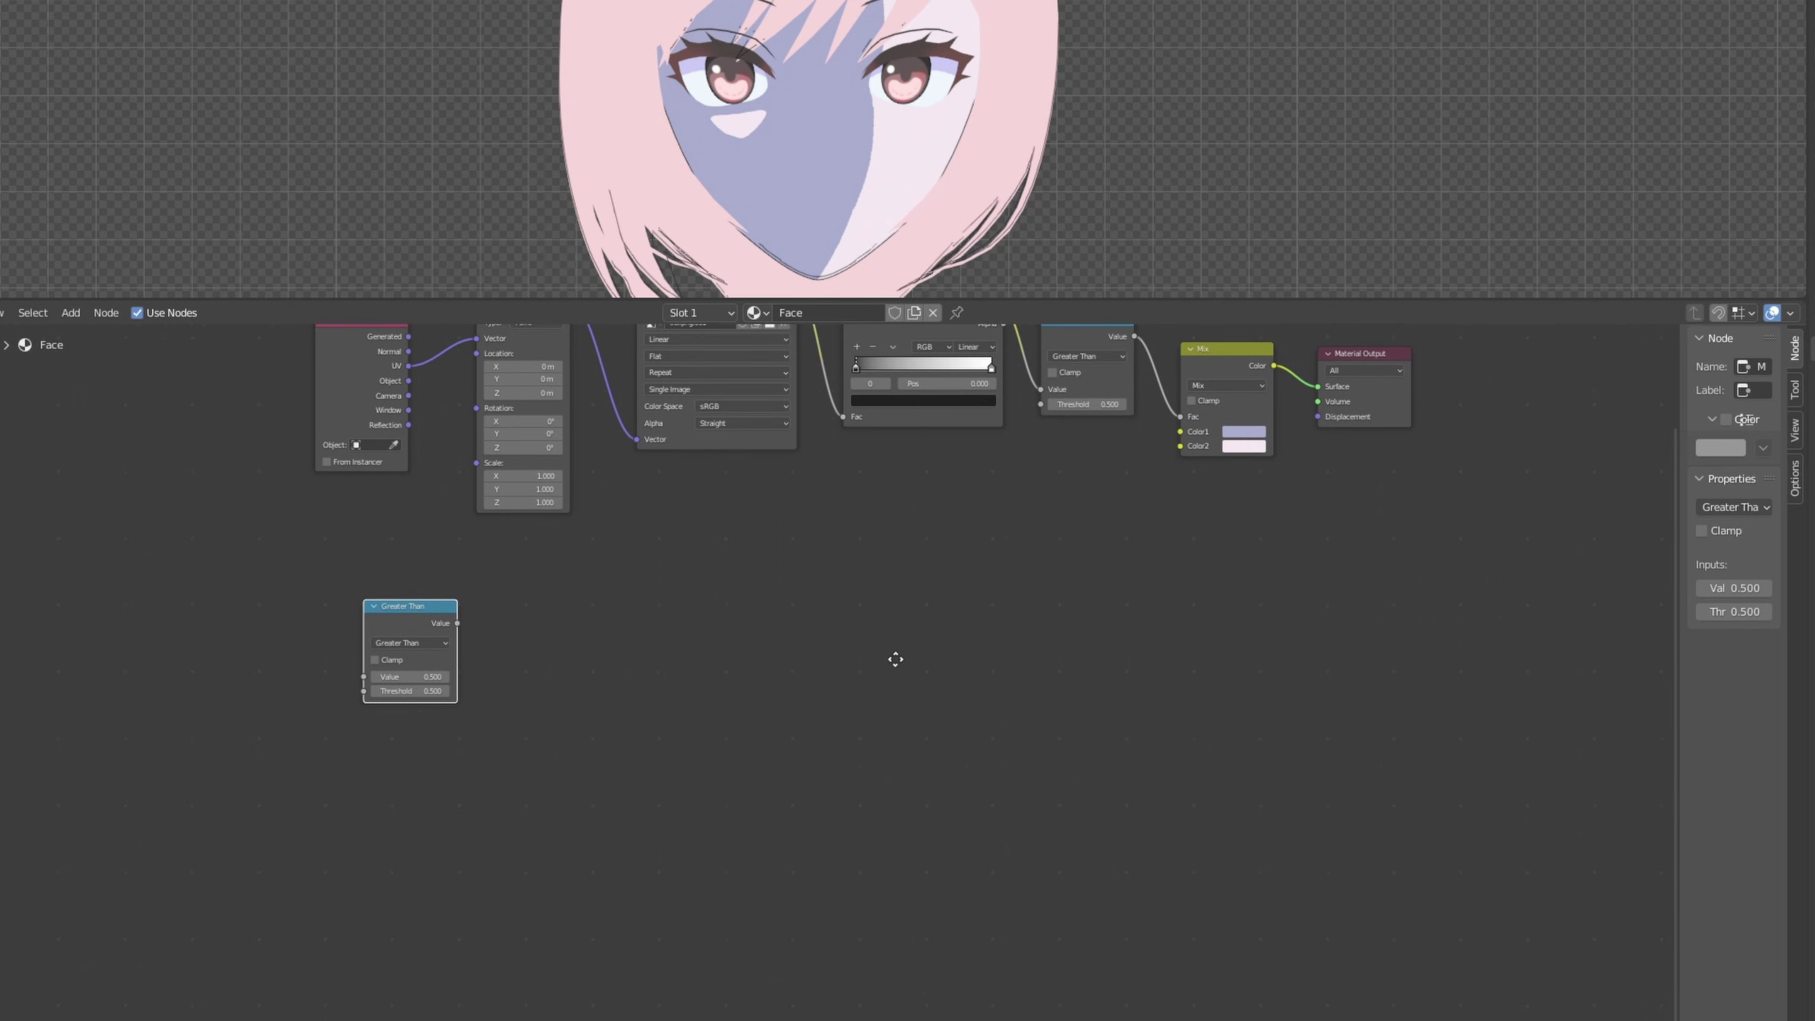
left_click_drag(419, 614, 392, 608)
key("shift+d")
left_click(524, 604)
key("shift+d")
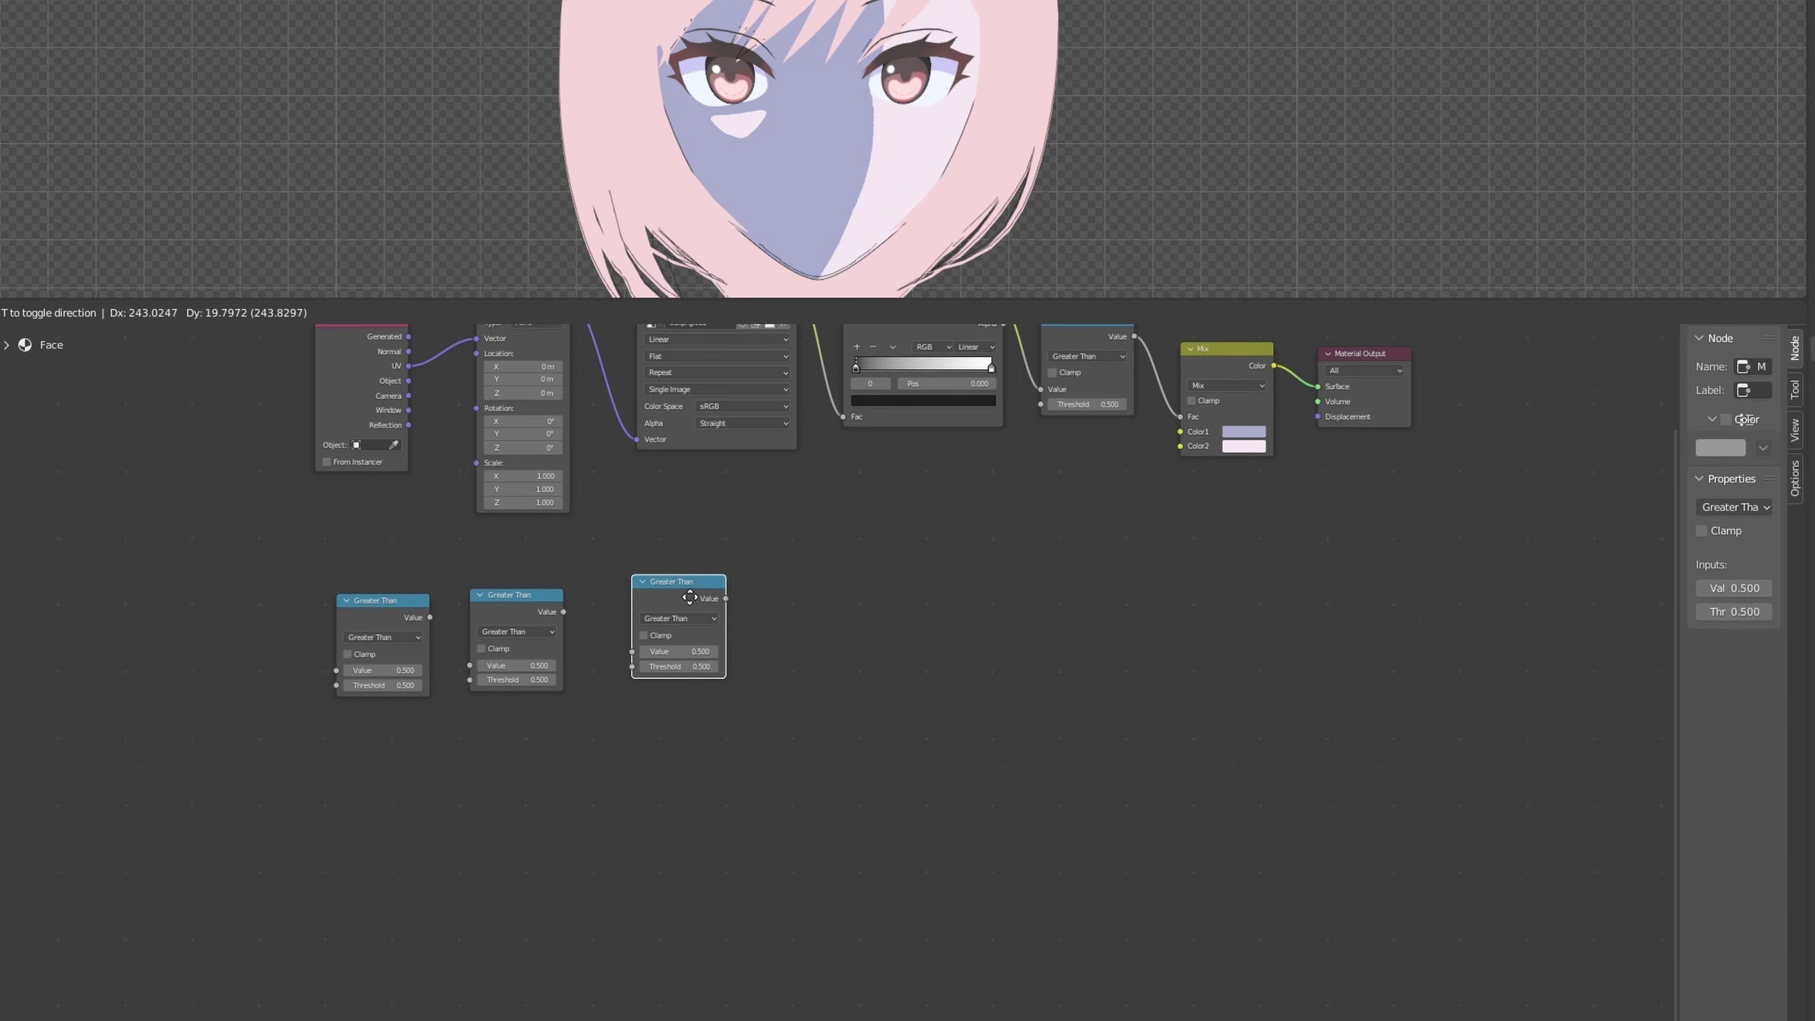
left_click(657, 604)
key("shift+d")
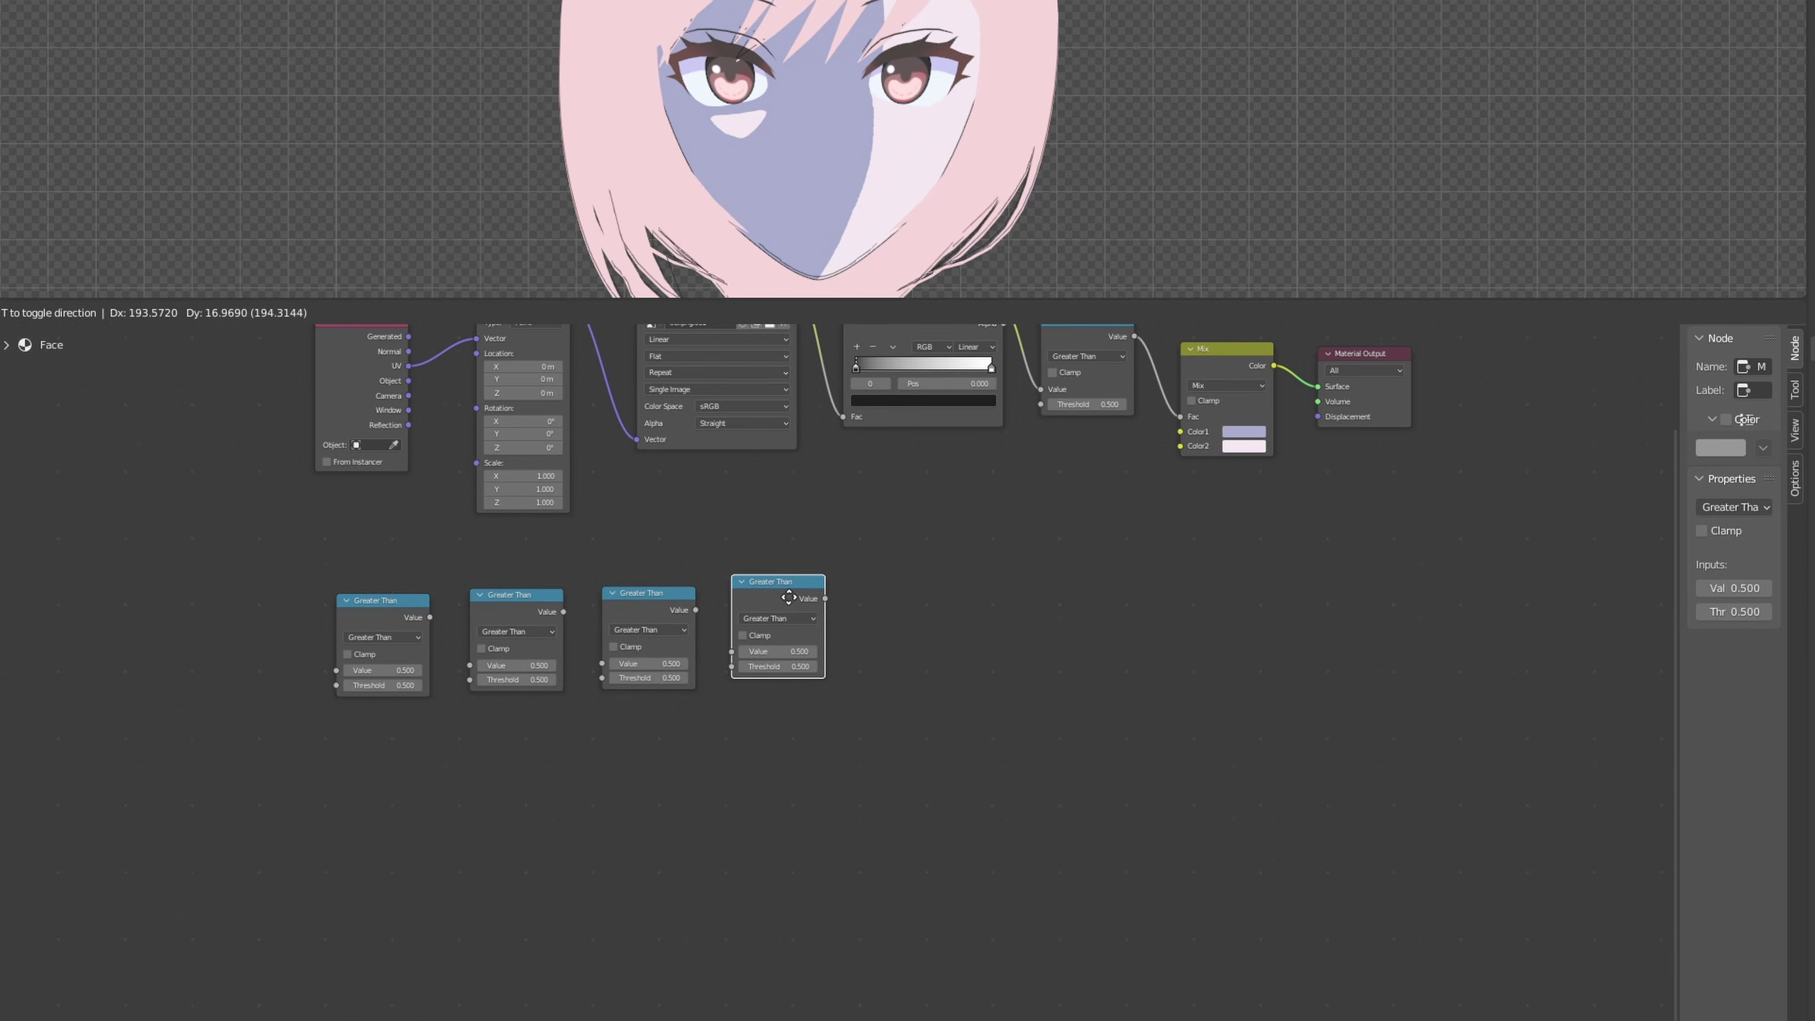
left_click(794, 593)
Duplicate the Greater Than node twice more and place the copies in a second row beneath the first.
key("shift+d")
left_click(652, 741)
key("shift+d")
left_click(787, 719)
middle_click_drag(1021, 740, 995, 643)
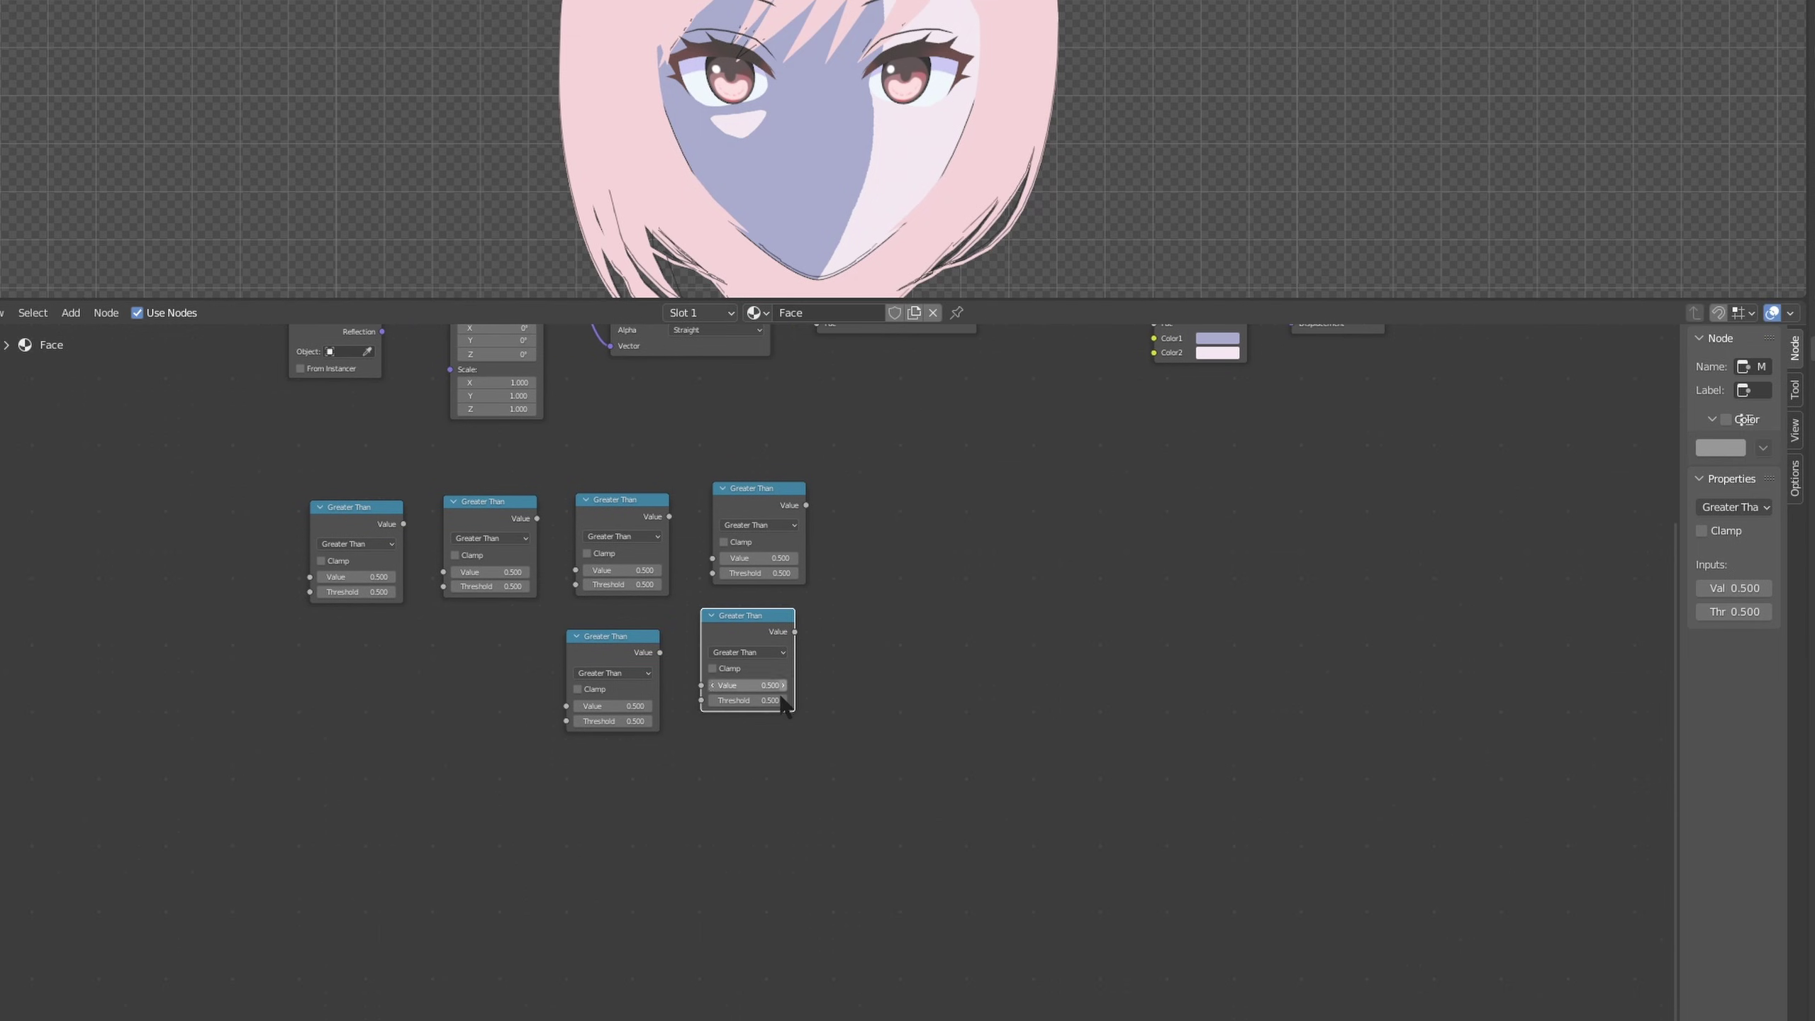
Make three further Greater Than copies and place them in a third group below the second row.
key("shift+d")
left_click(849, 1011)
key("shift+d")
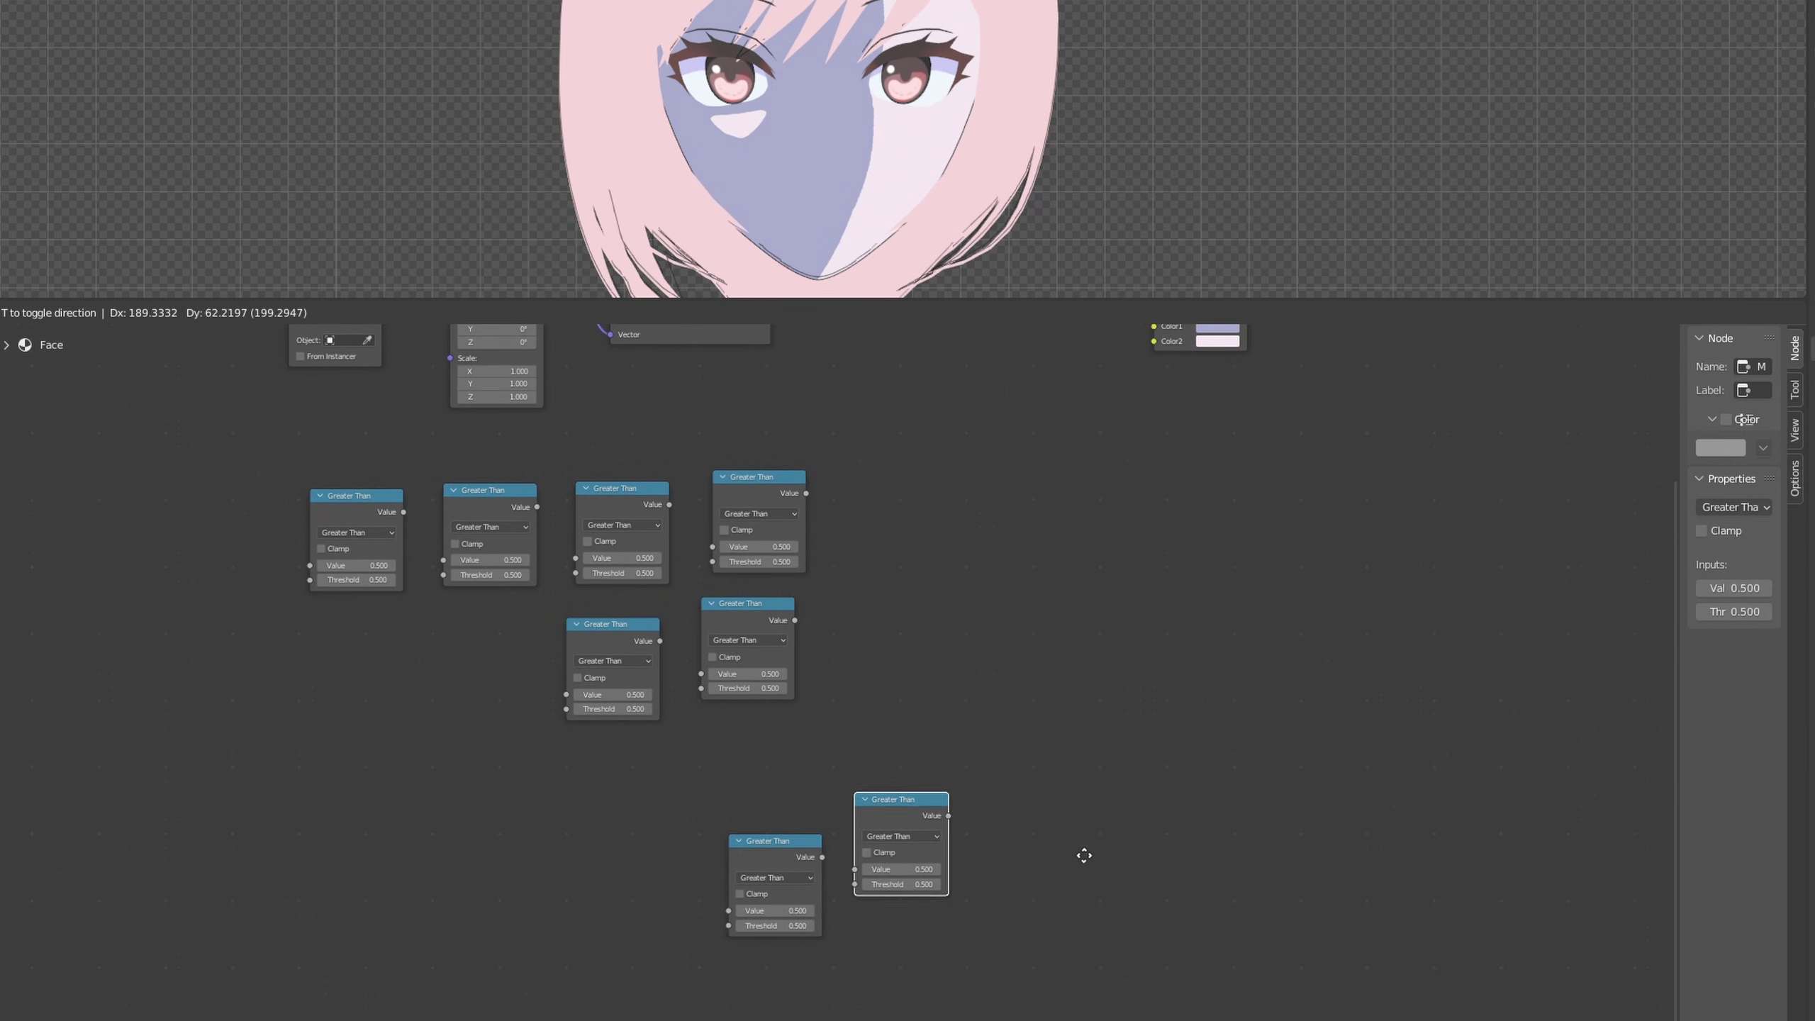
left_click(1081, 855)
key("shift+d")
left_click(1234, 801)
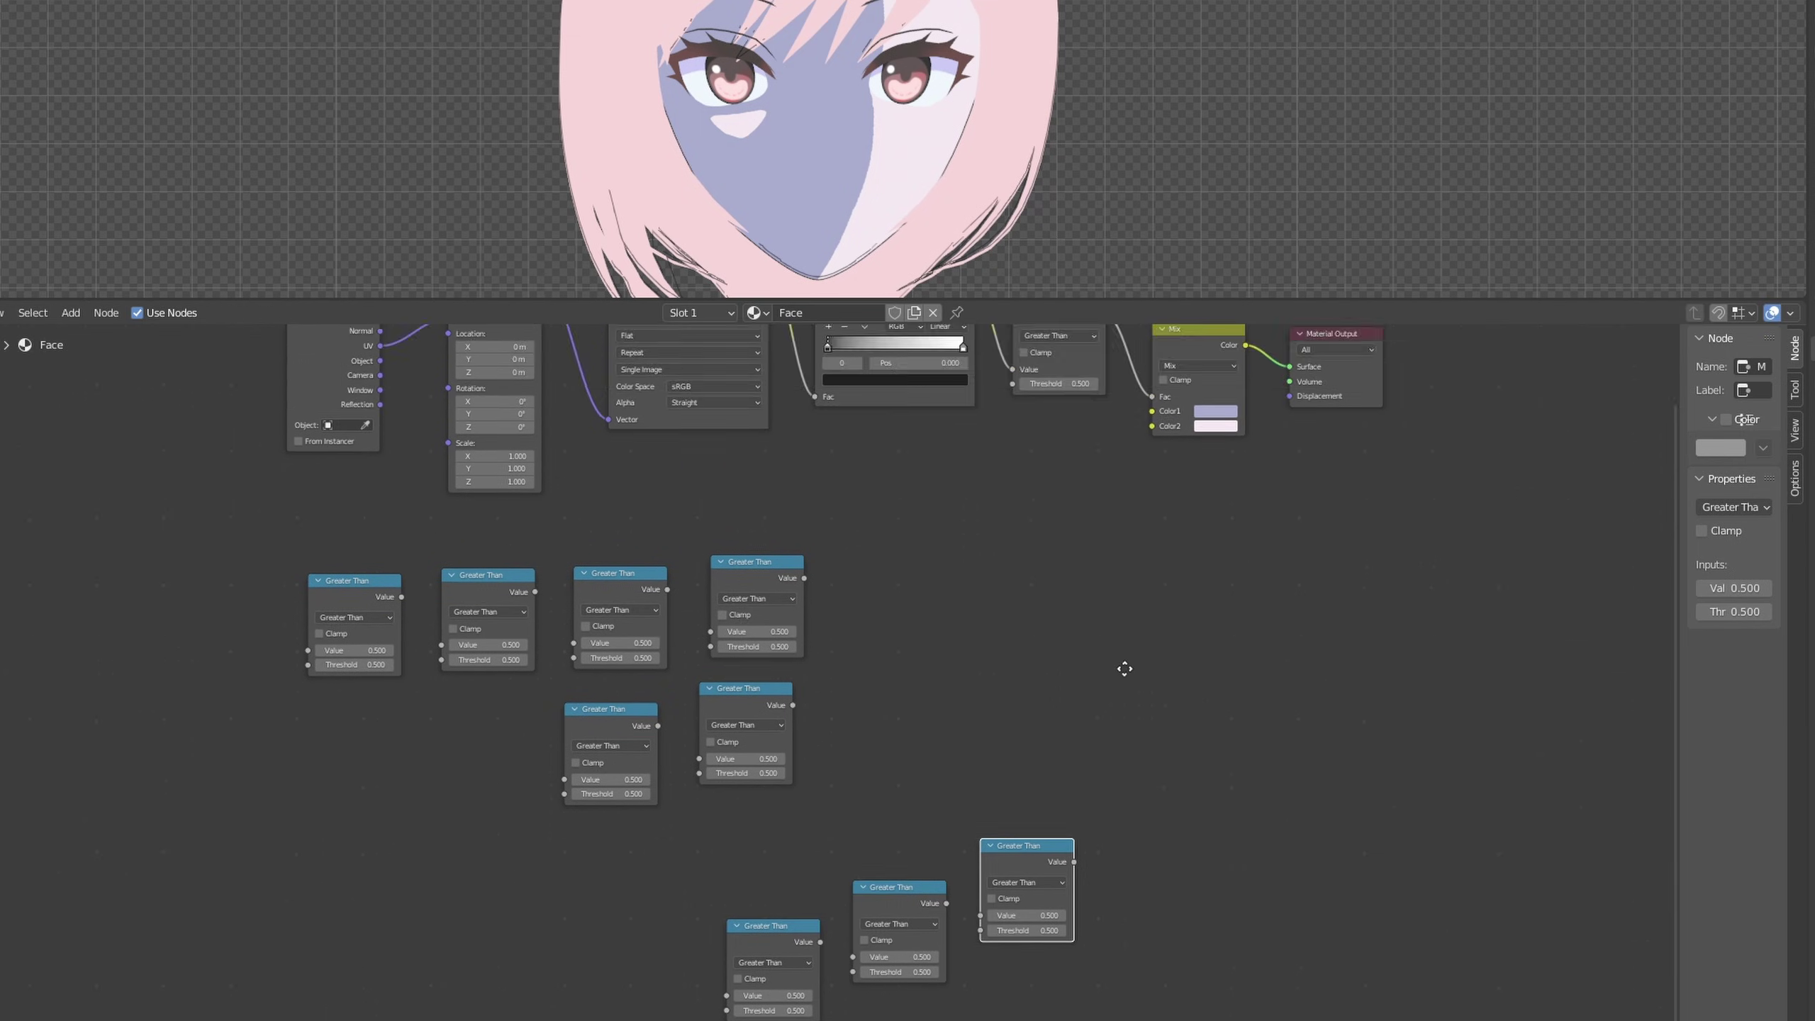
Add a Combine XYZ node and place it between the main node chain and the first row of Greater Than copies.
middle_click_drag(1123, 675, 1121, 690)
left_click(916, 599)
key("shift+a")
left_click(911, 597)
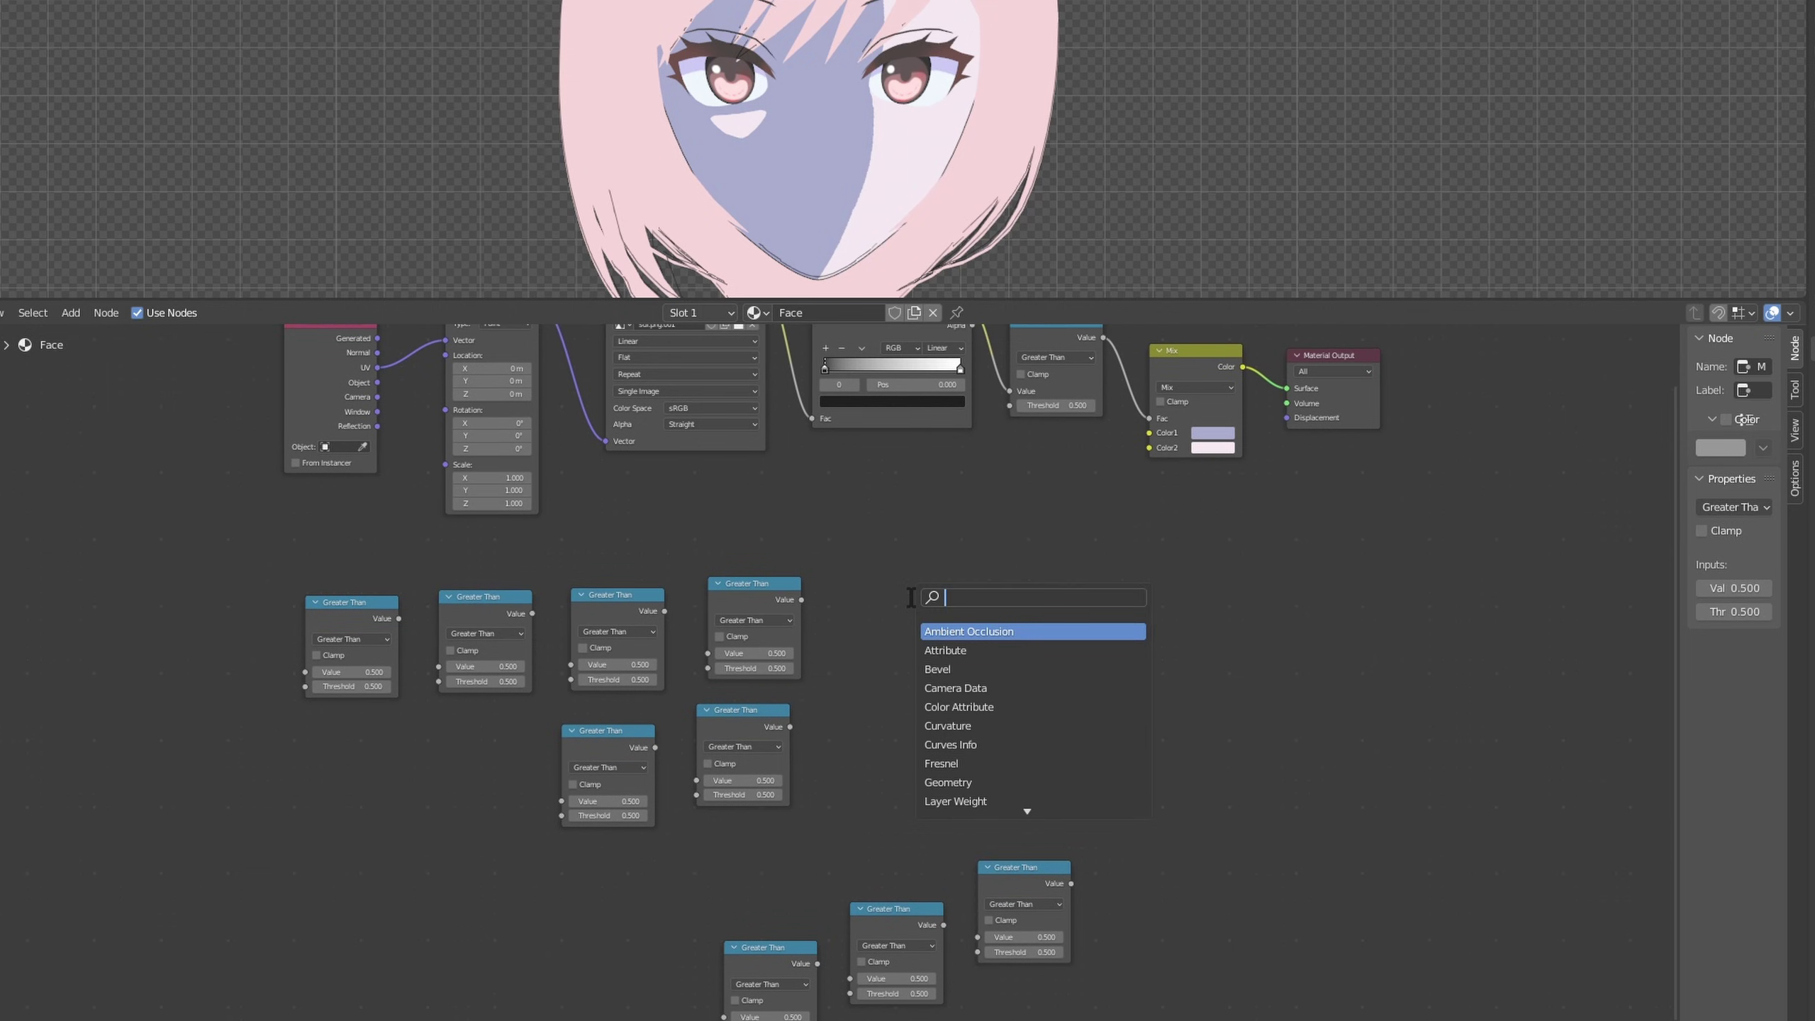
type("combine xyz")
left_click(980, 639)
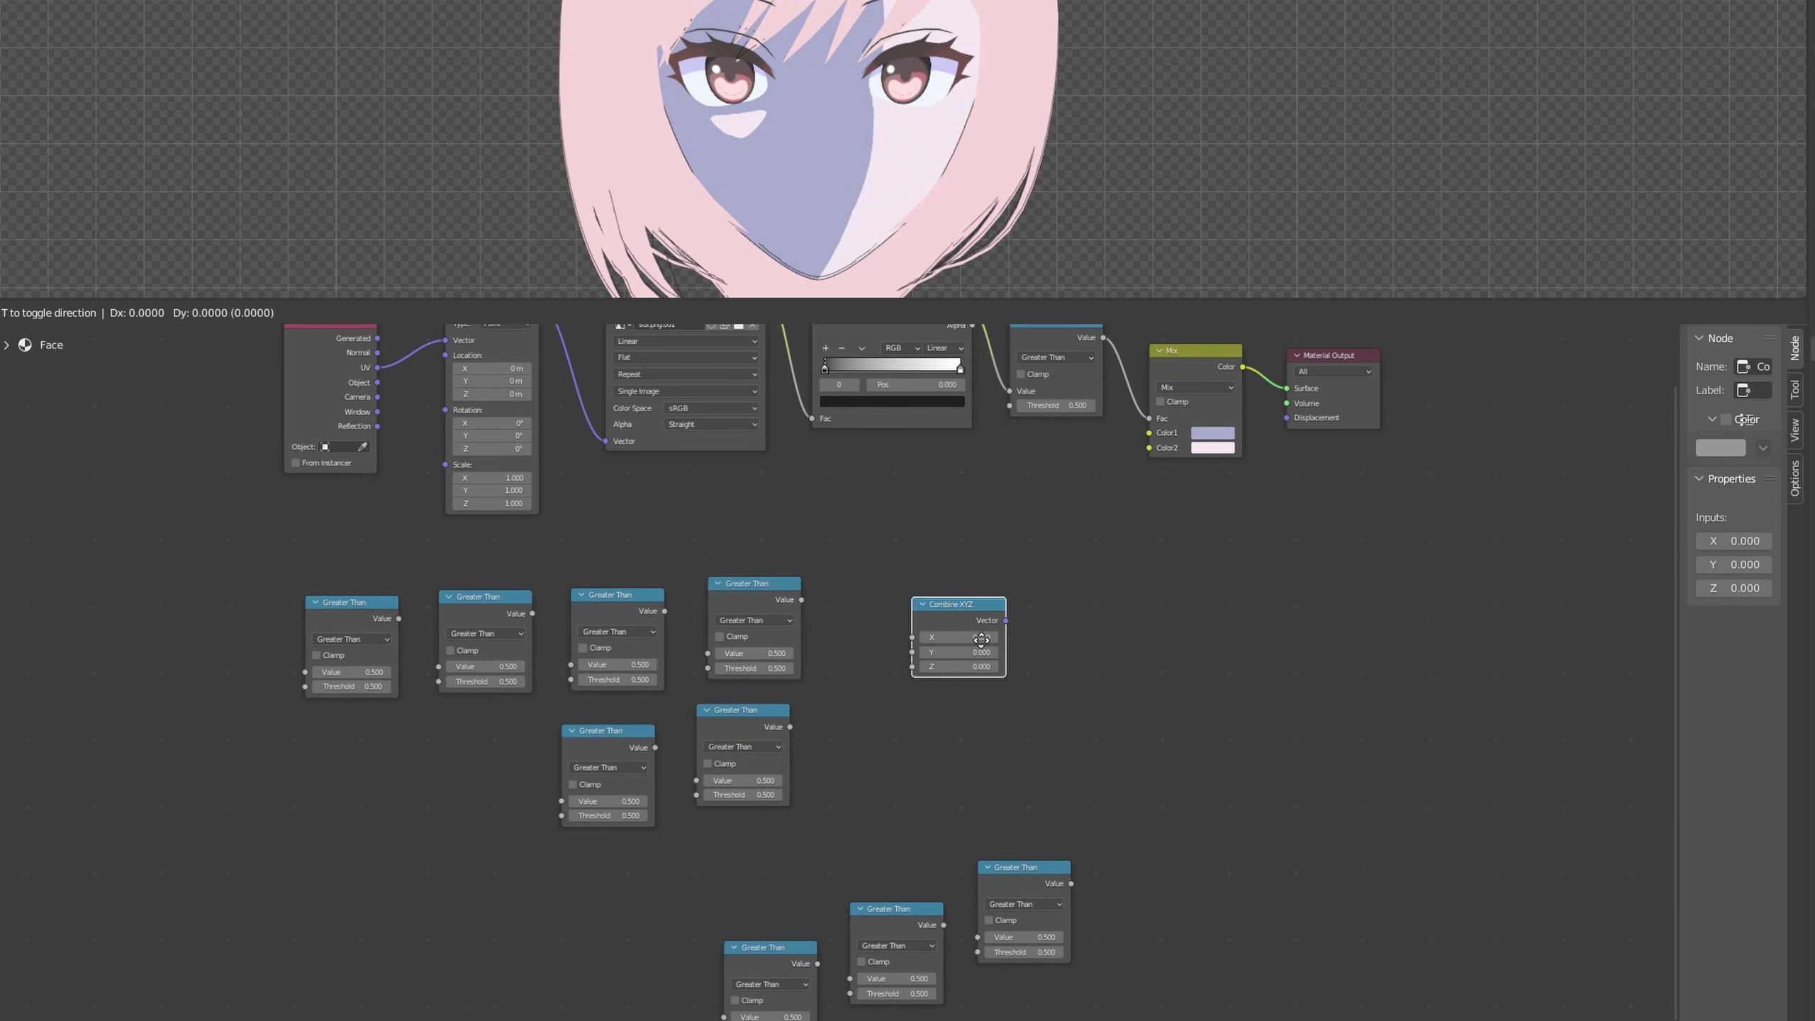
left_click(906, 526)
Add a Value node and place it ahead of the first row of Greater Than nodes.
key("shift+a")
type("v")
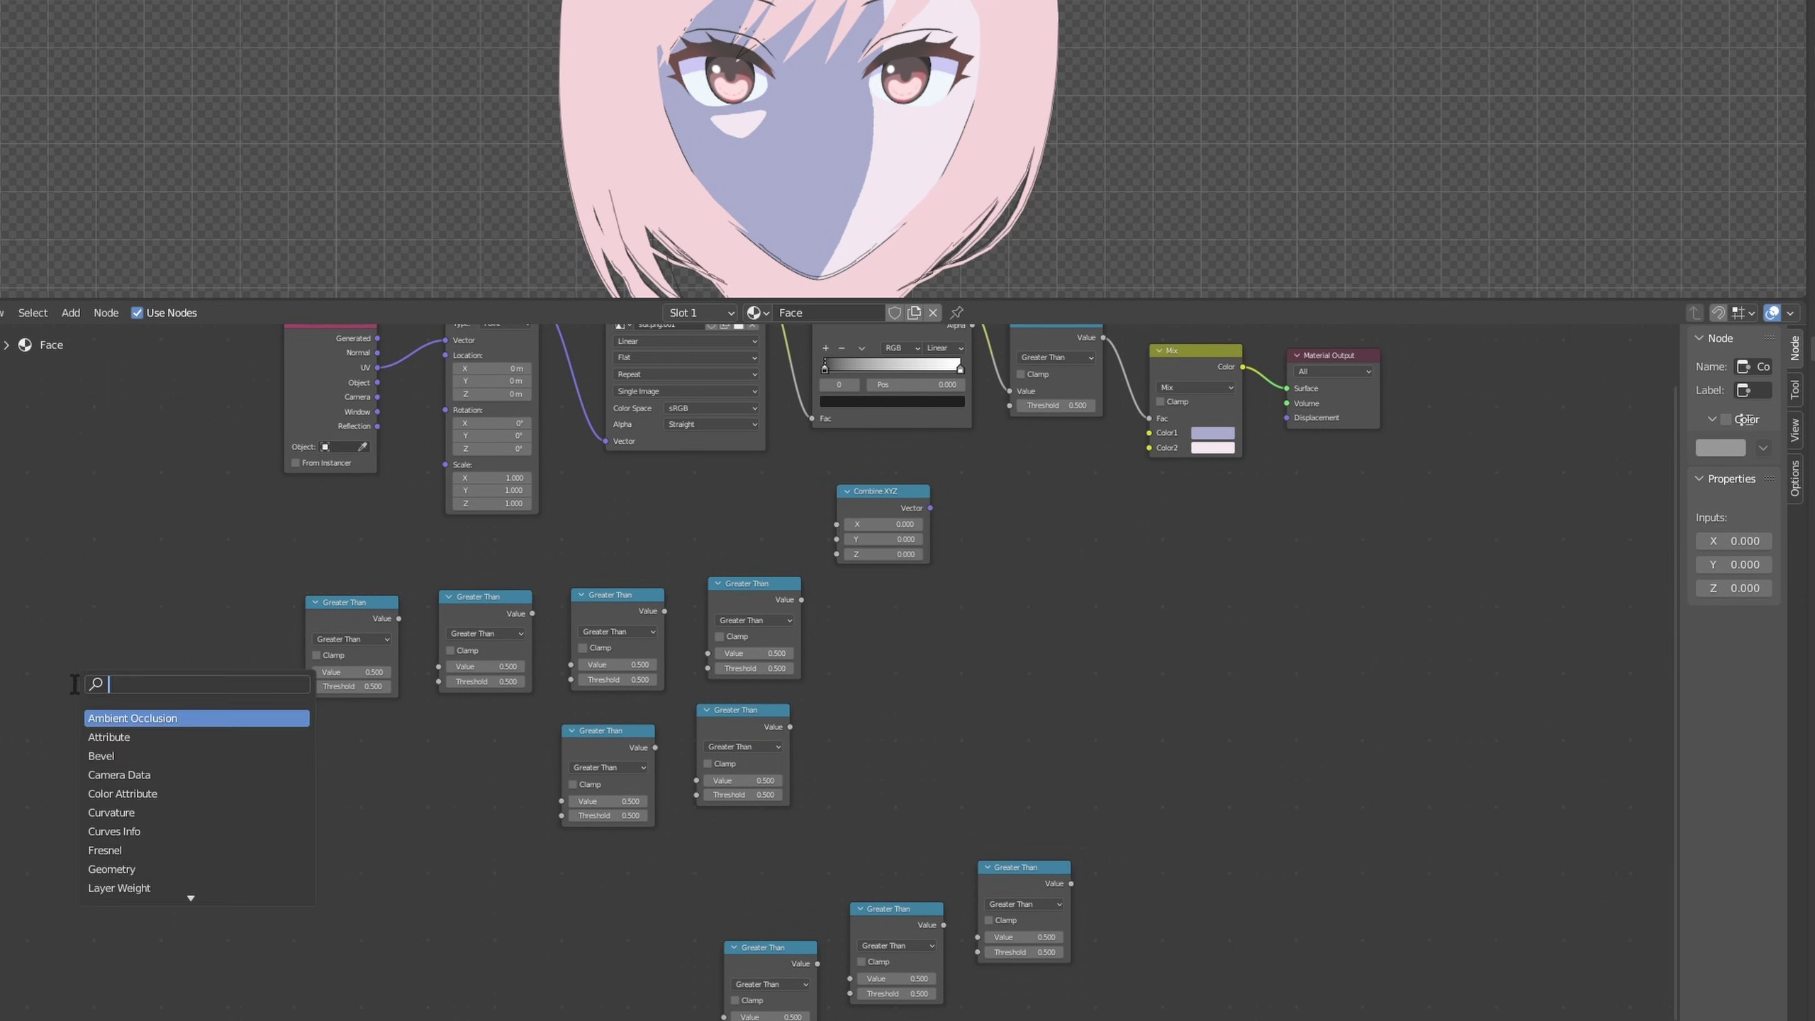
type("alue")
key("Return")
left_click(72, 627)
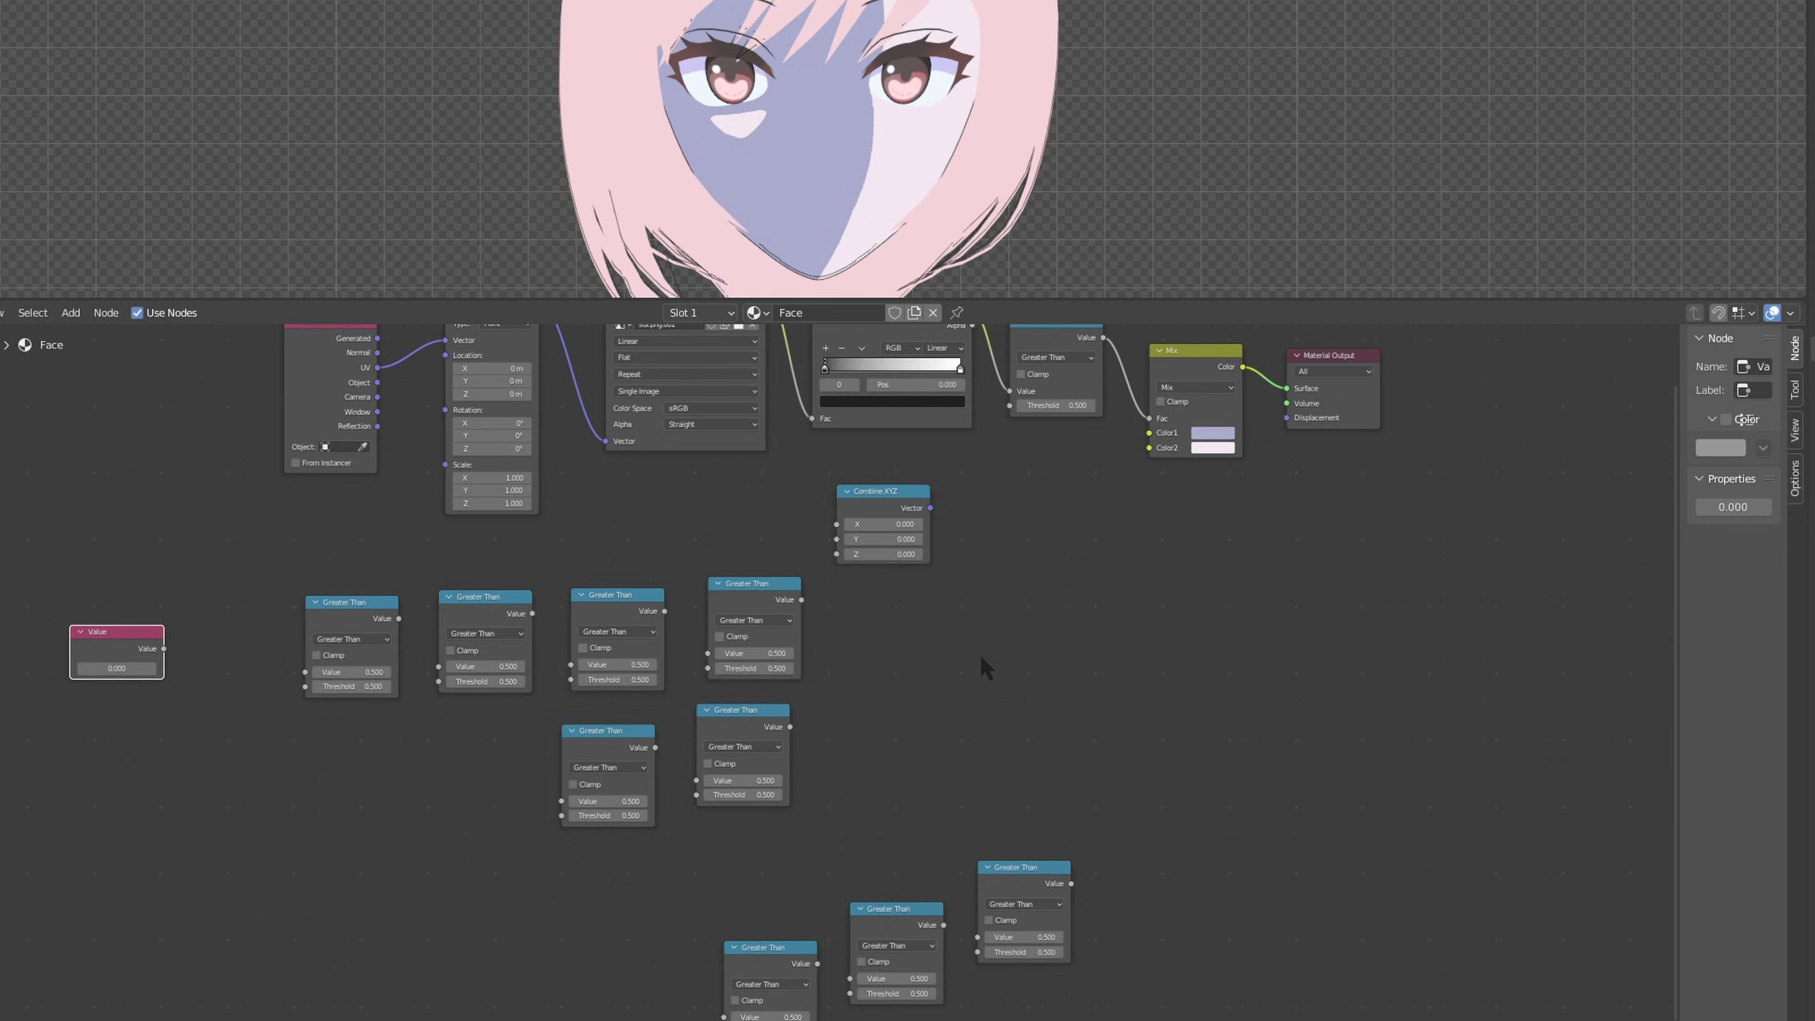
Change the Greater Than node closest to the Value node into a Divide operation.
middle_click_drag(969, 730, 964, 637)
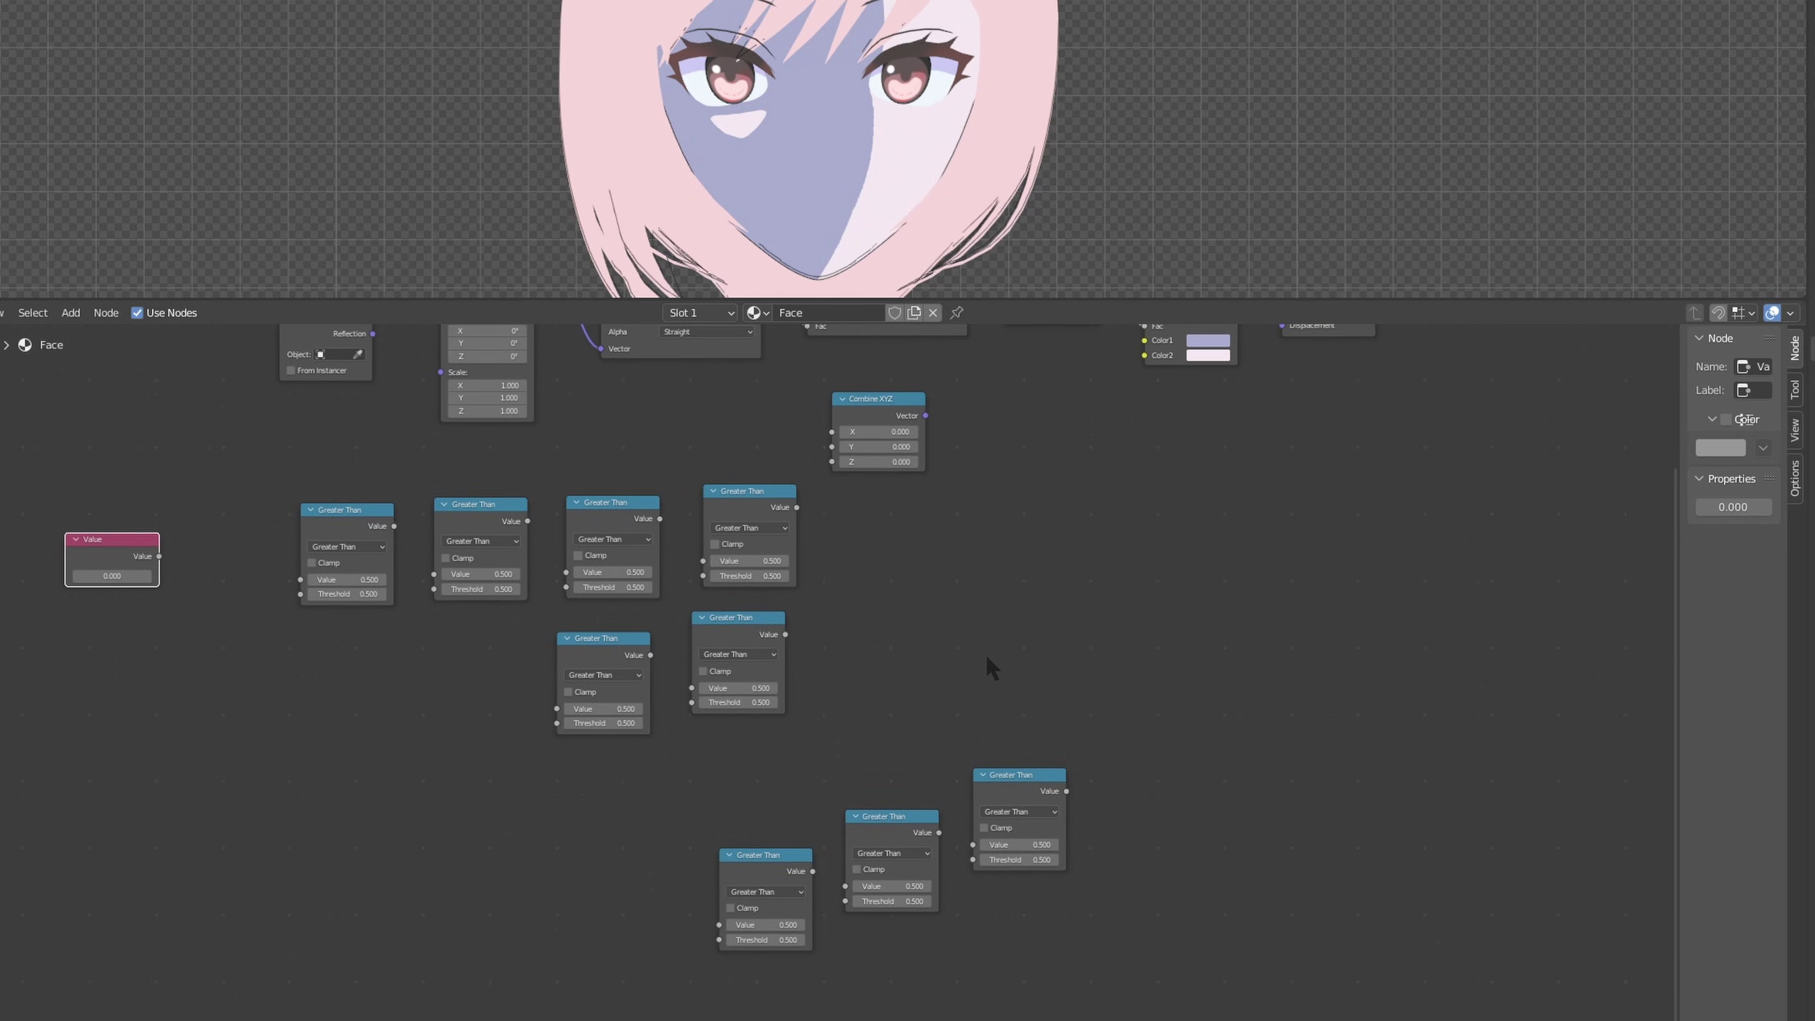
scroll(987, 657, "up", 2)
scroll(988, 658, "down", 1)
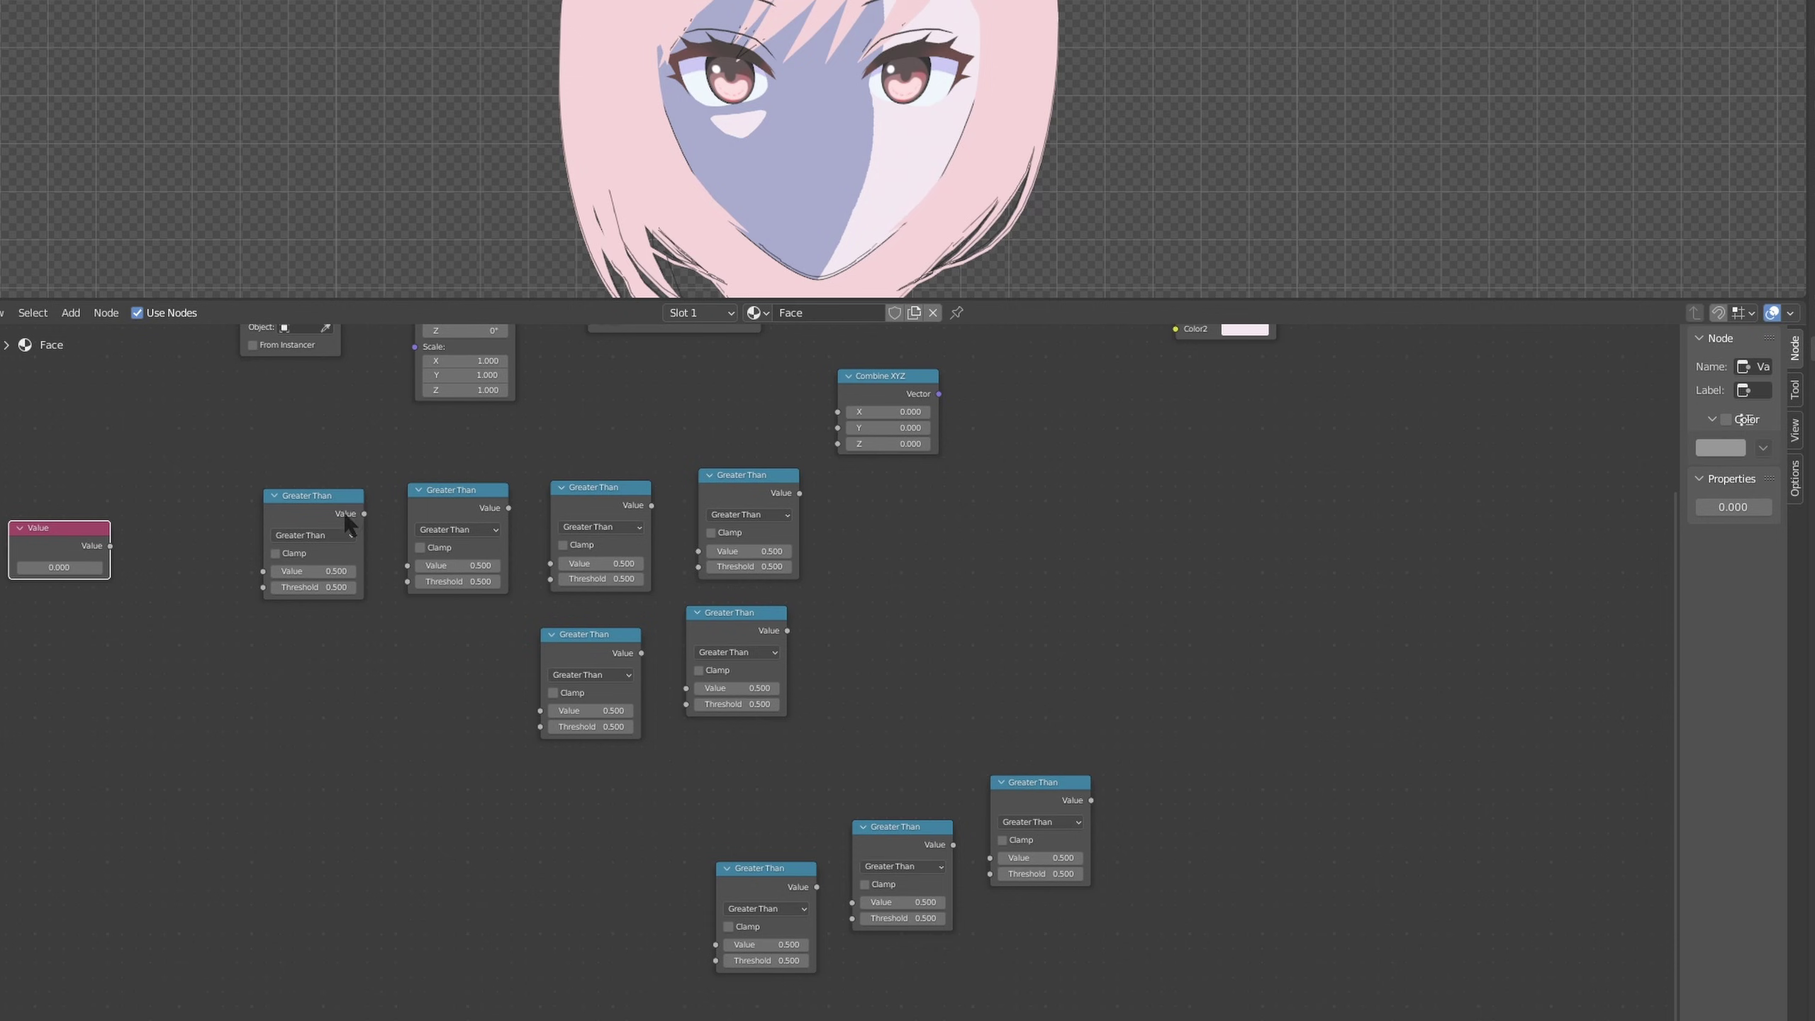
left_click_drag(343, 518, 328, 512)
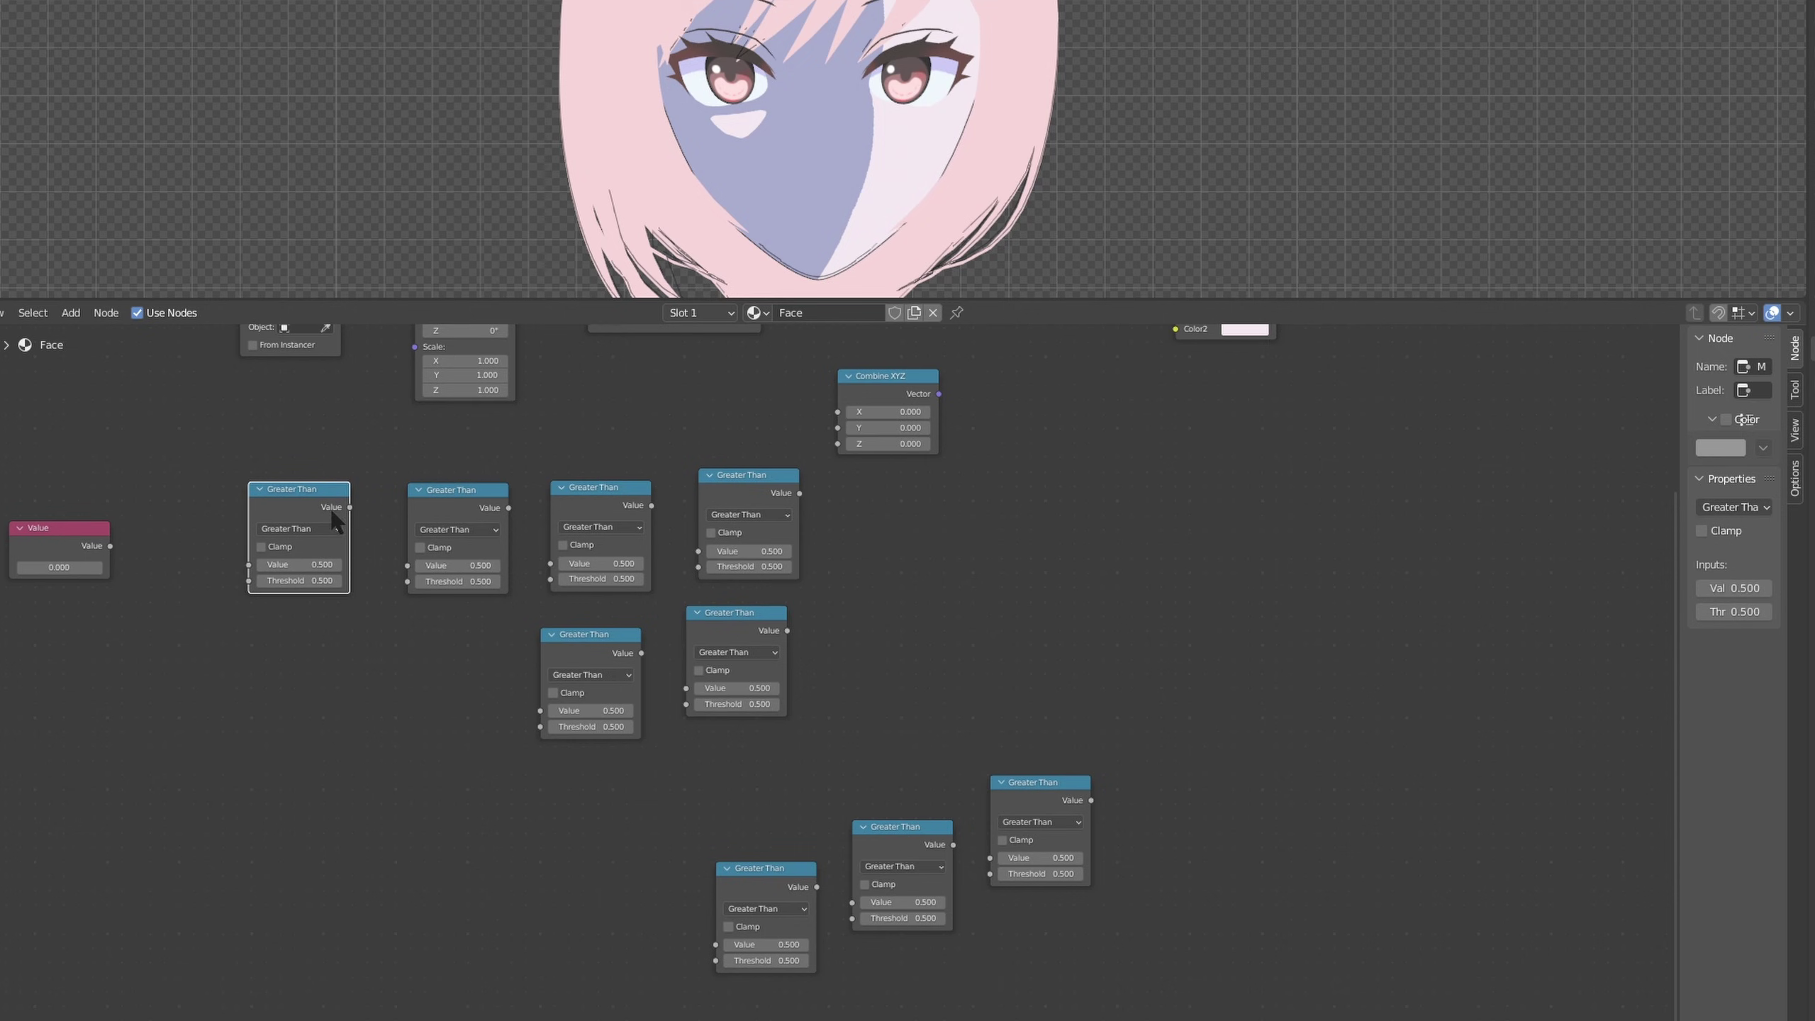
left_click(315, 529)
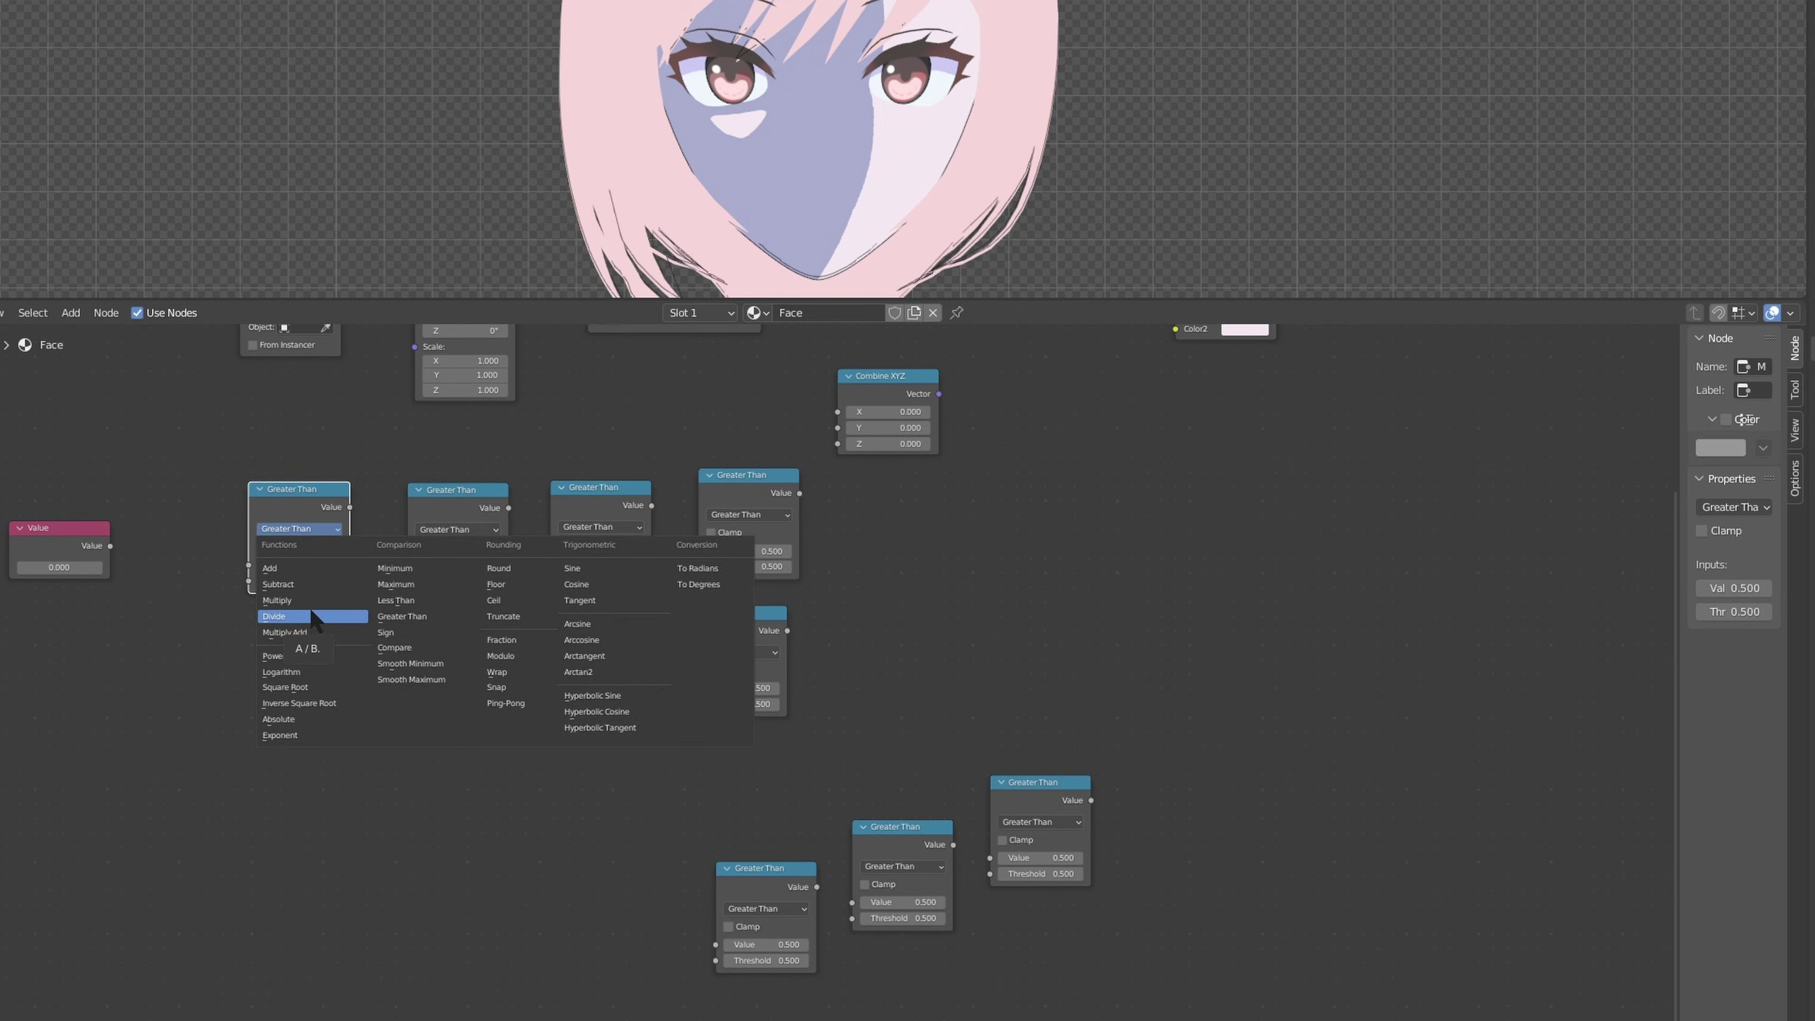
left_click(313, 616)
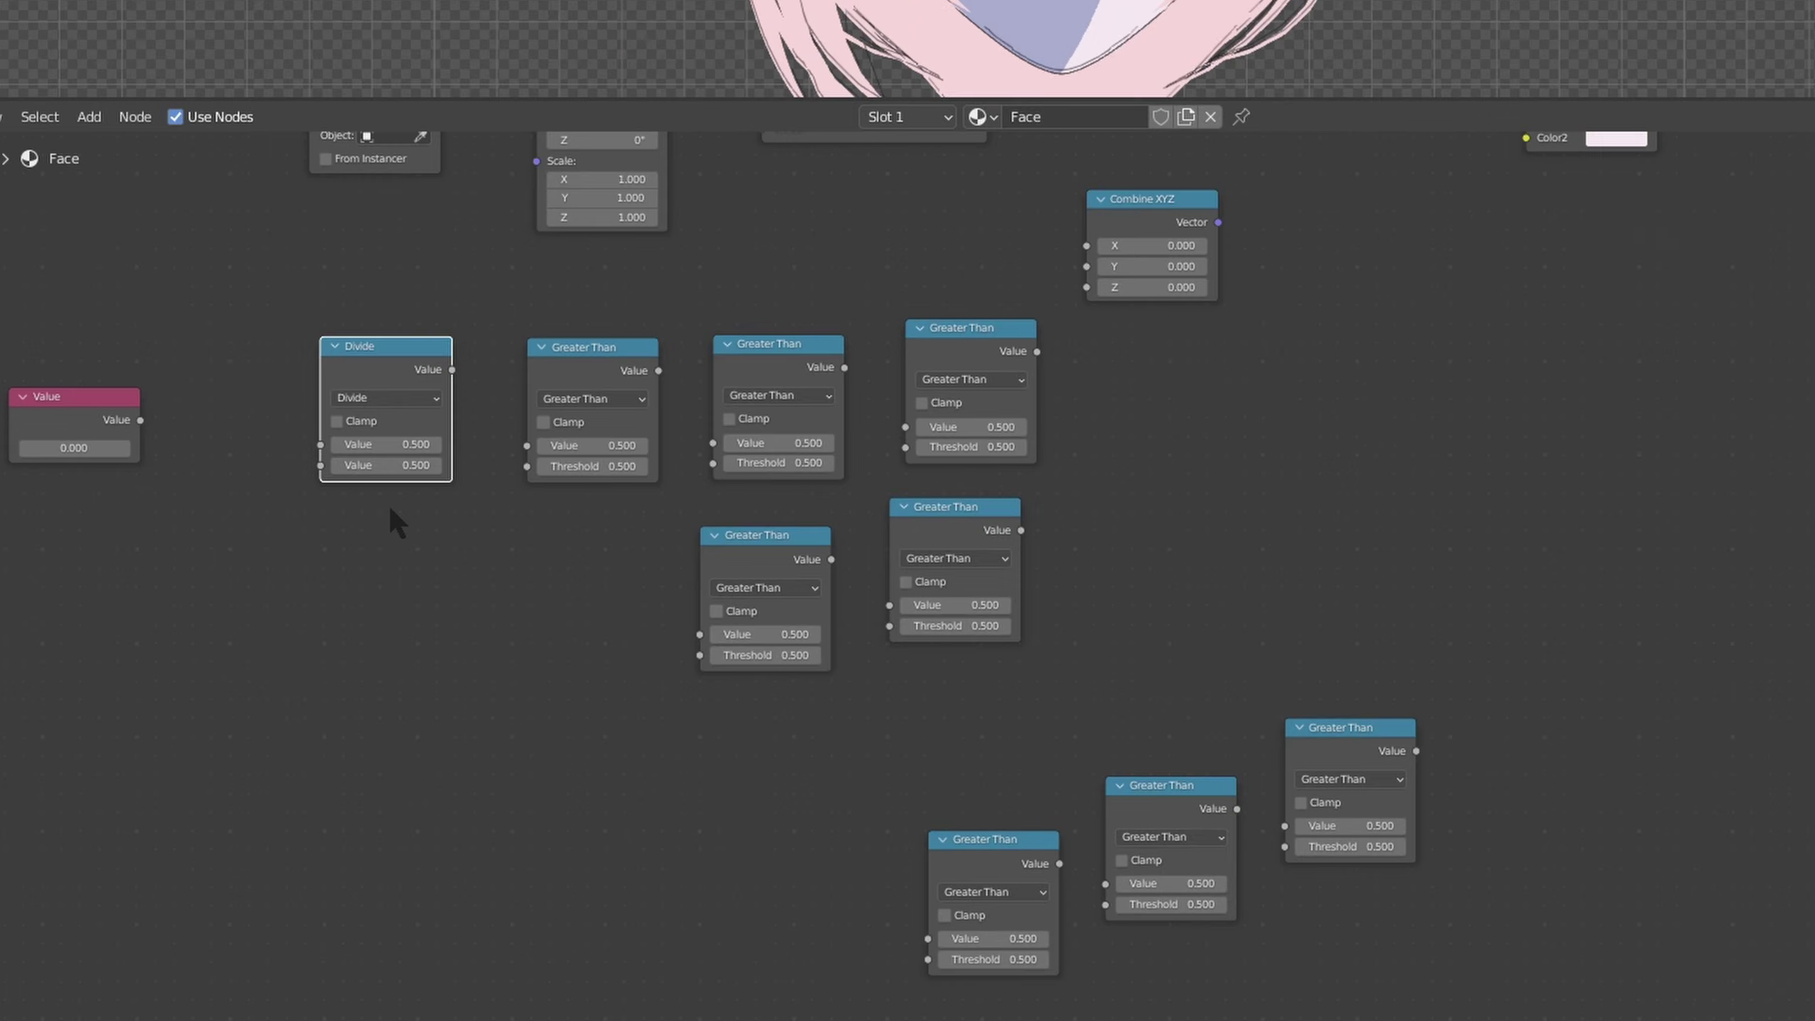
Connect the Value node to the Divide node's first input and set its second value to 2.
left_click_drag(120, 392, 158, 365)
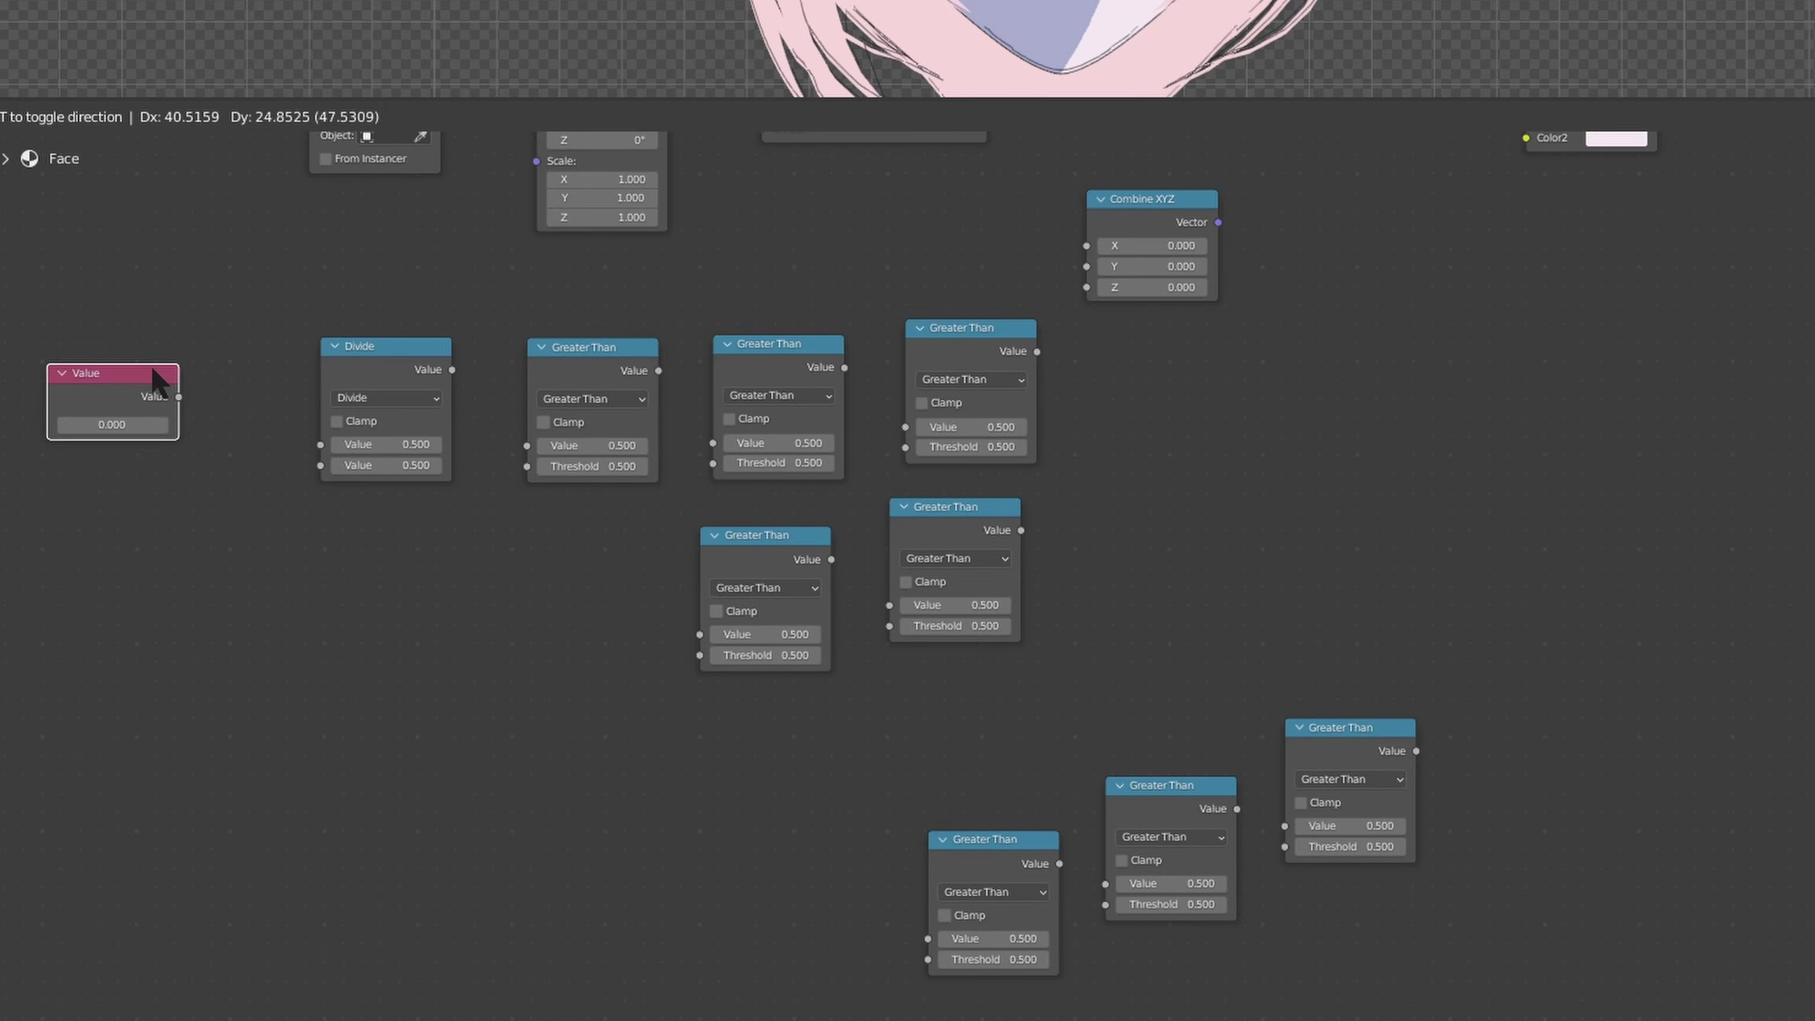
left_click(186, 397)
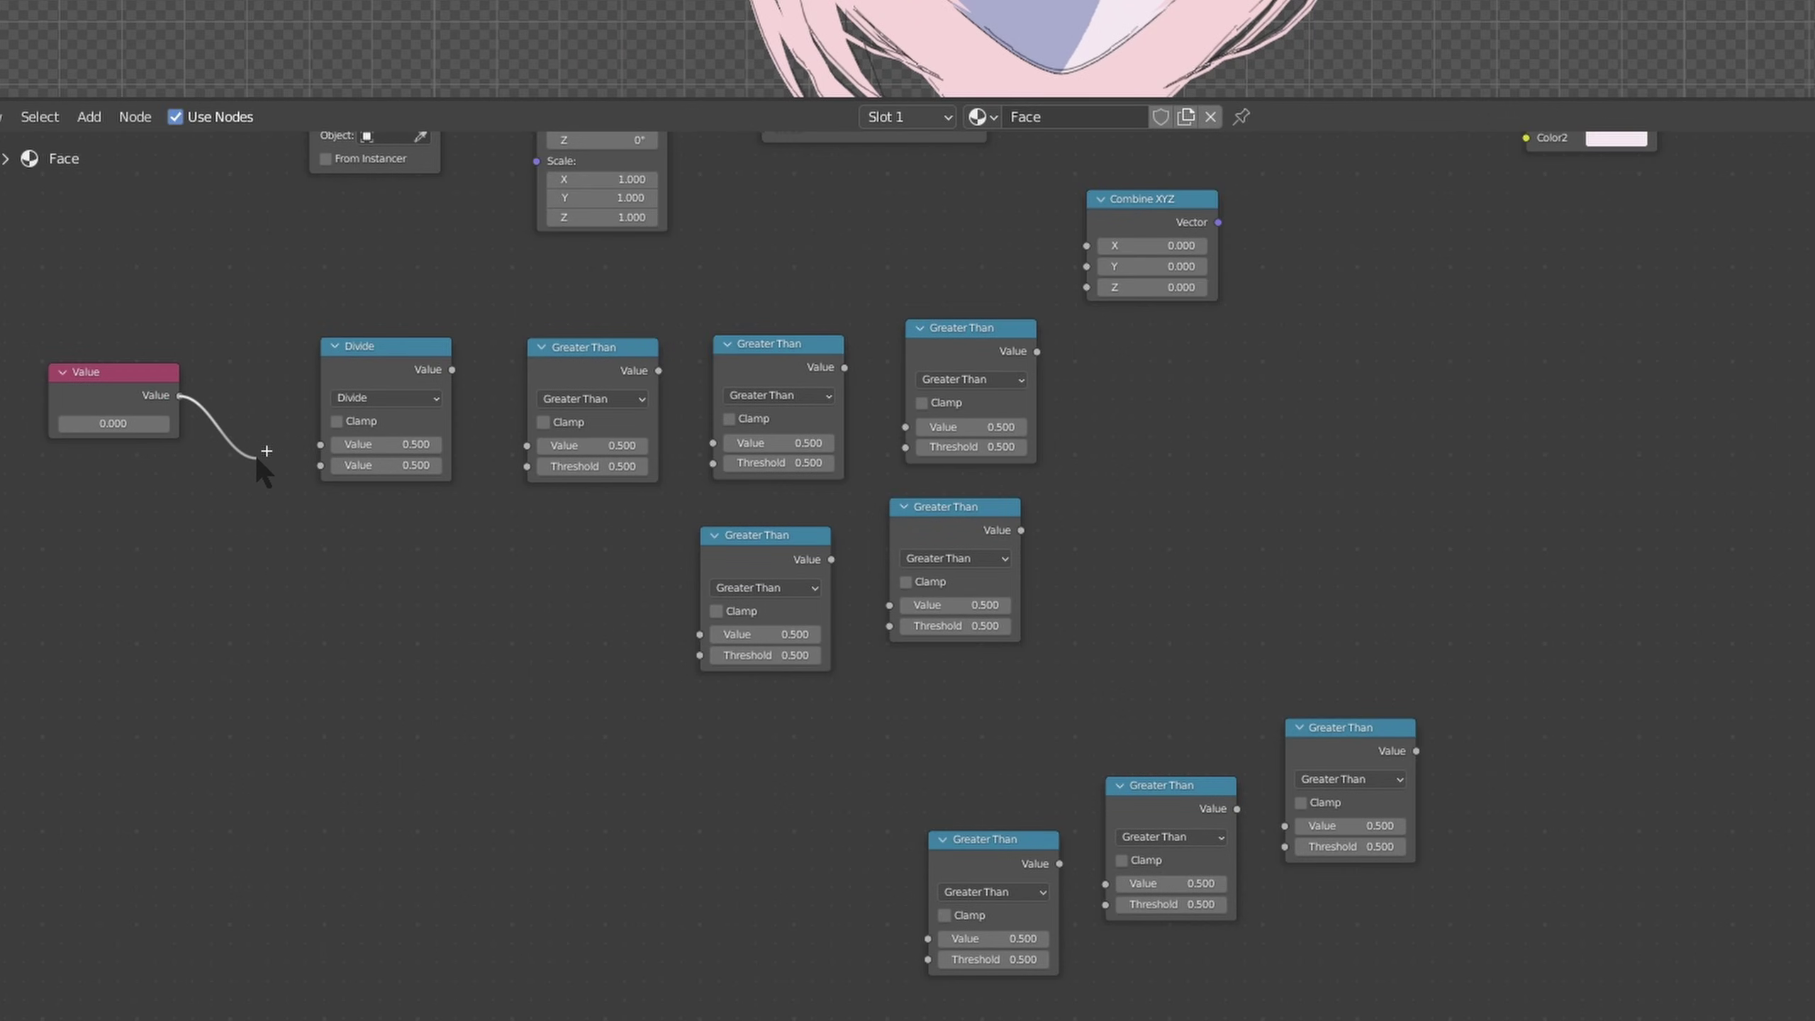
left_click_drag(255, 454, 320, 444)
left_click(405, 465)
type("2")
key("Return")
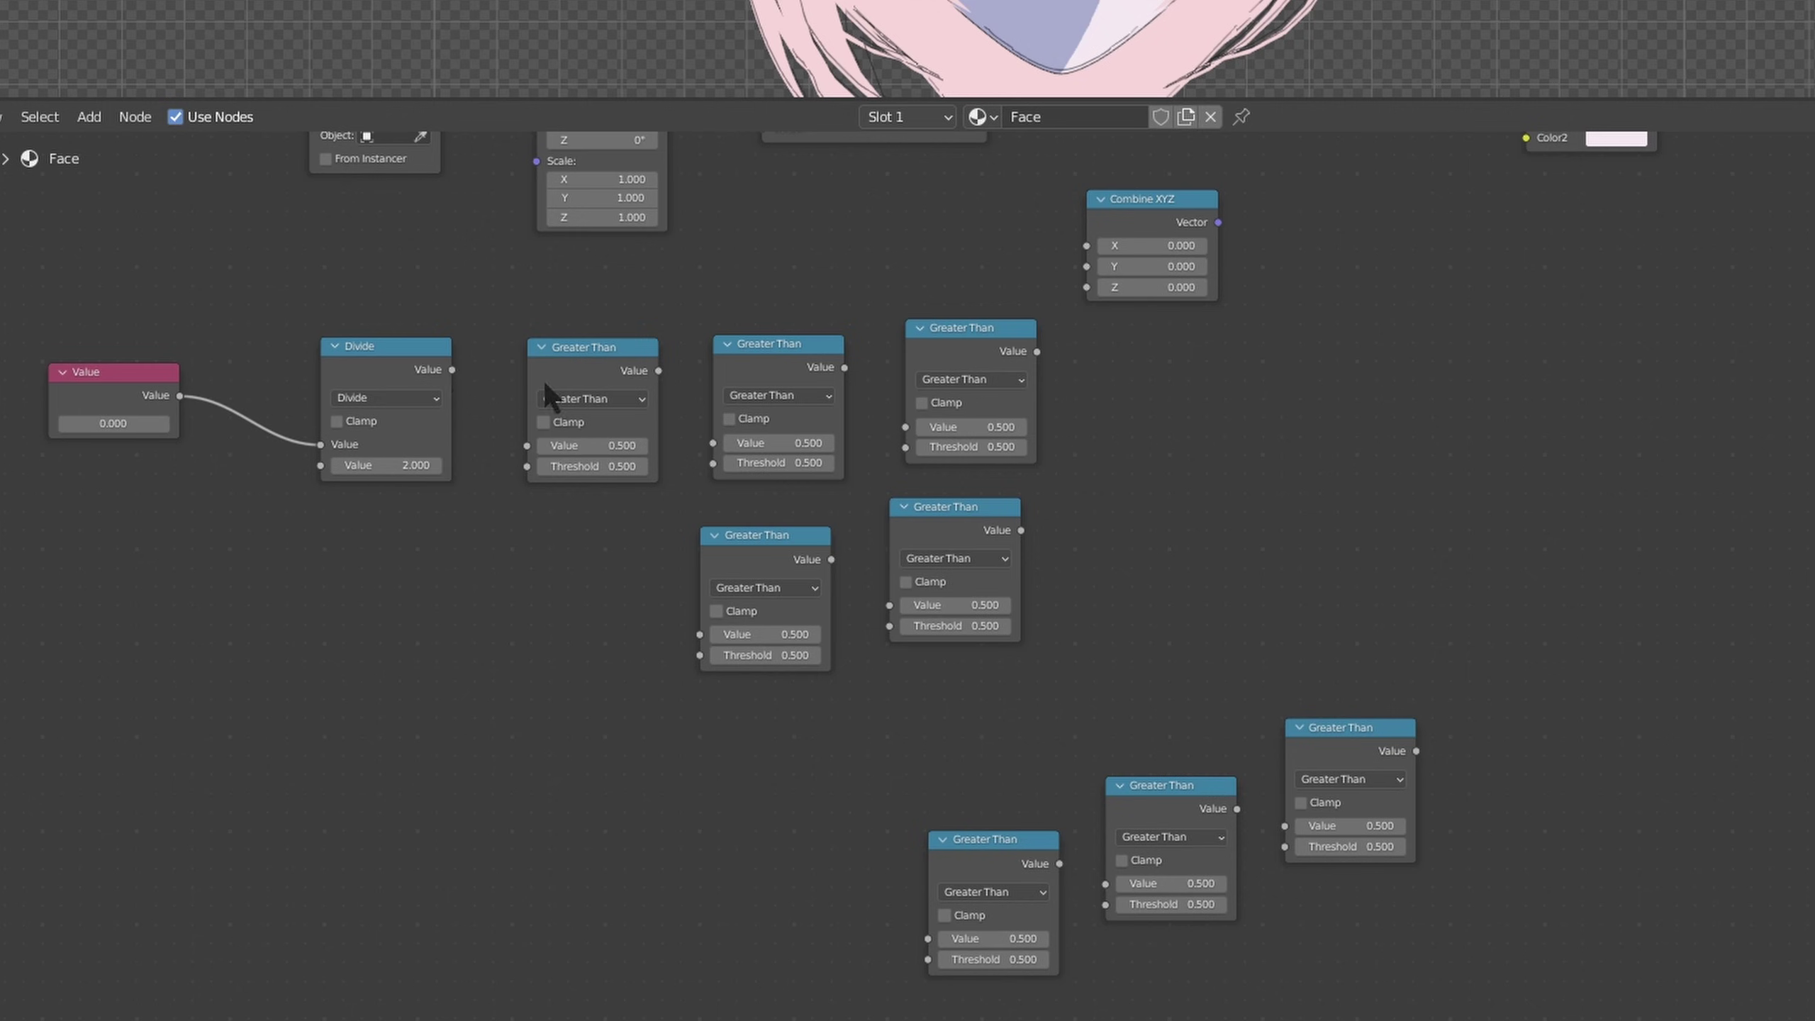
Change the node after Divide to Fraction and feed the Divide output into it.
left_click(593, 399)
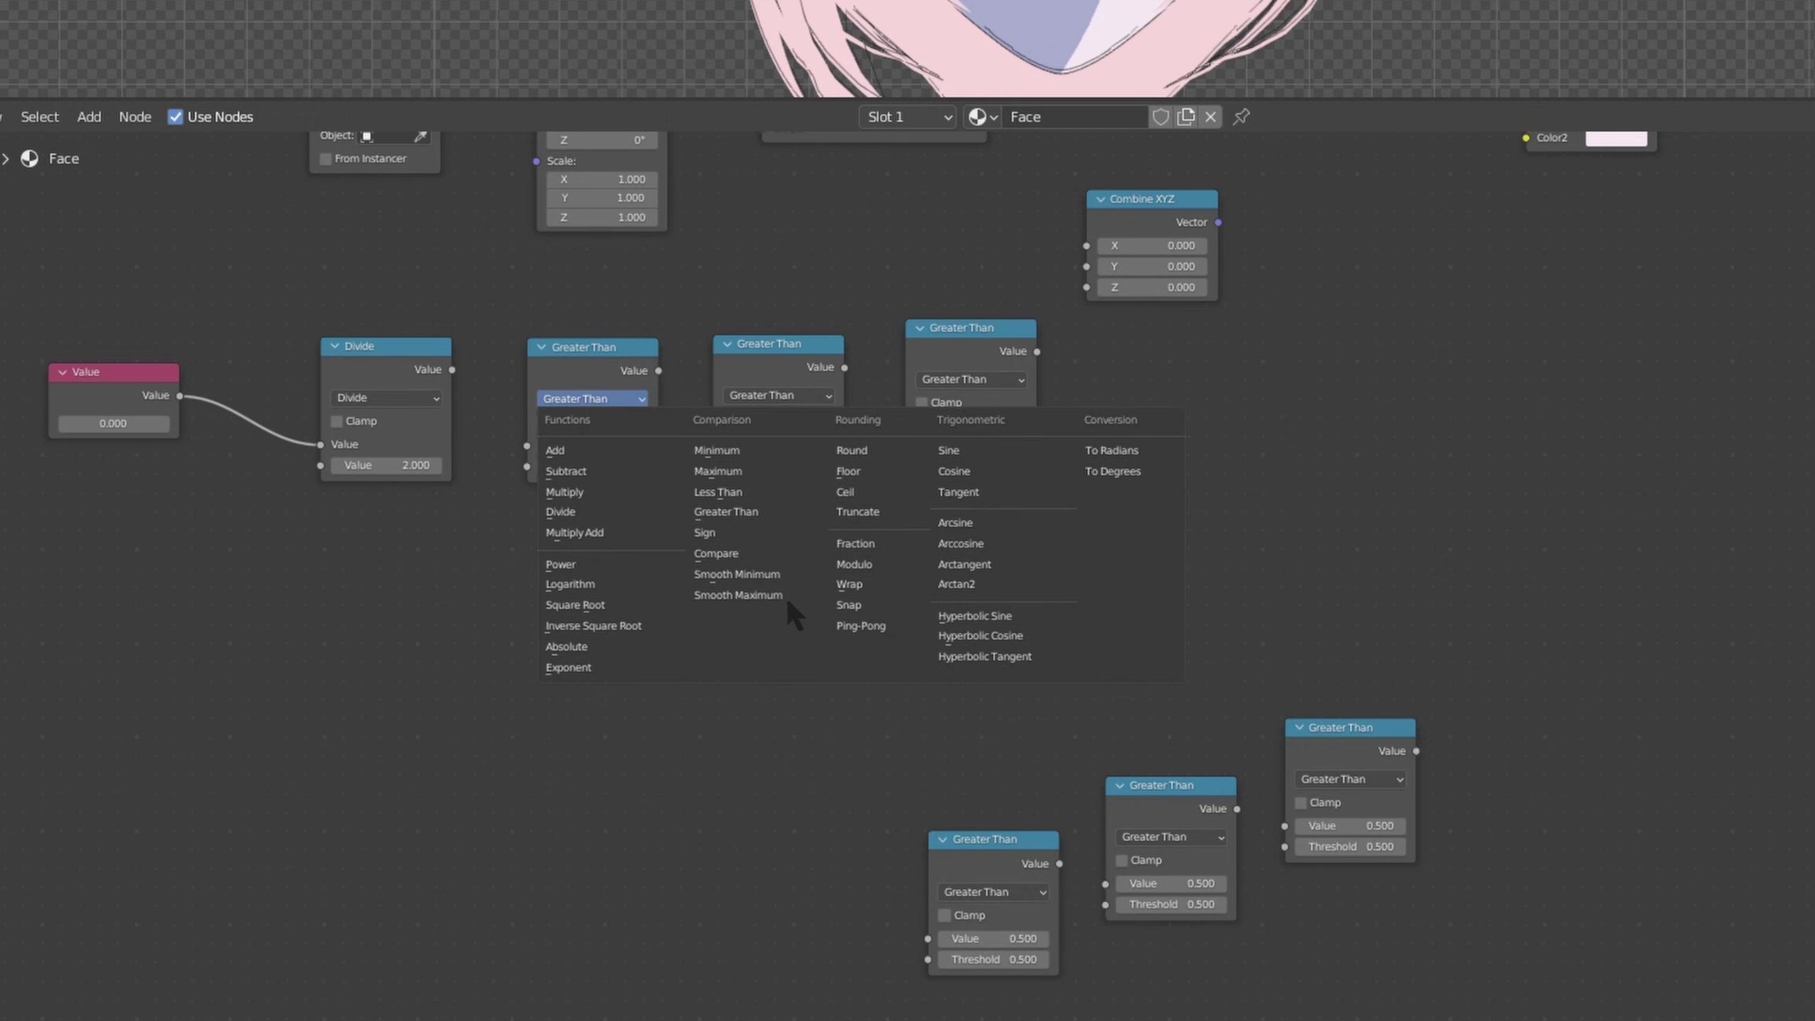
left_click(855, 543)
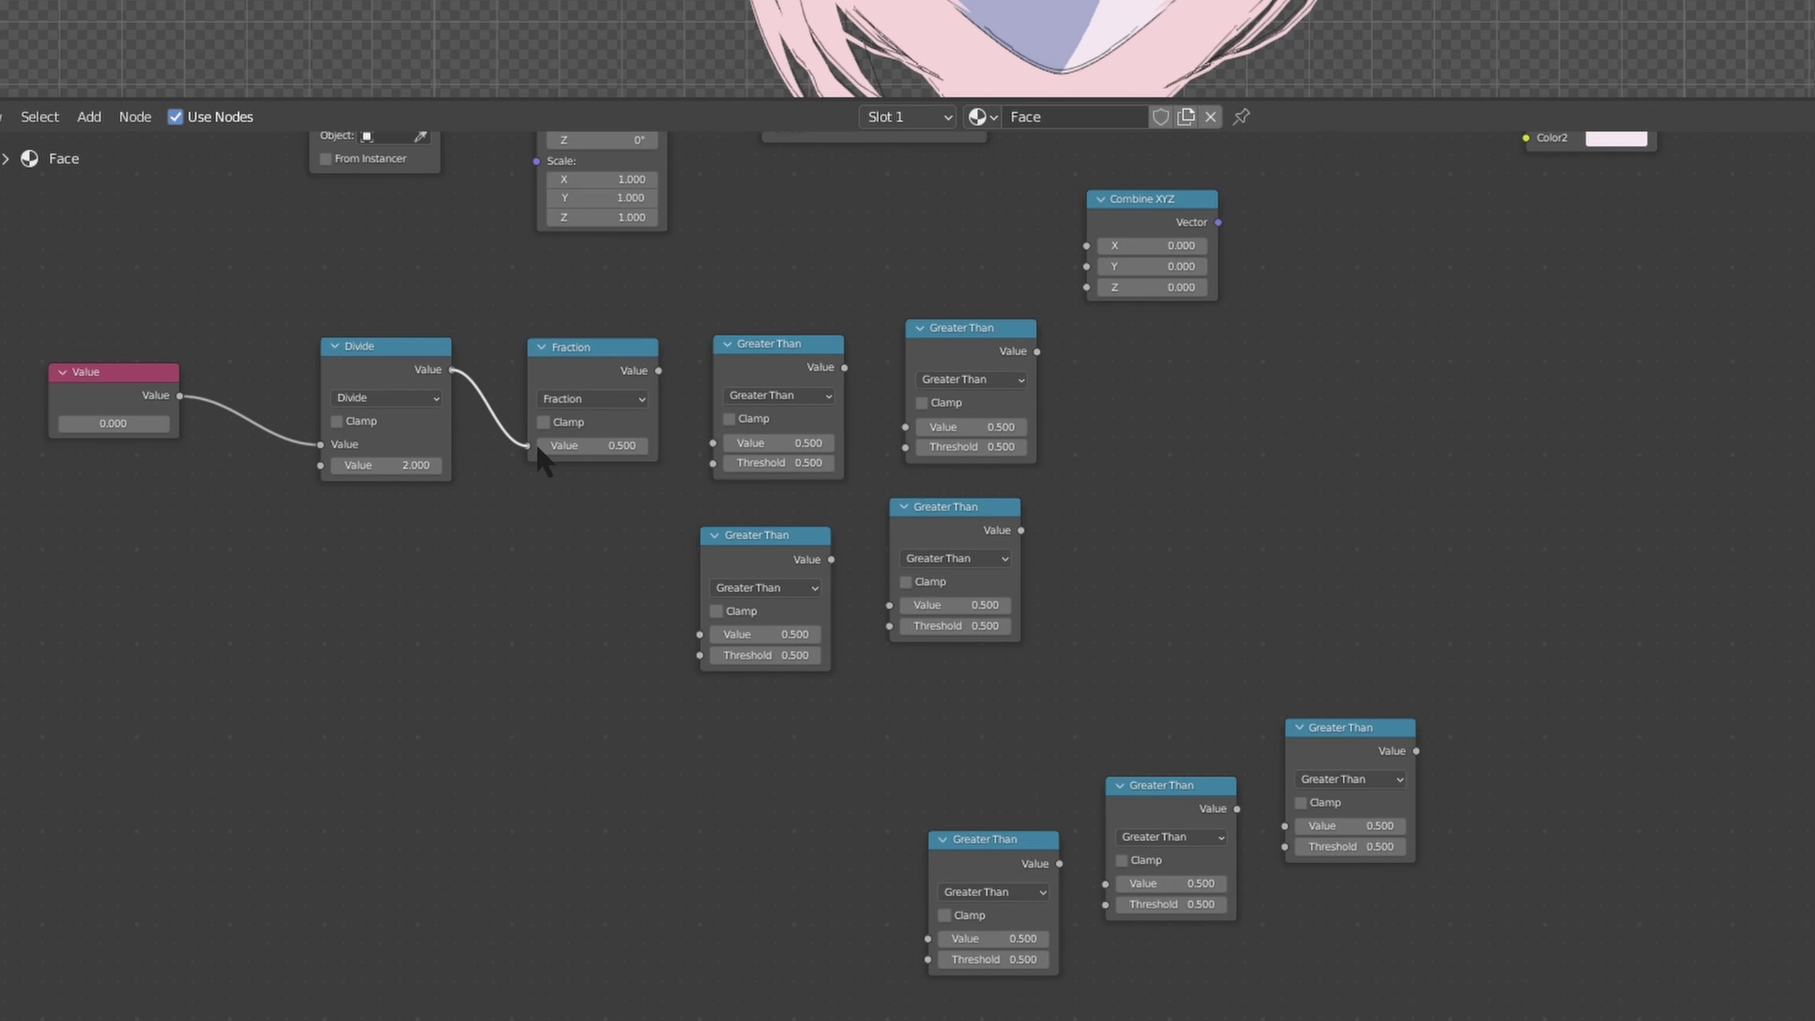
left_click_drag(538, 450, 534, 448)
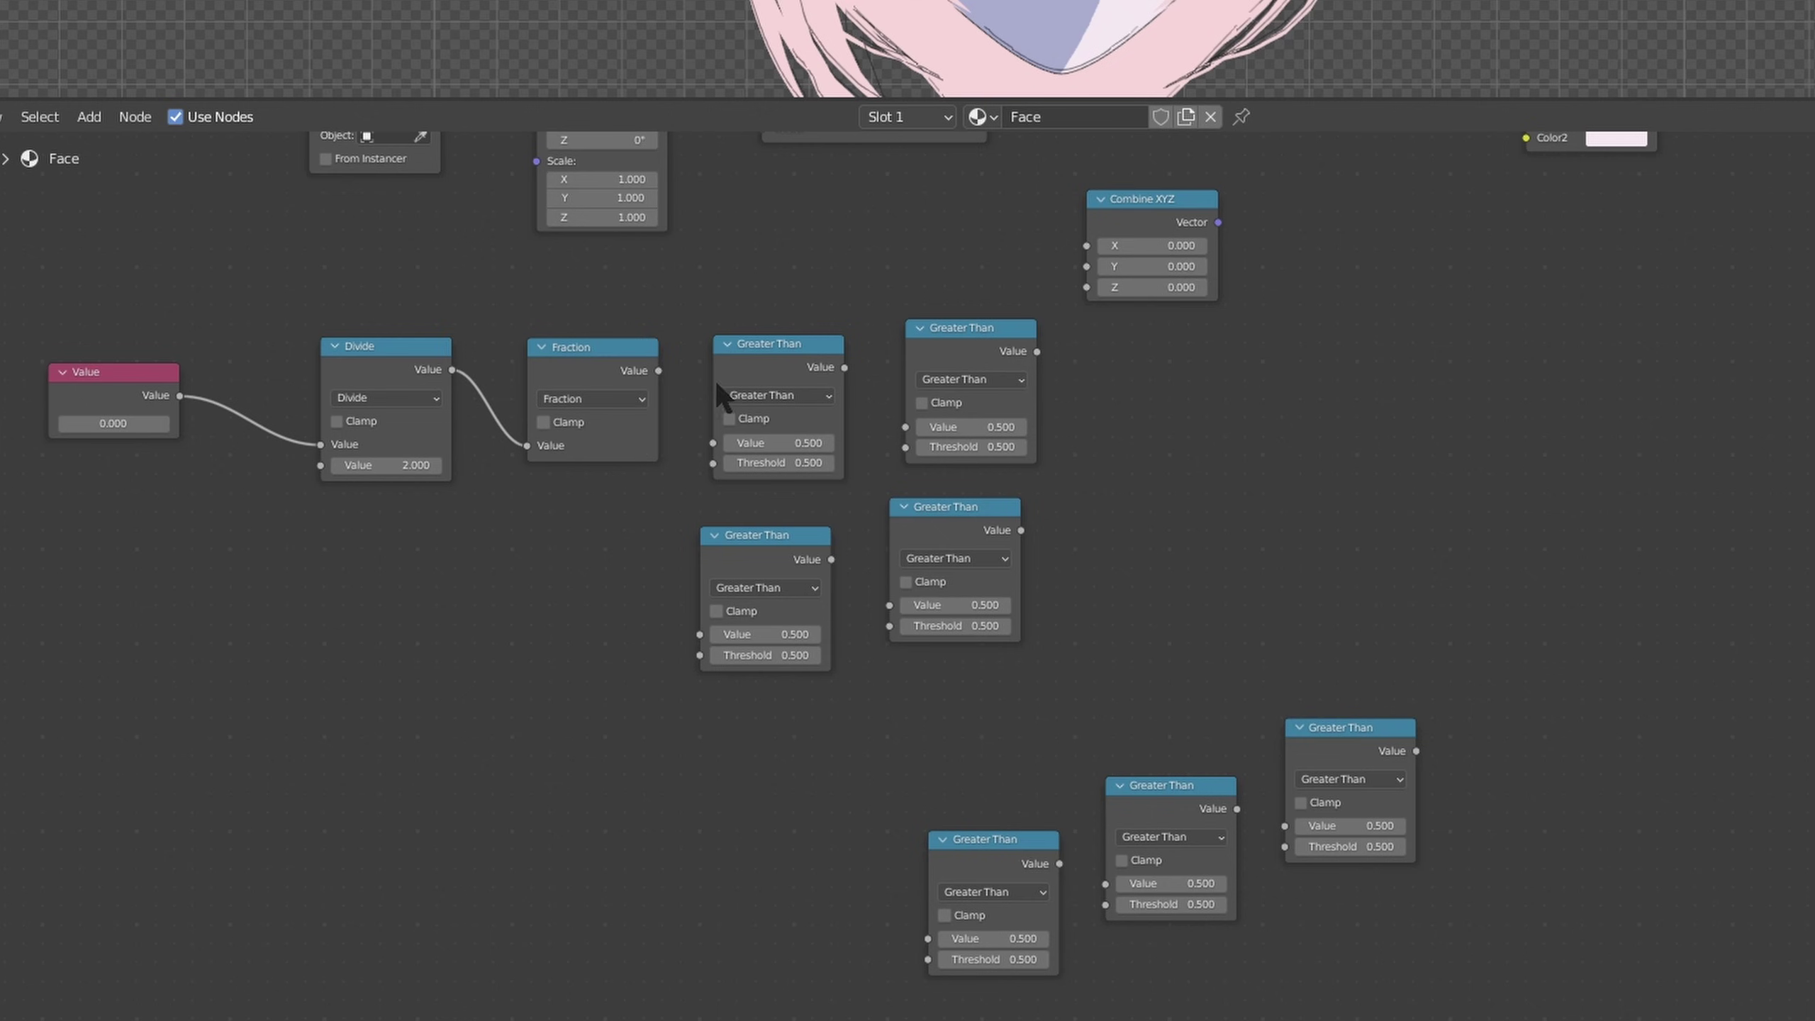
Change the node after Fraction to Less Than, and link Fraction's output to both it and the Greater Than node beneath.
left_click(768, 398)
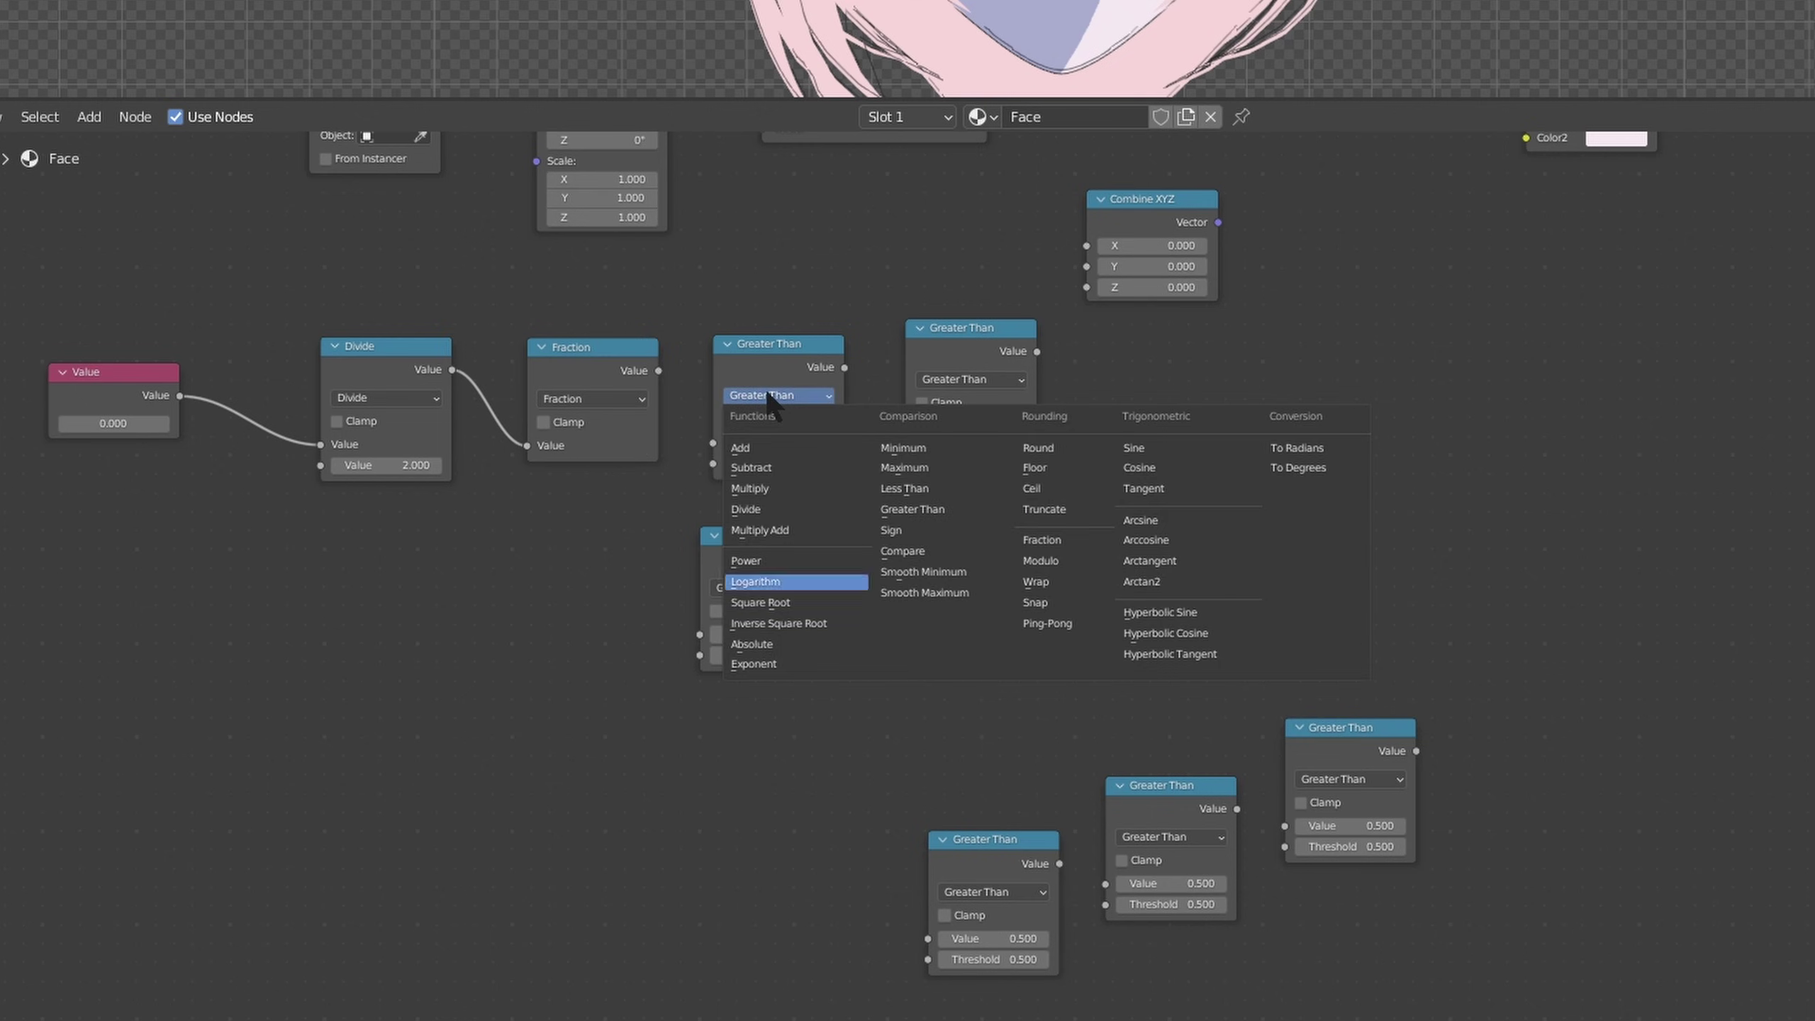
key("l")
left_click(809, 401)
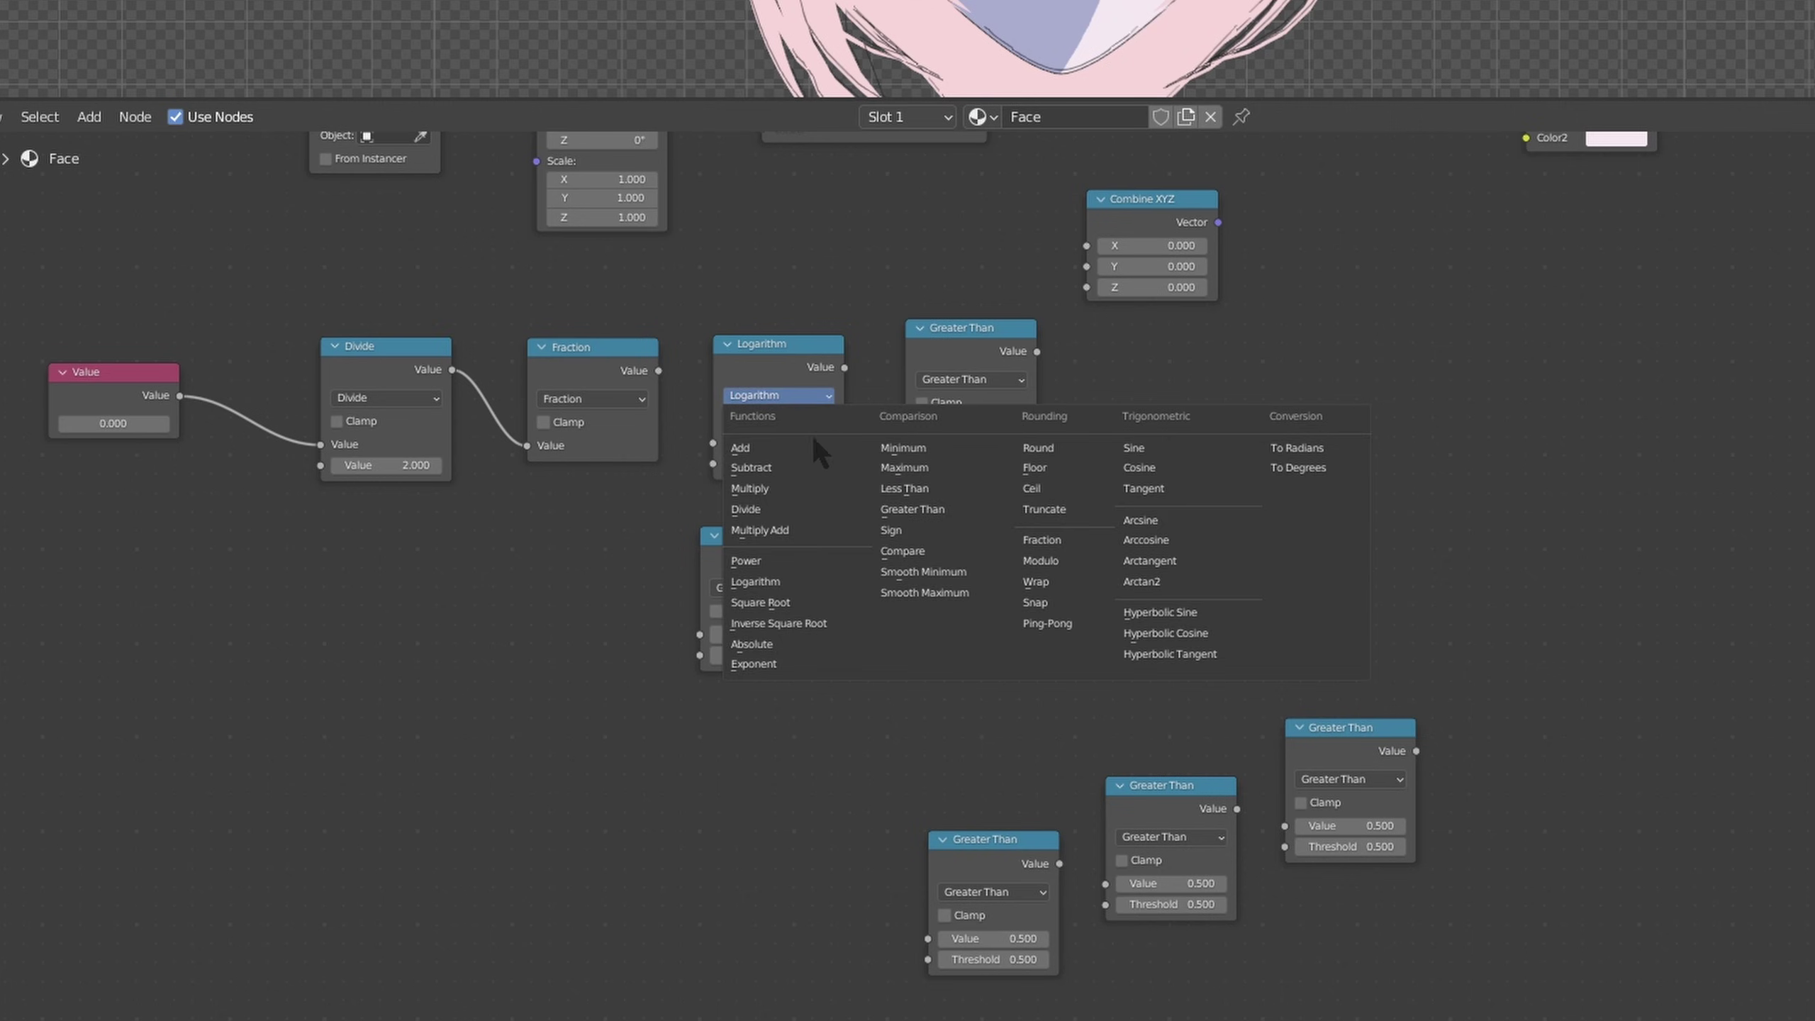
left_click(912, 506)
mouse_move(770, 530)
left_mouse_down()
mouse_move(784, 518)
mouse_move(771, 527)
left_mouse_up()
left_click_drag(1000, 514, 1011, 517)
left_click_drag(658, 370, 712, 443)
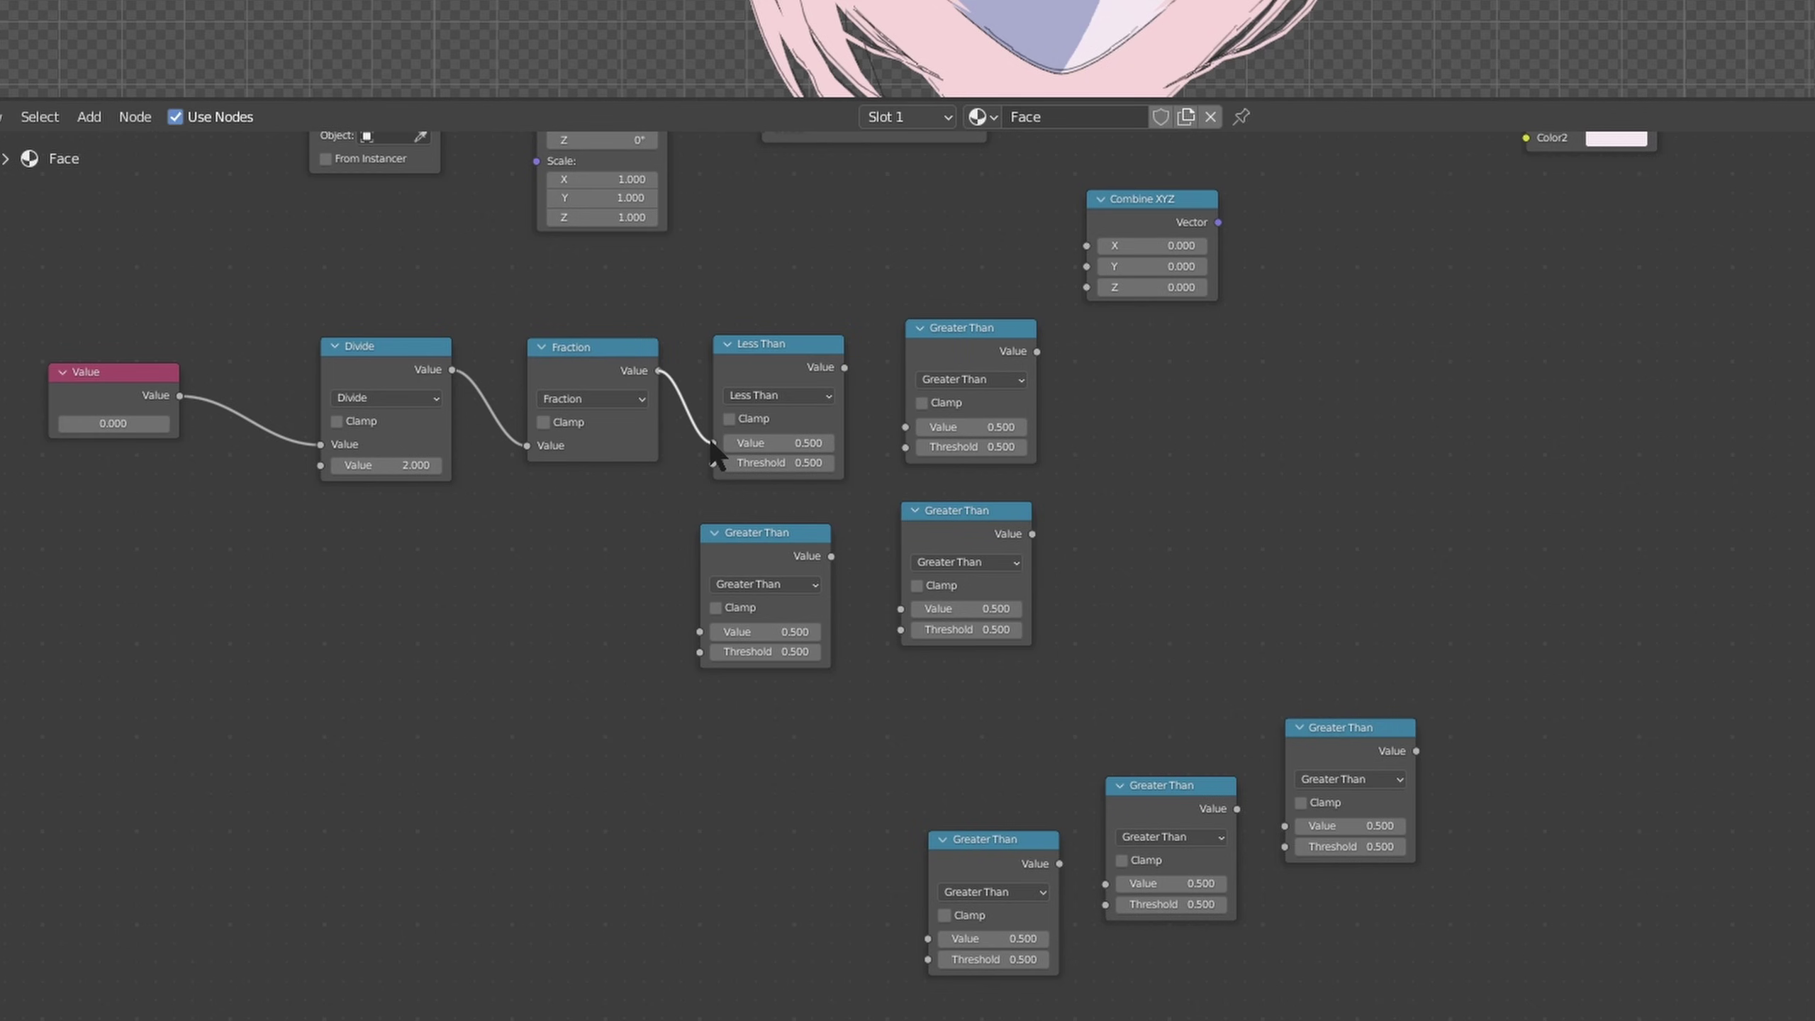
left_click_drag(658, 370, 727, 582)
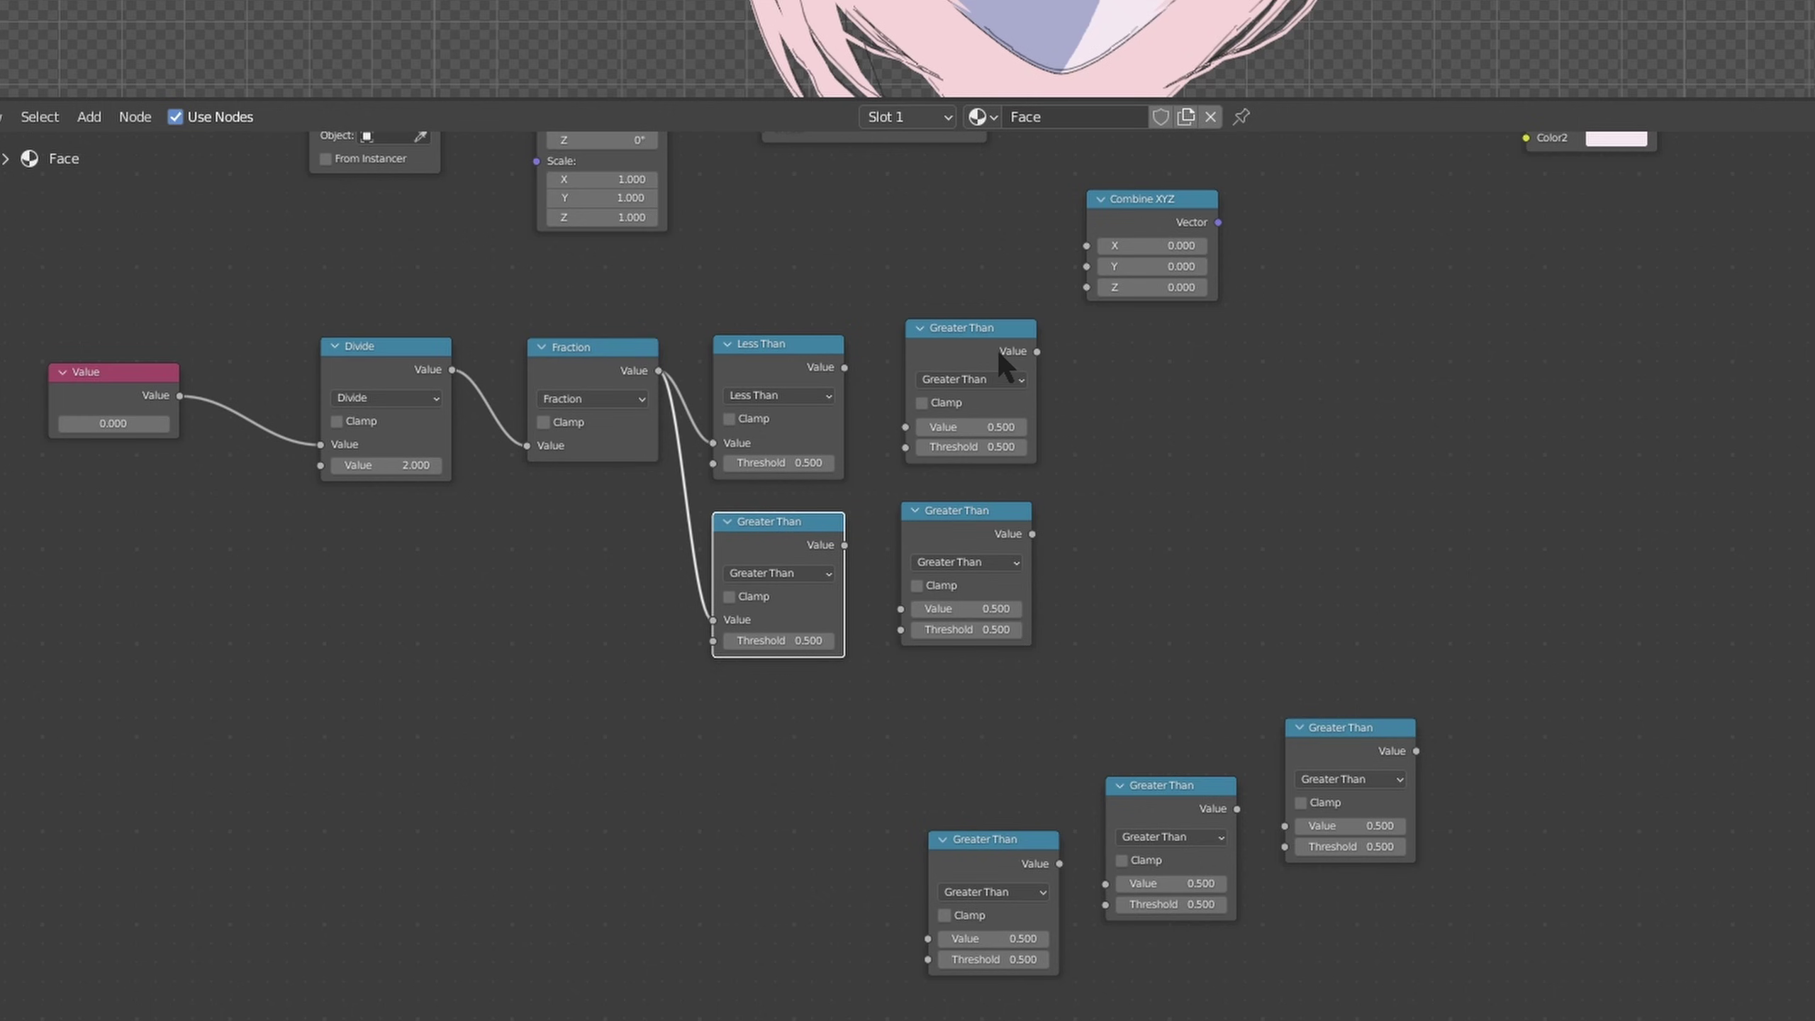
Change the node after Less Than to Add and the one beneath it to Subtract, aligning the two.
left_click(1001, 378)
left_click(932, 426)
left_click(964, 562)
key("s")
left_click_drag(974, 505, 978, 494)
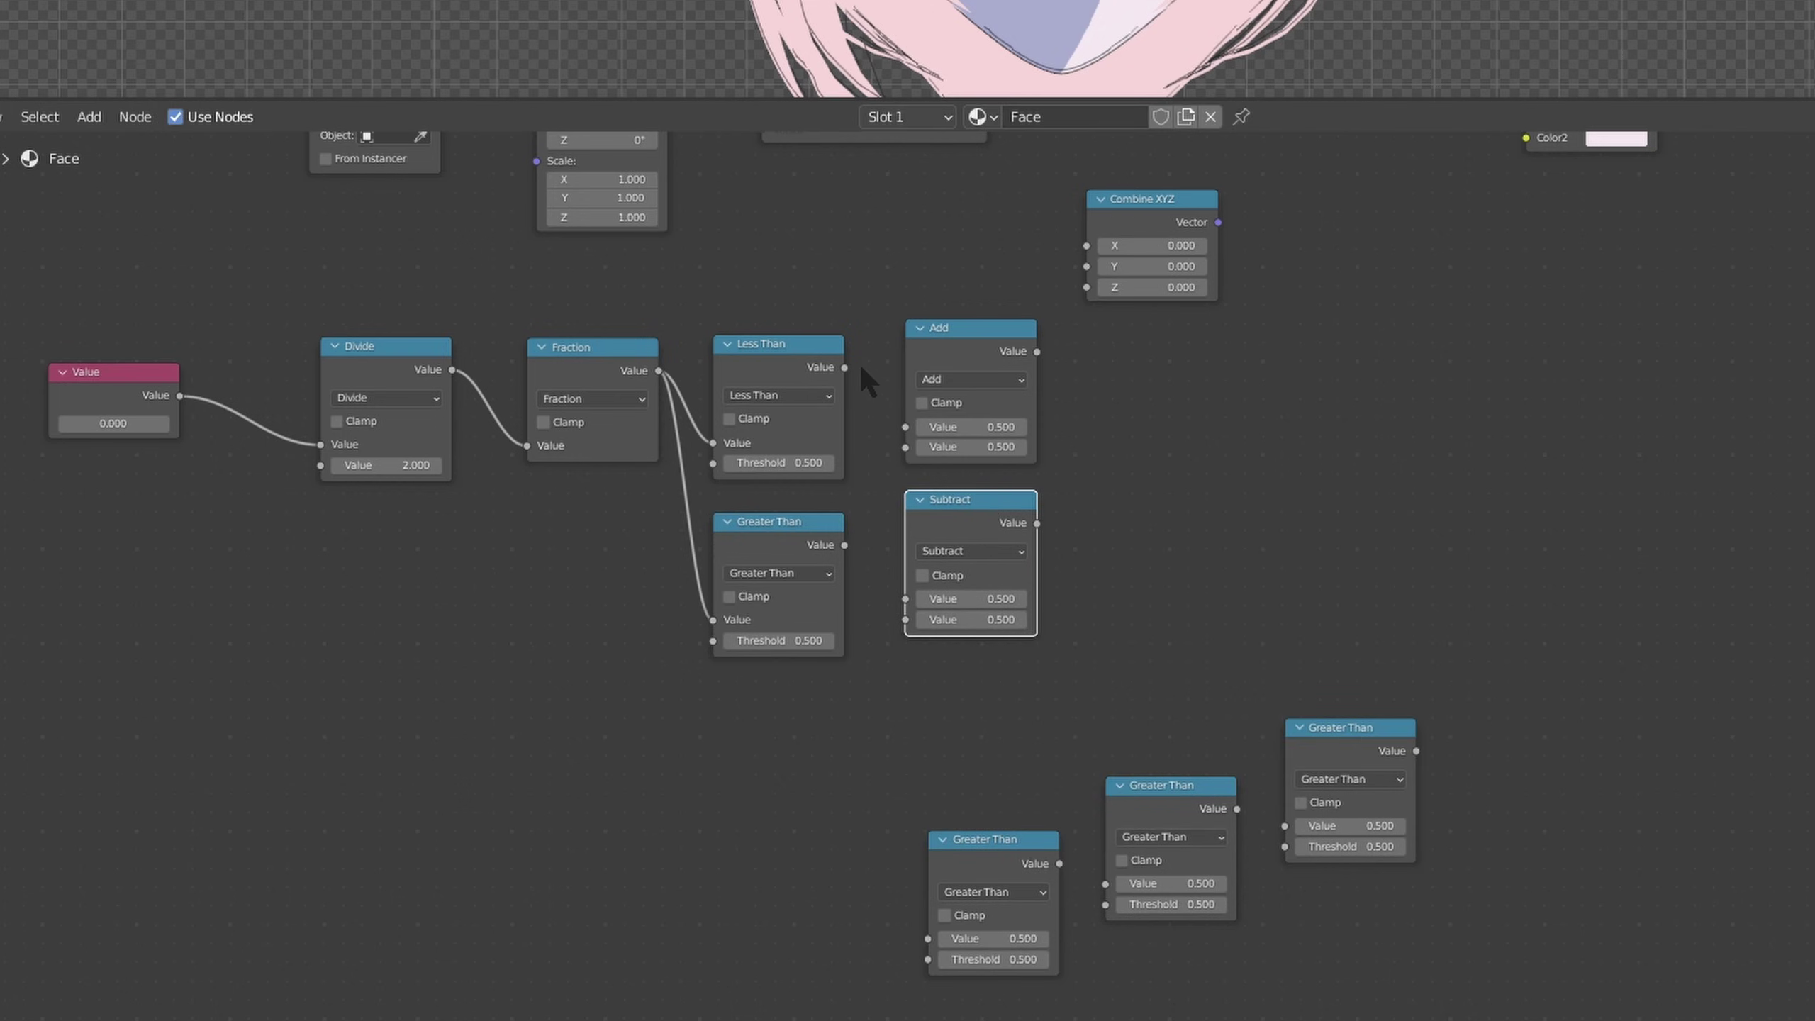
Link Less Than to Add's first input and Greater Than to Subtract's second input, with Subtract's first value set to 0.
left_click_drag(844, 366, 901, 420)
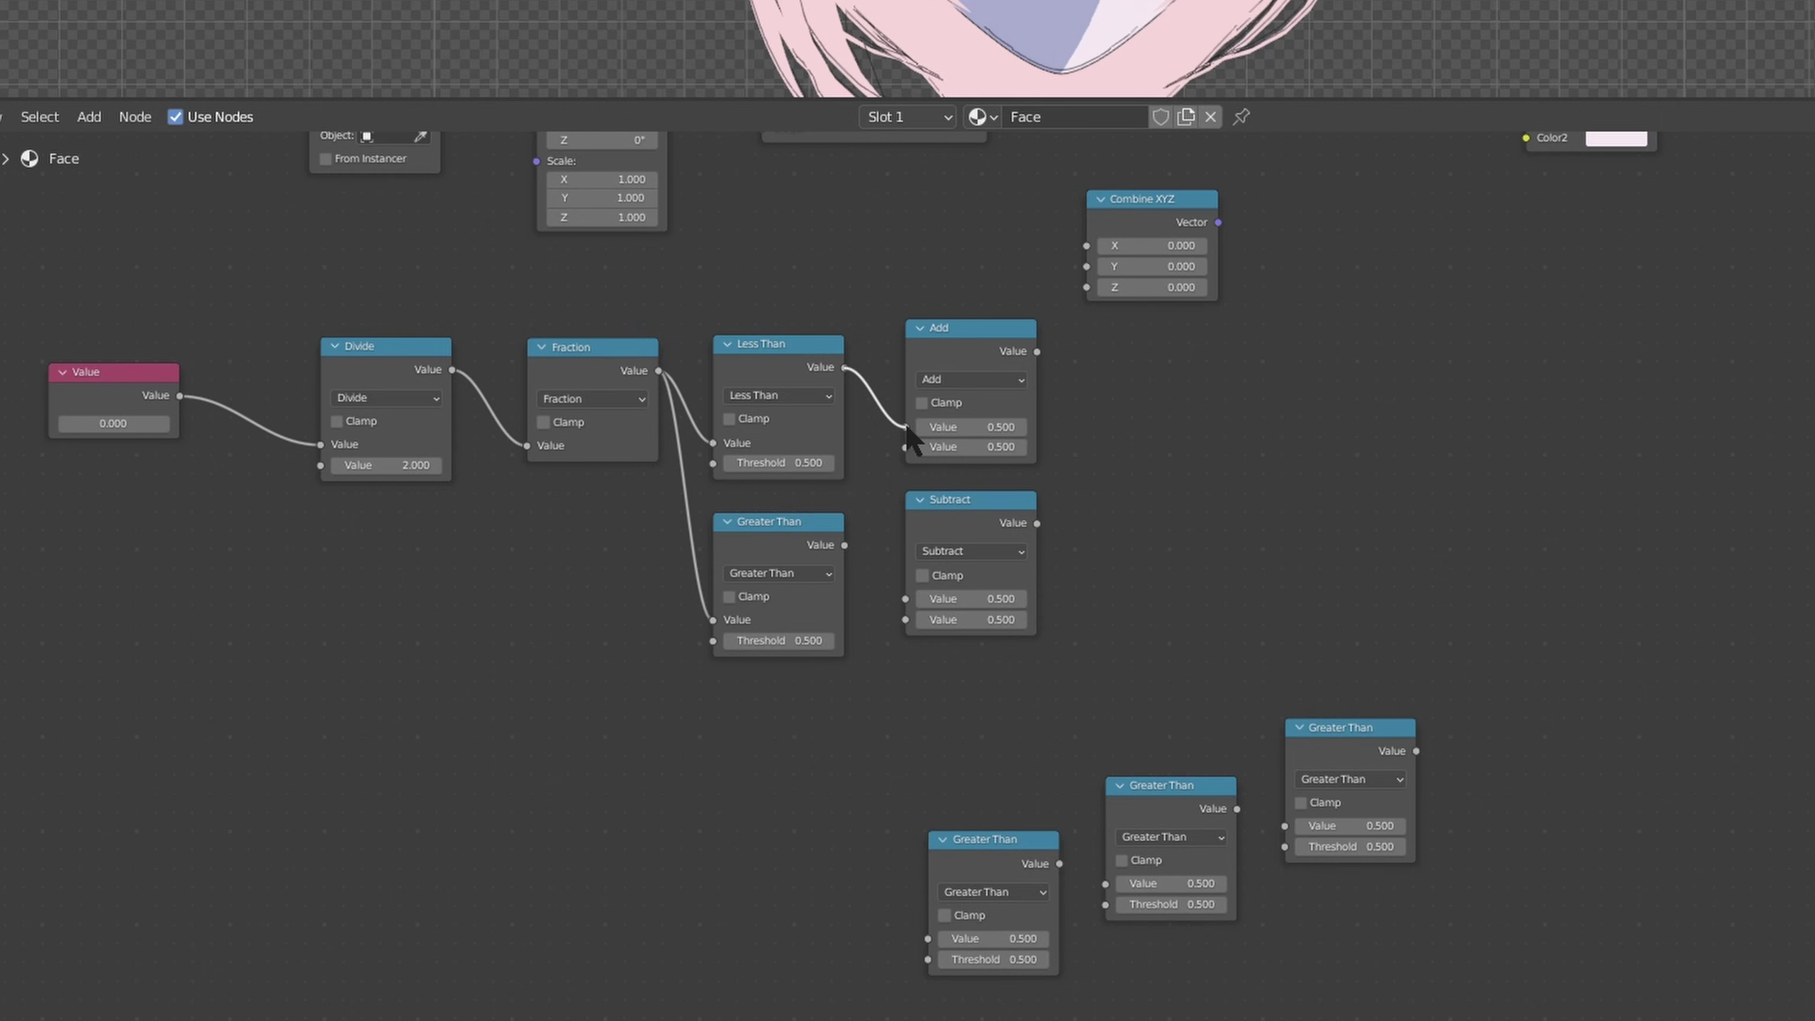
left_click_drag(904, 423, 905, 423)
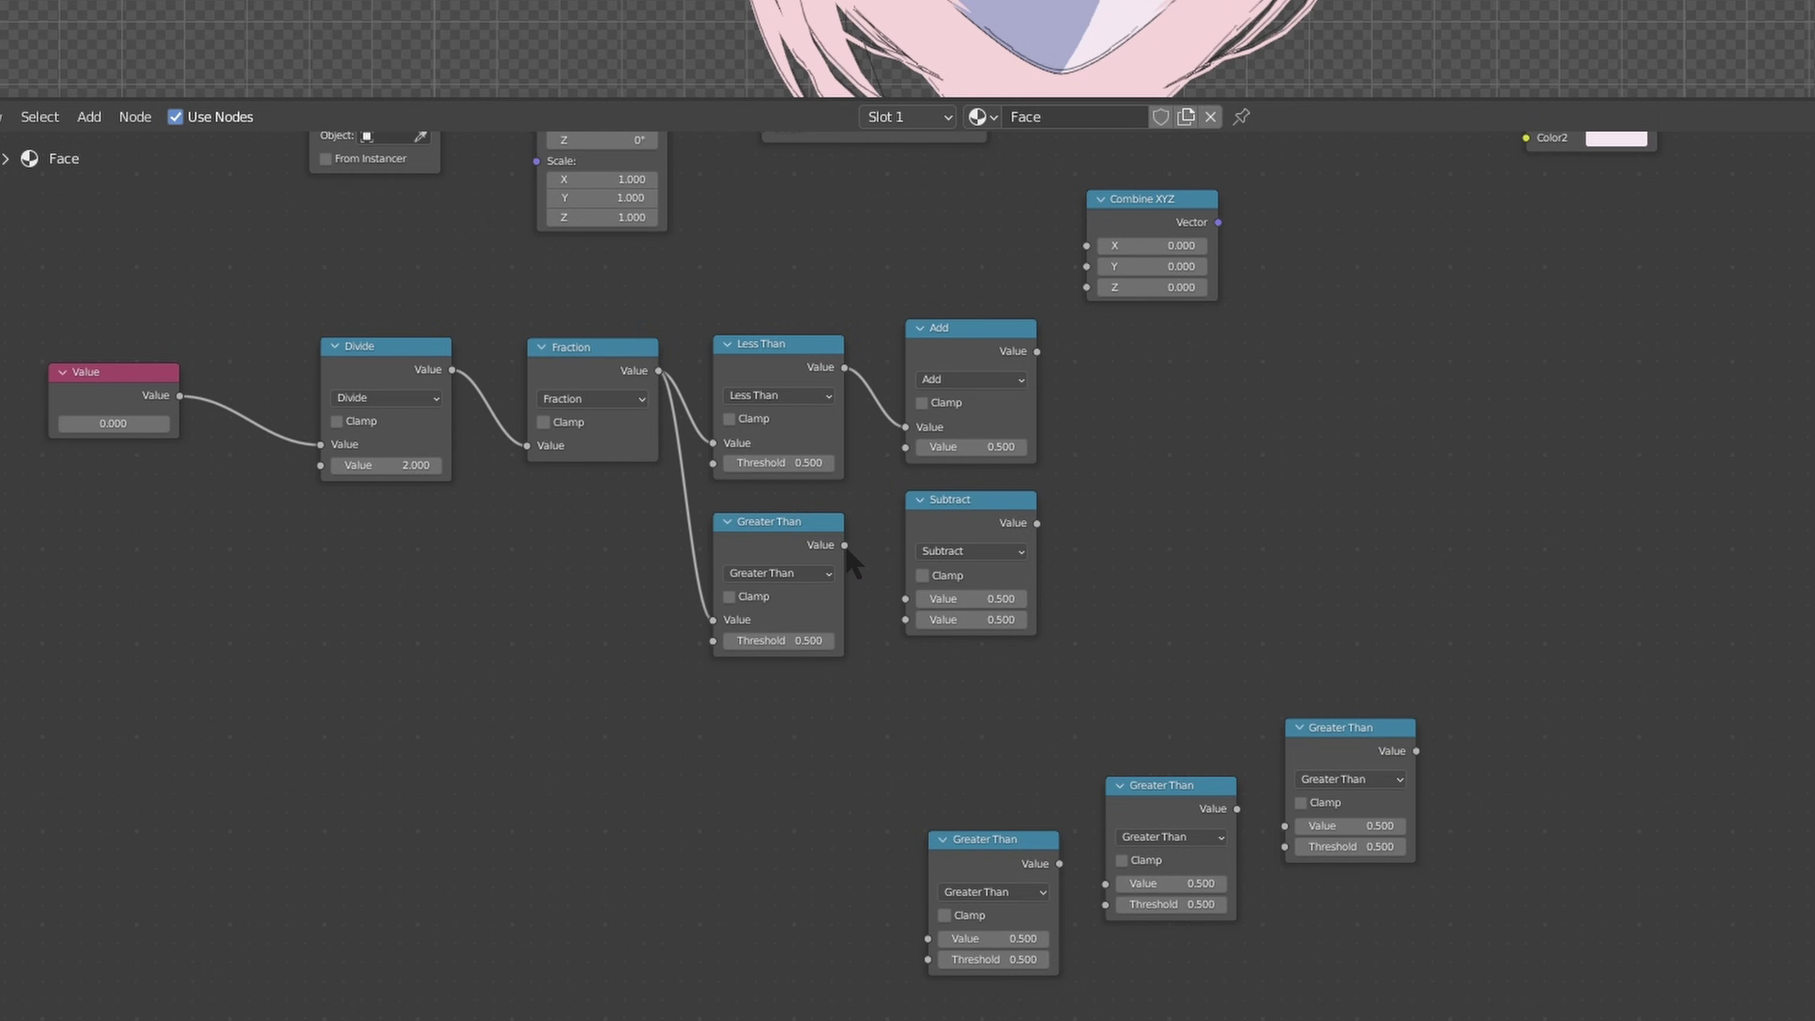
left_click_drag(844, 544, 906, 620)
left_click(971, 599)
type("0")
key("Return")
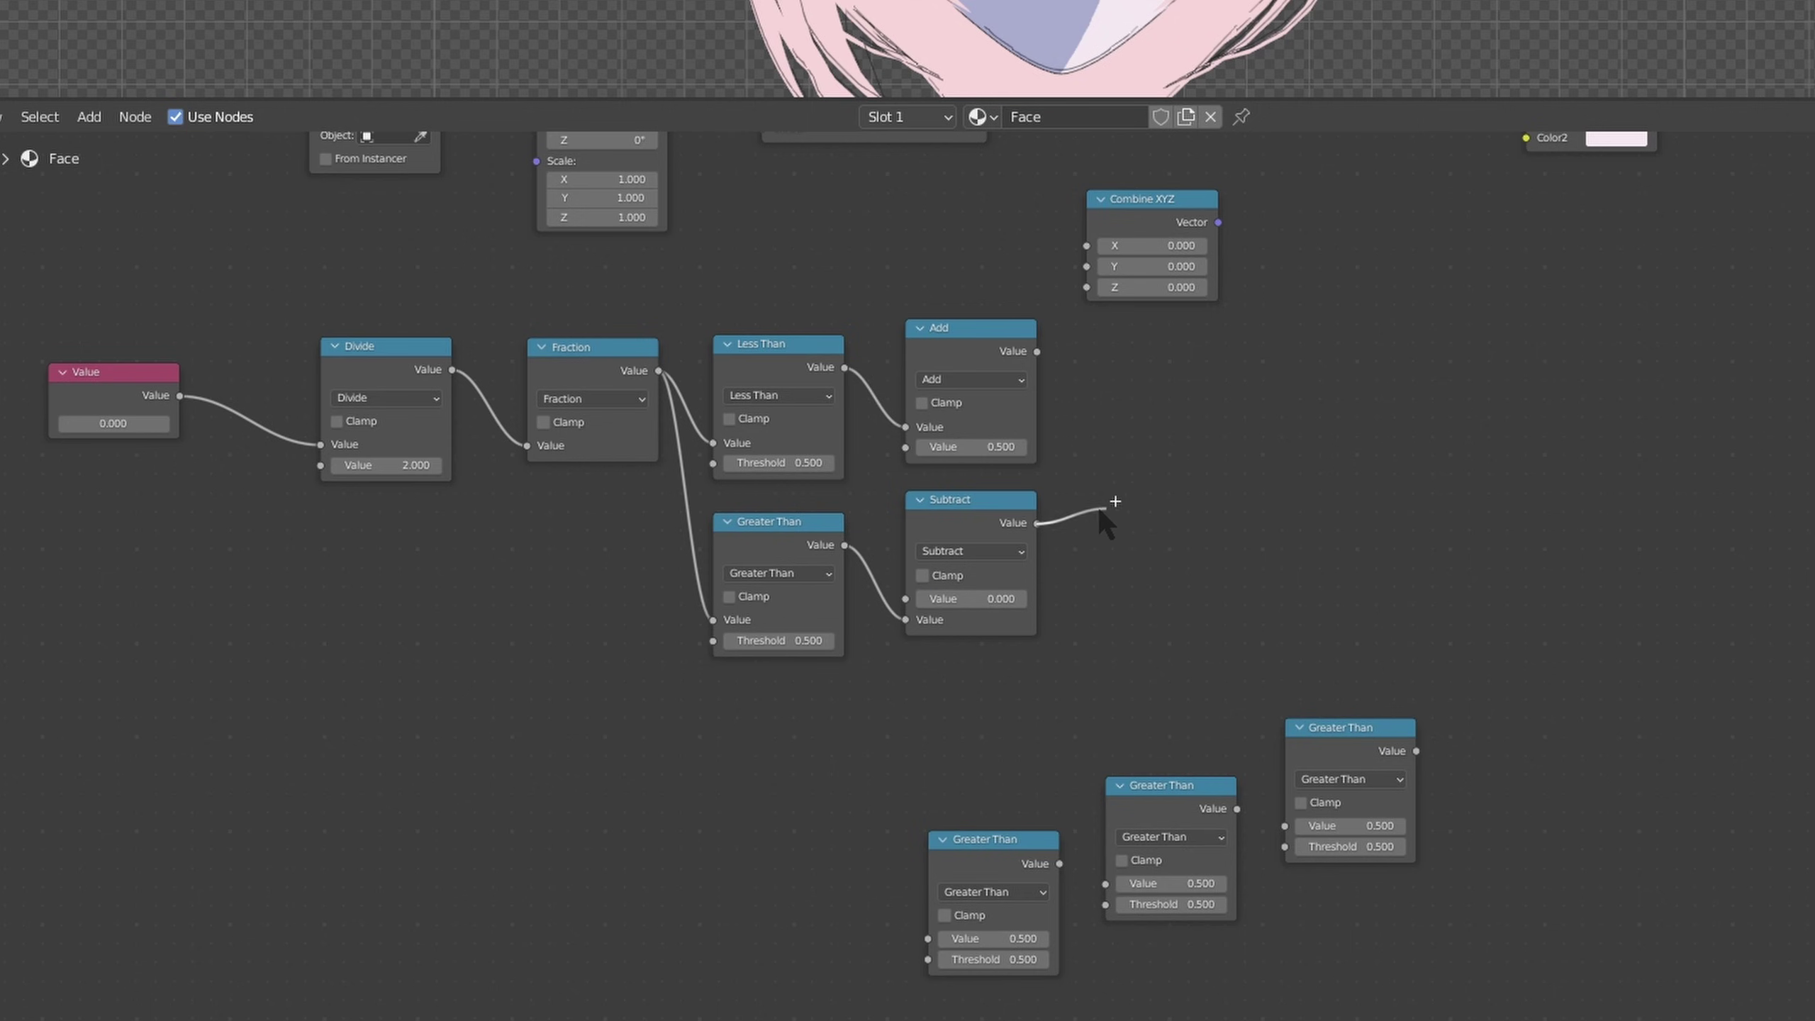
Connect Subtract's output to Add's second input and move the Greater Than and Subtract nodes further below the row.
left_click_drag(1119, 508, 906, 454)
left_click_drag(907, 453, 955, 512)
left_click(770, 523)
left_click_drag(776, 532, 768, 563)
left_click_drag(935, 533, 920, 545)
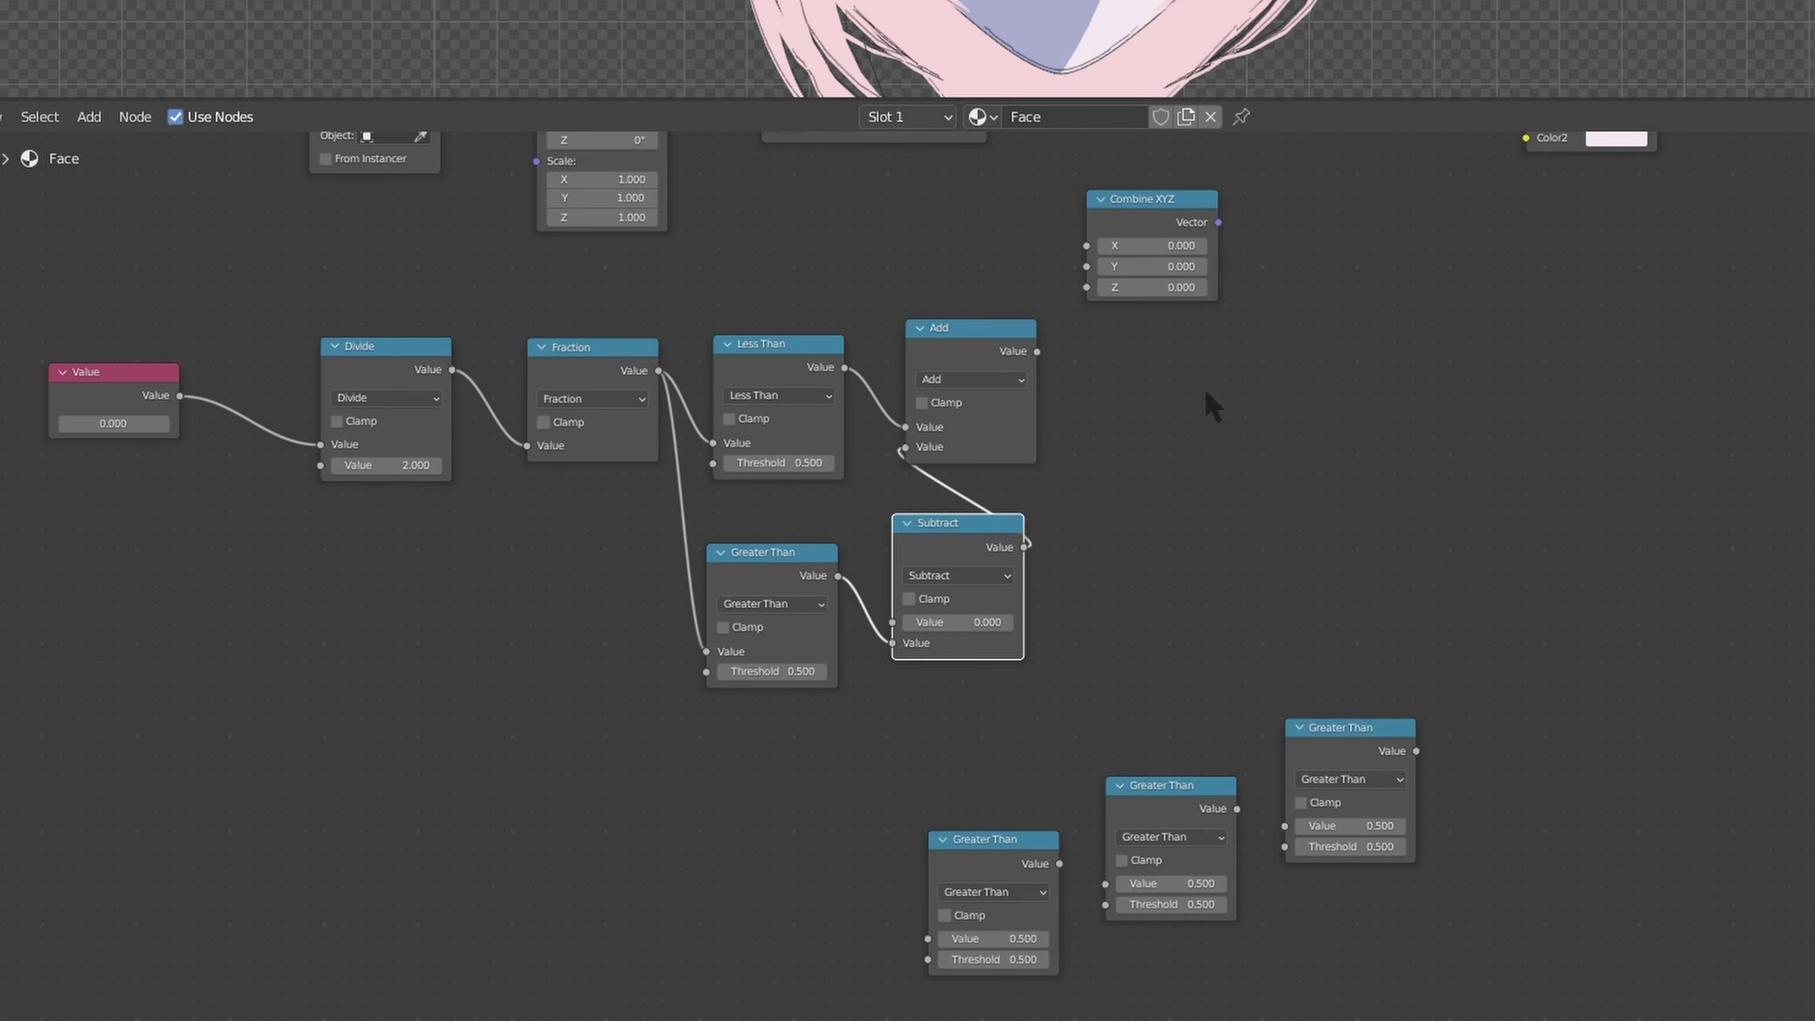
Shift the Add node slightly and connect its output to the X input of Combine XYZ.
middle_click_drag(1261, 368, 1196, 523)
left_click_drag(943, 495, 932, 488)
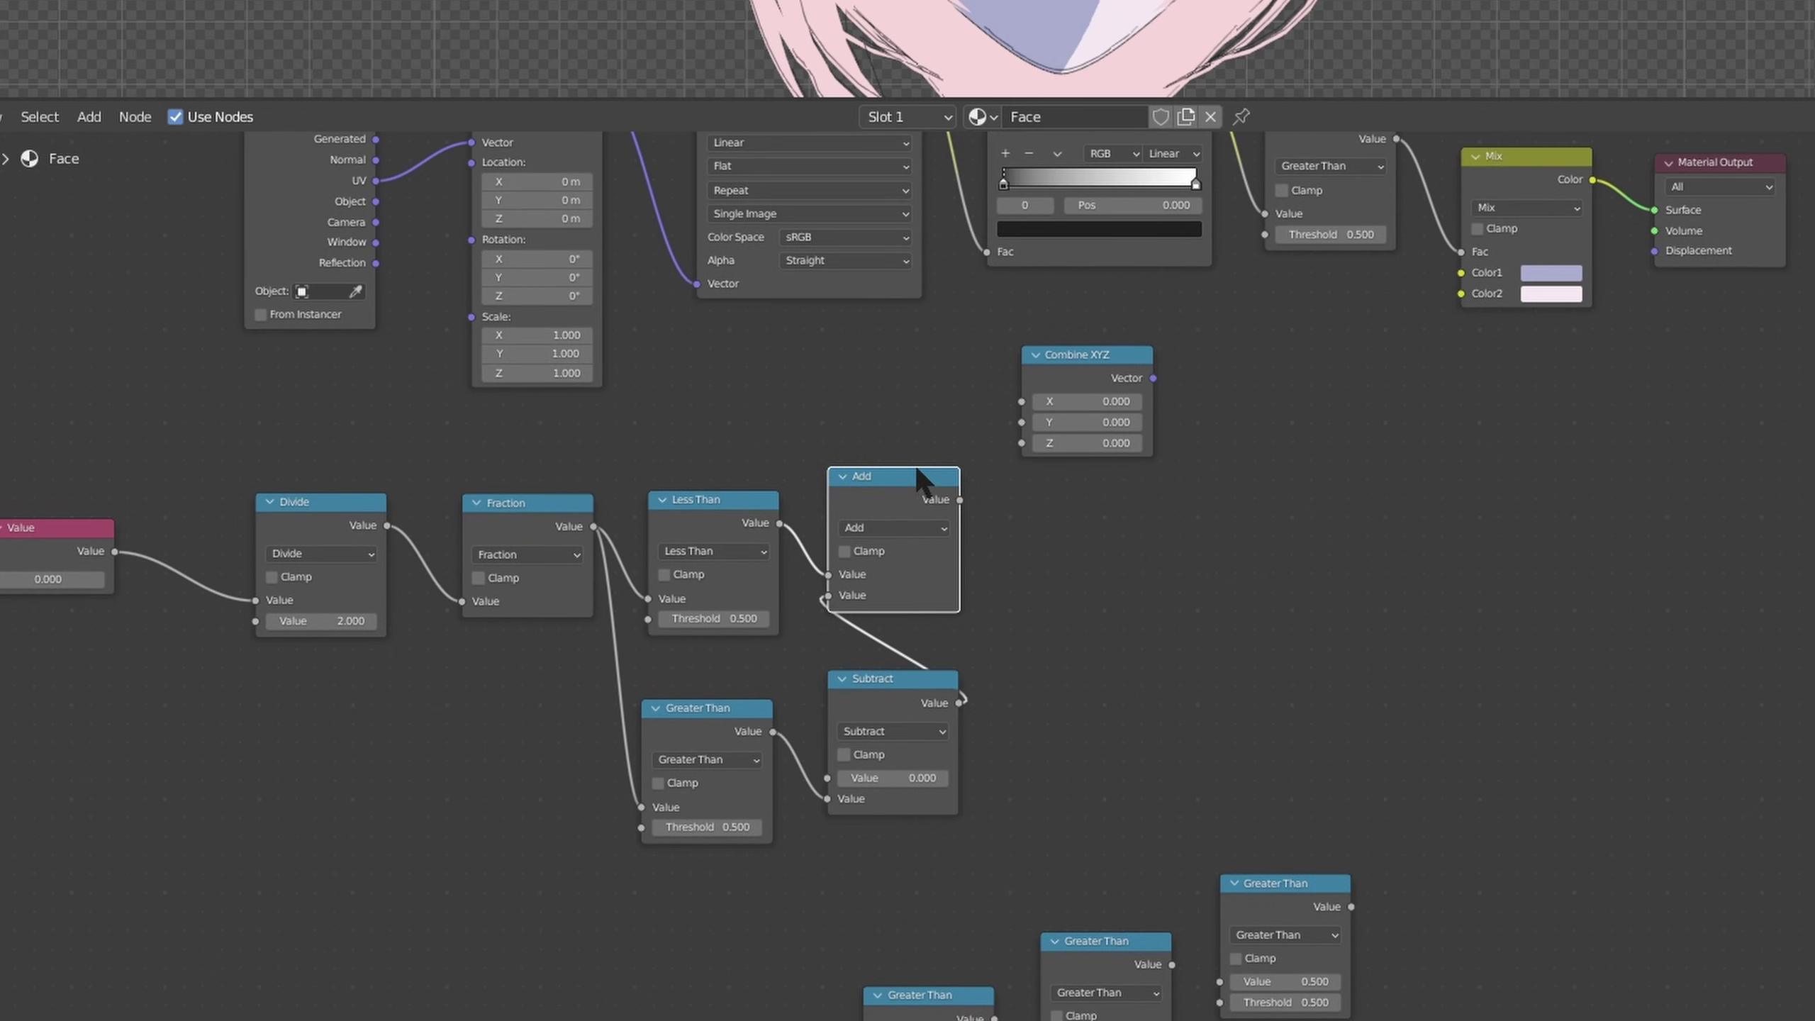
left_click_drag(992, 428, 1021, 402)
Set Combine XYZ's Y and Z to 1 and connect its vector output to the Mapping node's Scale.
left_click(1086, 421)
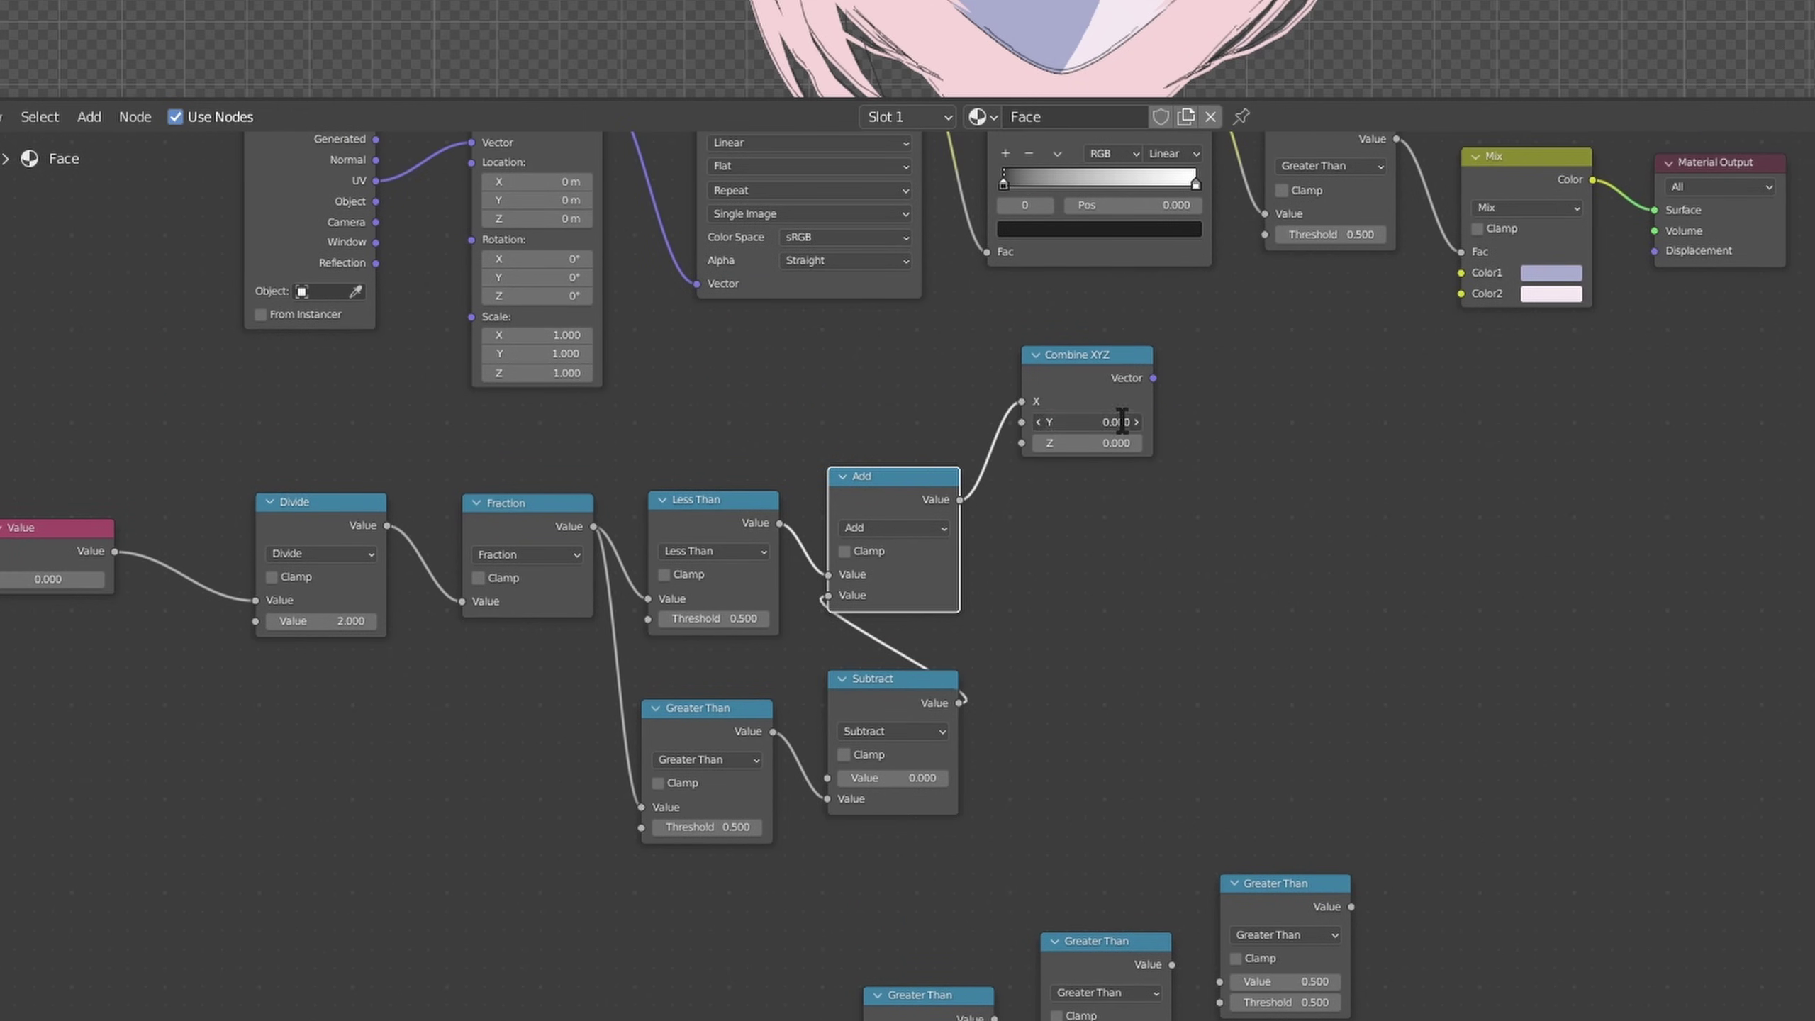
type("1")
key("Return")
left_click(1135, 451)
type("1")
key("Return")
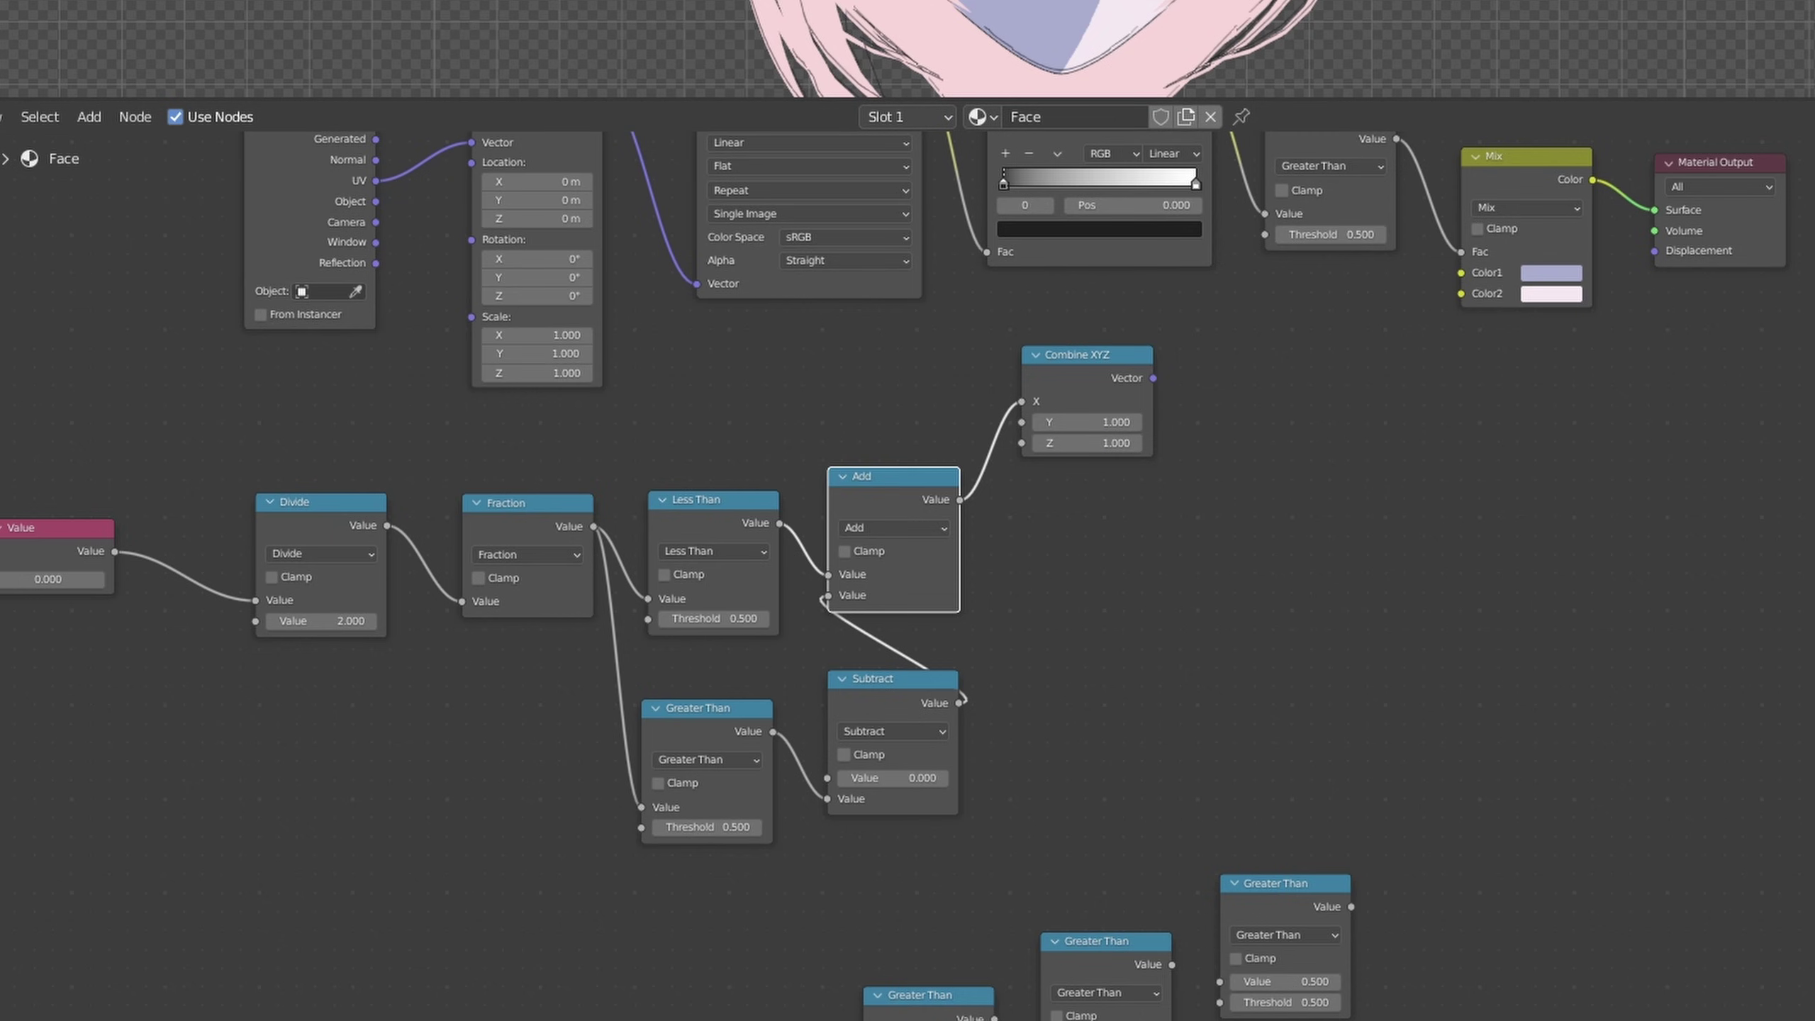
left_click_drag(1153, 377, 471, 317)
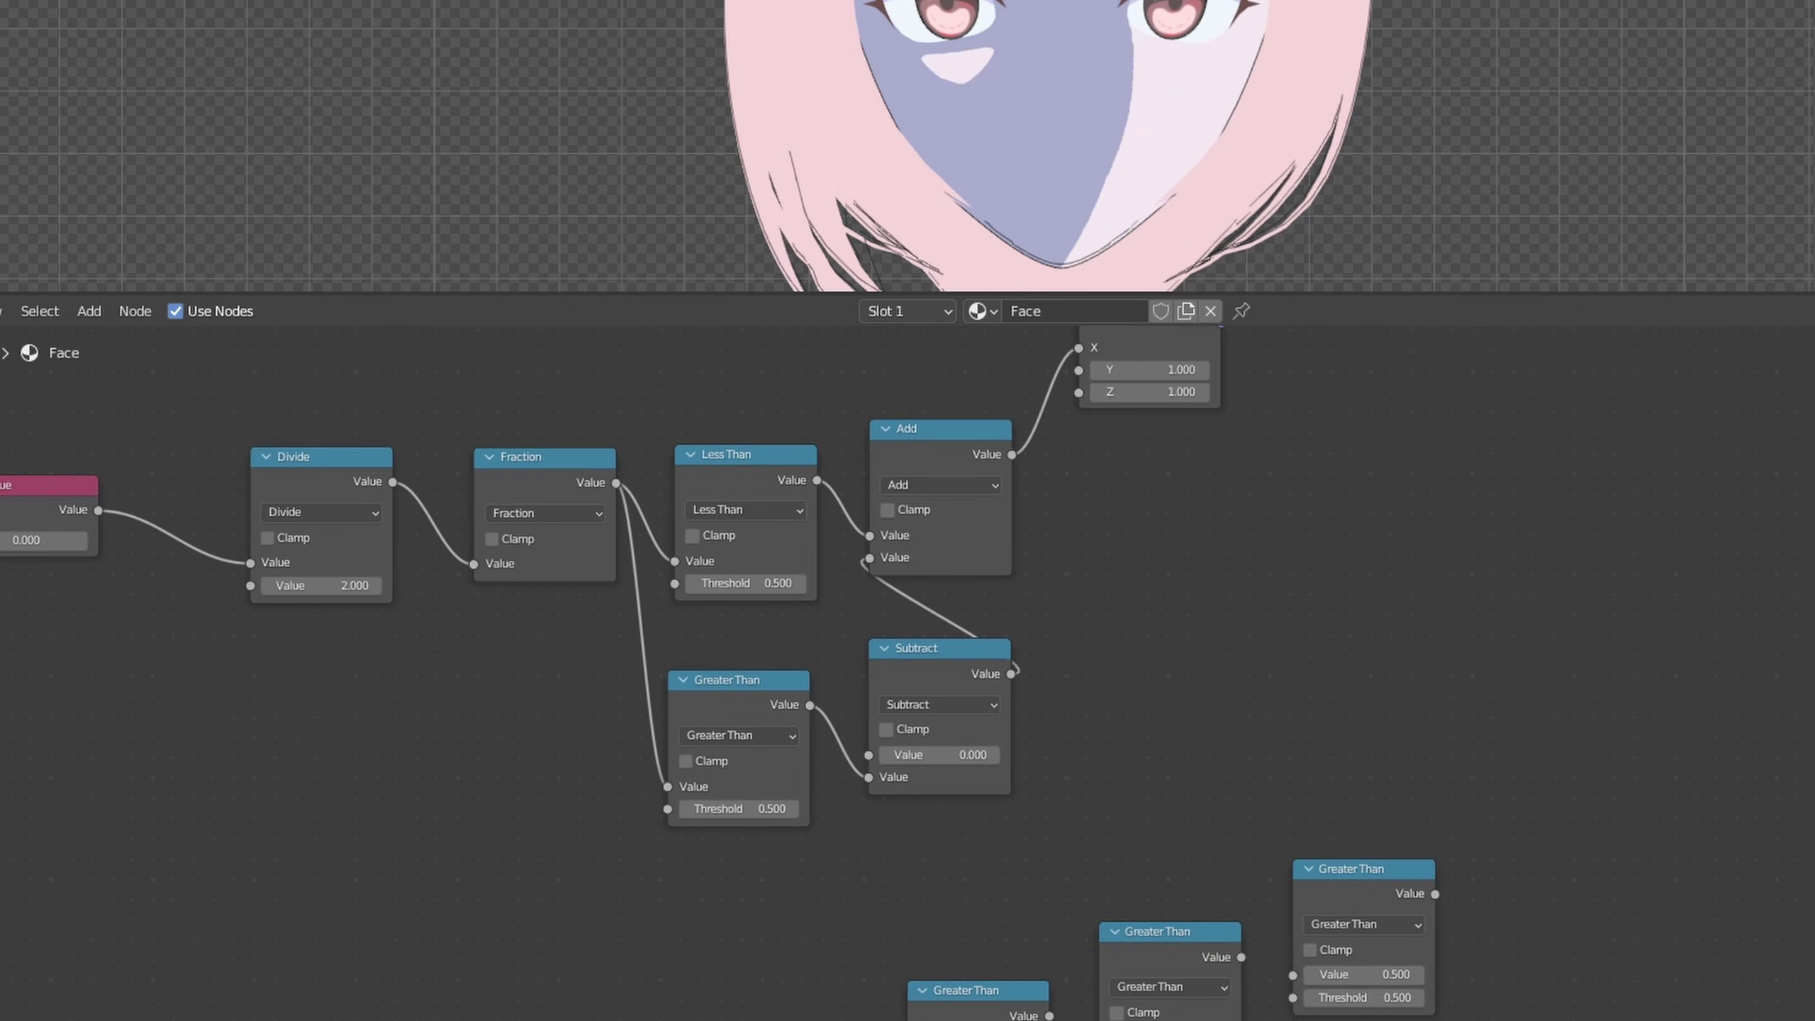
Change the three unconnected Greater Than nodes in the lowest group to Fraction, Subtract and Absolute, in that order.
scroll(1572, 851, "down", 5, "shift")
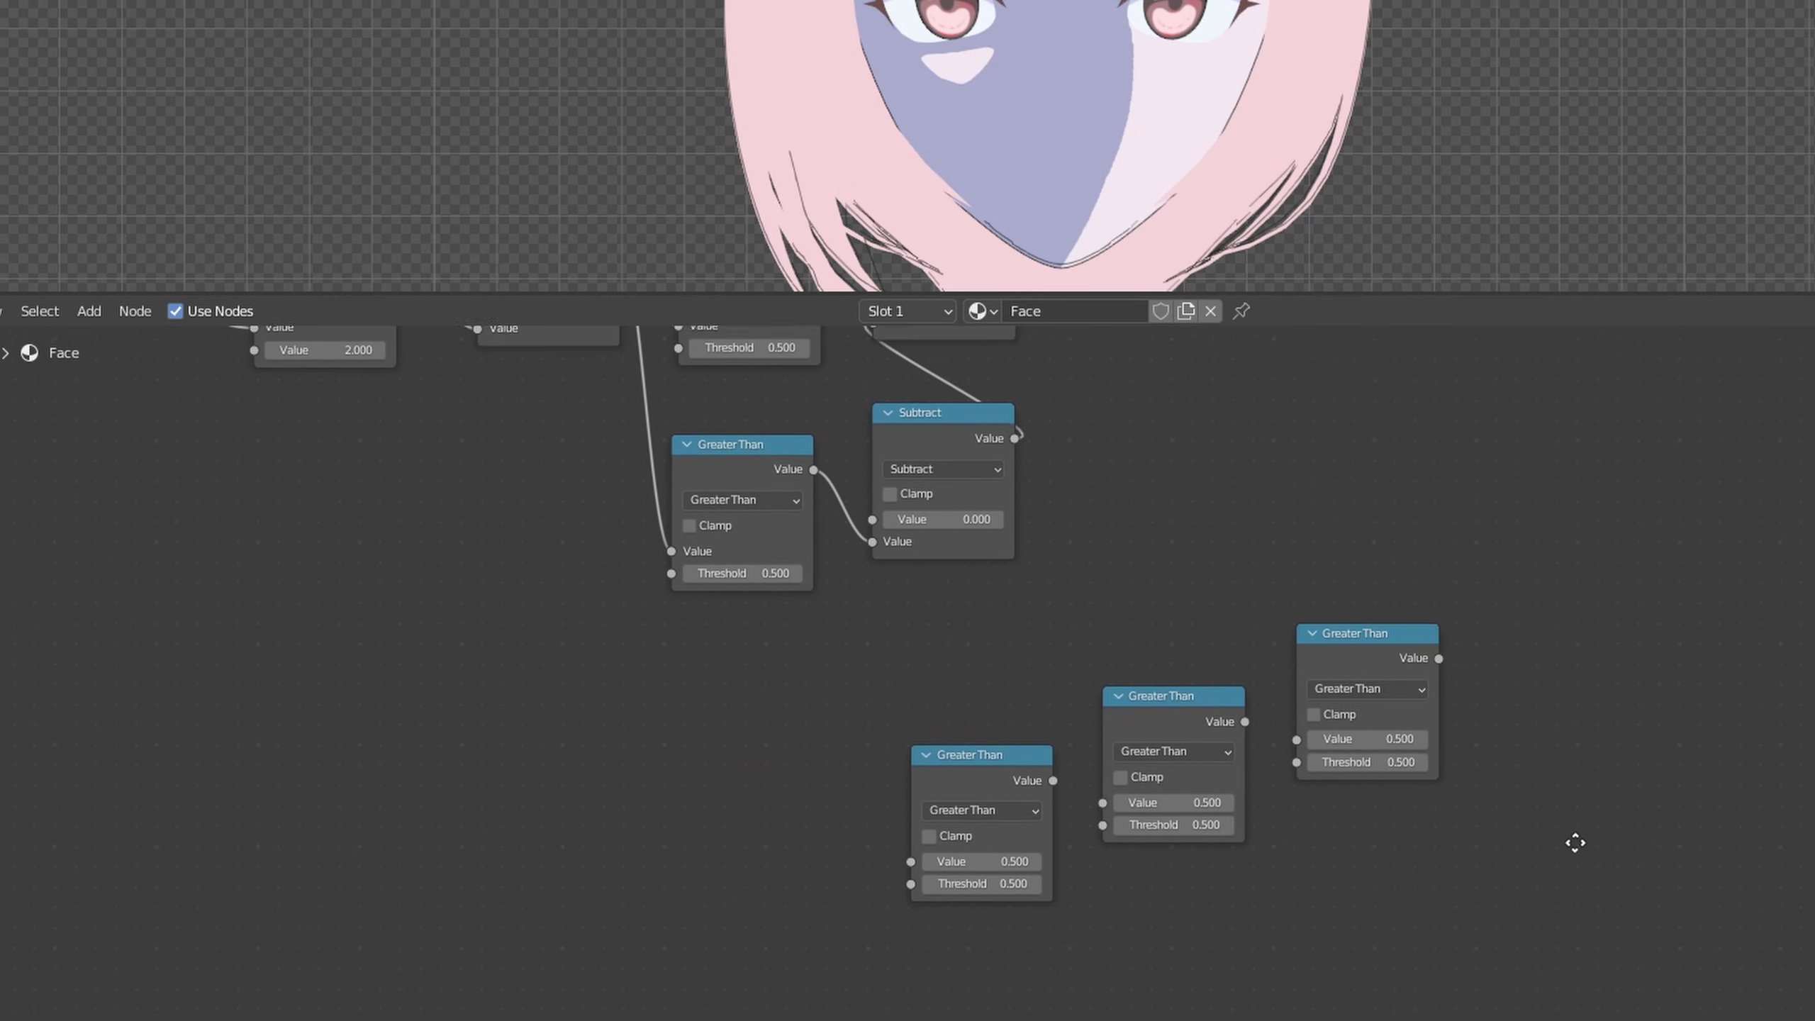
left_click(970, 851)
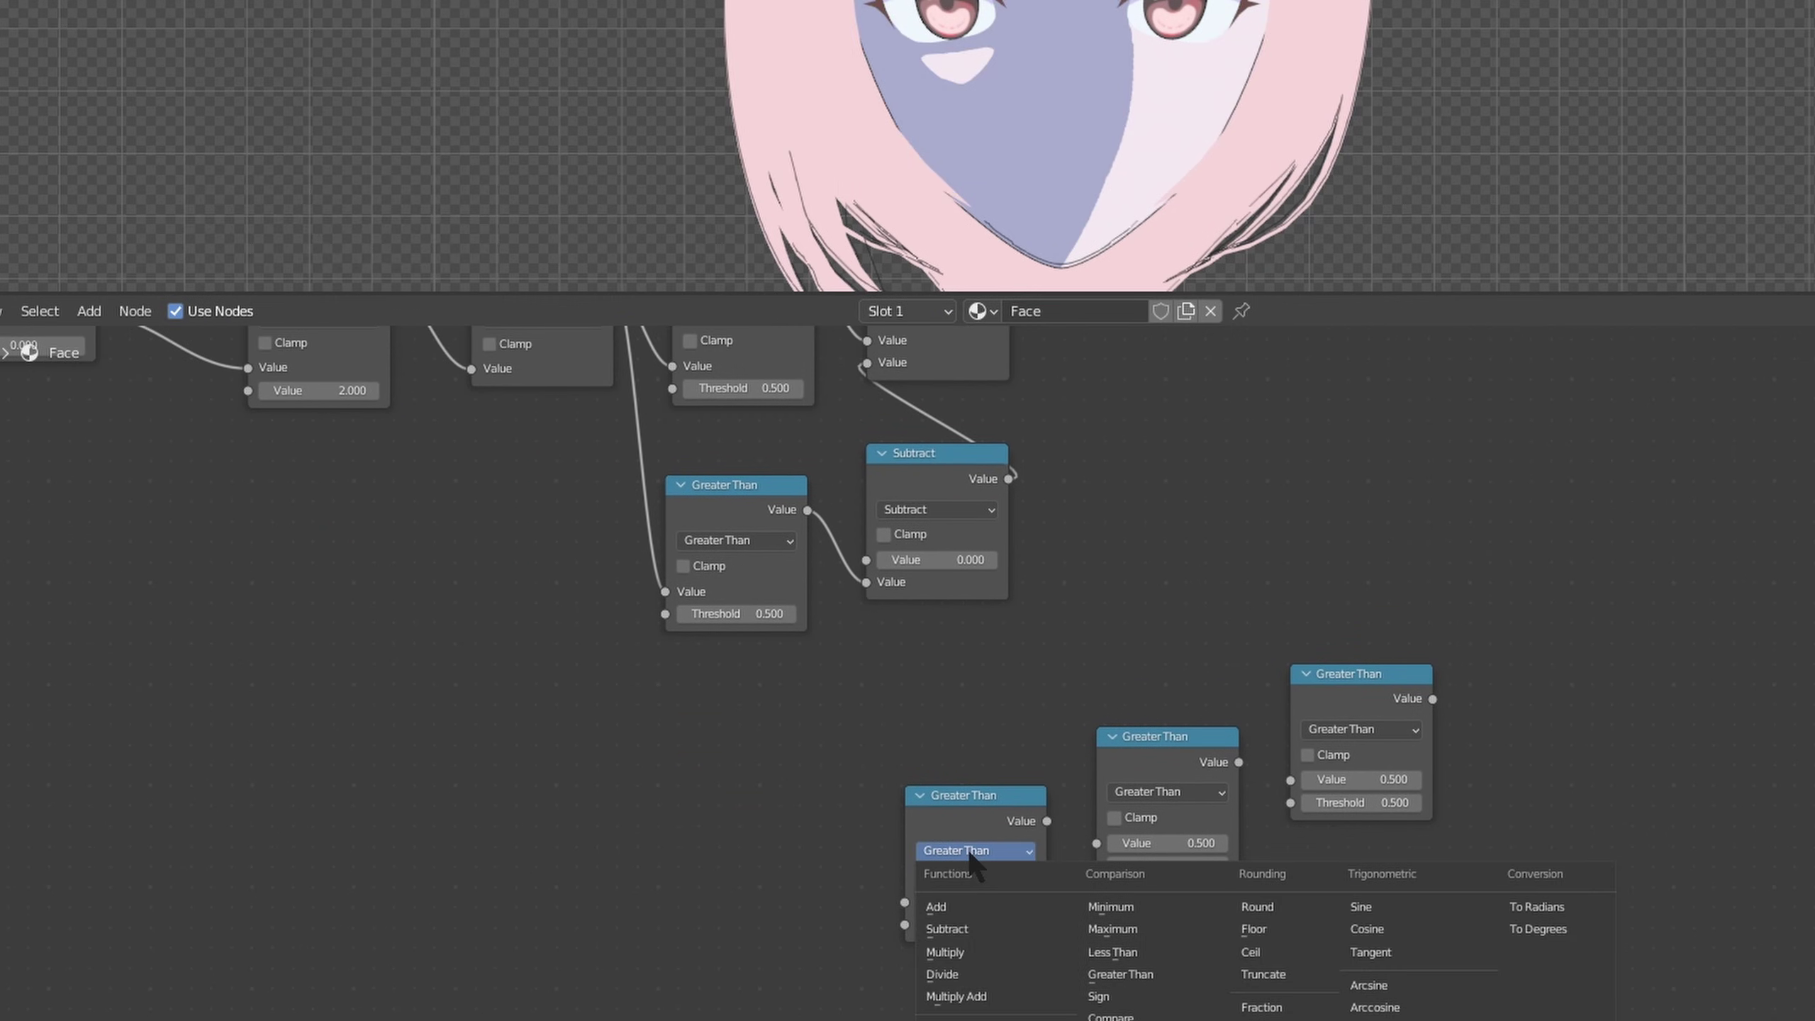
left_click(1261, 1007)
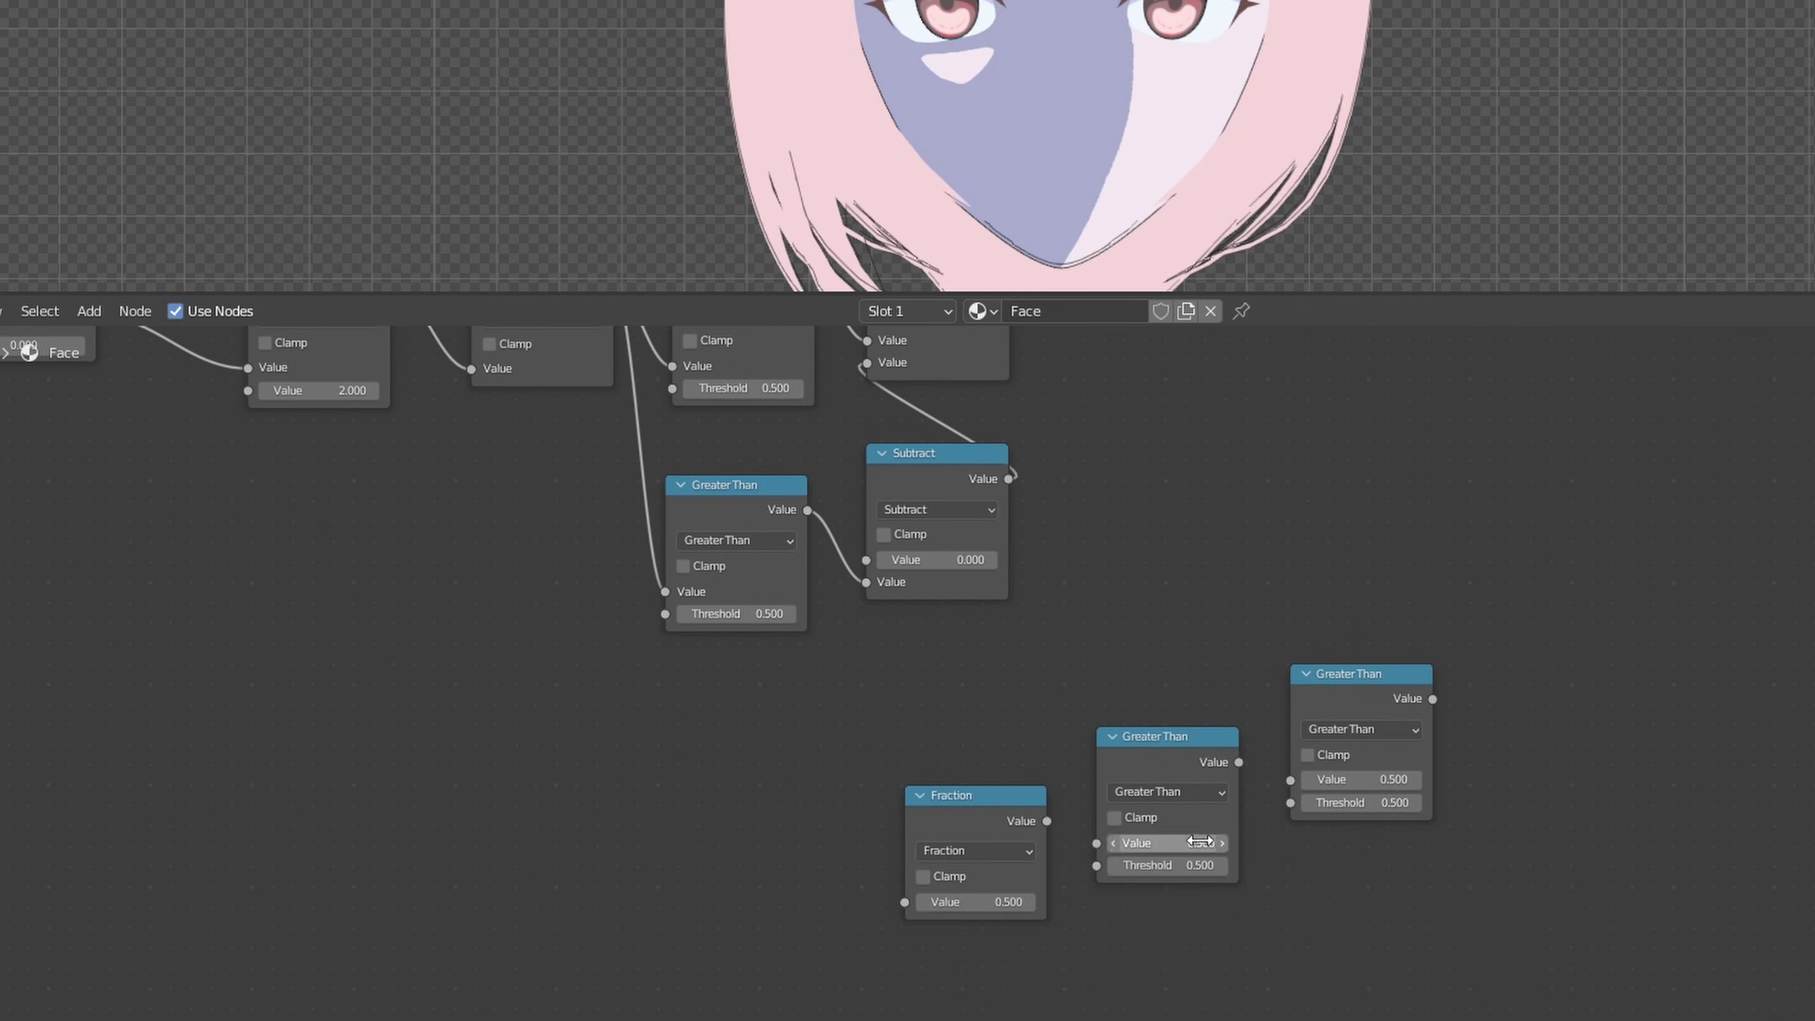
left_click(1186, 794)
left_click(1139, 869)
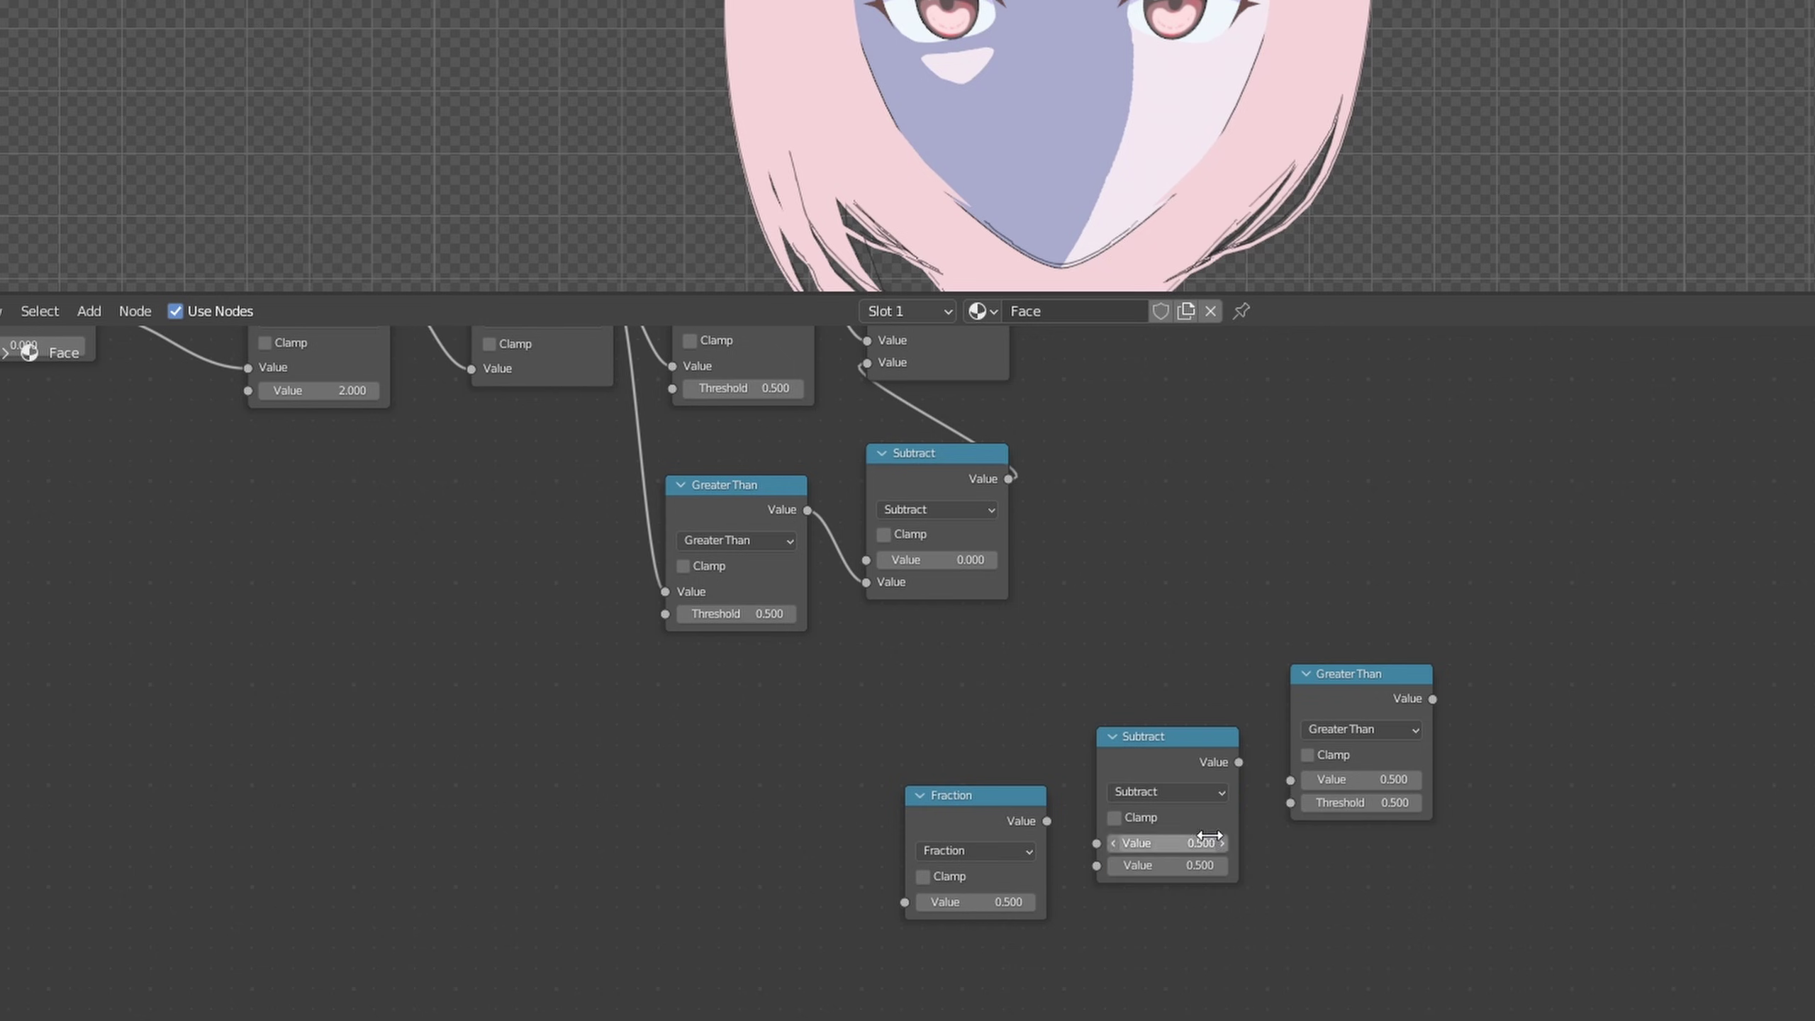
left_click(1356, 731)
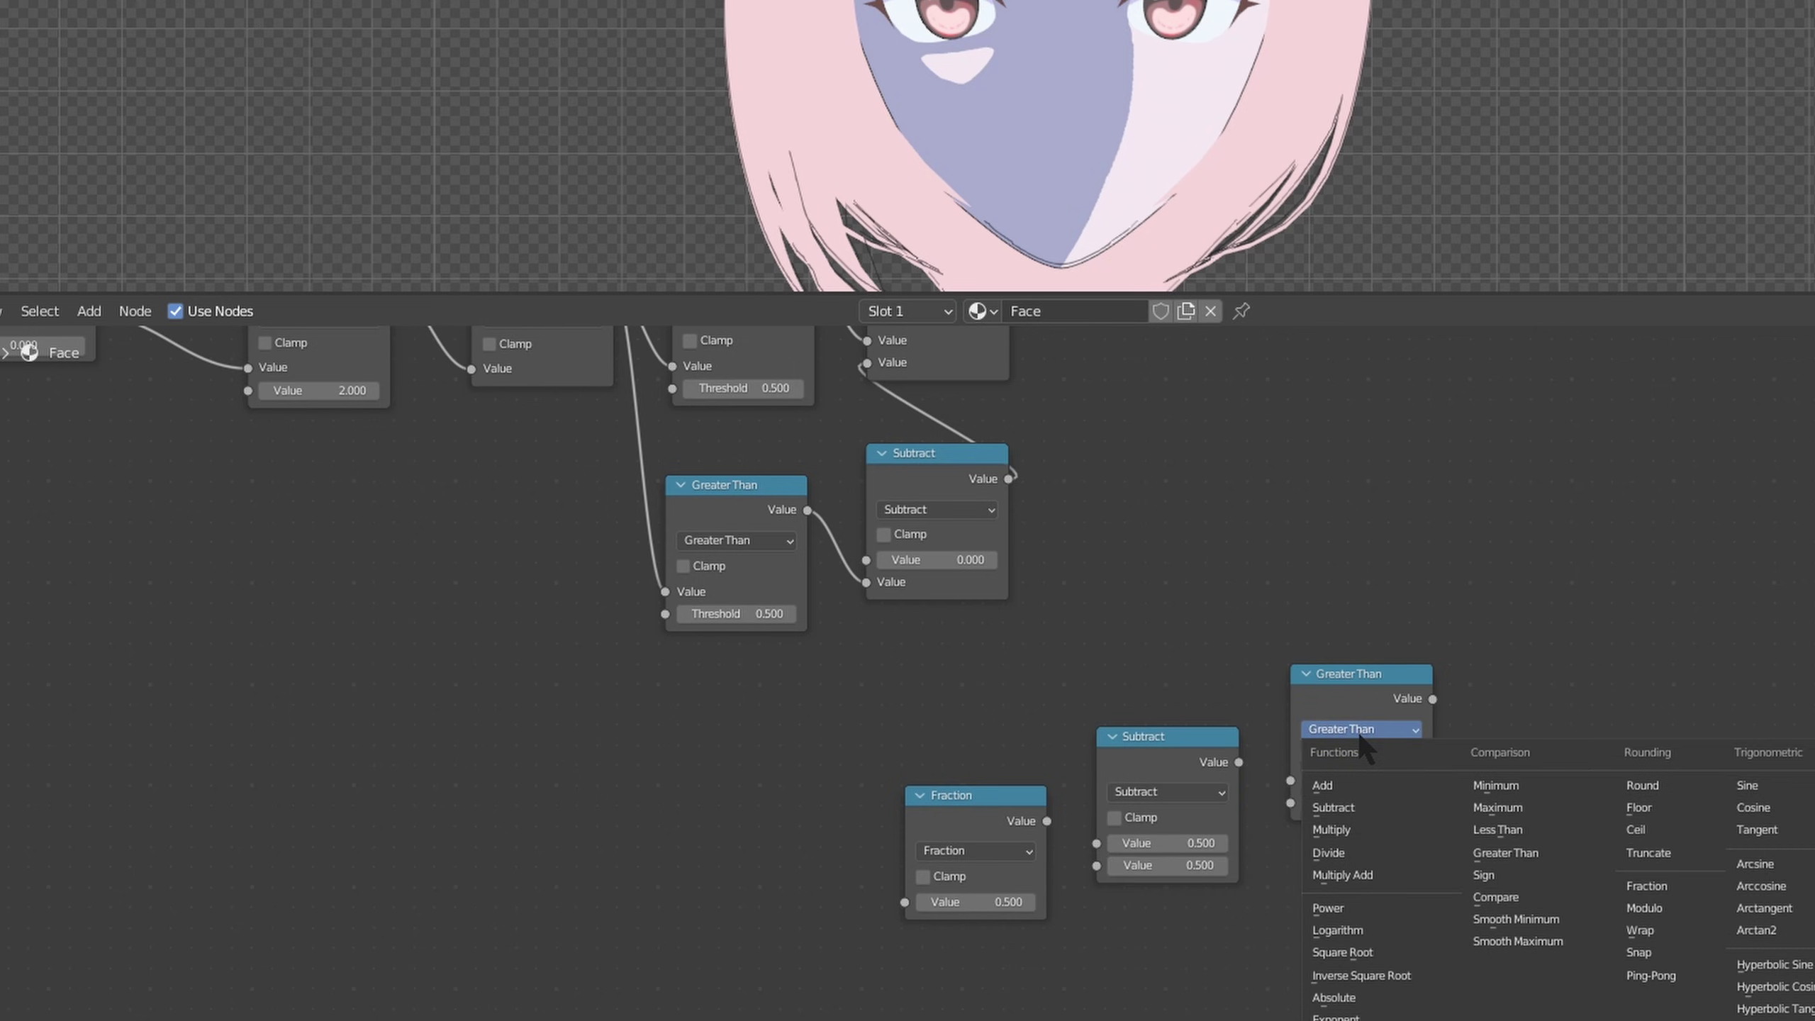
left_click(1354, 997)
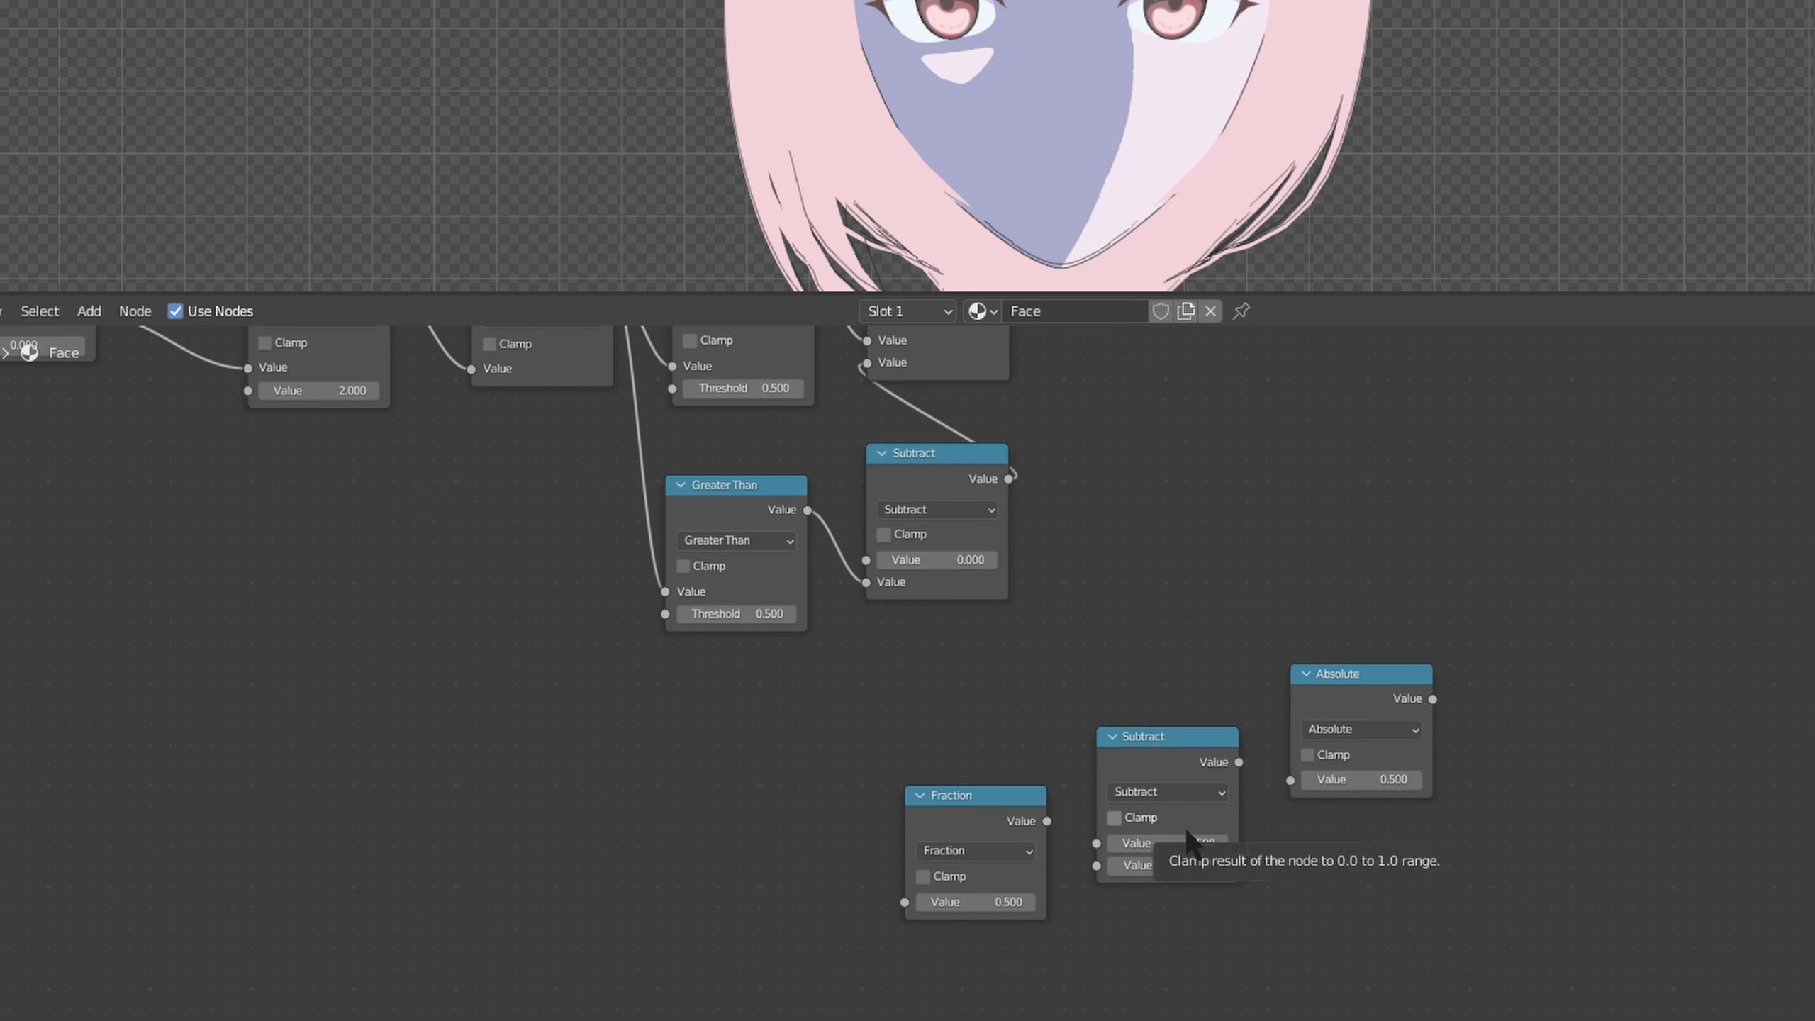
scroll(1322, 593, "down", 1)
middle_click_drag(1350, 558, 1414, 765)
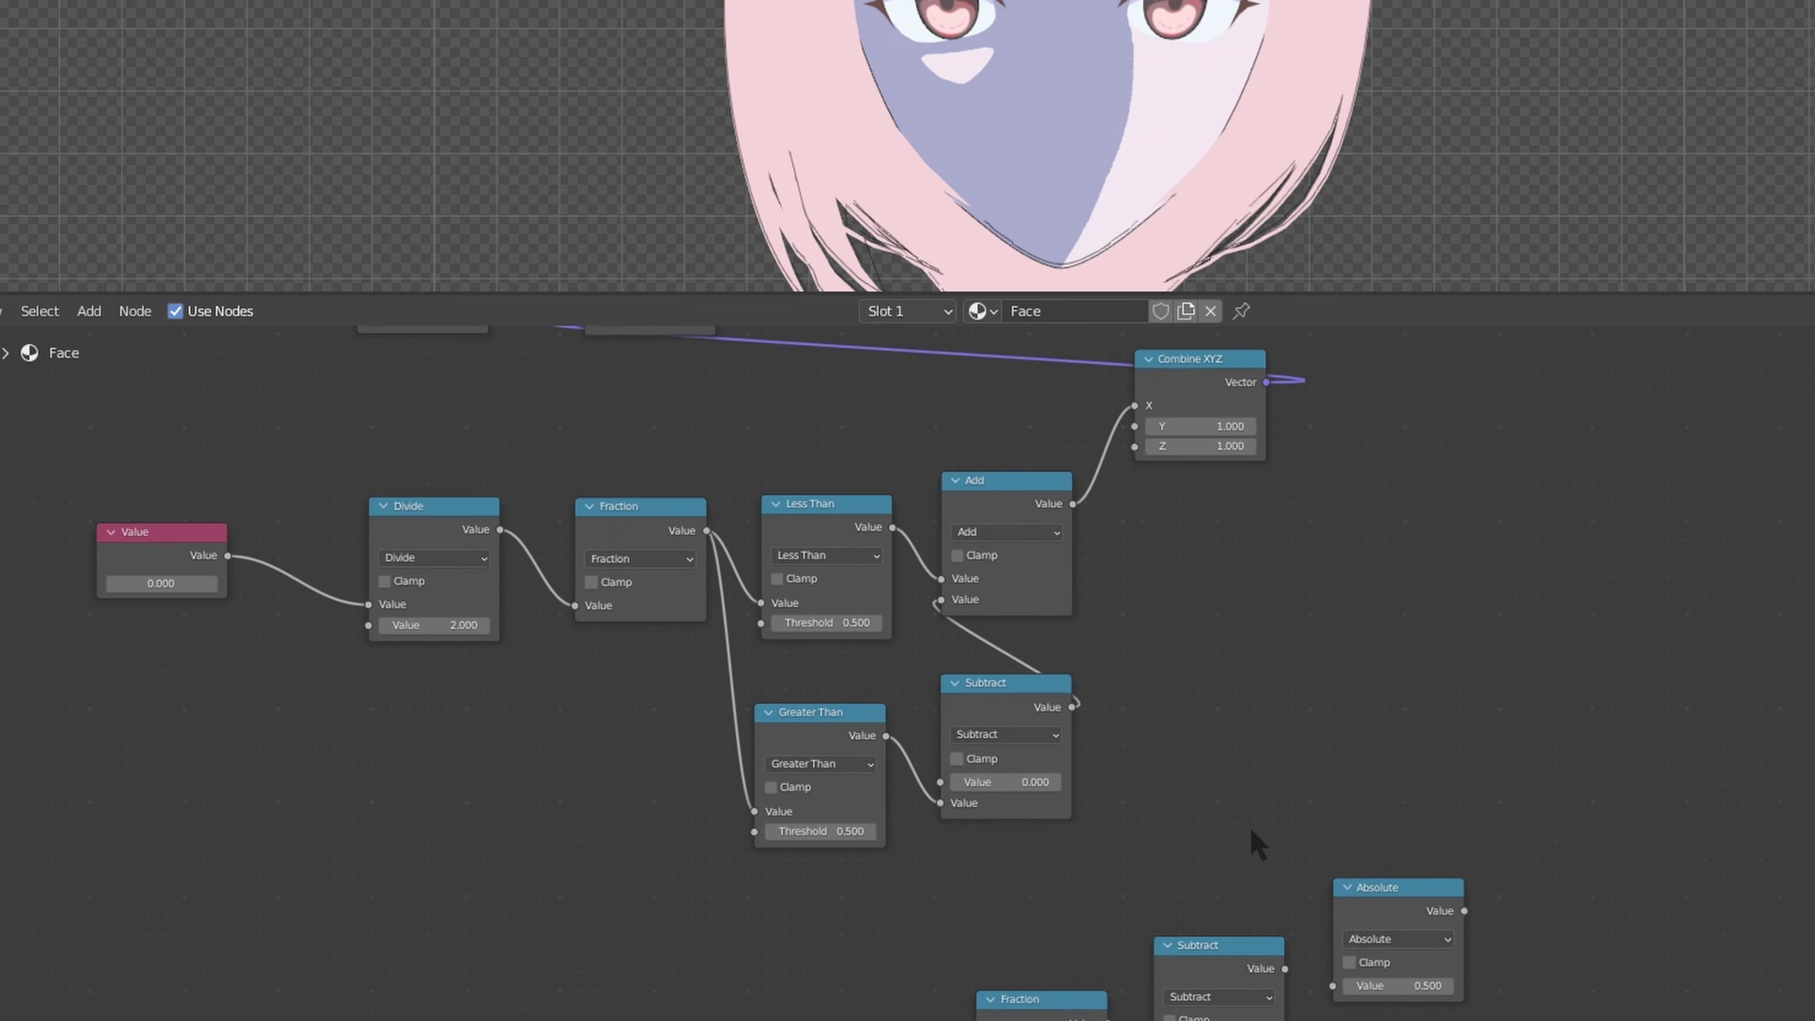
Connect the Value node to the lowest Fraction node's input and the lower Greater Than output to the lowest Subtract's first input.
middle_click_drag(1299, 781, 1250, 663)
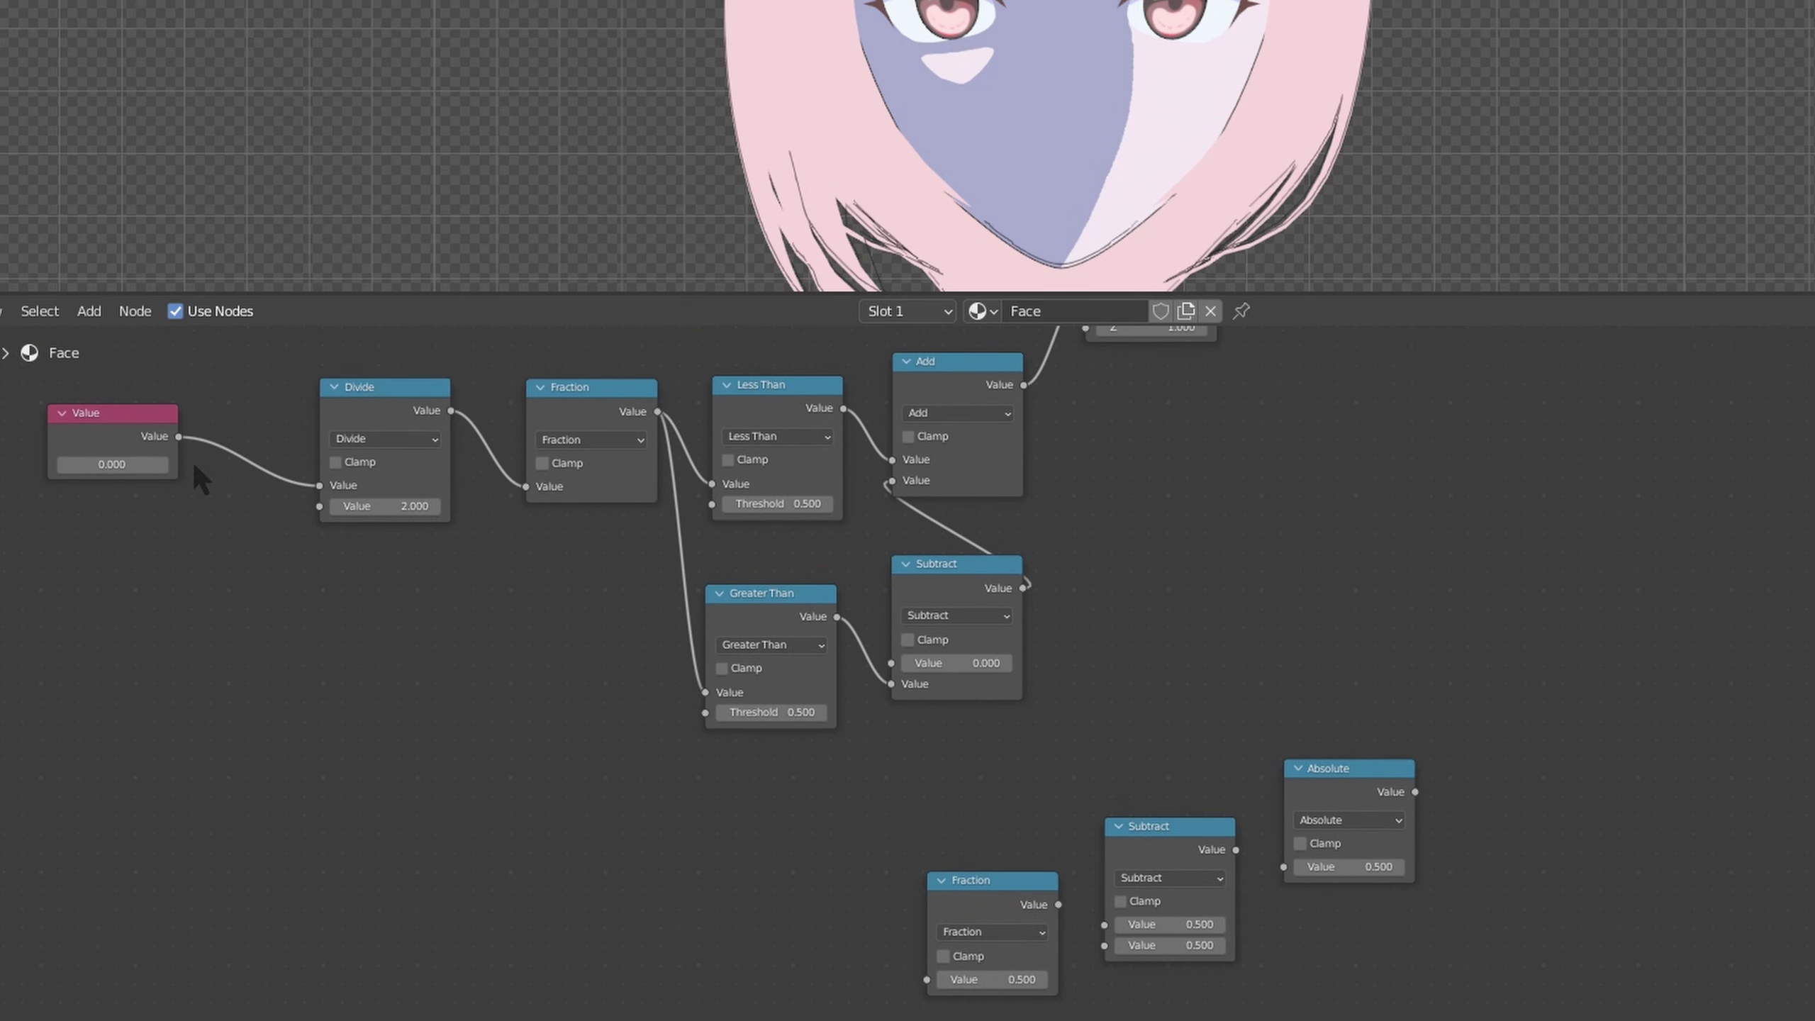
left_click_drag(179, 437, 923, 986)
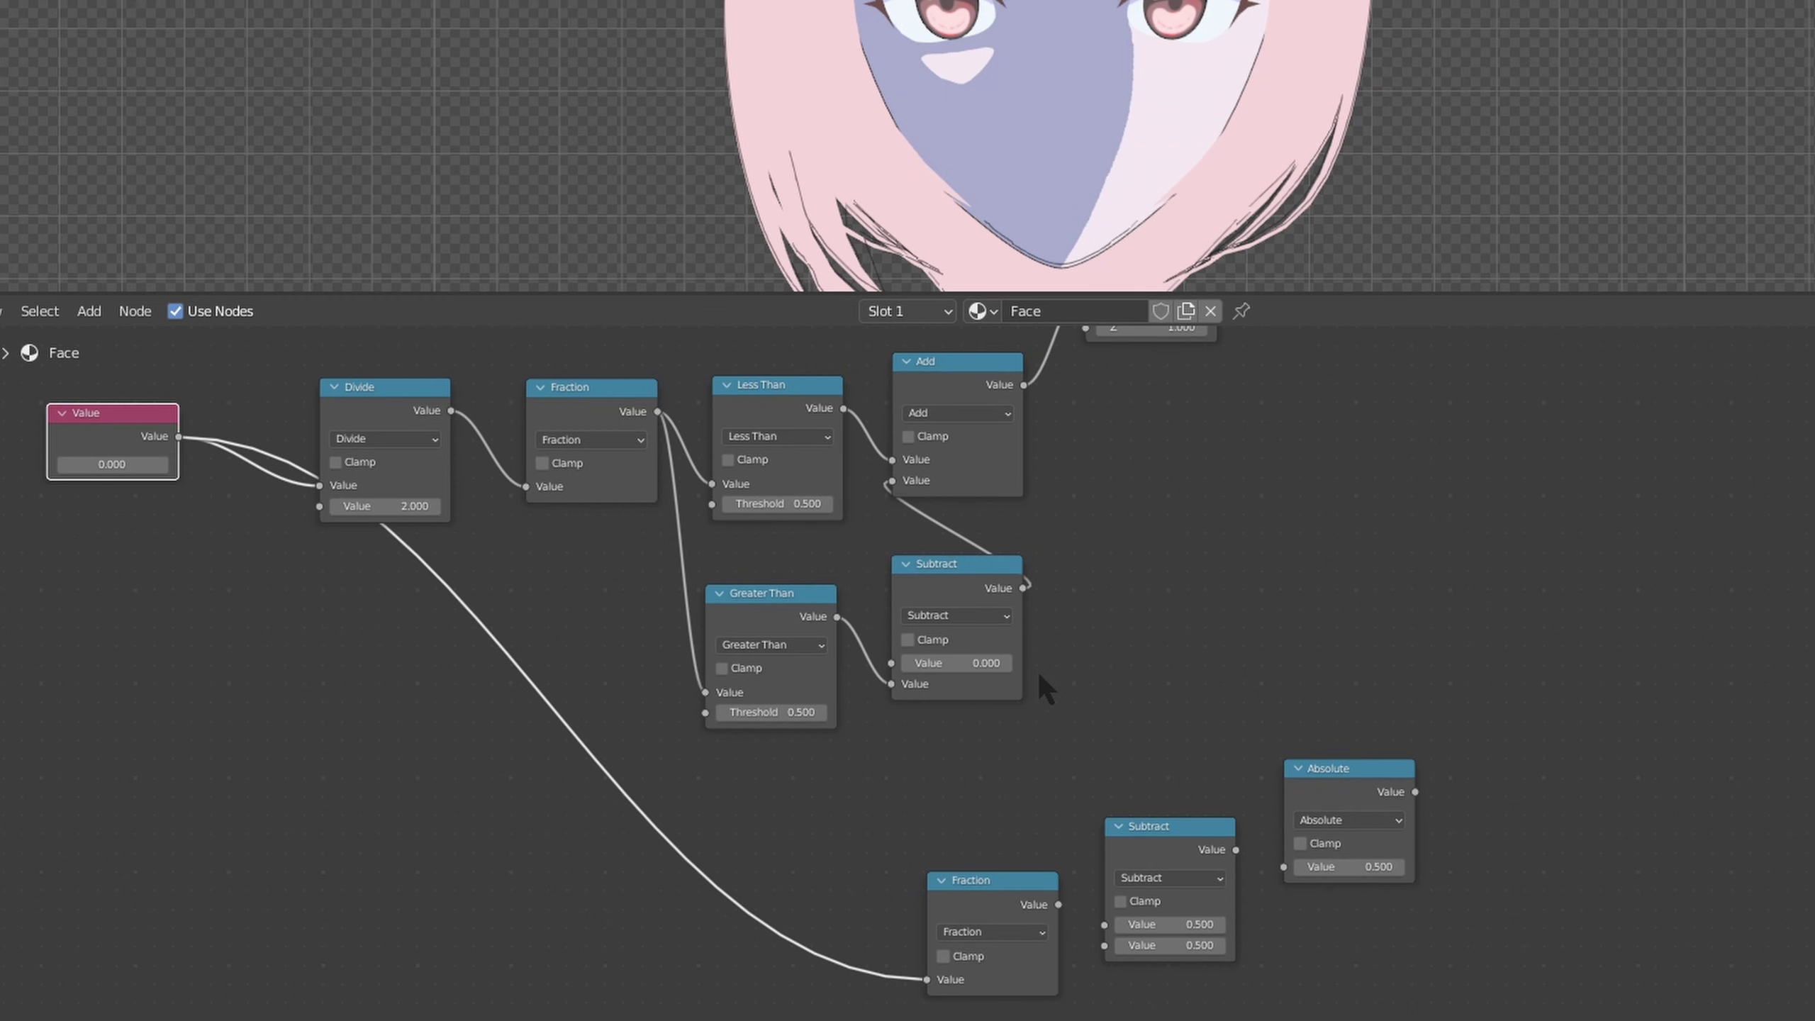
left_click(836, 627)
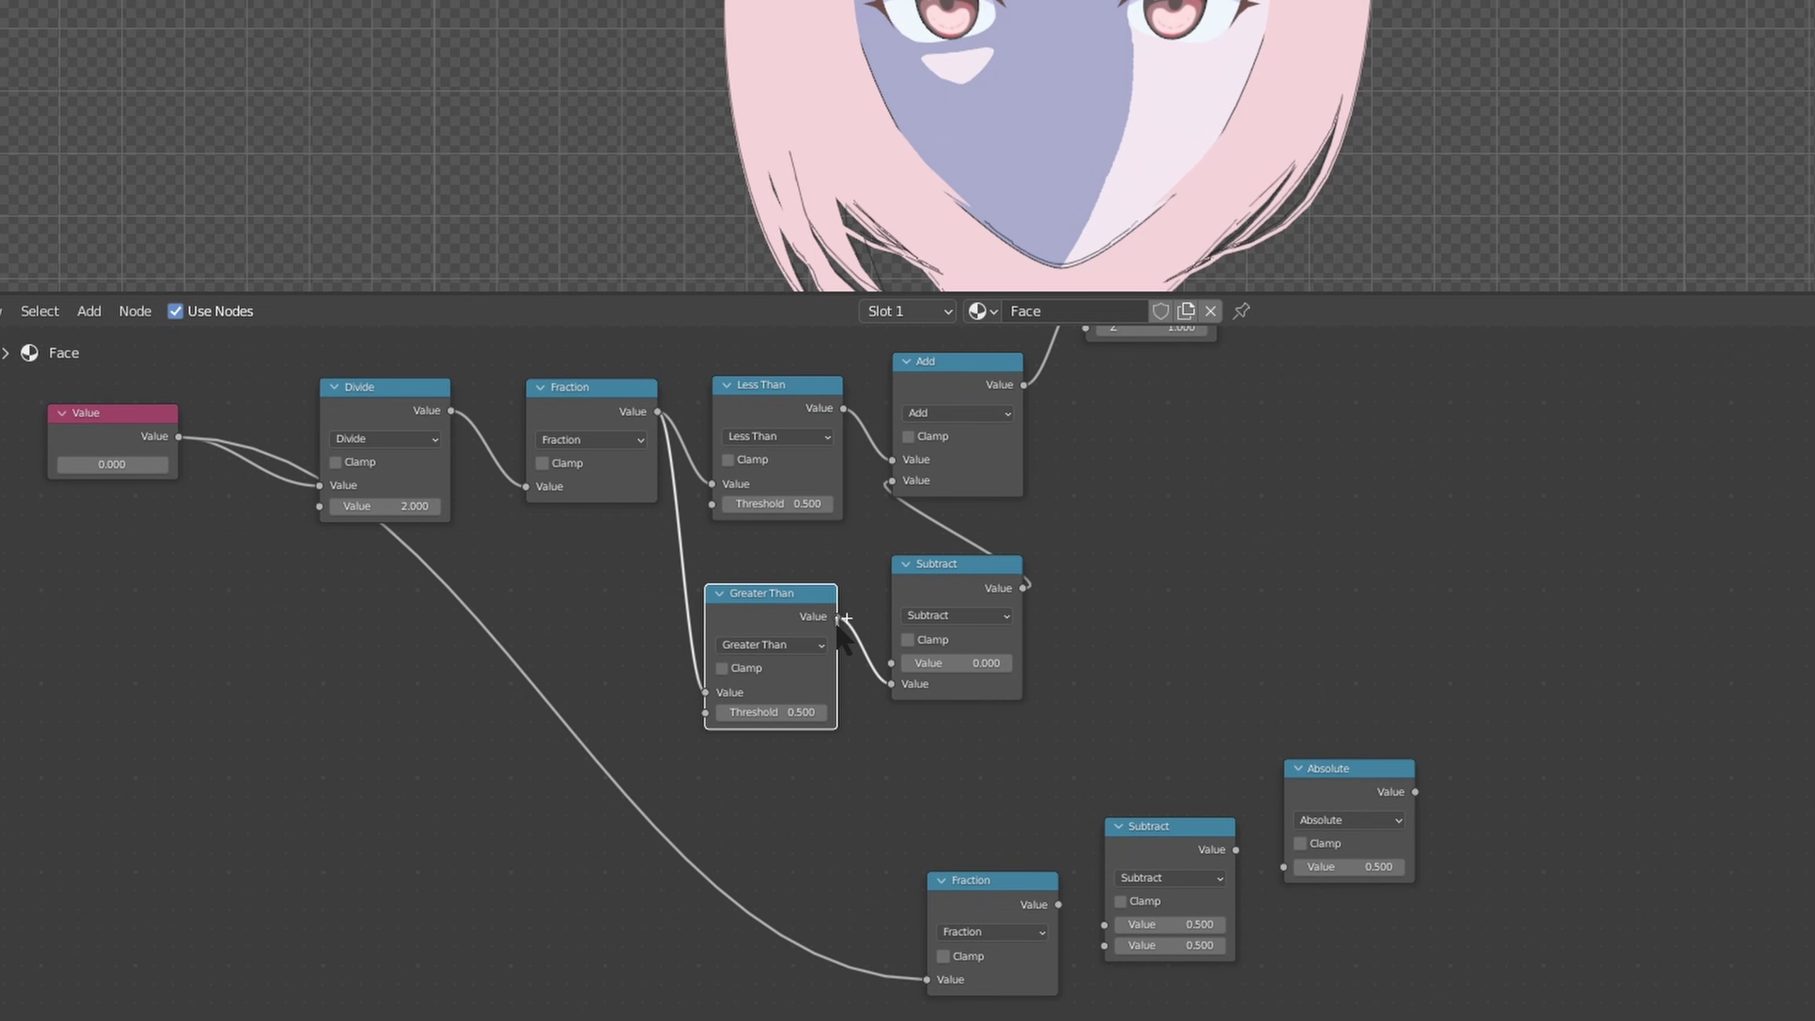
left_click_drag(838, 617, 1025, 958)
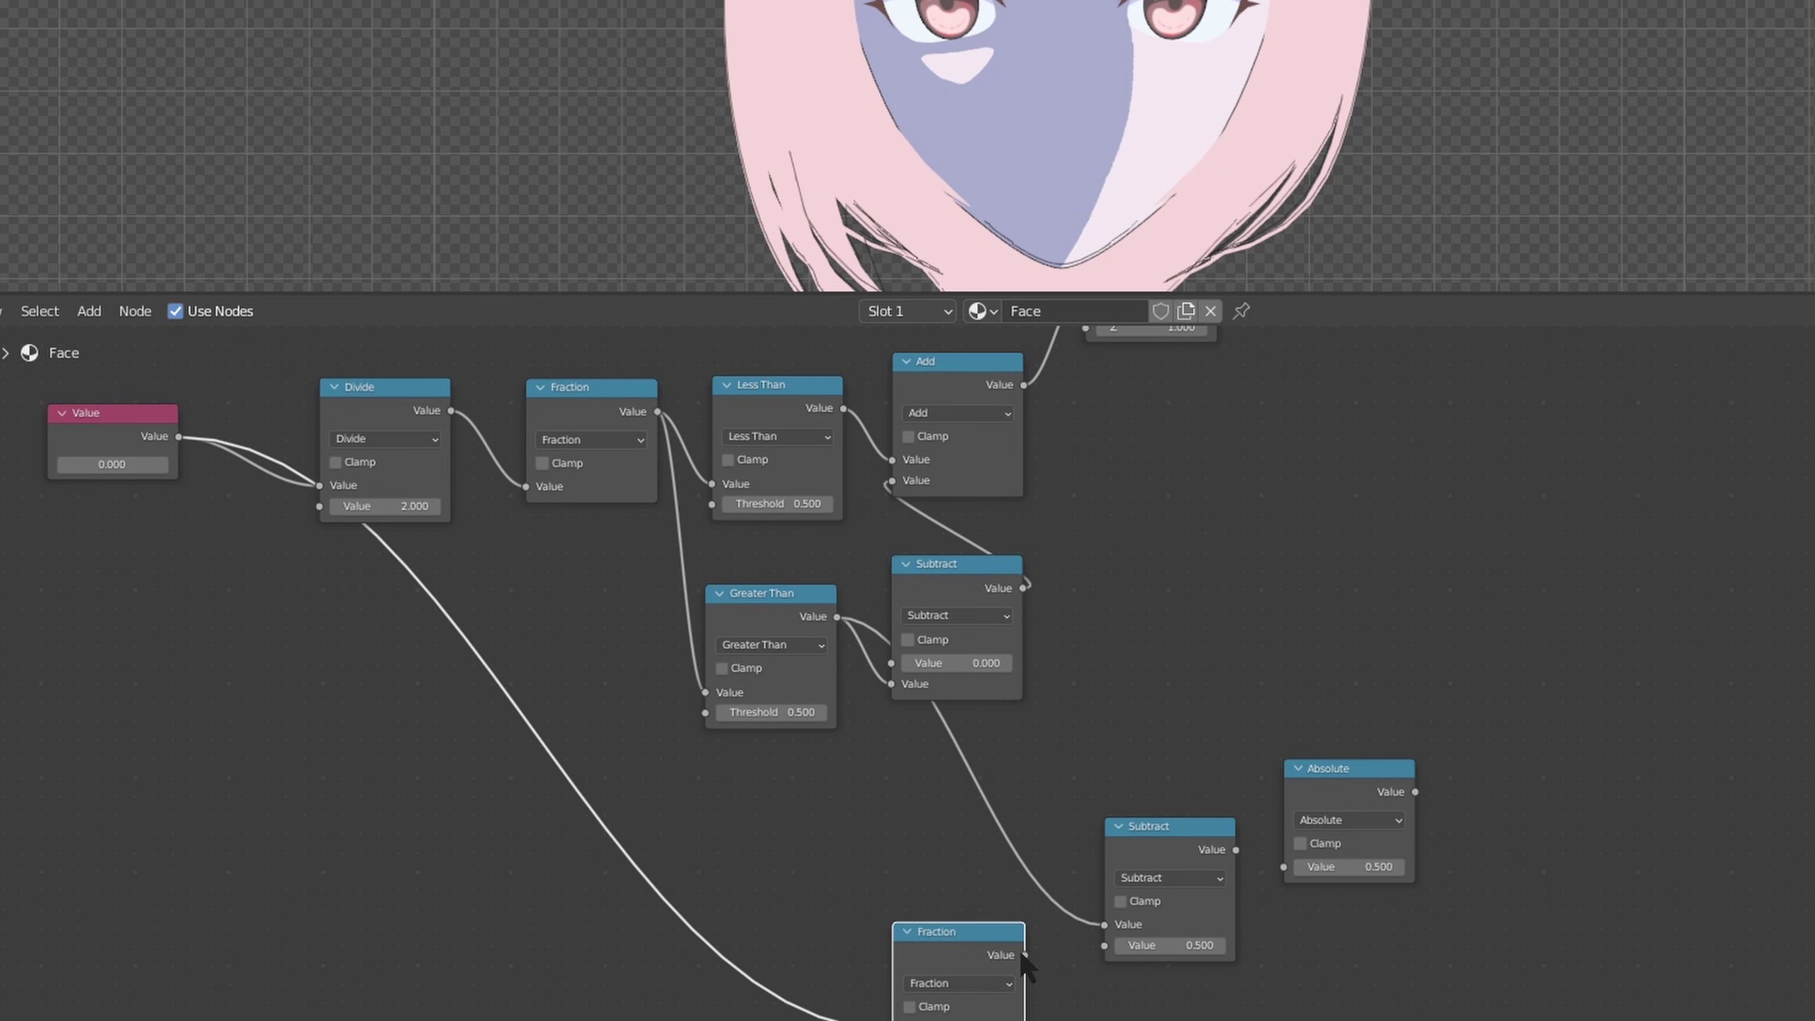
Connect the lowest Fraction's output to Subtract's second input, and Subtract's output to the Absolute node.
left_click(1026, 959)
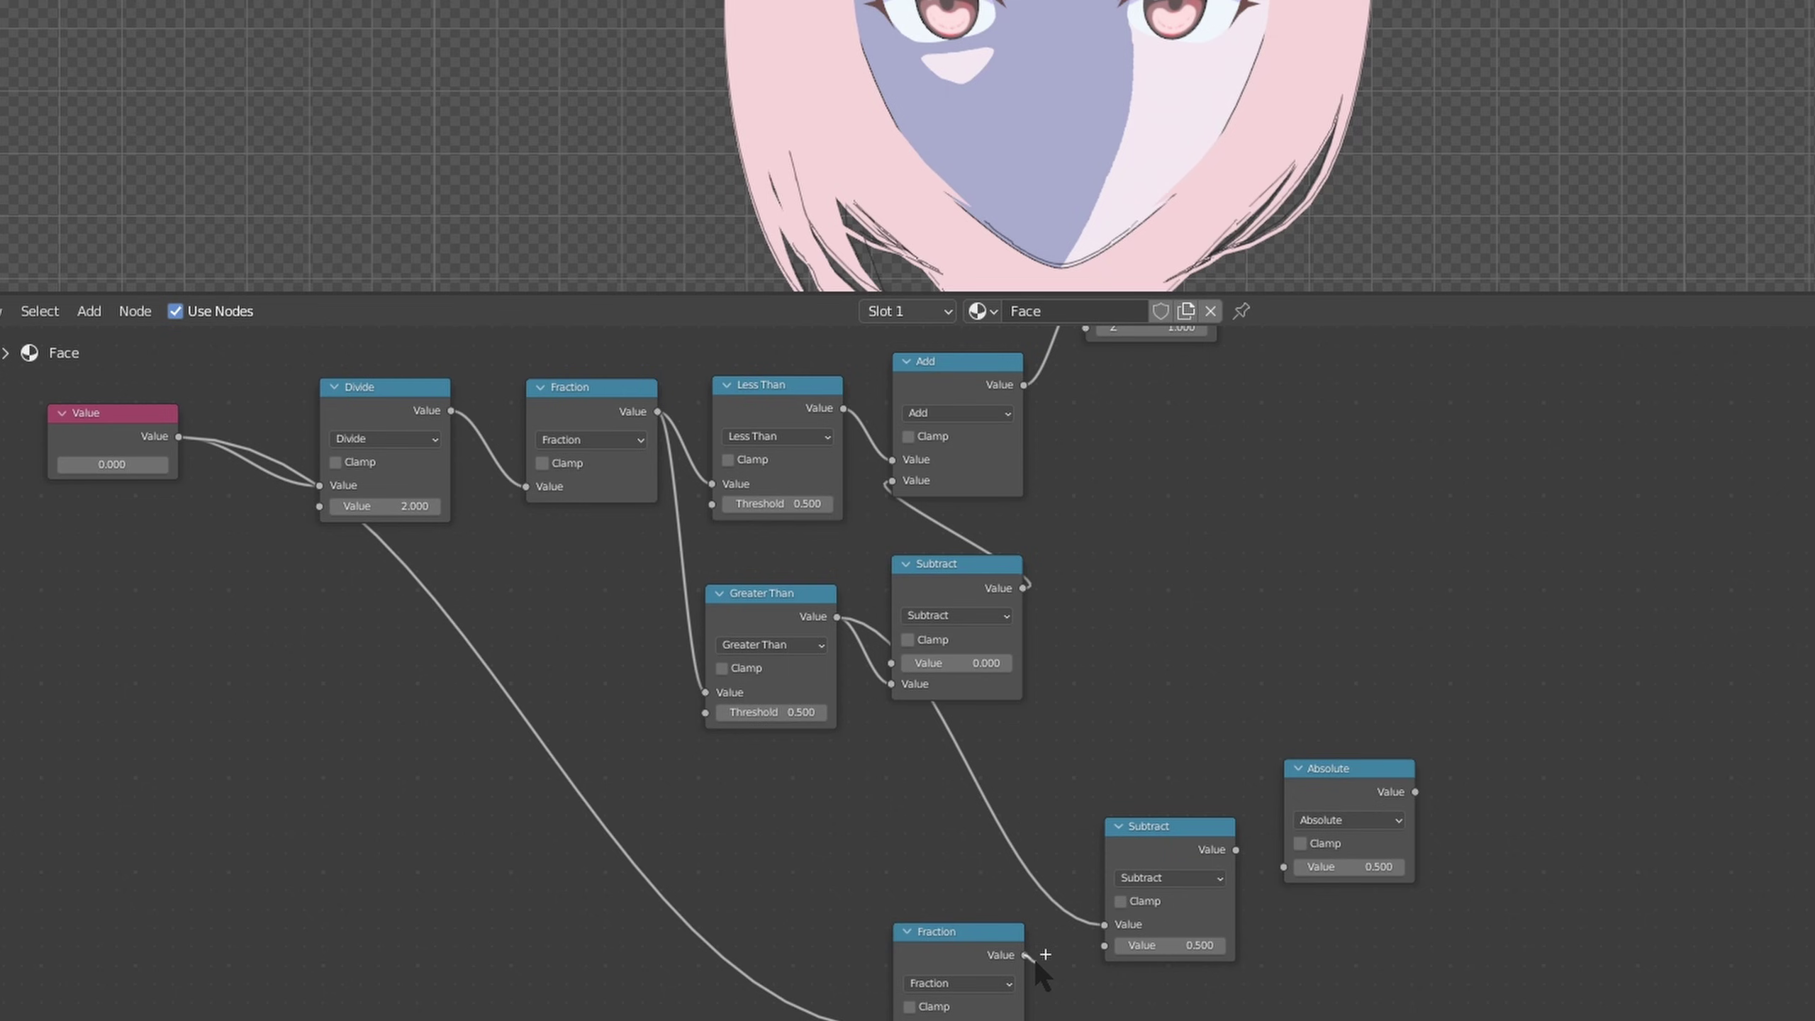
left_click_drag(1097, 950, 1098, 949)
left_click(1232, 851)
left_click_drag(1236, 849, 1283, 866)
key("Escape")
left_click(1240, 859)
Connect Absolute's output to the Threshold of the Greater Than node before Mix, and shift the Value node slightly away from Divide.
scroll(1523, 639, "down", 1)
middle_click_drag(1595, 621, 1376, 794)
scroll(1392, 782, "down", 2)
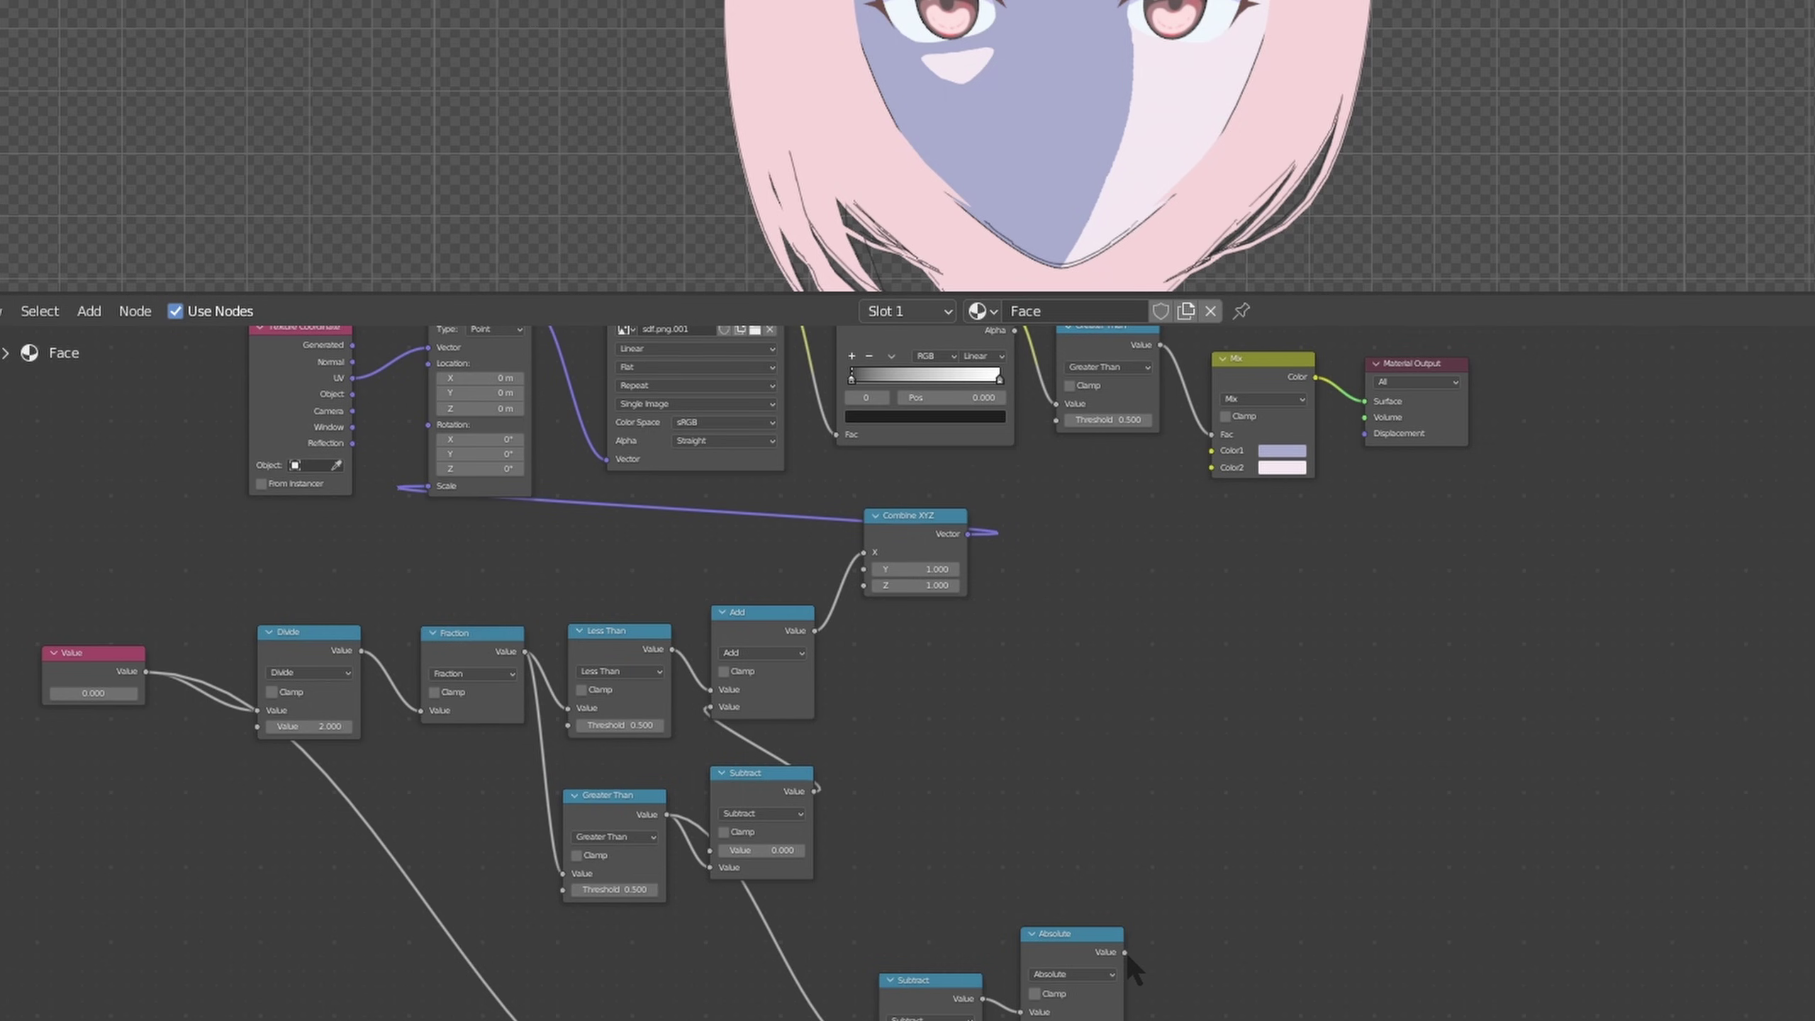
mouse_move(1125, 953)
left_mouse_down()
mouse_move(1147, 641)
mouse_move(1056, 419)
left_mouse_up()
scroll(1361, 544, "up", 2)
middle_click_drag(1361, 545, 1440, 770)
scroll(1439, 770, "up", 3)
scroll(1327, 724, "down", 2)
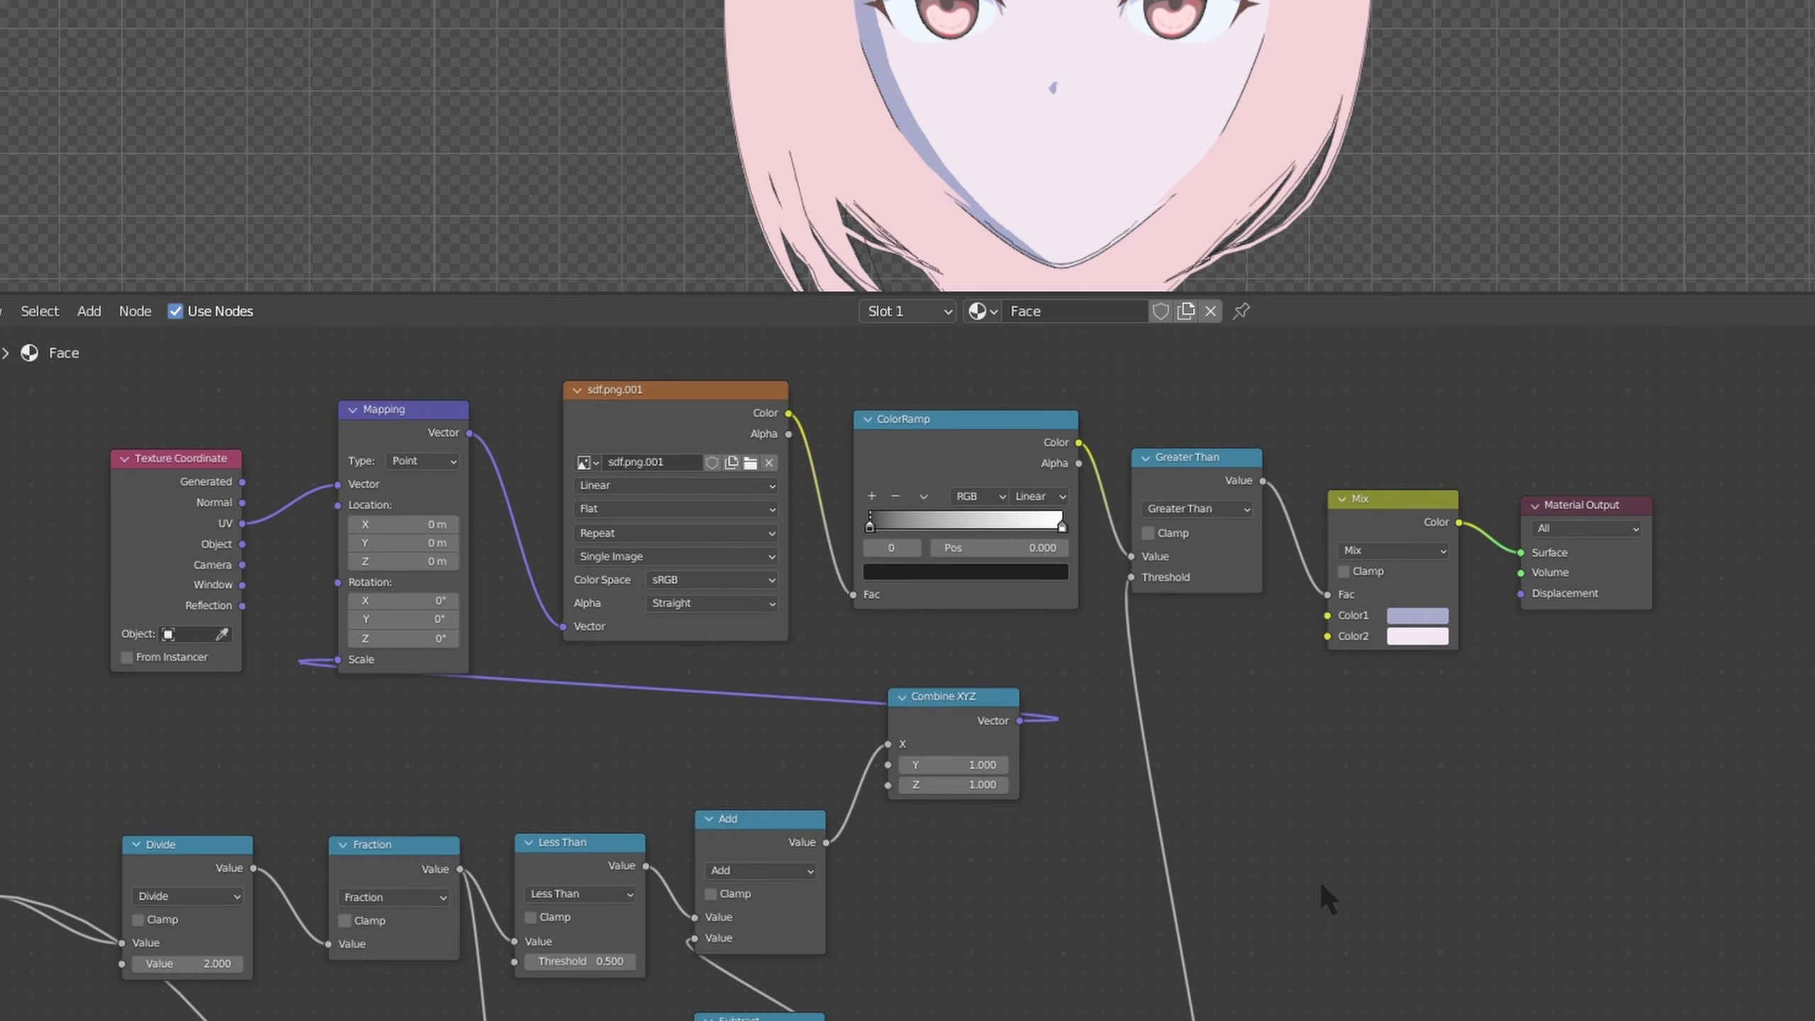
scroll(1321, 879, "down", 2)
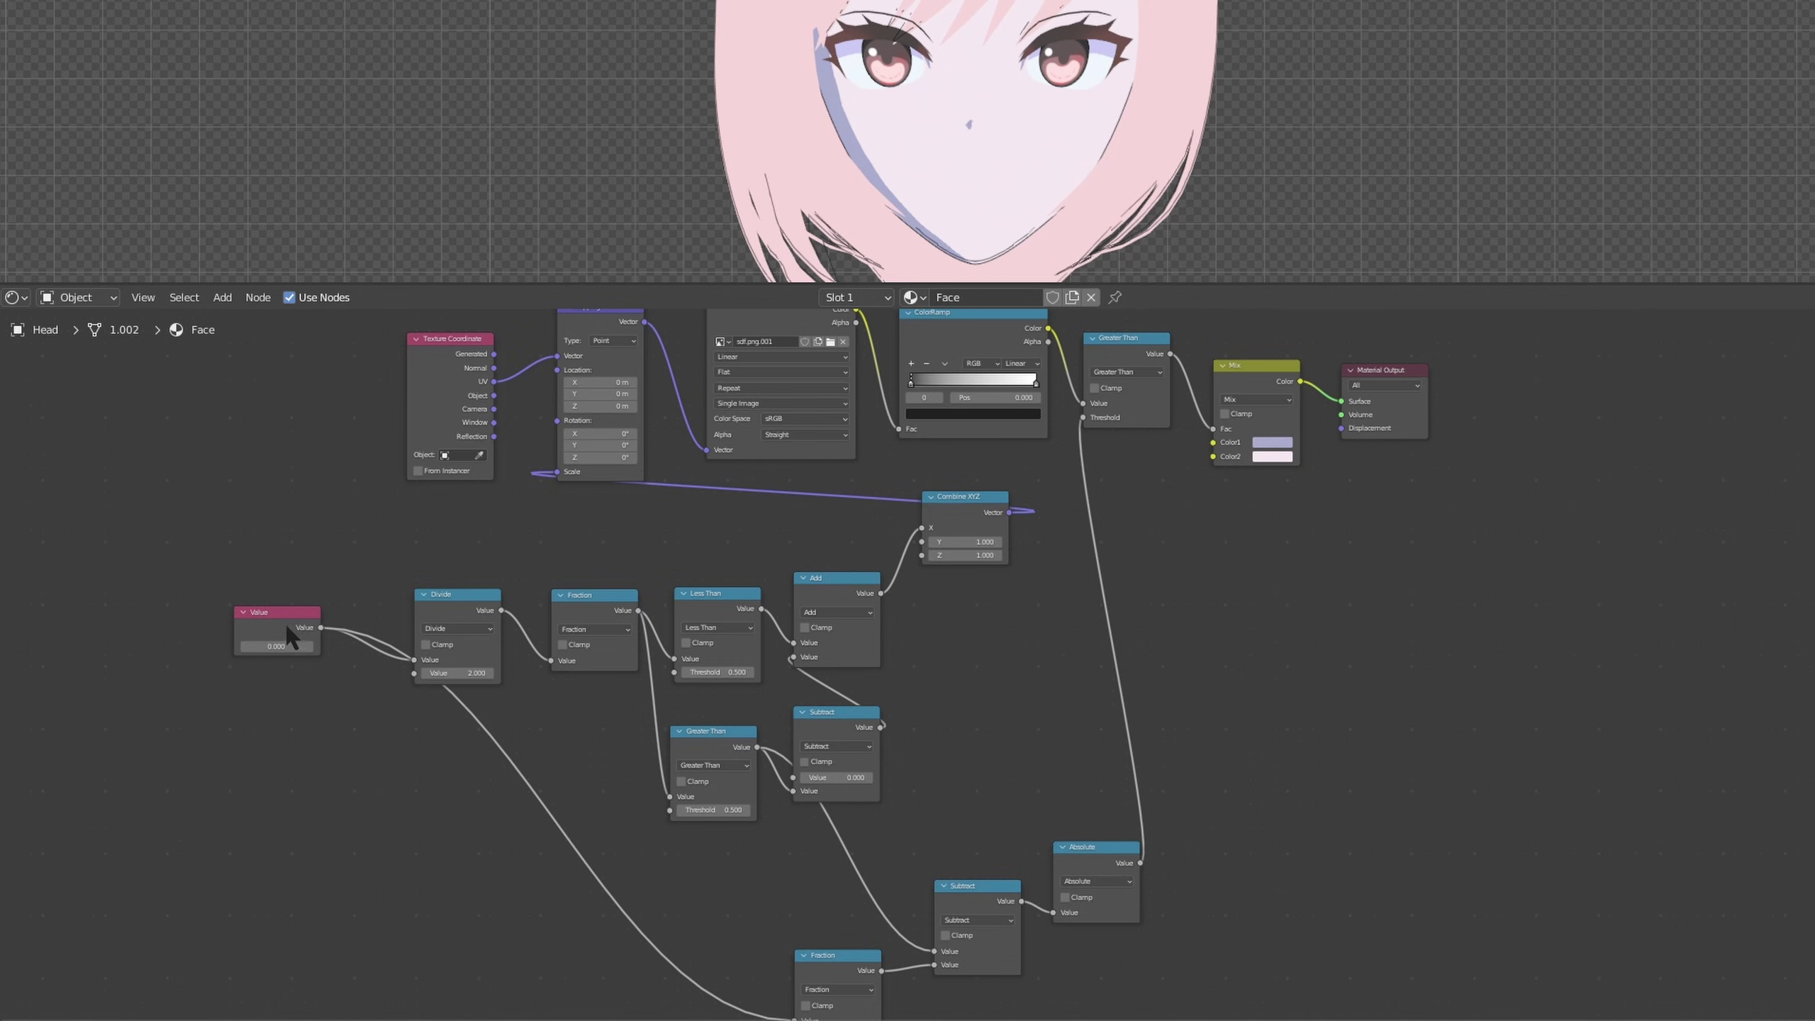
left_click_drag(263, 609, 244, 597)
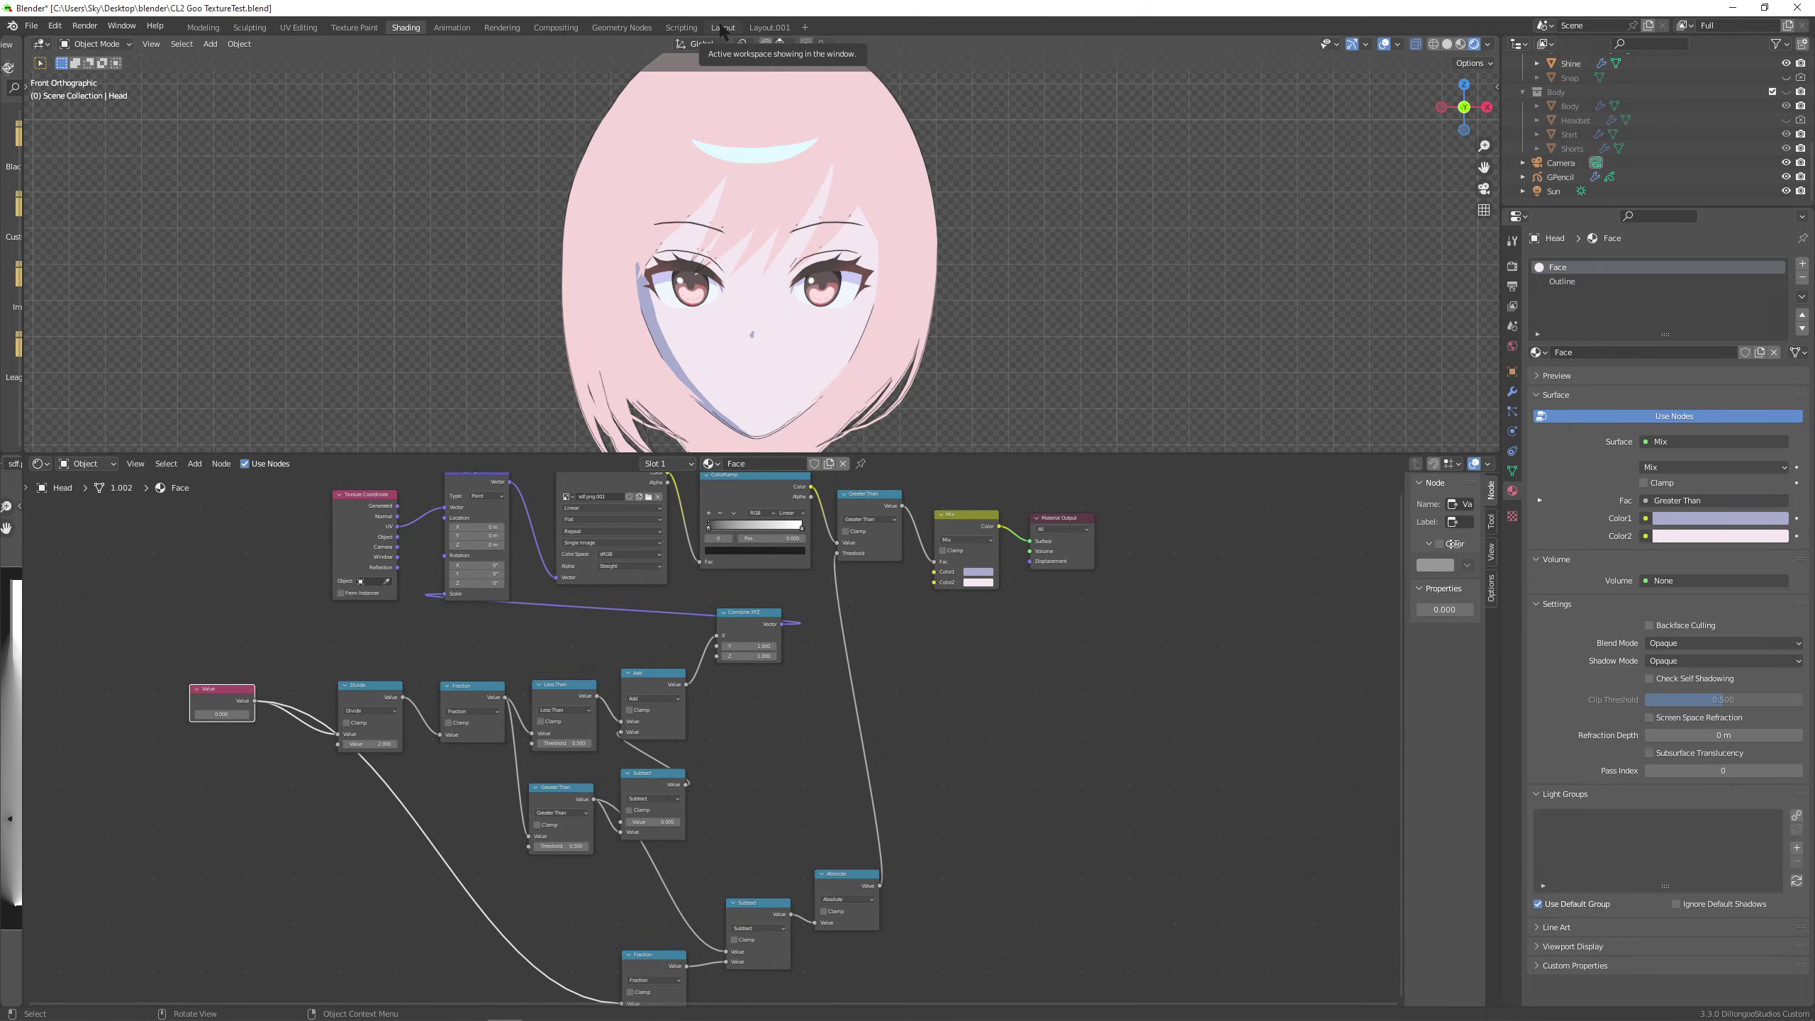
Open the Layout workspace, select the Sun light and clear its rotation.
left_click(723, 27)
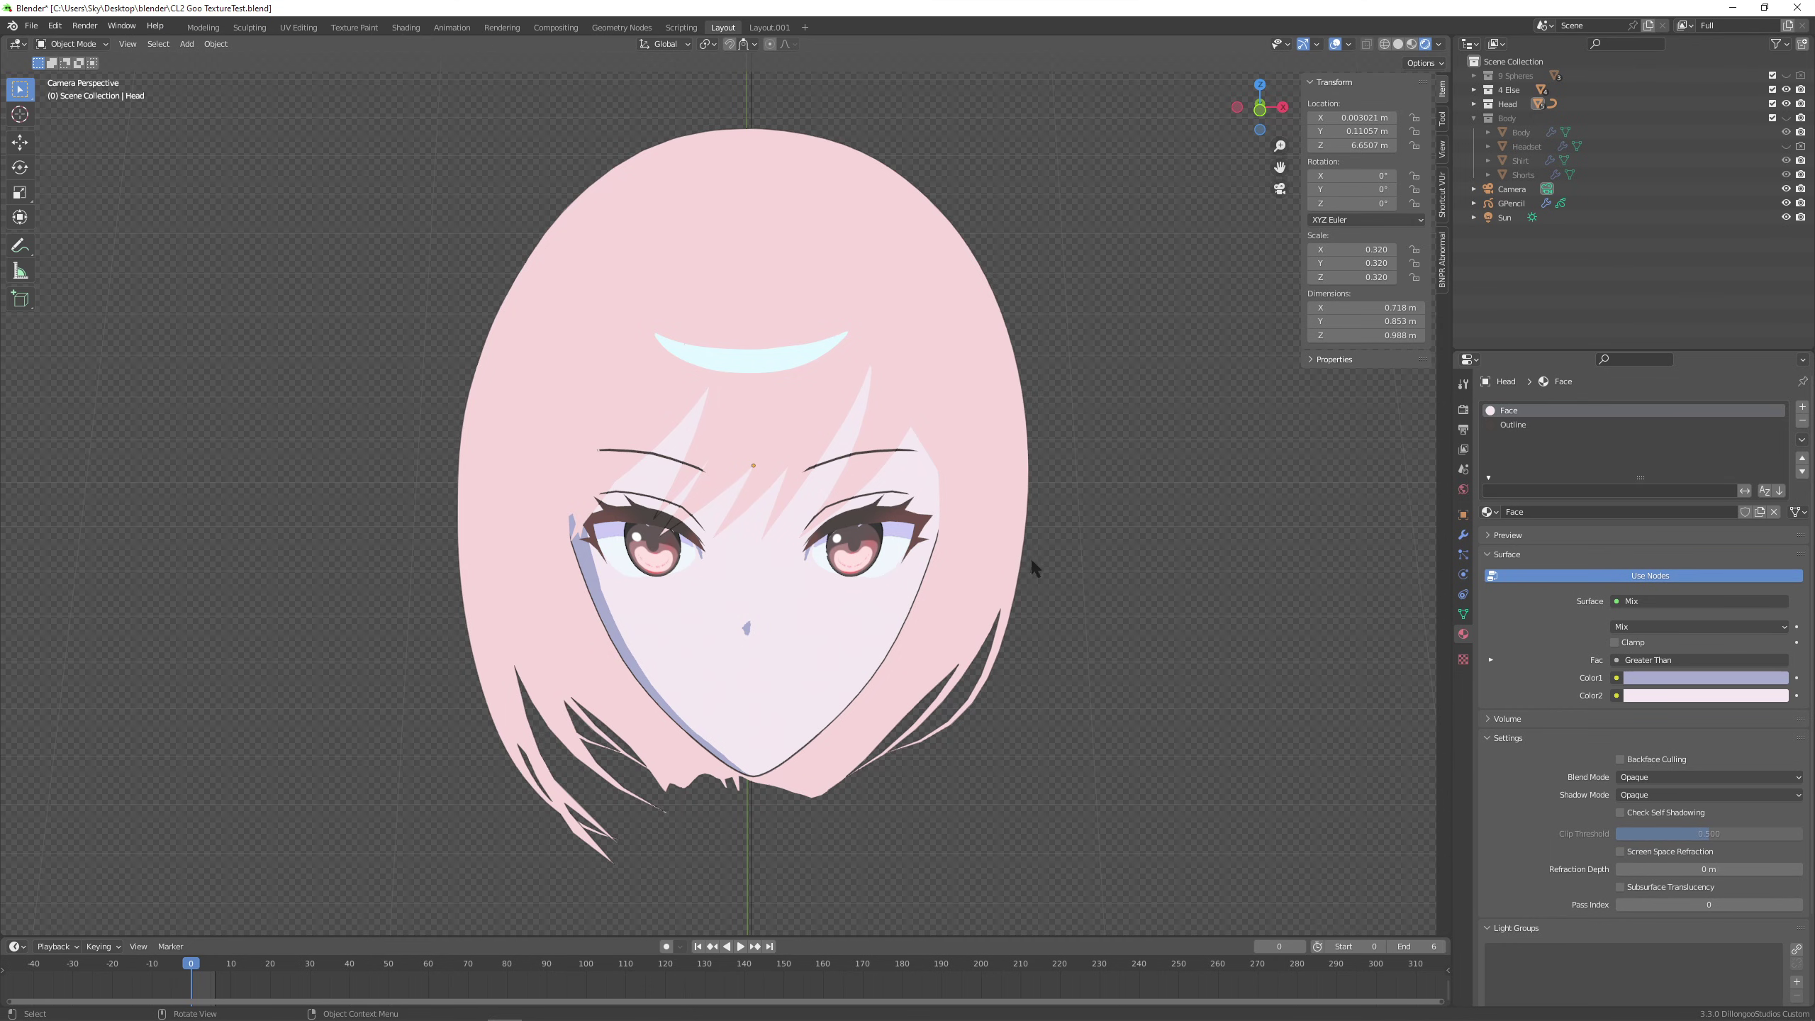
left_click(1509, 219)
scroll(1211, 346, "down", 3)
middle_click_drag(944, 196, 969, 749, "shift")
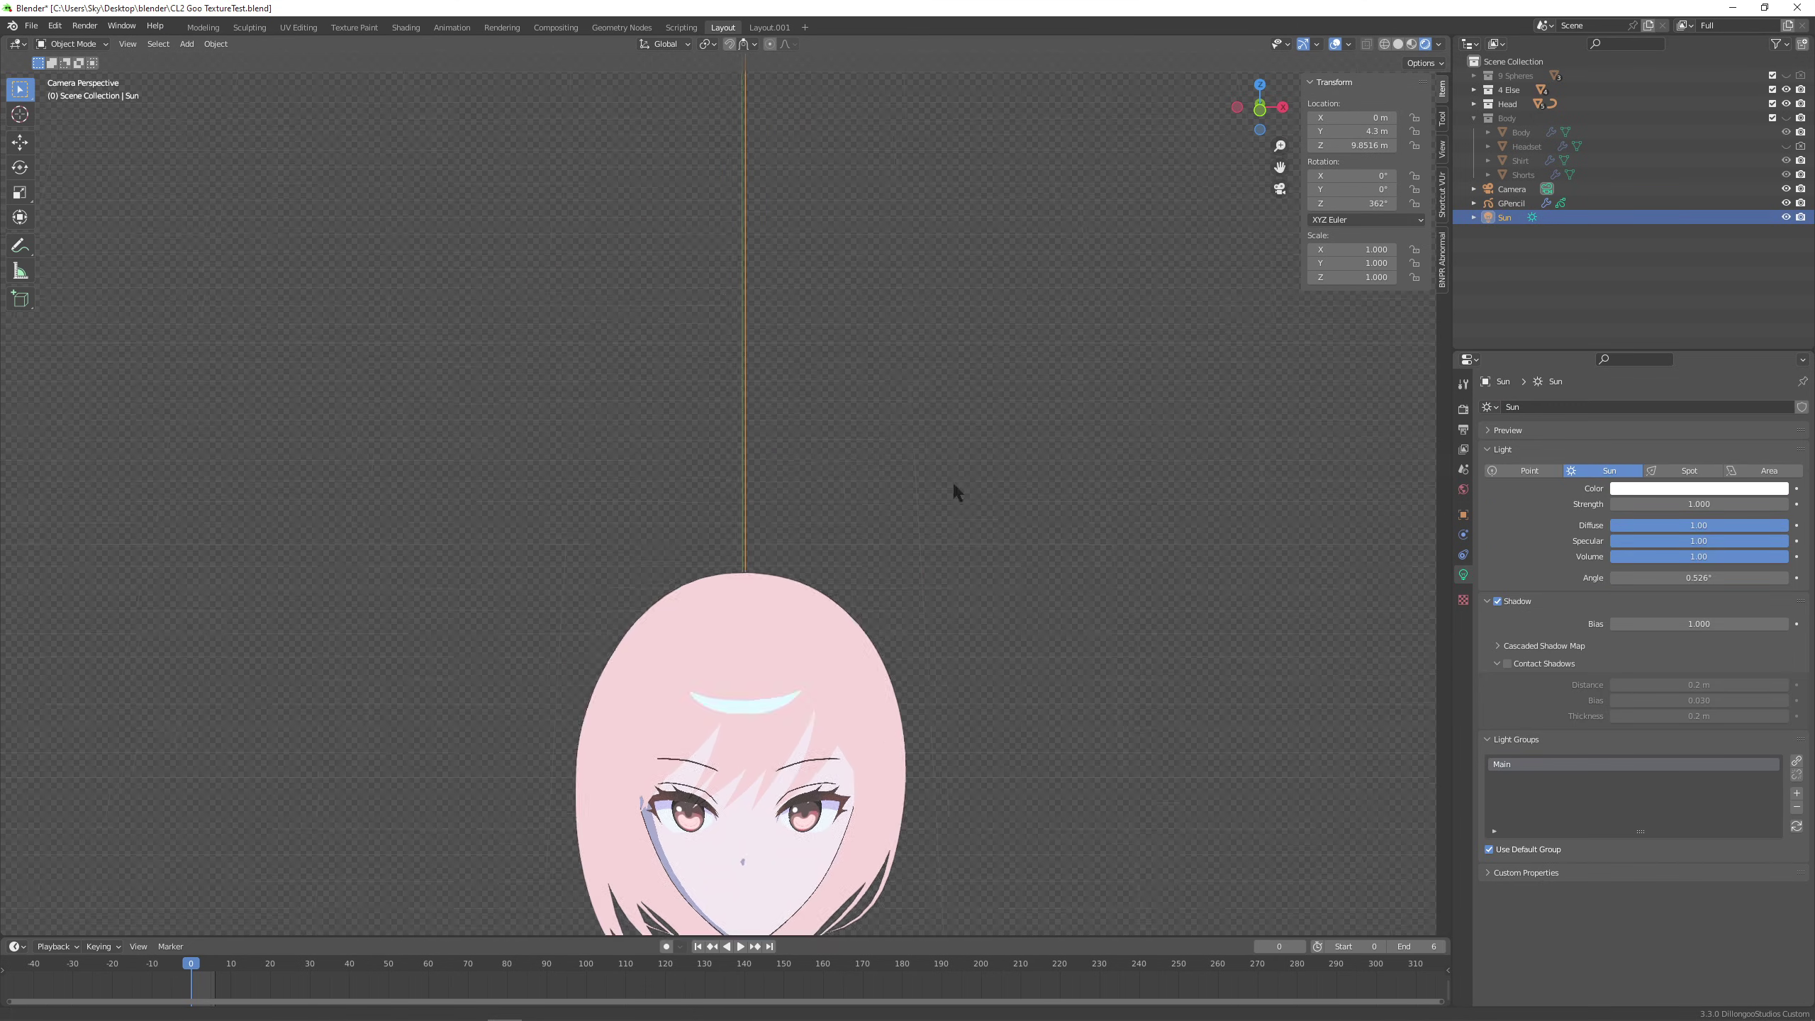
scroll(892, 395, "down", 4)
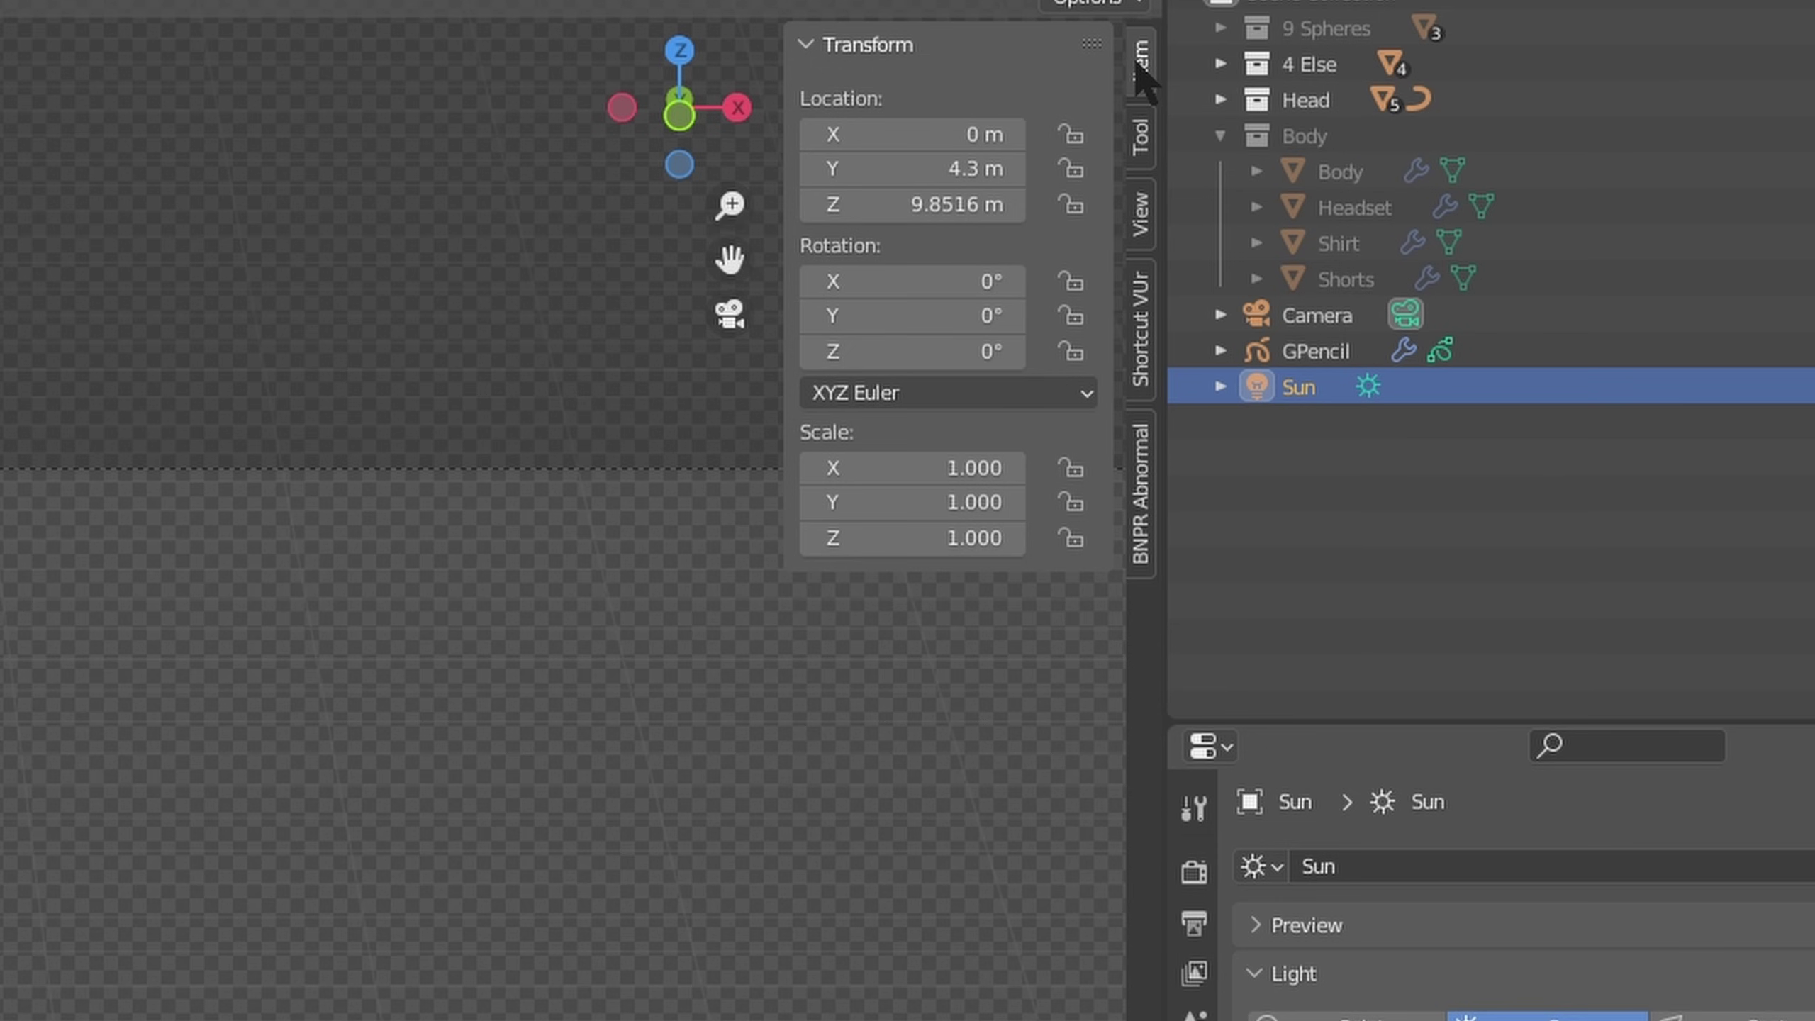
Copy the Sun's Z rotation as a new driver.
left_click(1442, 114)
left_click(1139, 68)
right_click(872, 351)
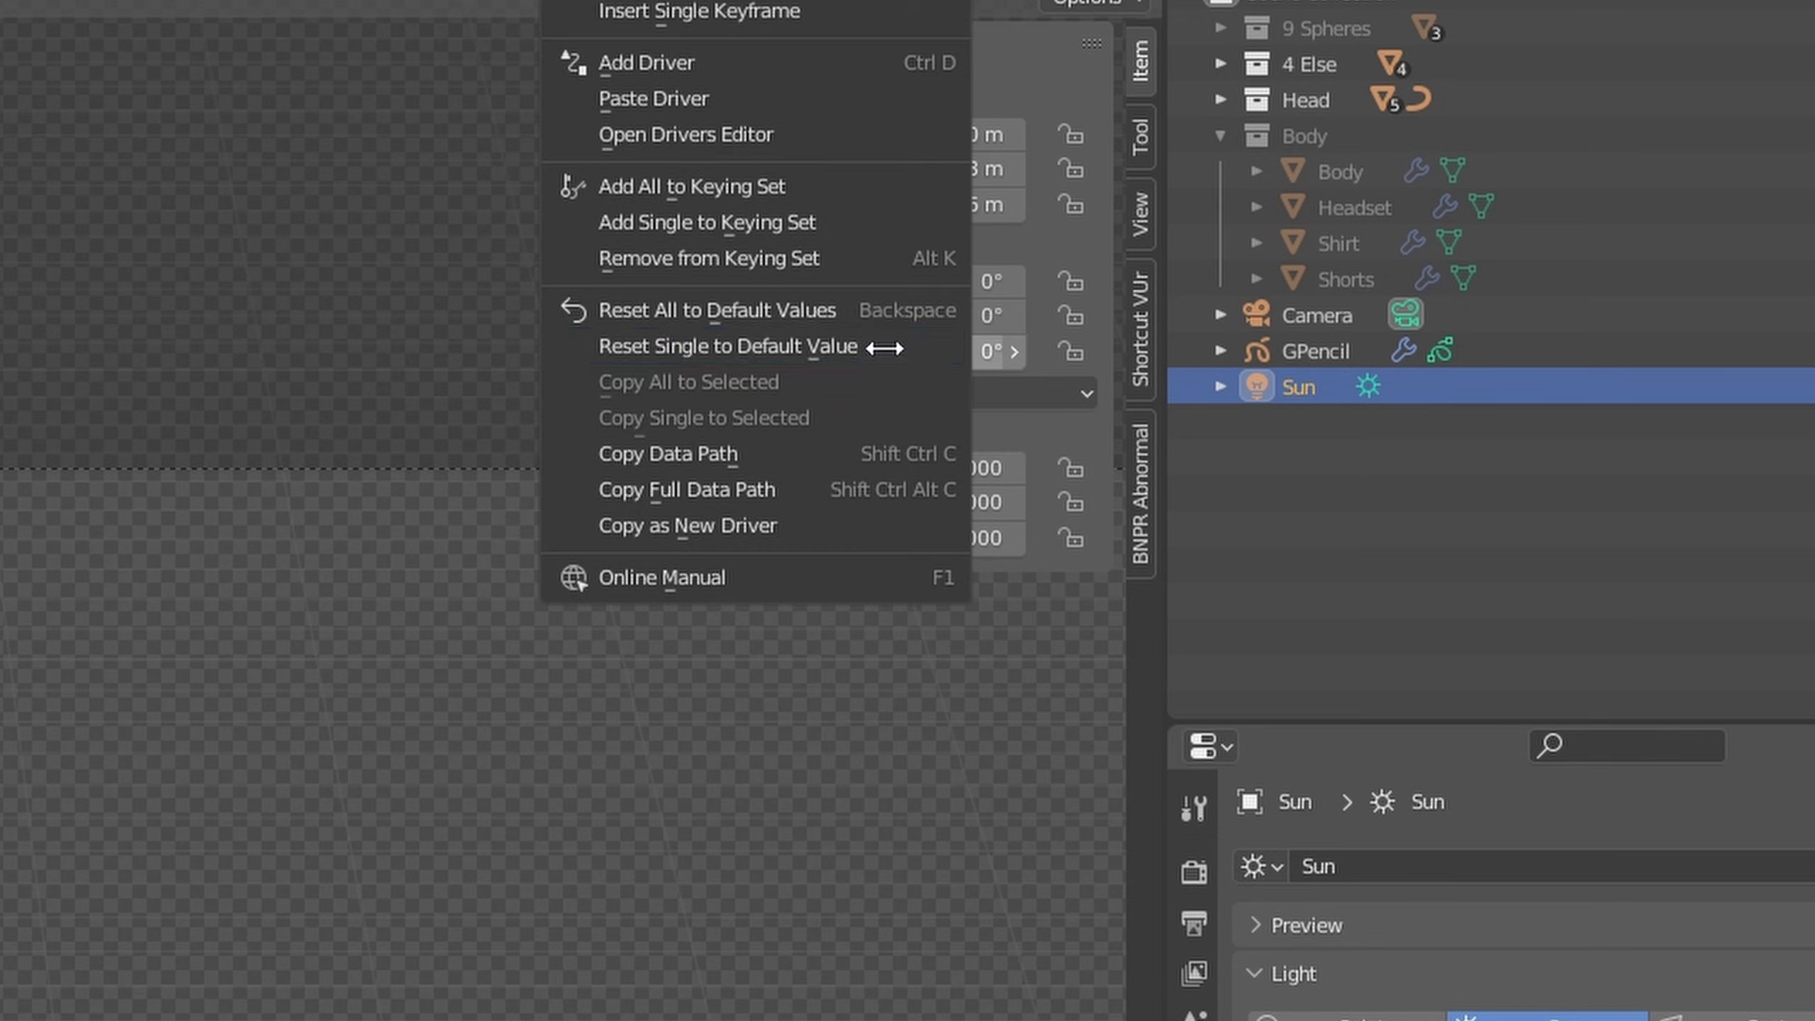
left_click(780, 524)
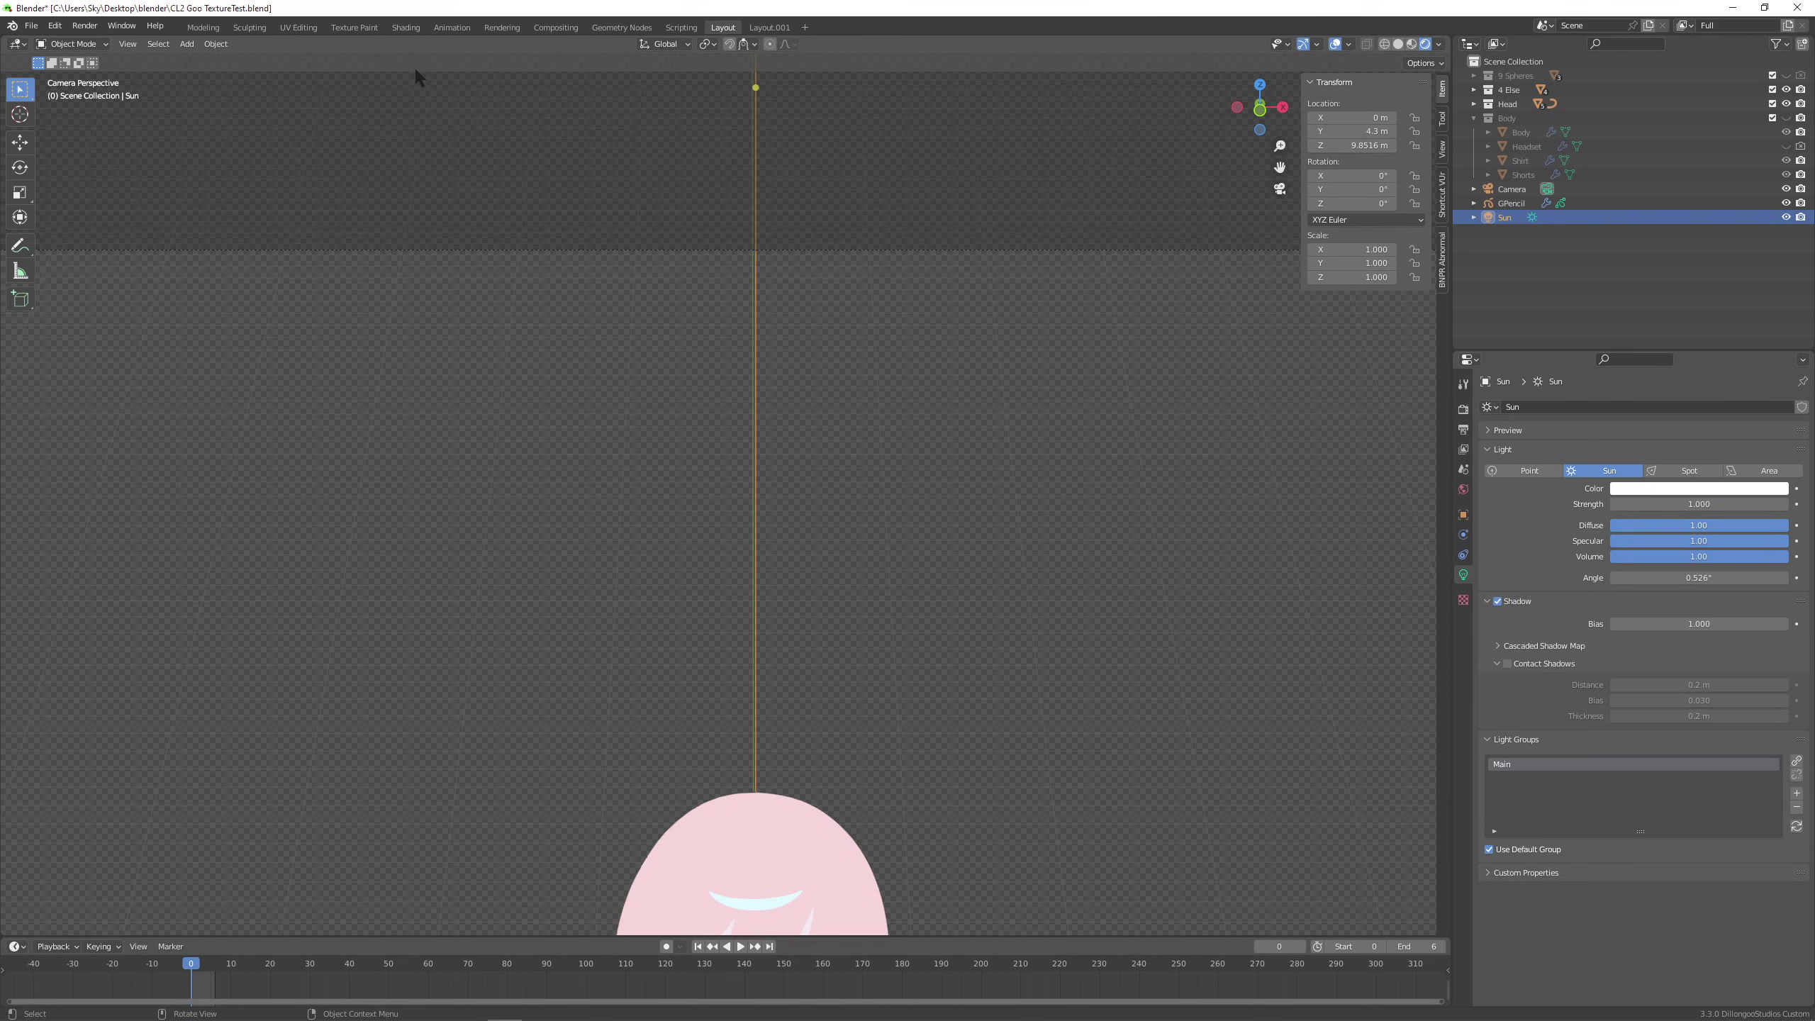
In the Shading workspace, select the head and paste the copied driver onto the Value node's value.
left_click(406, 28)
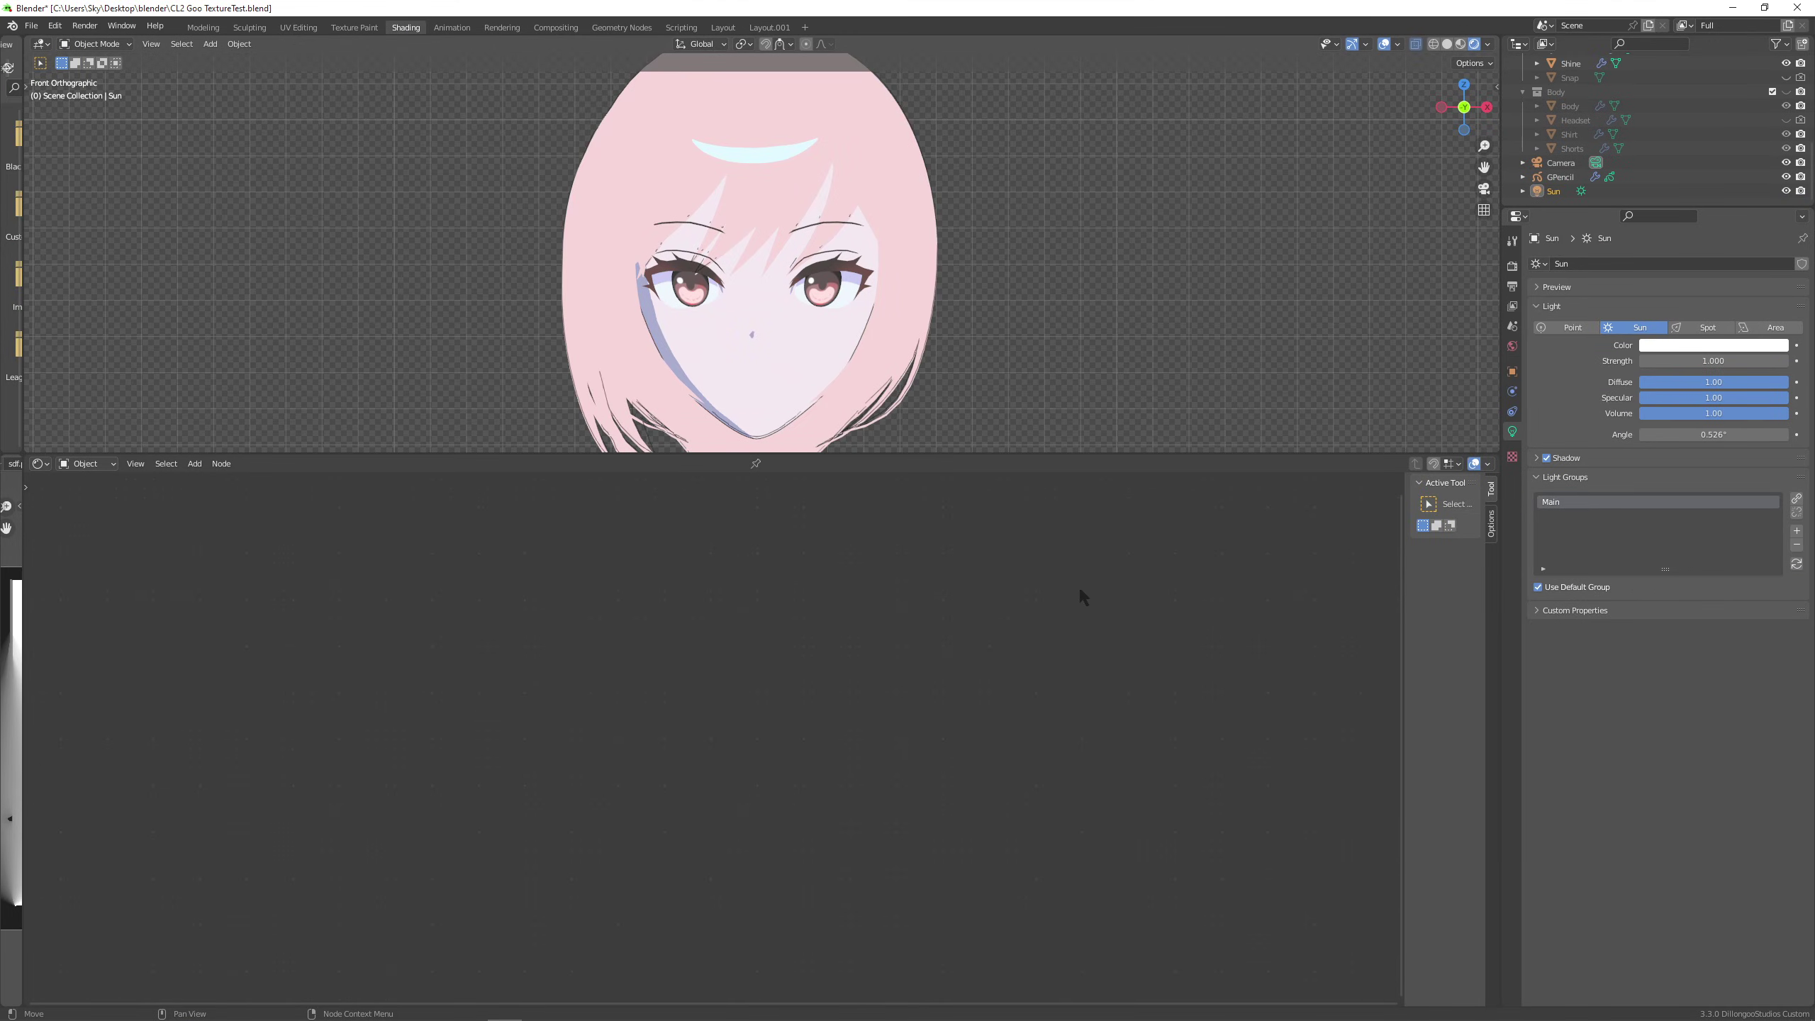
left_click(802, 364)
scroll(815, 686, "up", 4)
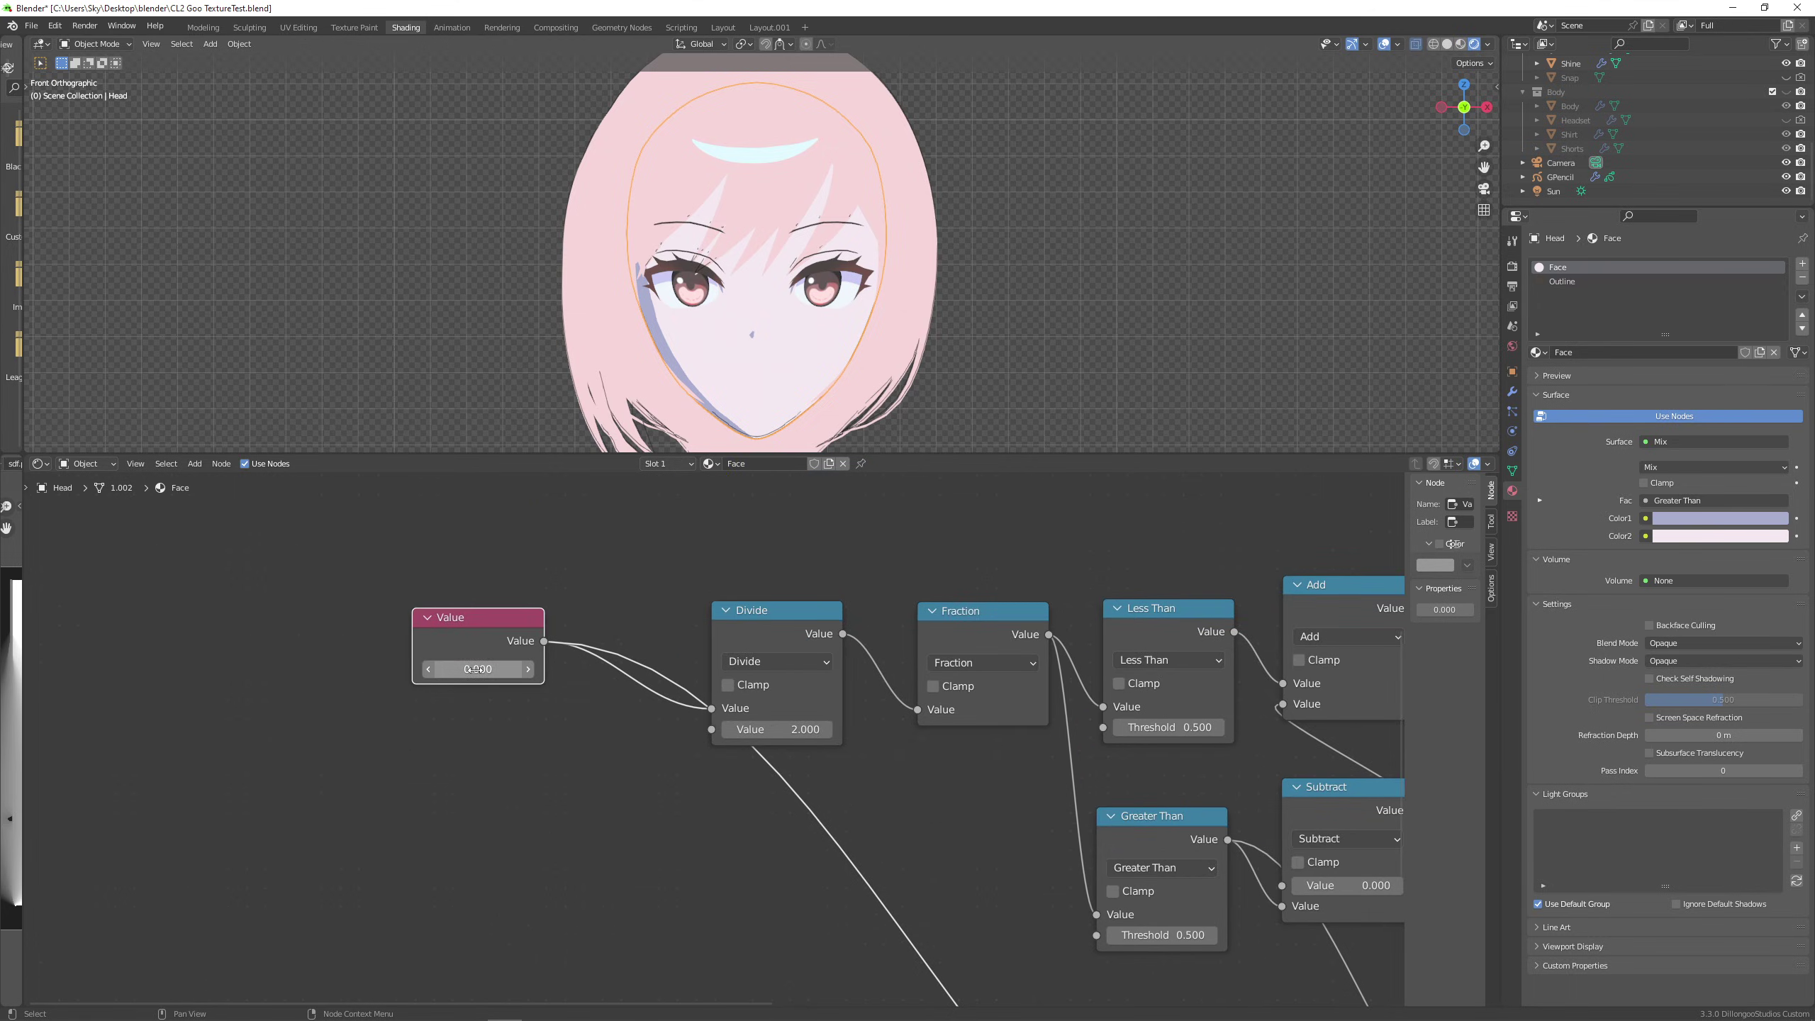
right_click(475, 668)
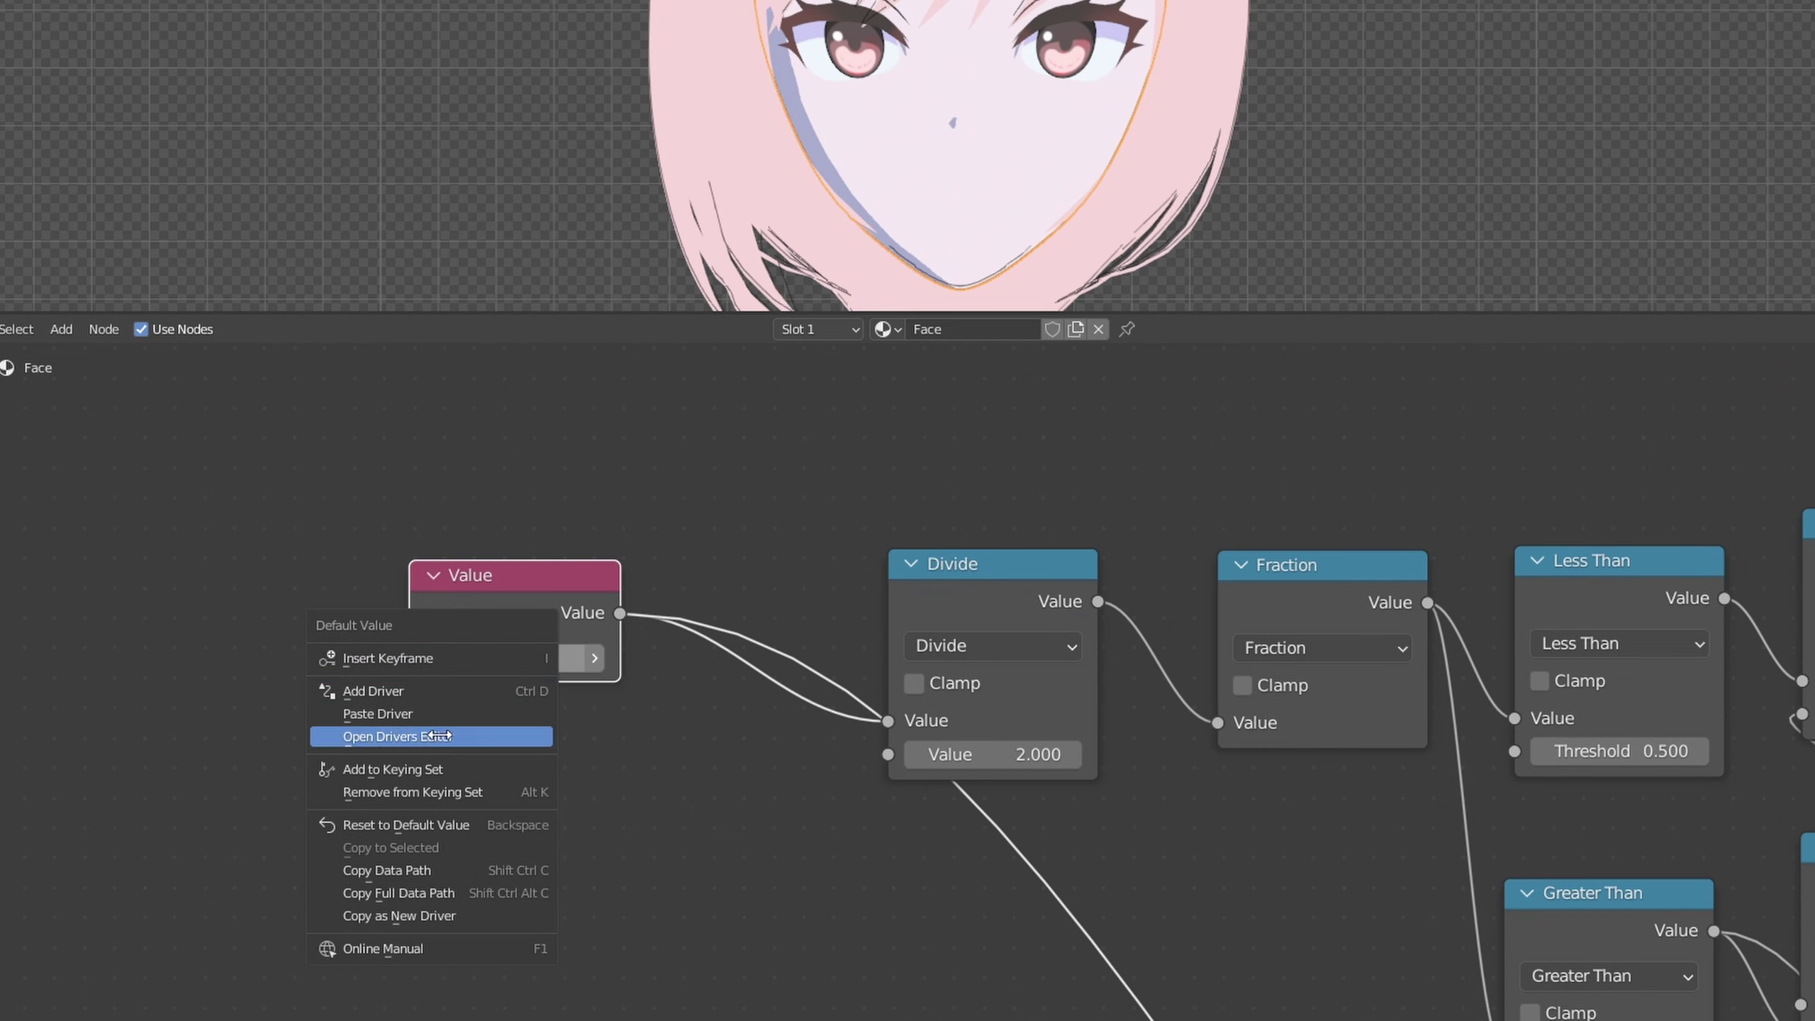
left_click(478, 715)
Edit the Value node's driver and set its type to Scripted Expression.
right_click(485, 661)
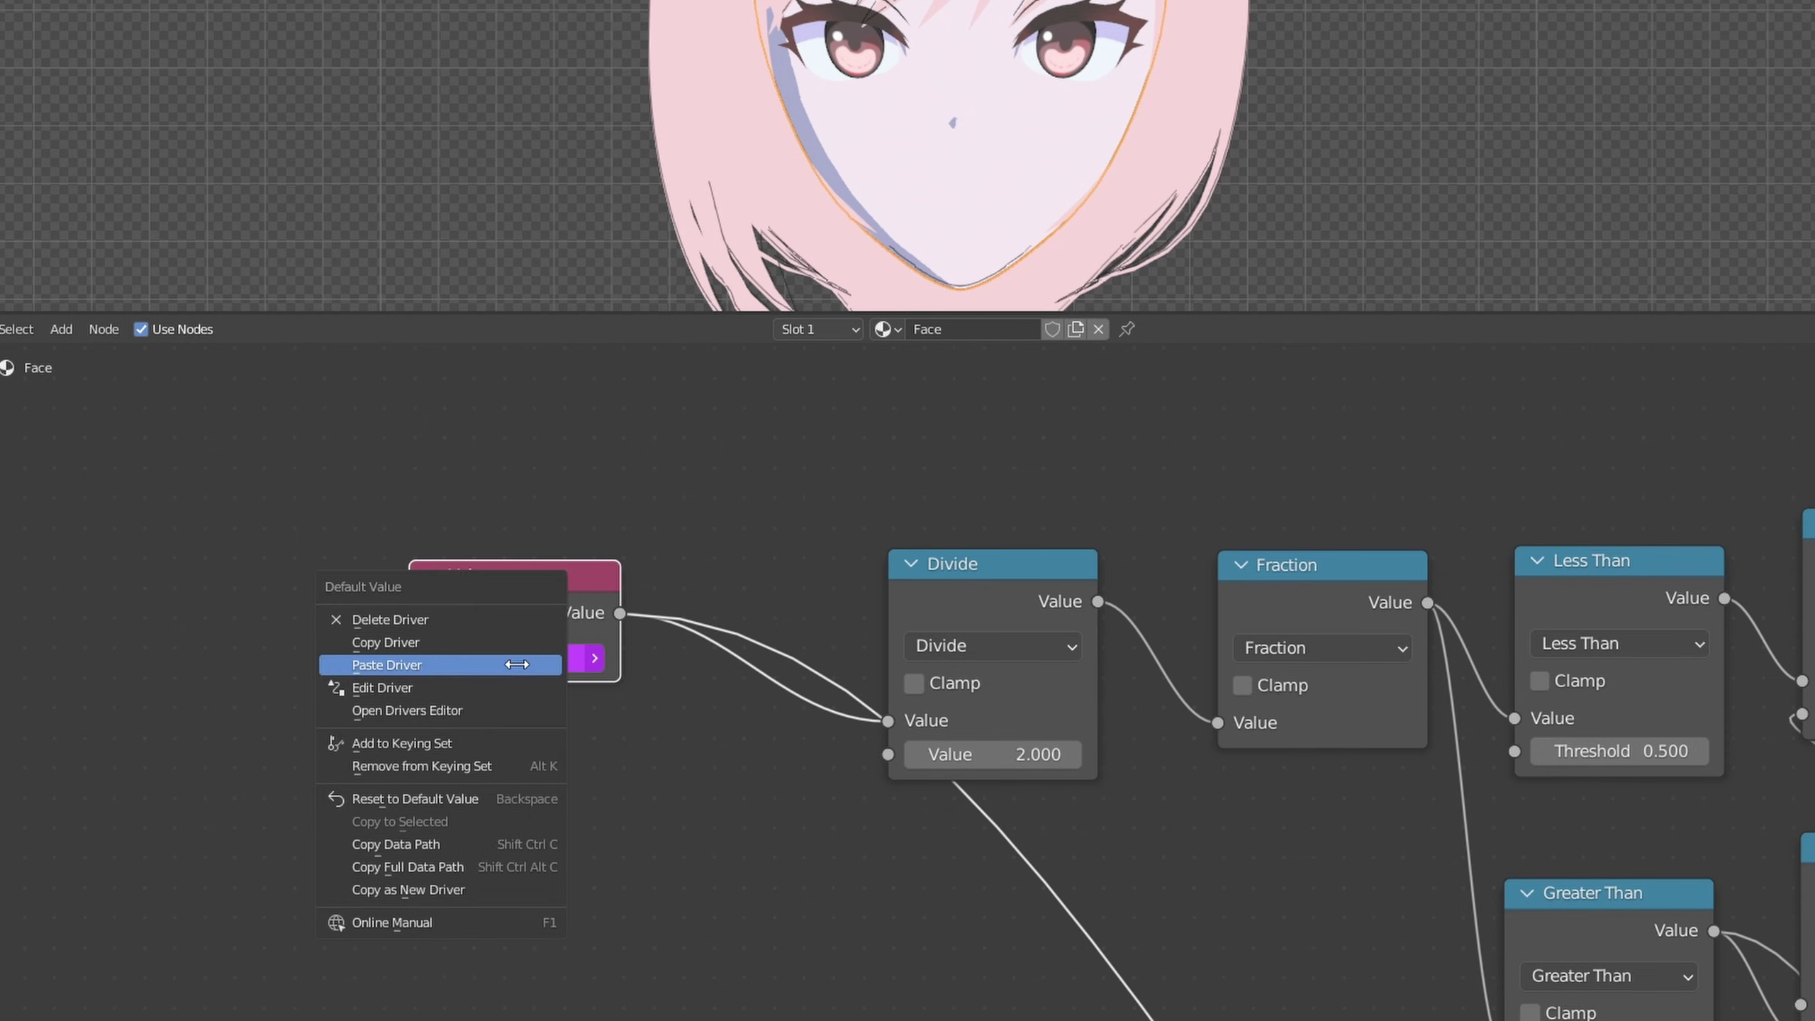
left_click(485, 694)
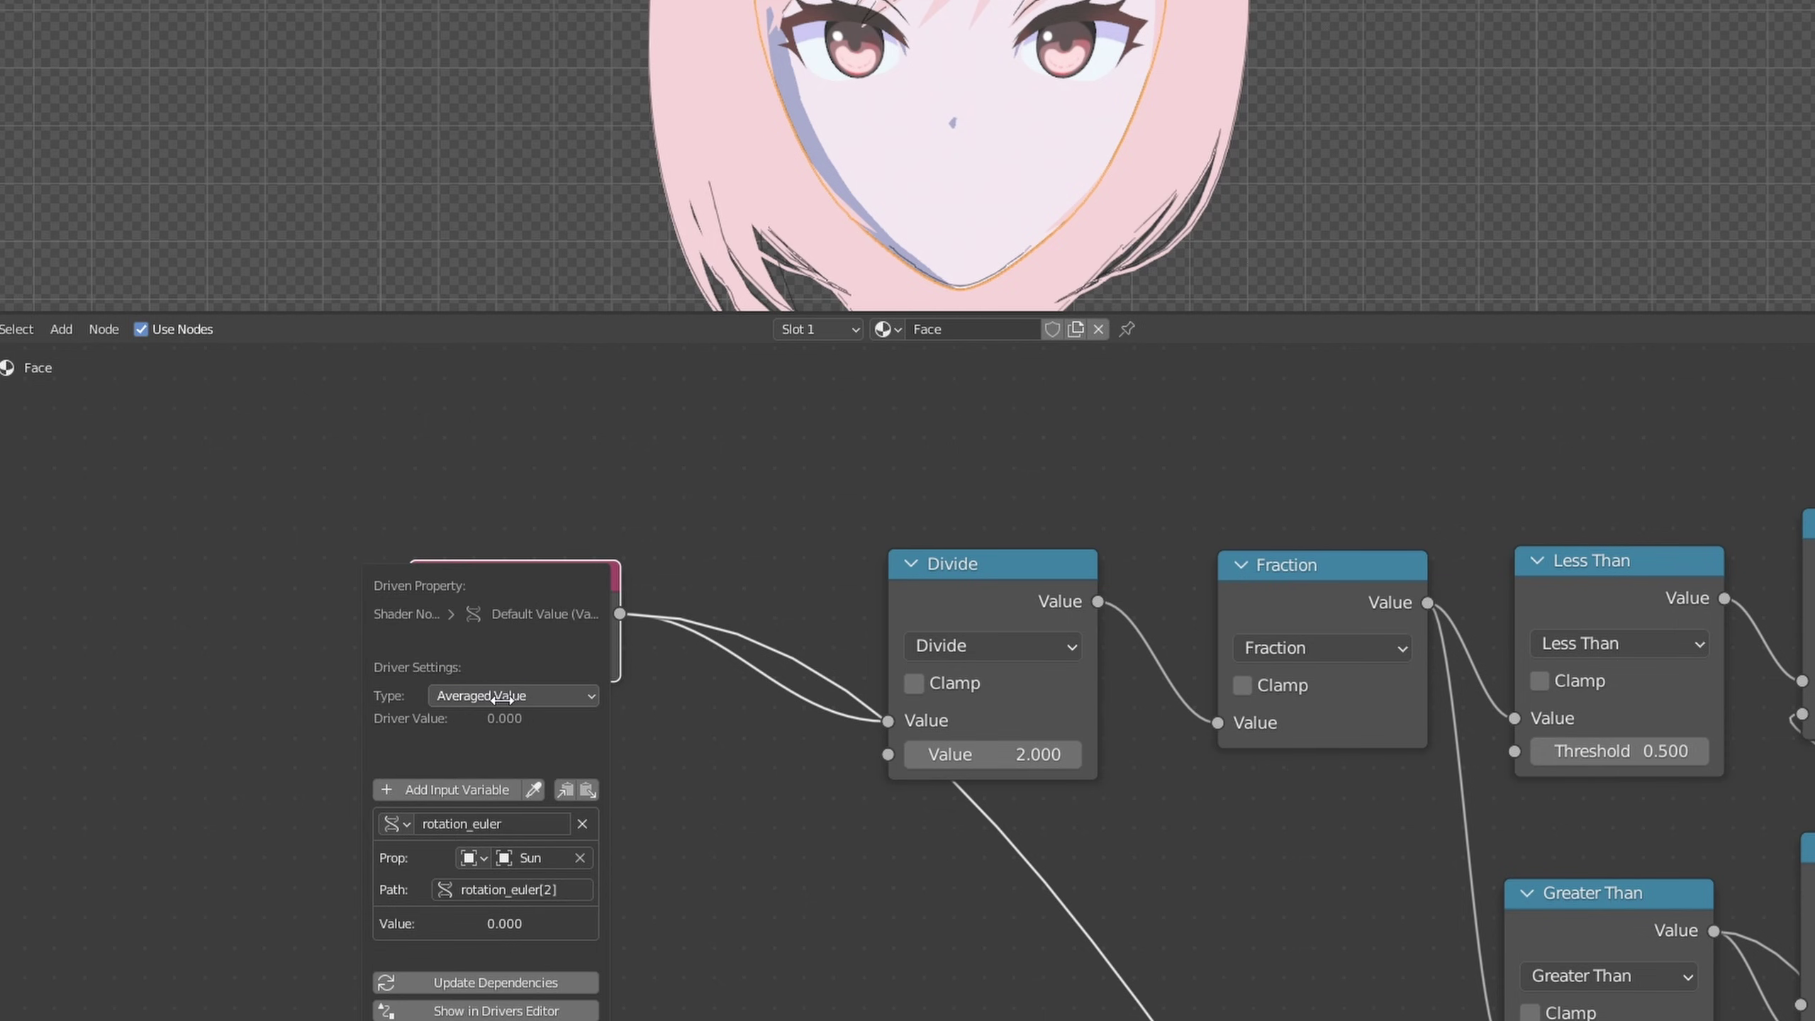
left_click(502, 697)
left_click(529, 770)
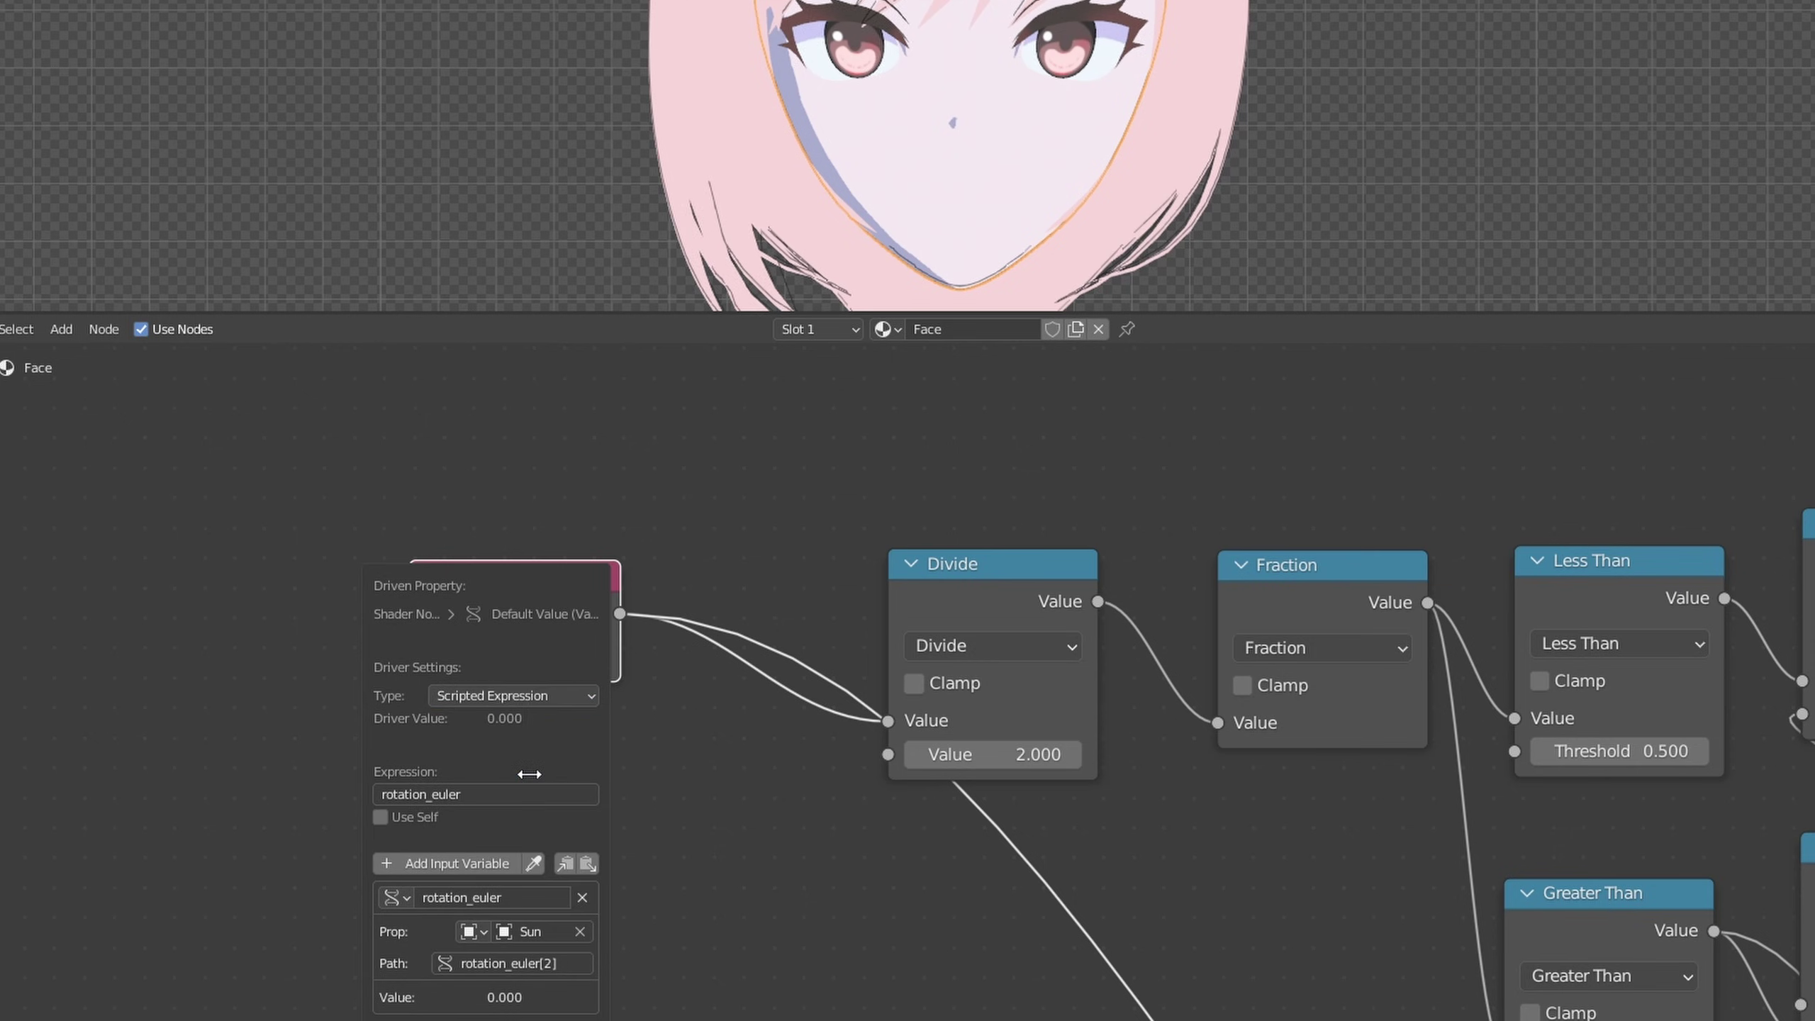
Set the driver's expression to (rotation_euler-var)/pi.
left_click(493, 794)
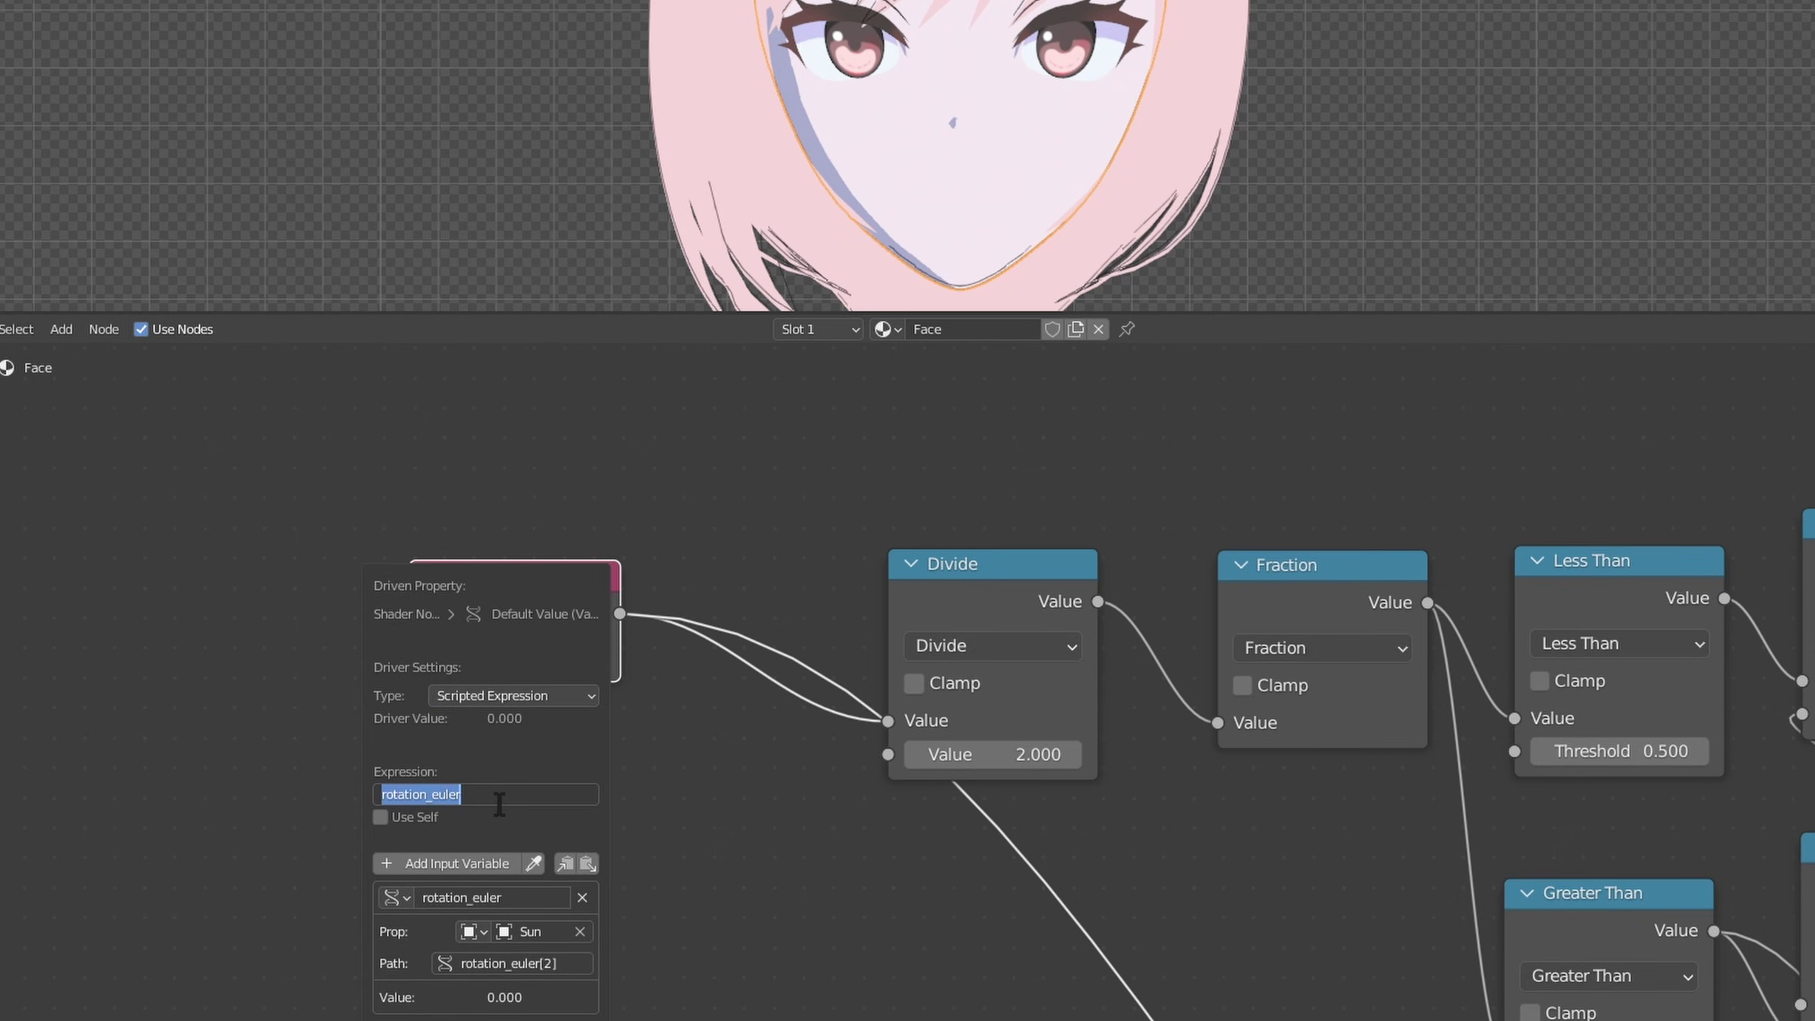
left_click(479, 794)
key("Left")
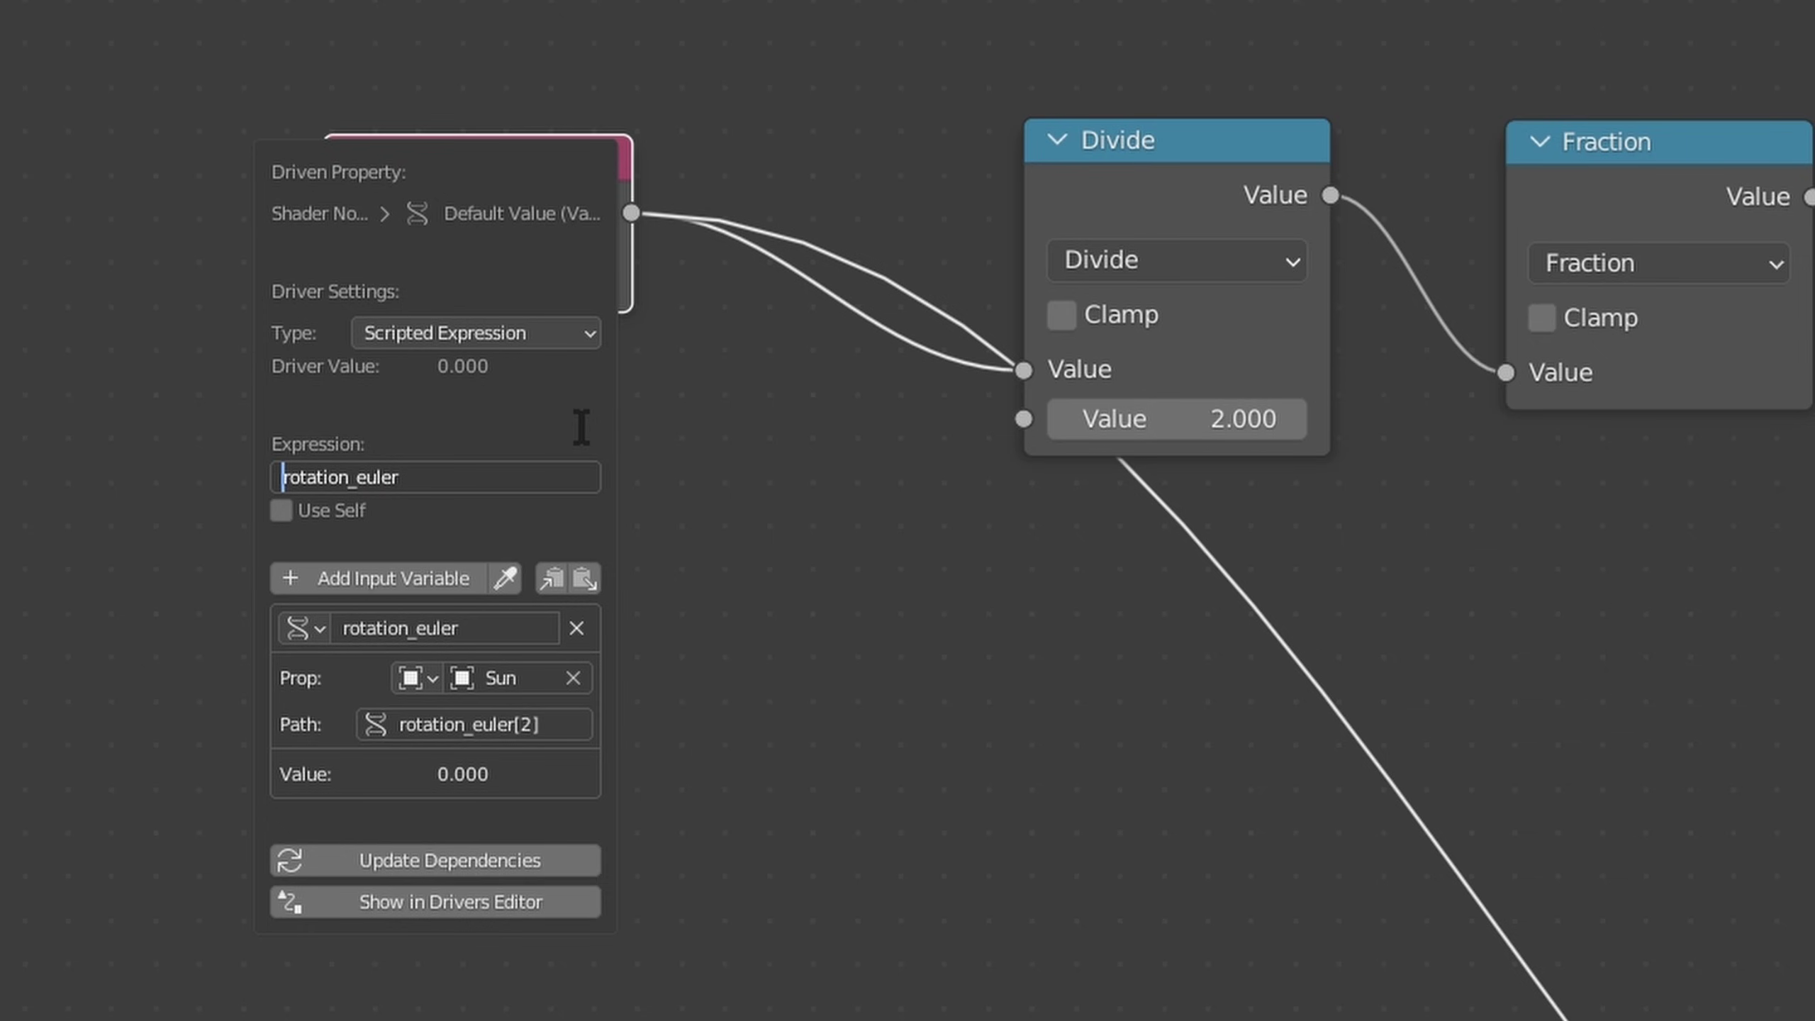
type("(")
key("Right")
key("Right")
key("Right")
key("Right")
key("Right")
key("Right")
key("Right")
key("Right")
key("Right")
key("Right")
key("Right")
key("Right")
key("Right")
key("Right")
type("-var)/")
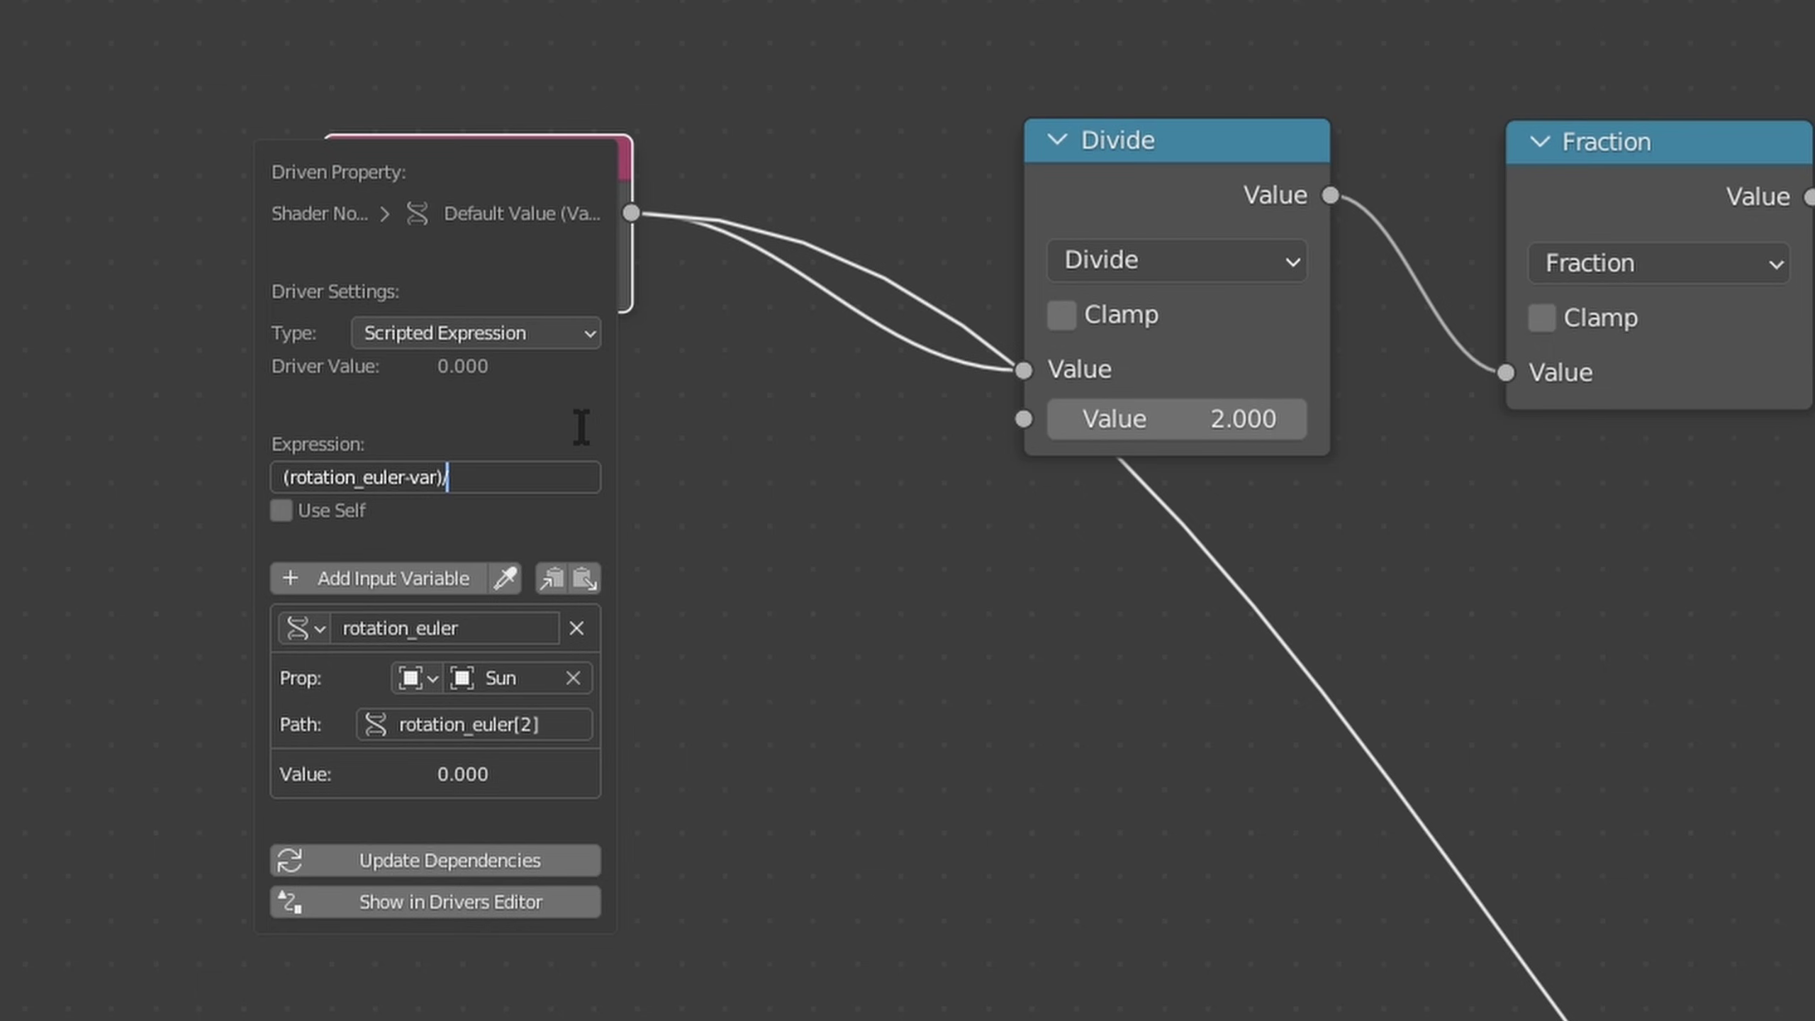
type("pi")
key("Return")
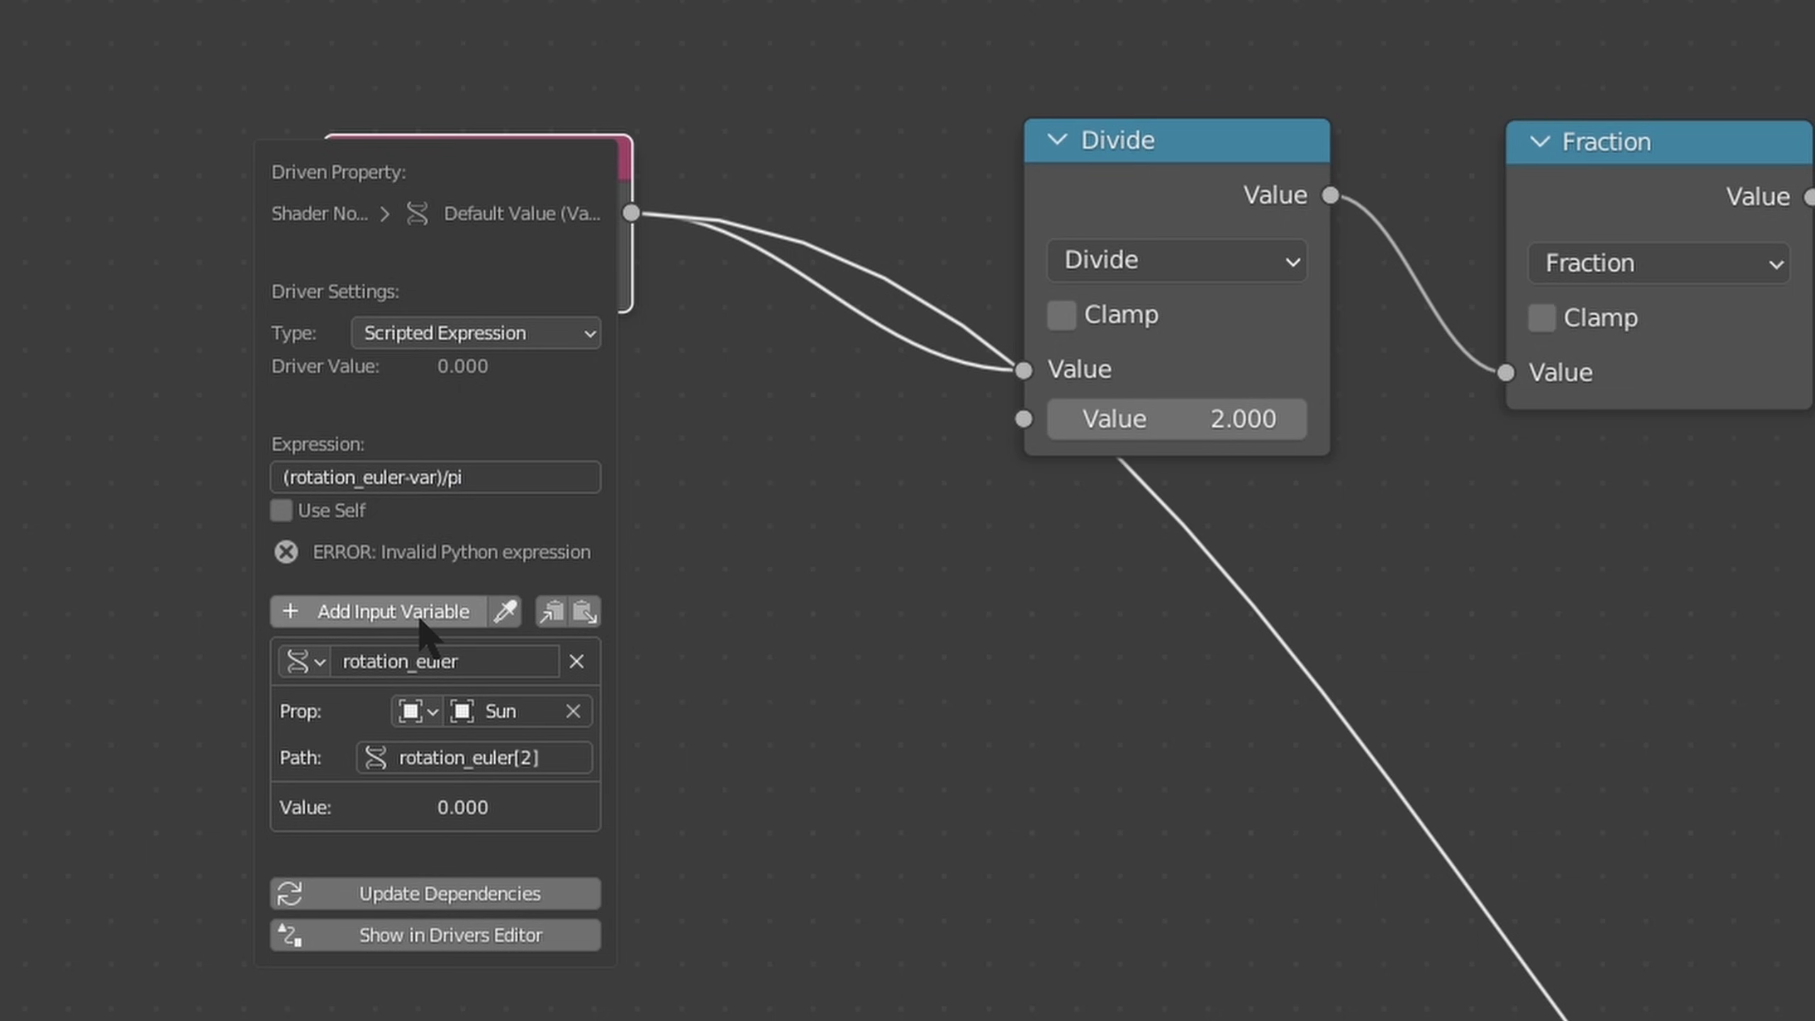
Add a second input variable to the driver and set its object to Head.
left_click(420, 616)
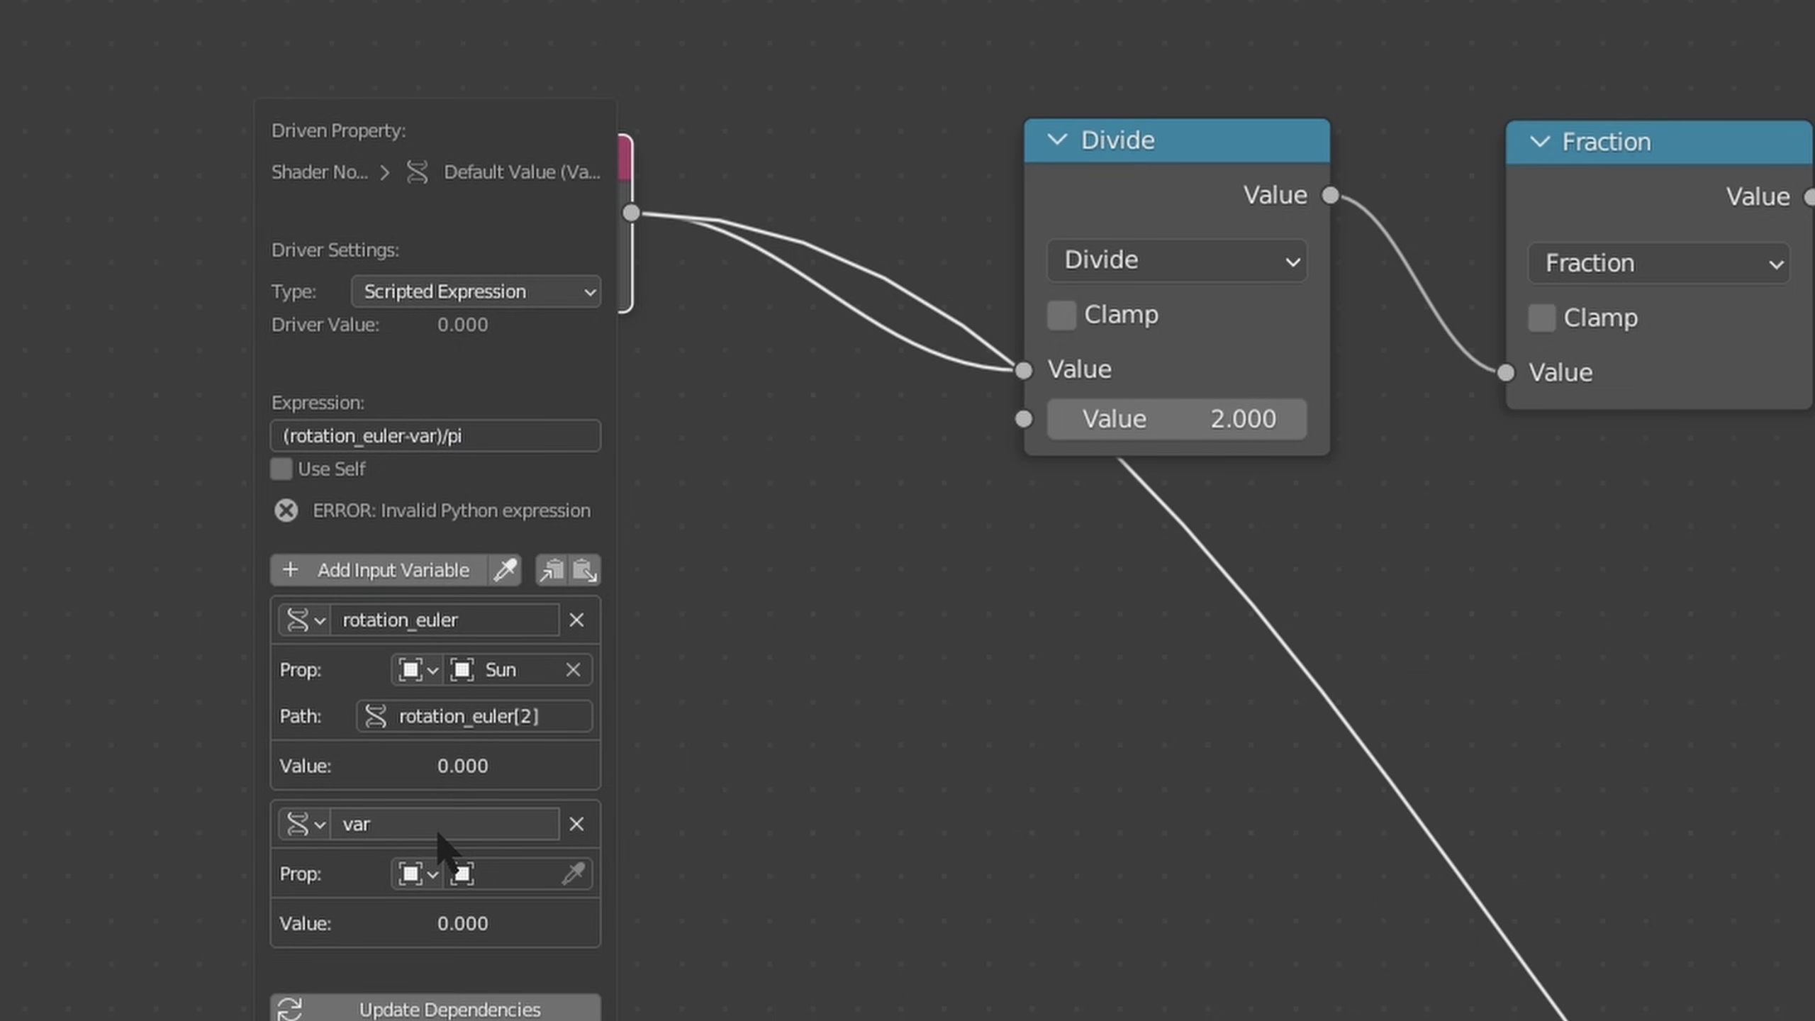
left_click(520, 862)
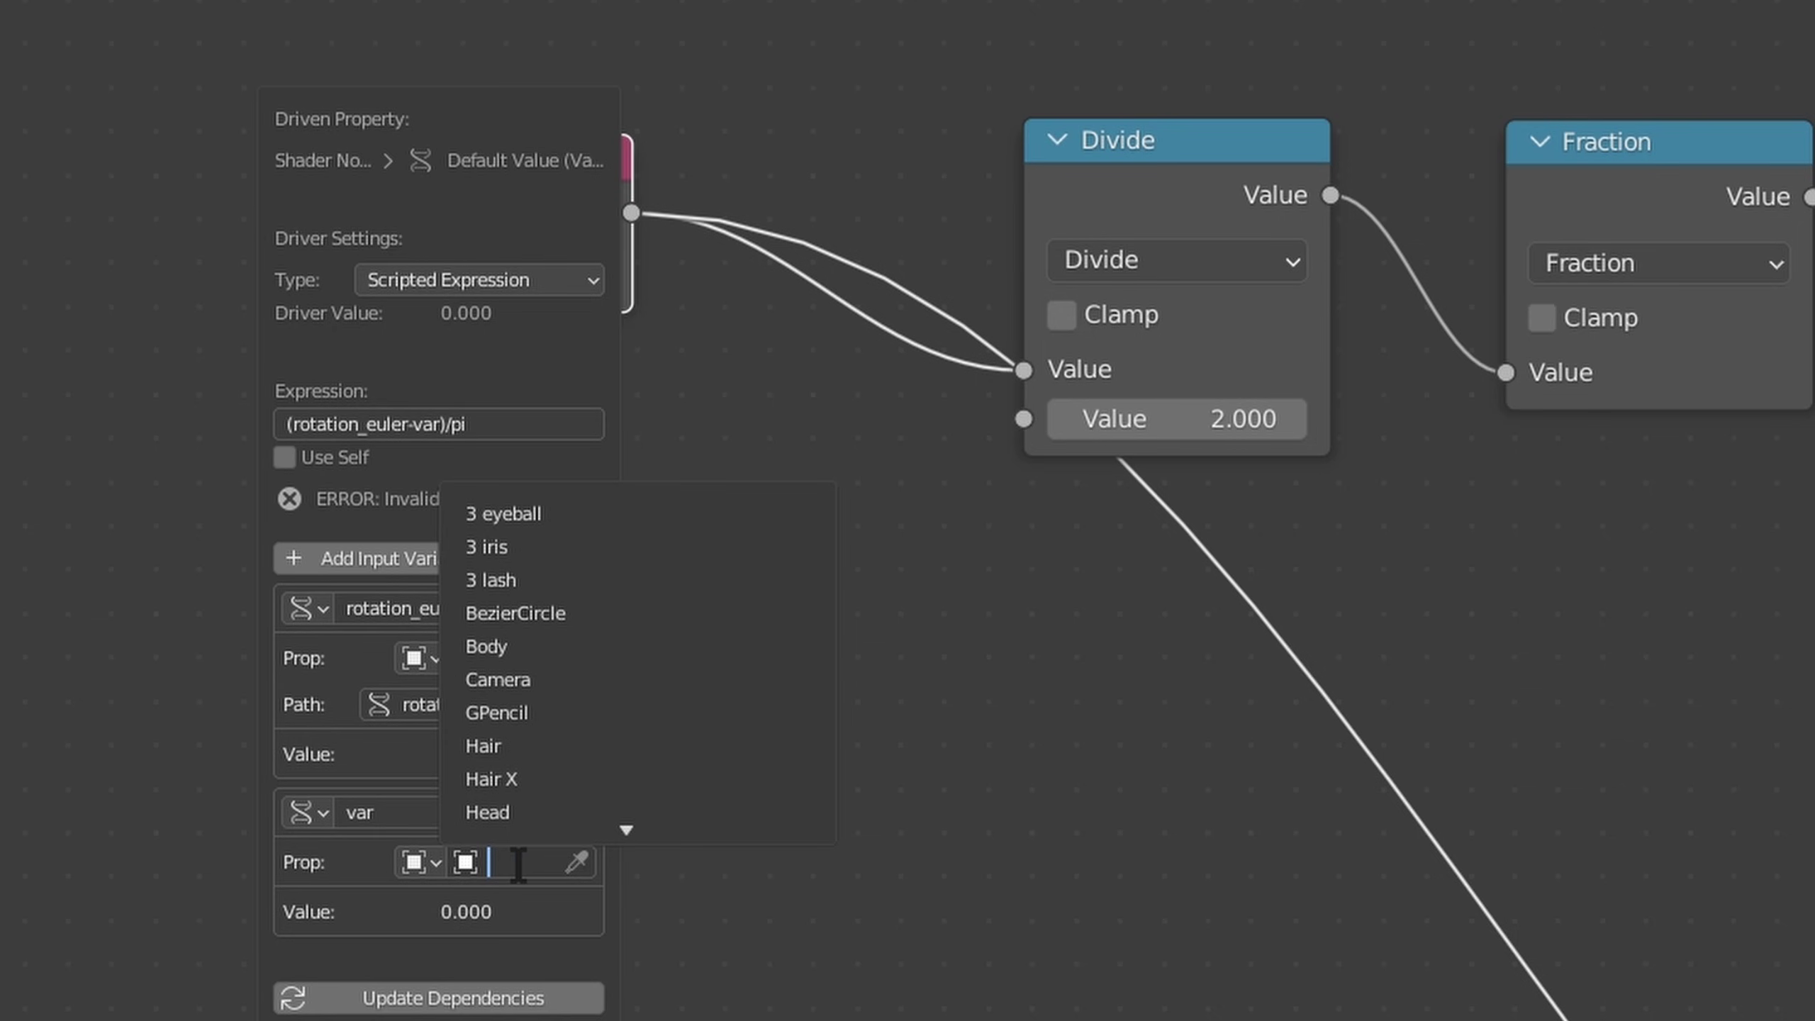
left_click(516, 812)
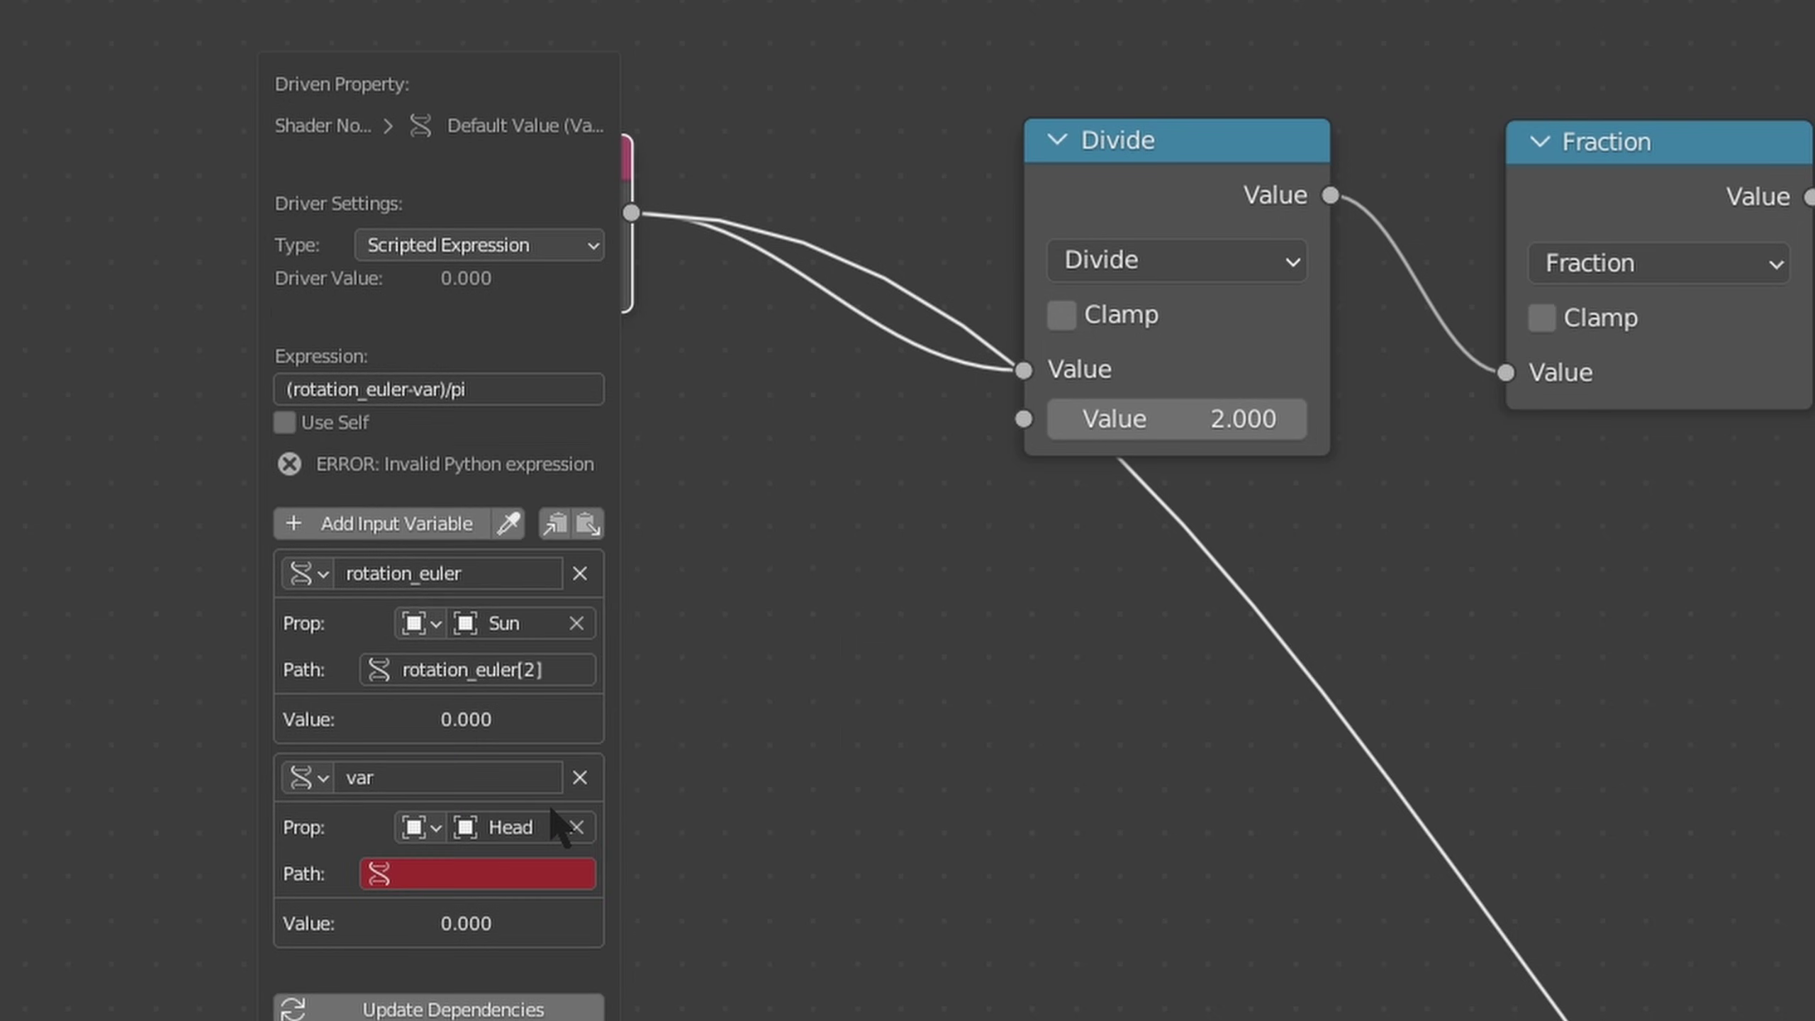
Set the path of the driver variable var to rotation_euler.z and close the driver settings.
left_click(492, 875)
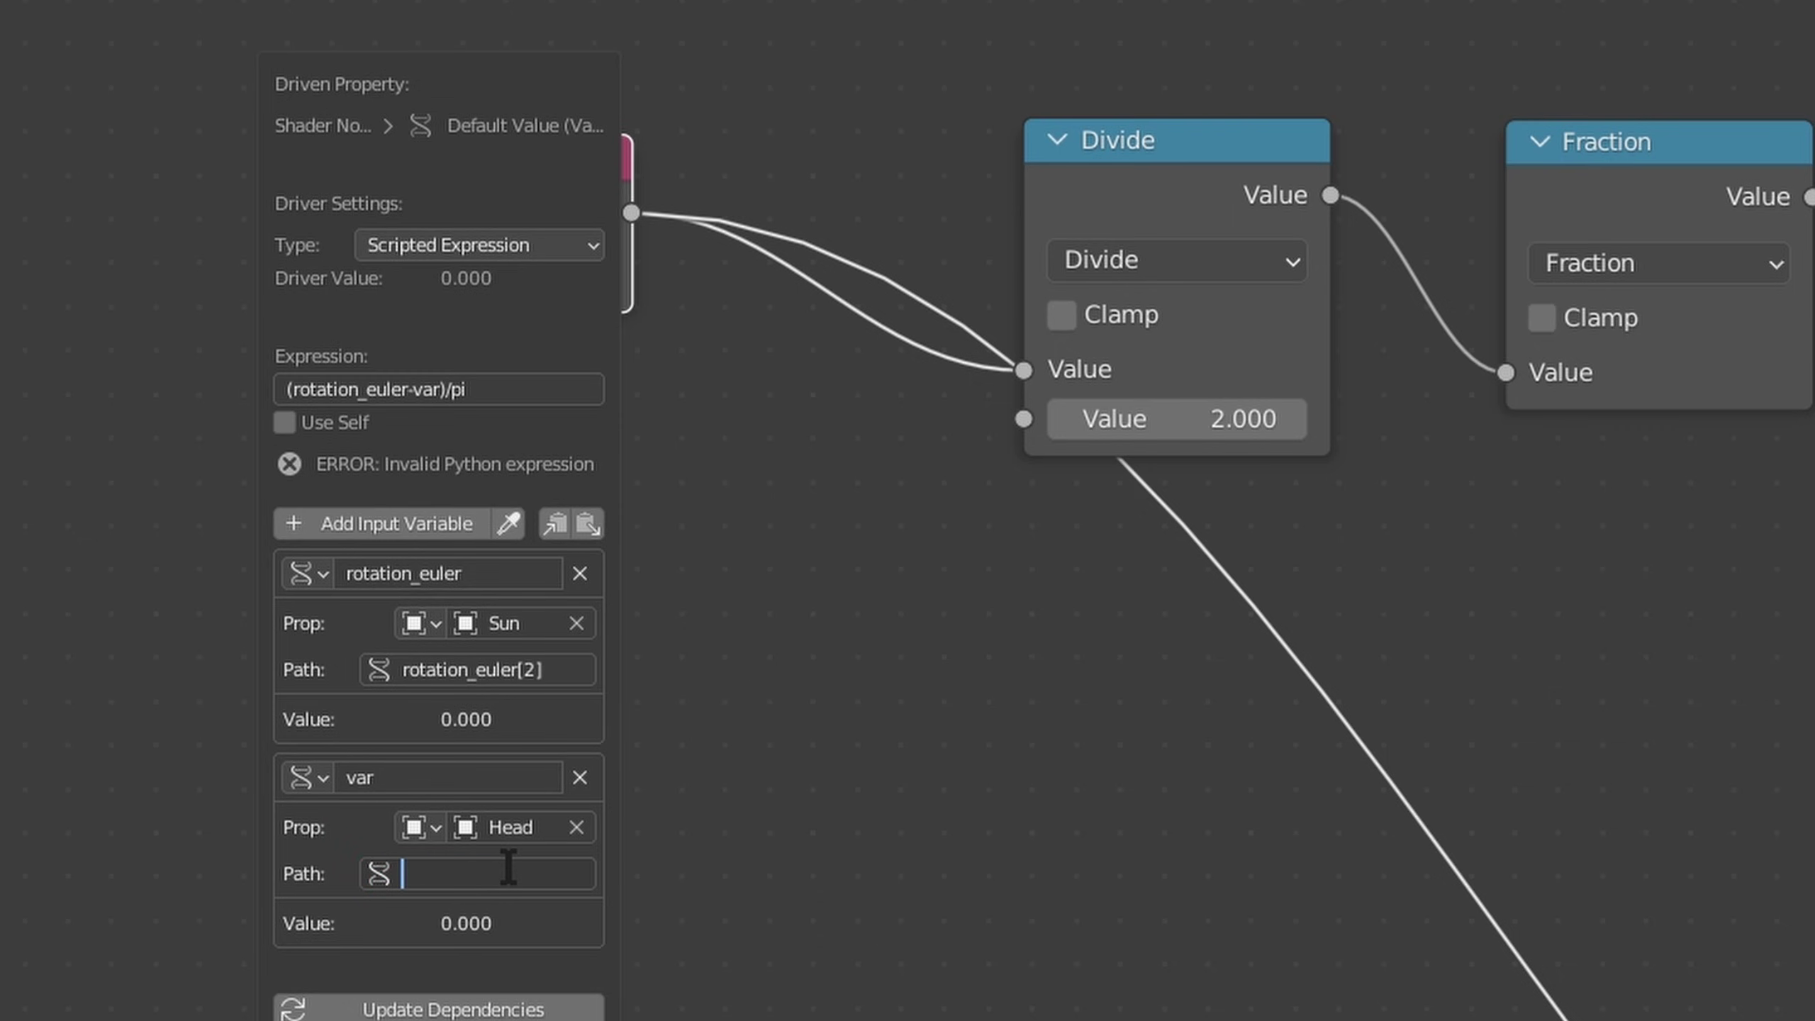
type("rotation_eul")
key("BackSpace")
key("BackSpace")
key("BackSpace")
key("BackSpace")
key("BackSpace")
key("BackSpace")
key("BackSpace")
key("BackSpace")
key("BackSpace")
key("BackSpace")
key("BackSpace")
key("BackSpace")
type("rotation()")
key("BackSpace")
key("BackSpace")
type("_euler.z")
key("Return")
left_click(544, 978)
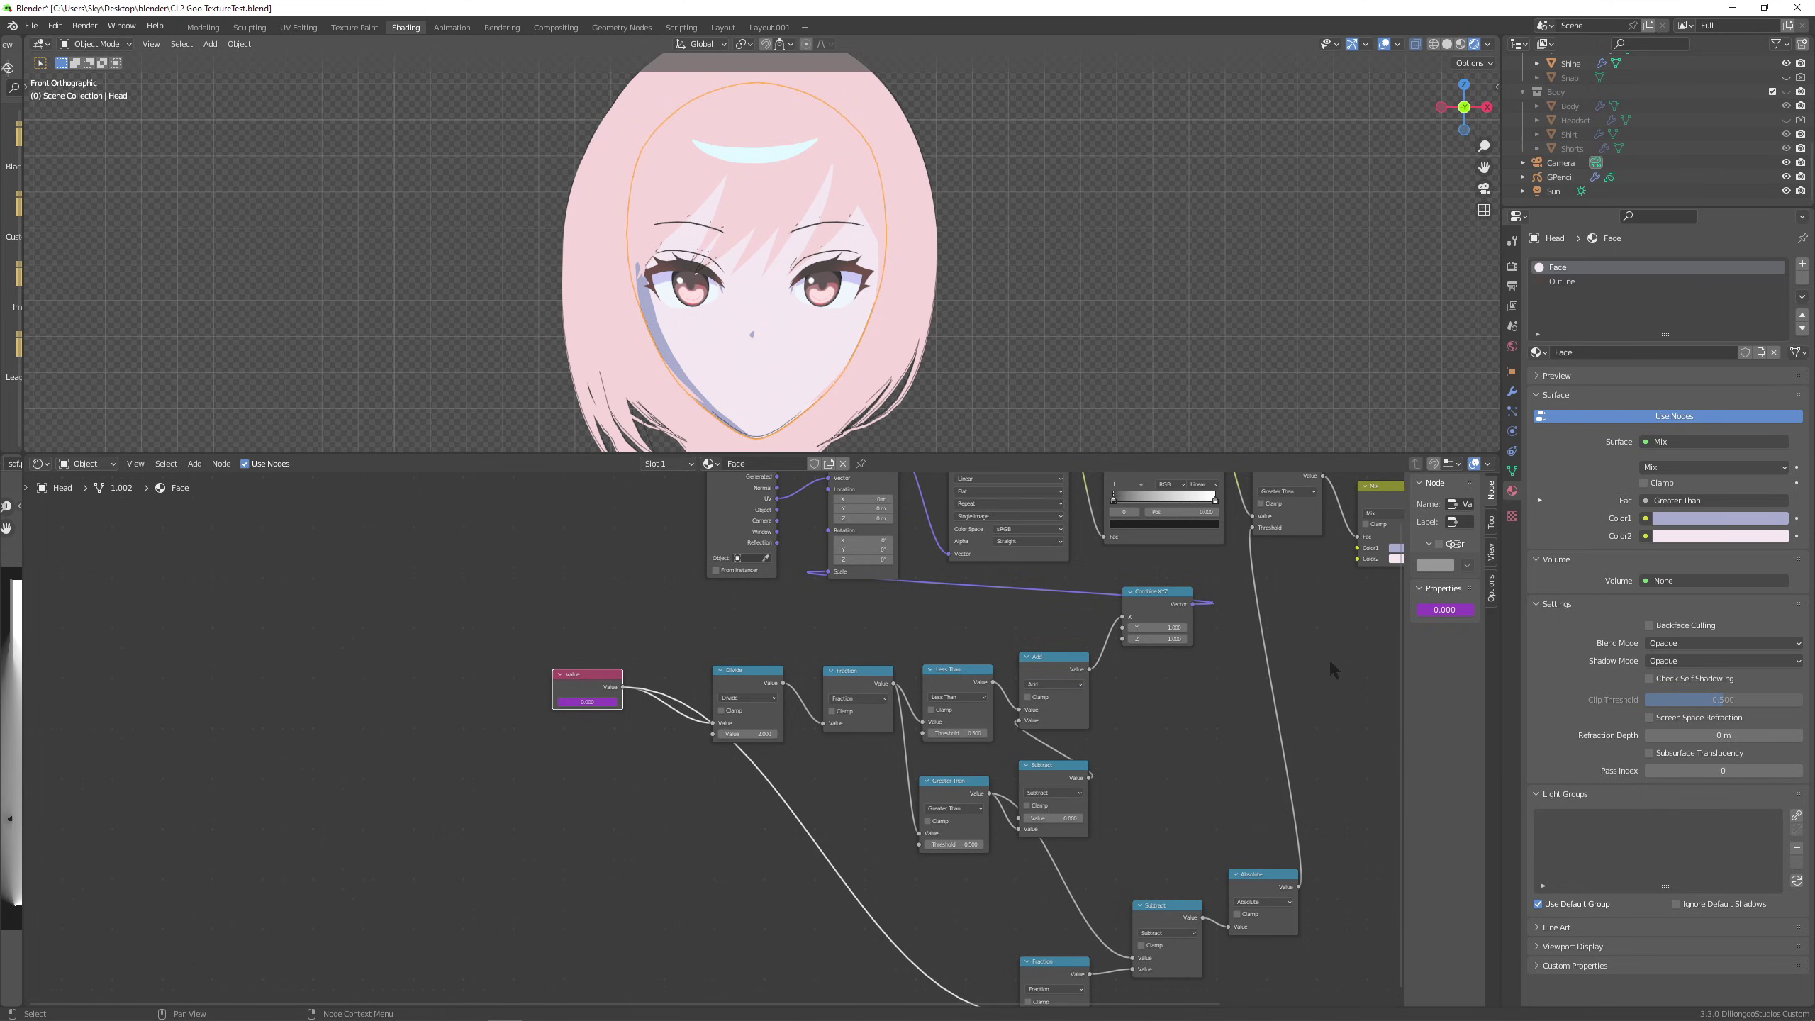
In the Layout workspace, test the driver by turning the Sun's Z rotation to 753°, and clear the rotation again.
middle_click_drag(1333, 656, 1029, 736)
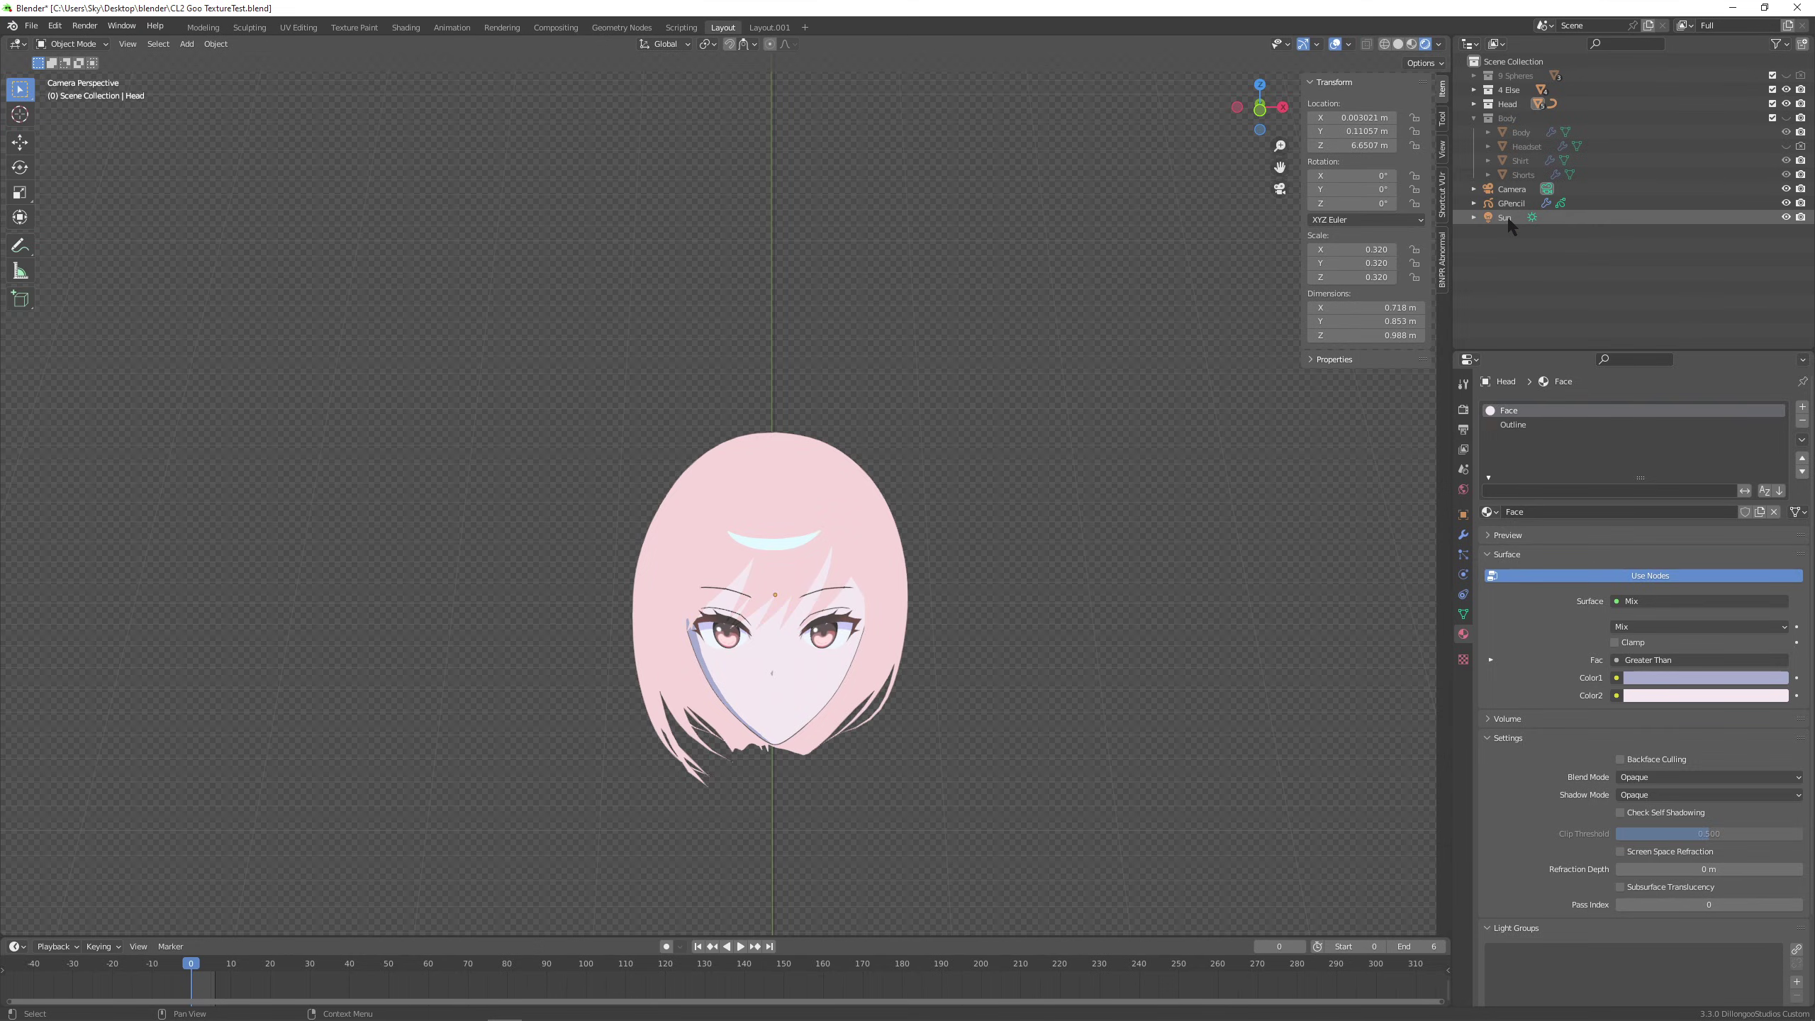
left_click(1508, 217)
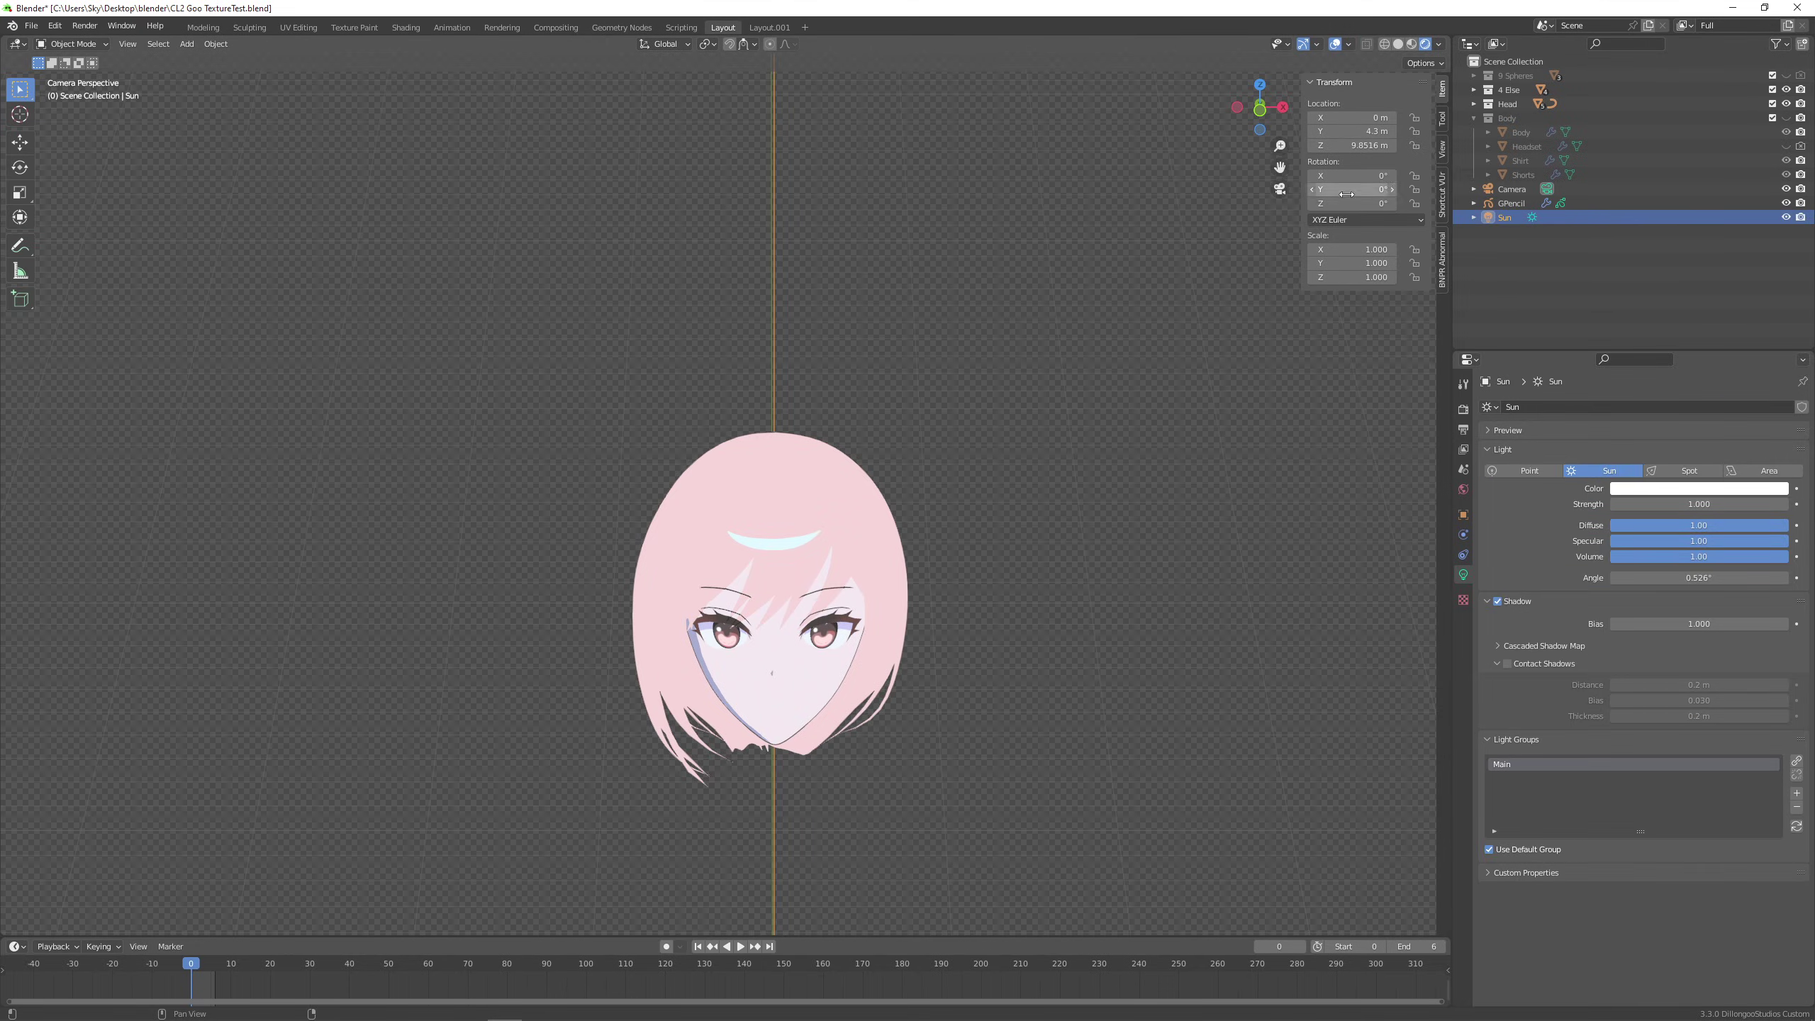
left_click_drag(1347, 203, 1675, 203)
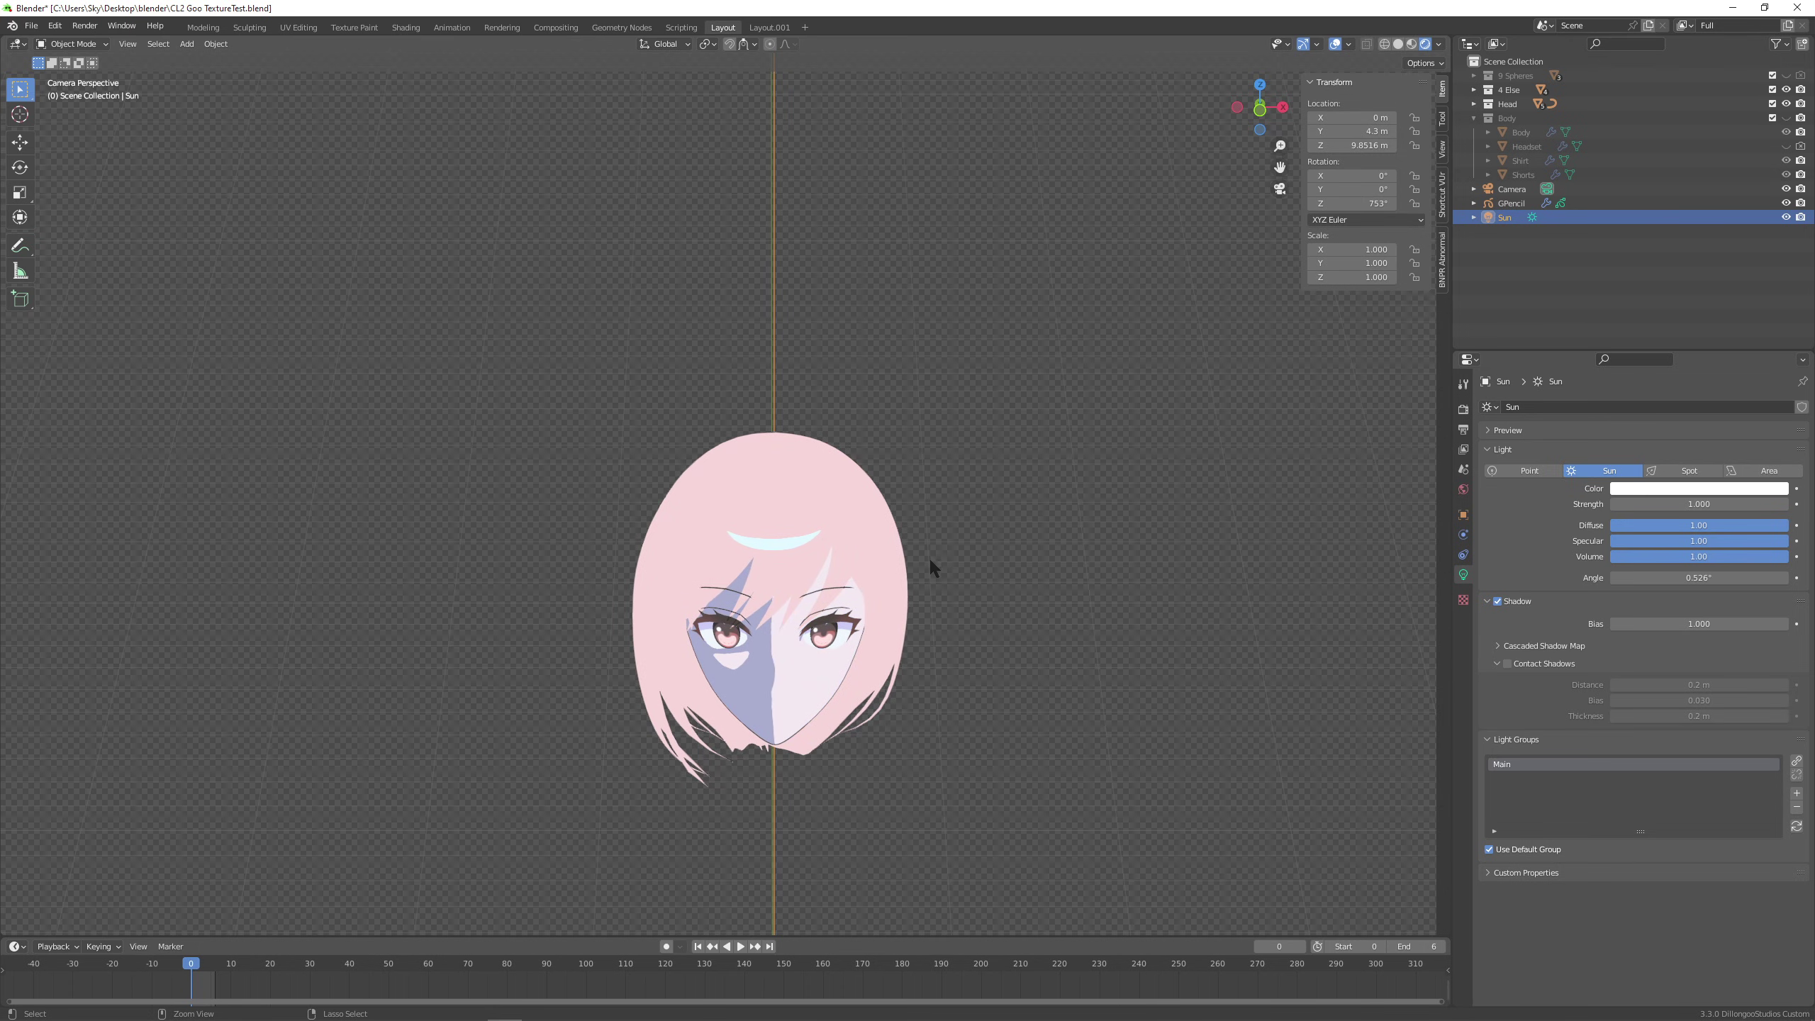
key("alt+r")
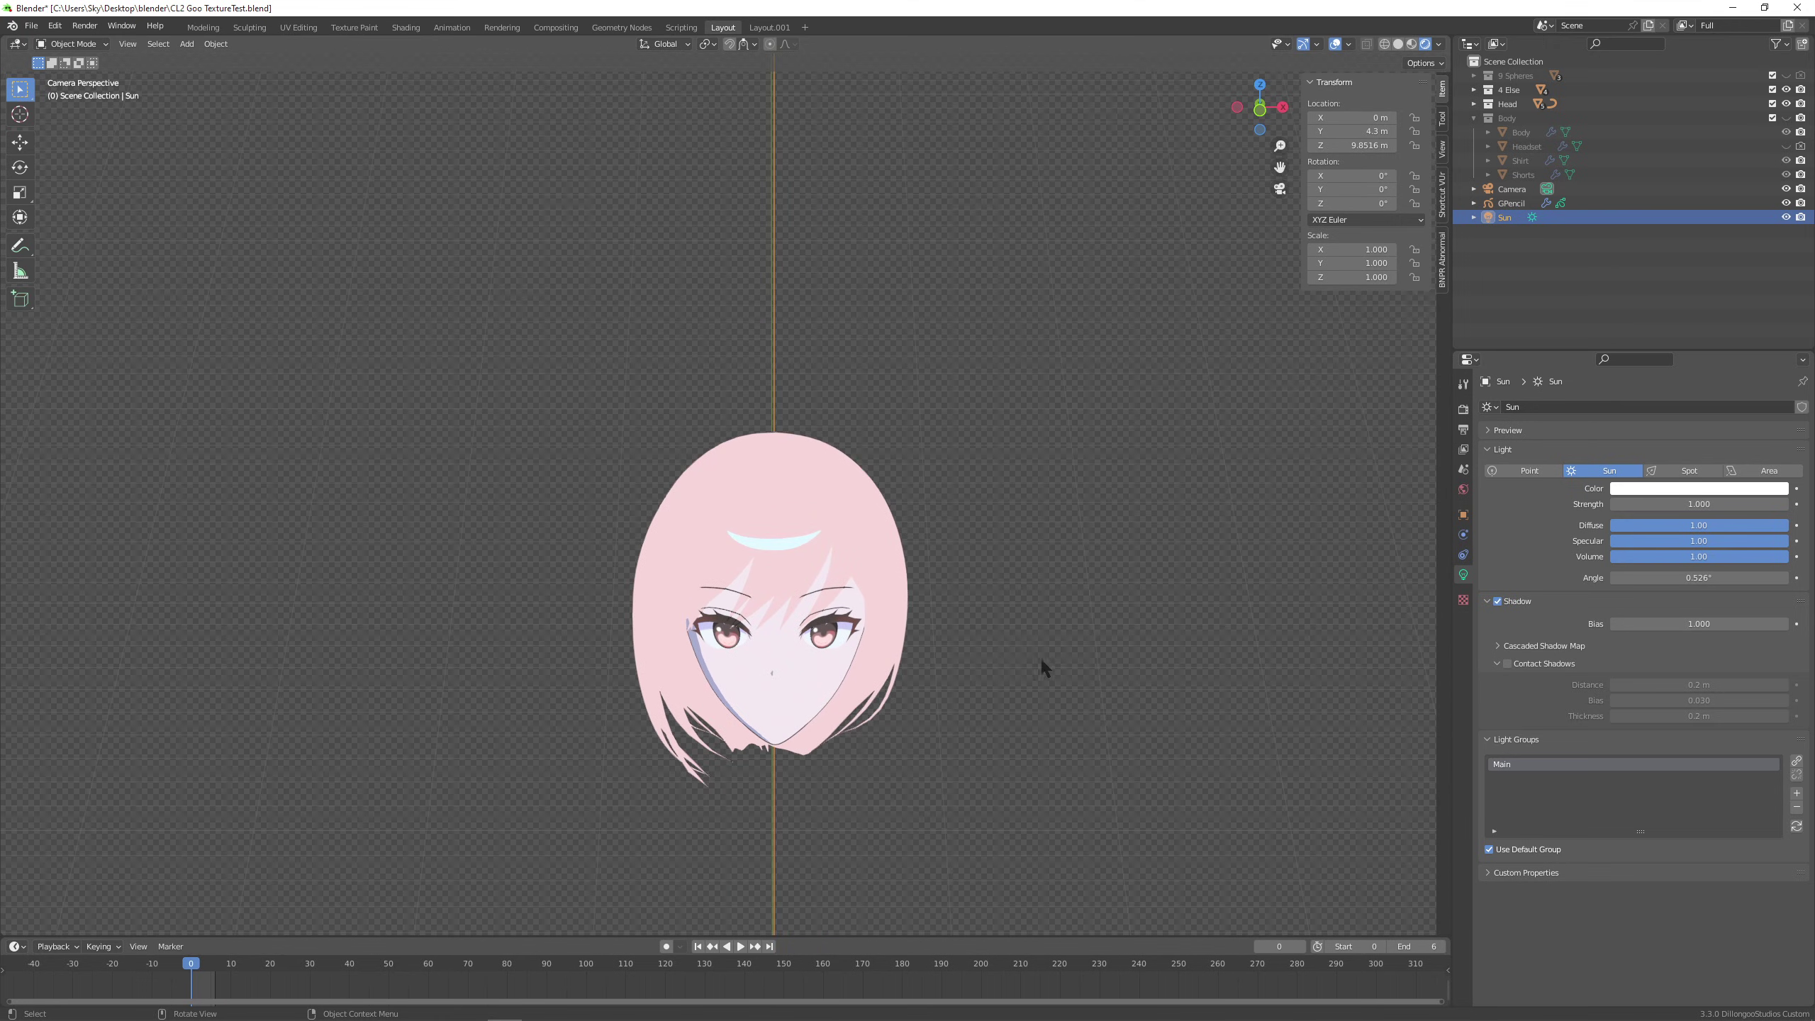
Deselect the Sun and return to the Shading workspace.
middle_click_drag(1040, 663, 959, 548, "shift")
left_click(964, 508)
scroll(905, 593, "up", 2)
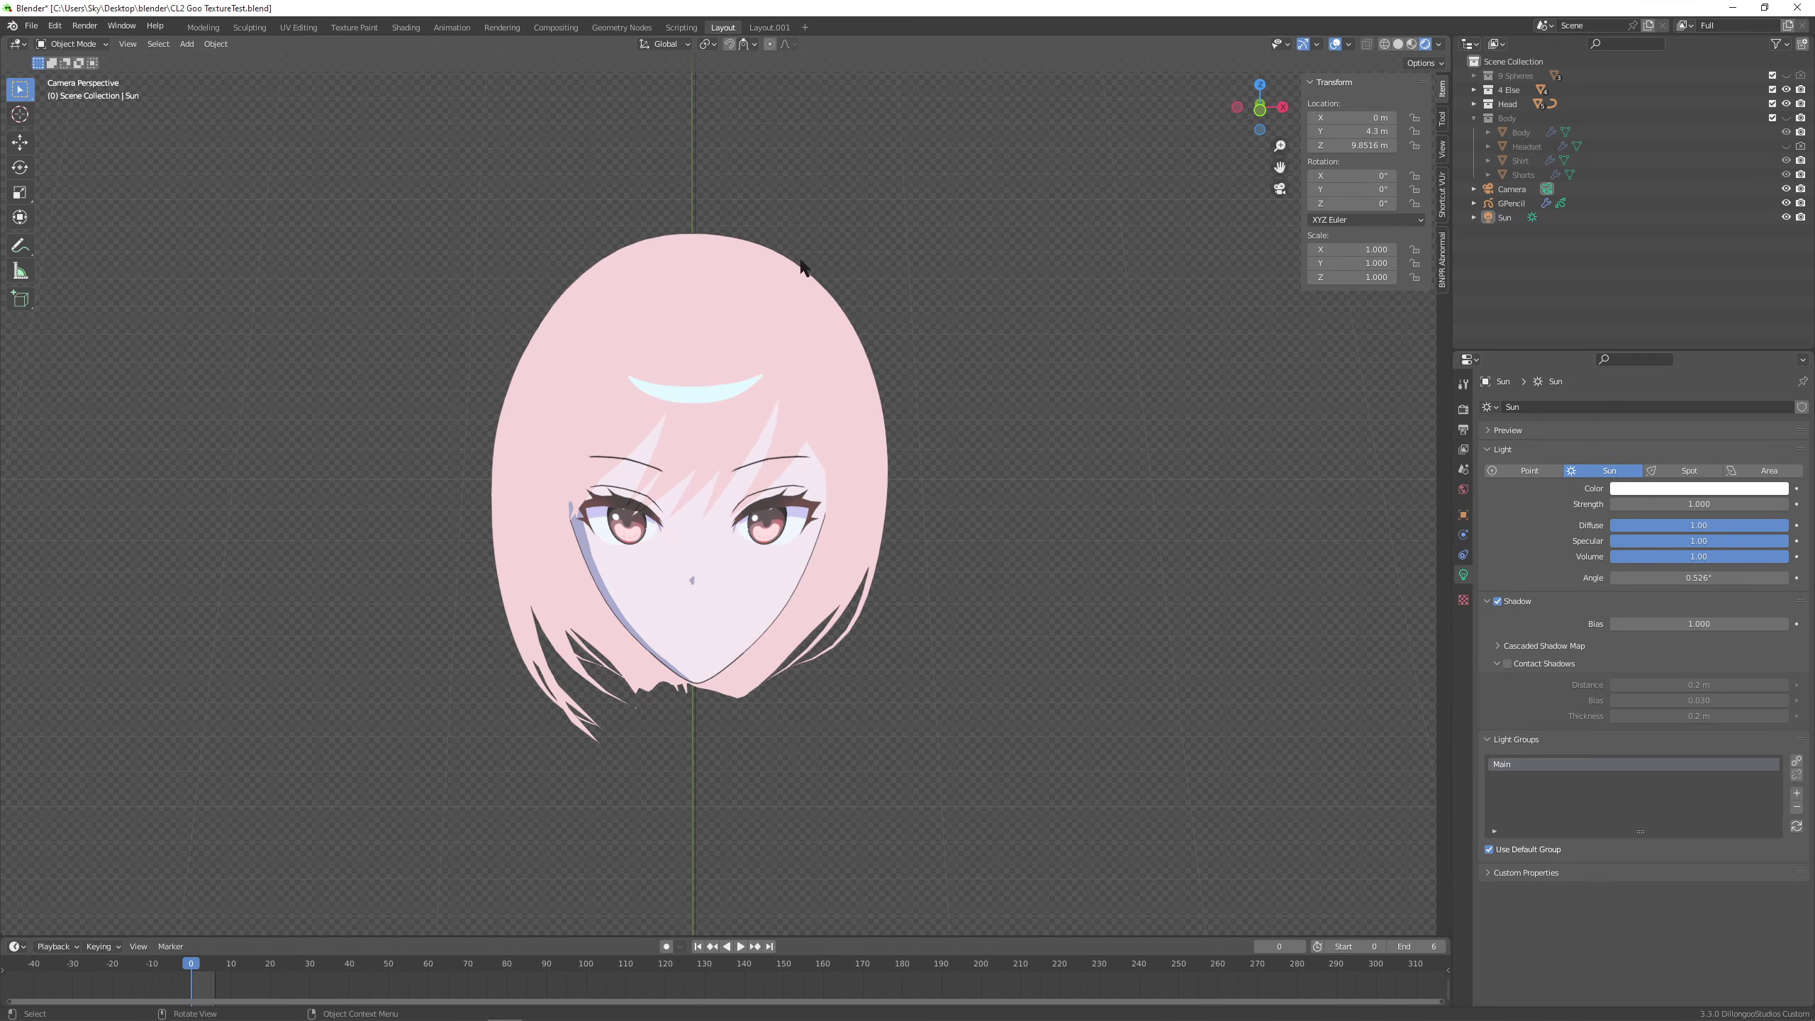
left_click(405, 27)
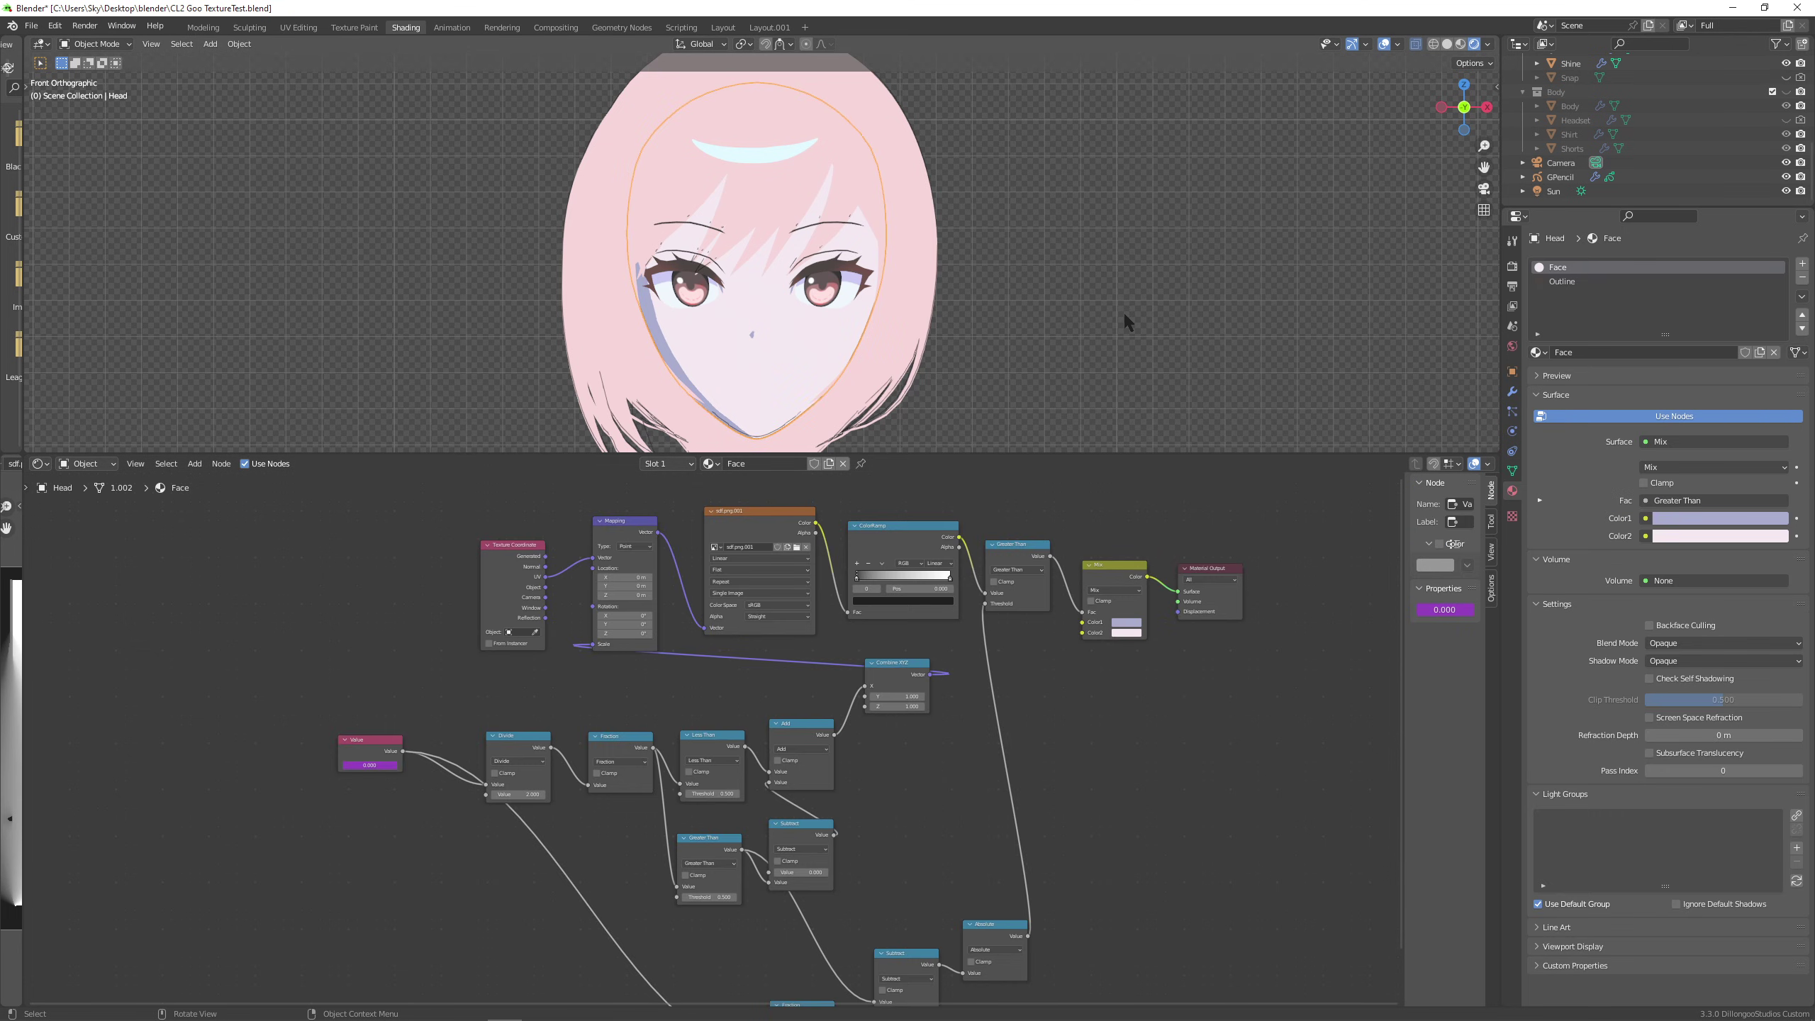
right_click(1123, 311)
left_click(722, 27)
left_click(415, 27)
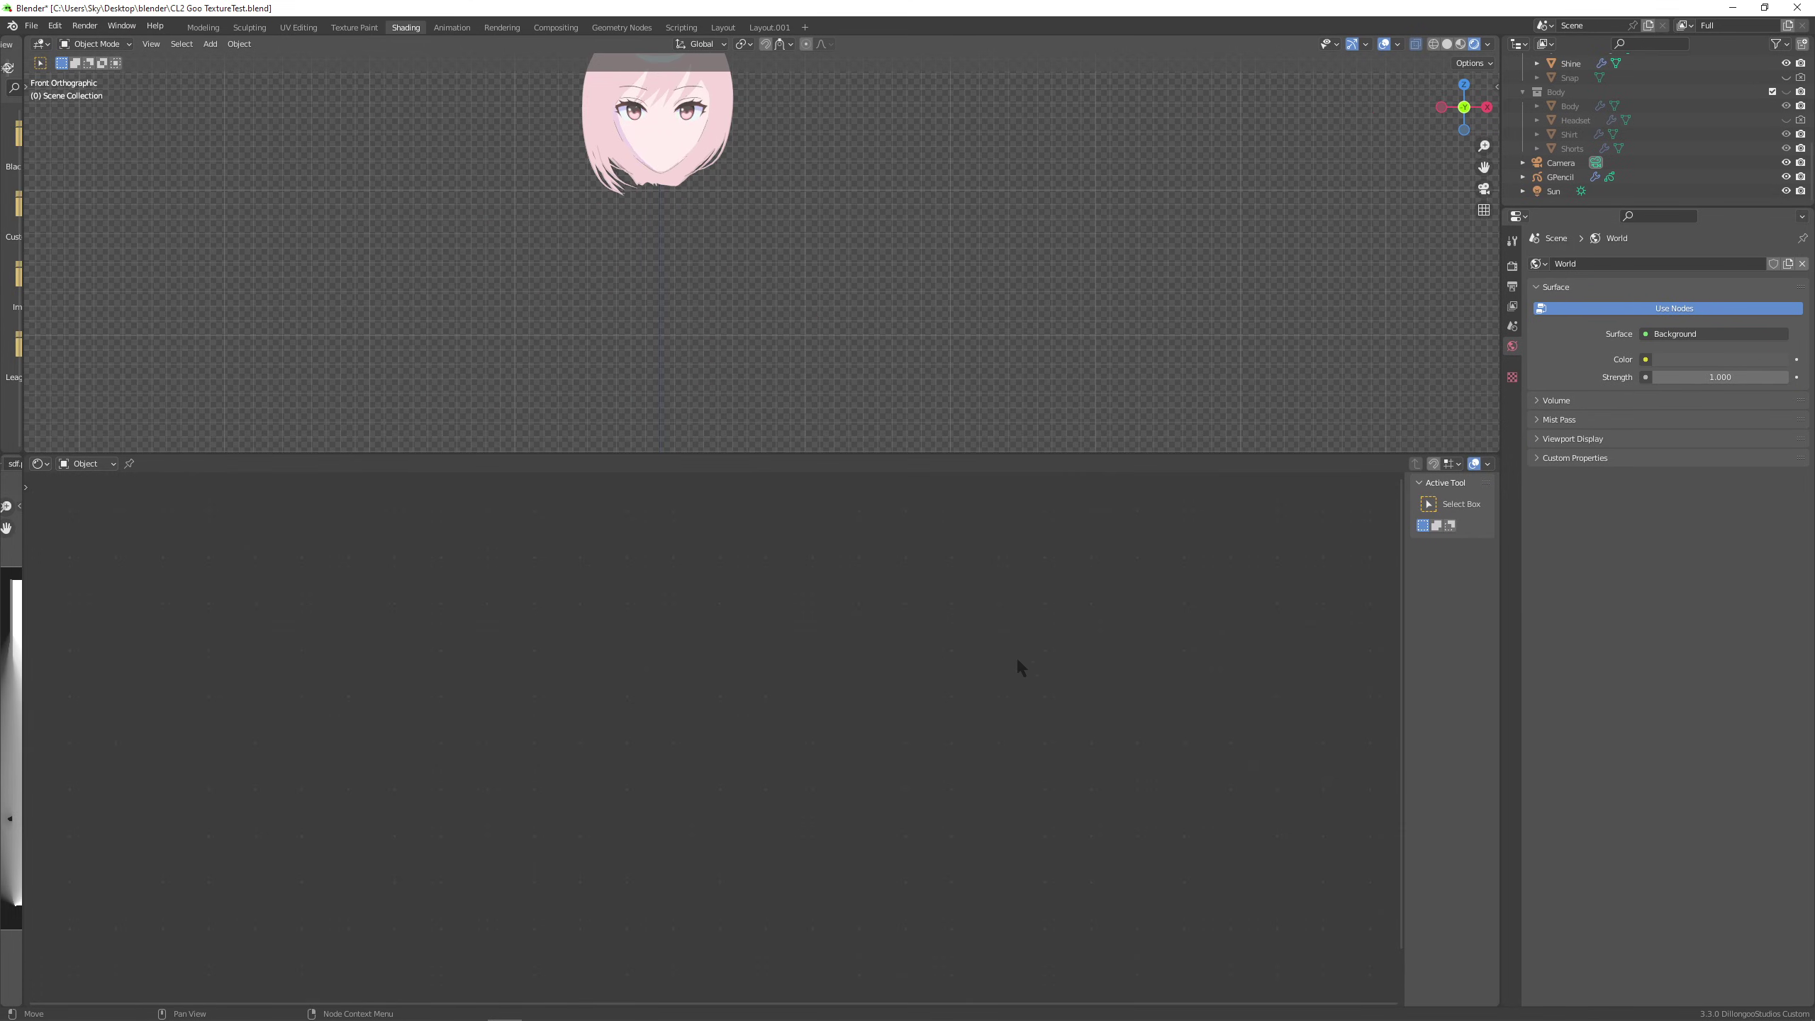
Move the Material Output node away from the Mix node and place a new Image Texture node above the gap.
scroll(1144, 771, "up", 1)
middle_click_drag(1190, 710, 801, 784)
left_click_drag(896, 630, 1154, 635)
key("shift+a")
left_click(884, 799)
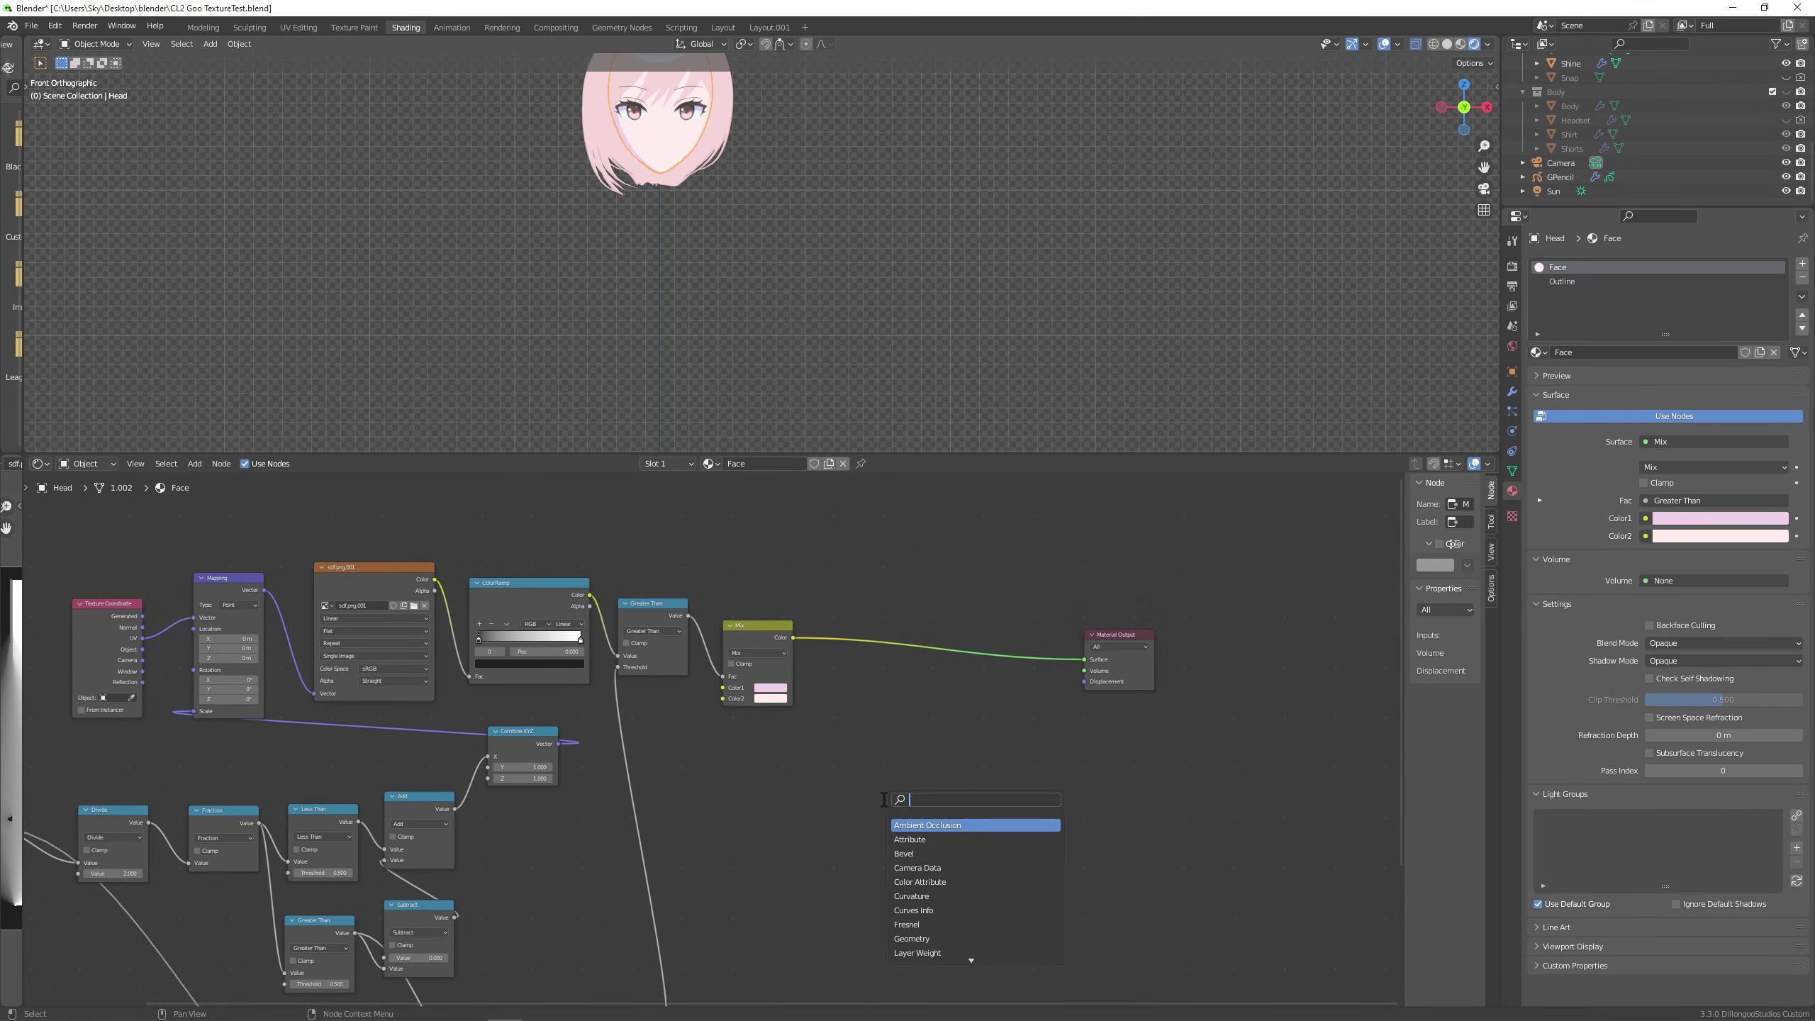
type("im")
left_click(952, 826)
left_click(899, 535)
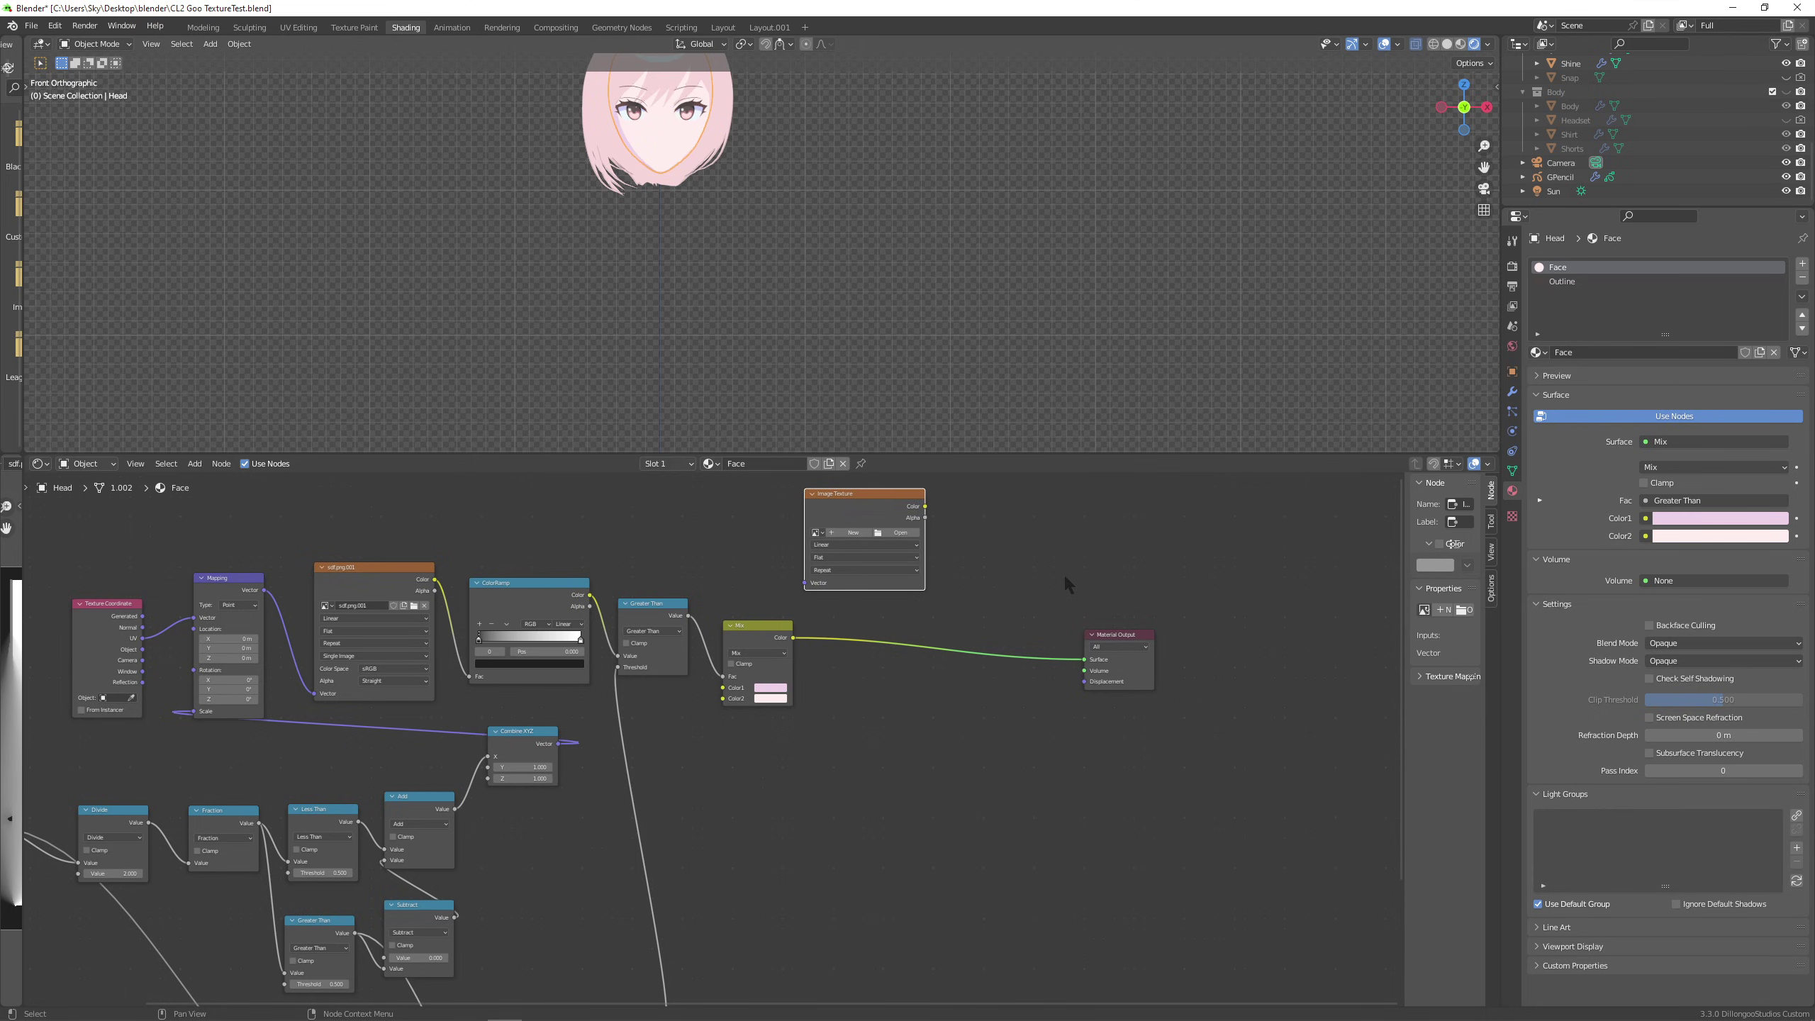
scroll(1071, 561, "up", 1)
middle_click_drag(998, 494, 865, 641)
left_click_drag(1045, 772, 1110, 768)
left_click_drag(786, 604, 789, 550)
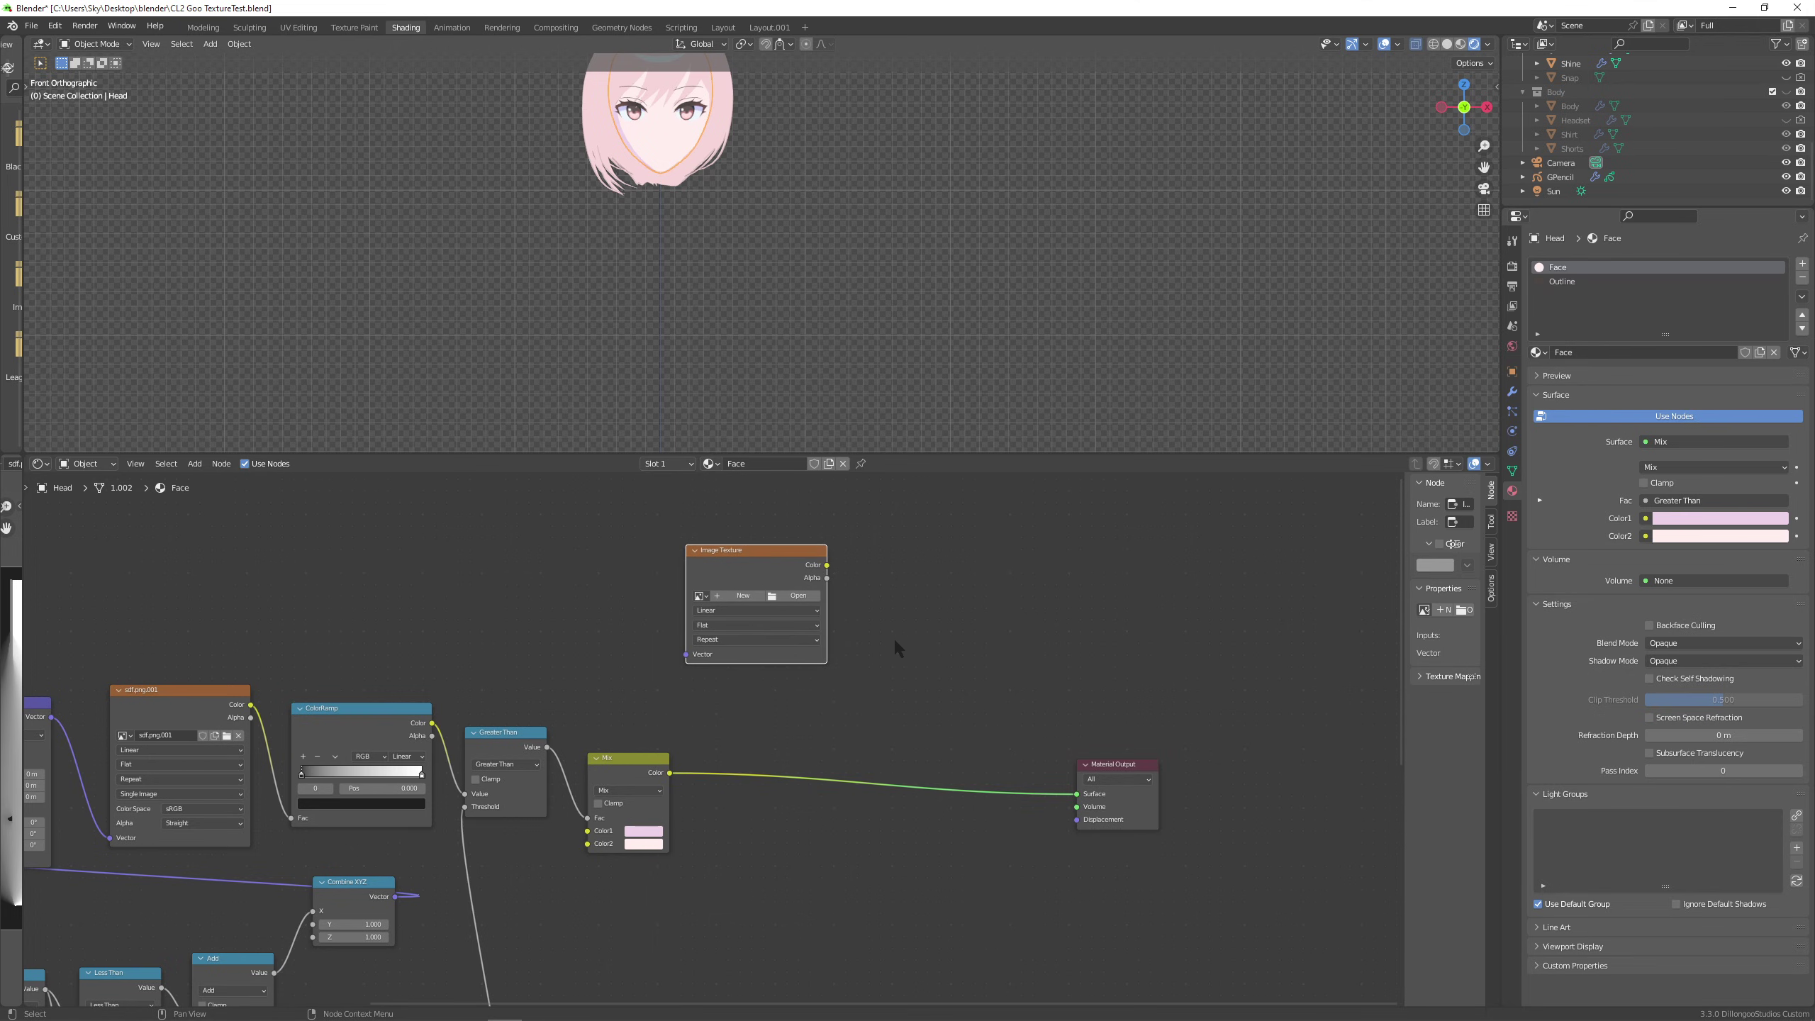
Create a new image named FaceDetails with a fully transparent base colour in the Image Texture node.
left_click(725, 597)
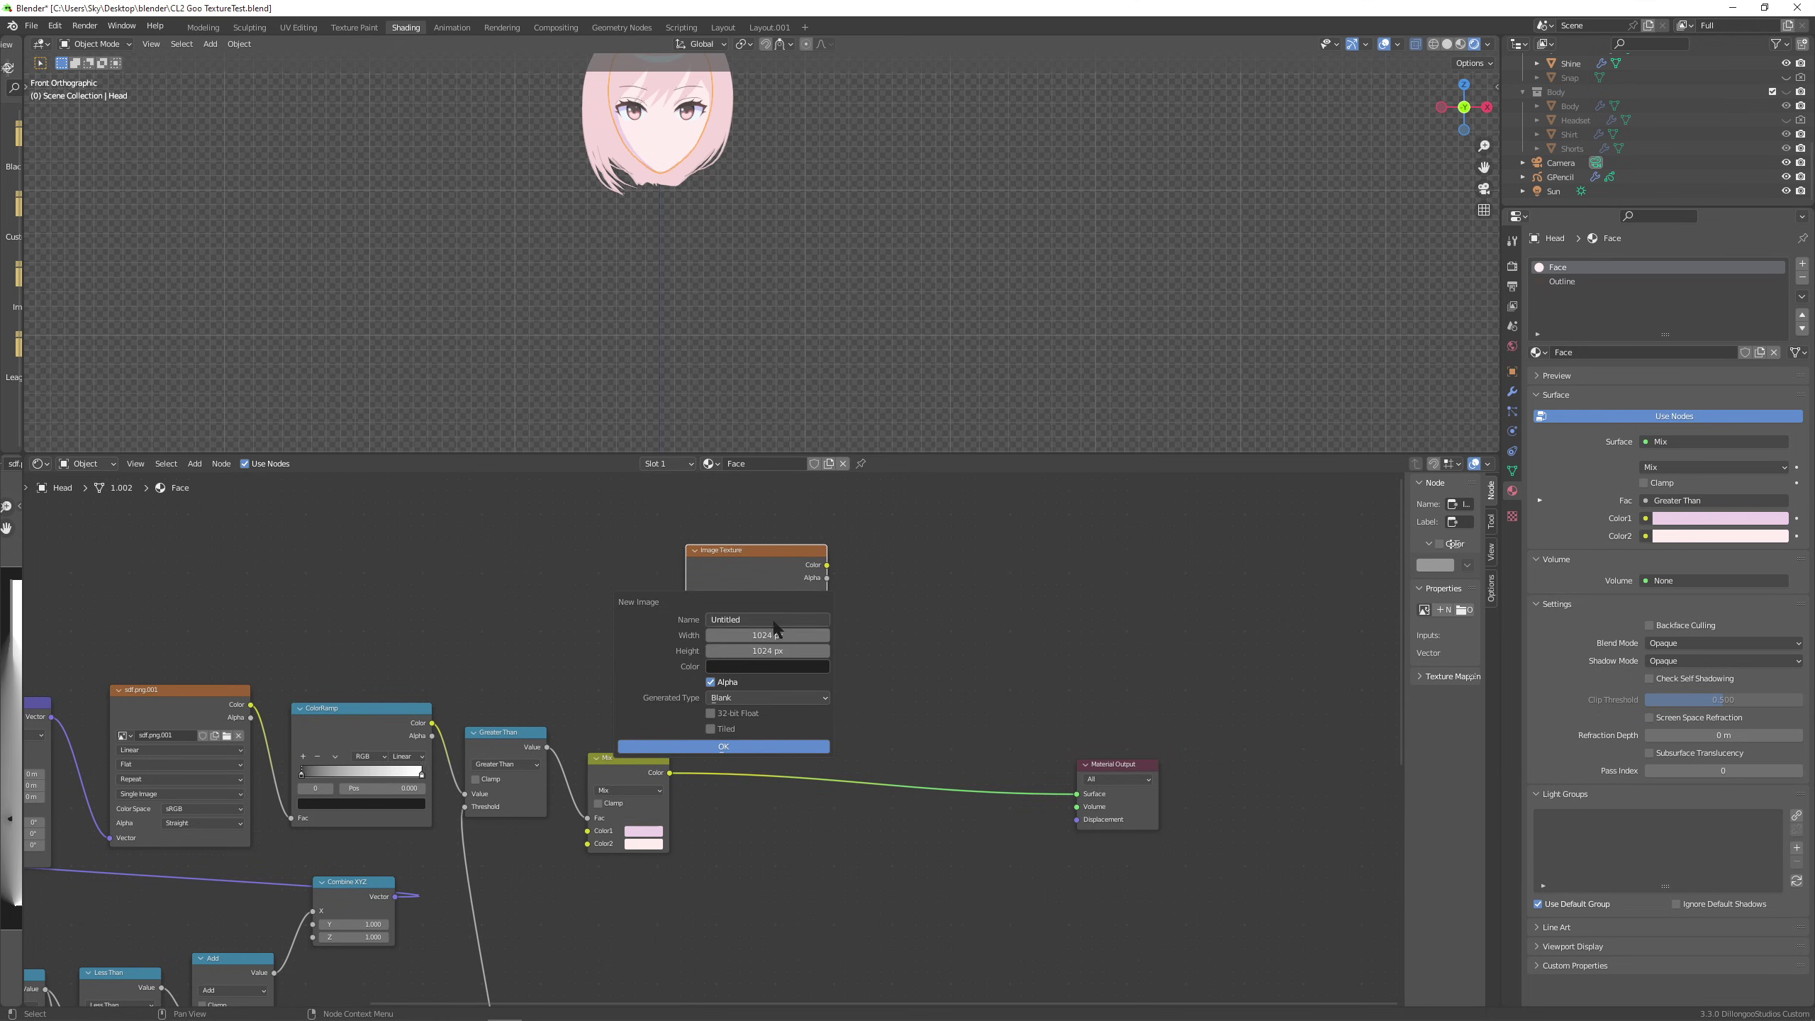
left_click(799, 669)
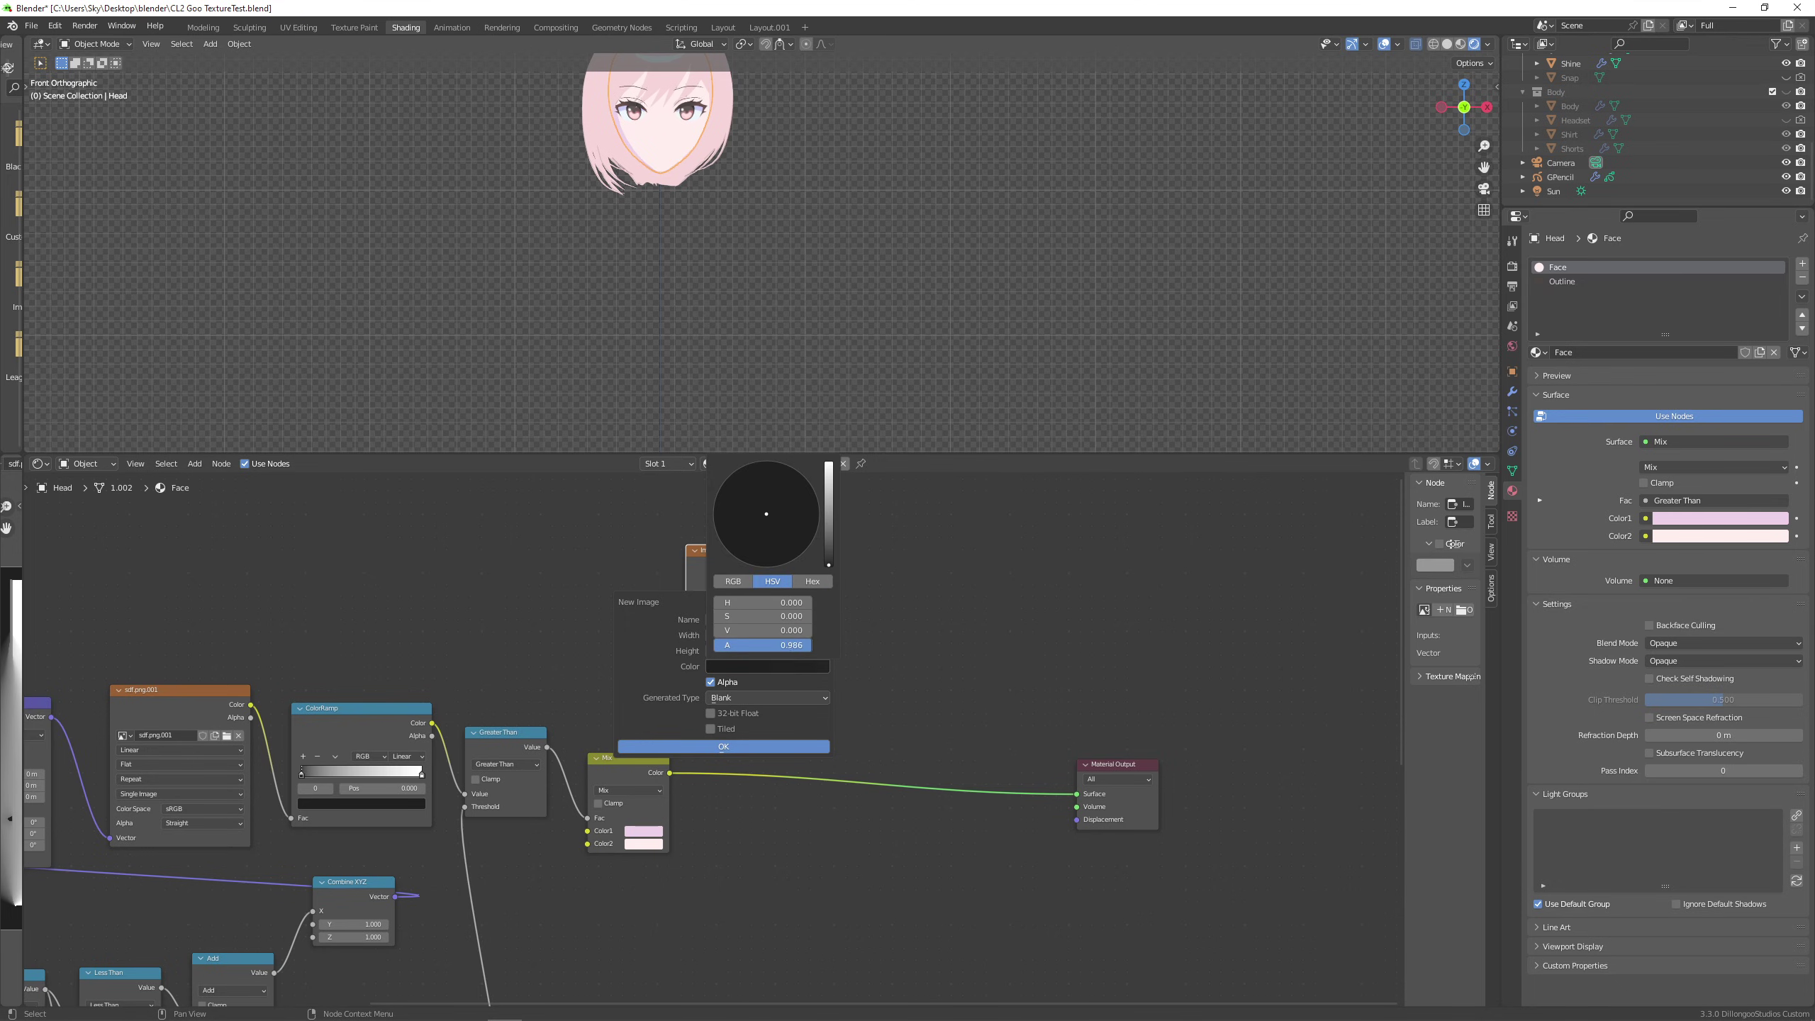
left_click_drag(791, 645, 712, 645)
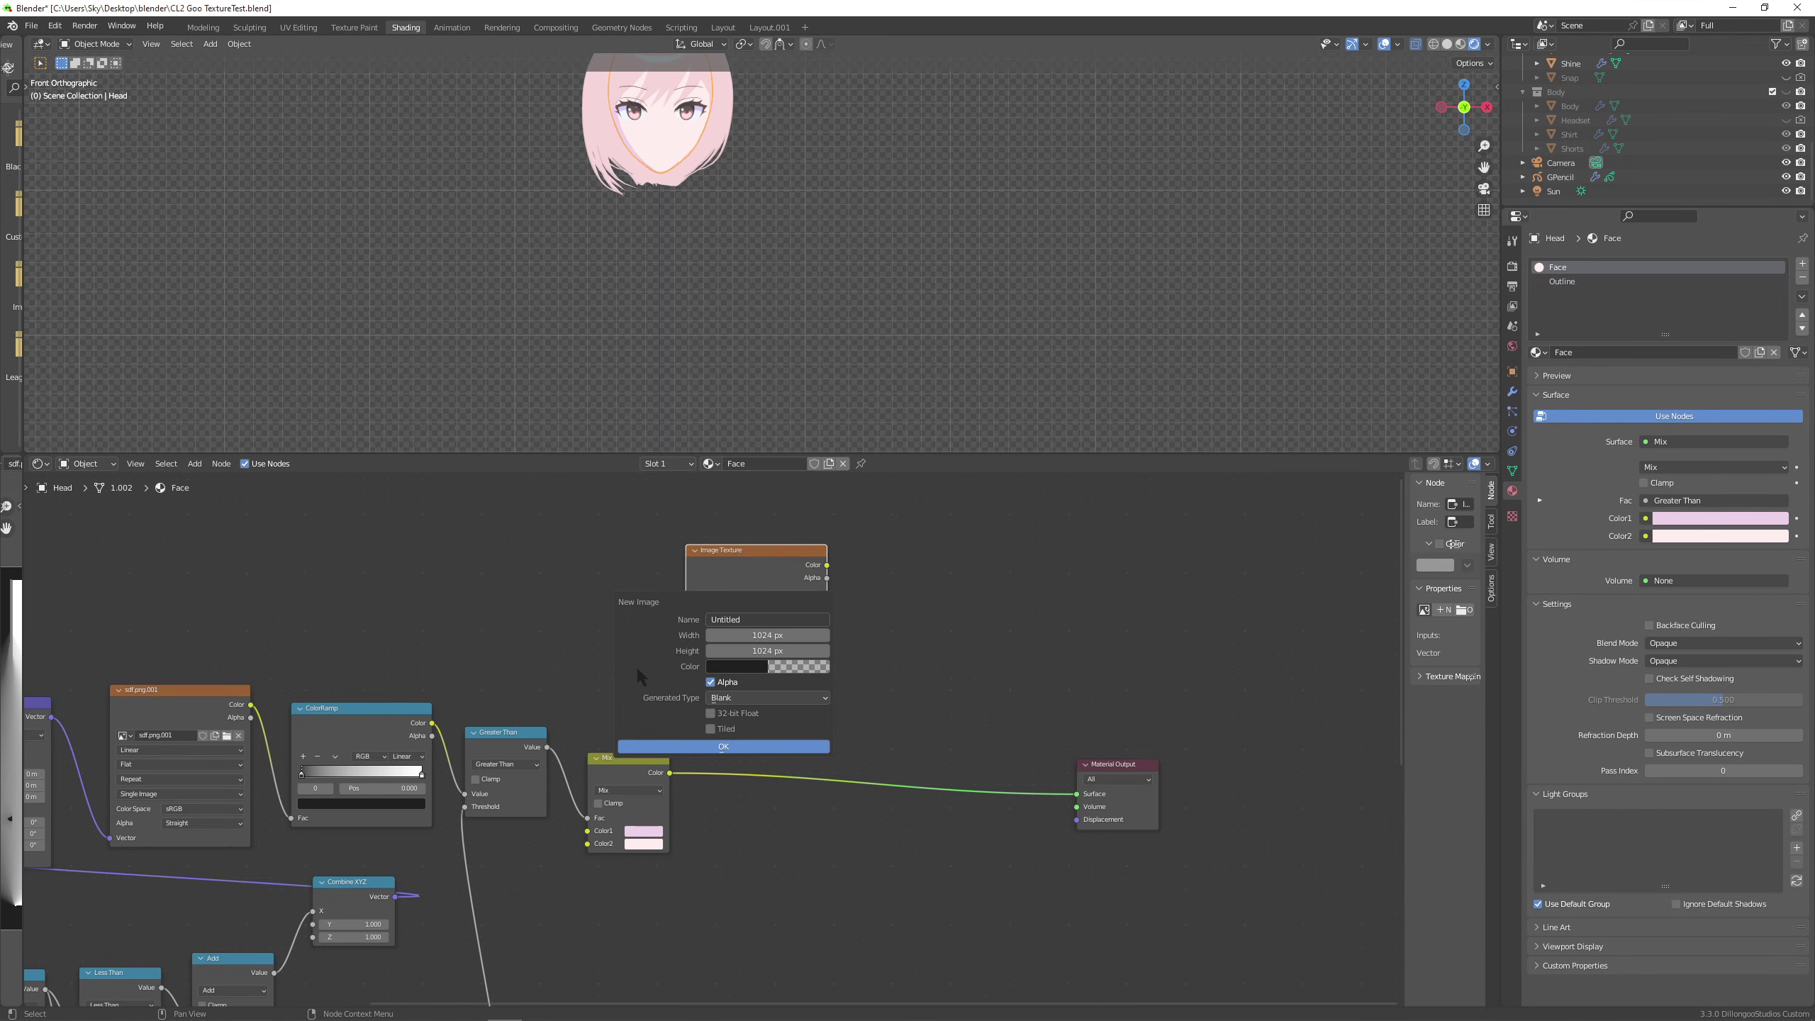
left_click(769, 620)
type("FaceDetails")
left_click(784, 746)
Add a colour Mix node between the FaceDetails texture and the Material Output node.
key("shift+a")
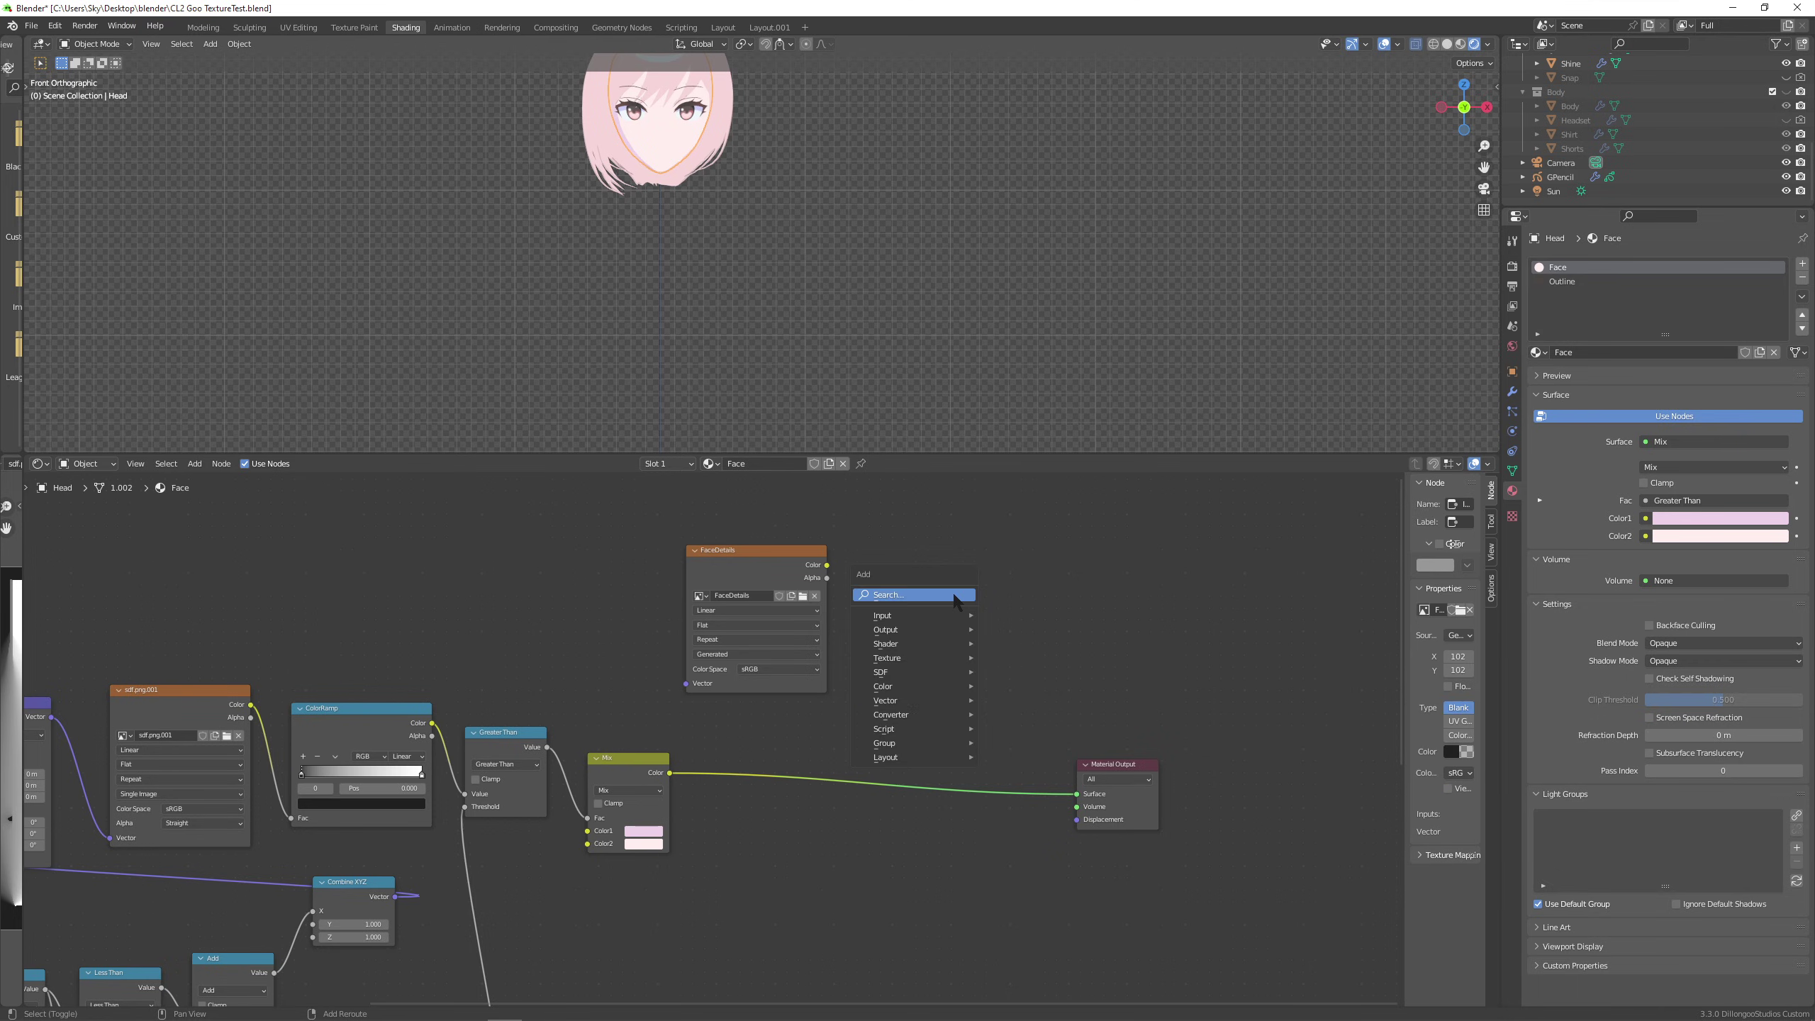
left_click(954, 596)
type("mix")
left_click(986, 619)
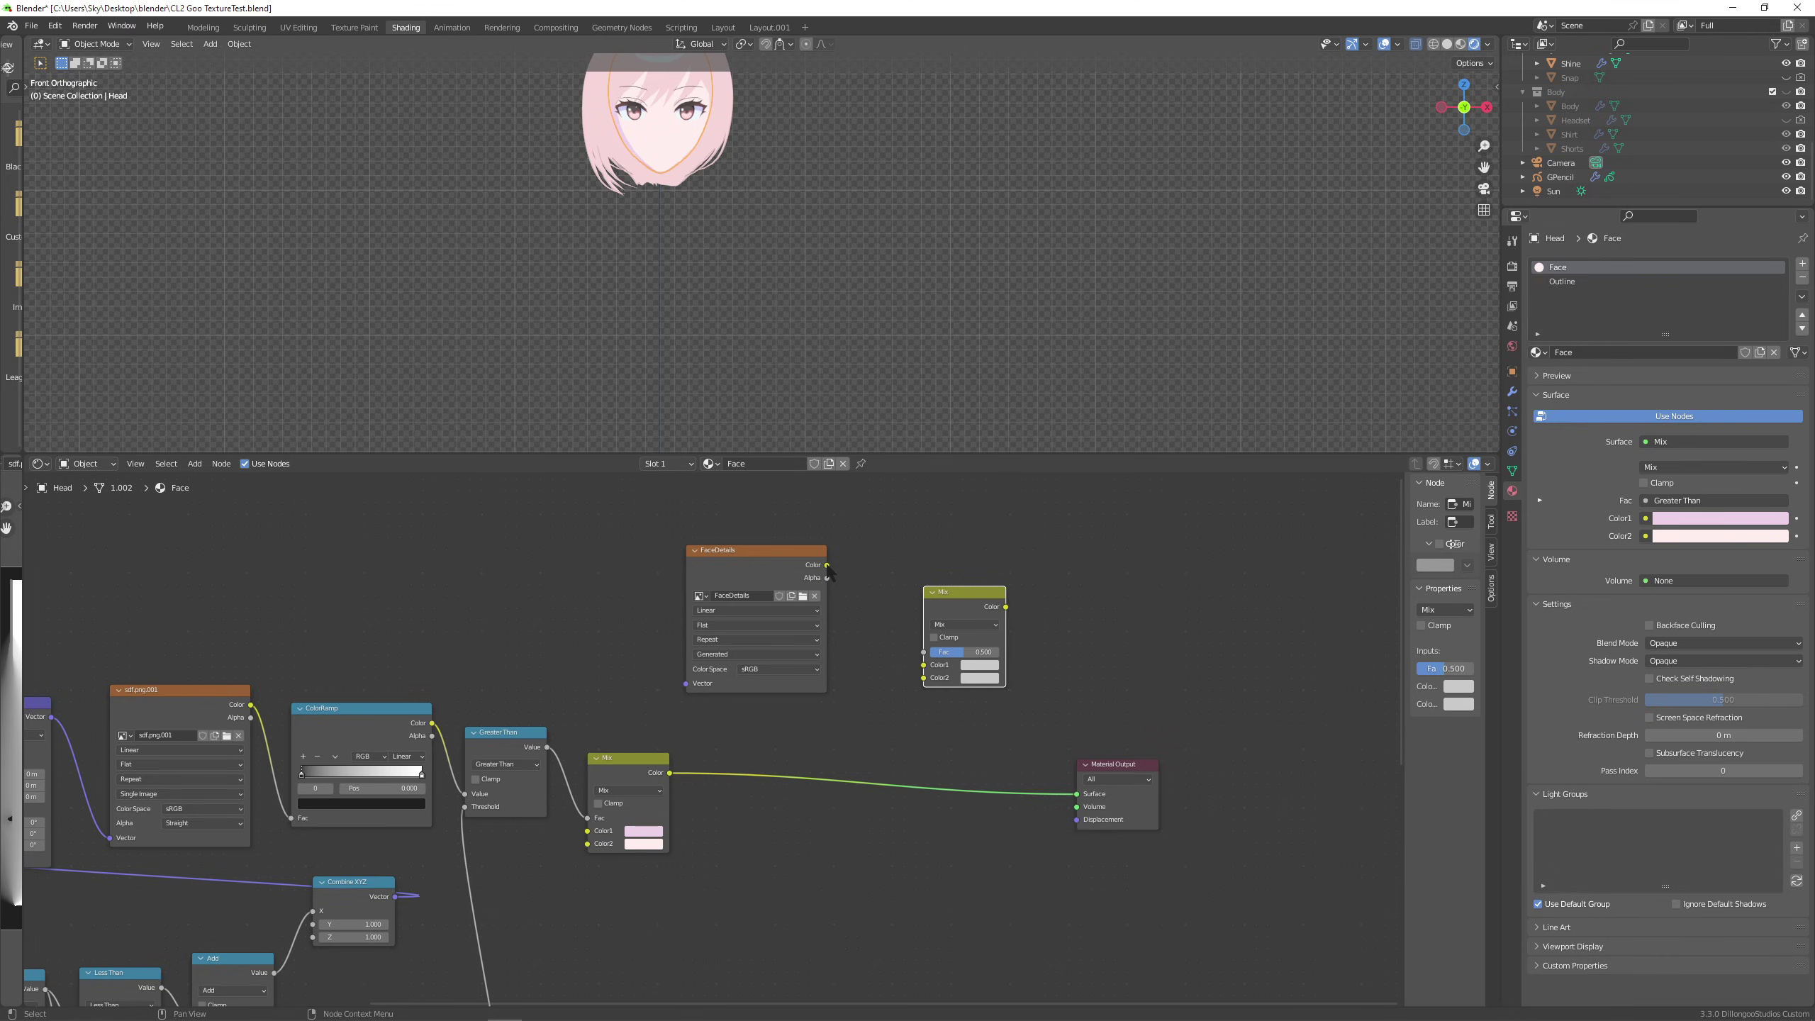
Link FaceDetails Color to the new Mix node's Color2, Alpha to Fac, the old Mix to Color1, and the result to the Material Output's Surface.
left_click_drag(827, 565, 923, 679)
key("Escape")
left_click_drag(1077, 794, 926, 667)
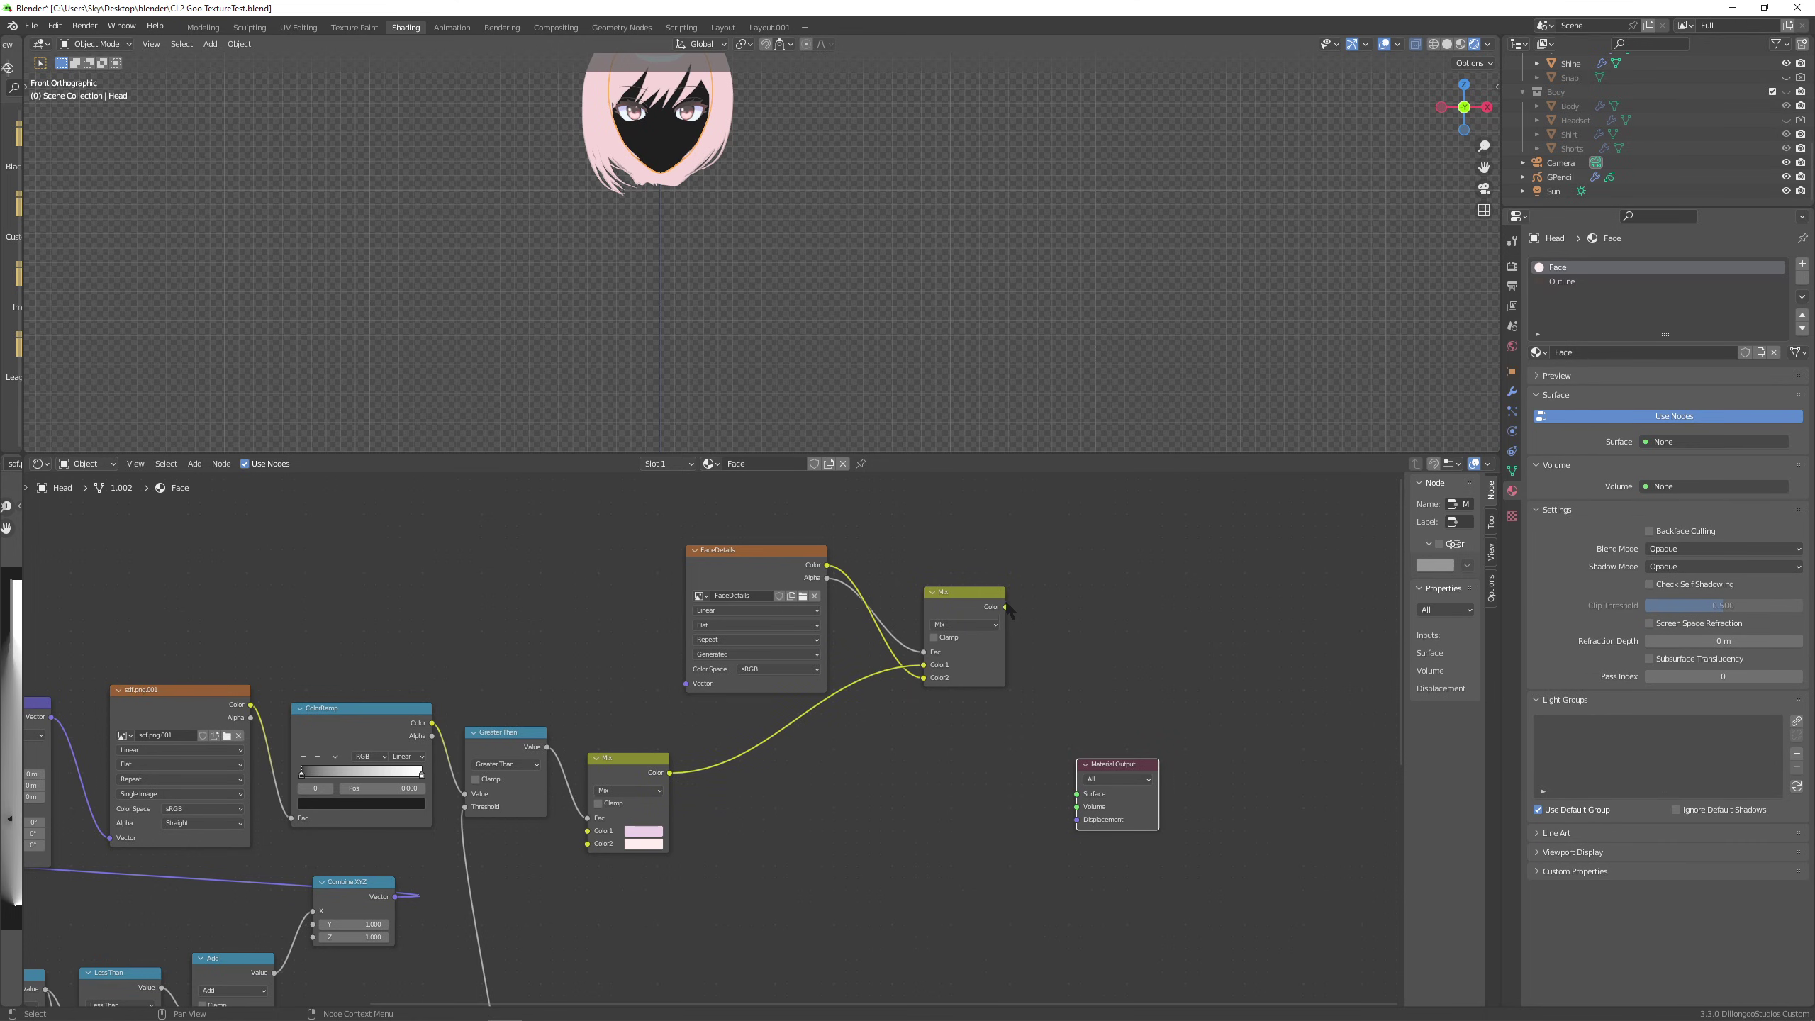
left_click_drag(1005, 606, 1132, 619)
left_click_drag(729, 548, 720, 535)
left_click_drag(719, 536, 721, 514)
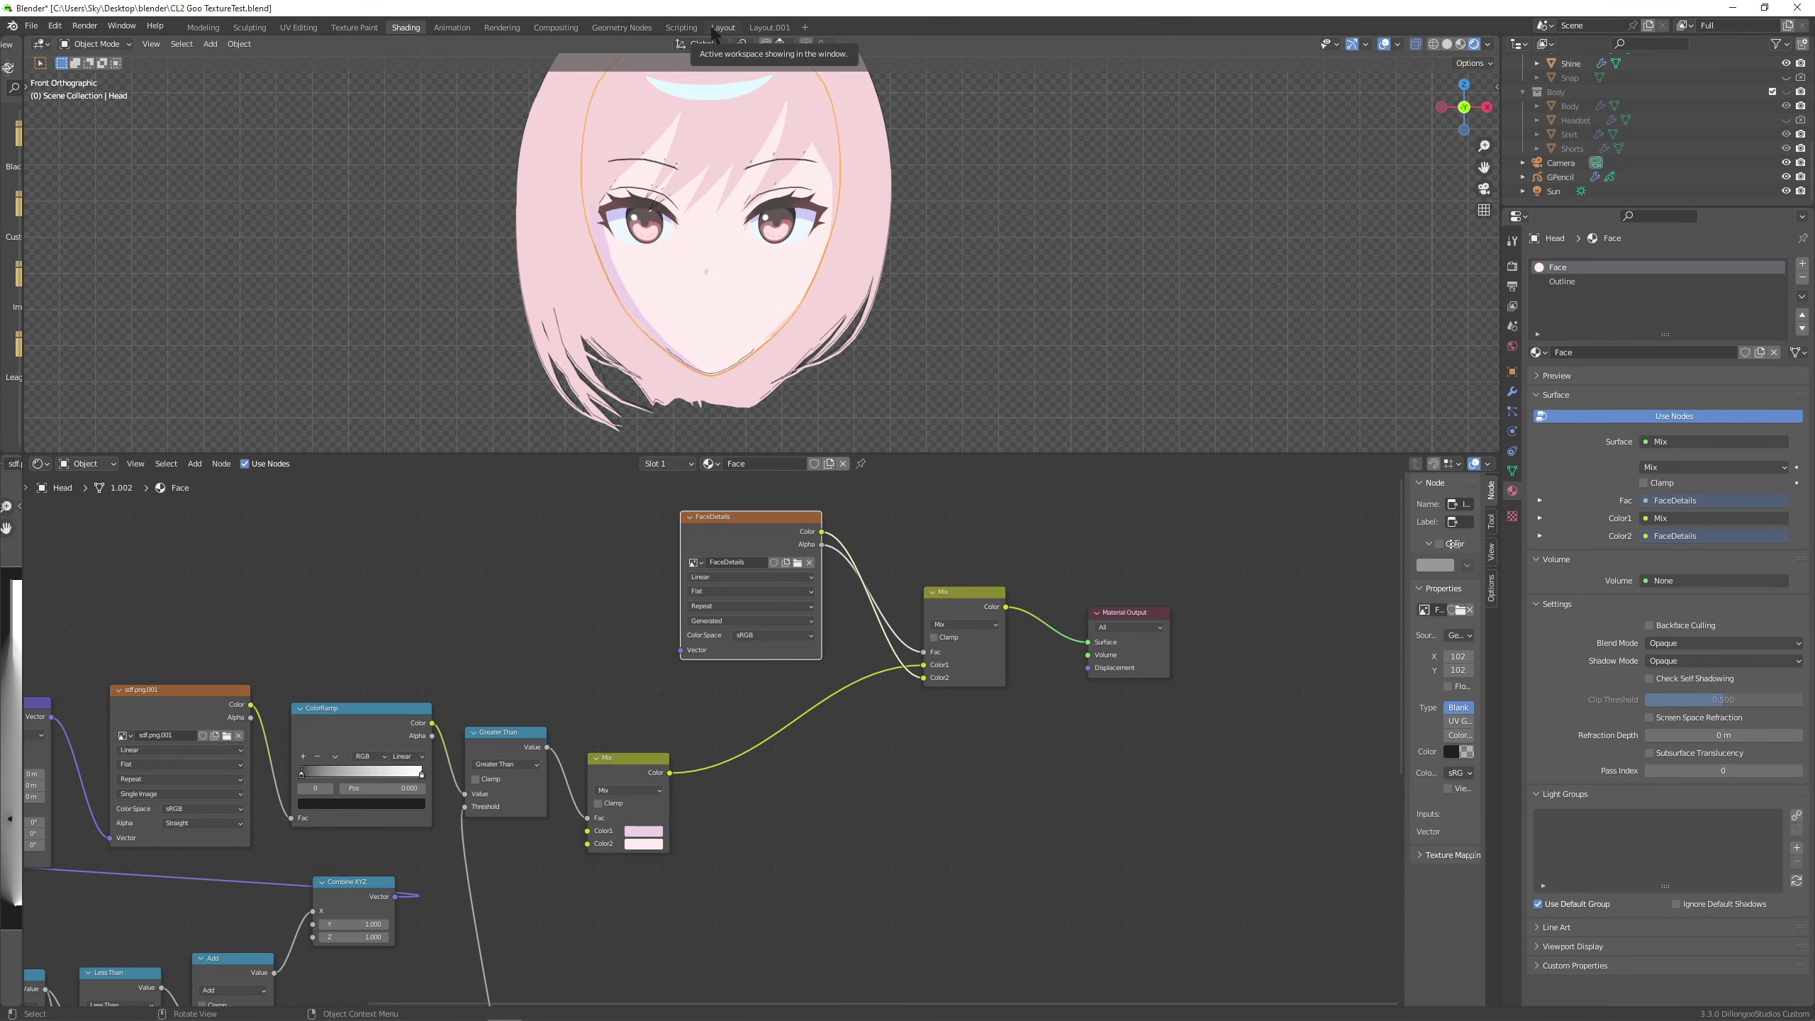
Open the Texture Paint workspace and show the FaceDetails image in the image editor.
left_click(351, 27)
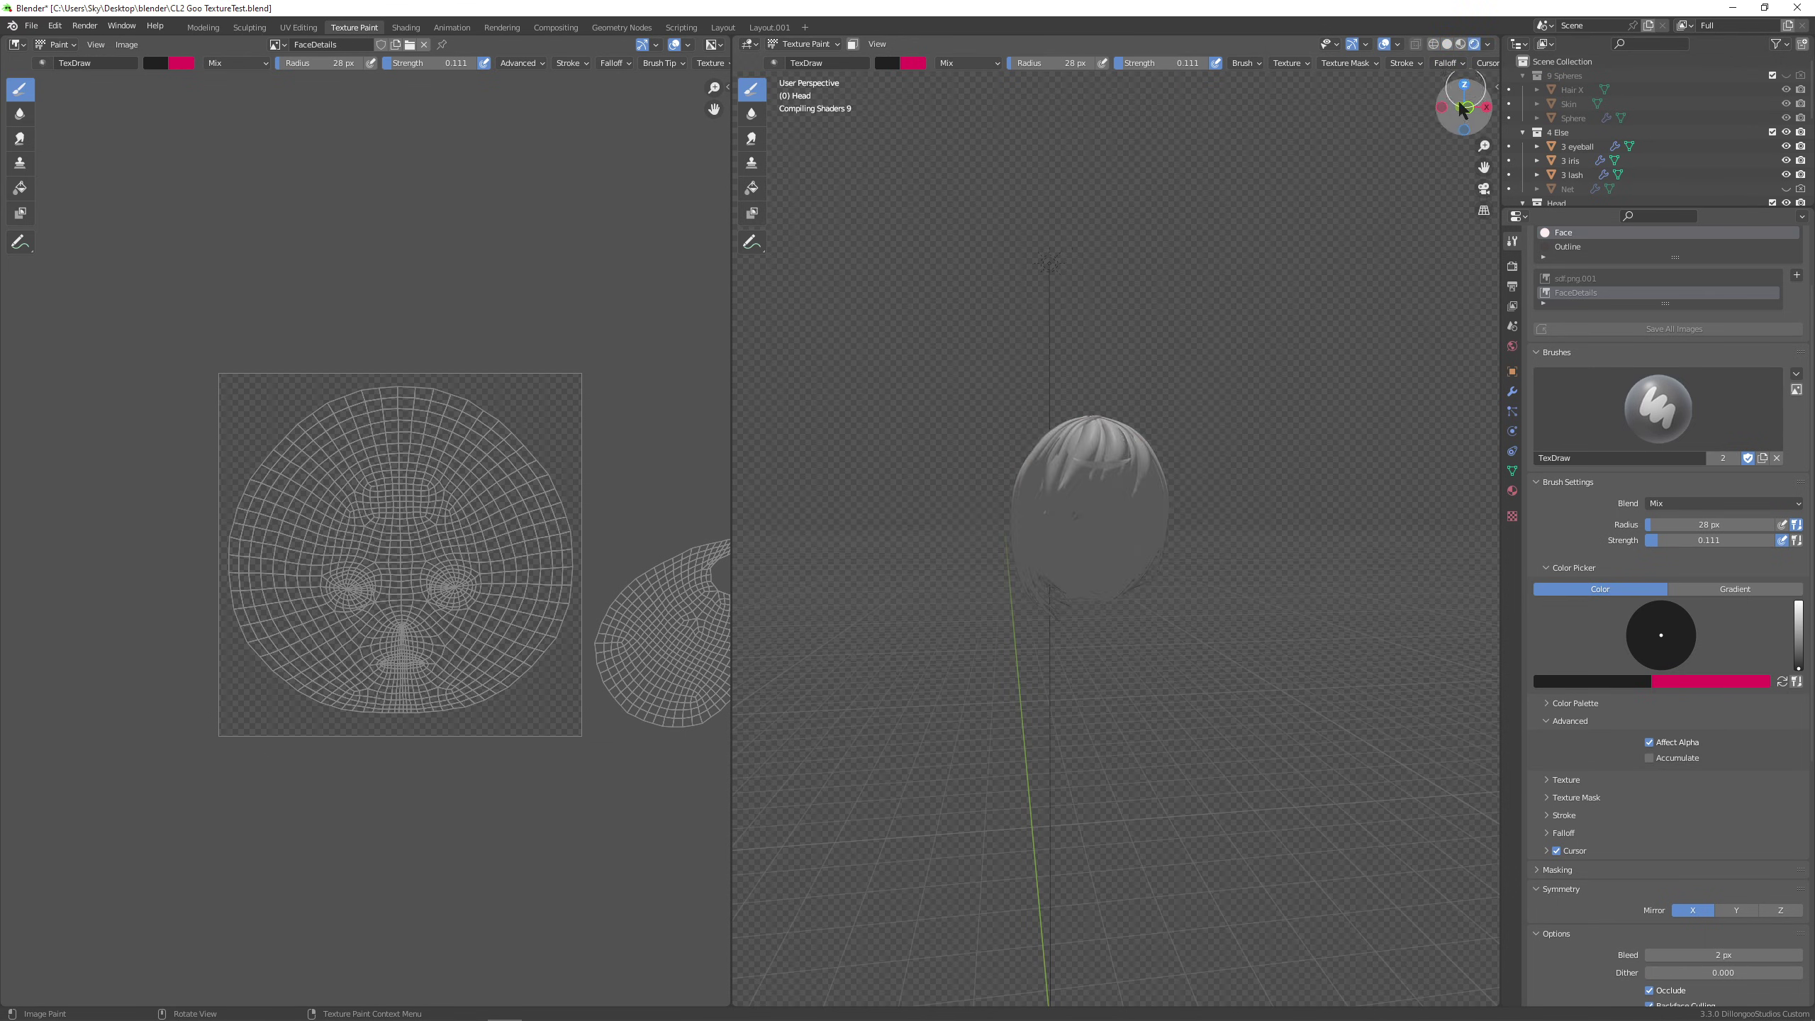
scroll(1106, 499, "up", 6)
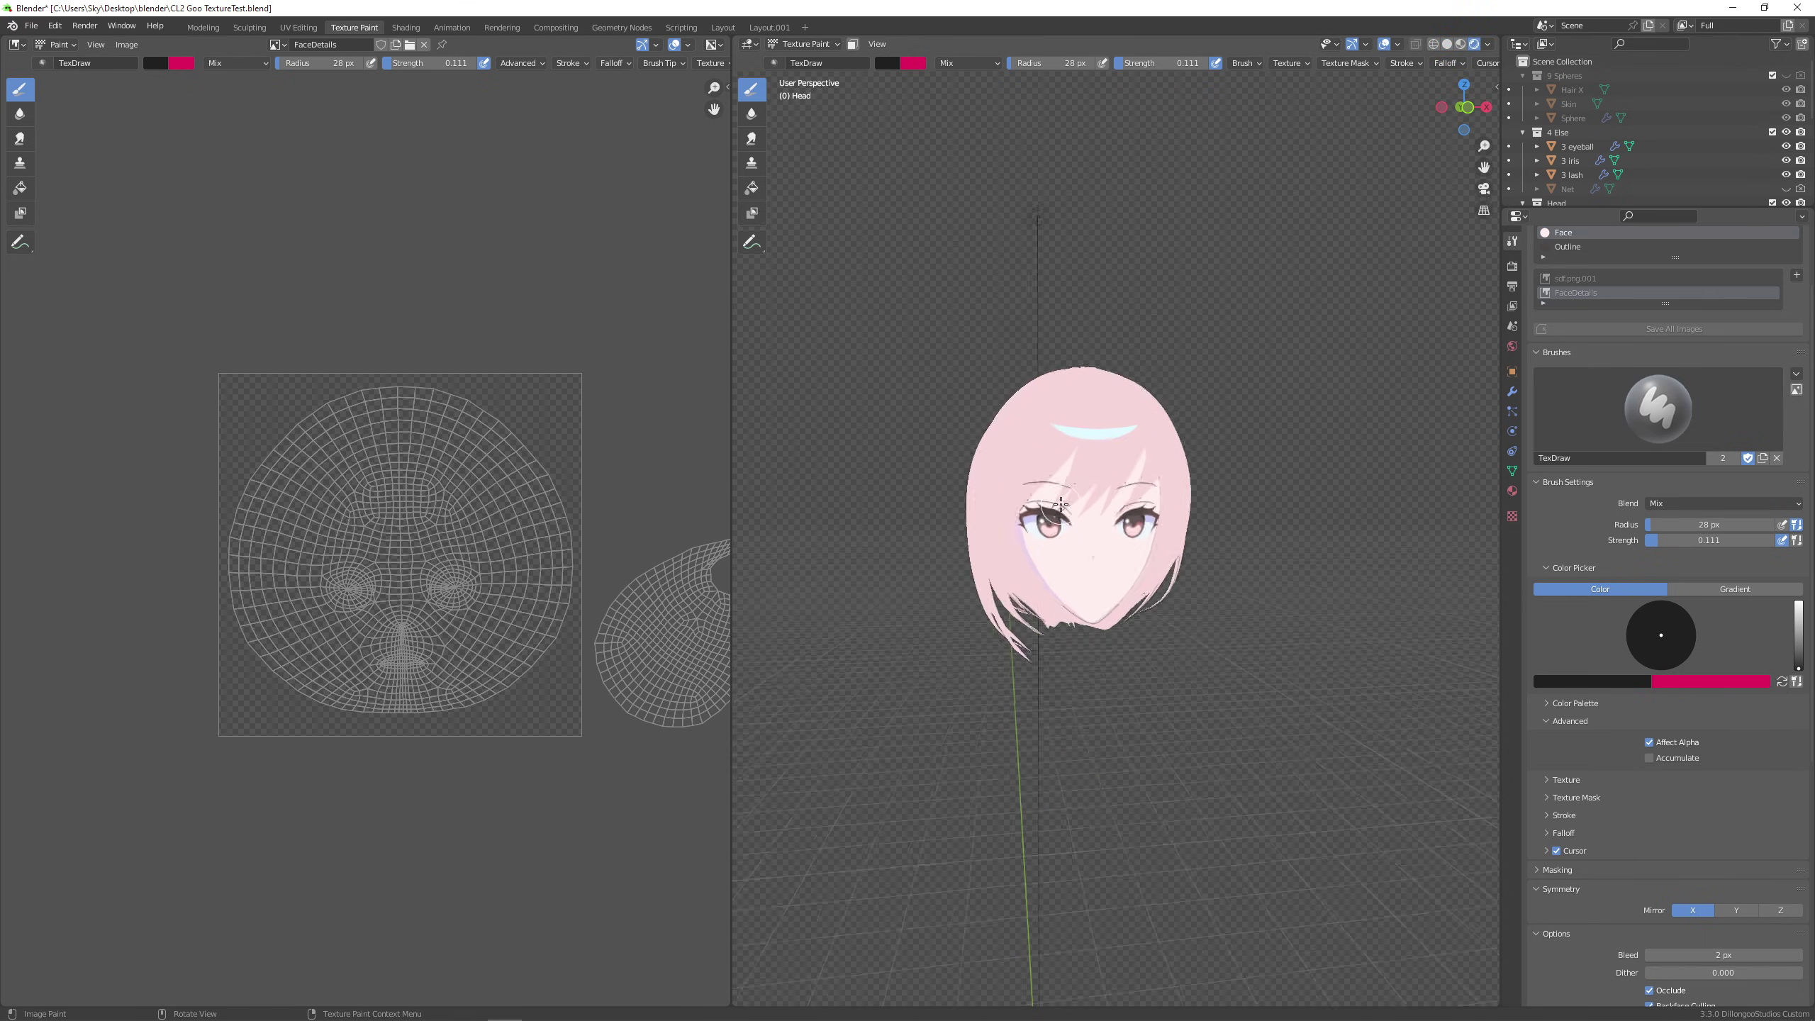
double_click(307, 46)
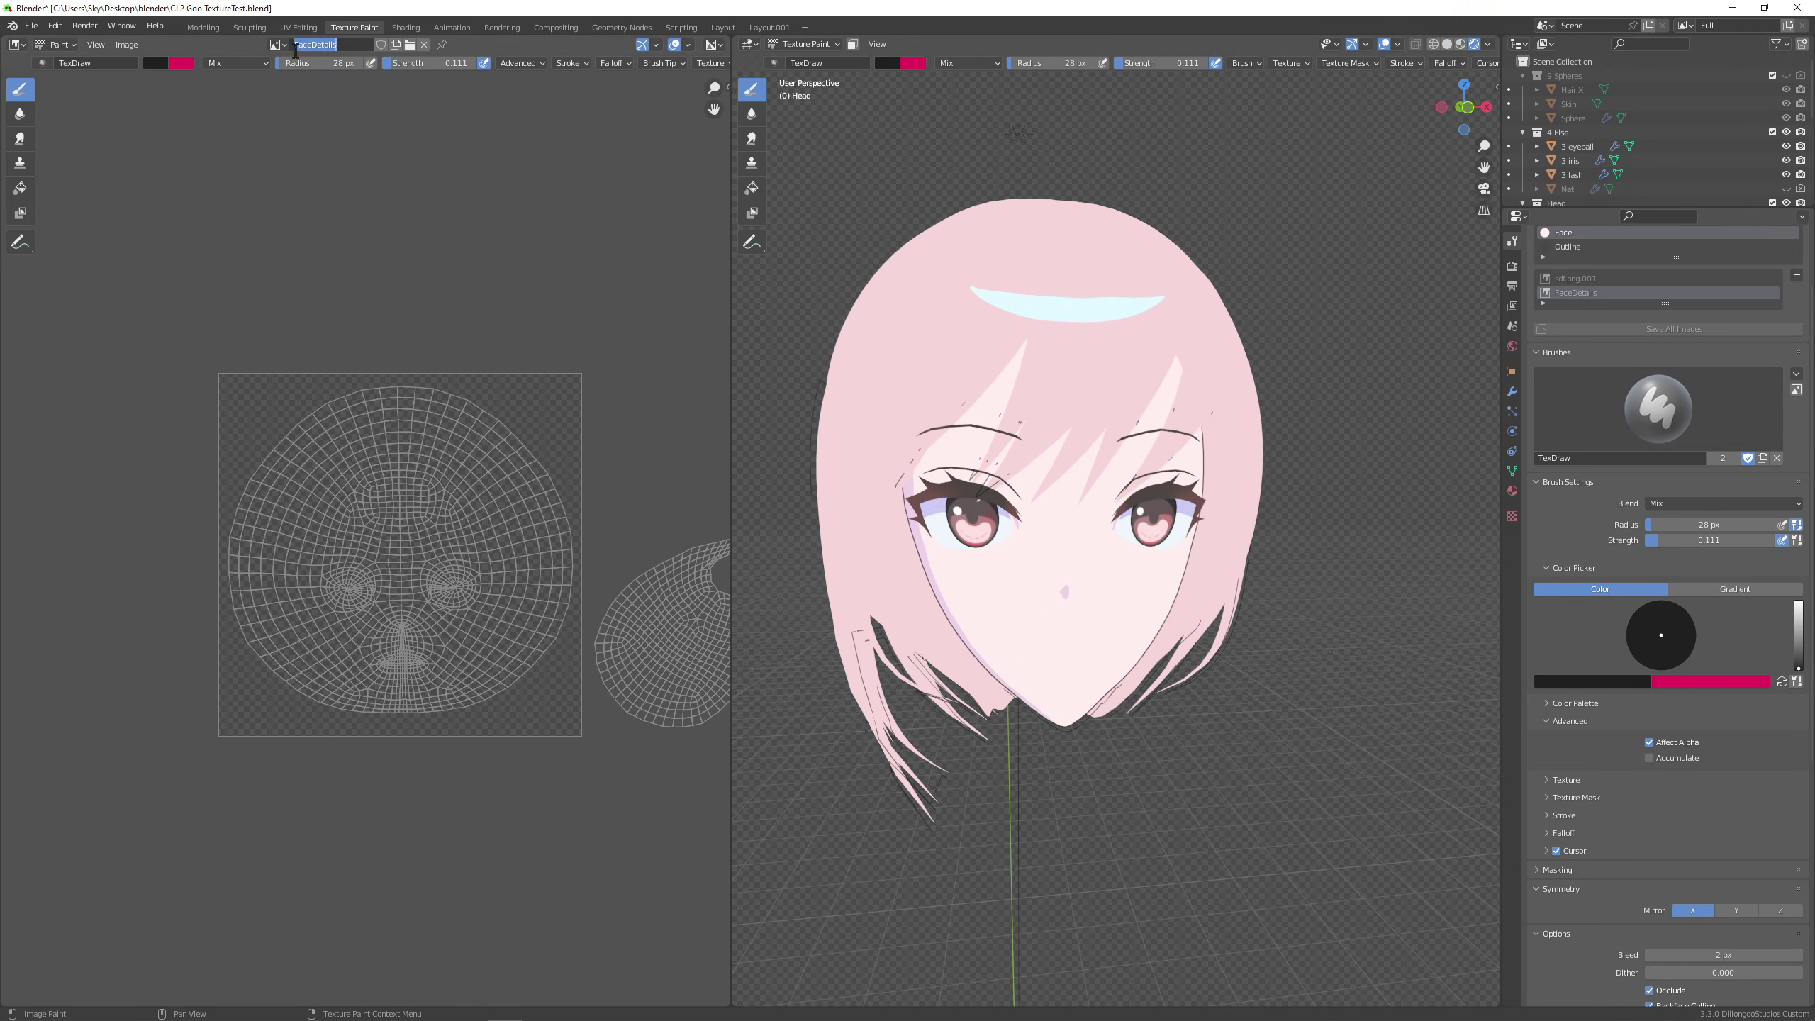
left_click(287, 47)
left_click(278, 44)
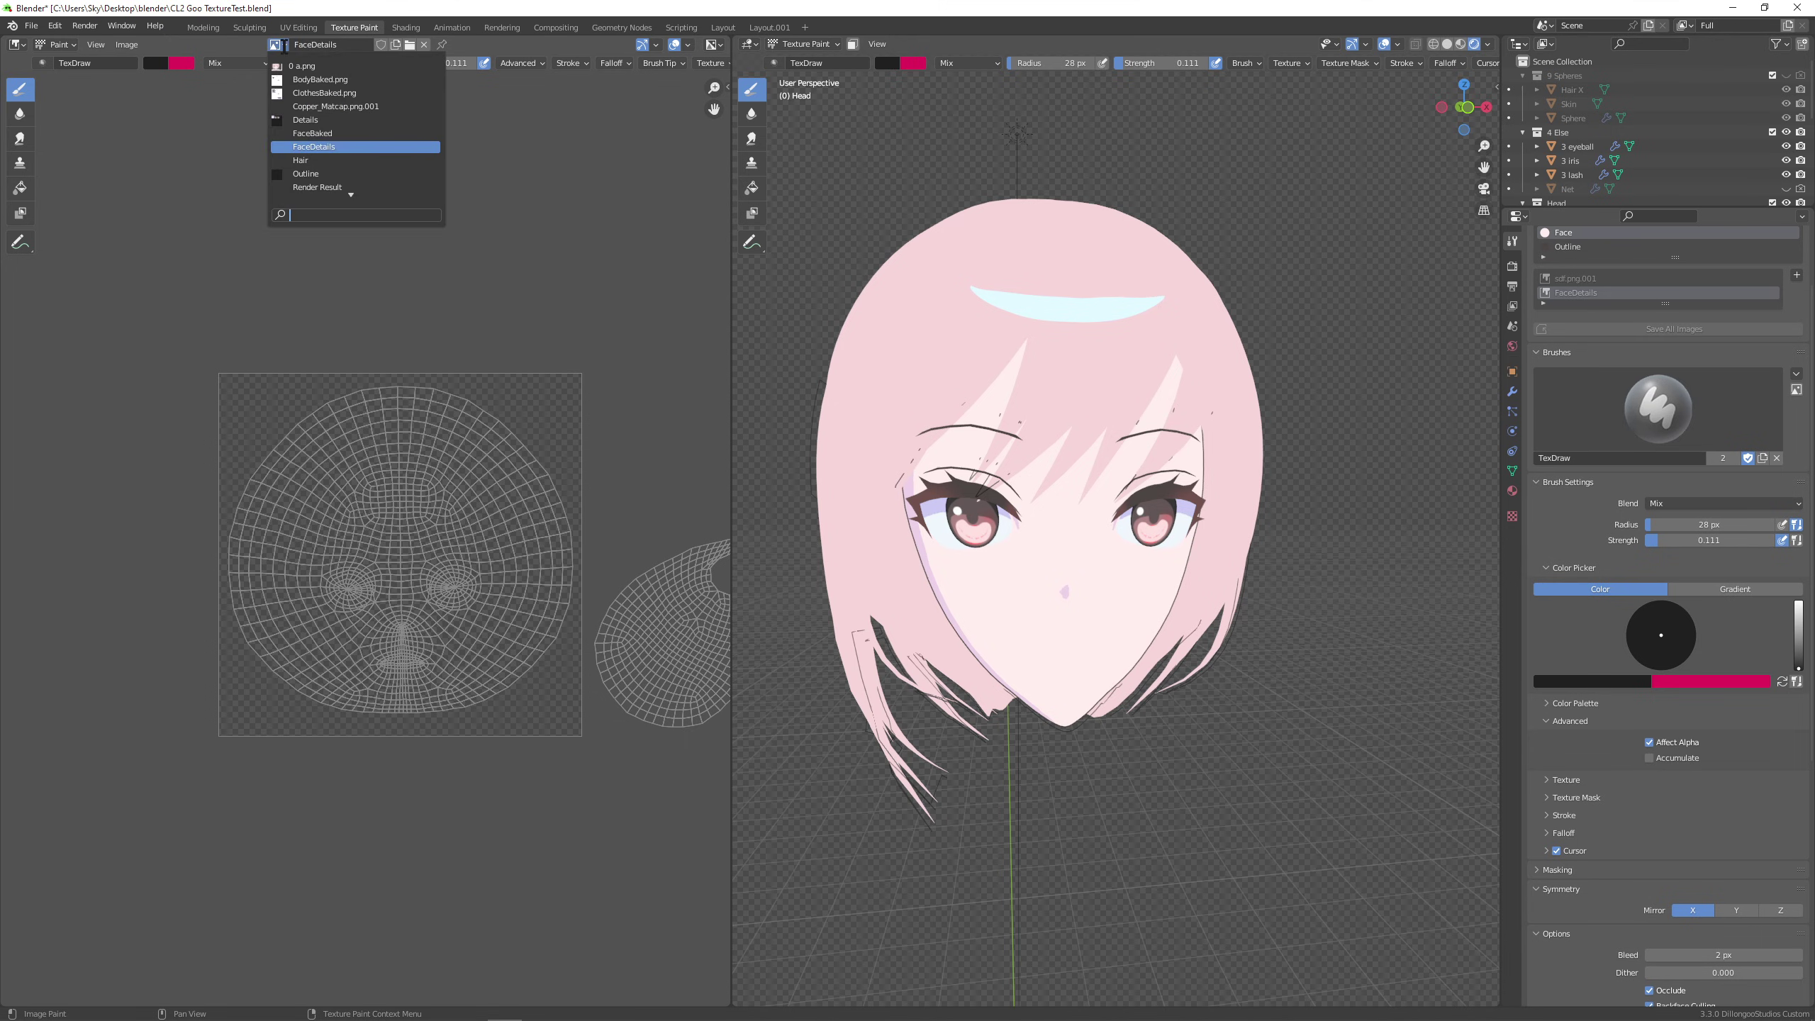
left_click(324, 146)
scroll(464, 279, "up", 2)
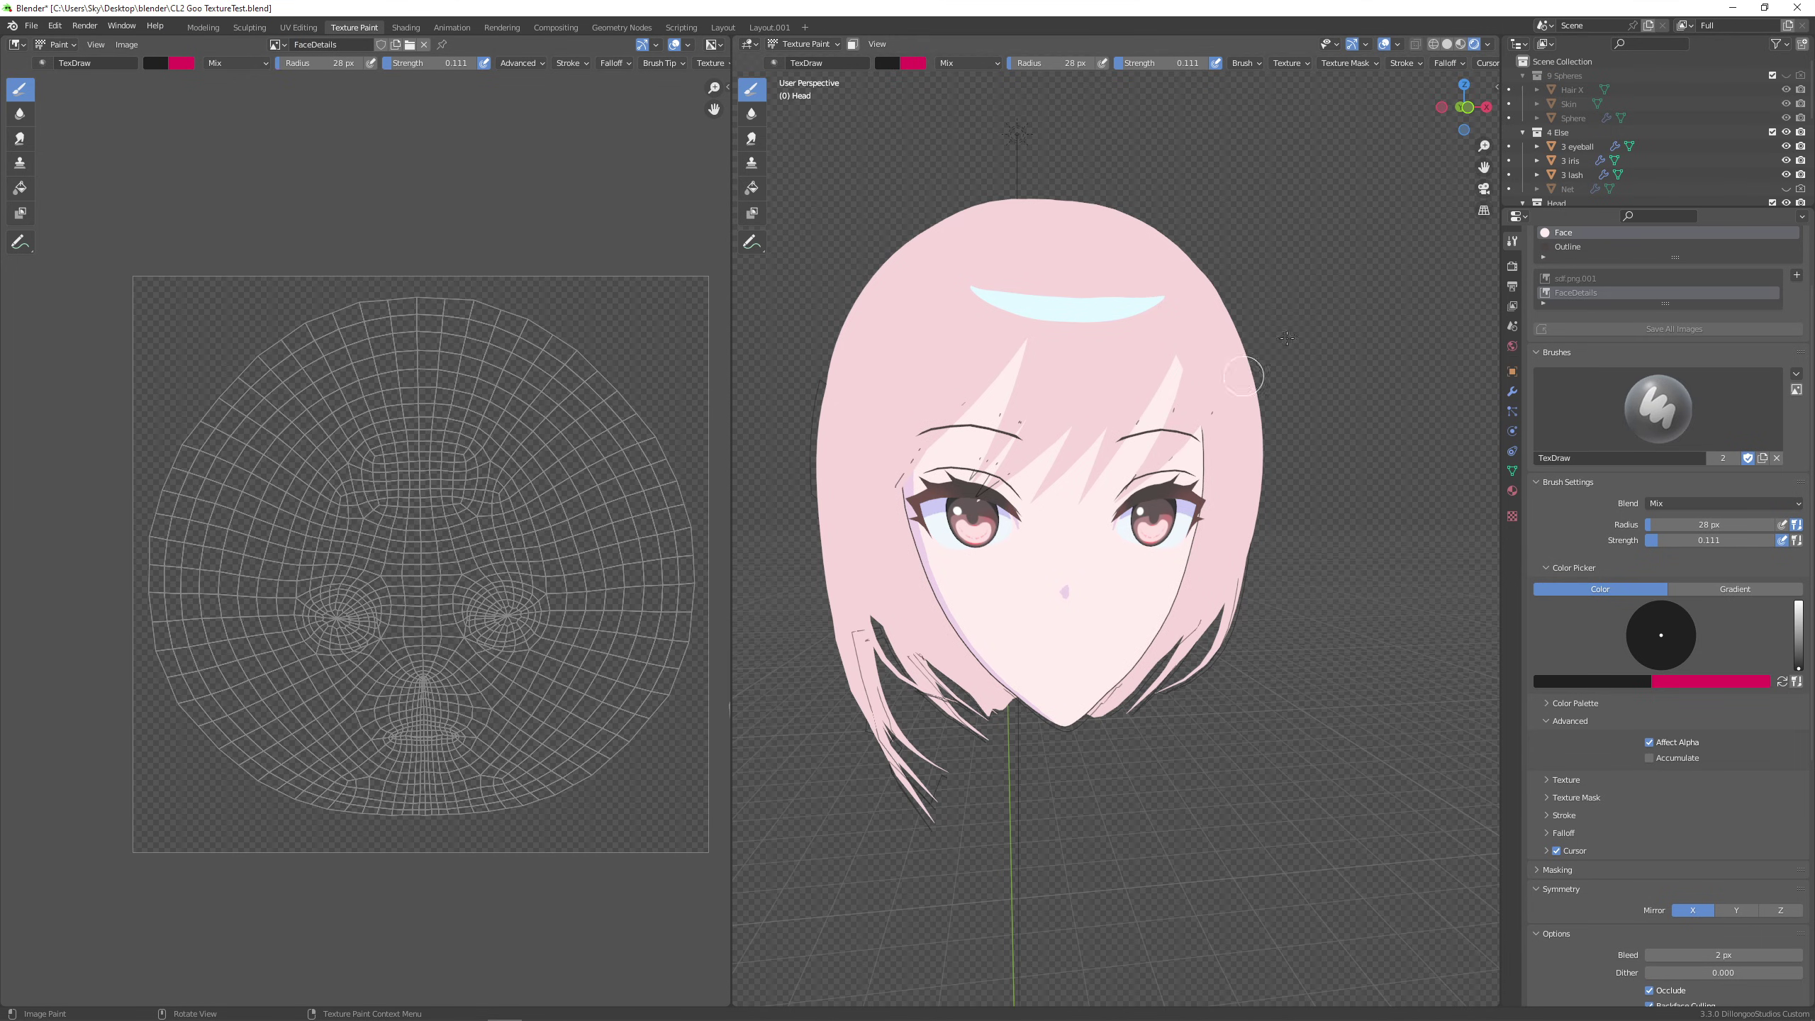
Switch the 3D view to solid shading and paint a faint dark stroke along the head's mouth crease.
left_click(1467, 109)
scroll(1131, 666, "up", 2)
mouse_move(1131, 667)
middle_mouse_down()
mouse_move(1205, 665)
mouse_move(1169, 692)
mouse_move(1221, 760)
mouse_move(1204, 750)
middle_mouse_up()
left_click(1459, 44)
left_click(1446, 44)
scroll(1220, 625, "up", 3)
mouse_move(1220, 625)
middle_mouse_down()
mouse_move(1161, 860)
mouse_move(1168, 646)
mouse_move(1113, 568)
middle_mouse_up()
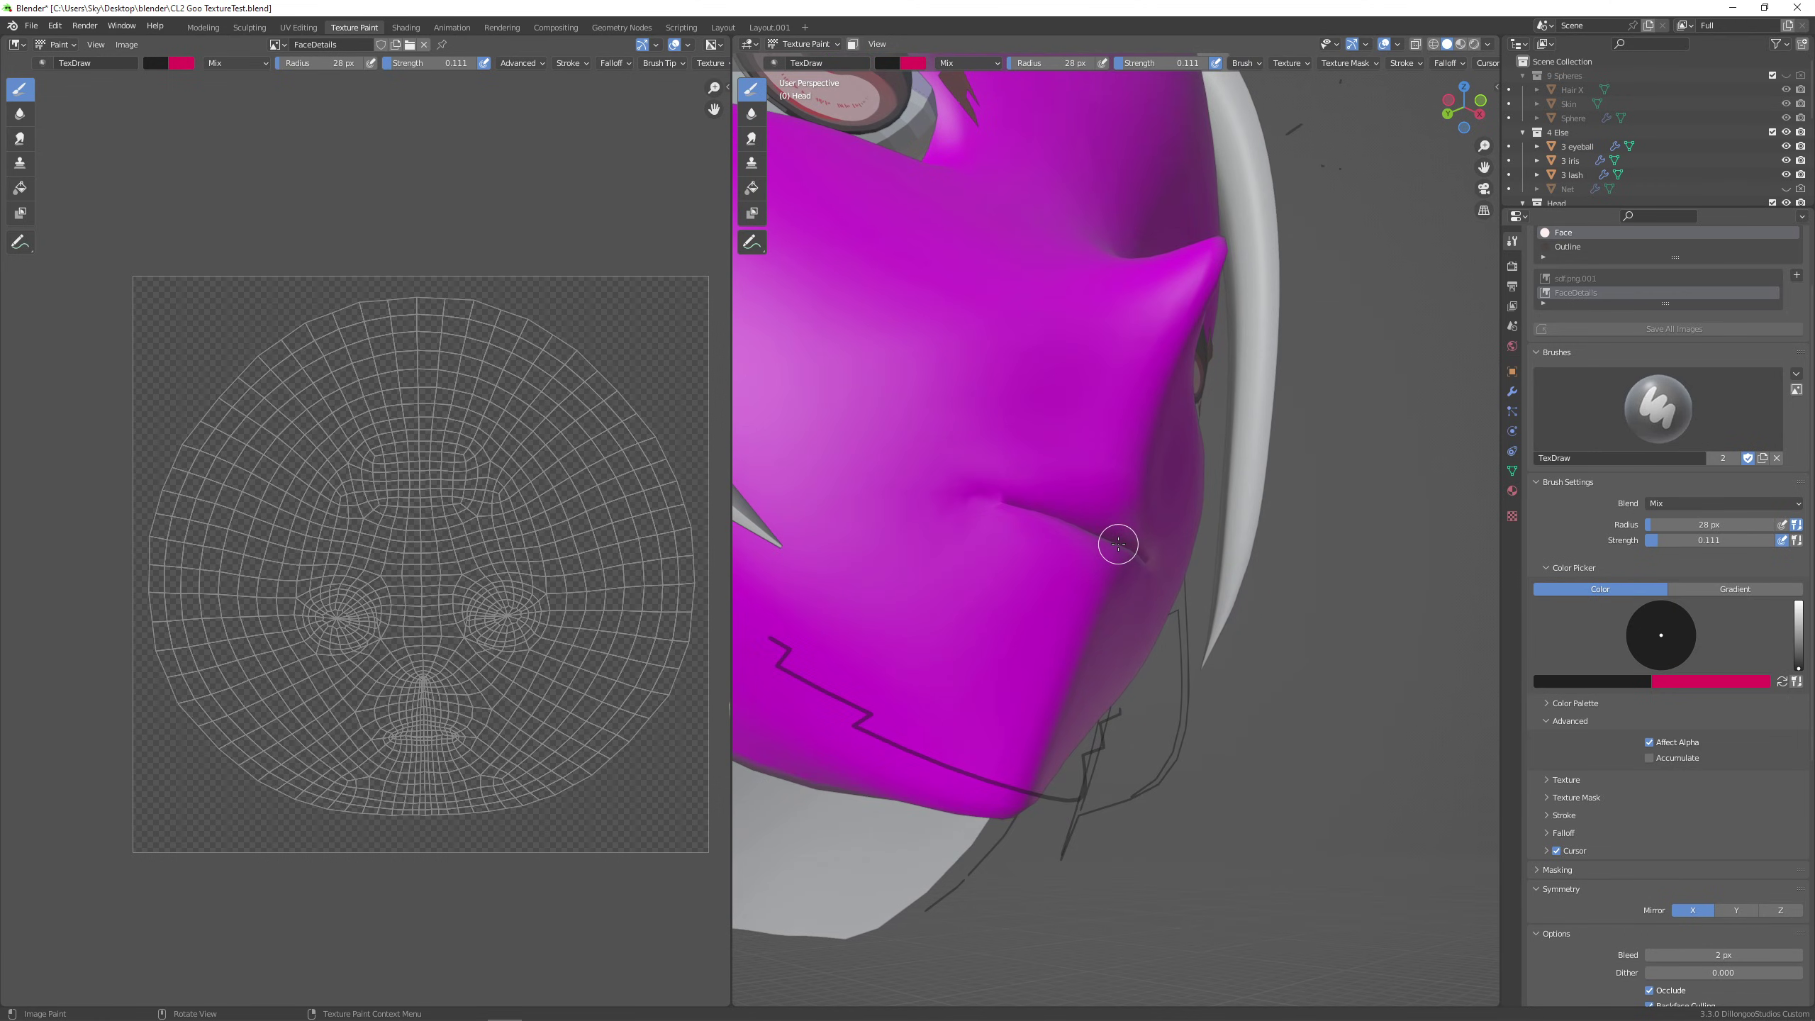
mouse_move(1117, 542)
left_mouse_down()
mouse_move(1000, 507)
mouse_move(1057, 516)
left_mouse_up()
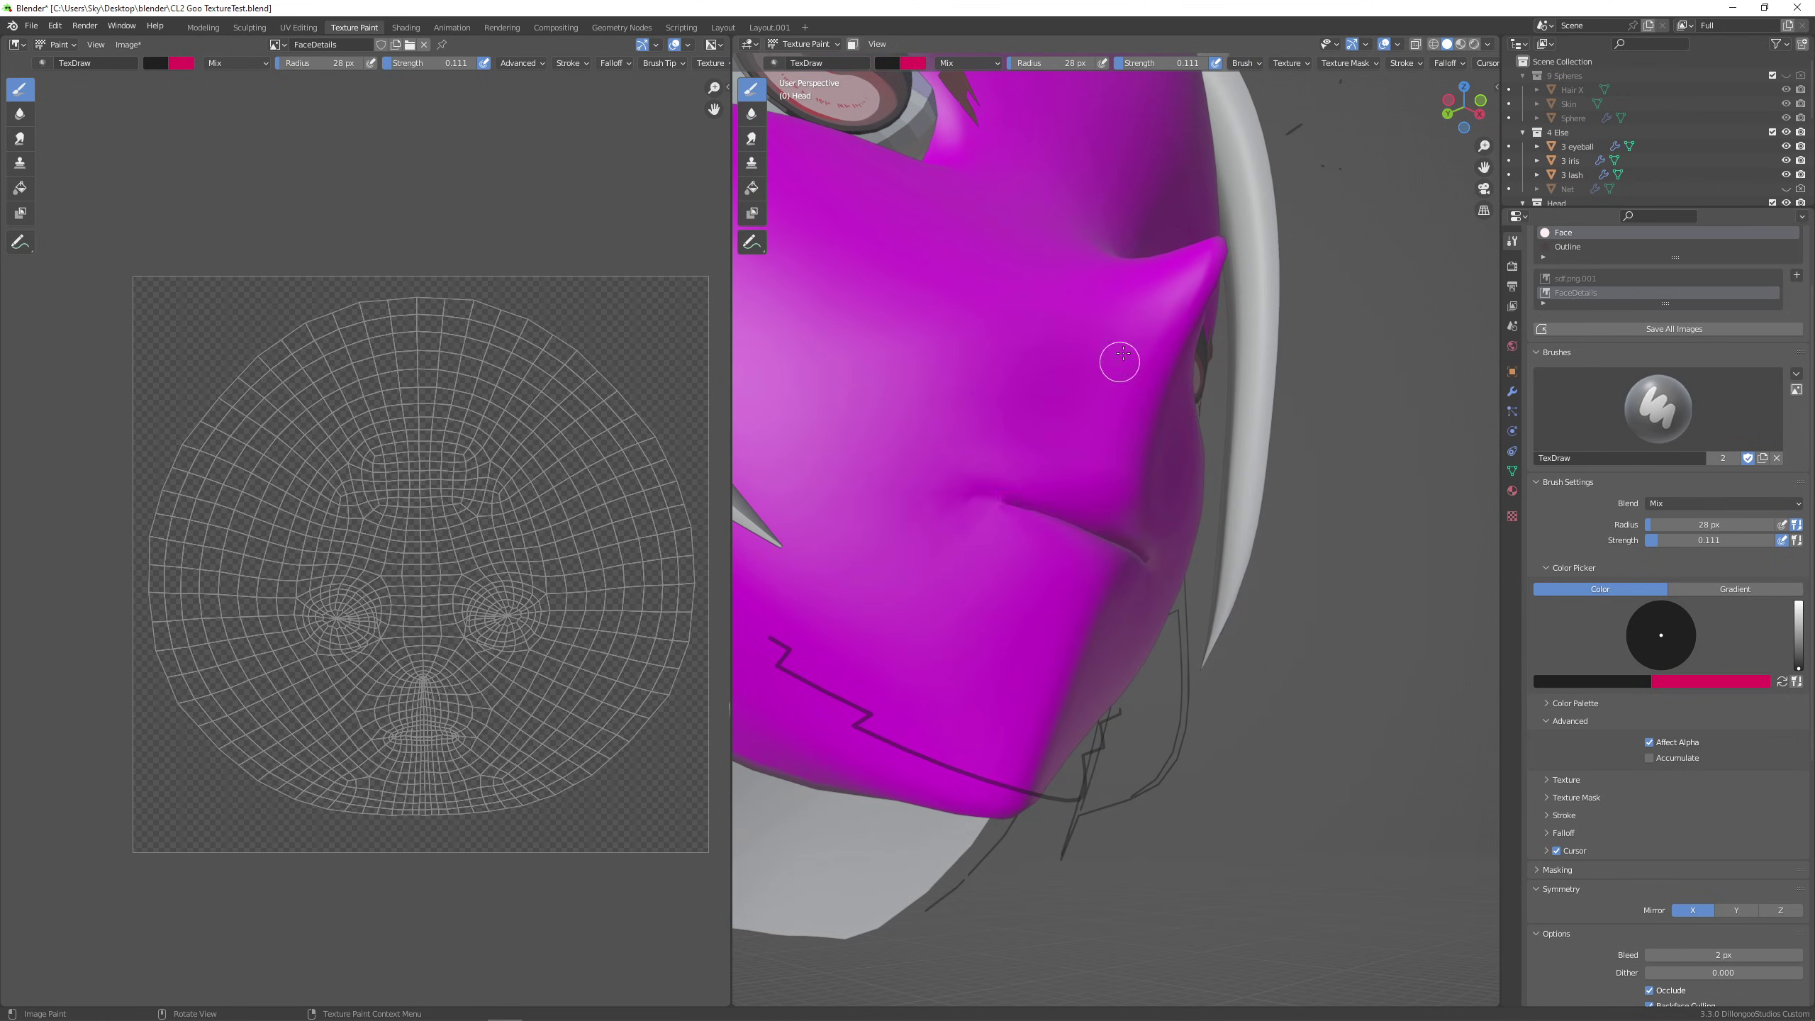
Check the mouth in rendered shading, paint another stroke along the crease in solid shading, and return to rendered shading.
left_click(1473, 44)
middle_click_drag(1304, 522, 1198, 592)
mouse_move(1046, 656)
middle_mouse_down()
mouse_move(992, 636)
mouse_move(1114, 611)
middle_mouse_up()
left_click(1446, 45)
left_click_drag(1069, 550, 962, 520)
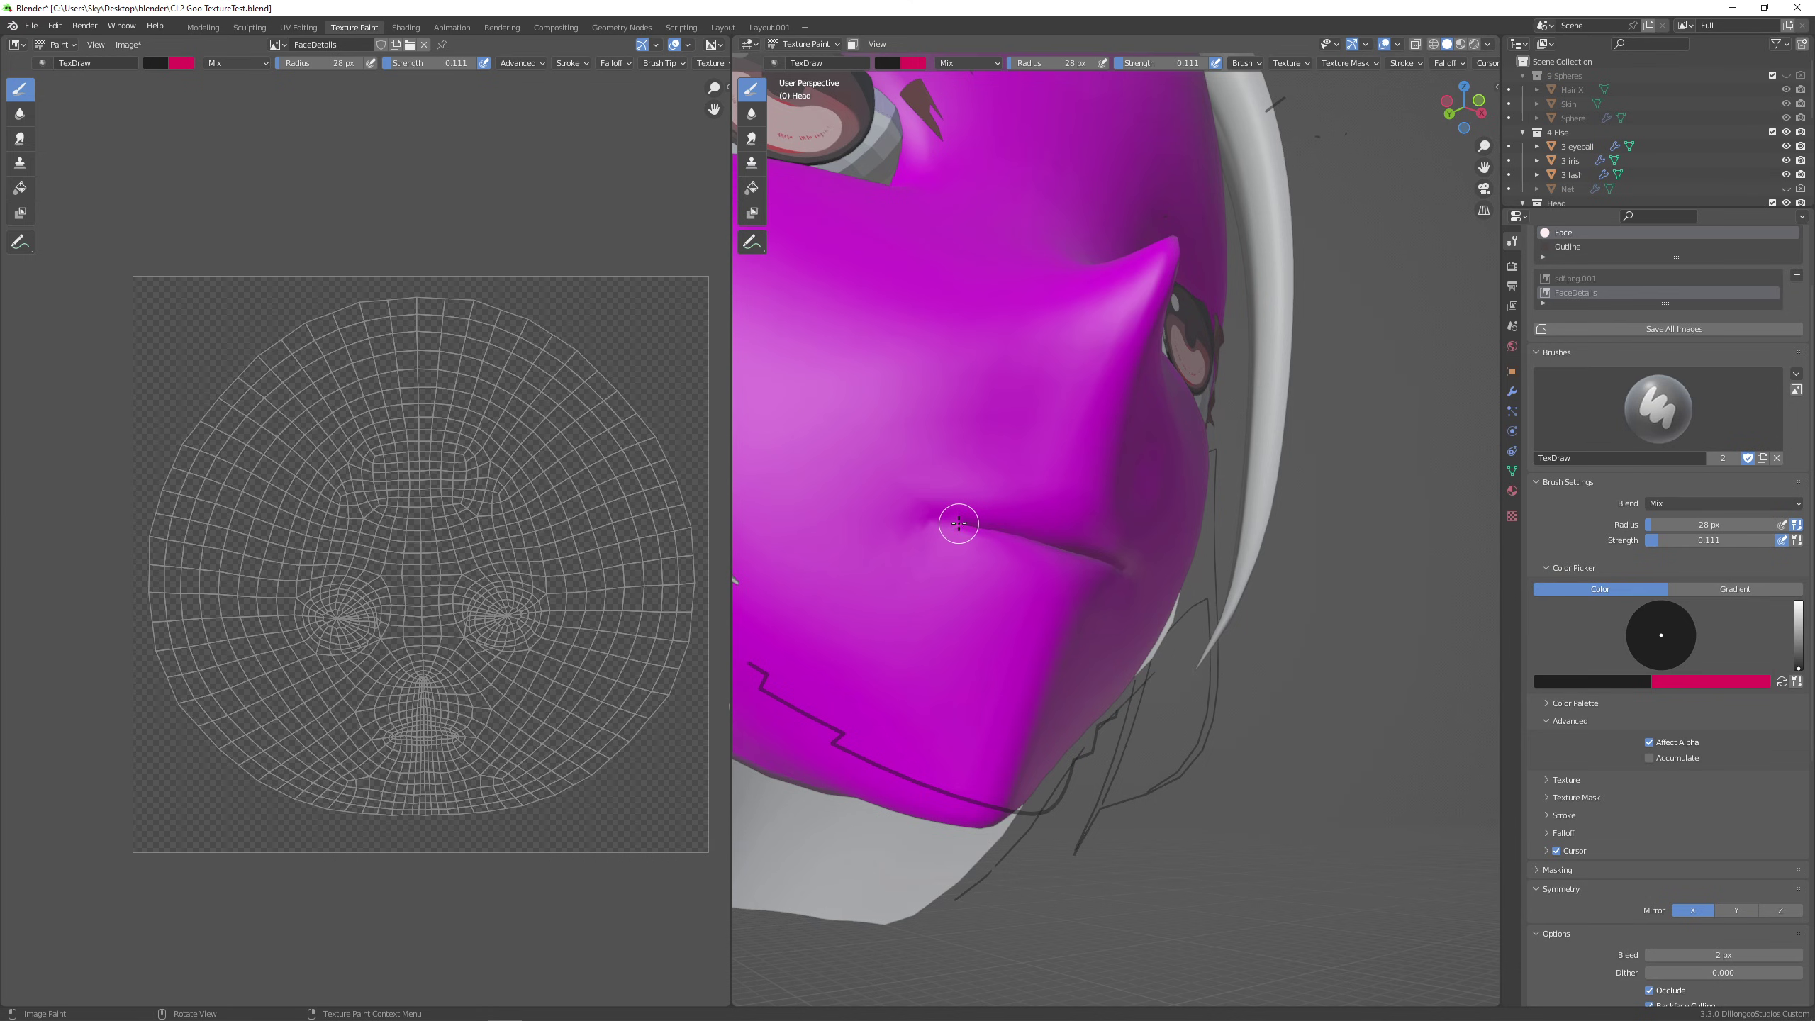
left_click(1473, 44)
middle_click_drag(1305, 555, 1226, 599)
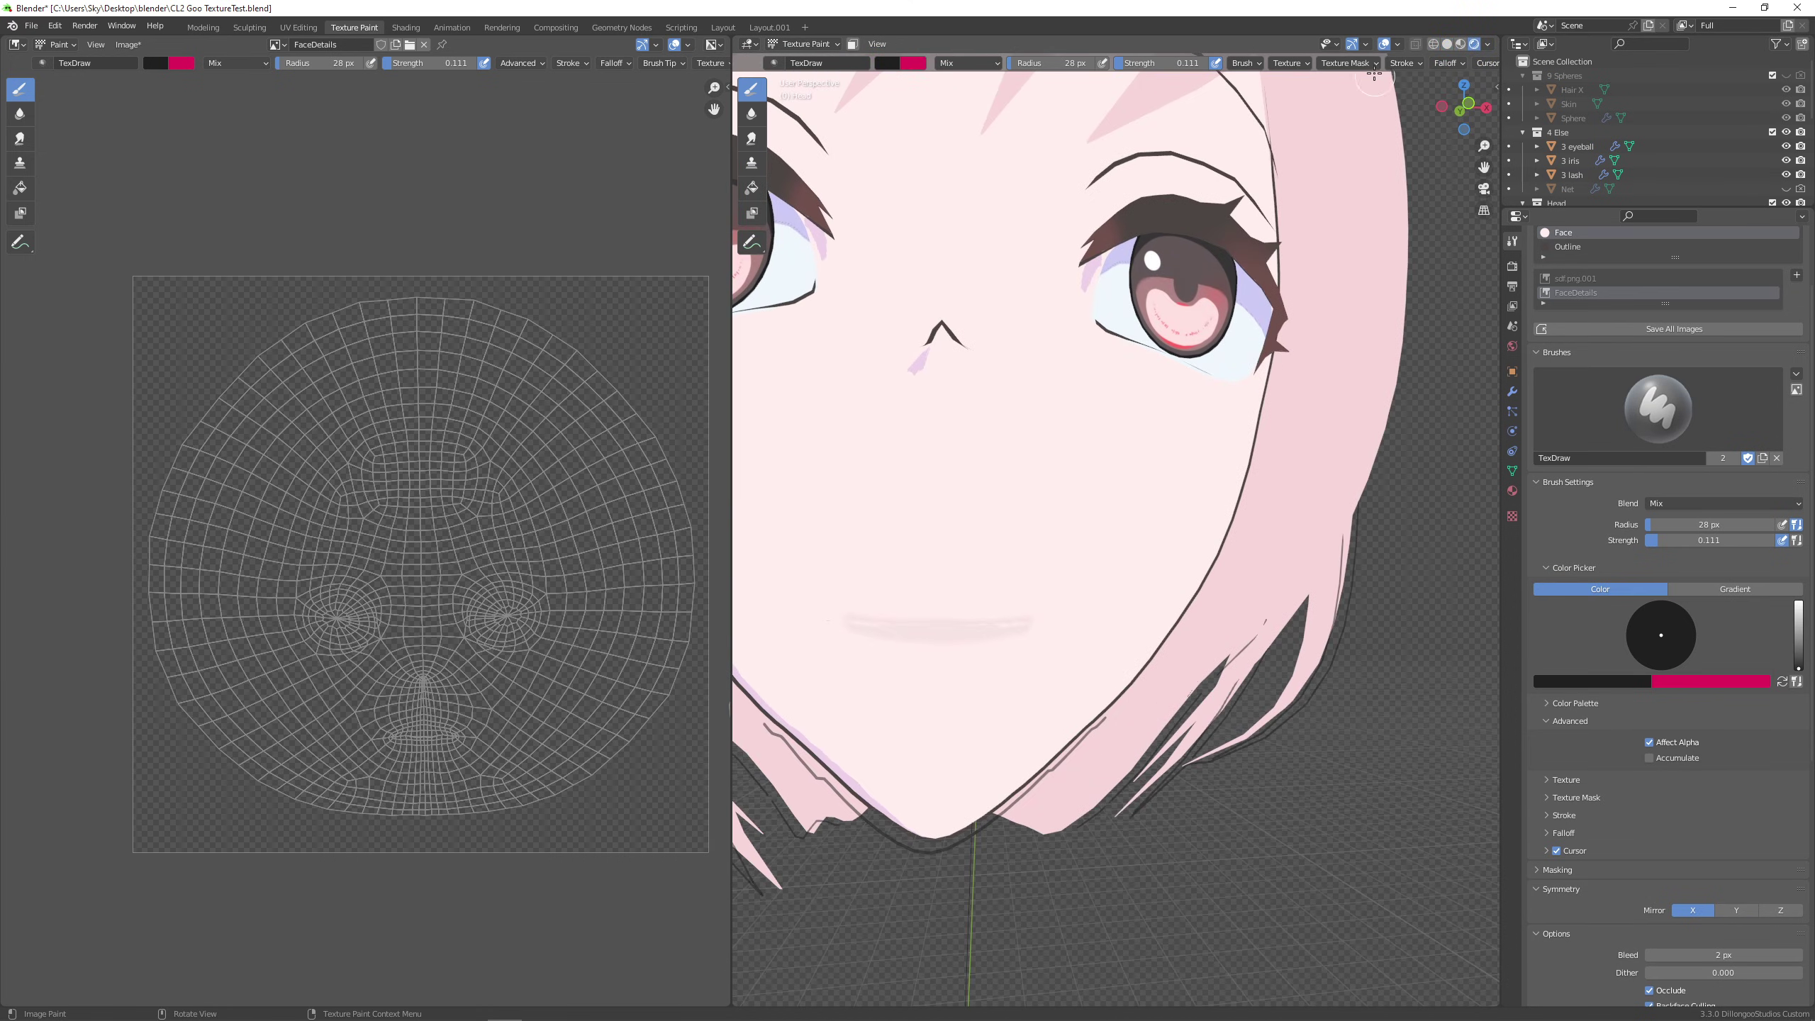
Examine the painted mouth from the front and through the camera in the Layout workspace.
left_click(1469, 103)
scroll(1155, 599, "down", 8)
middle_click_drag(1066, 395, 1072, 411)
left_click(723, 27)
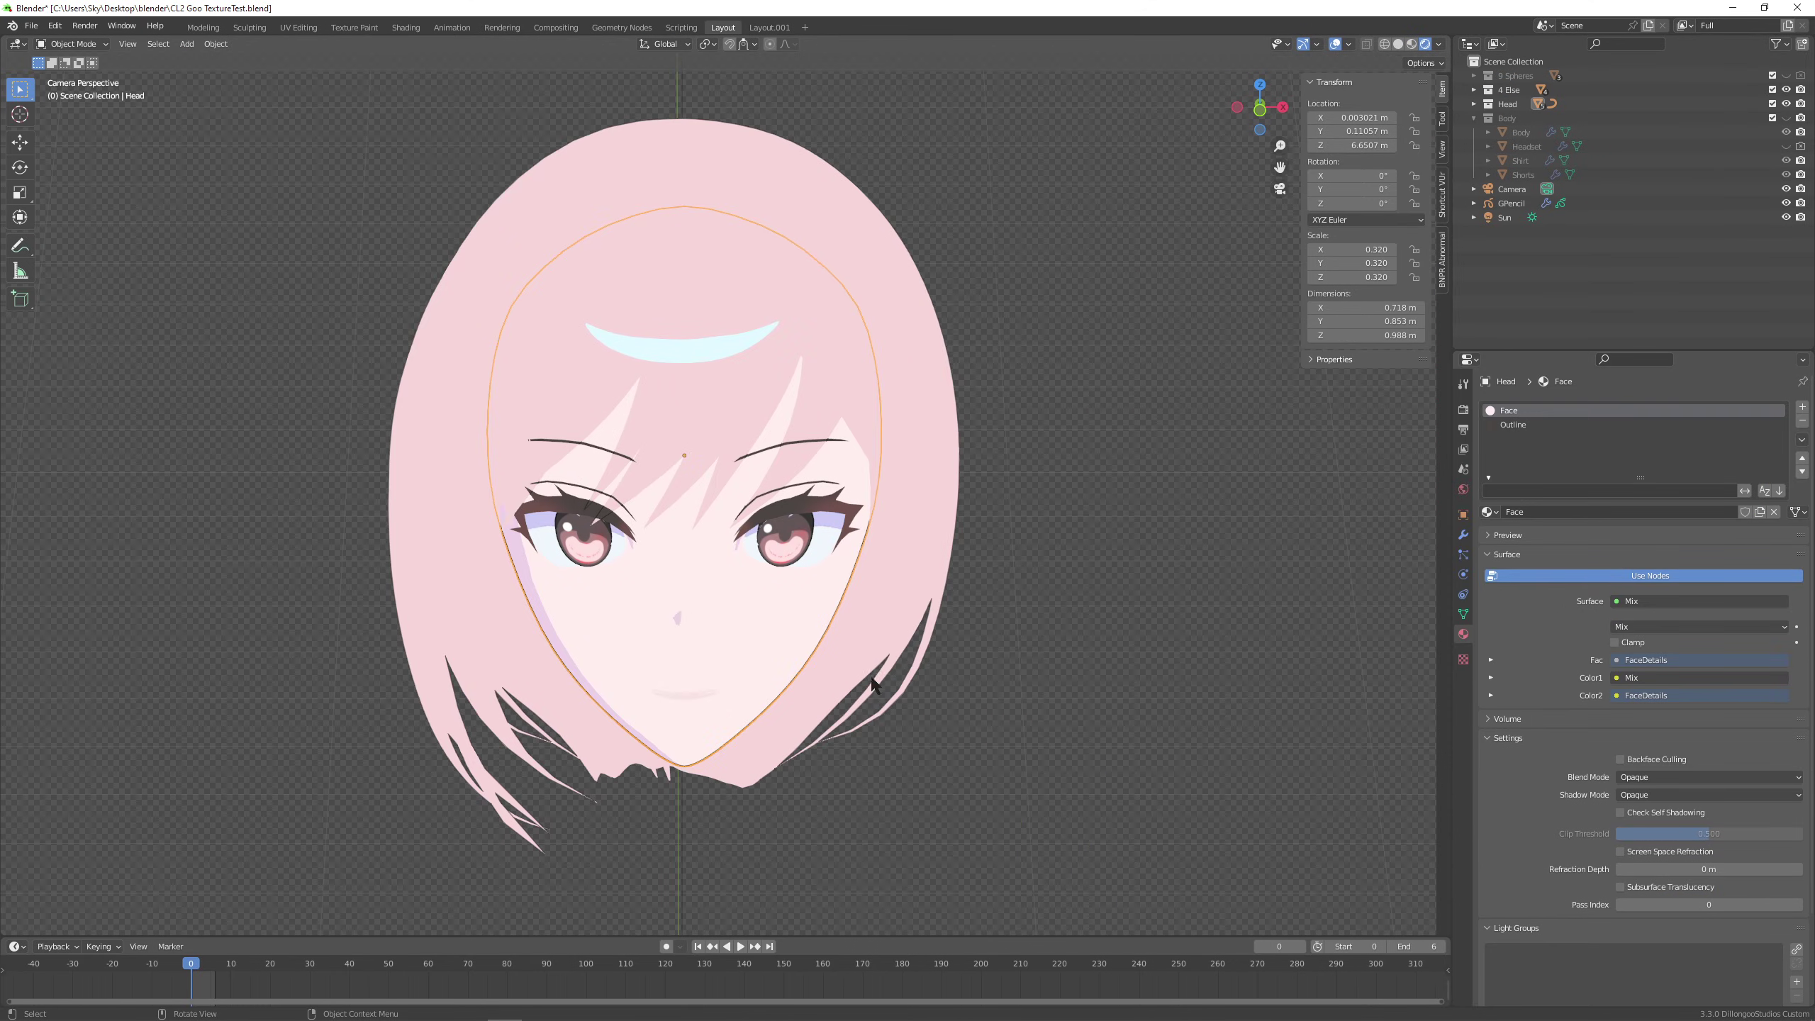
scroll(871, 685, "up", 1)
scroll(876, 708, "down", 2)
scroll(877, 709, "up", 1)
scroll(887, 672, "up", 1)
middle_click_drag(887, 674, 992, 634)
scroll(928, 654, "up", 7)
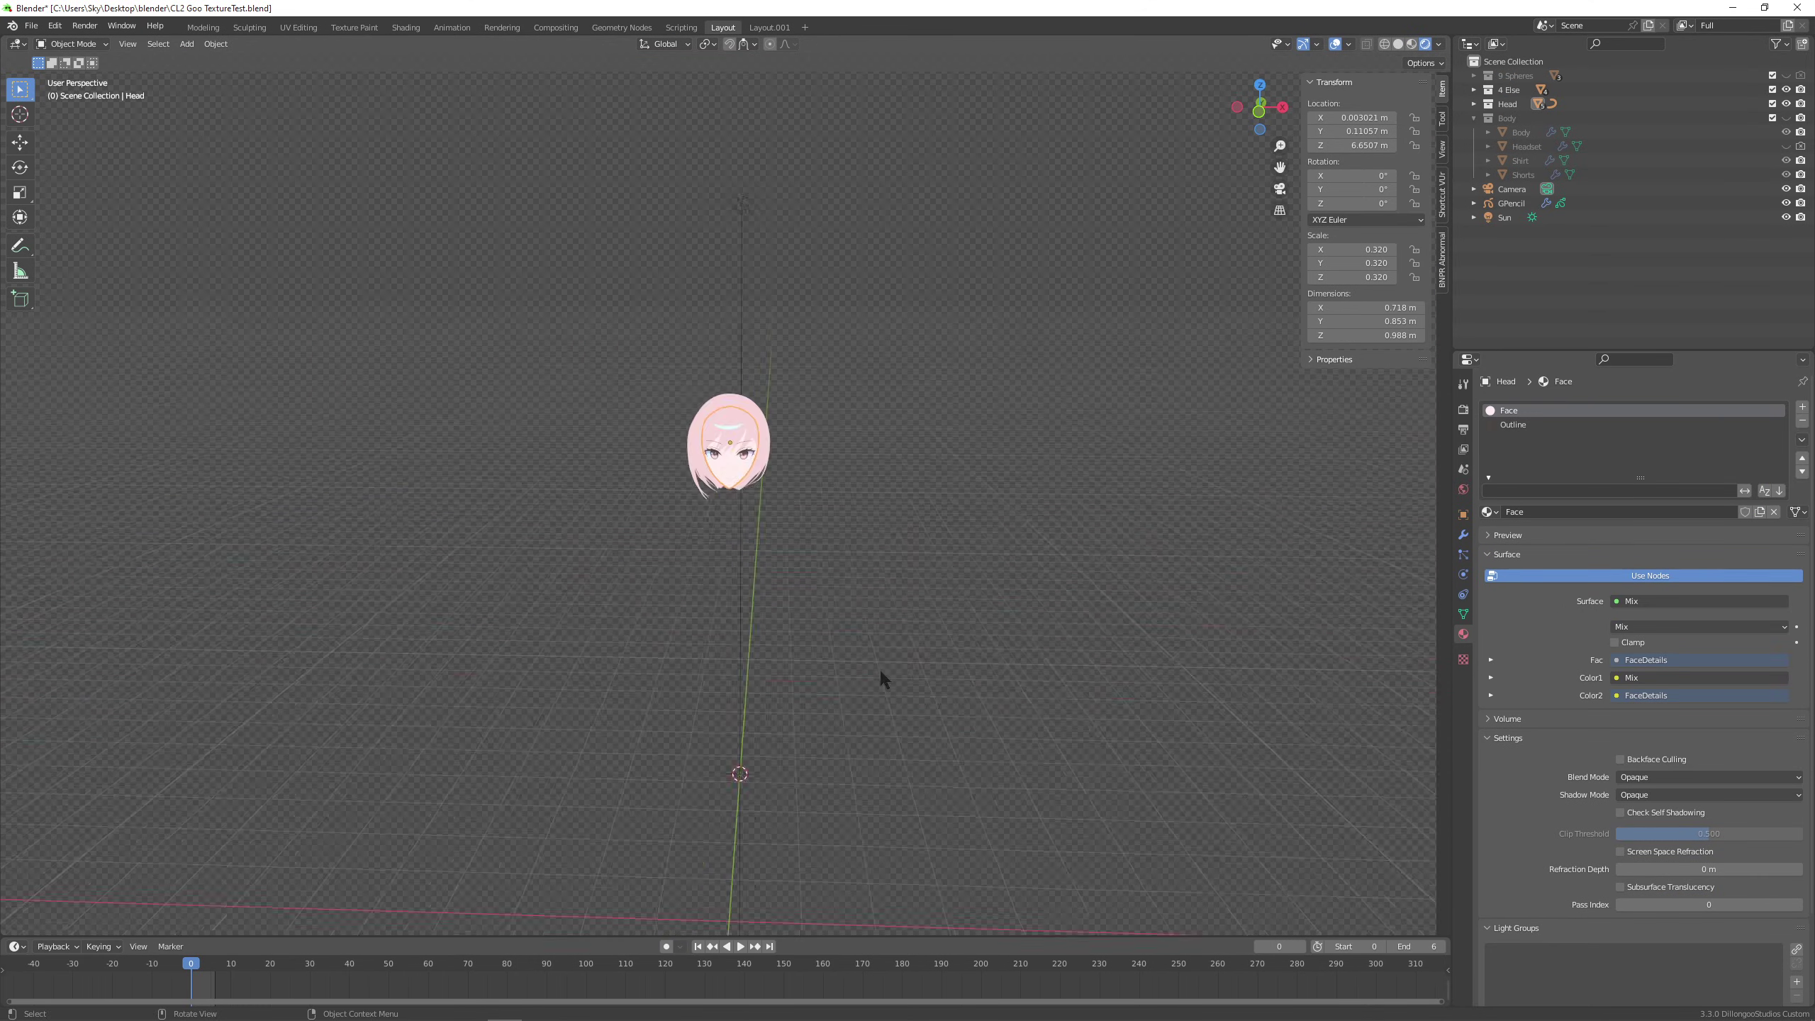
scroll(908, 615, "up", 6)
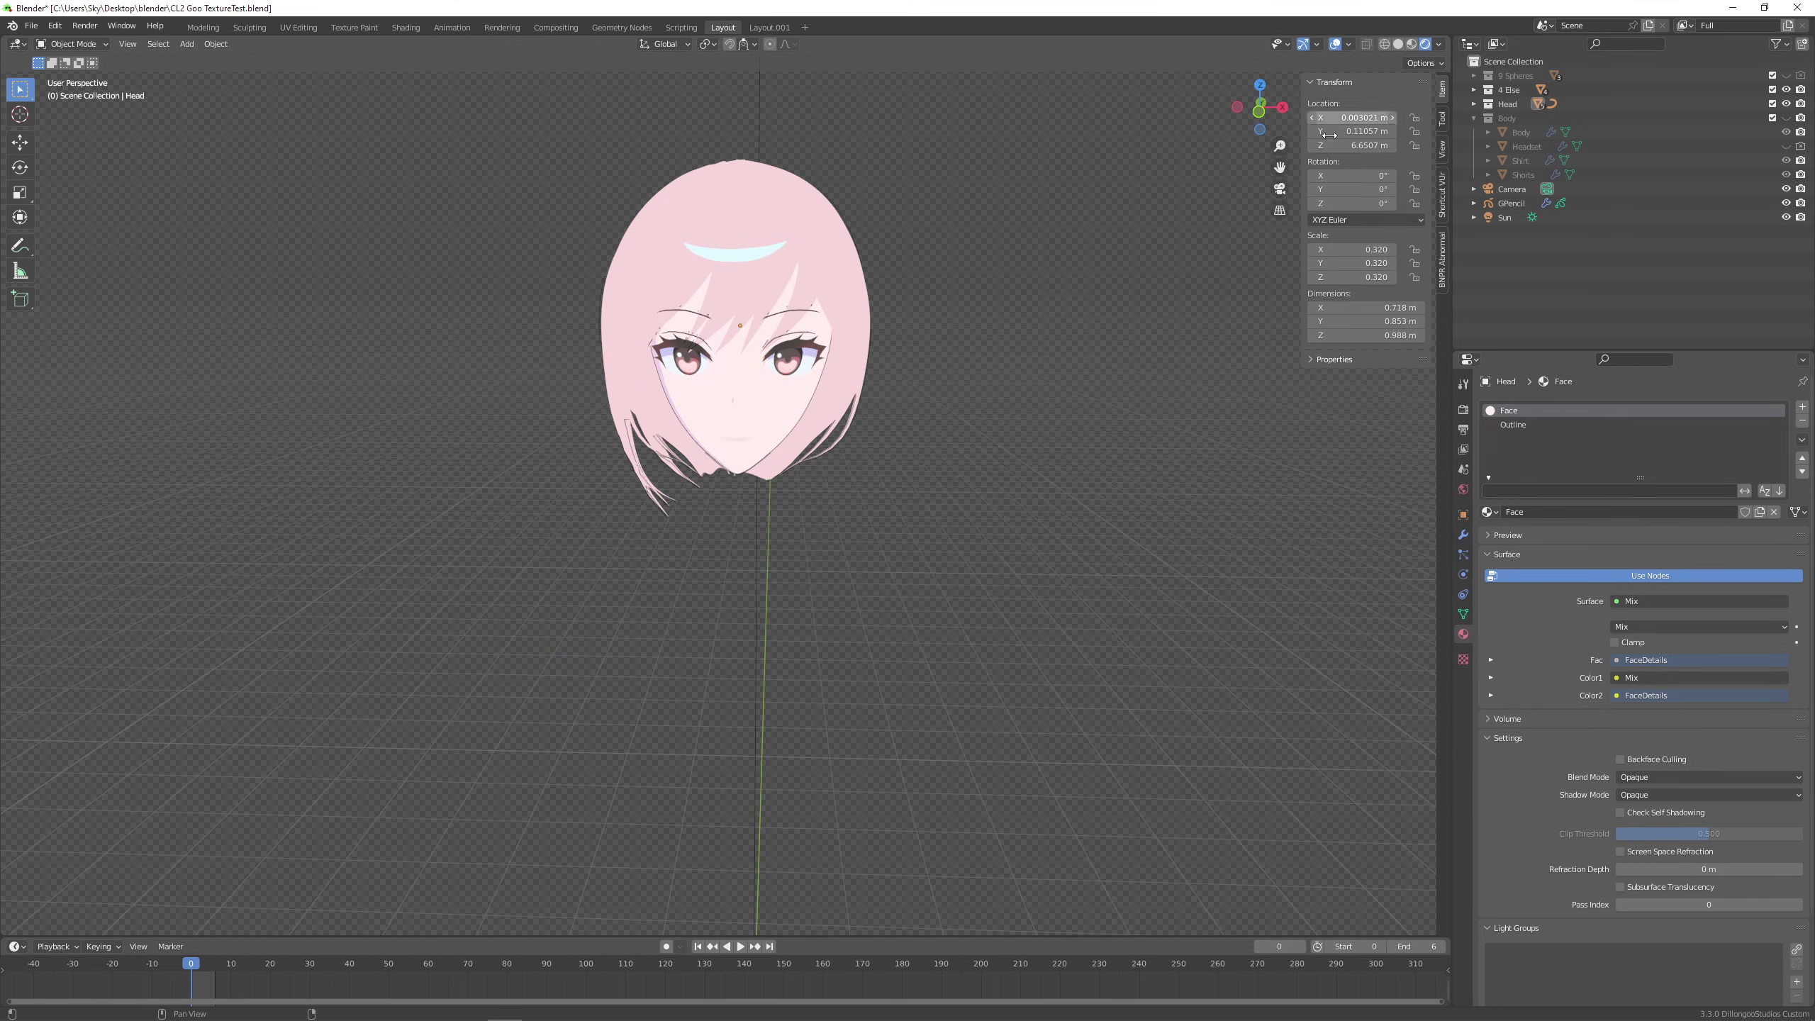
left_click(1279, 189)
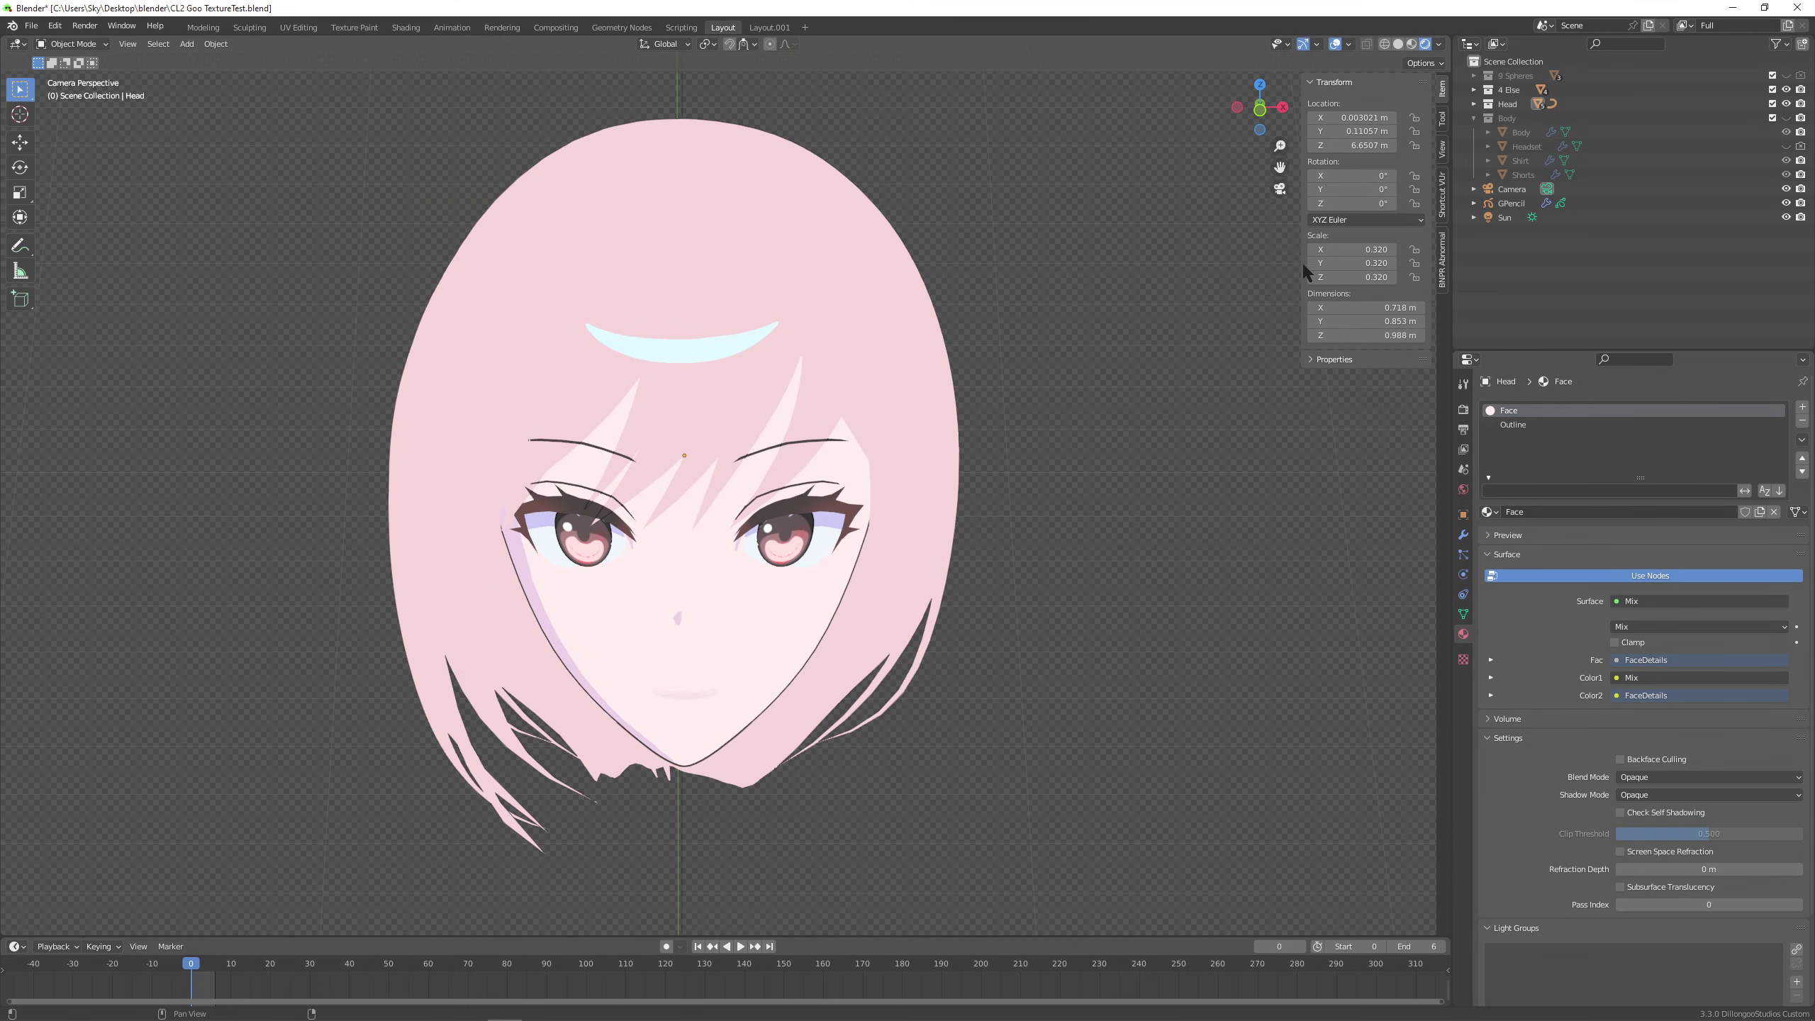
Test the face shadow by turning the Sun's Z rotation to 3.6° and viewing the face through the camera.
left_click(1504, 219)
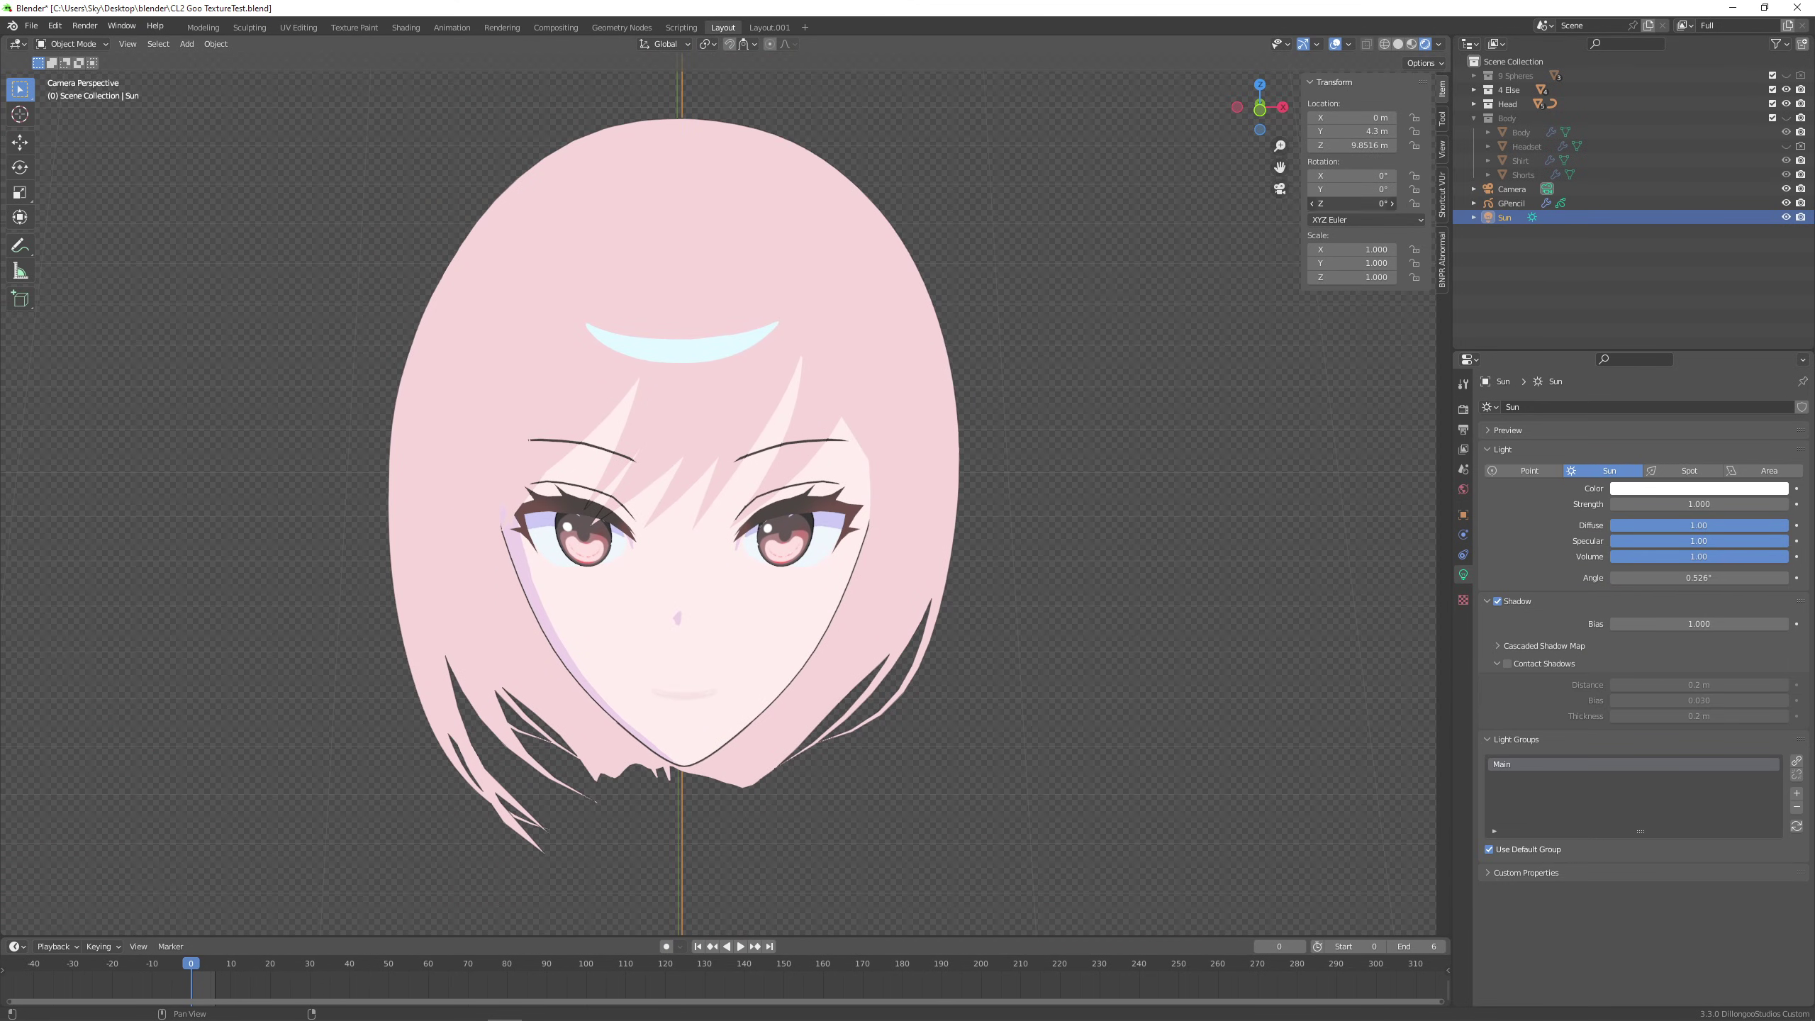
mouse_move(1357, 203)
left_mouse_down()
mouse_move(1496, 203)
mouse_move(1341, 203)
mouse_move(1368, 203)
left_mouse_up()
key("ctrl+z")
scroll(1023, 533, "down", 3)
left_click(766, 577)
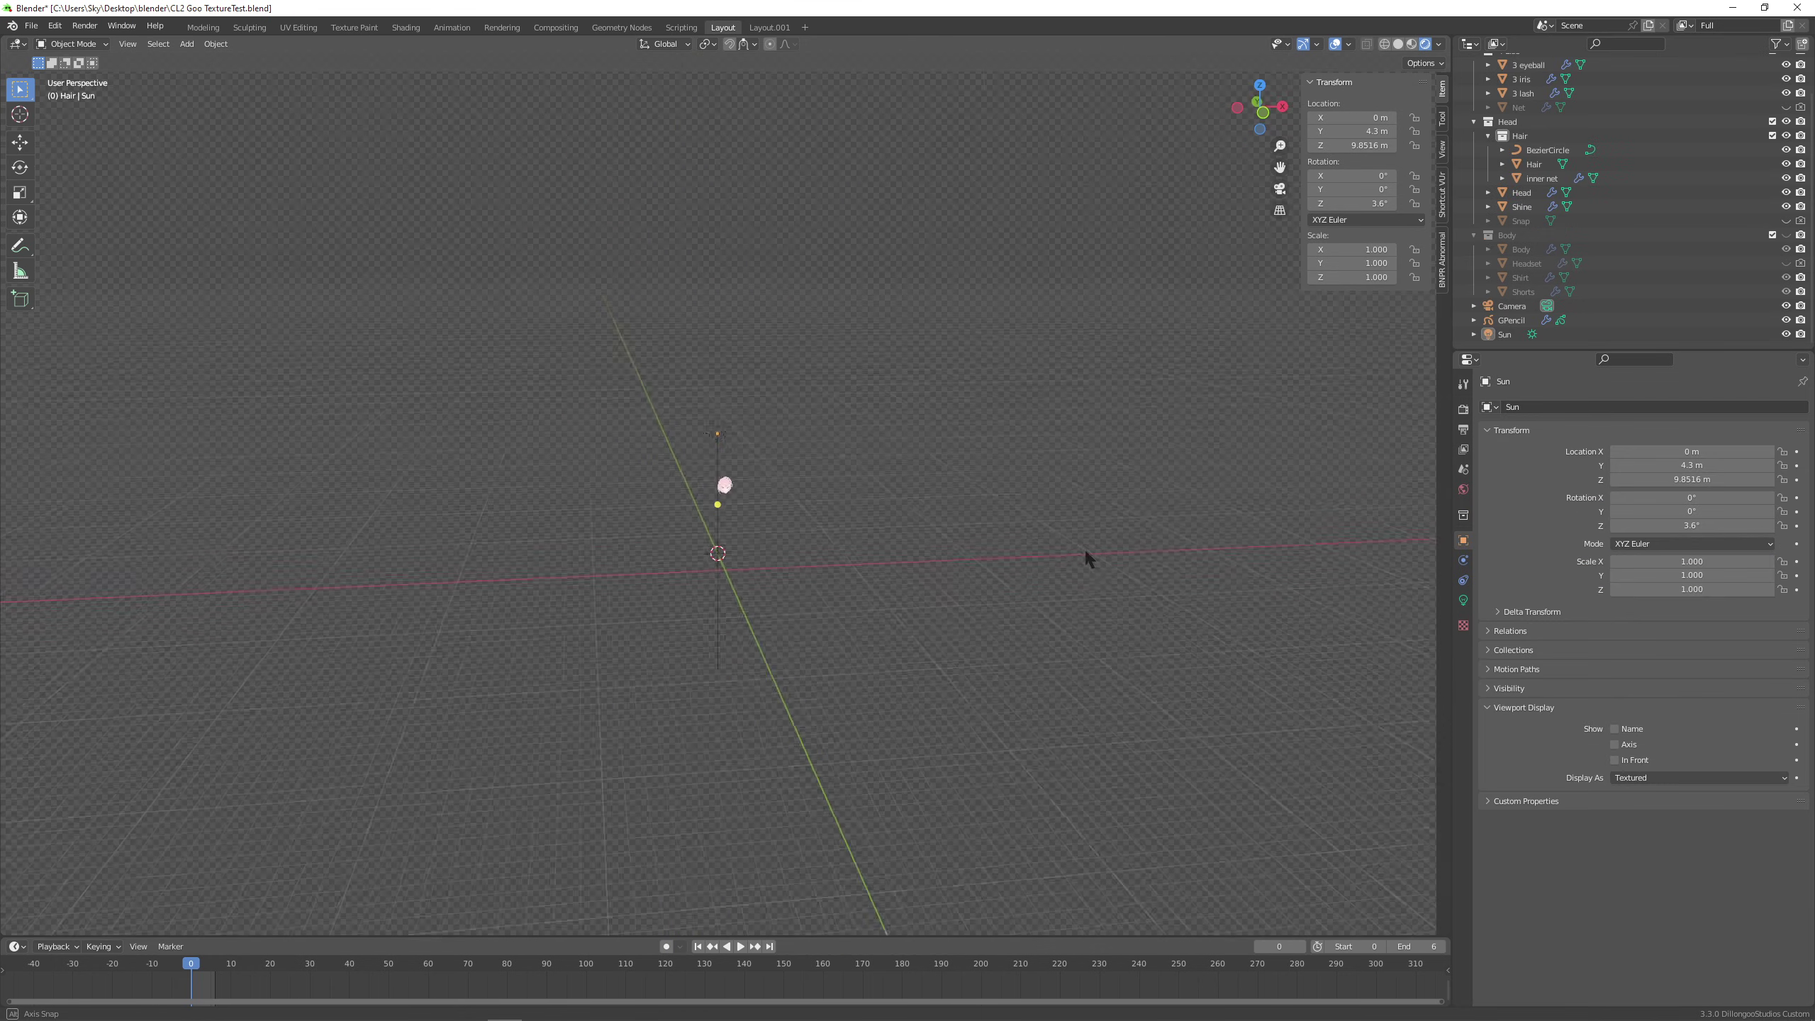
scroll(1083, 547, "up", 10)
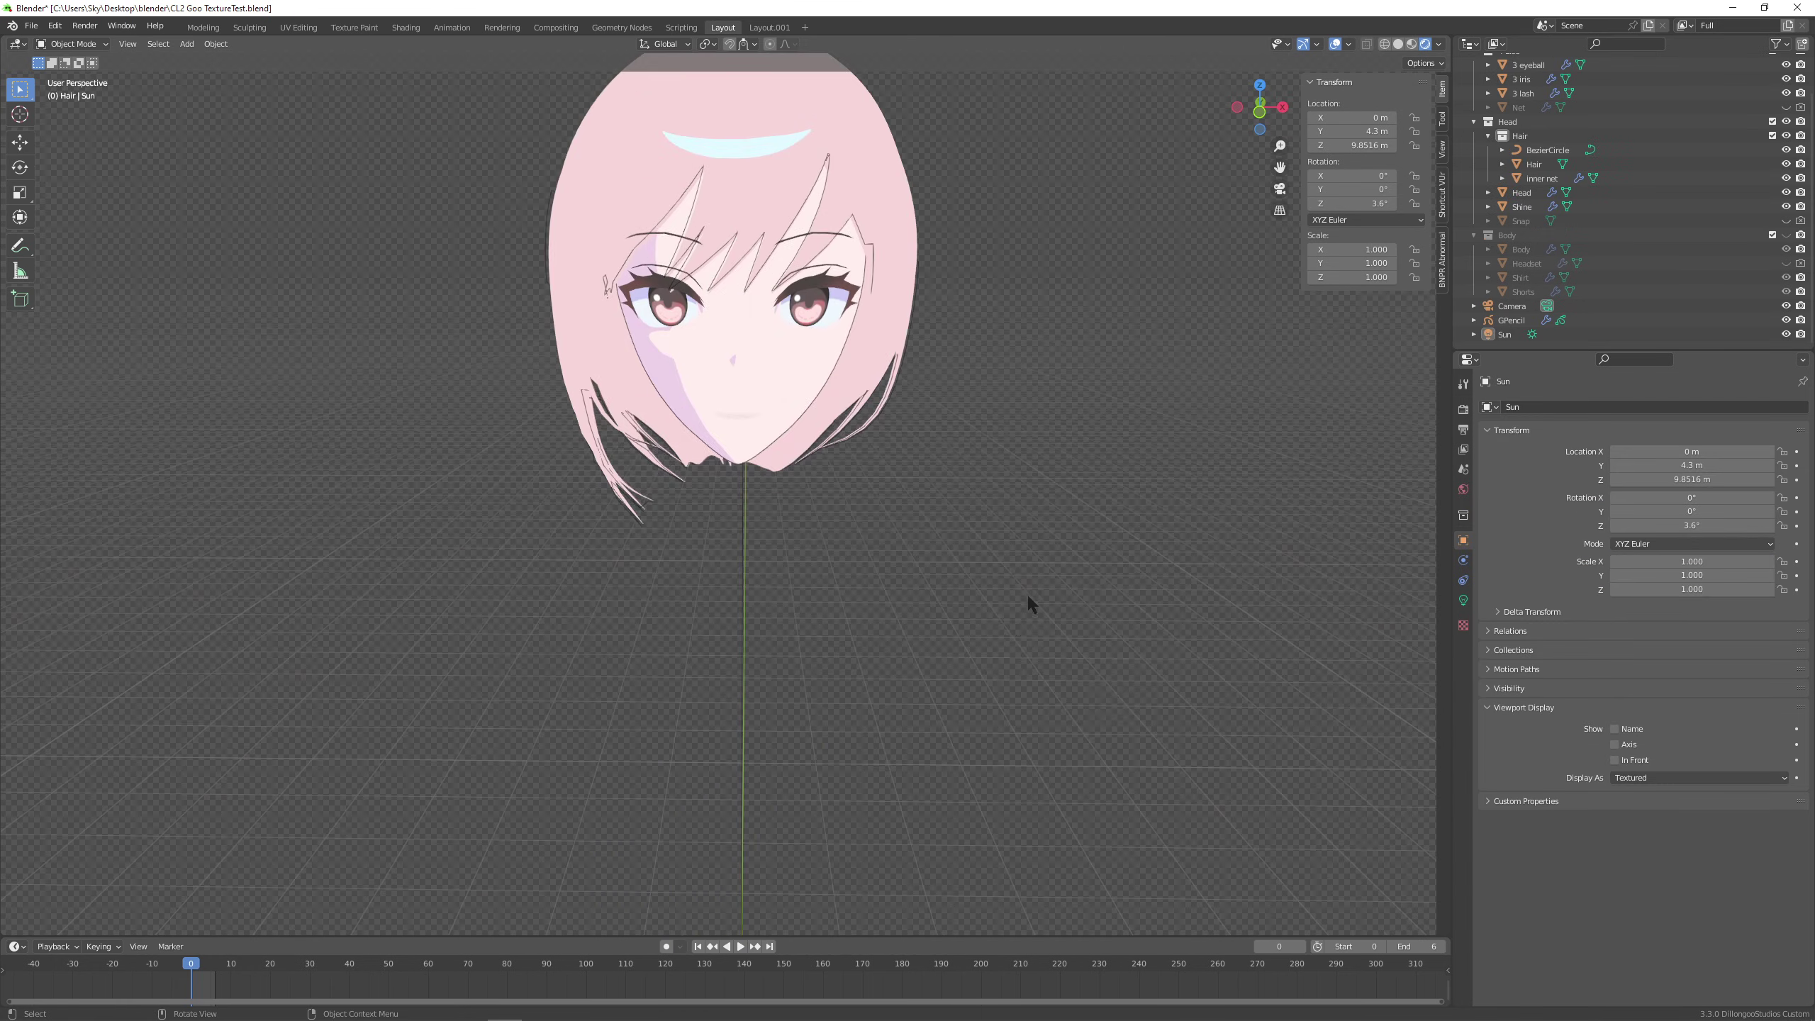
left_click(1279, 189)
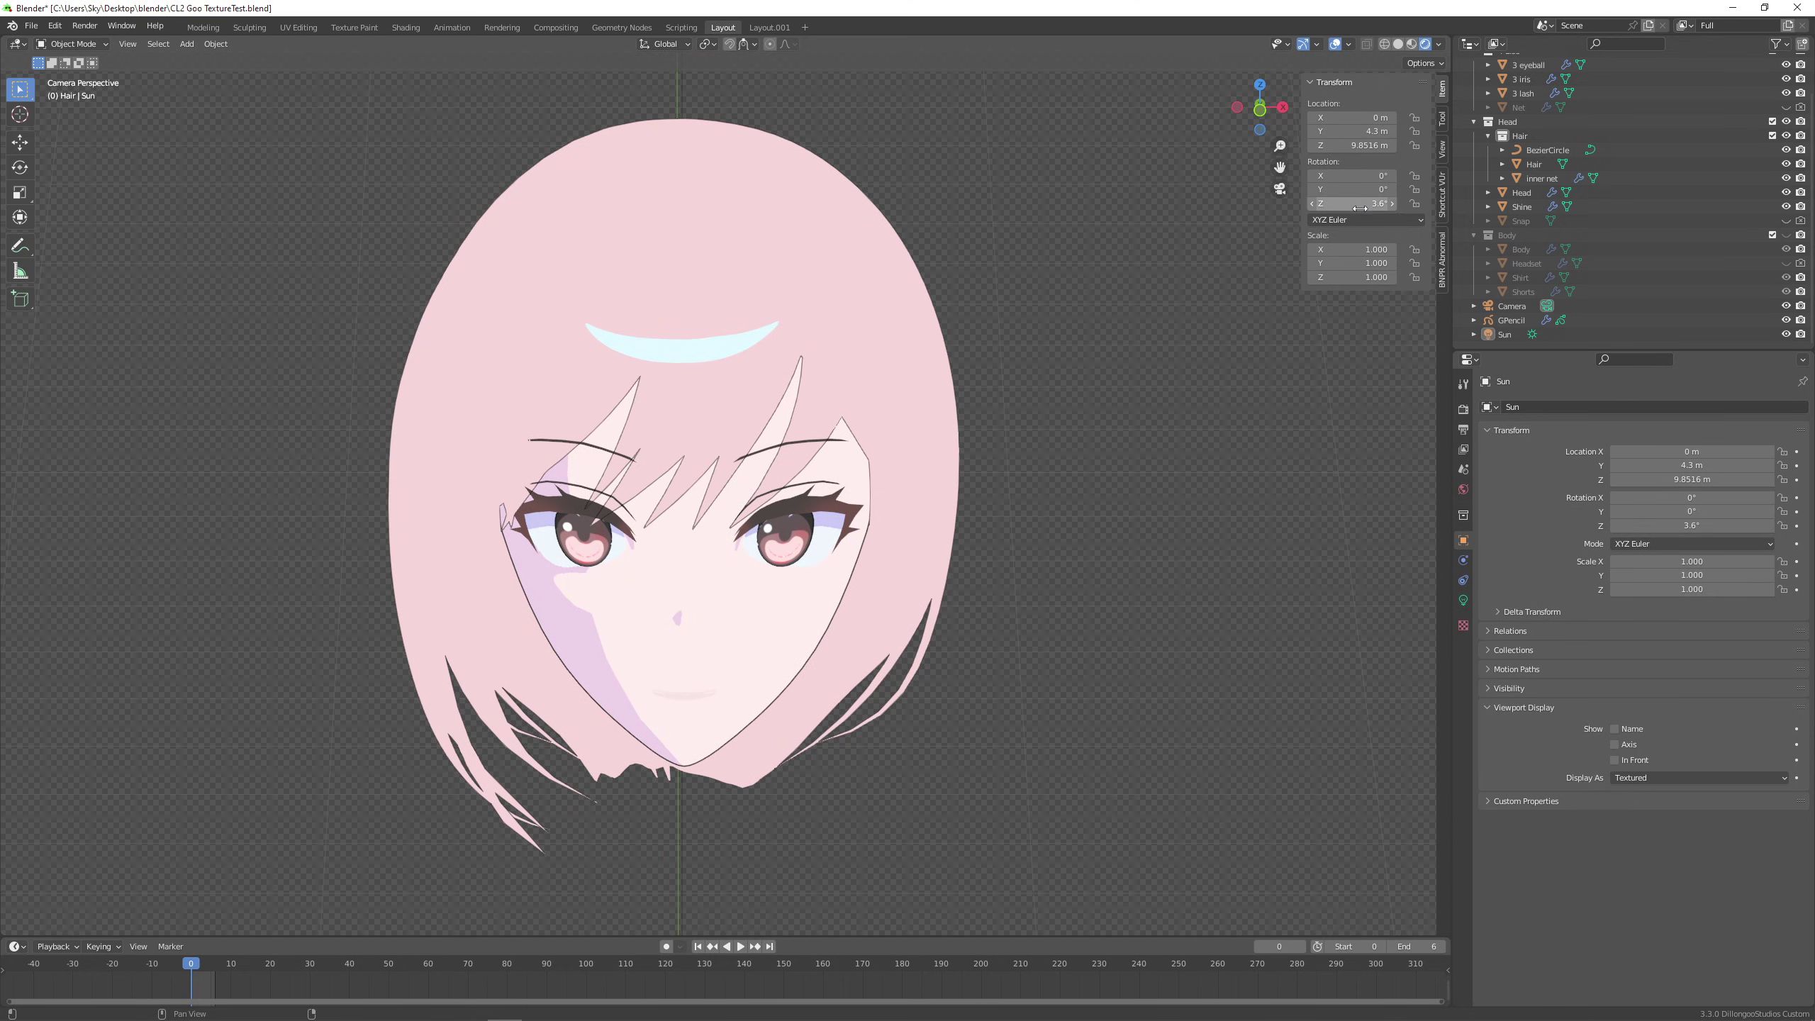
Try different Sun rotations, leaving Y at 0.9°, resetting Z to 0° and turning Z slightly again.
mouse_move(1359, 206)
left_mouse_down()
mouse_move(1437, 207)
mouse_move(1364, 206)
mouse_move(1364, 189)
left_mouse_up()
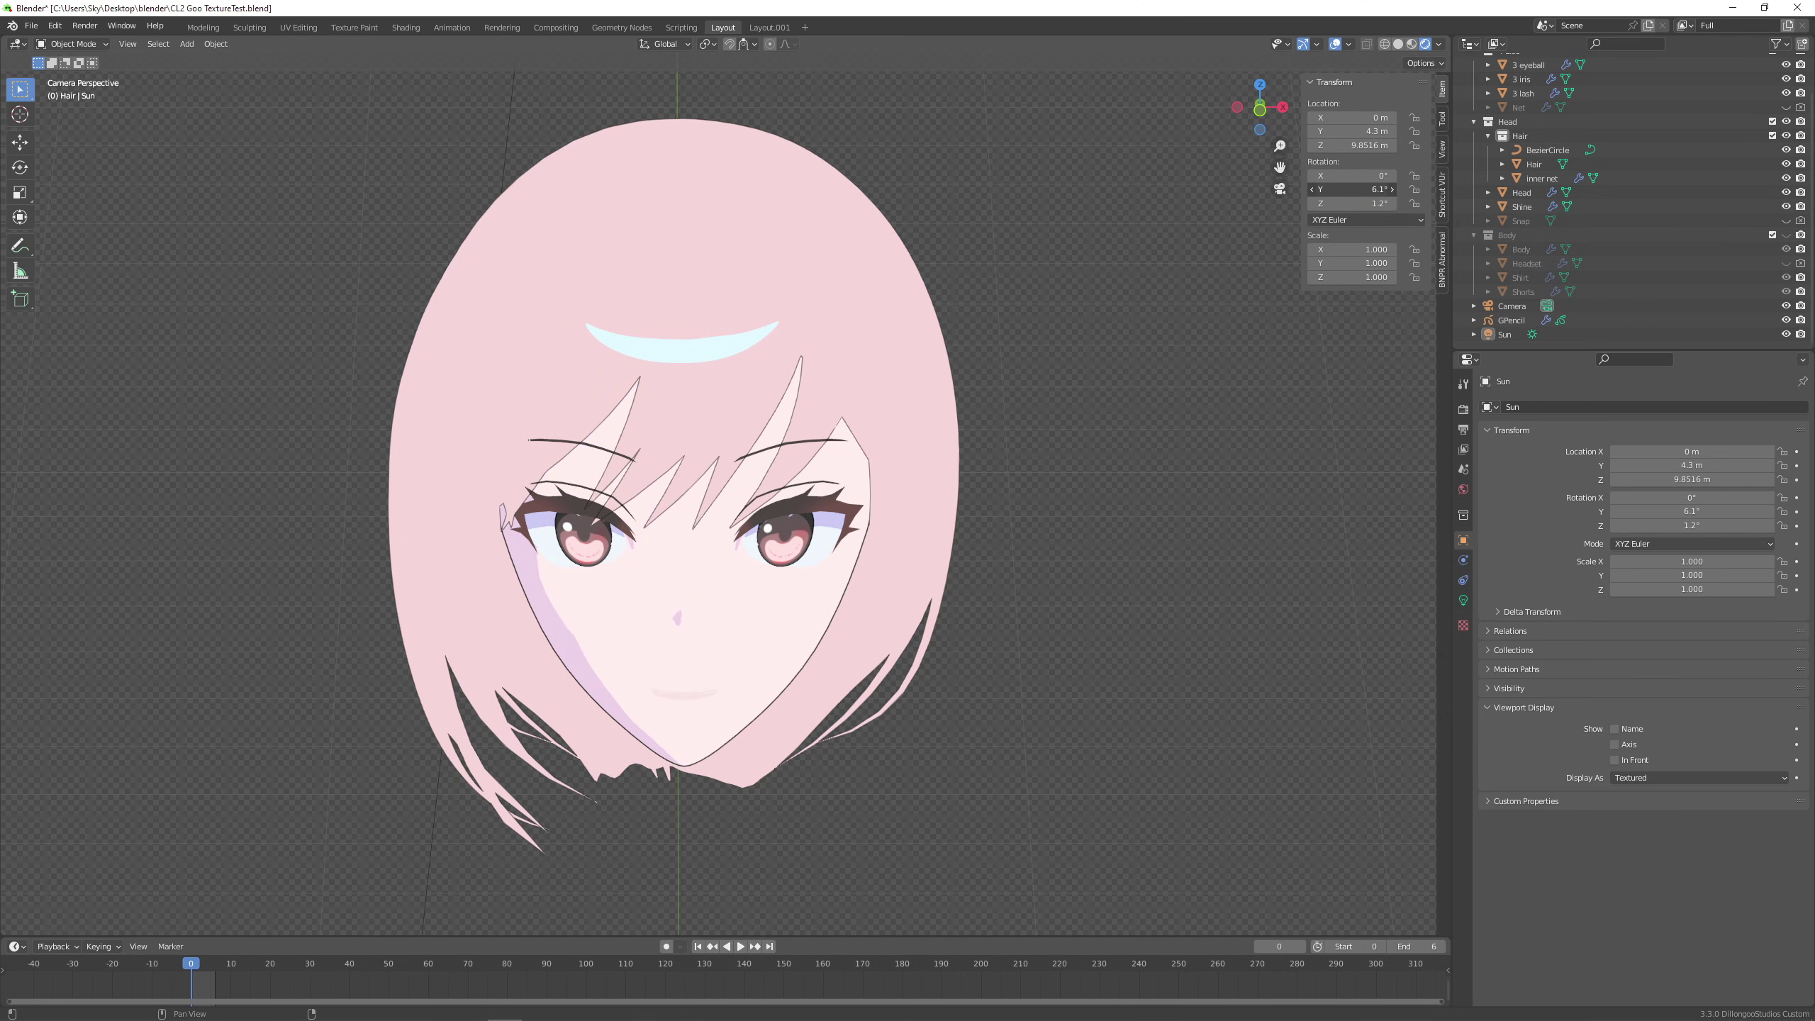
left_click_drag(1364, 189, 1290, 203)
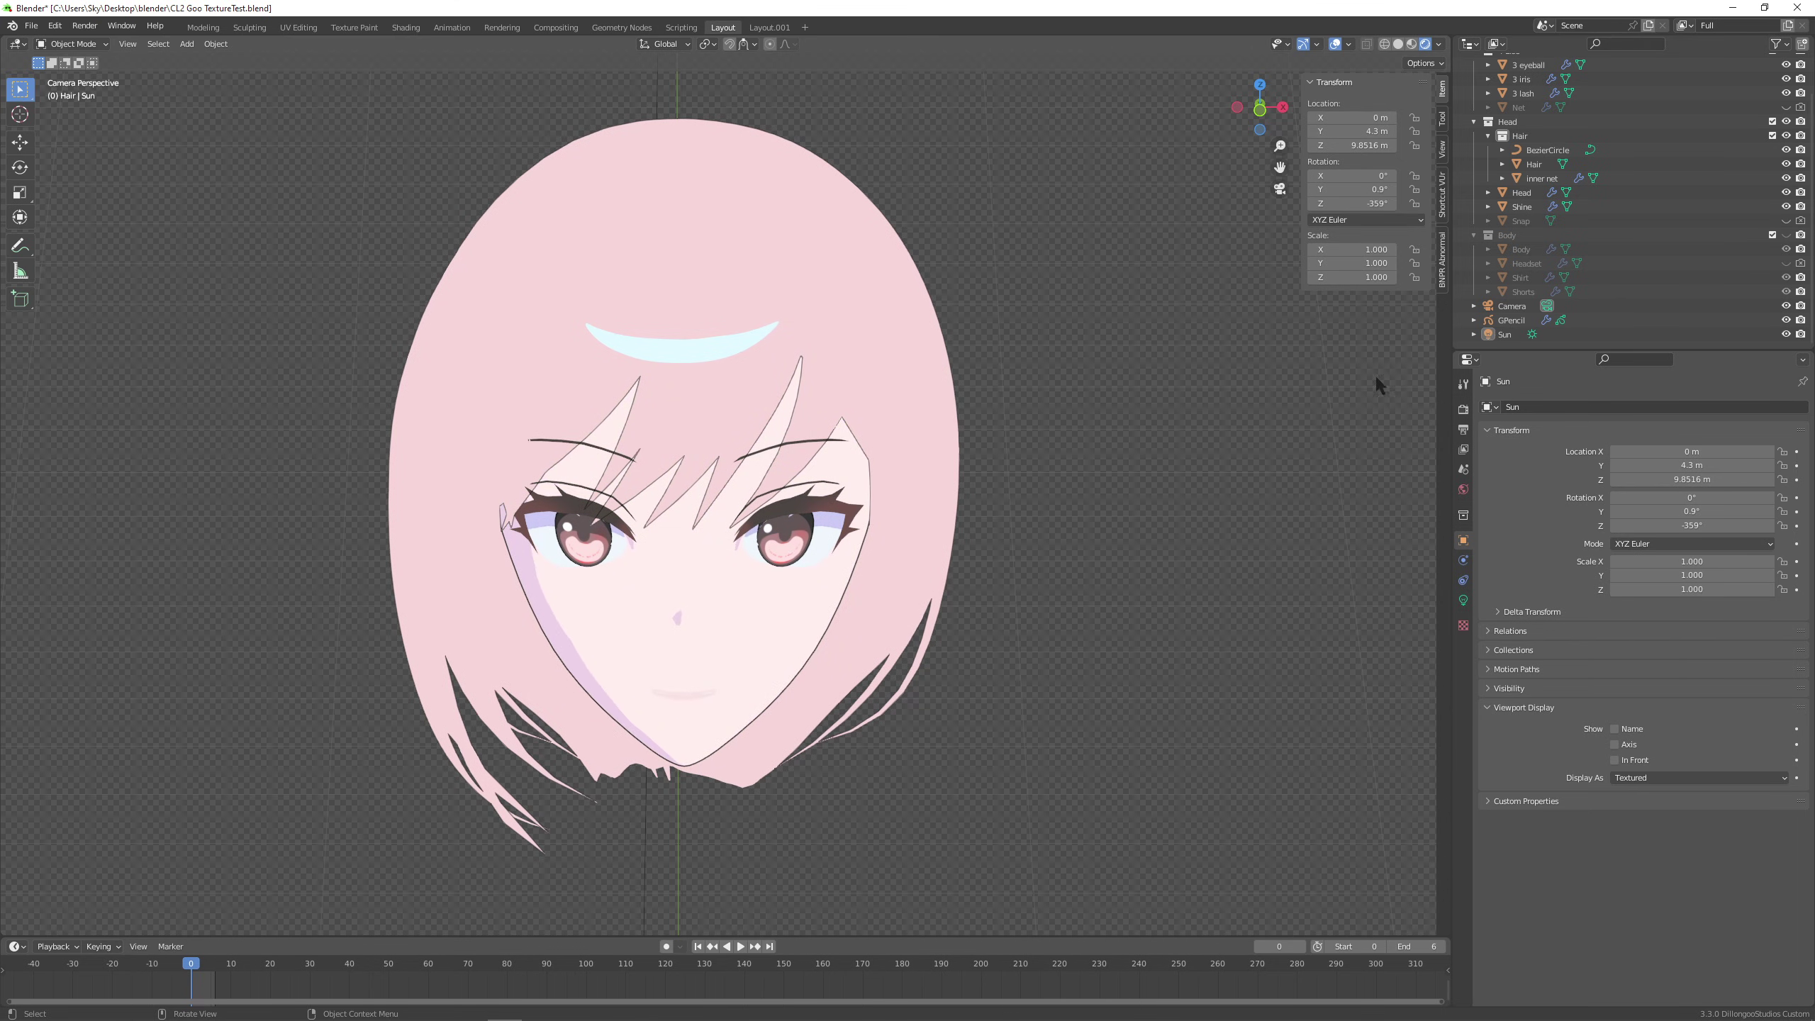
scroll(1341, 499, "up", 1)
left_click(1376, 204)
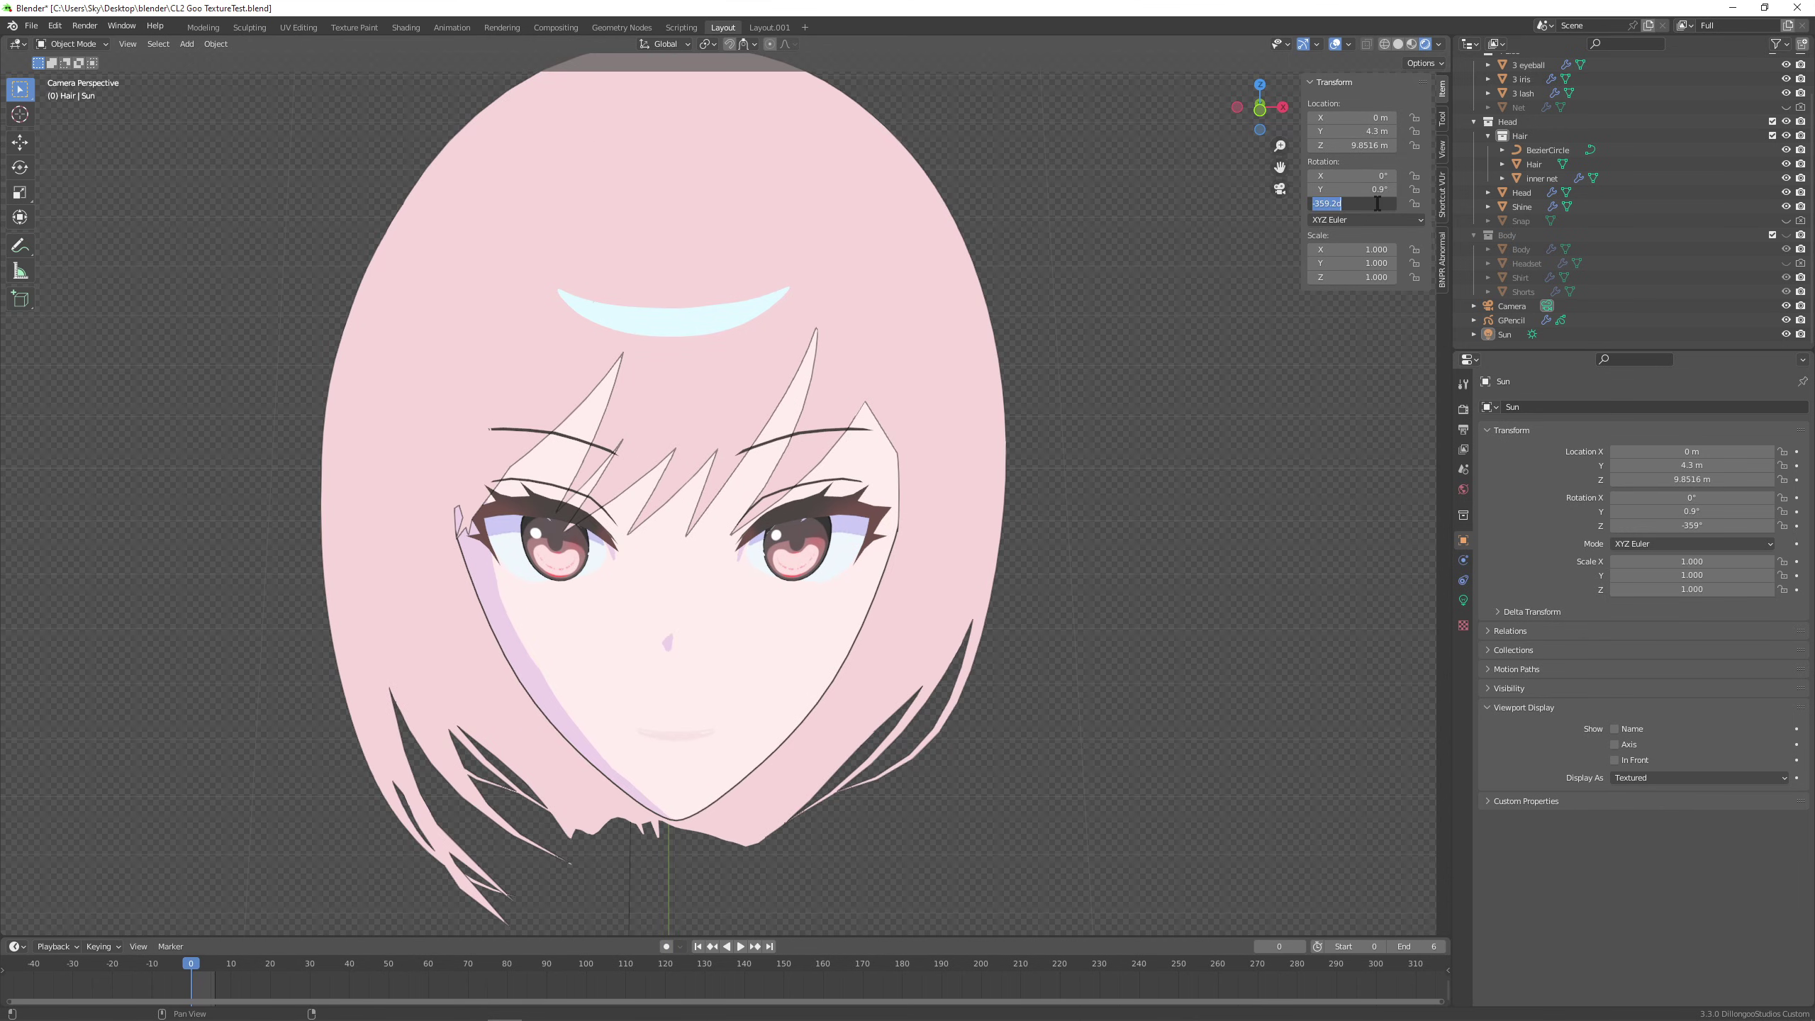
type("0")
key("Return")
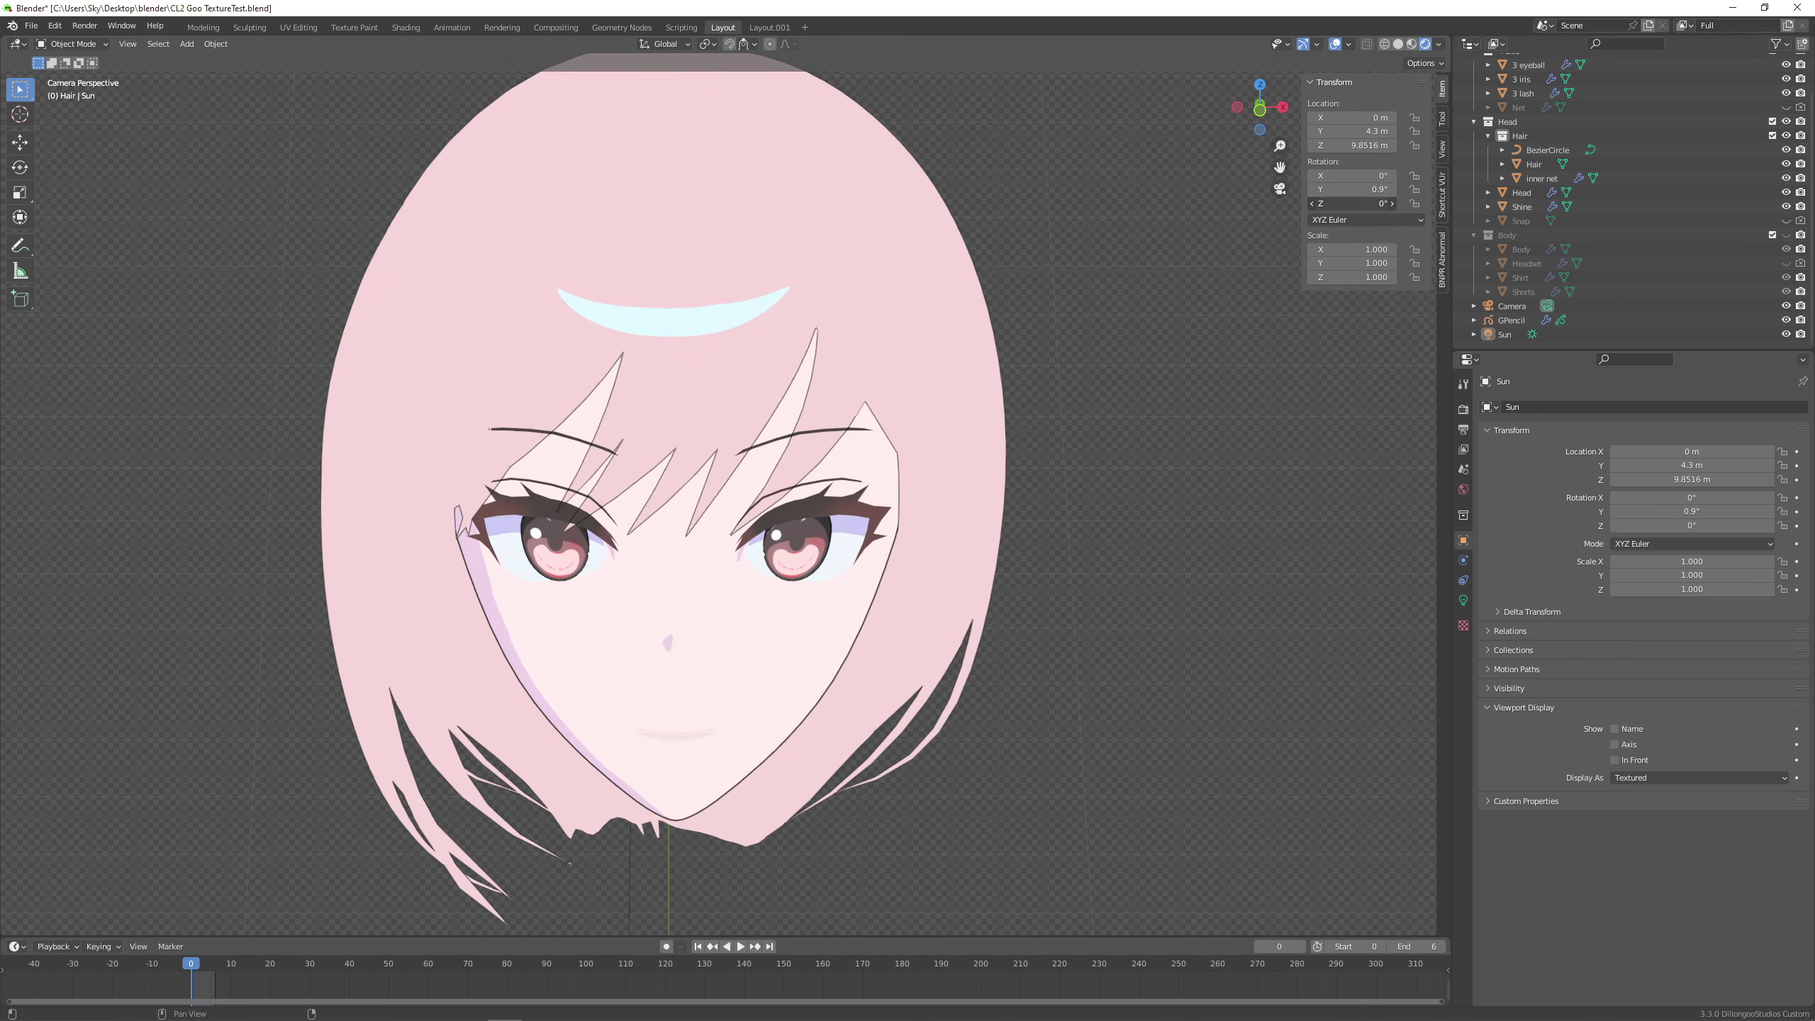
left_click_drag(1354, 202, 1366, 203)
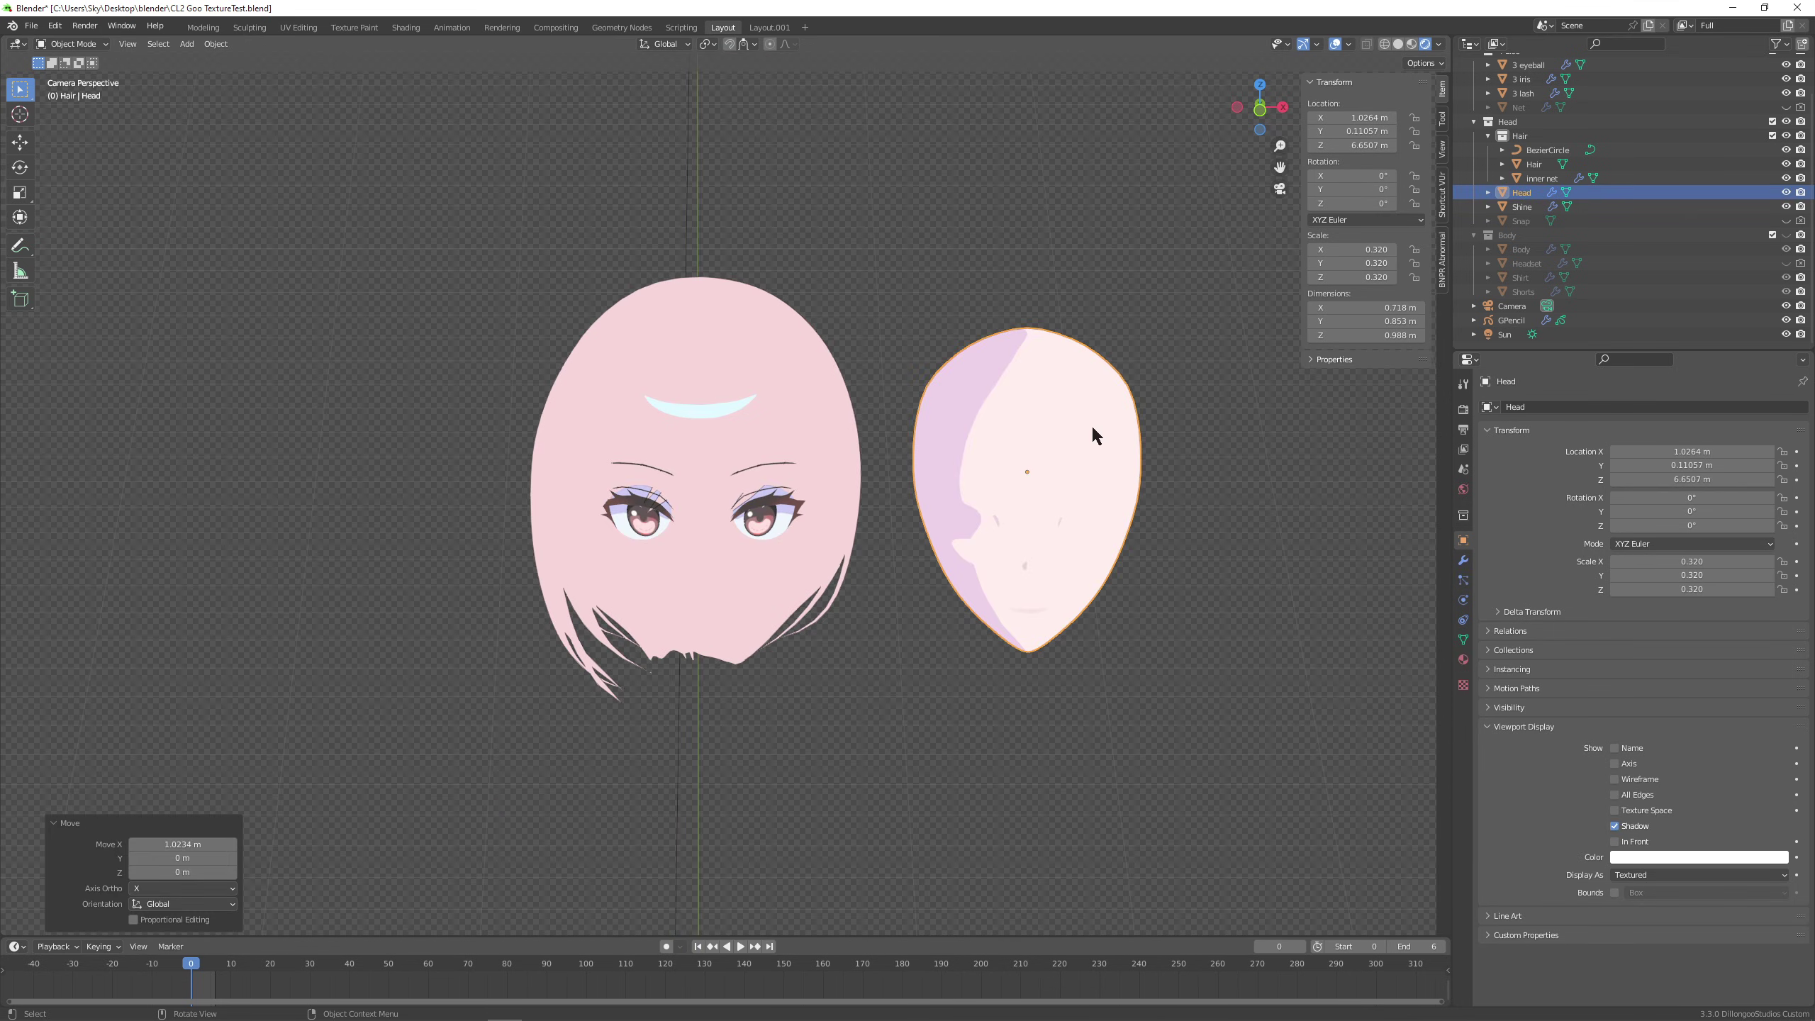
Try rotating the Head about the global Z axis, cancel the rotation, and undo its move along X.
key("r")
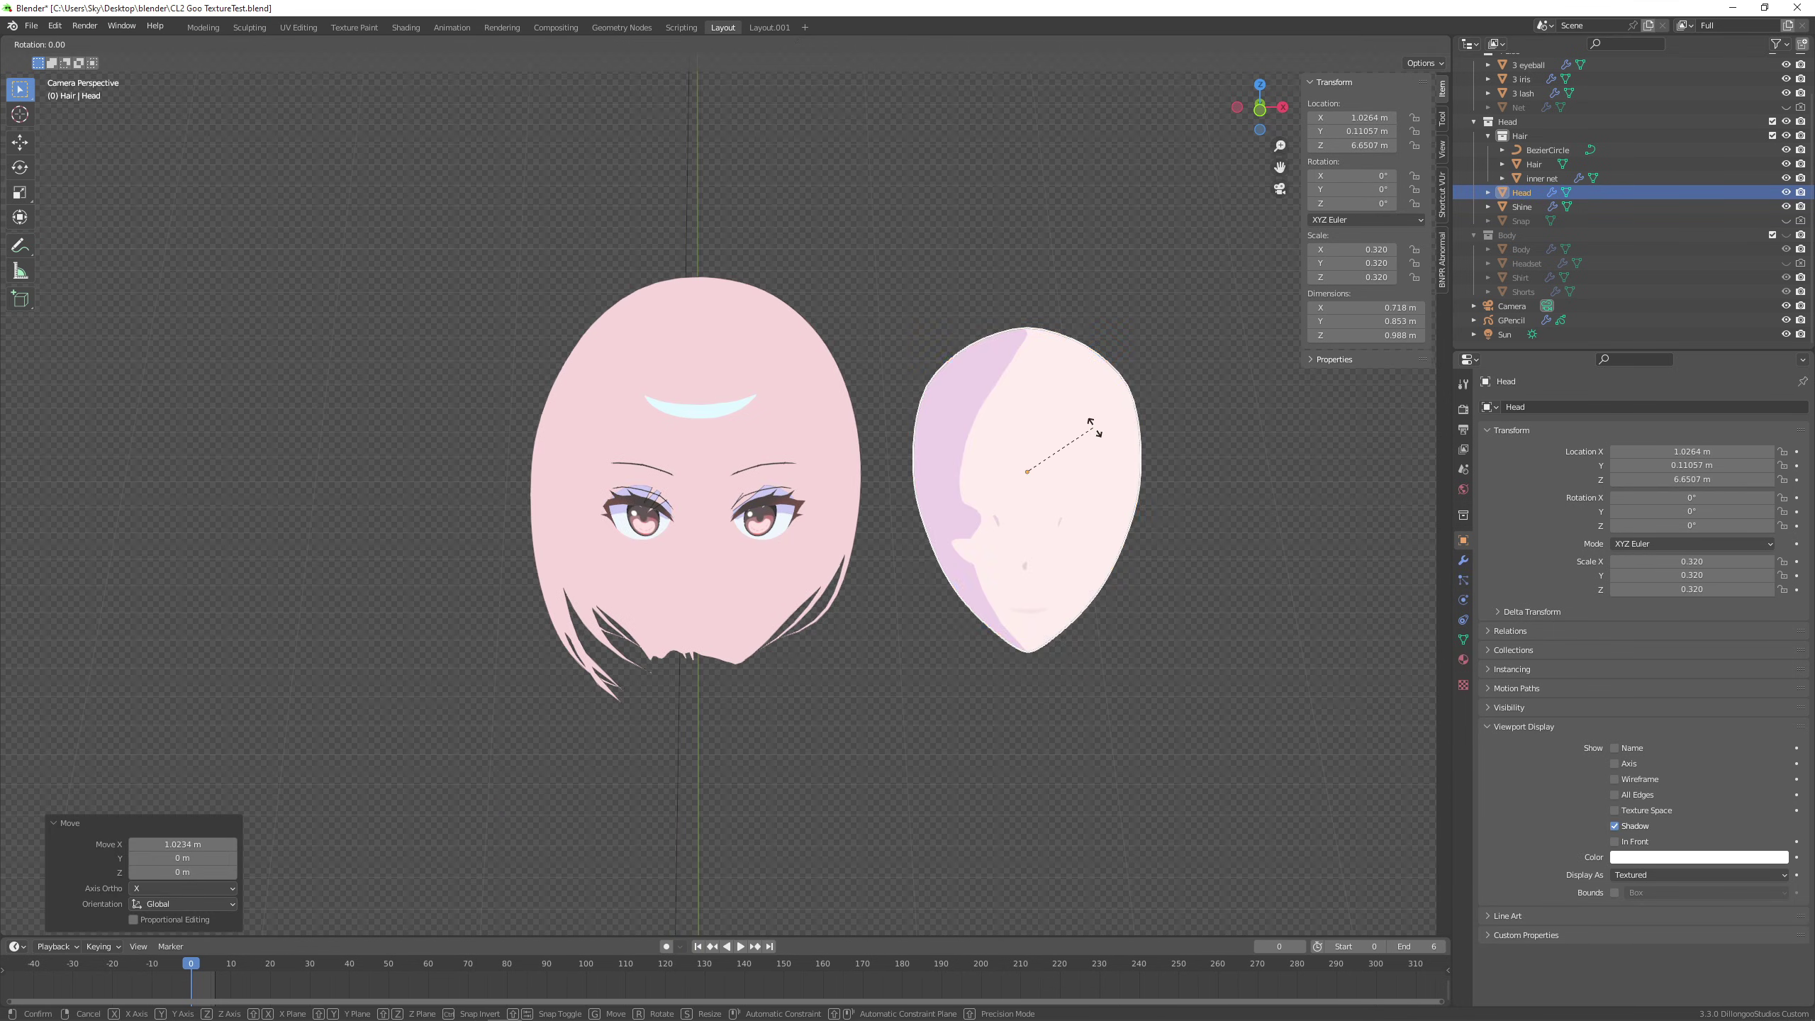
key("z")
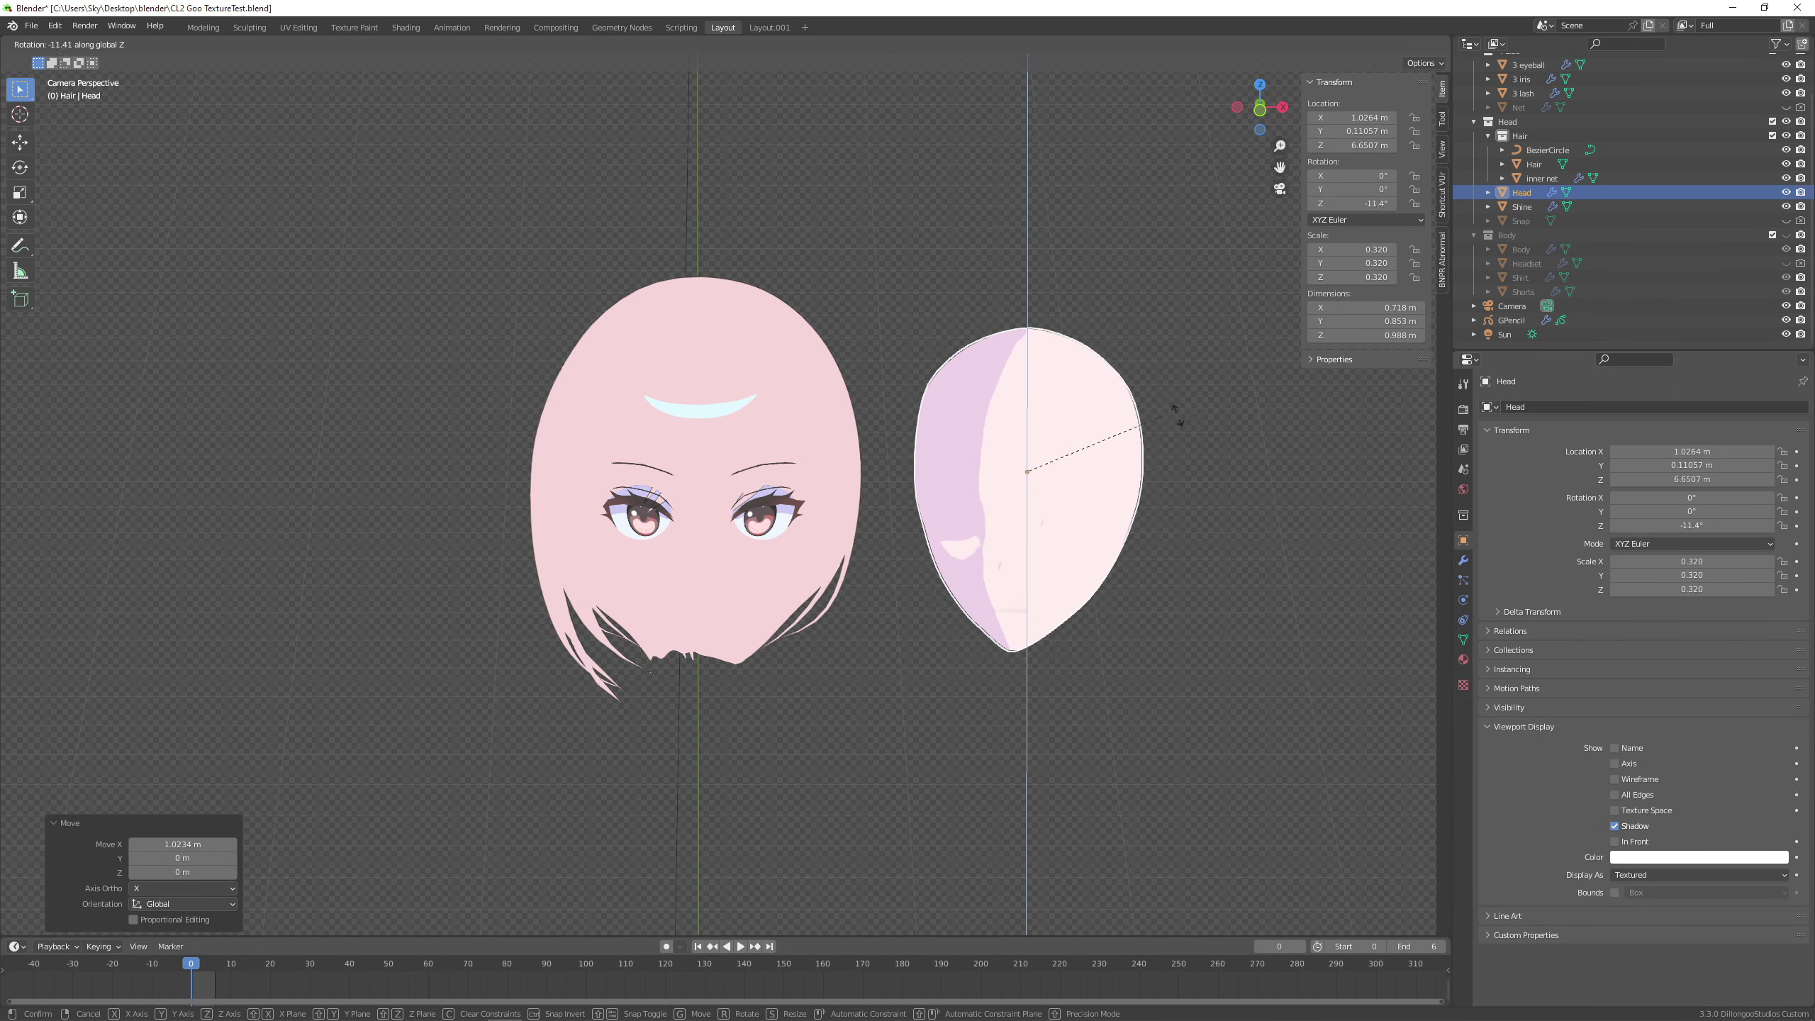
key("Escape")
key("ctrl+z")
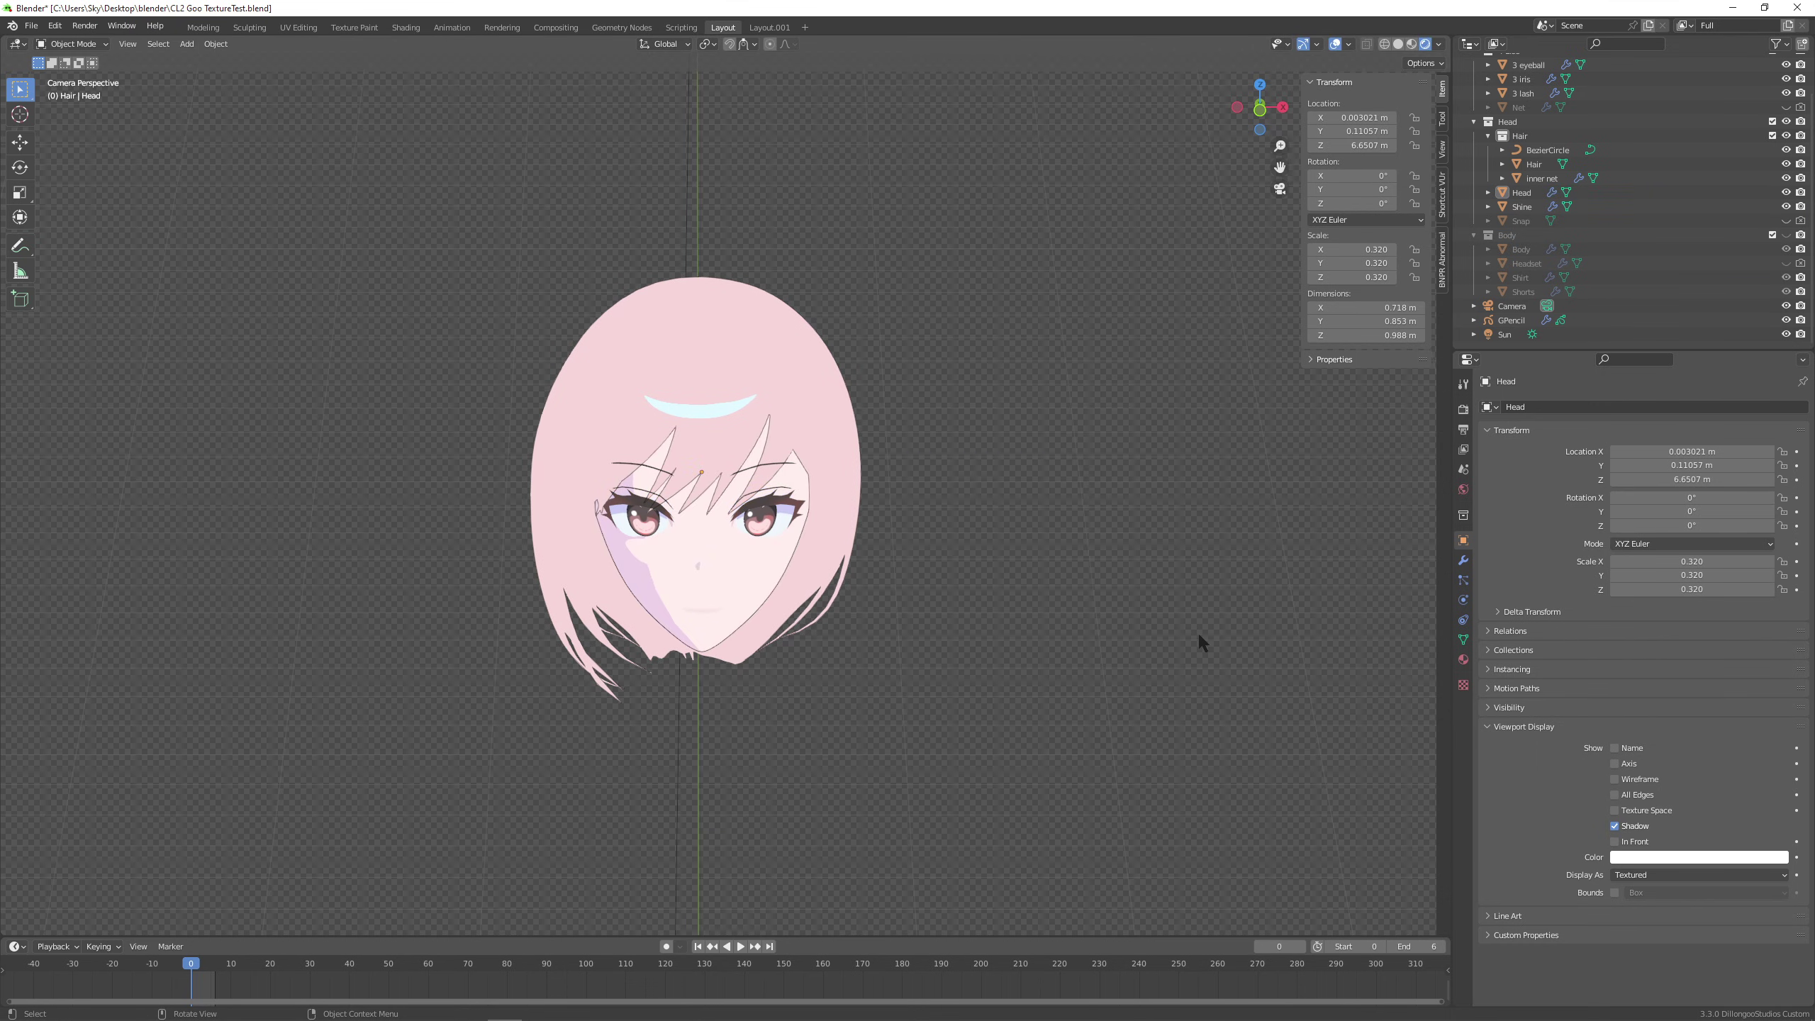